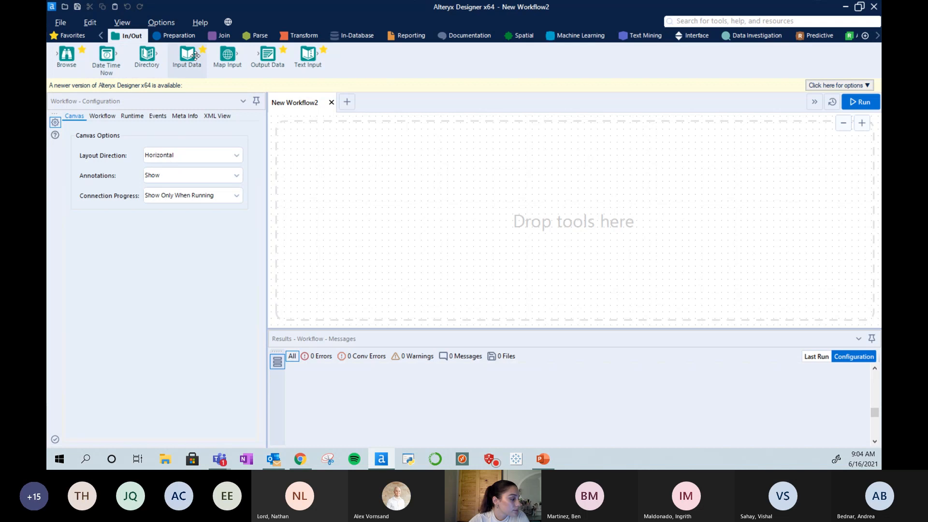
Add a Fuzzy Match tool to the empty workflow canvas and deselect it.
left_click(221, 35)
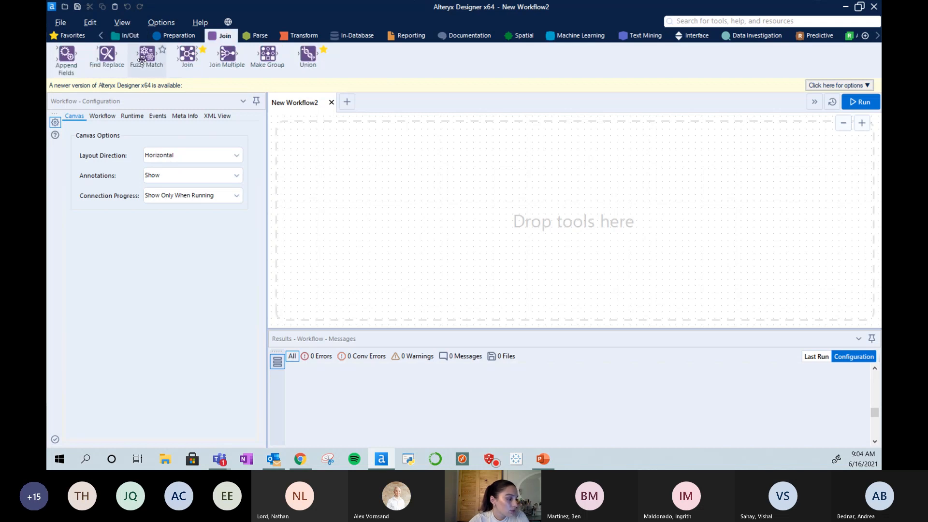
left_click_drag(163, 73, 363, 189)
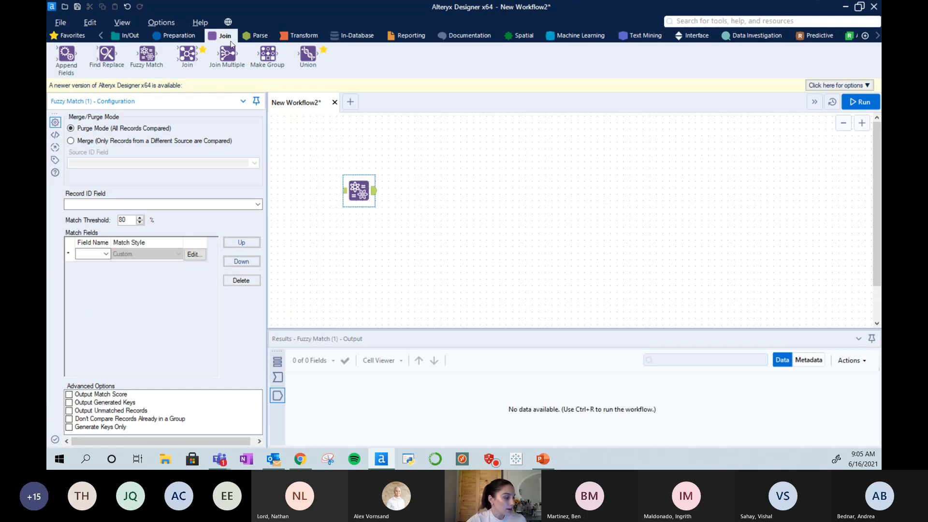
right_click(366, 191)
left_click(331, 148)
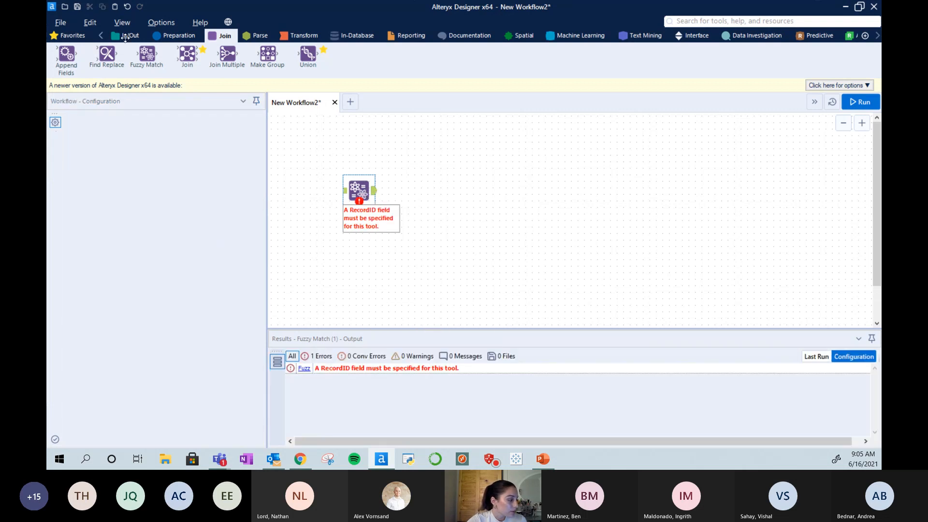
Add an Input Data tool before the Fuzzy Match tool, connected to its input and aligned with it.
left_click(127, 36)
left_click_drag(187, 54, 385, 188)
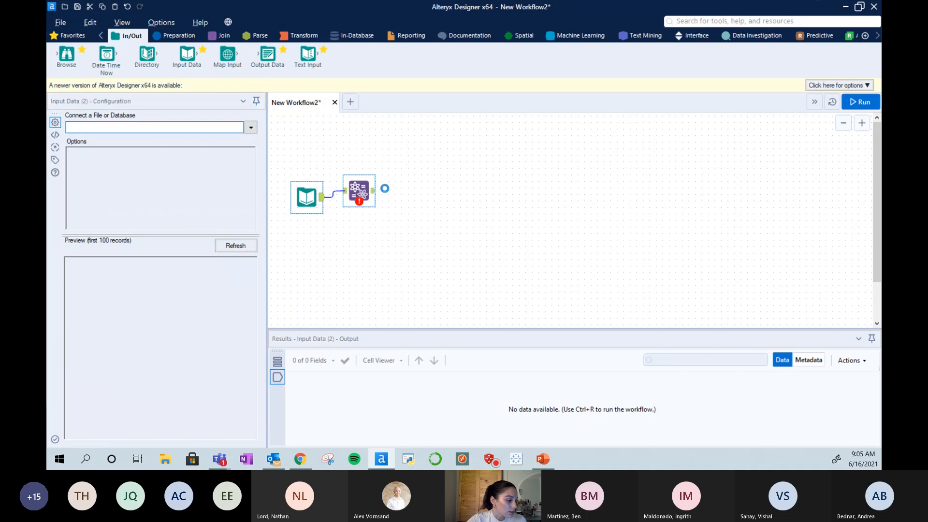
left_click_drag(314, 192, 321, 187)
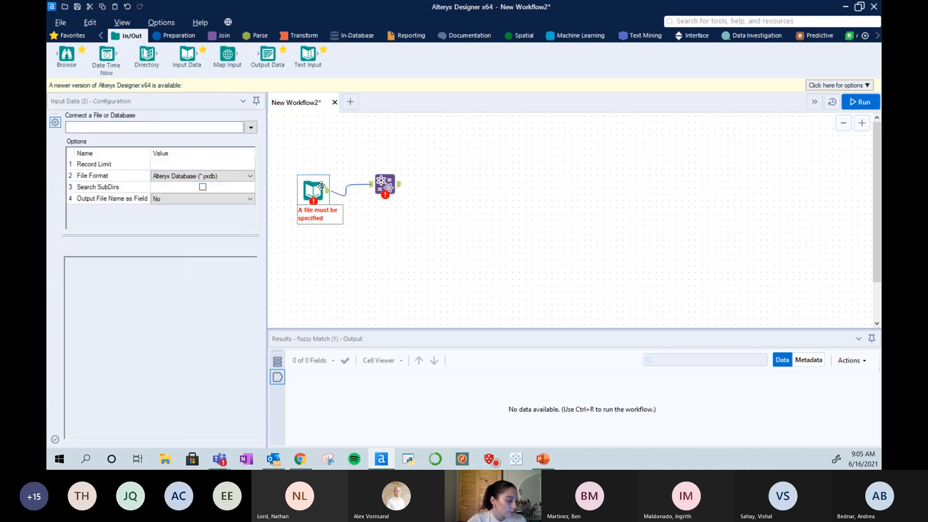
Connect the Input Data tool to Sheet1 of the transactions_fuzzymatch Excel file in the intermediate data folder.
left_click(250, 128)
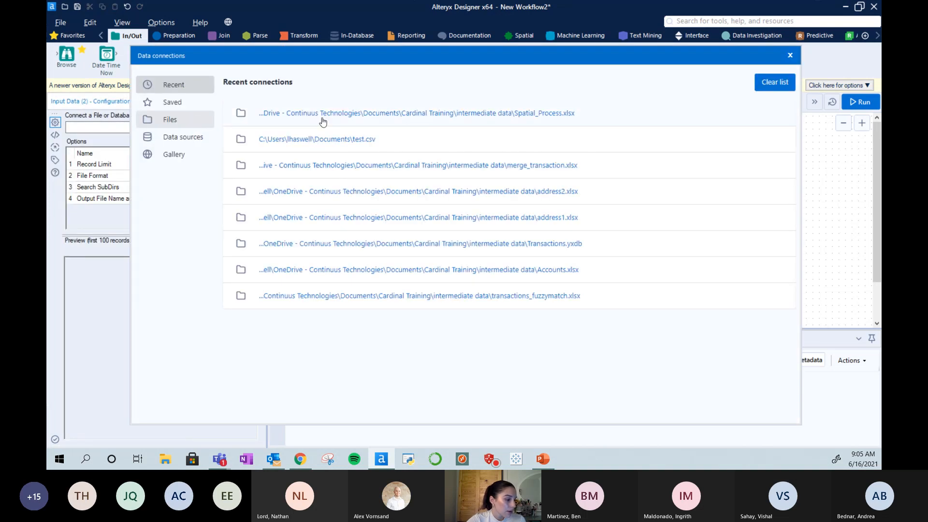
left_click(188, 123)
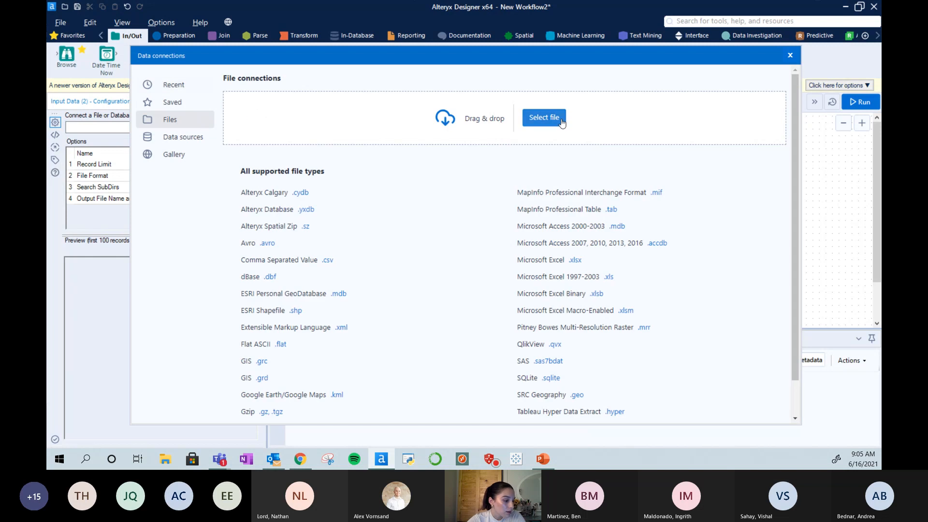
left_click(532, 118)
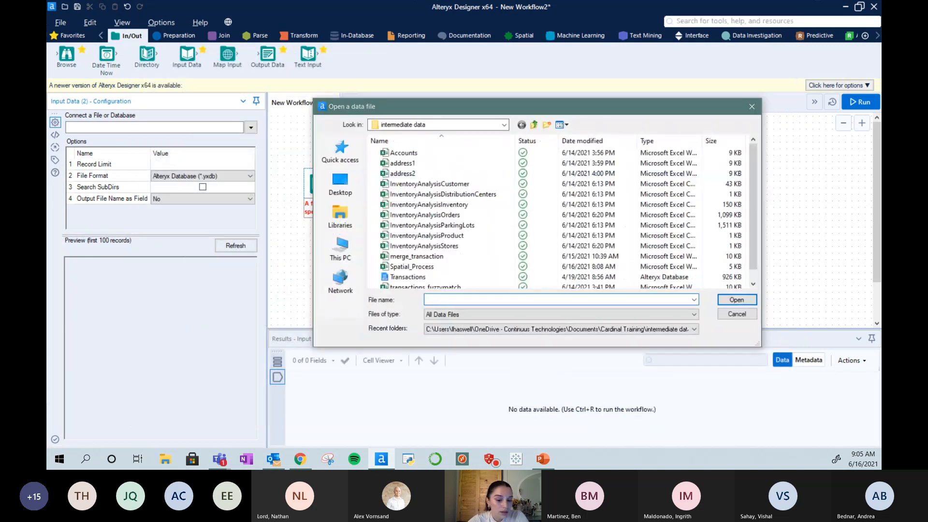
key("alt+Tab")
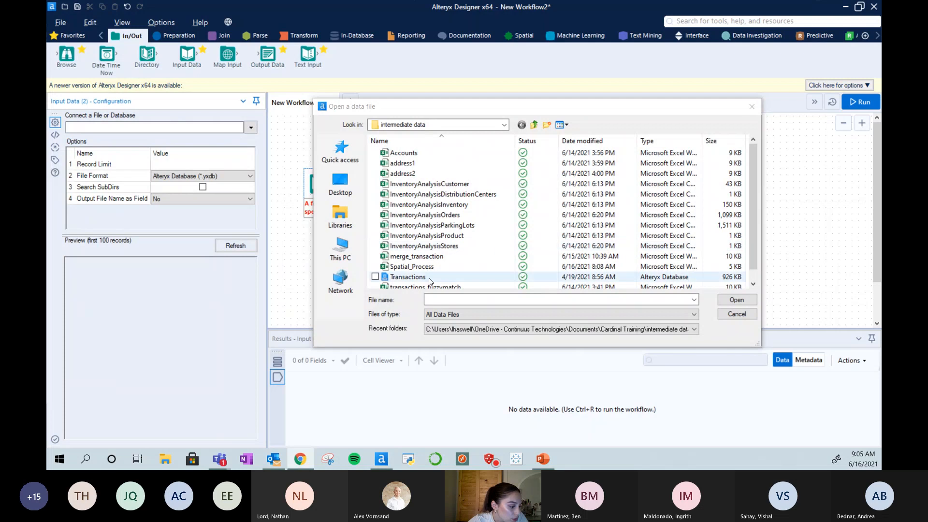
scroll(430, 281, "down", 1)
left_click(414, 282)
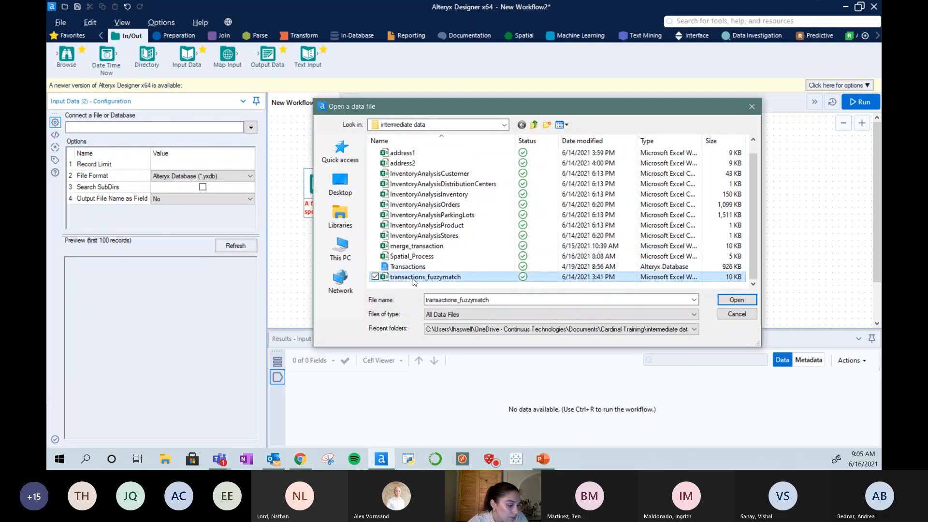
left_click(737, 299)
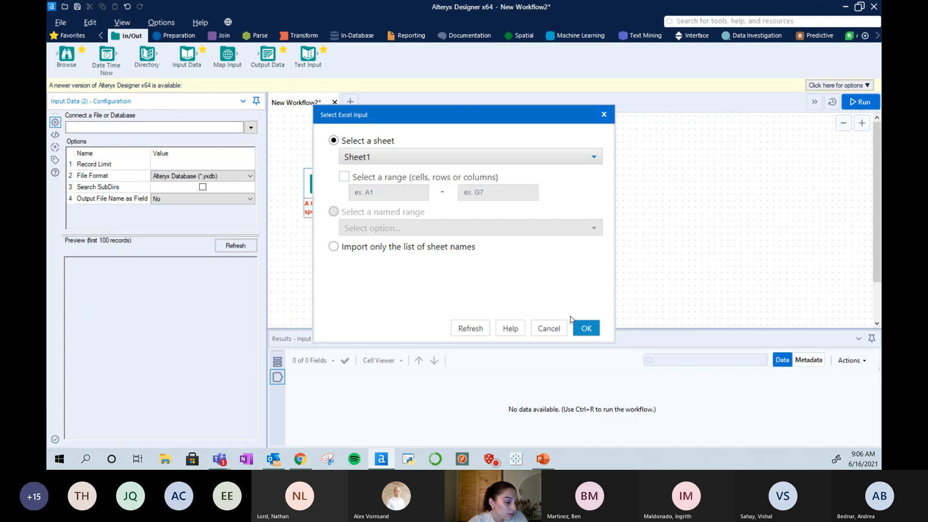
left_click(586, 328)
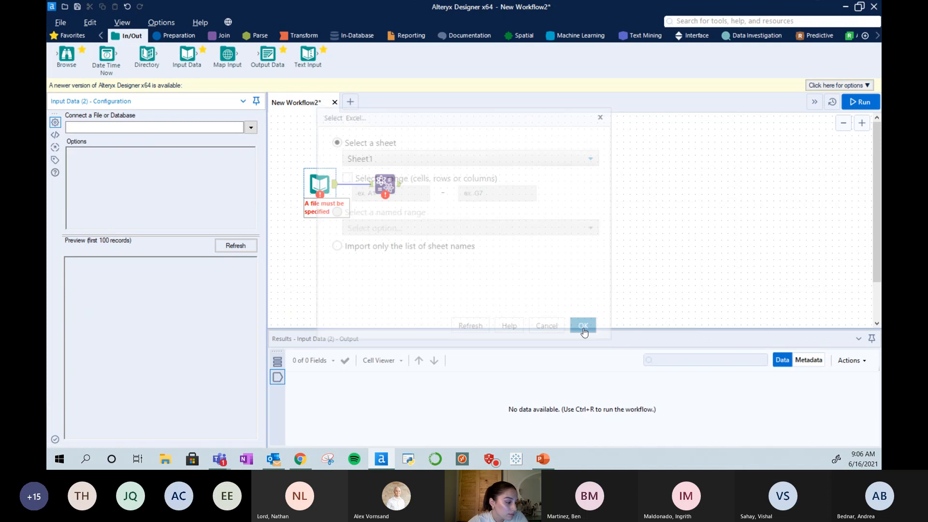
Run the workflow and show the Input Data tool's output records in an enlarged results area.
left_click(859, 102)
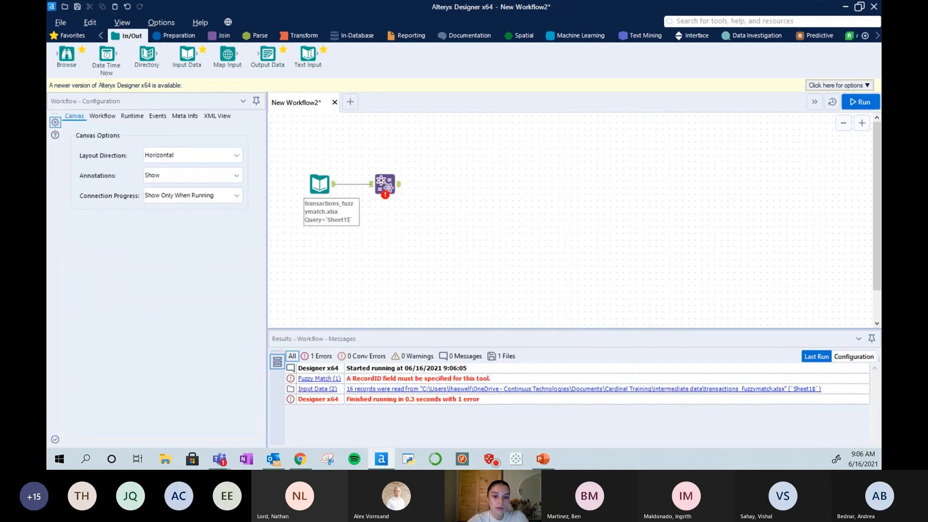
left_click(319, 184)
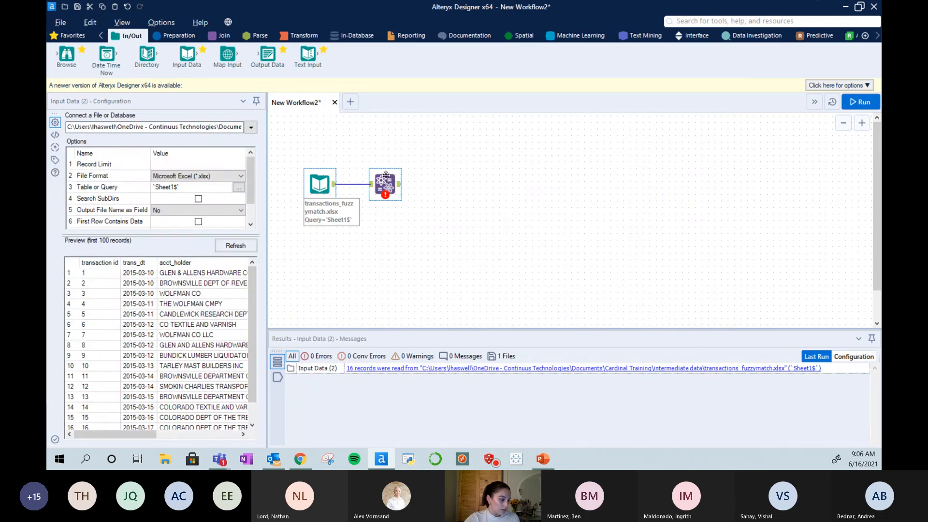
left_click(273, 374)
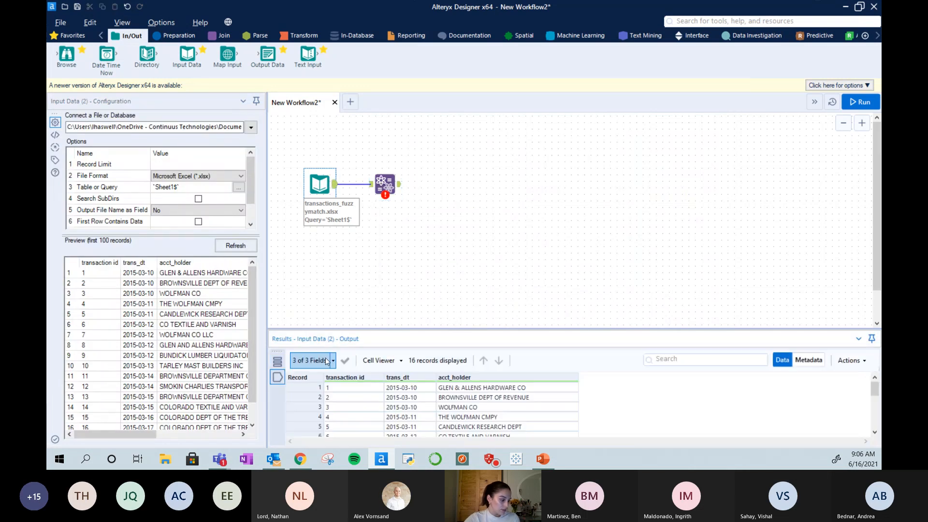
left_click_drag(359, 271, 359, 254)
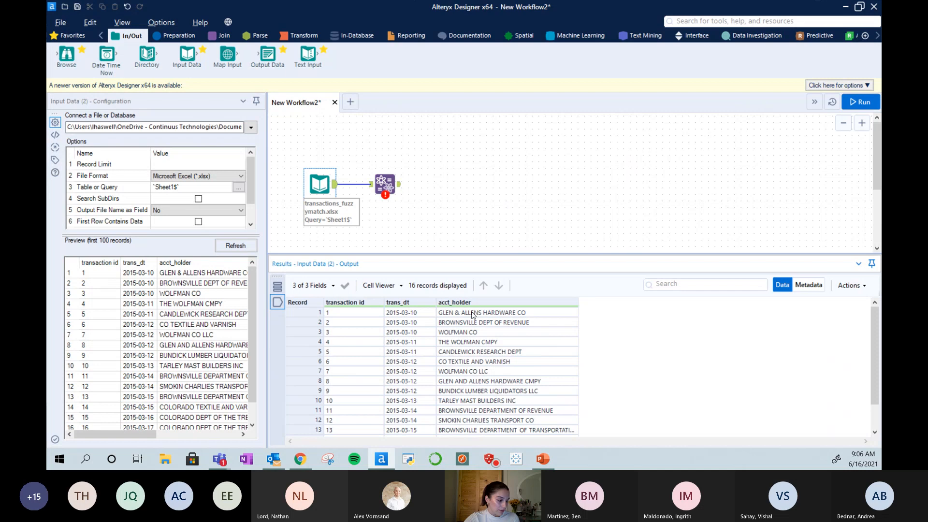
Review the transaction id, trans_dt and acct_holder columns of the Input Data output.
left_click_drag(360, 314, 368, 380)
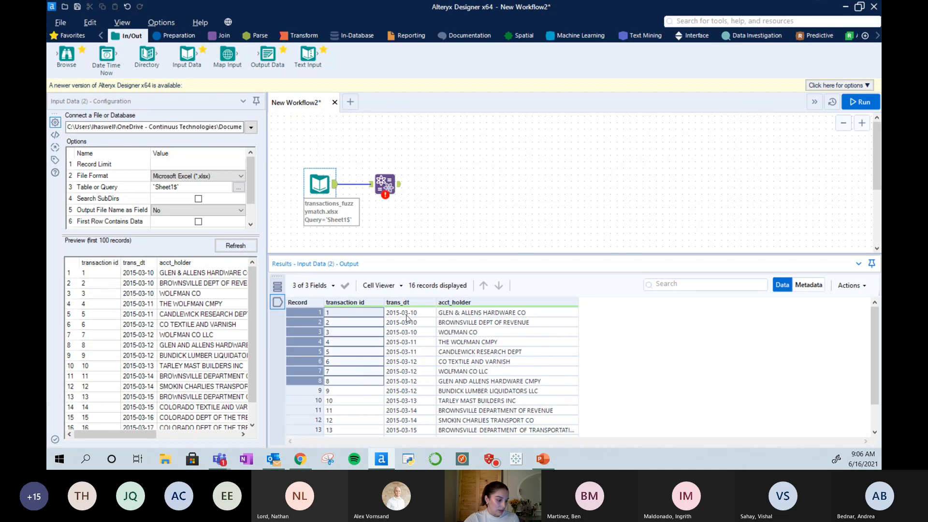
left_click_drag(408, 315, 415, 370)
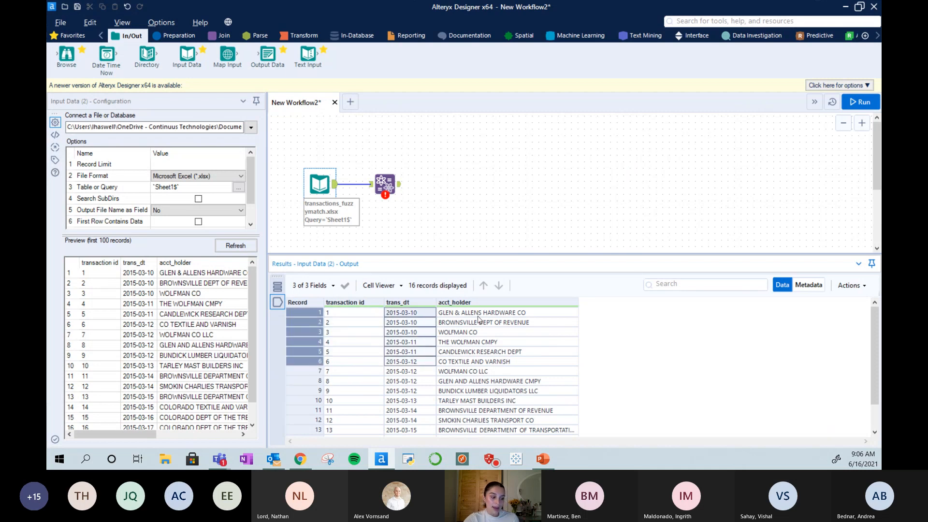
left_click_drag(477, 314, 487, 382)
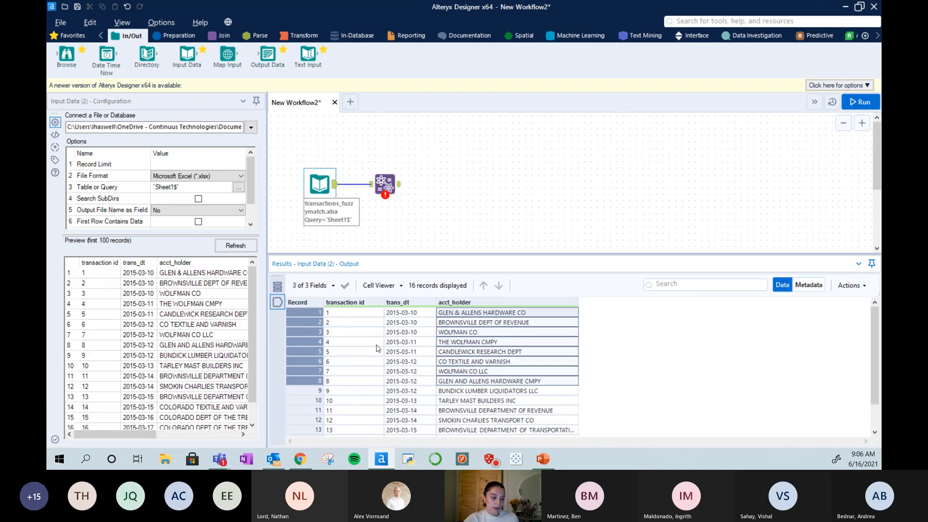
left_click(339, 316)
left_click(464, 314)
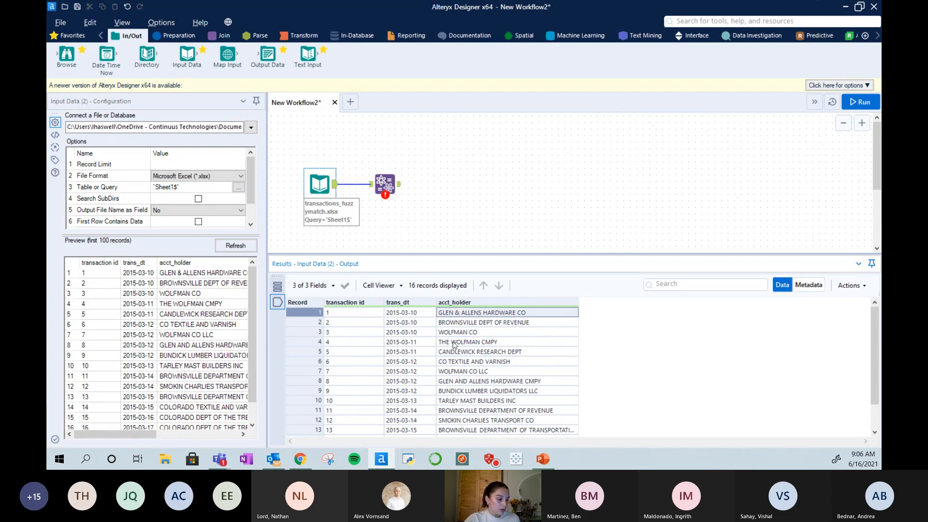
left_click(492, 409)
Compare the spelling of the Glen and Allens Hardware account holder in records 1 and 8.
left_click(447, 315)
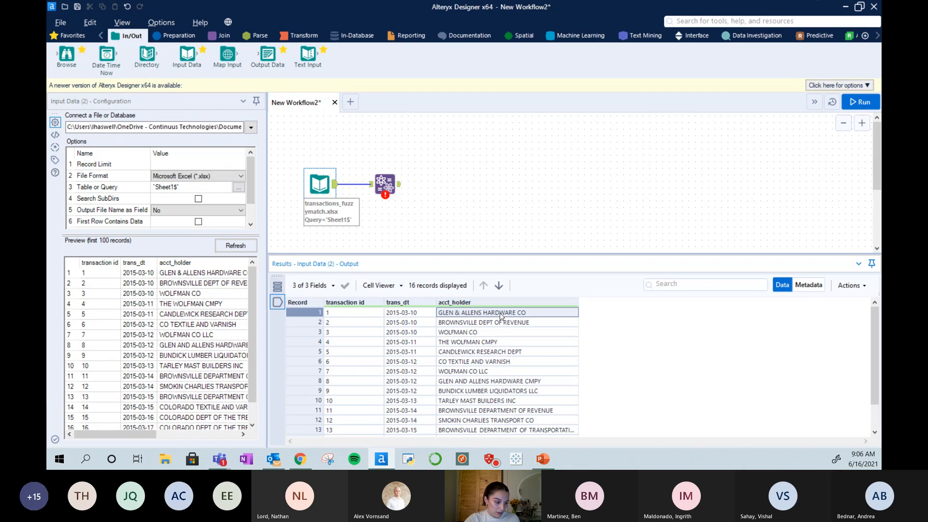
left_click(446, 383)
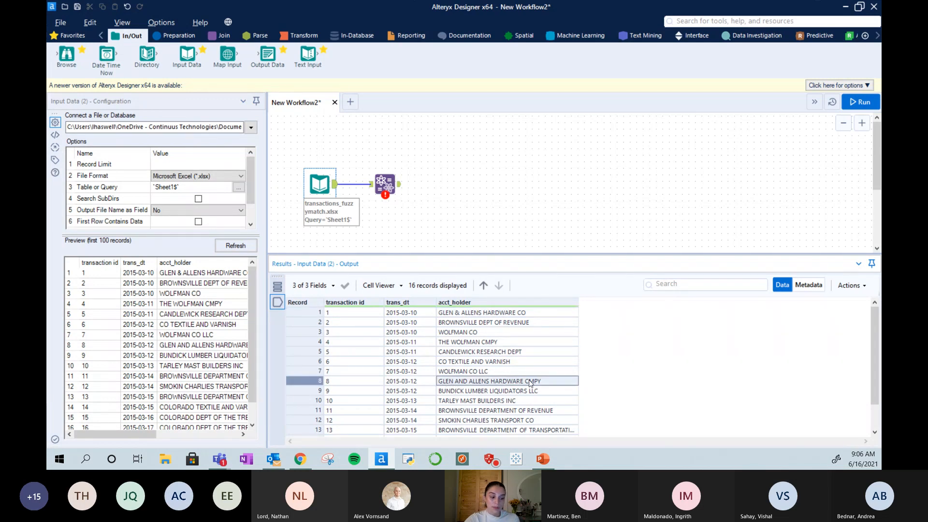
left_click(513, 317)
left_click(513, 384)
left_click(495, 313)
left_click(505, 381)
Compare the Brownsville department account holder names in records 2, 11 and 13.
left_click(455, 324)
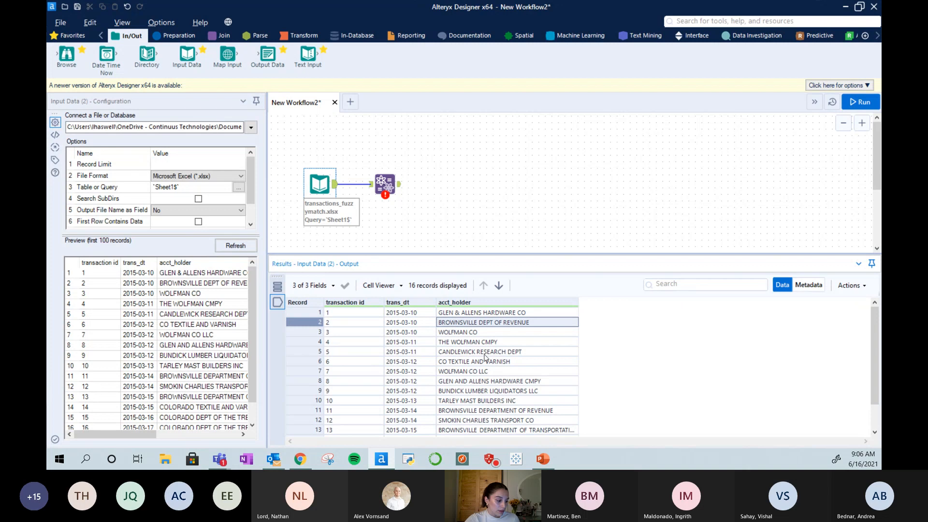
left_click(455, 412)
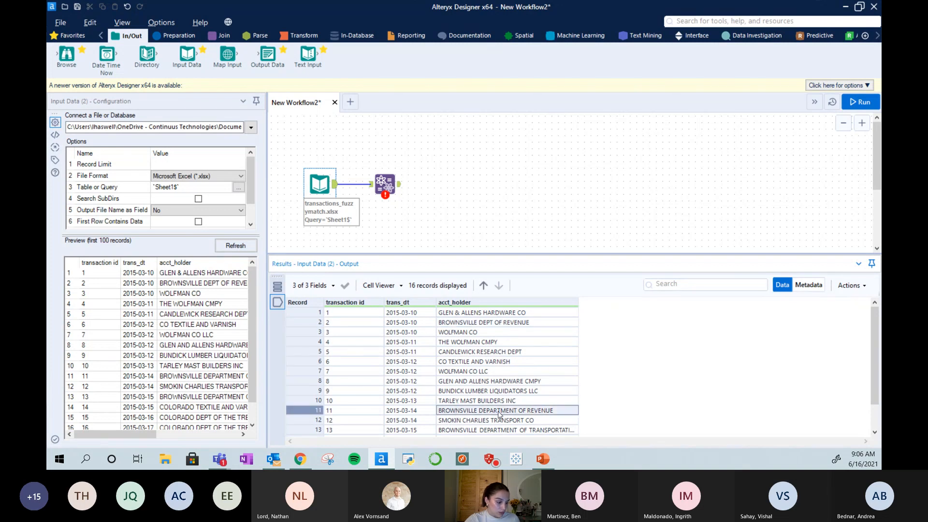
left_click(493, 326)
left_click(476, 411)
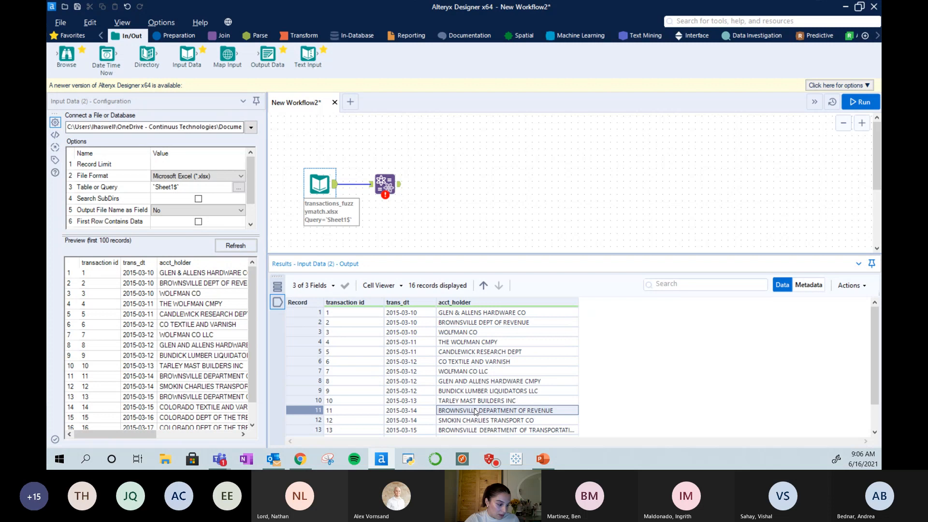
scroll(475, 411, "down", 1)
left_click(468, 401)
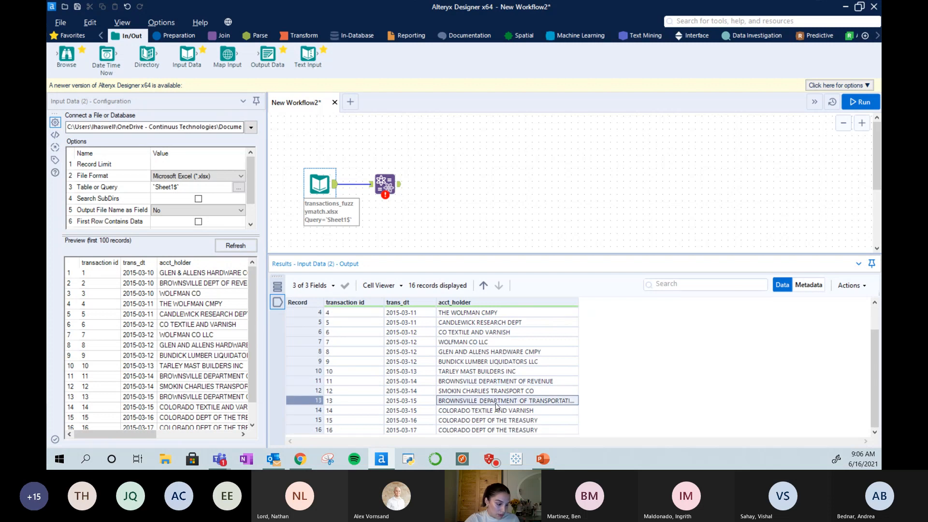
left_click(474, 384)
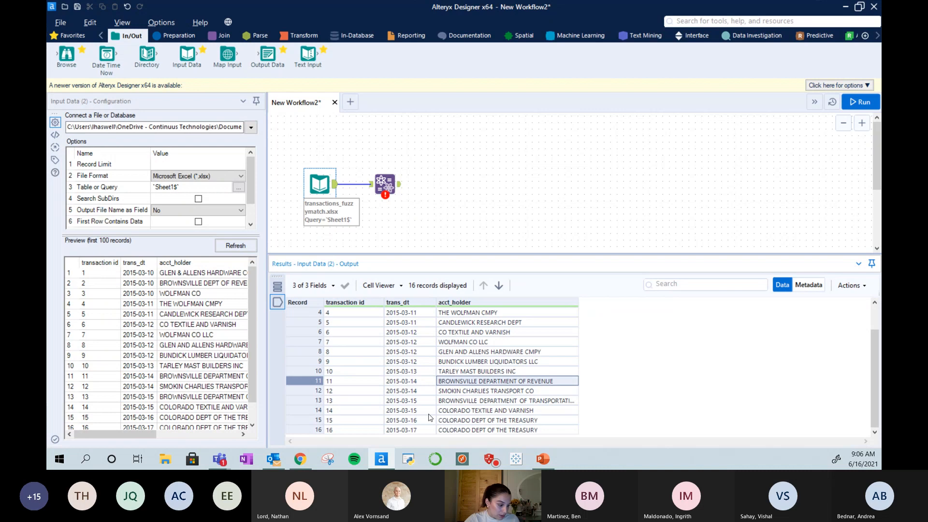
Compare the Colorado account holder names in records 14, 15 and 16 with the CO Textile and Varnish entry in record 6.
left_click(478, 412)
left_click(481, 427)
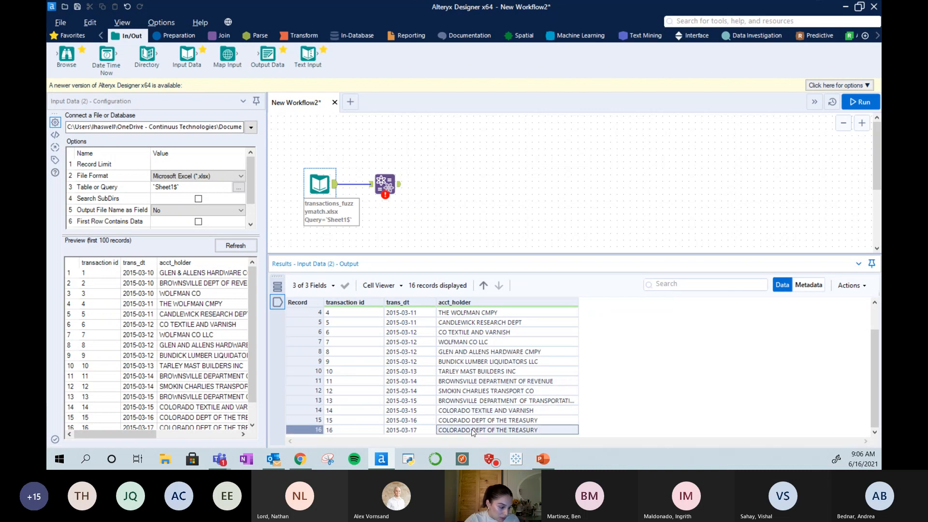
left_click(475, 421)
left_click(477, 430)
scroll(475, 375, "up", 3)
left_click(459, 365)
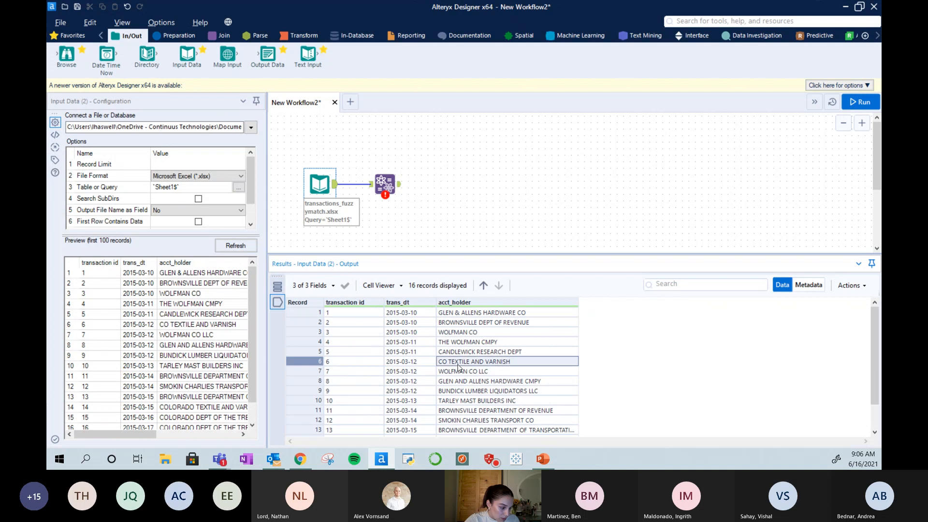
scroll(459, 375, "down", 3)
left_click(505, 427)
left_click(493, 420)
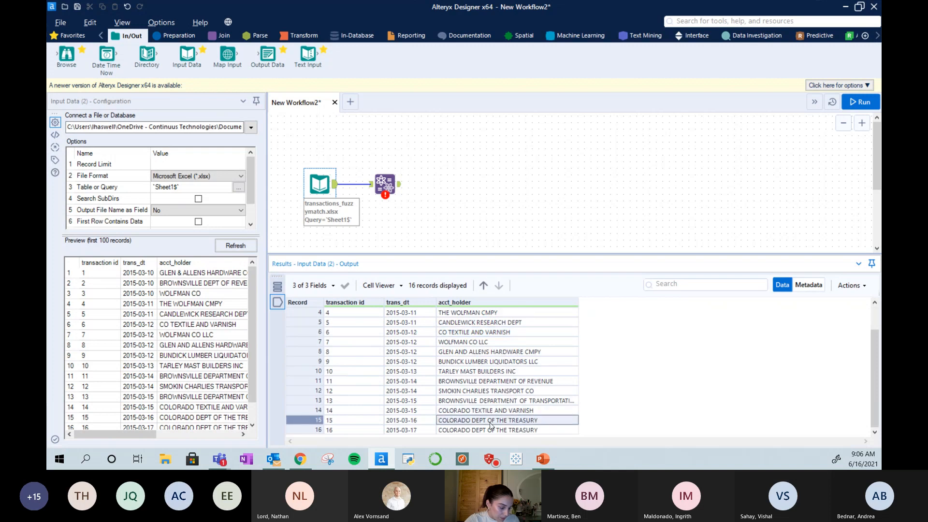
Open the Fuzzy Match tool's configuration, display its input data, and choose Purge Mode (All Records Compared).
left_click(385, 184)
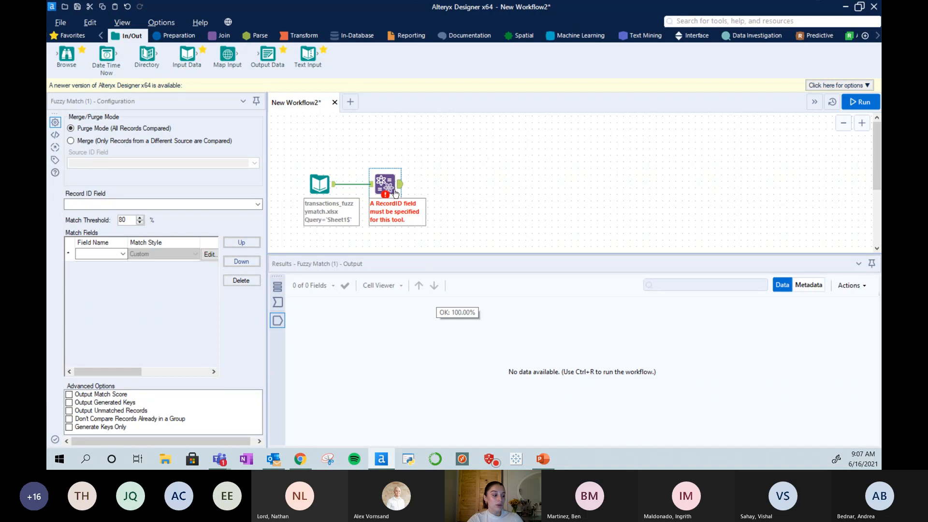
left_click(373, 185)
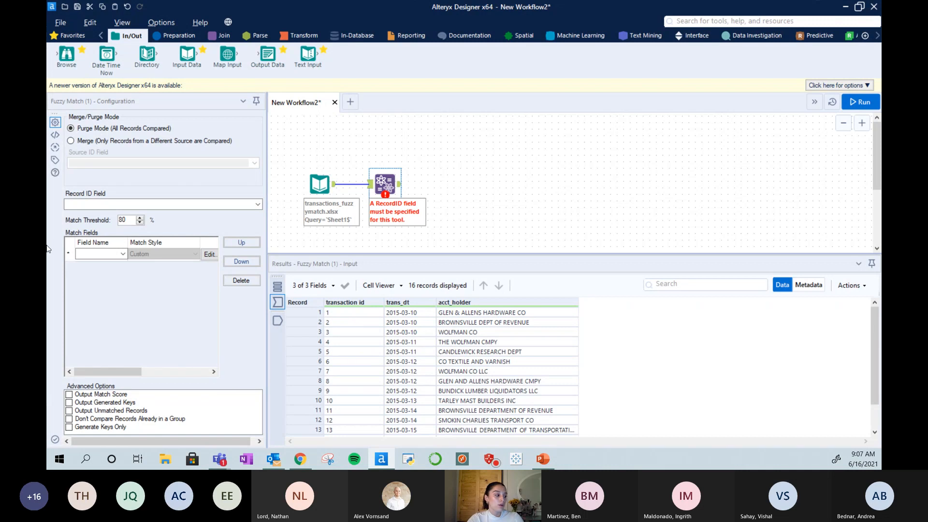
left_click(70, 128)
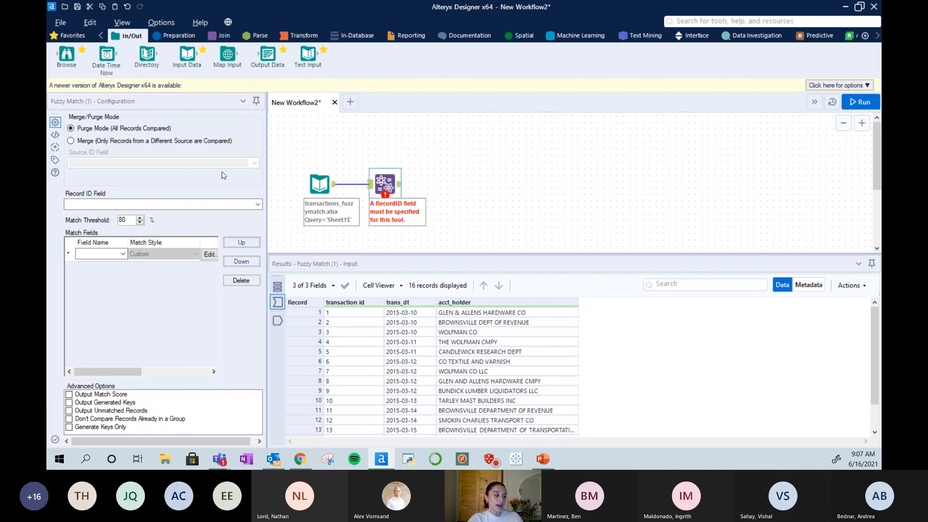
Examine the transaction id and acct_holder values in the Fuzzy Match tool's input records.
left_click_drag(468, 313, 468, 421)
left_click(469, 411)
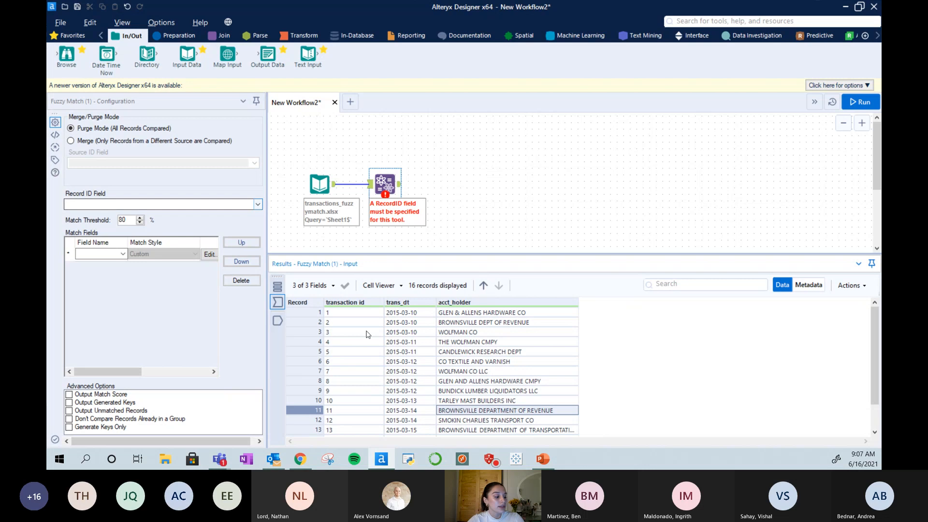
left_click(351, 312)
left_click(446, 315)
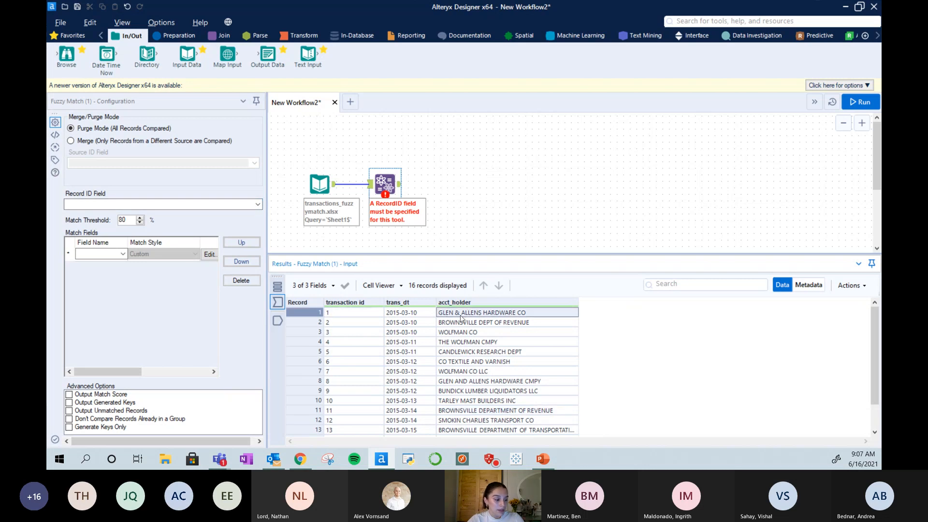
Check the transaction id values down the Fuzzy Match input records as a unique identifier for each record.
left_click(460, 382)
left_click(358, 383)
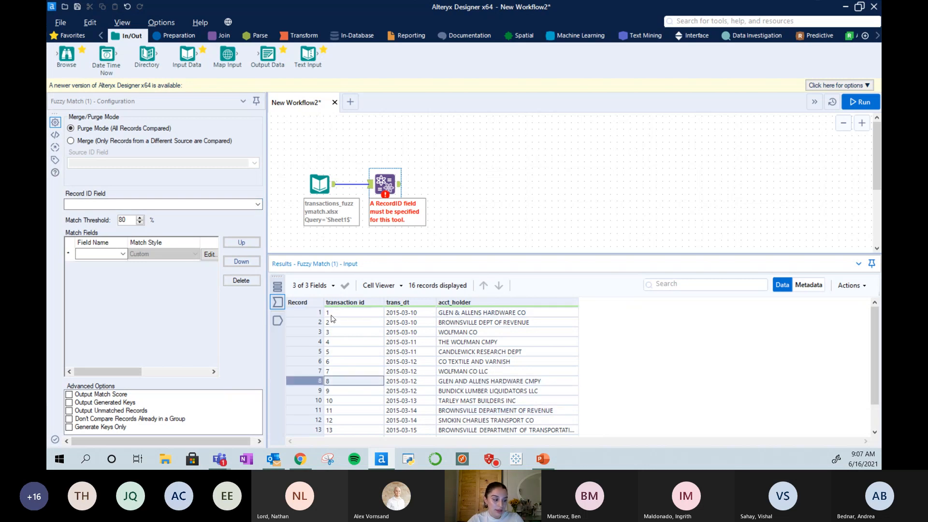
left_click(334, 315)
left_click(335, 320)
left_click_drag(339, 335, 344, 341)
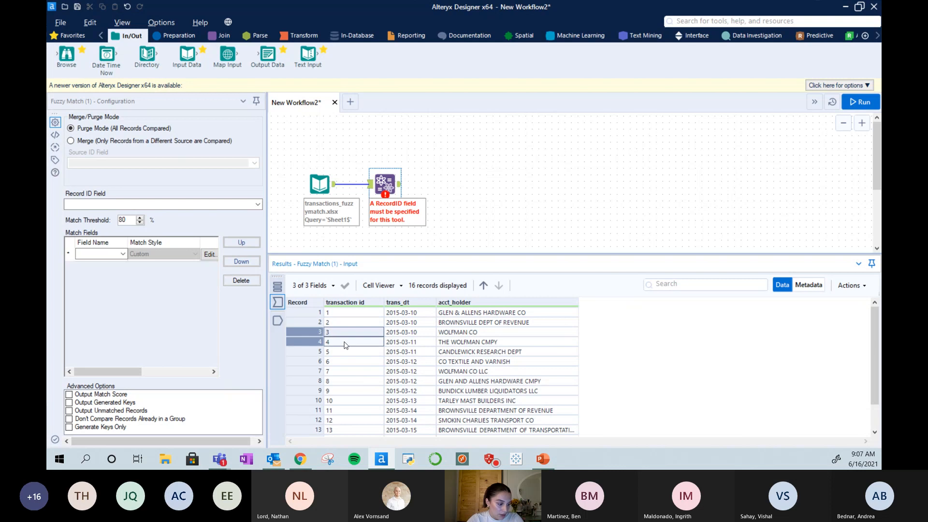
left_click(344, 352)
scroll(344, 379, "down", 1)
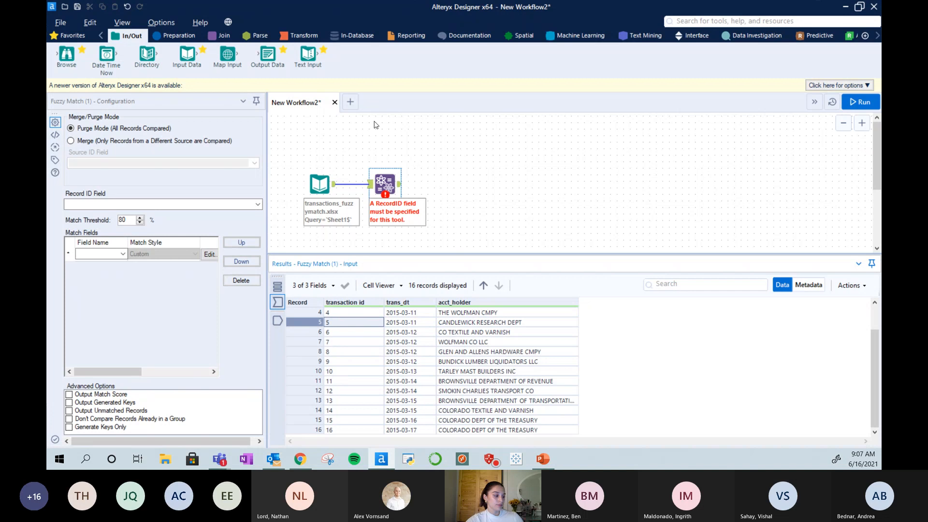
Set the Fuzzy Match tool's Record ID Field to transaction id and widen the configuration pane slightly.
left_click(171, 204)
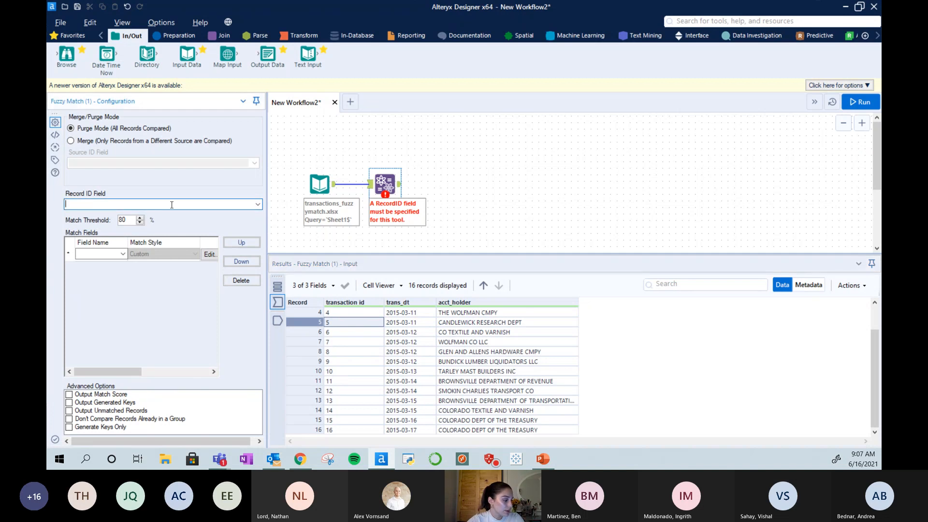
left_click(258, 203)
left_click(85, 213)
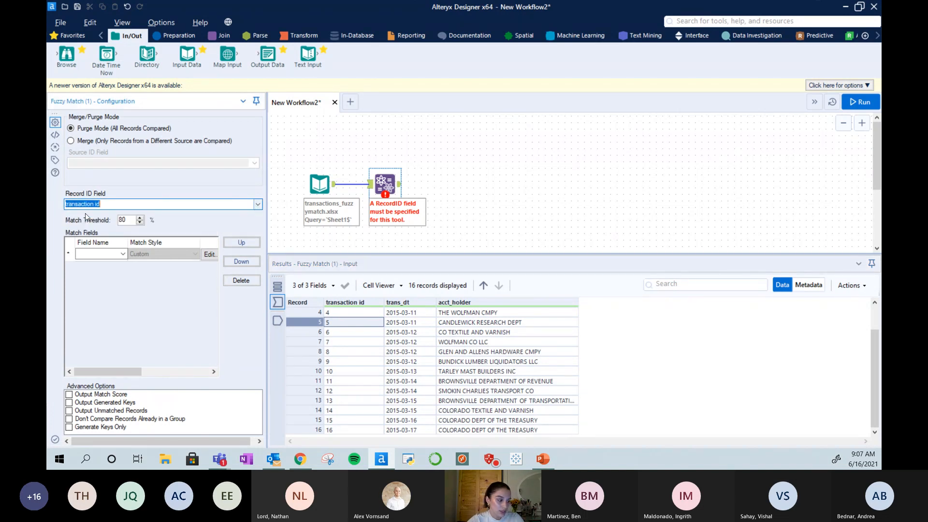
scroll(124, 230, "right", 1)
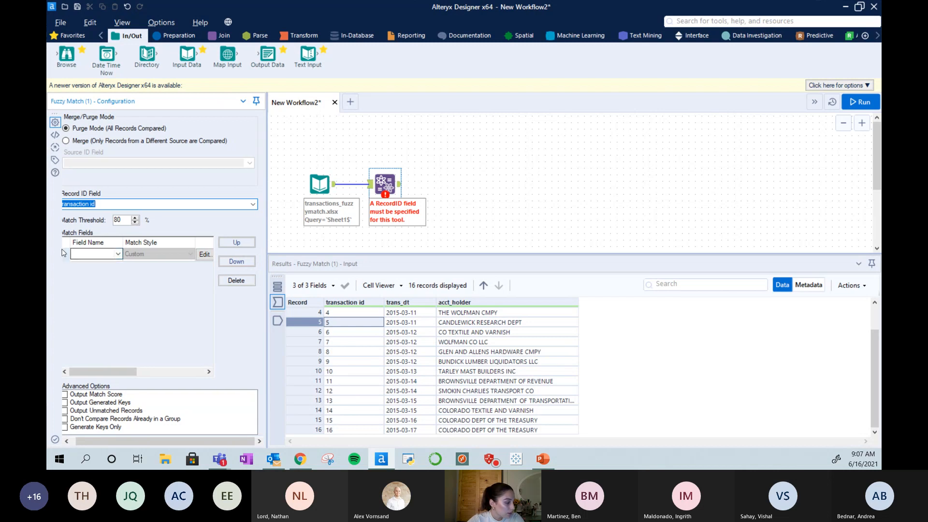
left_click_drag(265, 195, 278, 196)
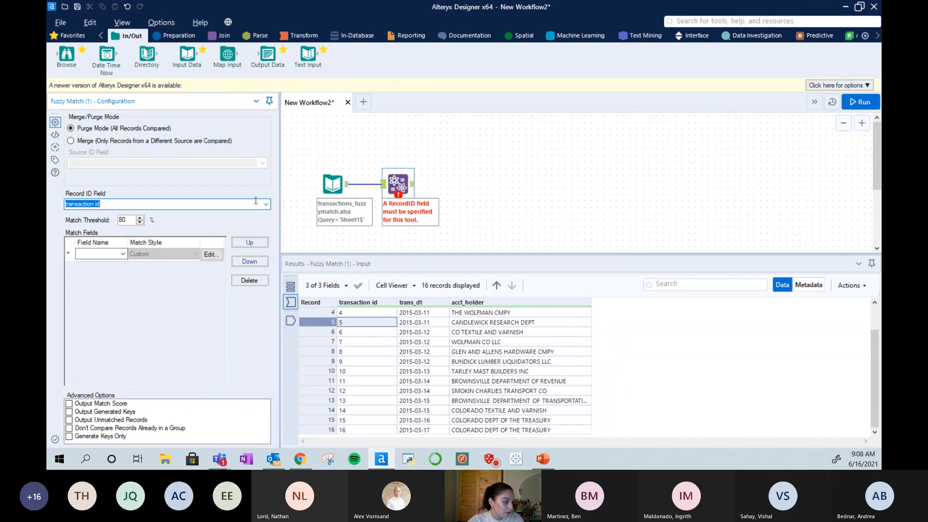
Add acct_holder as the match field with the Company Name match style.
left_click(120, 257)
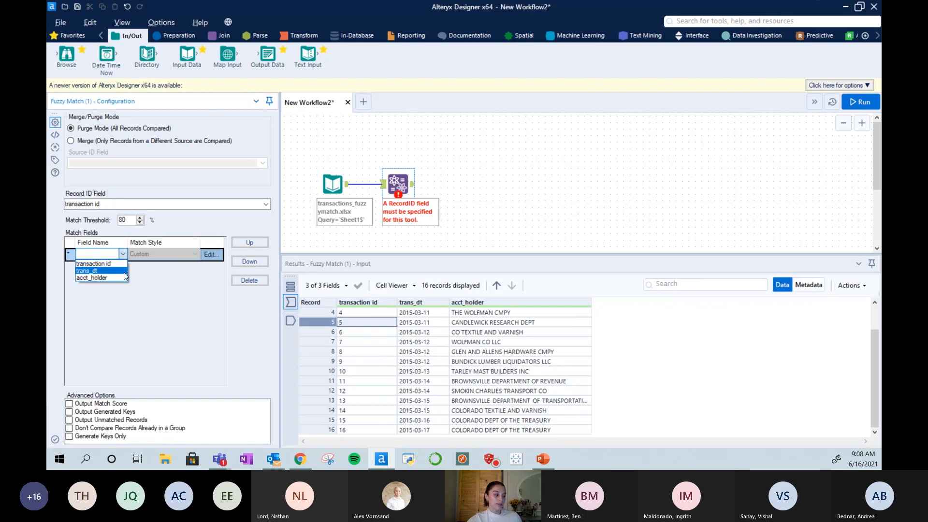
left_click(115, 279)
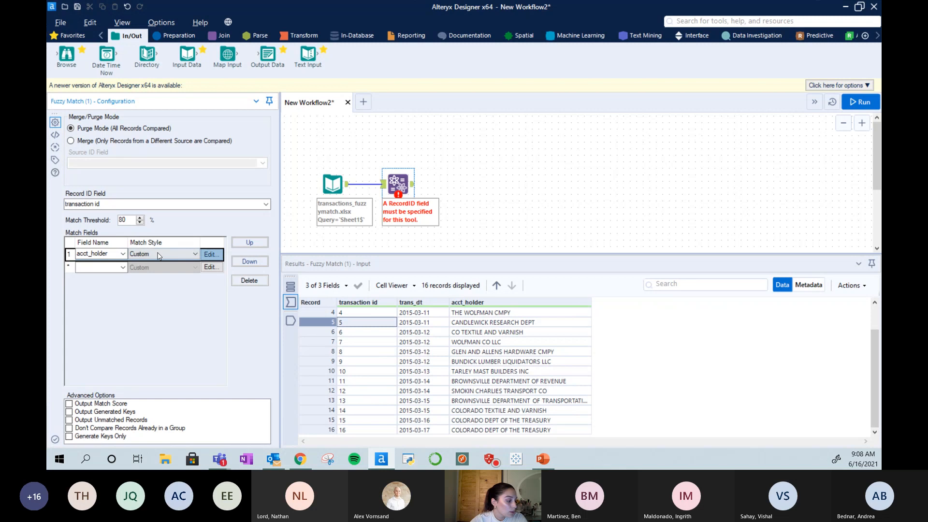
left_click(195, 256)
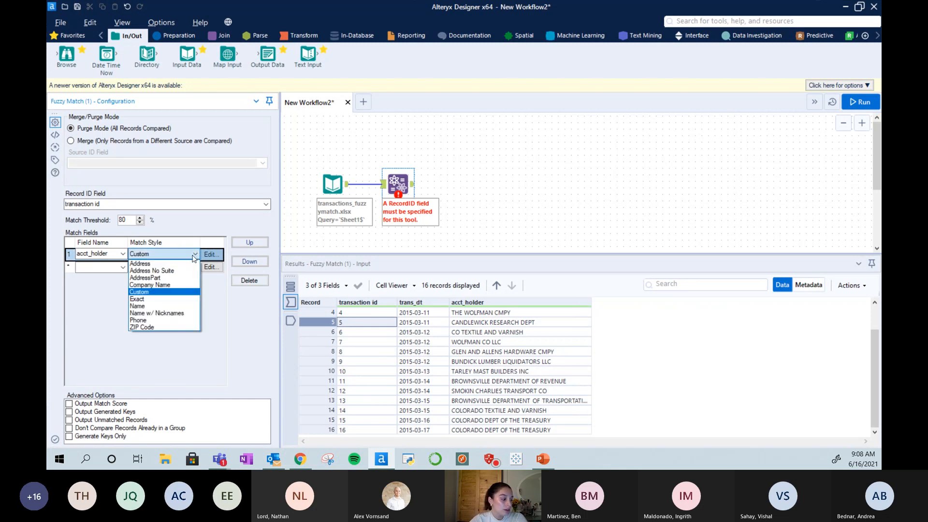
left_click(154, 285)
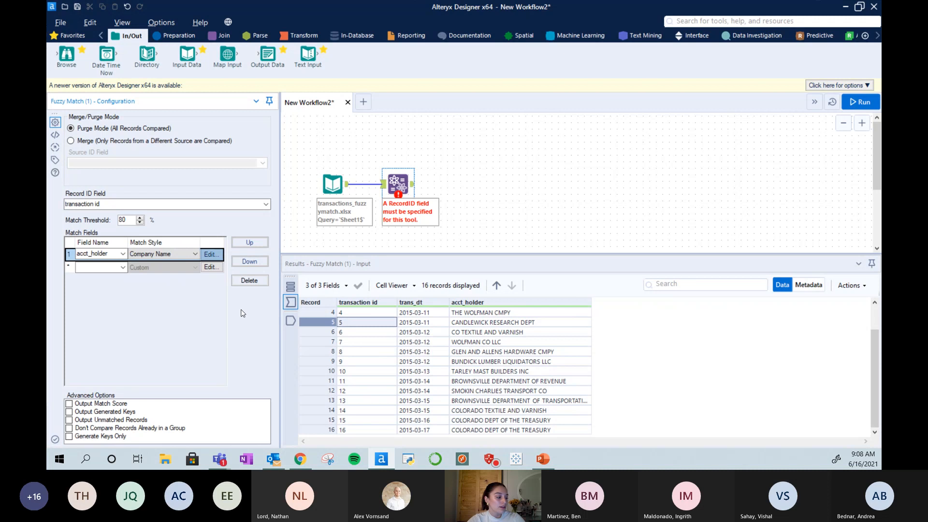
Try a 75% match threshold in acct_holder's match options, and set its match style back to Company Name.
left_click(210, 254)
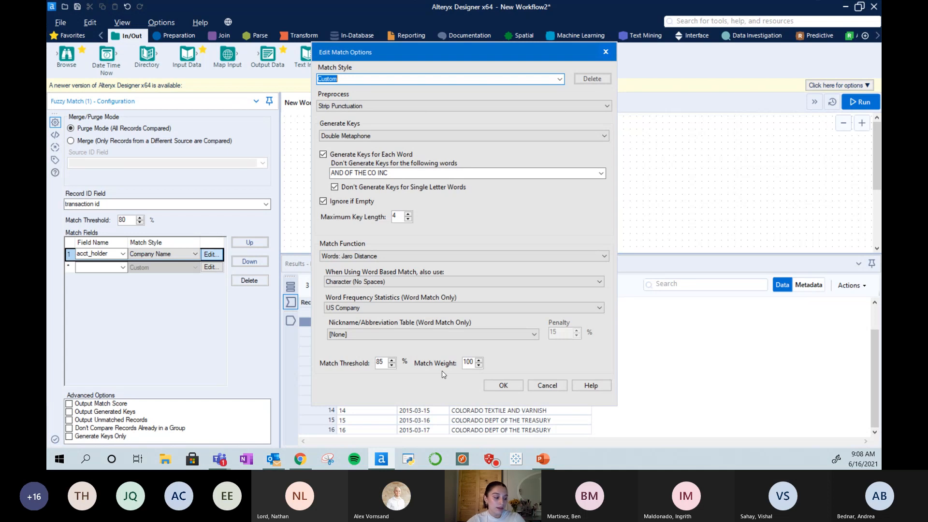
left_click(394, 365)
left_click(393, 365)
left_click(393, 365)
left_click(393, 365)
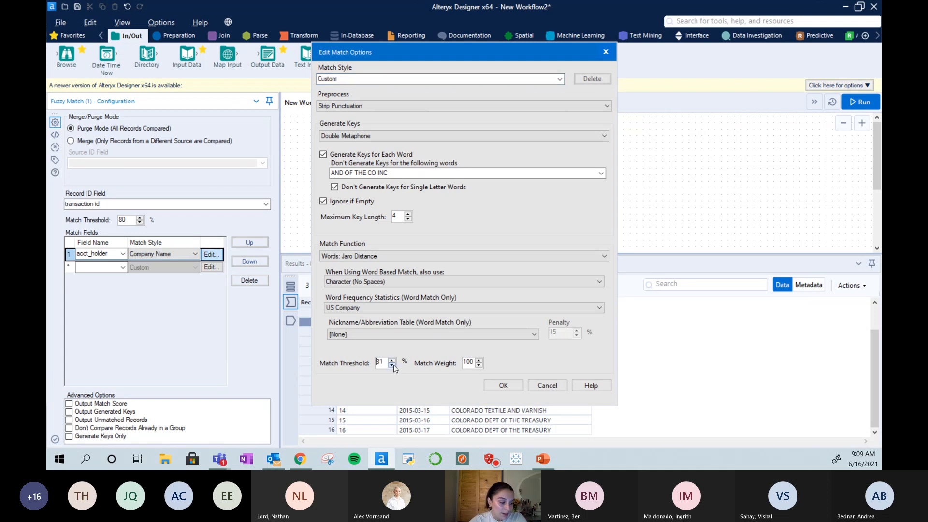
left_click(393, 366)
left_click(393, 365)
left_click(392, 366)
left_click(502, 389)
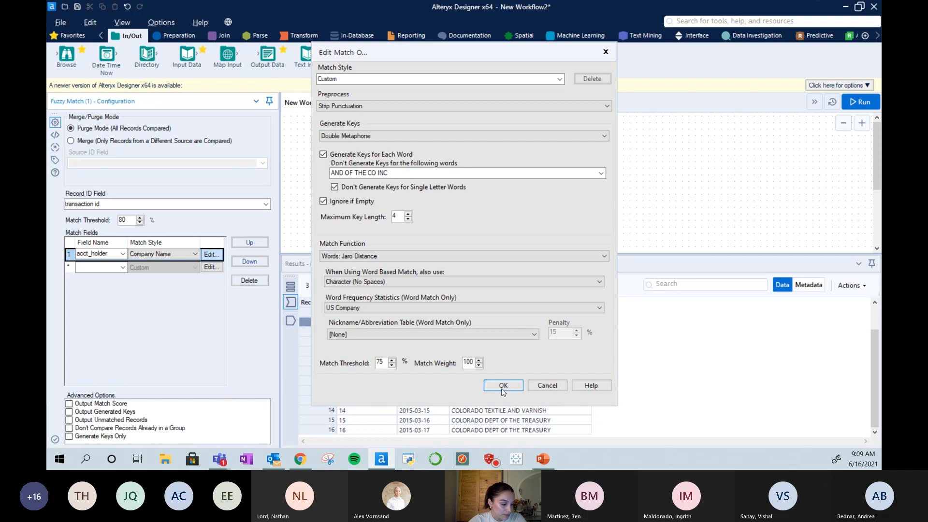
left_click(147, 254)
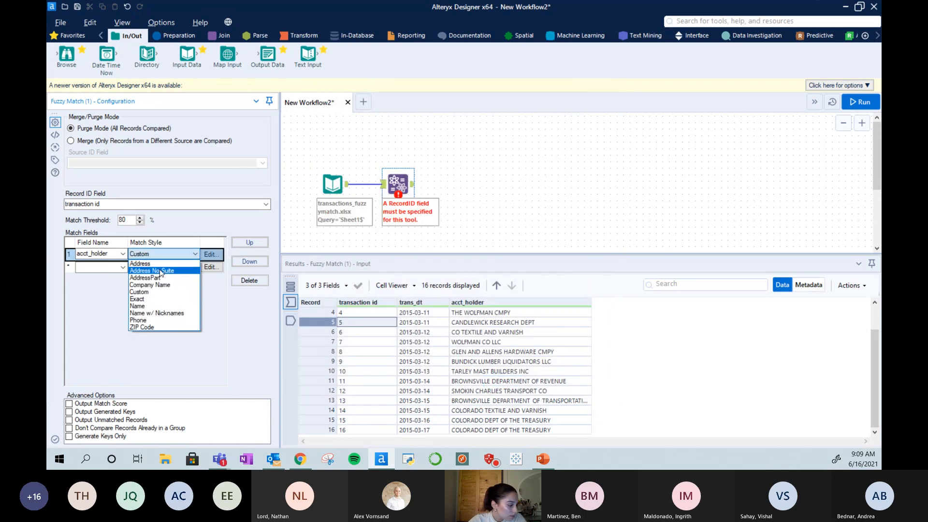
left_click(156, 287)
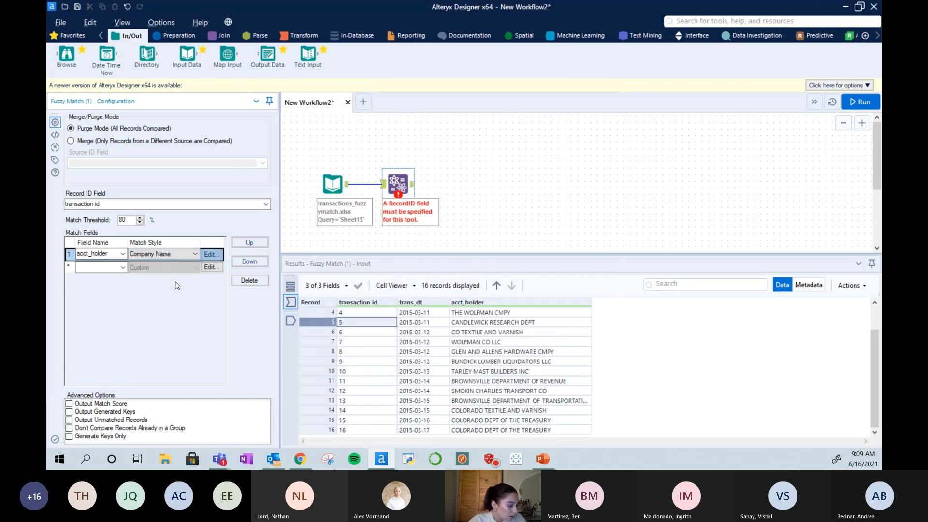
Enable Output Generated Keys and Output Match Score for the Fuzzy Match tool, and run the workflow.
left_click(69, 413)
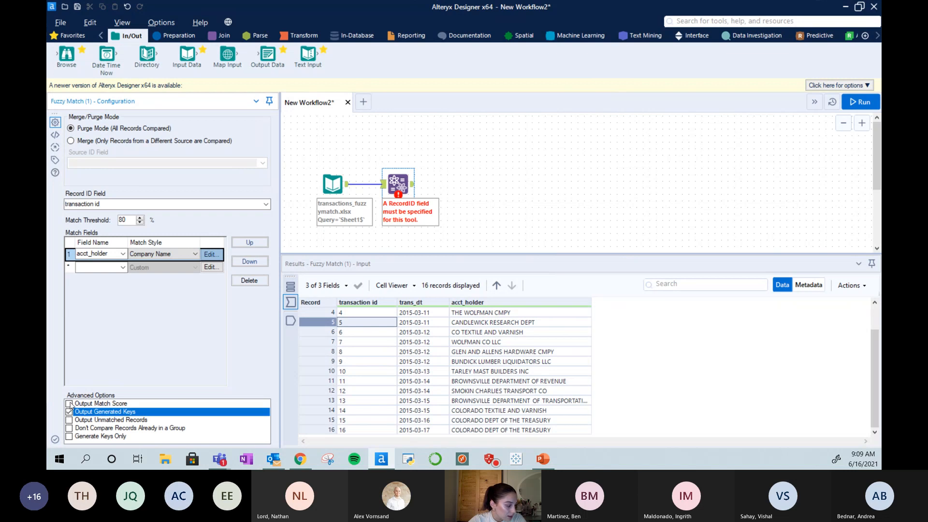
left_click(69, 403)
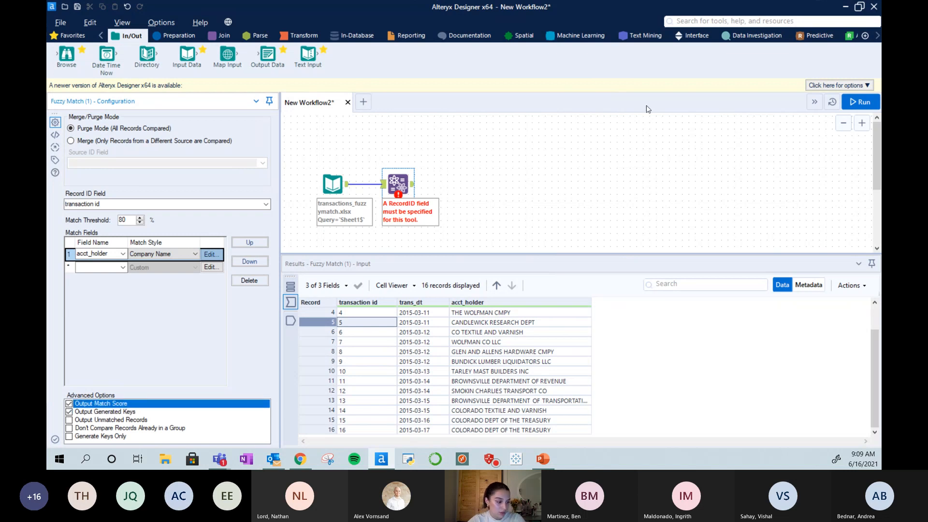
left_click(861, 102)
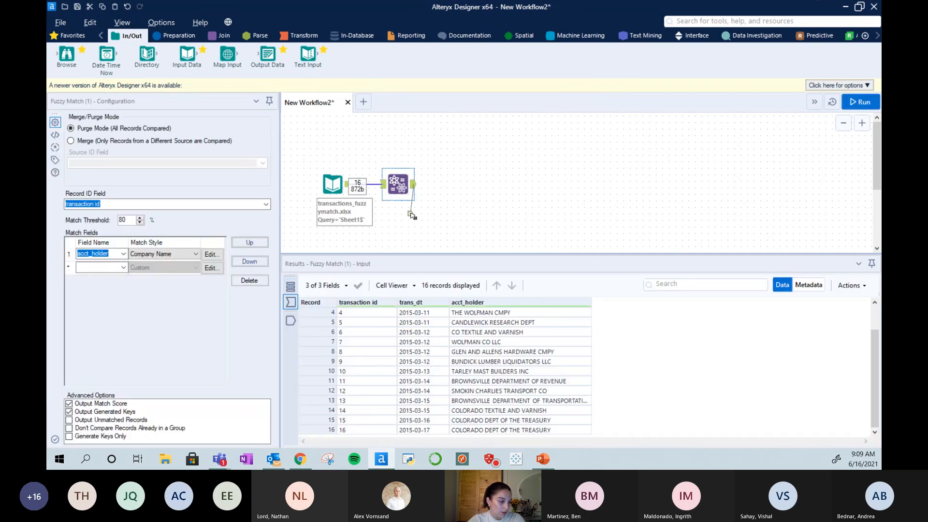
Display the Fuzzy Match tool's output and inspect the transaction id and transaction id2 values of its first record.
left_click(413, 187)
left_click(384, 184)
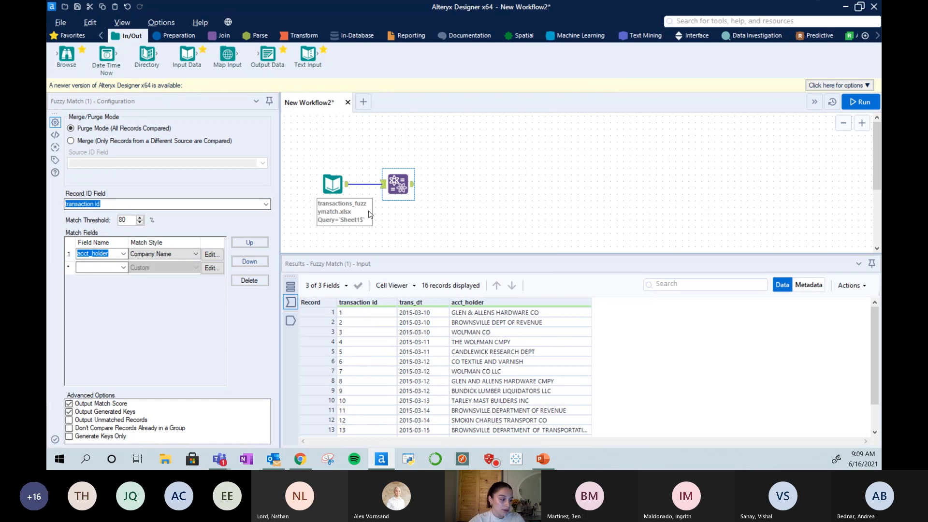
left_click(413, 184)
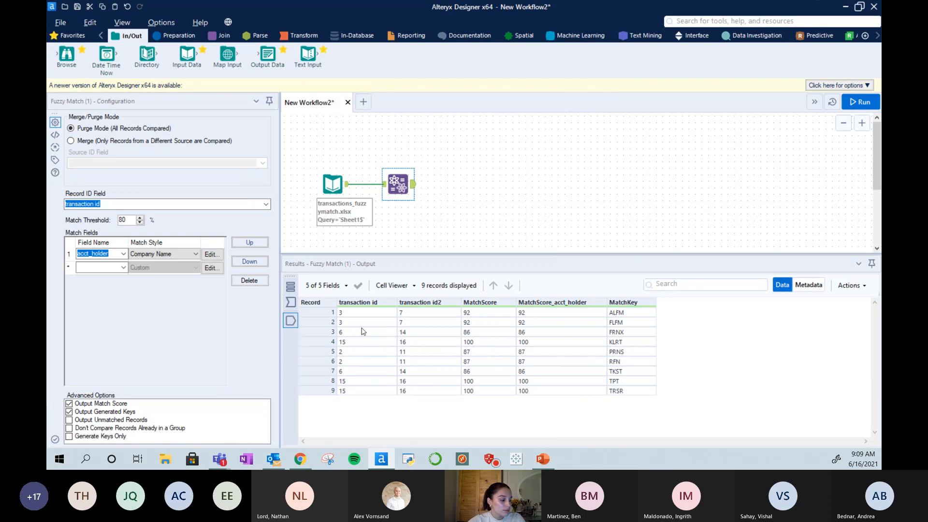
left_click(381, 316)
left_click(425, 314)
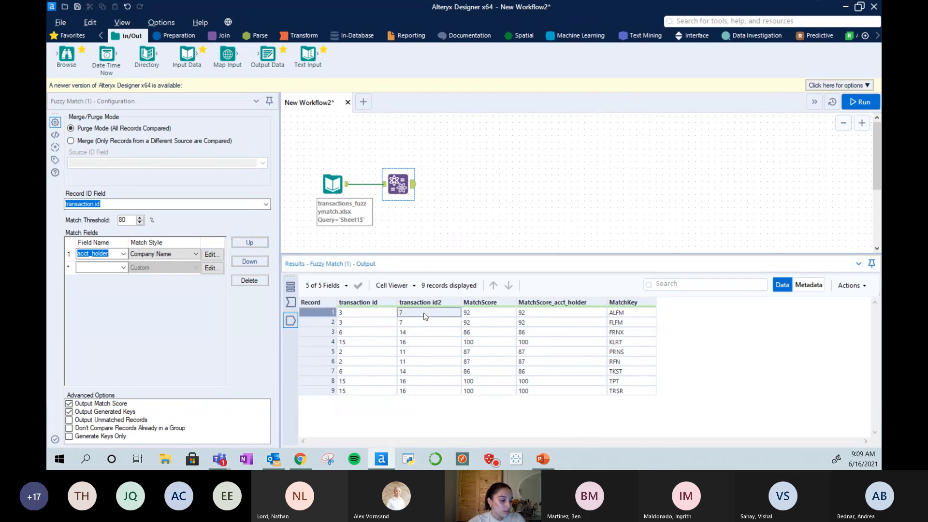
Compare the first match's transactions 3 and 7 with their acct_holder names in the Input Data records.
left_click(345, 185)
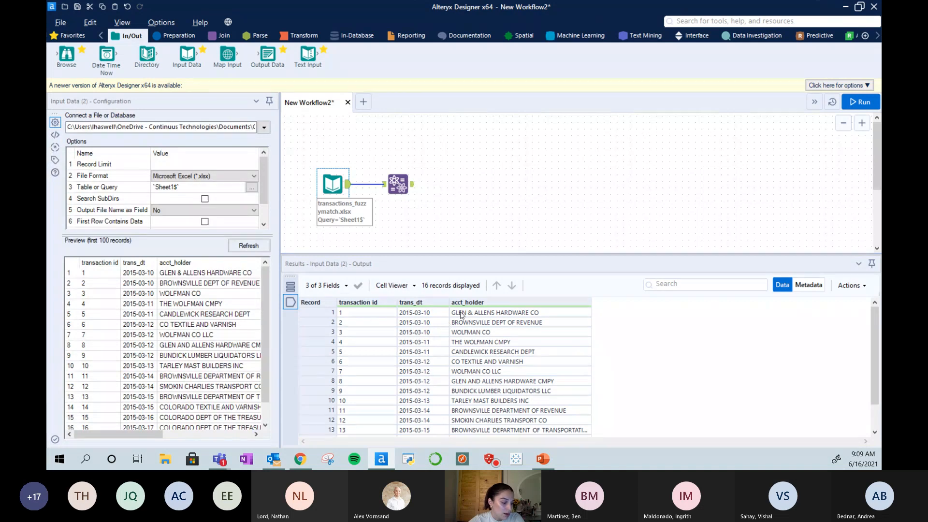
left_click(398, 184)
left_click(358, 315)
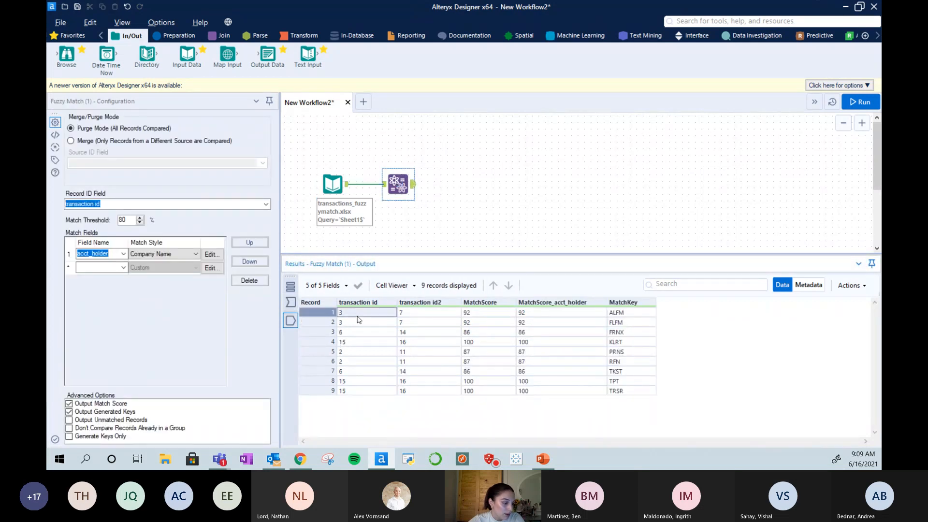
left_click(415, 315)
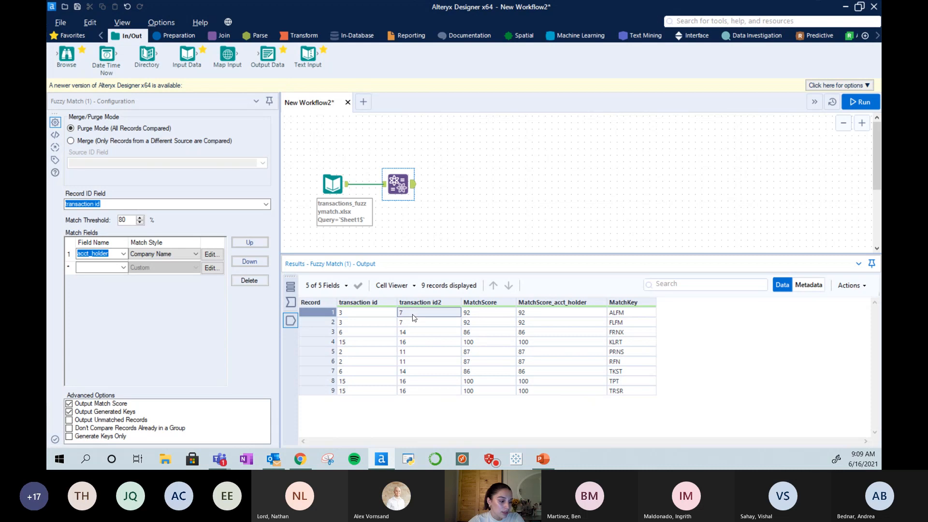
left_click(332, 186)
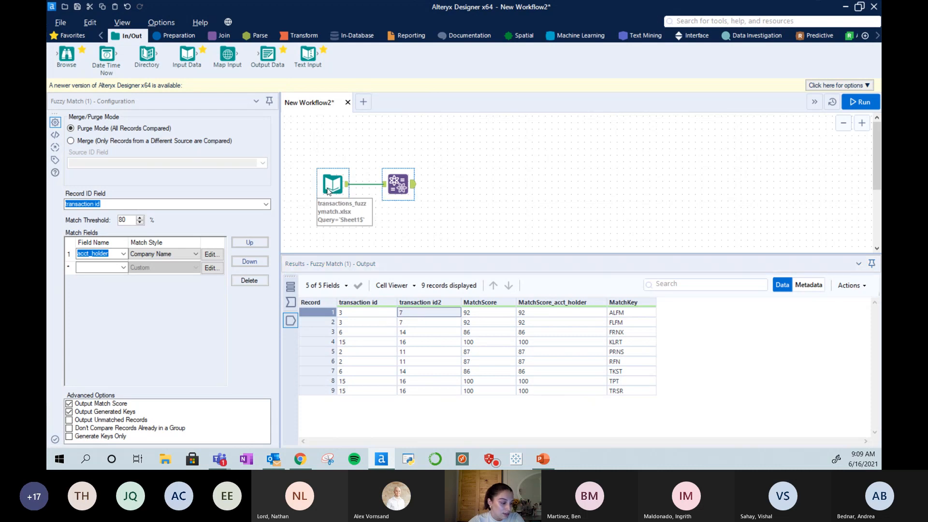
left_click(349, 332)
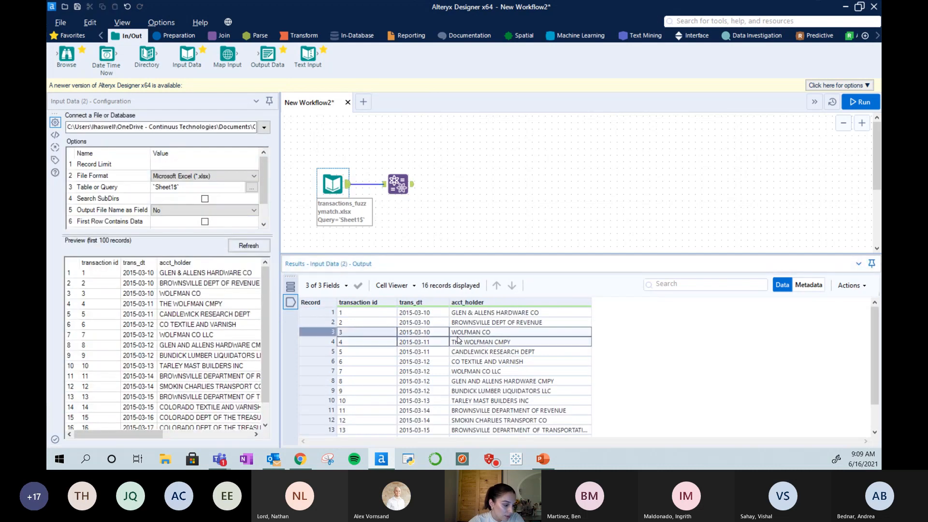
left_click(373, 371)
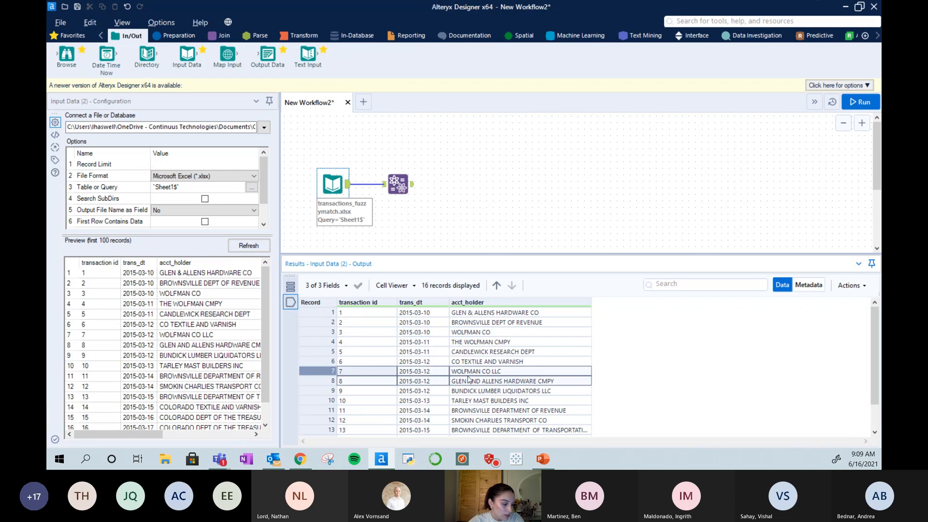
Return to the Fuzzy Match output and examine the first record's transaction id pair, MatchScore and MatchScore_acct_holder values.
left_click(397, 184)
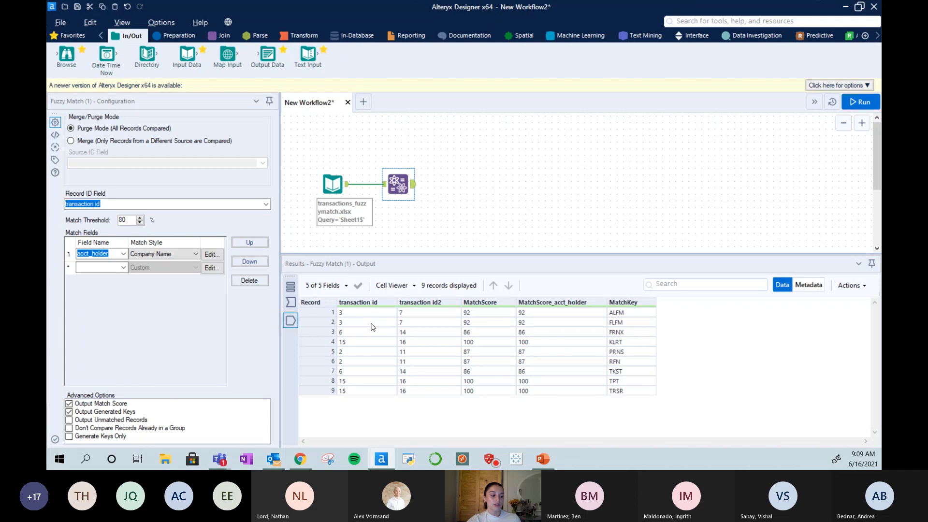
left_click(346, 313)
left_click(425, 314)
left_click(500, 315)
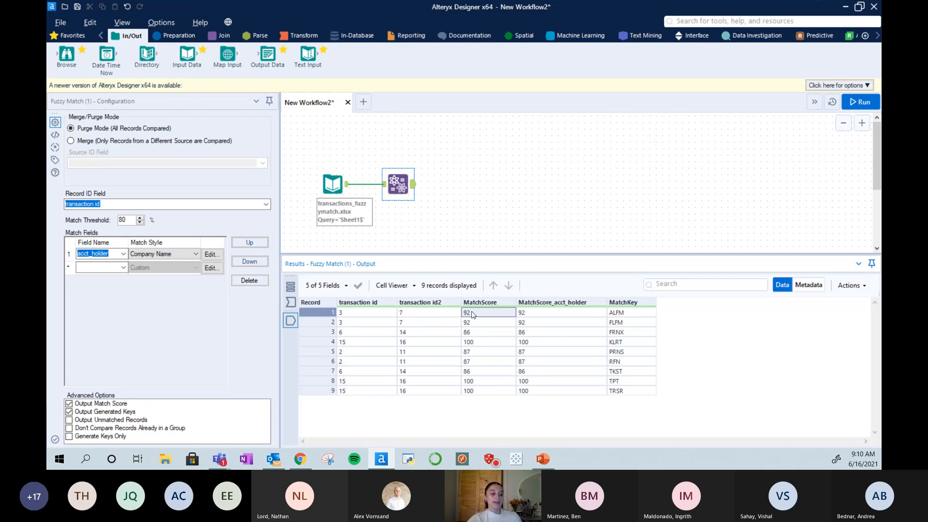
left_click(562, 316)
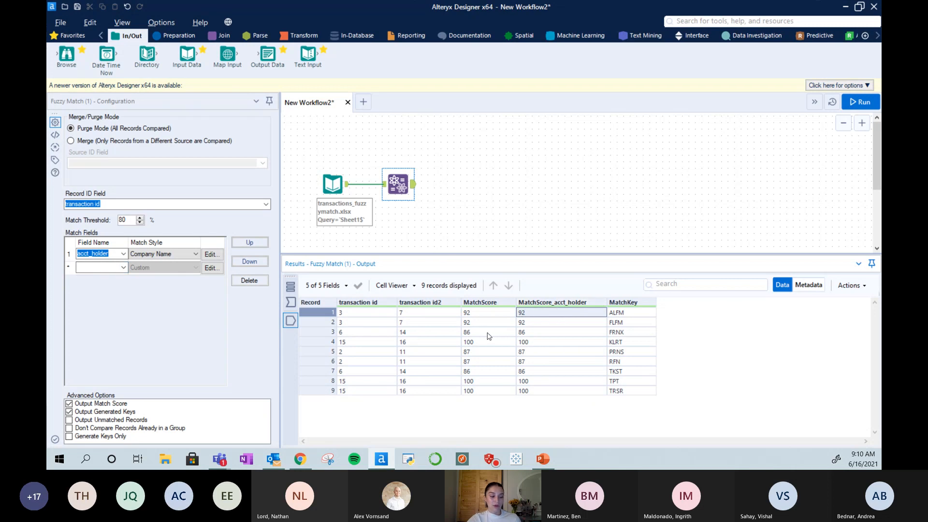
Examine the MatchKey values in the Fuzzy Match output for the first two and last two records.
left_click(633, 315)
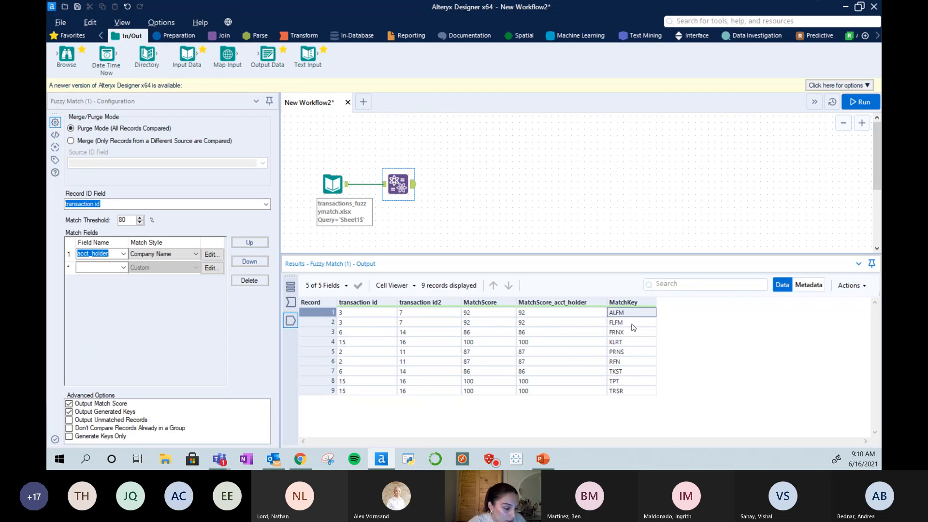
left_click(609, 324)
left_click(623, 314)
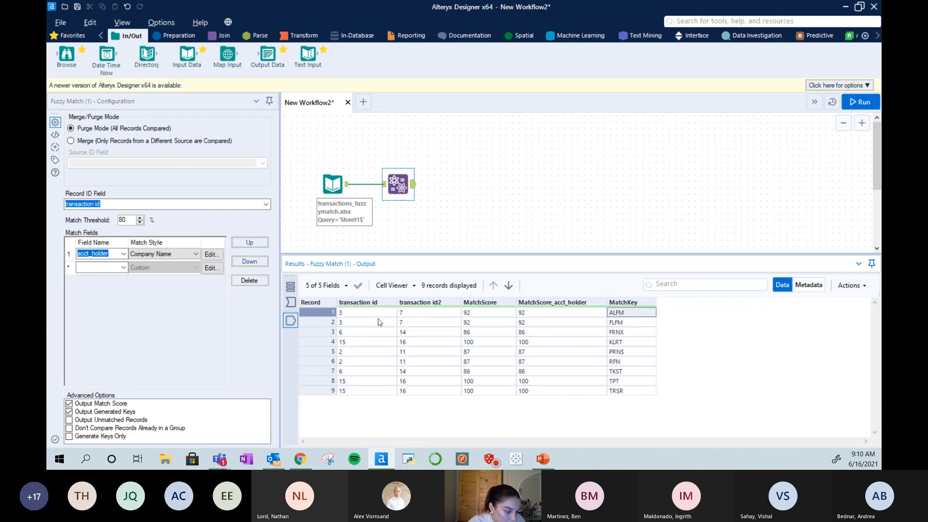
left_click(409, 314)
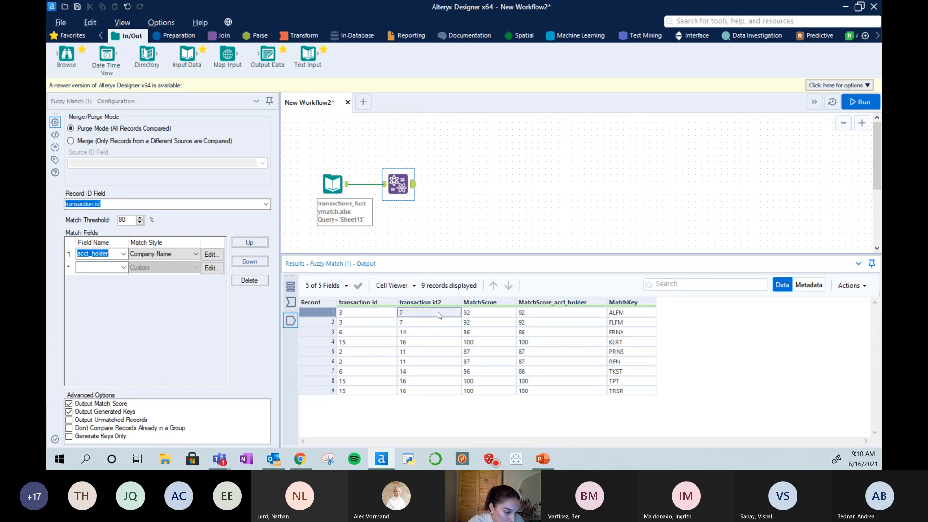
left_click(620, 391)
left_click(617, 382)
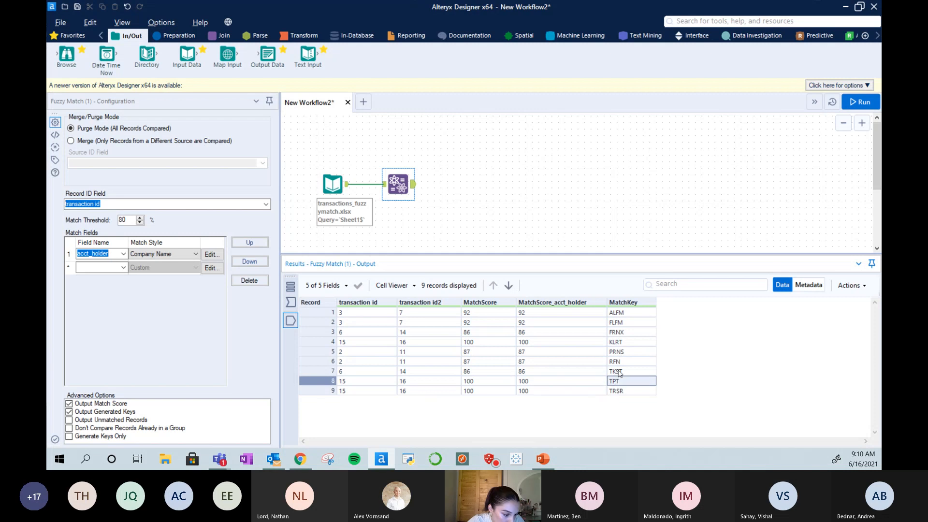
Examine further MatchKey values in the Fuzzy Match output and compare them with the acct_holder names in the Input Data records.
left_click(618, 371)
left_click(619, 362)
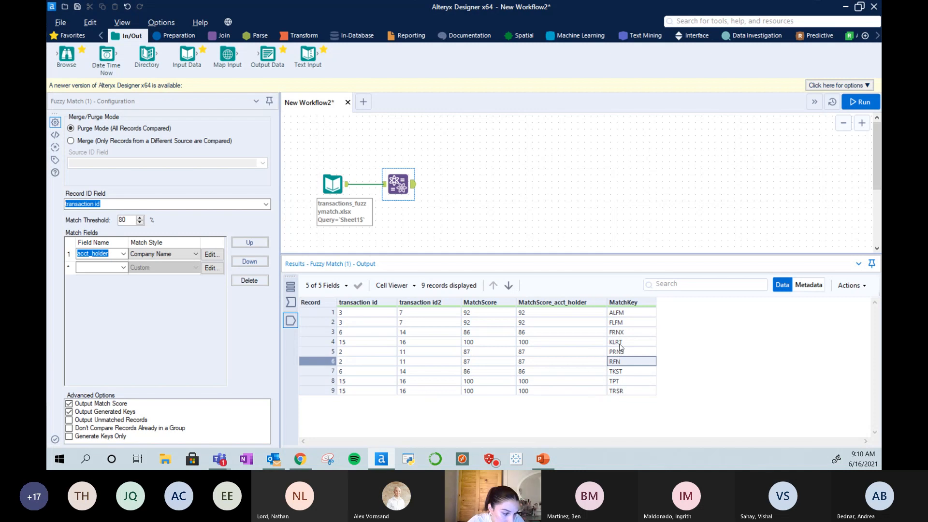
left_click(341, 184)
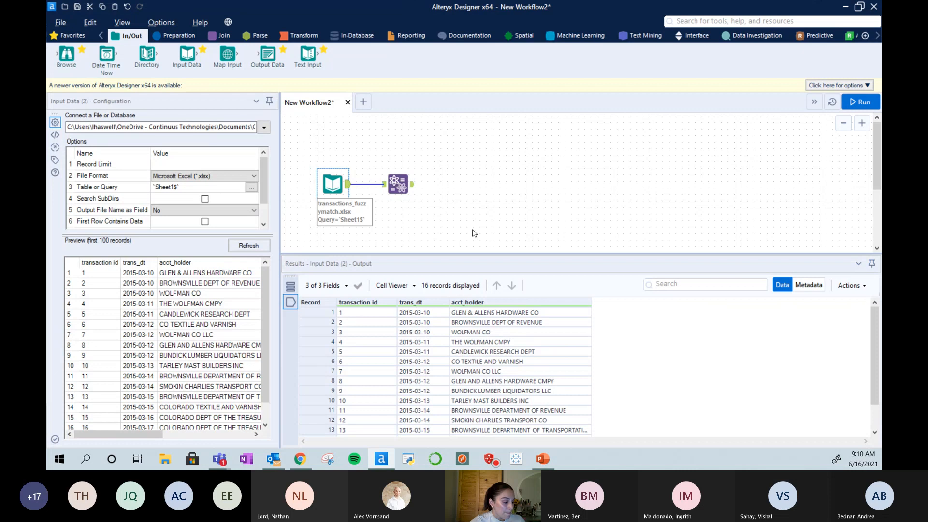
left_click(462, 314)
left_click(398, 184)
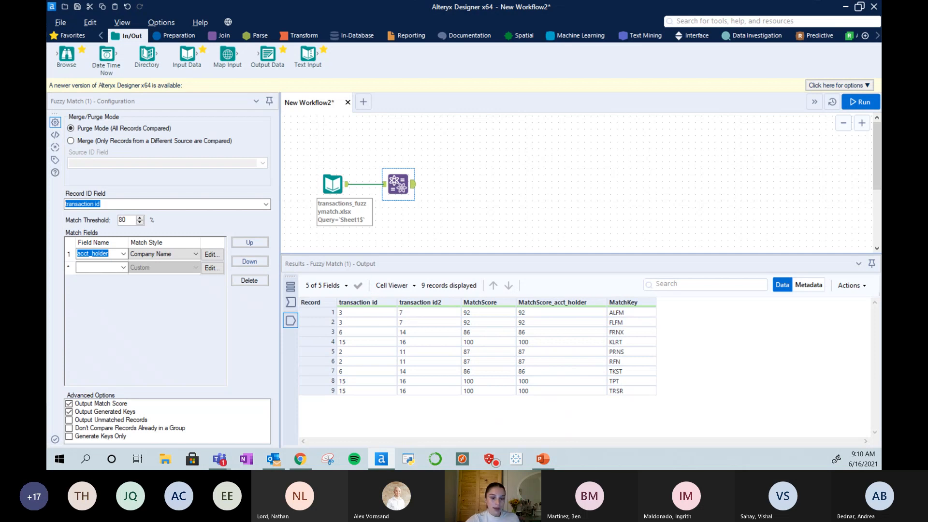
Add a Unique tool after Fuzzy Match and review the first two matches' transaction id pairs and MatchKey values.
left_click(176, 35)
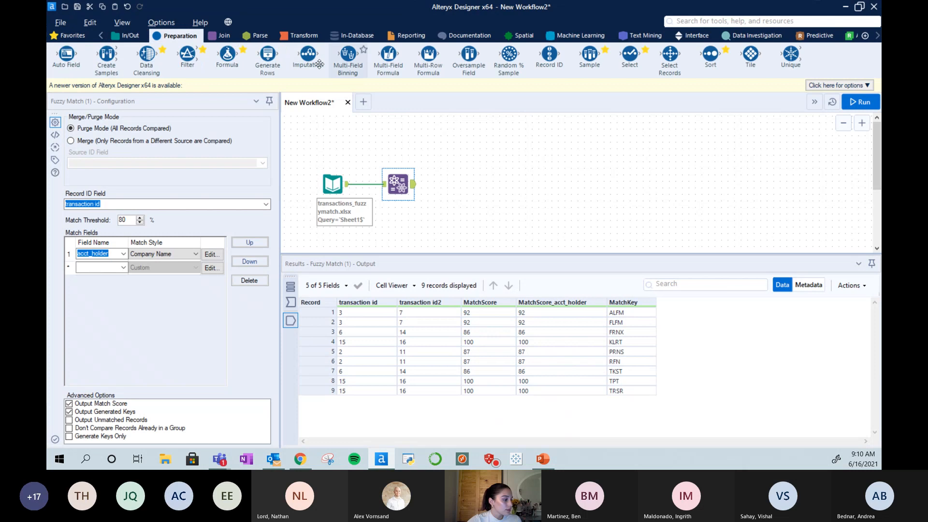
left_click_drag(791, 54, 457, 183)
left_click(398, 184)
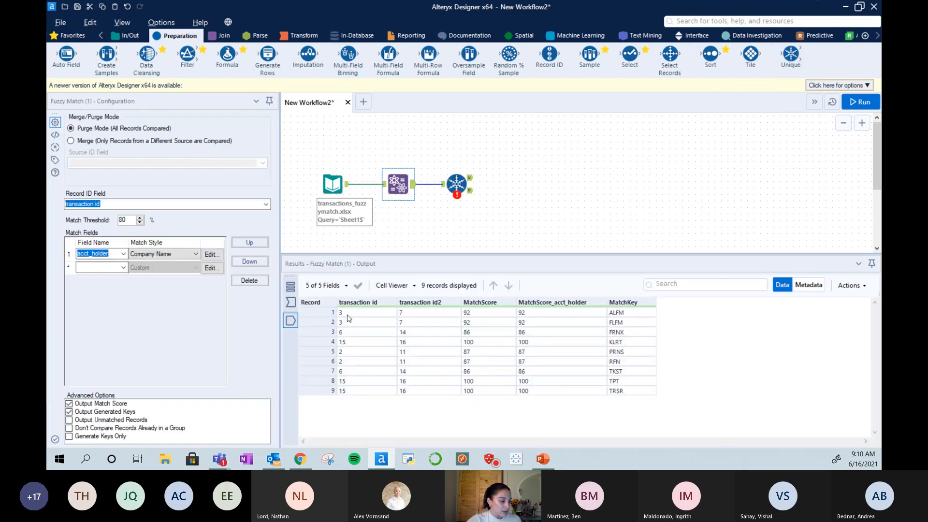
left_click(354, 318)
left_click(419, 315)
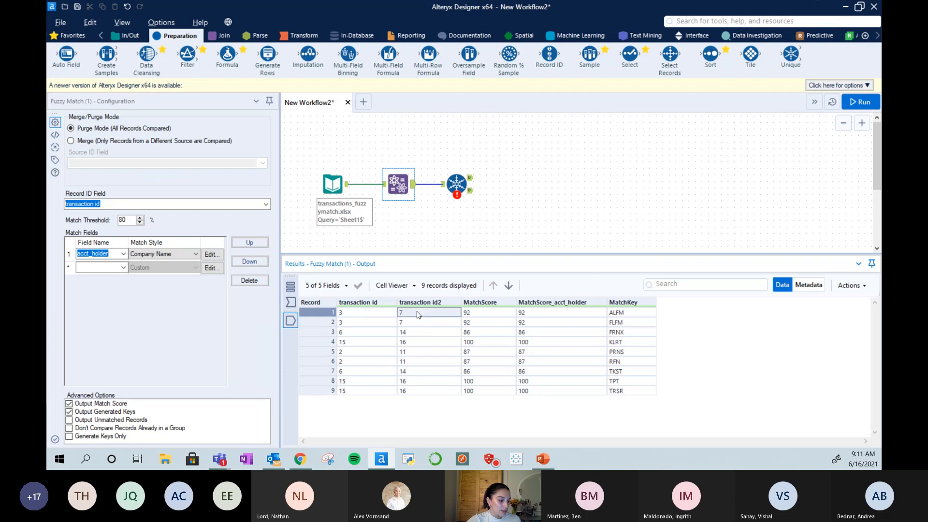
left_click(623, 313)
left_click(620, 323)
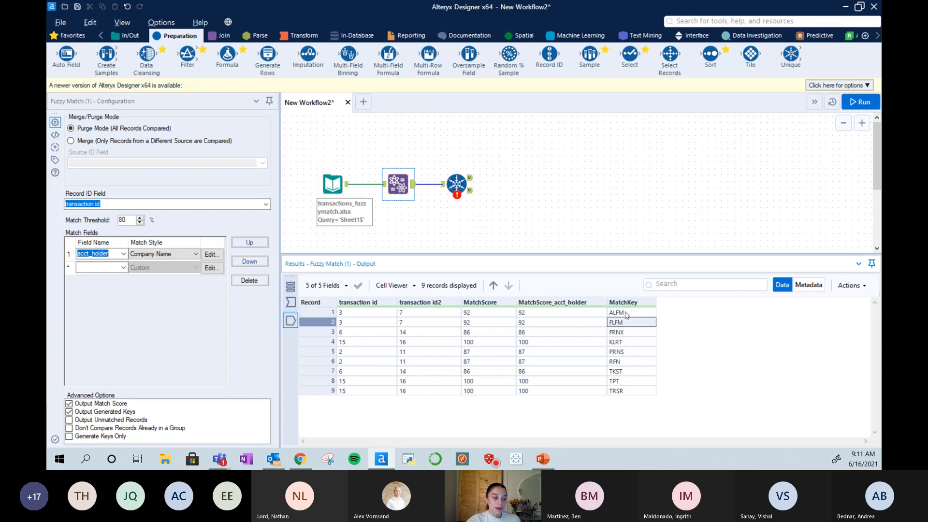
Configure the Unique tool to find unique values from transaction id and transaction id2, and run the workflow.
left_click(466, 193)
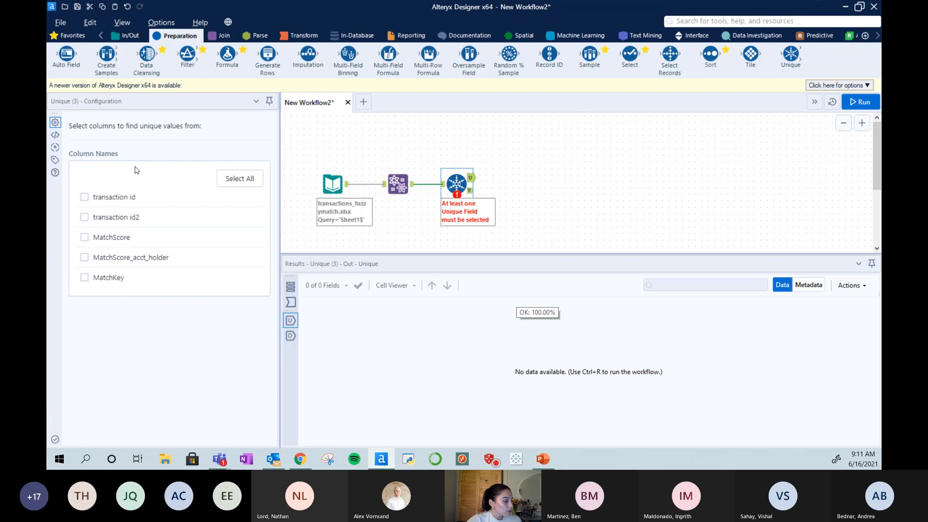
left_click(84, 197)
left_click(84, 217)
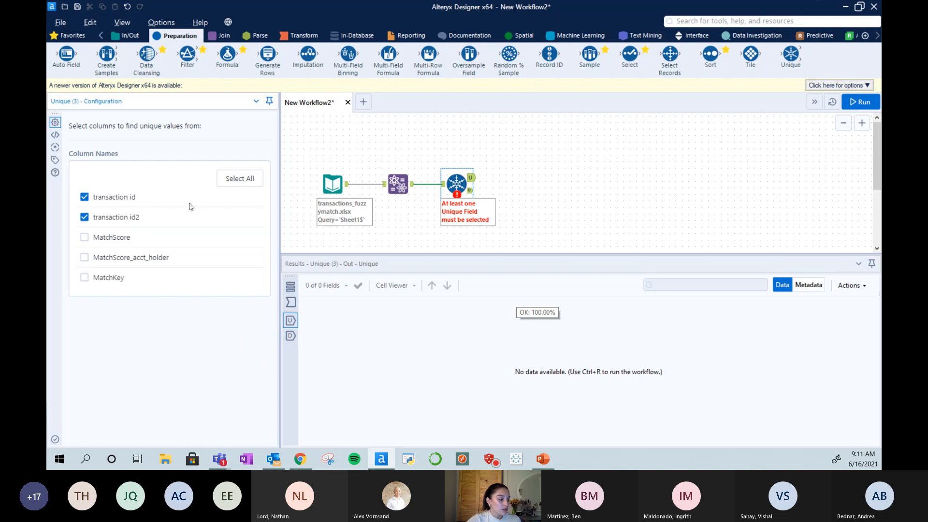
left_click(860, 101)
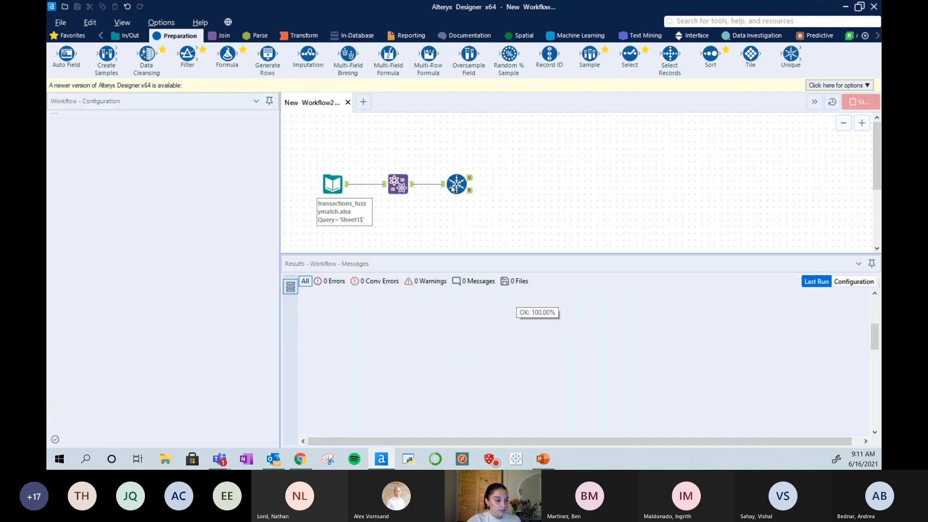
Compare the Unique tool's duplicates and unique outputs, and examine the transaction id and transaction id2 pairs among the unique records.
left_click(470, 194)
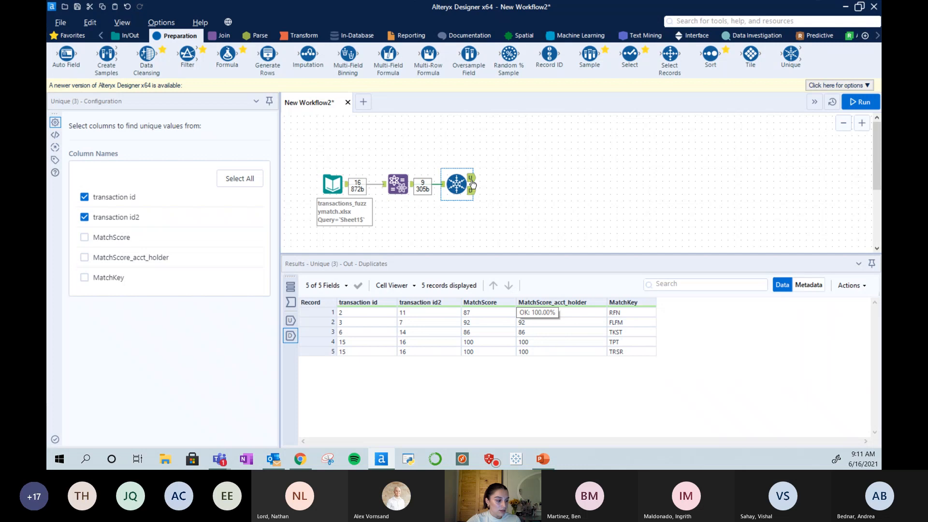
left_click(472, 179)
left_click(471, 190)
left_click(471, 179)
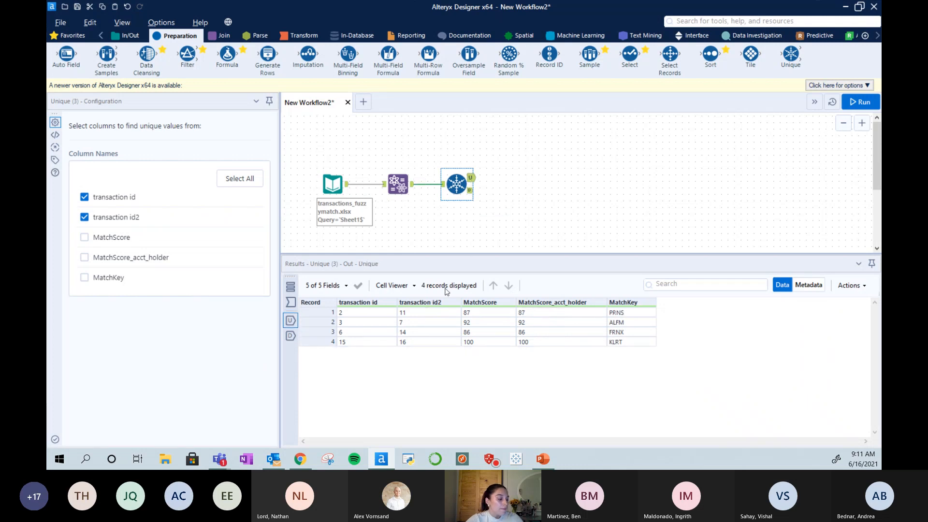
left_click(470, 191)
left_click(471, 178)
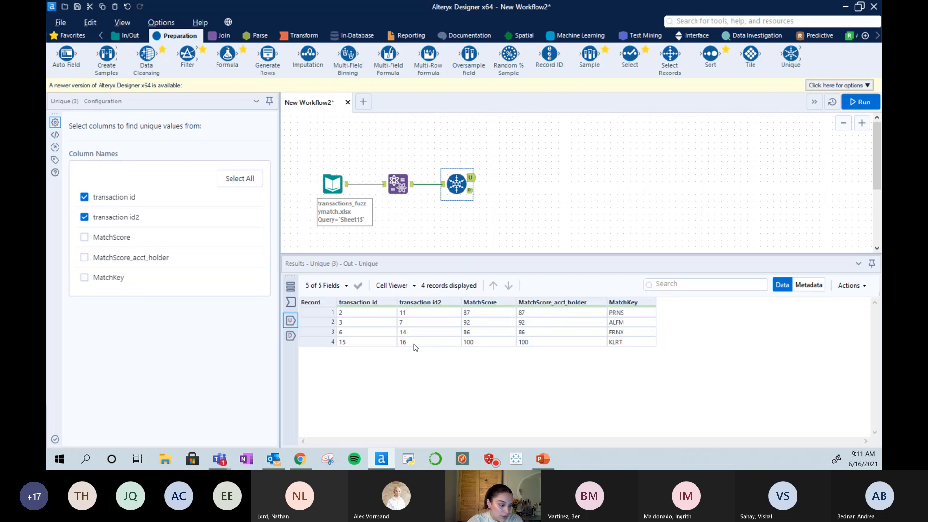
left_click_drag(379, 318, 445, 356)
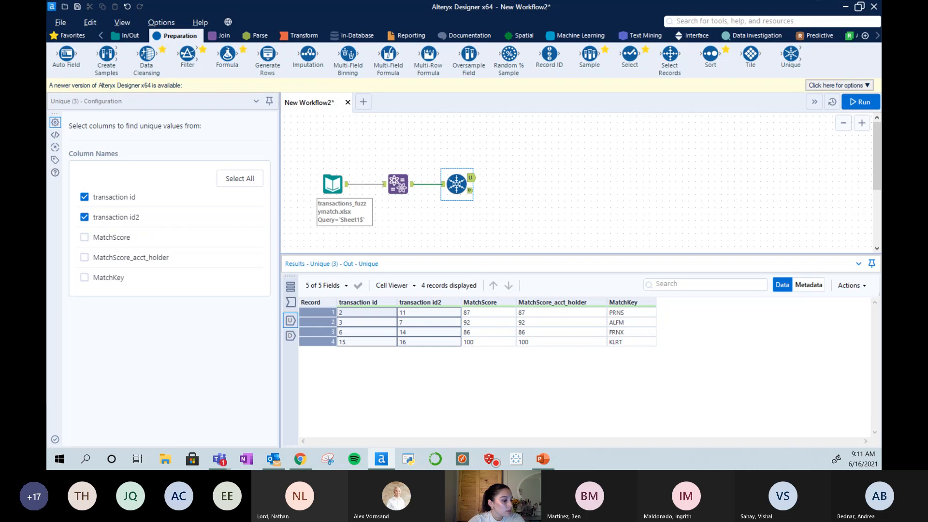
Add a Find Replace tool after the Unique tool's unique output and switch the connection's destination to its Targets input.
left_click(220, 35)
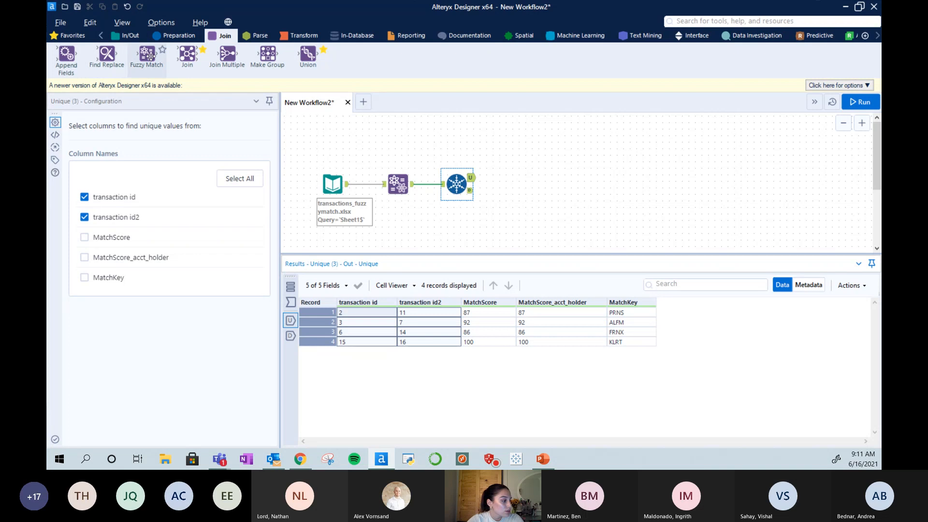
left_click_drag(107, 54, 535, 168)
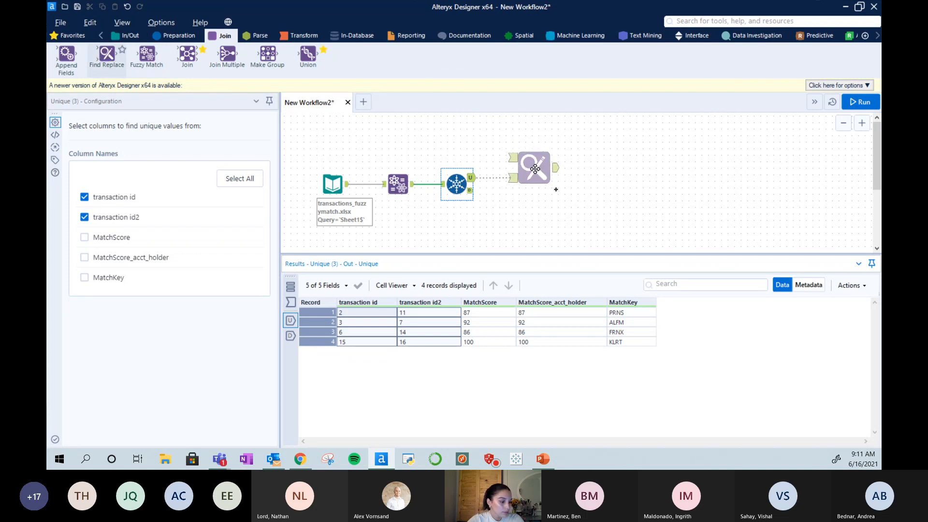
left_click_drag(534, 167, 534, 169)
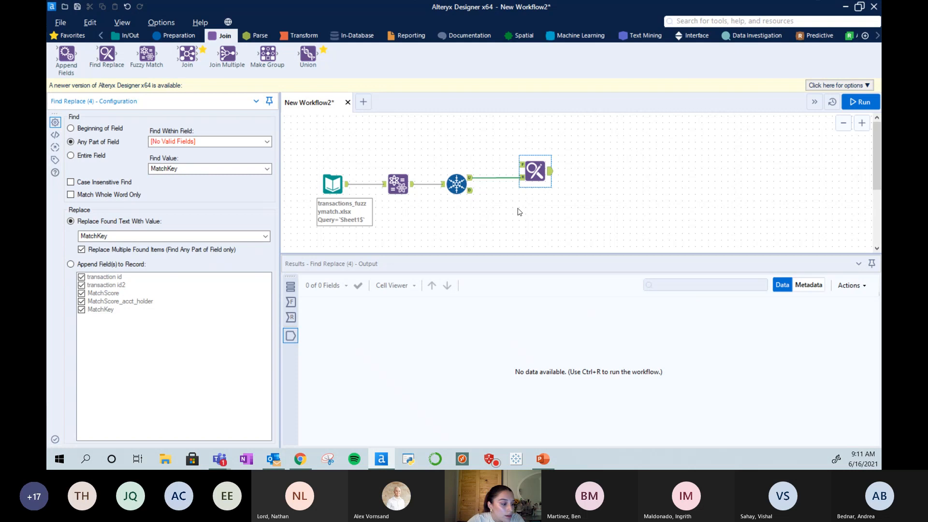
left_click(503, 179)
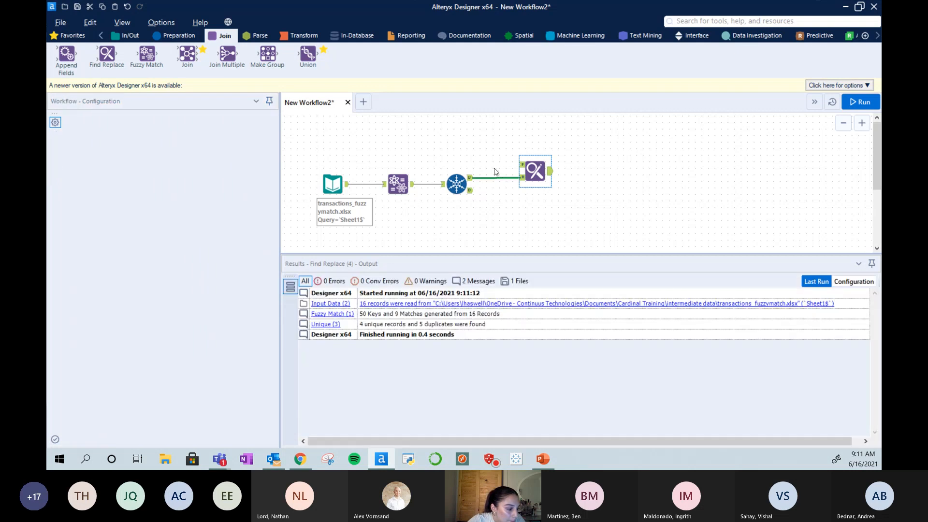
right_click(502, 180)
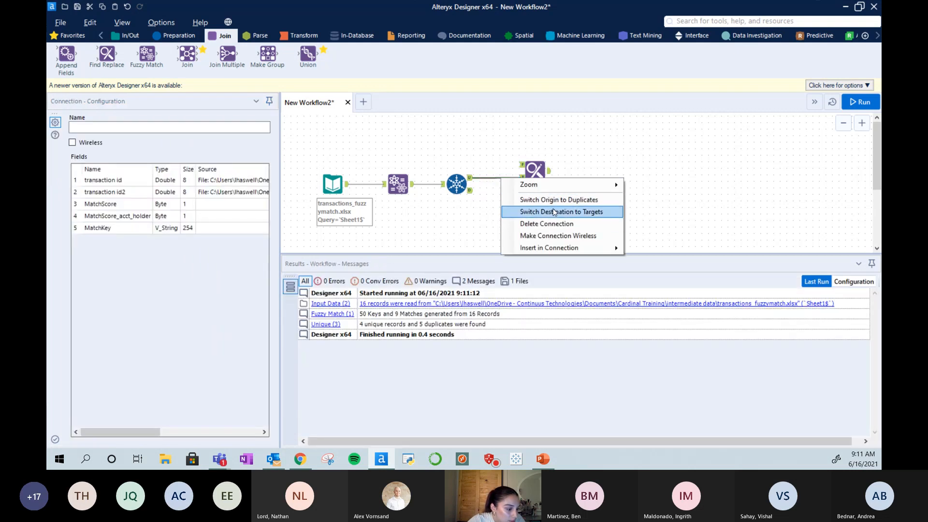
left_click(561, 211)
left_click_drag(537, 170, 527, 187)
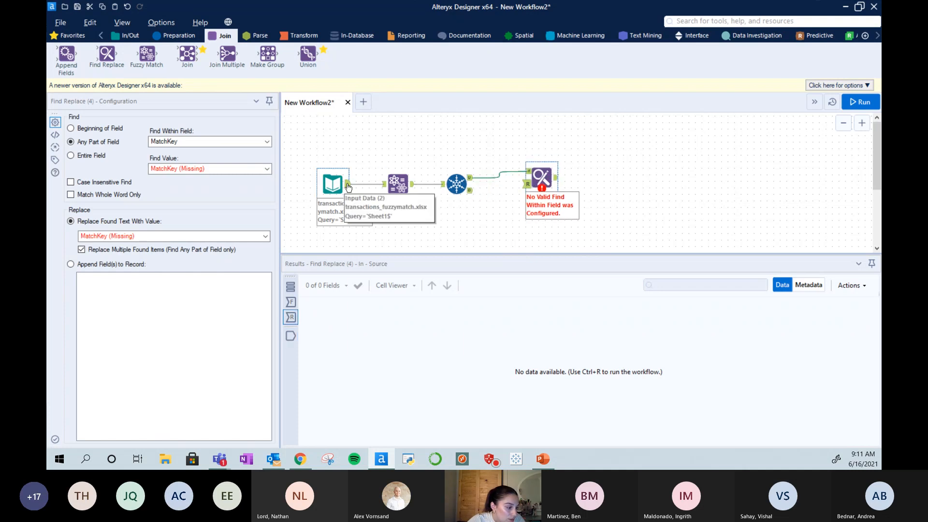
Insert a Select tool between Input Data and Fuzzy Match and change the transaction id field's type to String.
left_click_drag(385, 145, 563, 210)
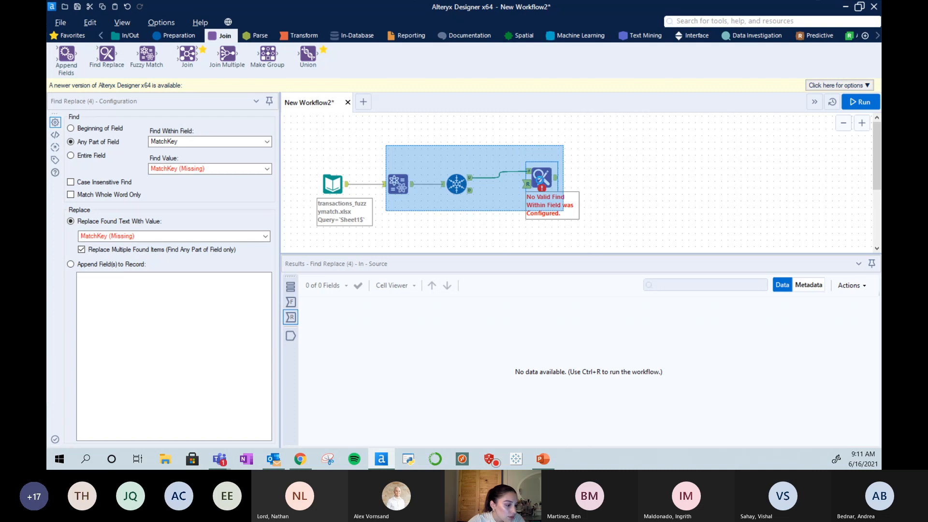
left_click_drag(540, 180, 568, 179)
left_click(175, 35)
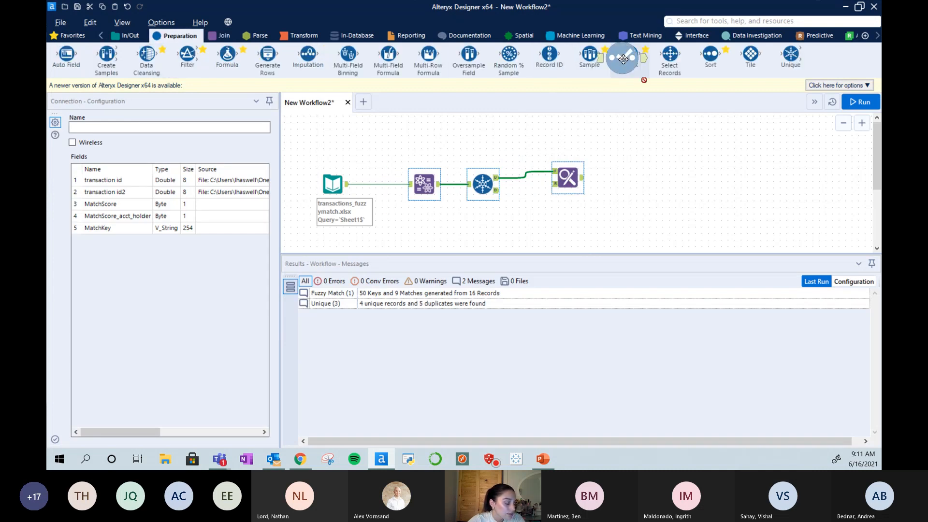
left_click_drag(629, 54, 386, 186)
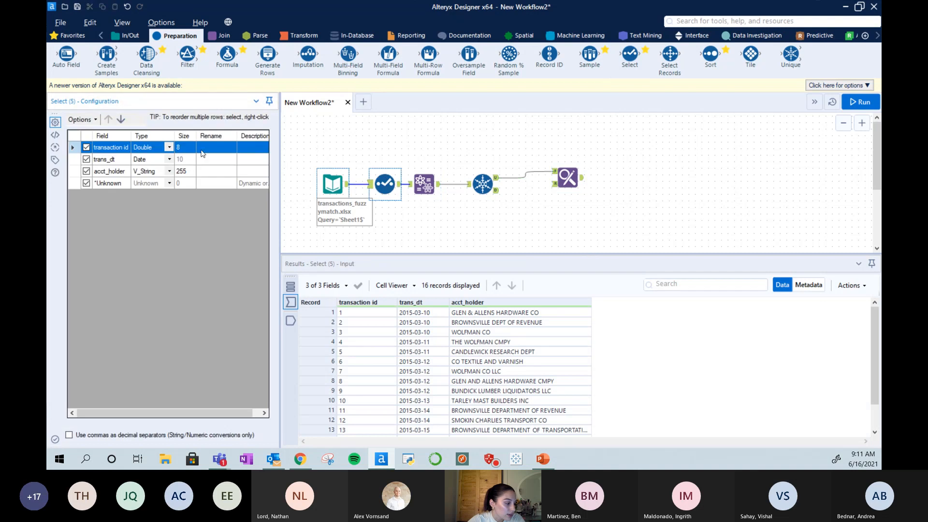
left_click(171, 146)
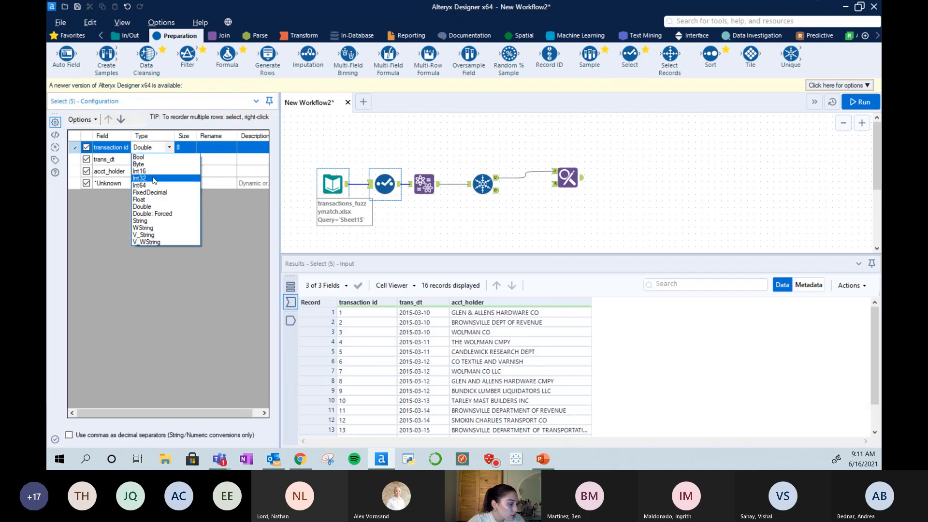
left_click(143, 220)
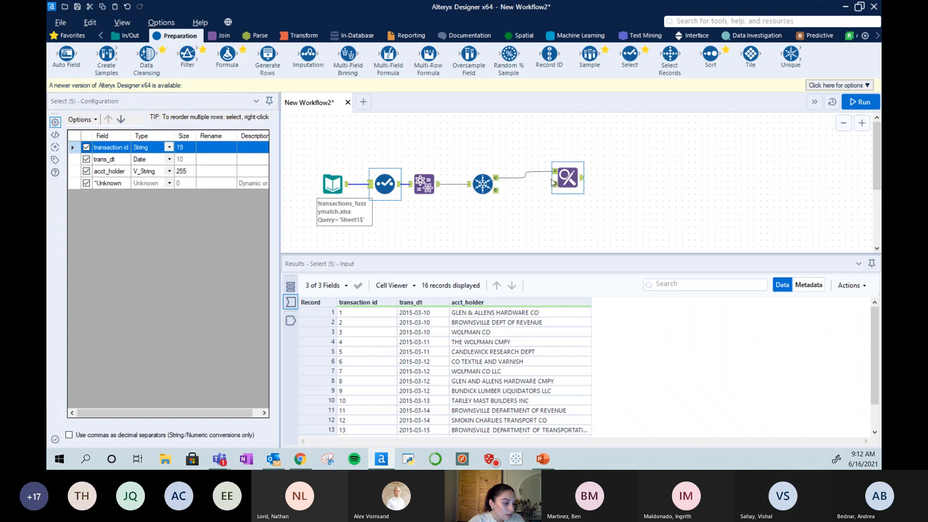
Set the Find Replace tool's Find Within Field to transaction id and run the workflow.
left_click_drag(554, 188, 534, 187)
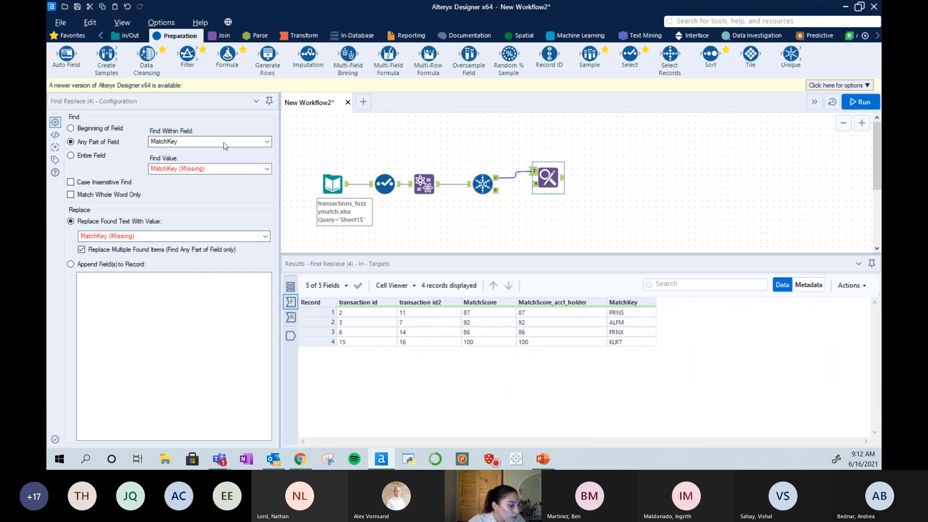
left_click(248, 141)
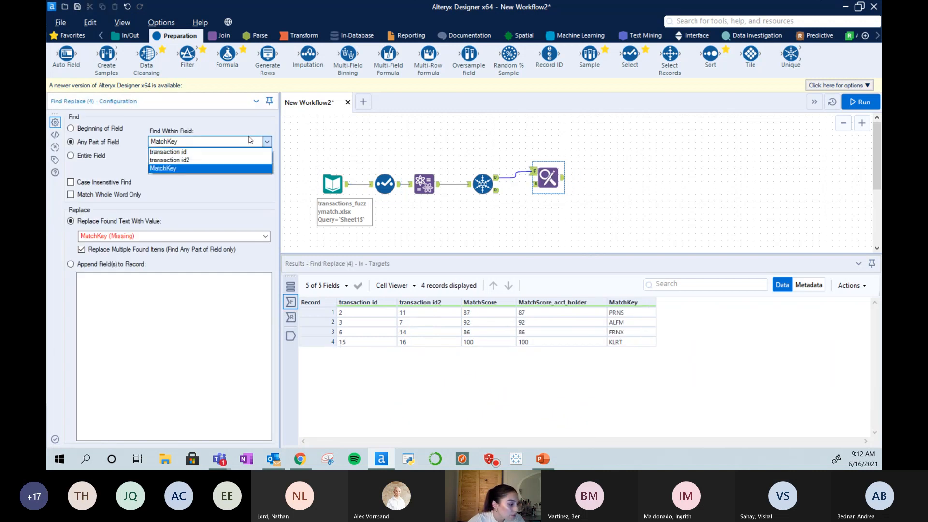
left_click(200, 152)
left_click(227, 169)
left_click(175, 183)
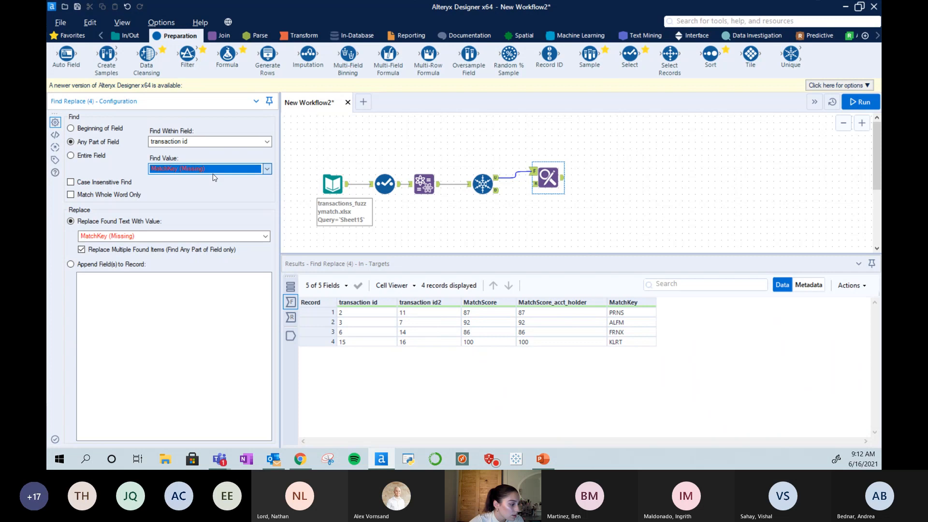
left_click(860, 102)
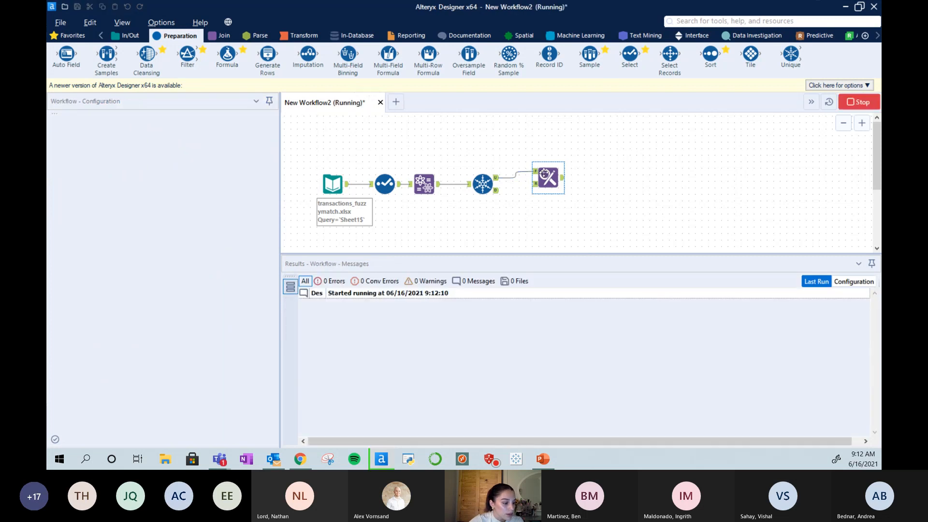
Check which fields Find Replace offers for Find Value and Find Within Field, keeping transaction id as the latter.
left_click(177, 170)
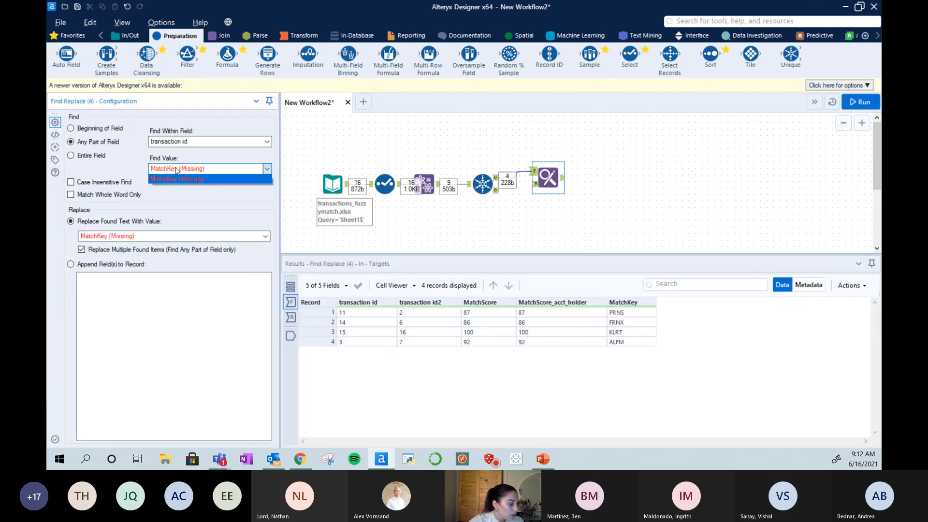
left_click(228, 158)
left_click(225, 141)
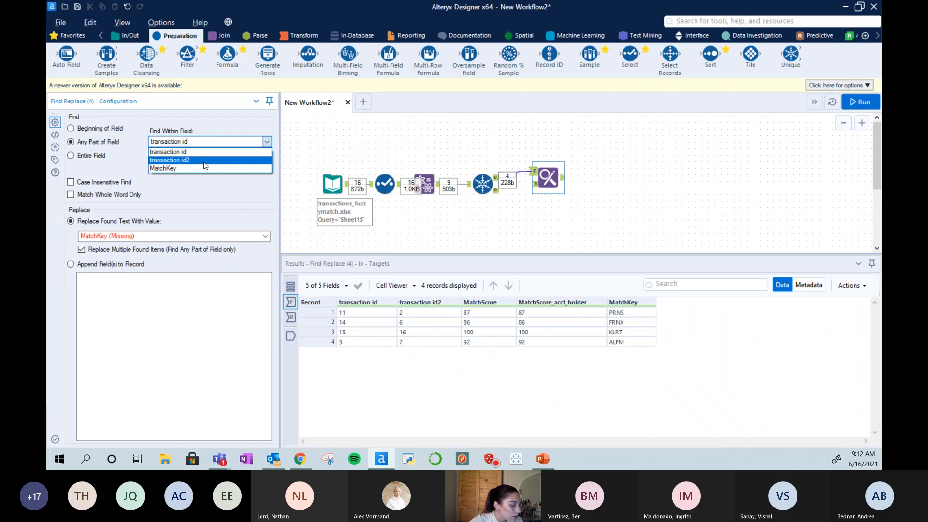
left_click(187, 152)
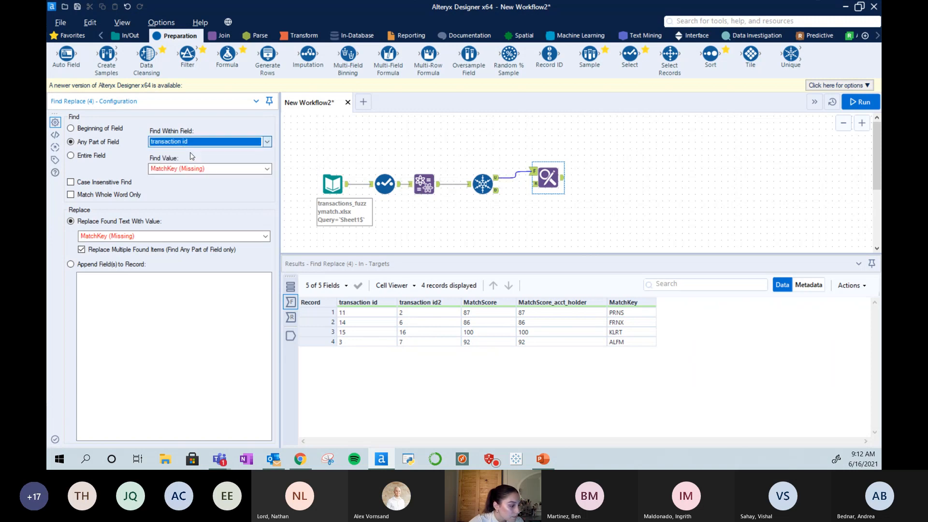
Connect the Select tool's output to the Find Replace tool's Source input and rerun the workflow.
left_click(496, 178)
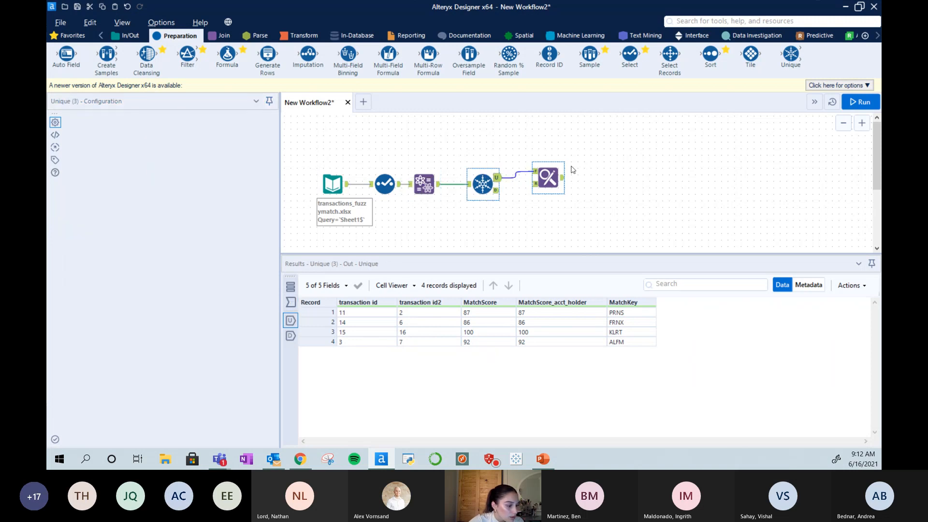
left_click(535, 178)
left_click_drag(535, 179, 567, 181)
left_click(566, 183)
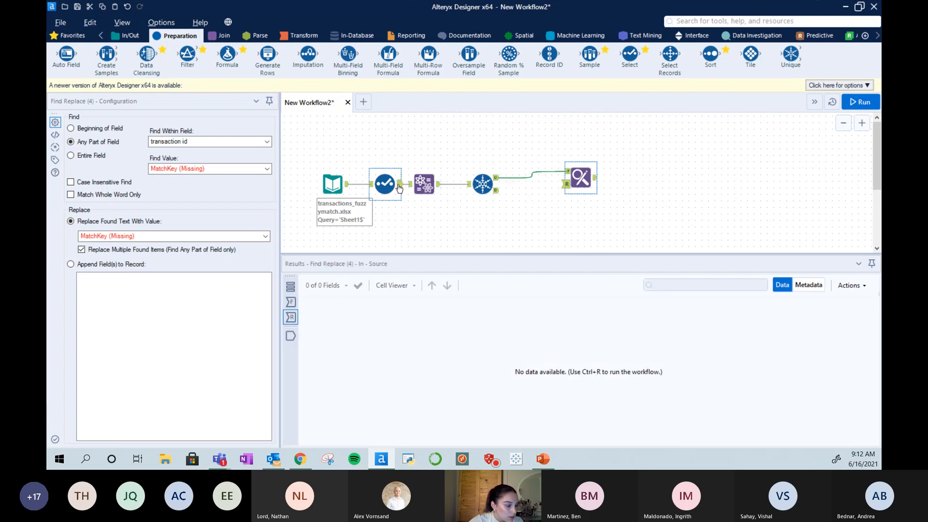
left_click_drag(400, 184, 567, 184)
key("ctrl+r")
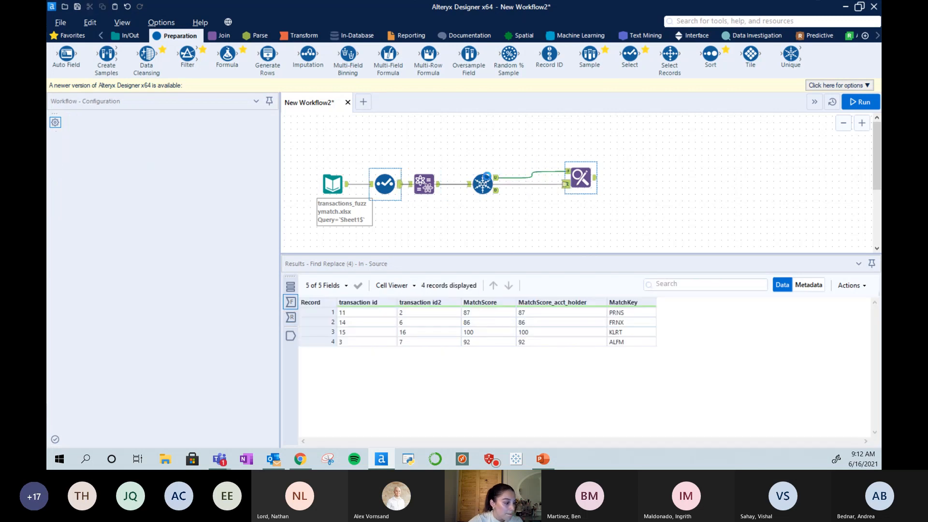
Set the Find Replace tool's Find Value to transaction id, keeping transaction id as the Find Within Field.
left_click(208, 168)
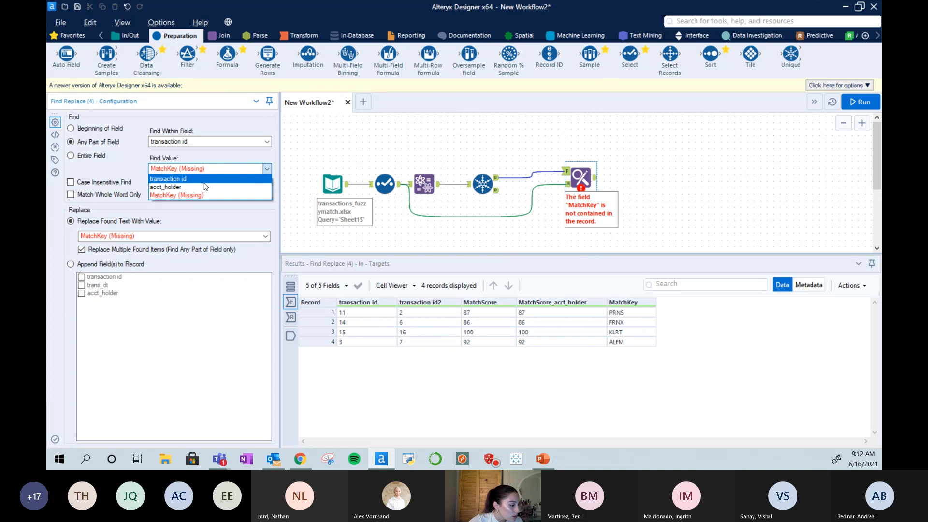
left_click(199, 180)
left_click(199, 142)
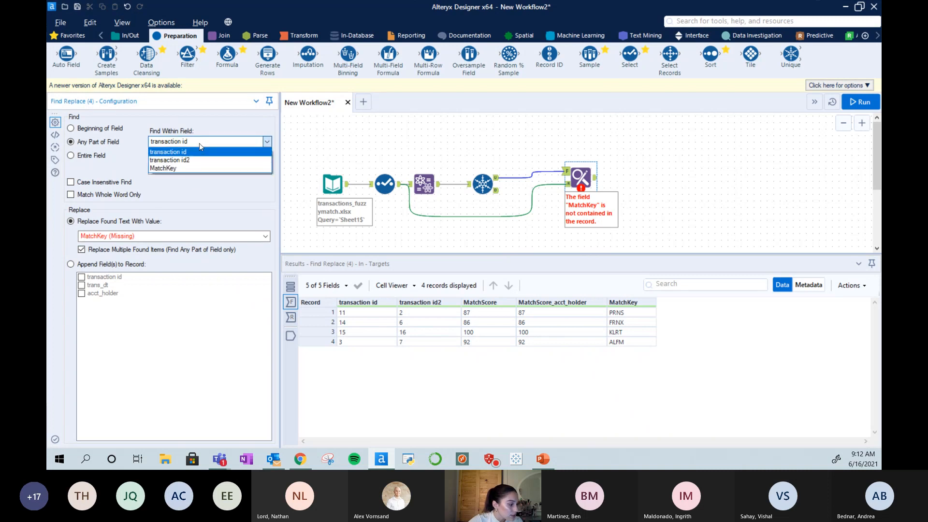
left_click(198, 160)
left_click(199, 141)
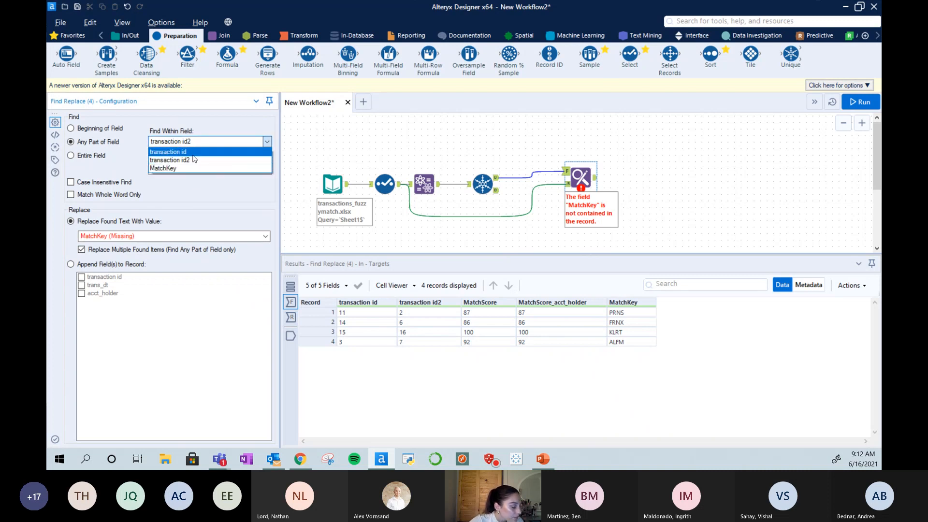
left_click(193, 152)
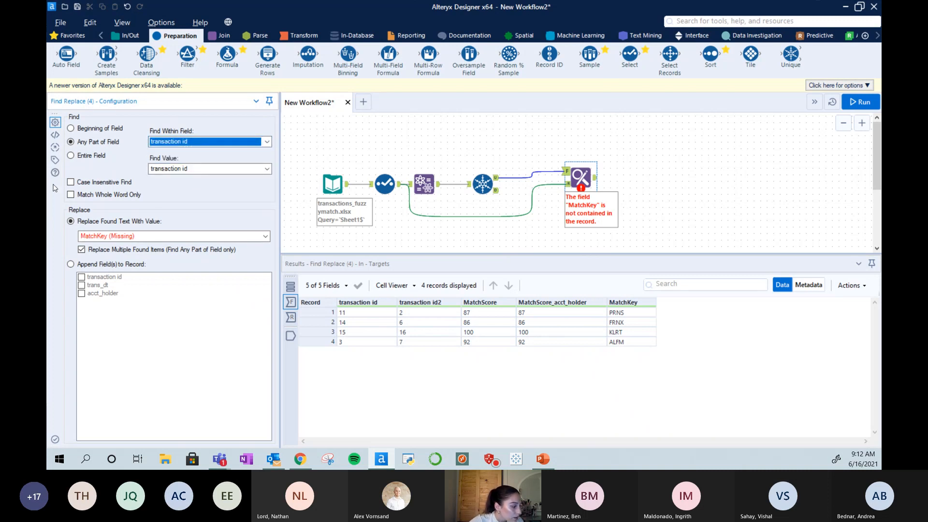
Have Find Replace append the acct_holder field to the records, run the workflow and check the tool's output.
left_click(71, 264)
left_click(81, 293)
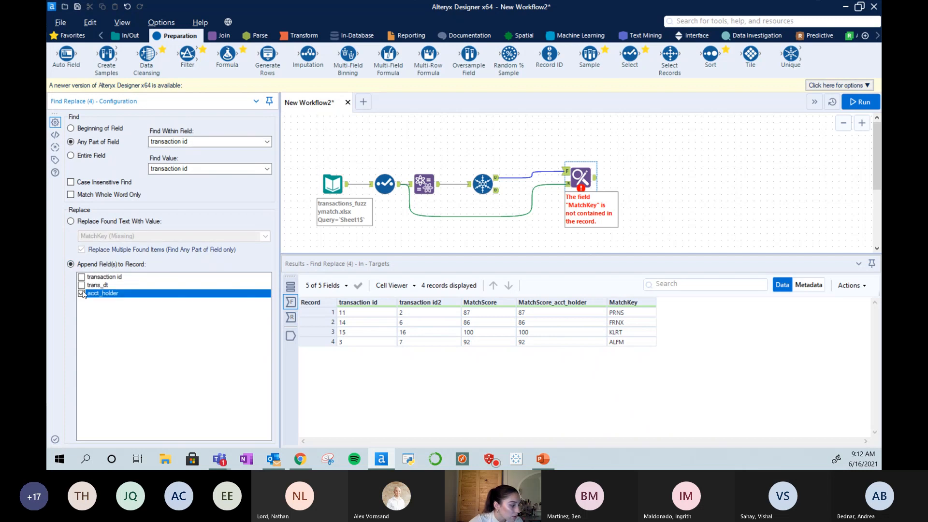
left_click(865, 102)
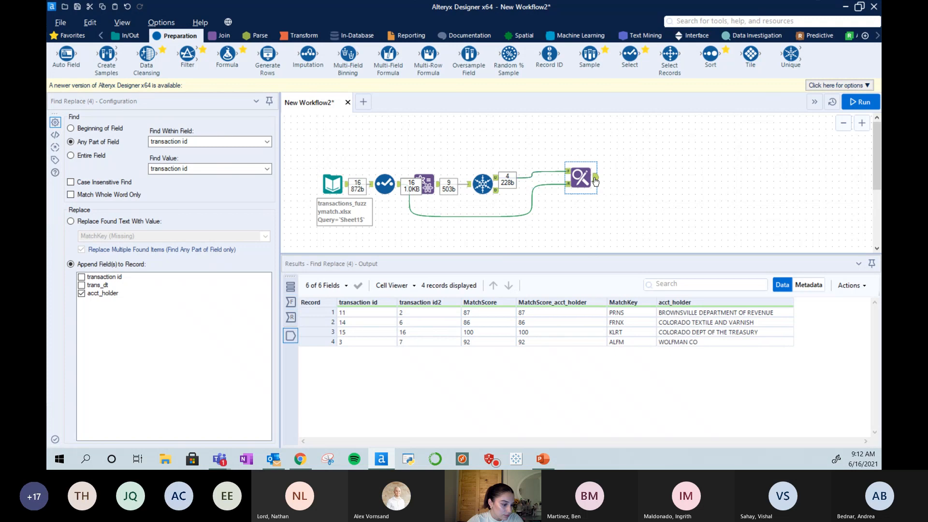
left_click(678, 313)
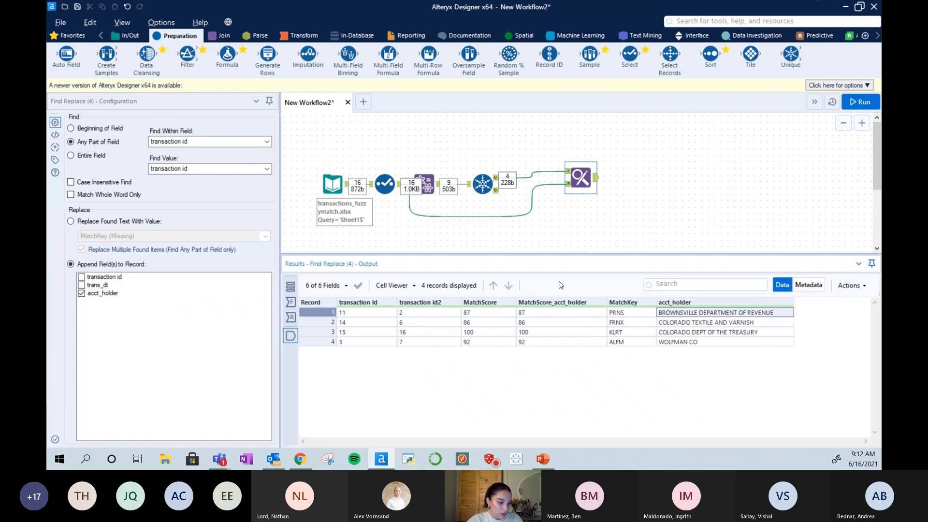
left_click_drag(360, 317, 364, 340)
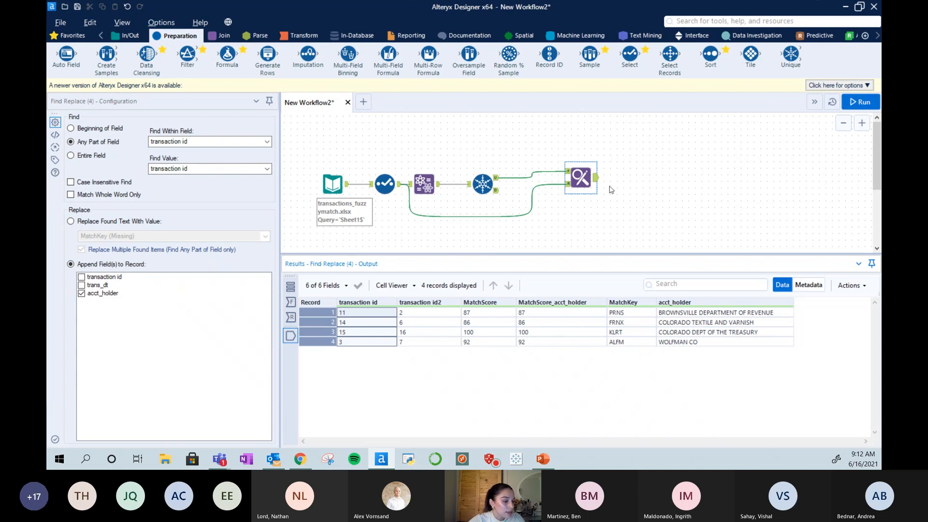
Add a second Find Replace tool after the first, aligned with the Unique tool, and feed the Select tool's output into its Source input.
left_click_drag(574, 179, 540, 186)
left_click(220, 35)
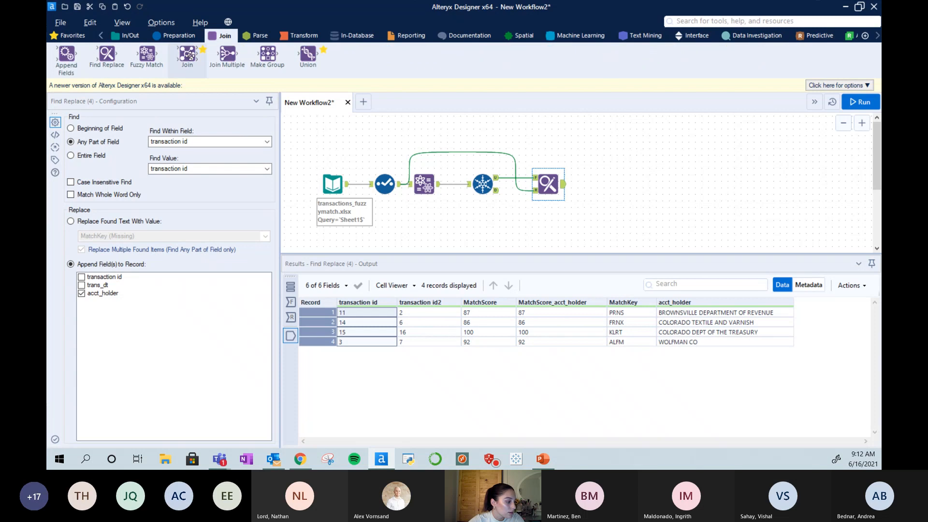
left_click_drag(107, 54, 621, 189)
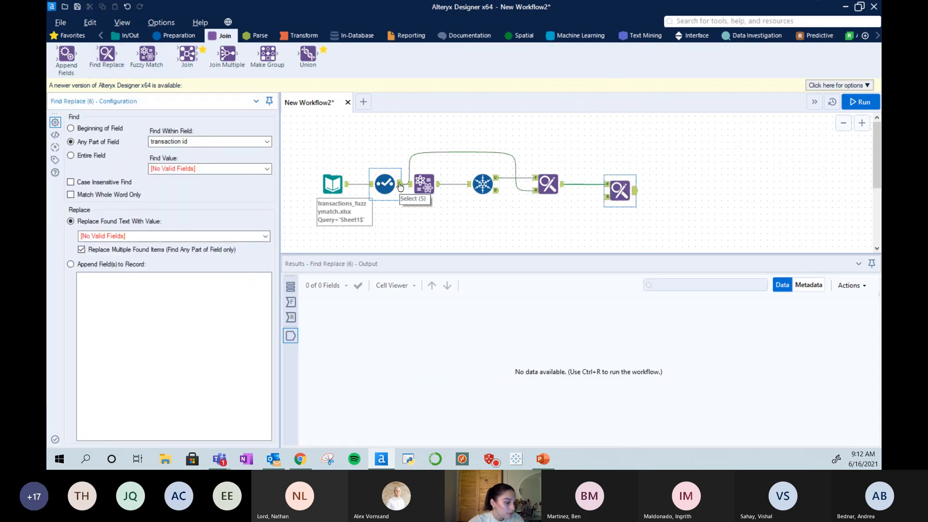
left_click_drag(399, 185, 621, 190)
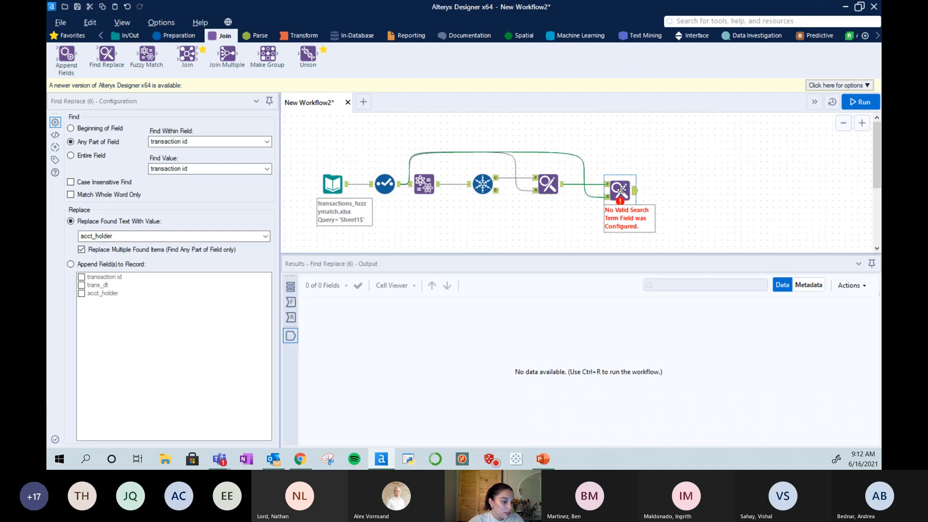
Configure the second Find Replace to find within transaction id2 and append acct_holder, run the workflow and view its output.
left_click(236, 141)
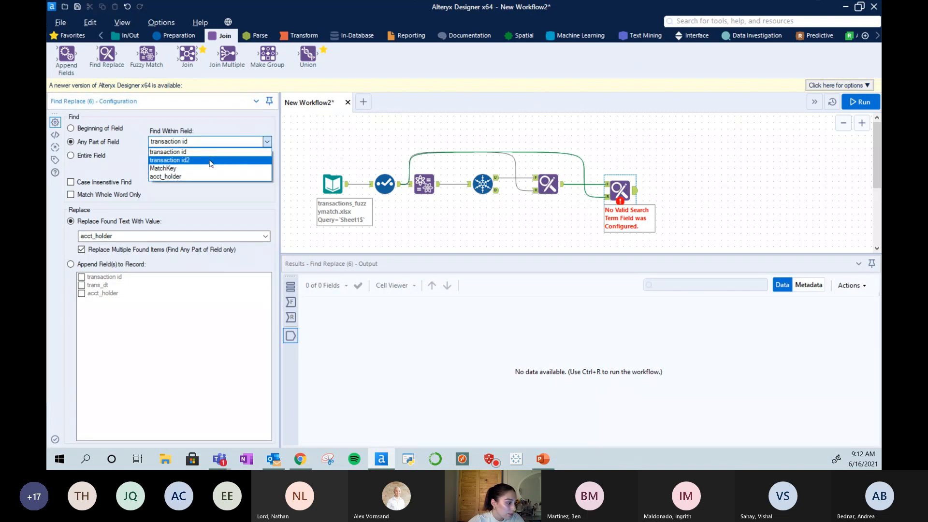
left_click(209, 163)
left_click(71, 263)
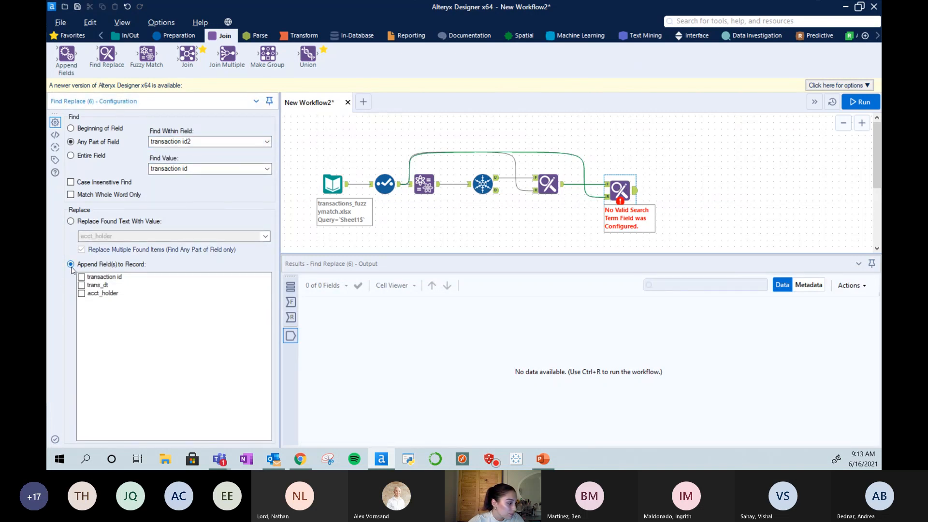
left_click(86, 293)
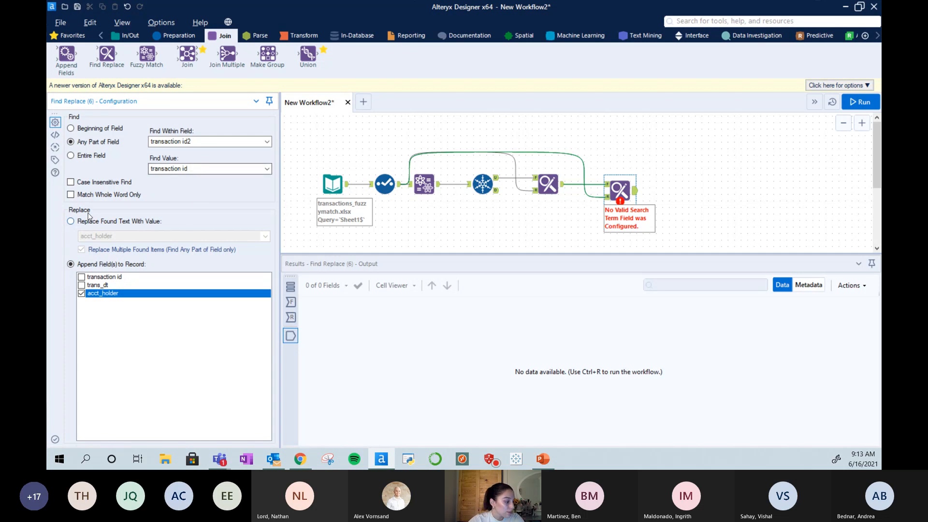
left_click(860, 102)
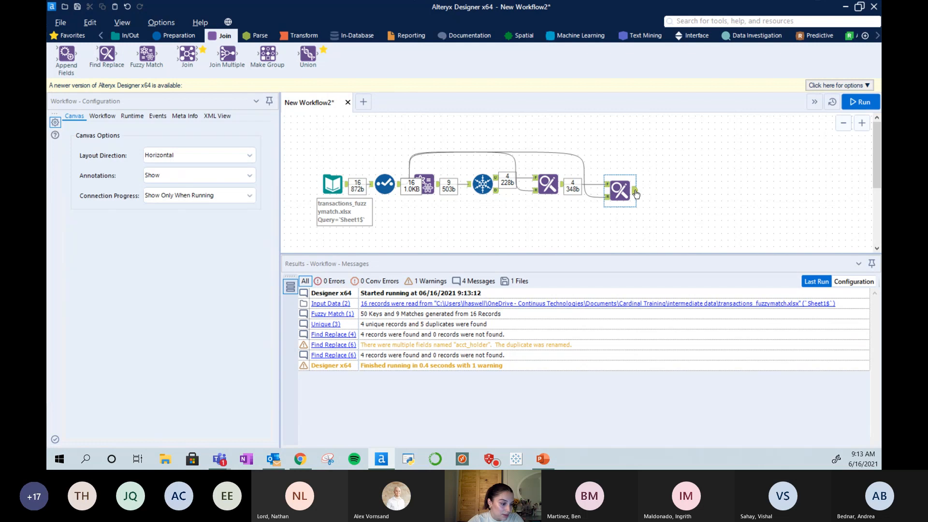
left_click(610, 191)
left_click_drag(603, 438, 544, 422)
Add a Select tool after the second Find Replace and exclude the MatchScore field.
left_click(179, 36)
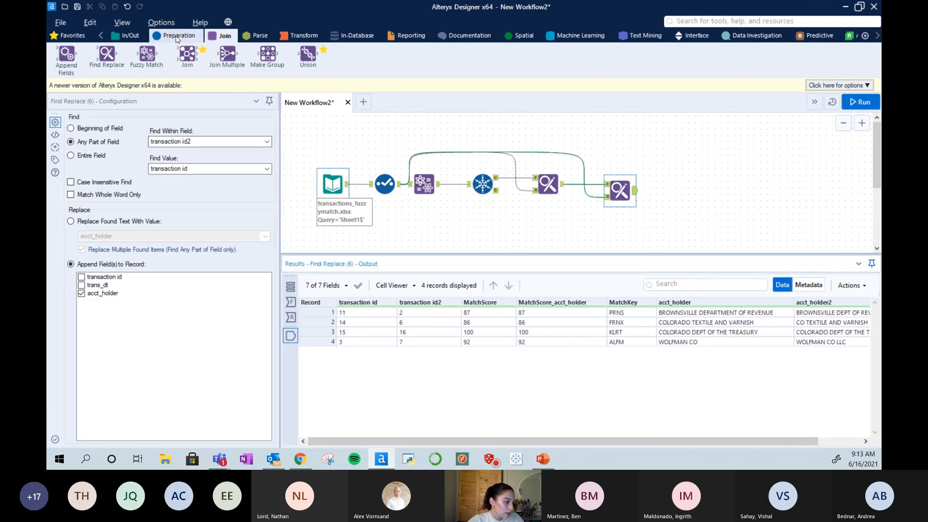
left_click_drag(630, 53, 678, 190)
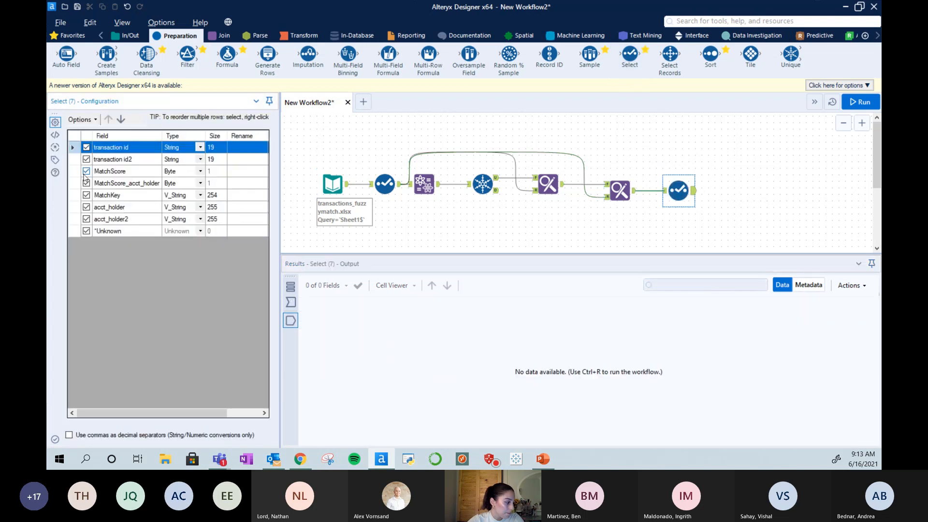
left_click(86, 172)
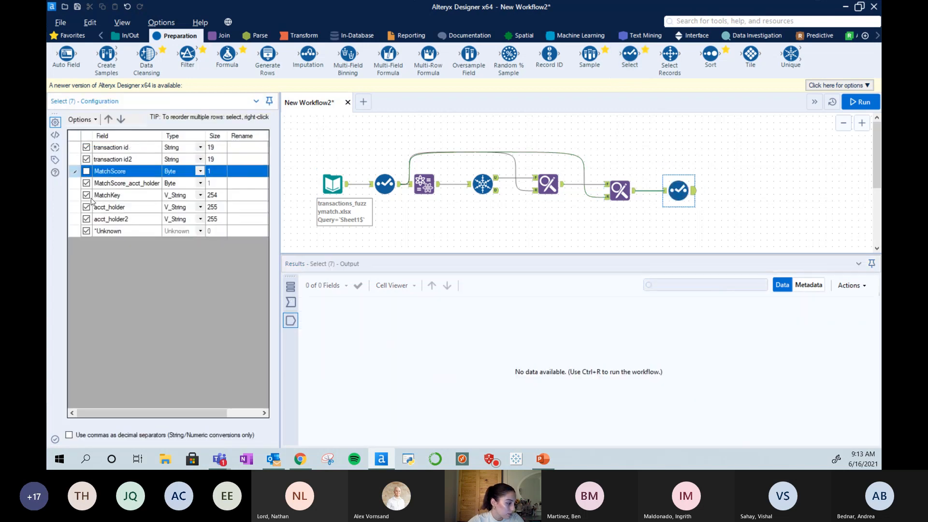
In the new Select tool, rename acct_holder to "alteryx think this" and acct_holder2 to "looks like this".
left_click(291, 302)
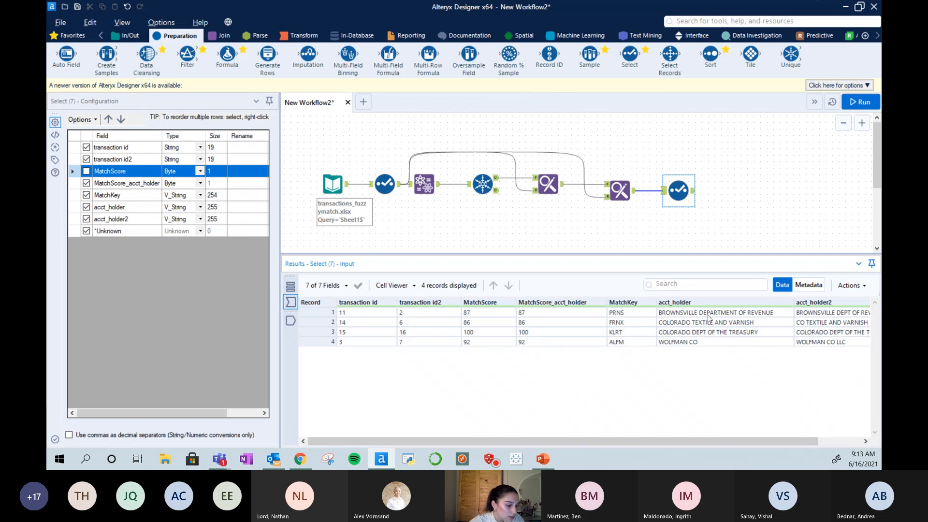
left_click(236, 205)
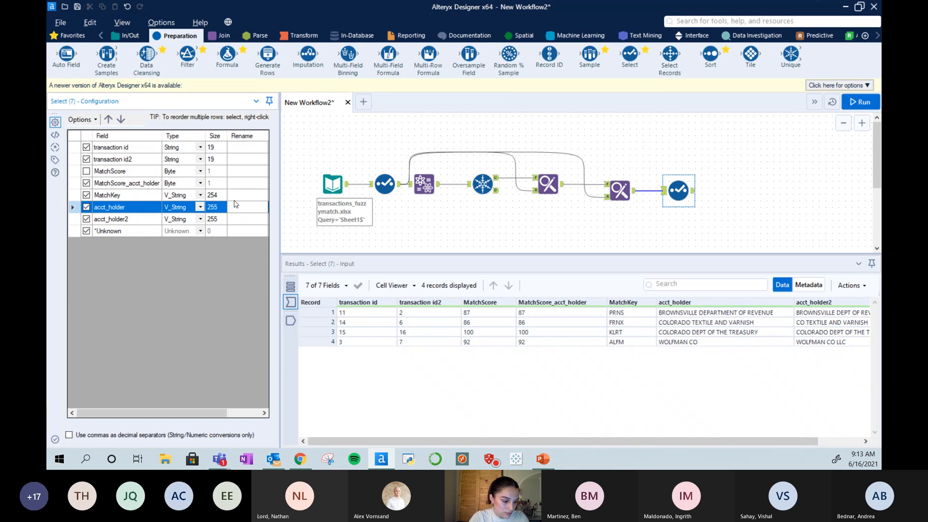
type("alteryx thi")
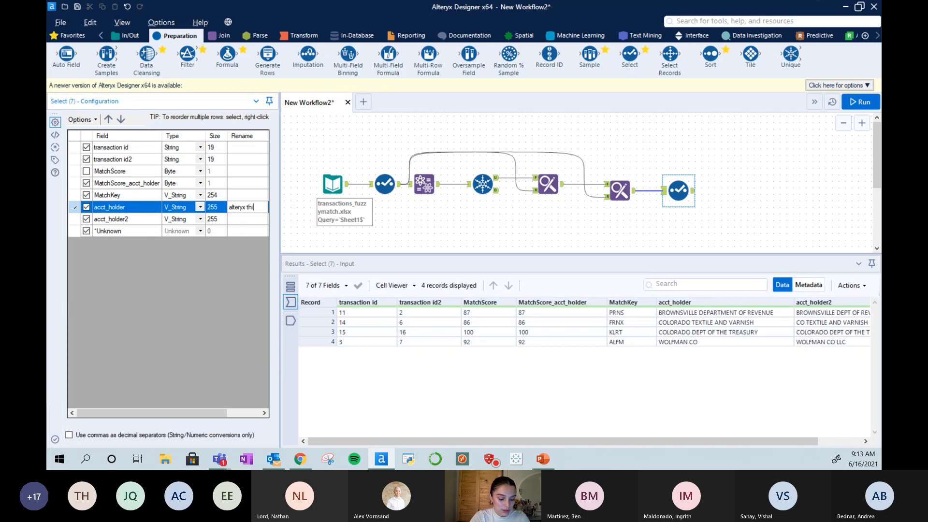
type("nk this")
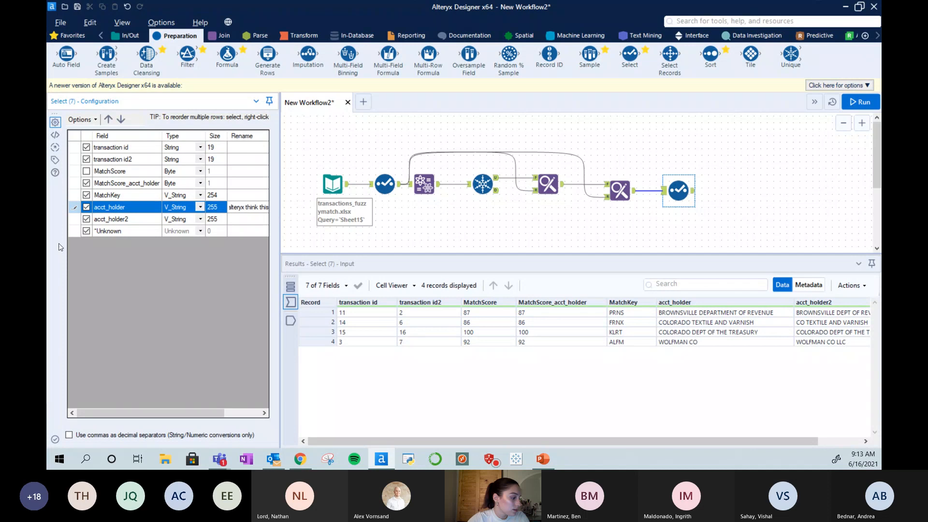
left_click(247, 219)
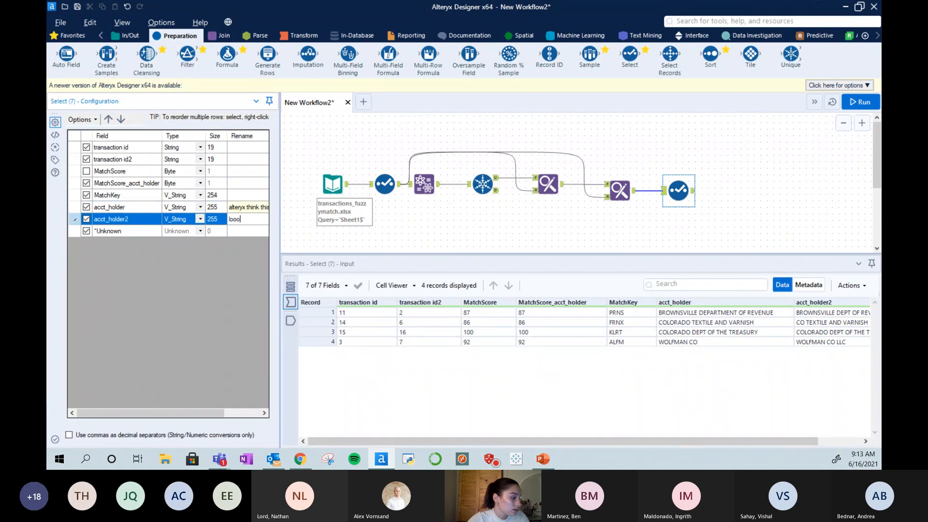
type("loooo")
key("BackSpace")
key("BackSpace")
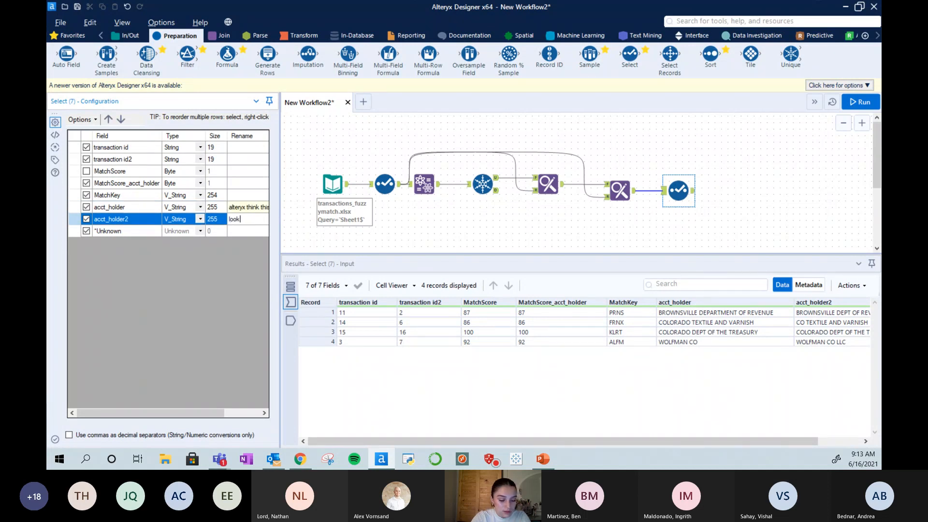
type("ks like this")
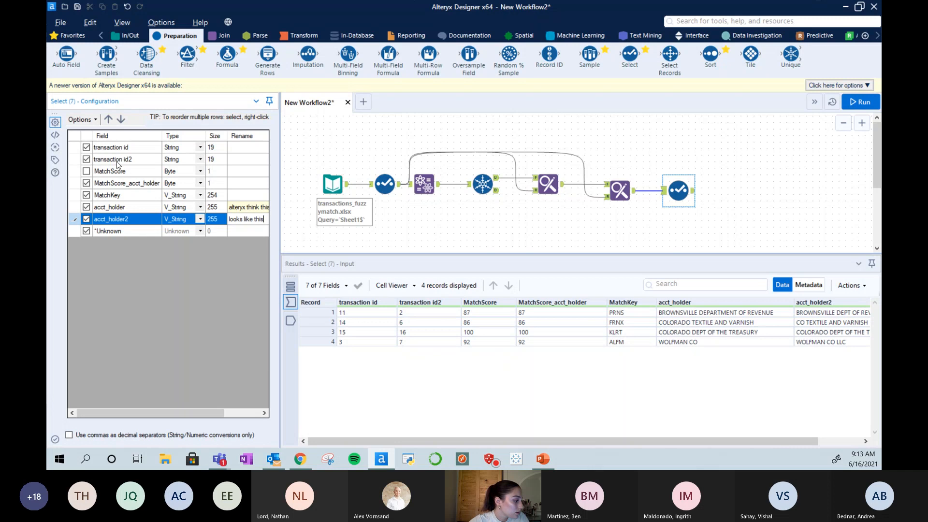
Move MatchScore_acct_holder below acct_holder2 and rename it "this much".
left_click(120, 184)
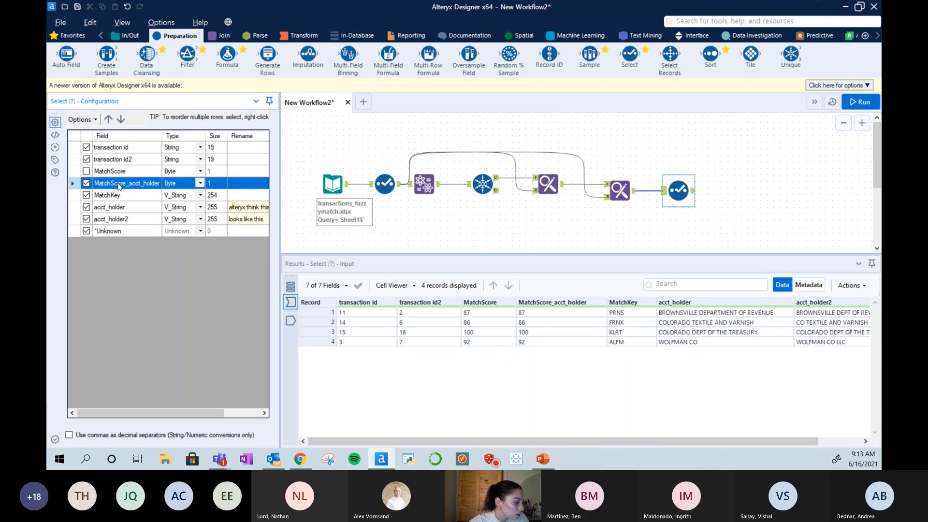
left_click(121, 121)
left_click(120, 120)
left_click(121, 121)
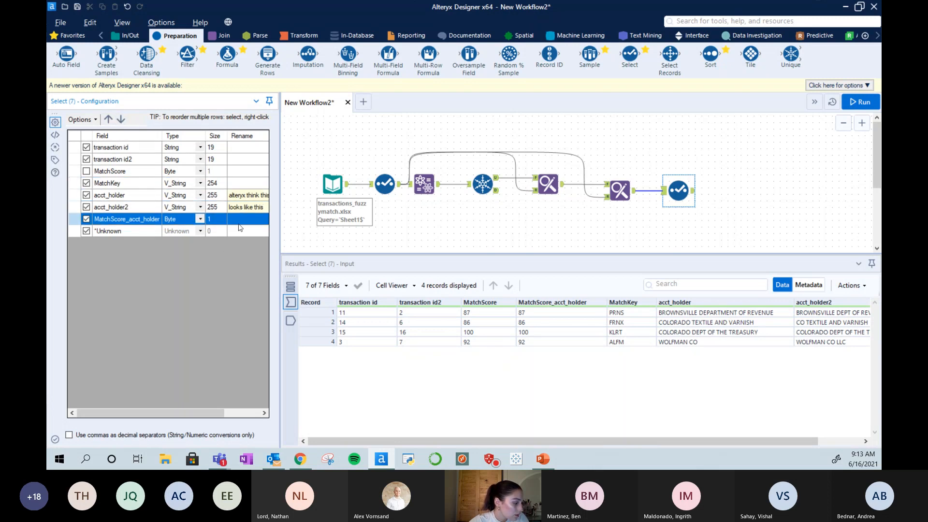
type("s much")
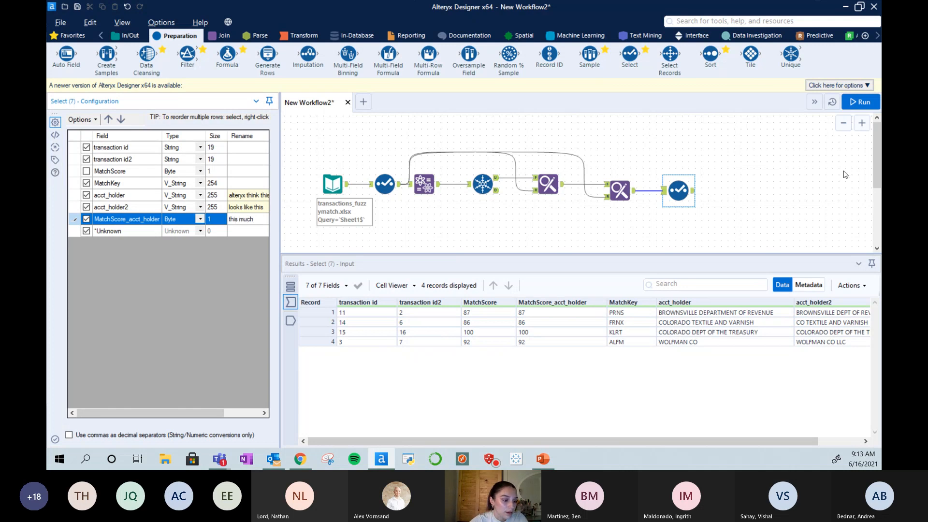
Run the workflow and examine the first record's ids, match key, paired names and score in the final Select output.
left_click(854, 103)
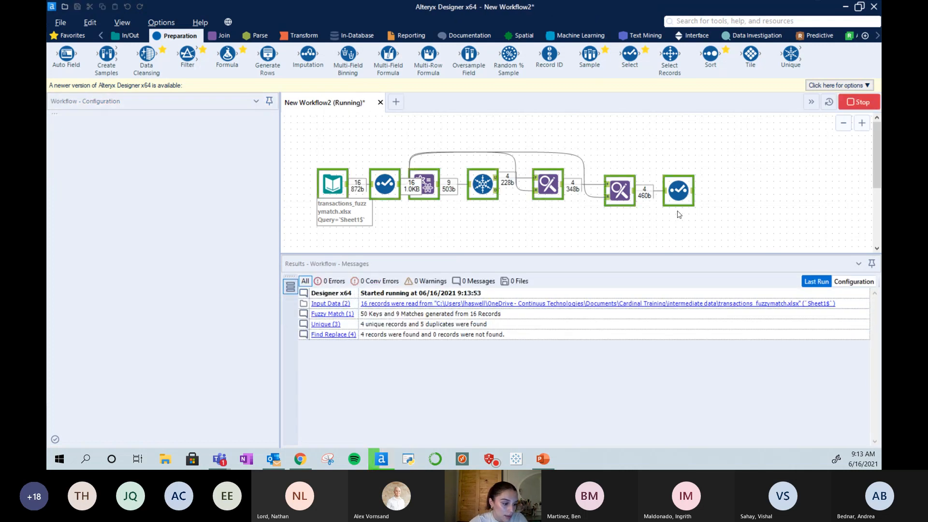
left_click(693, 193)
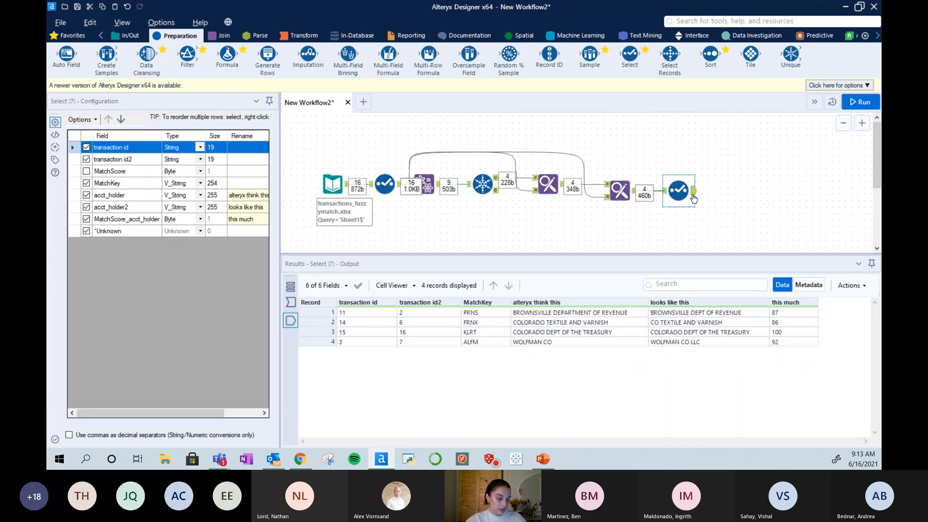
left_click(414, 313)
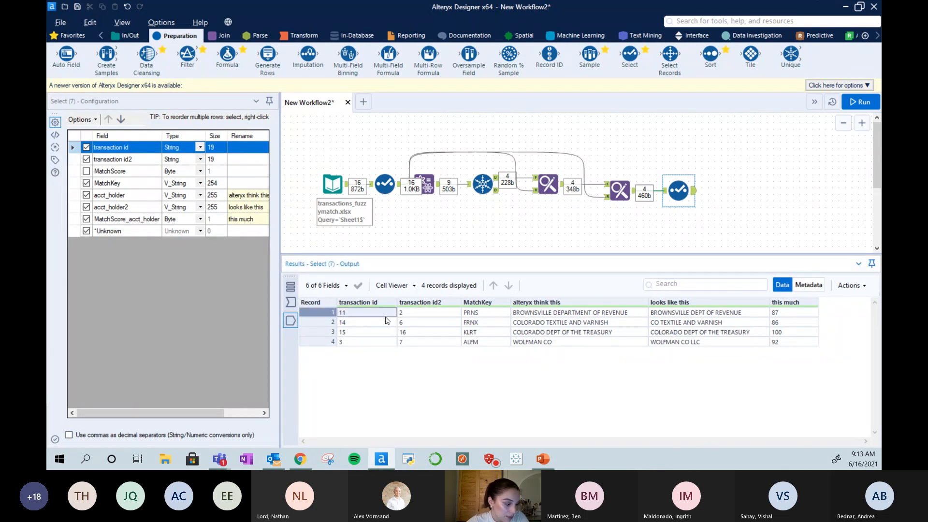
left_click(481, 314)
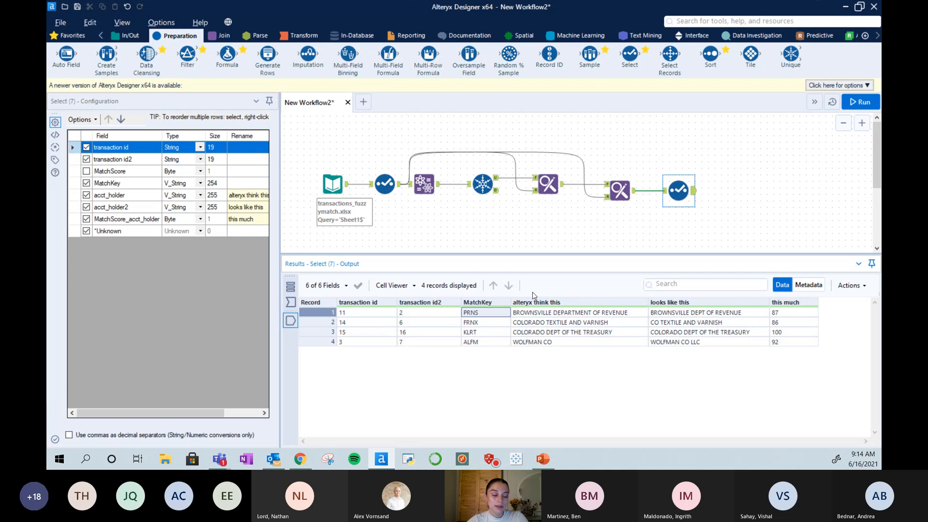
left_click(530, 316)
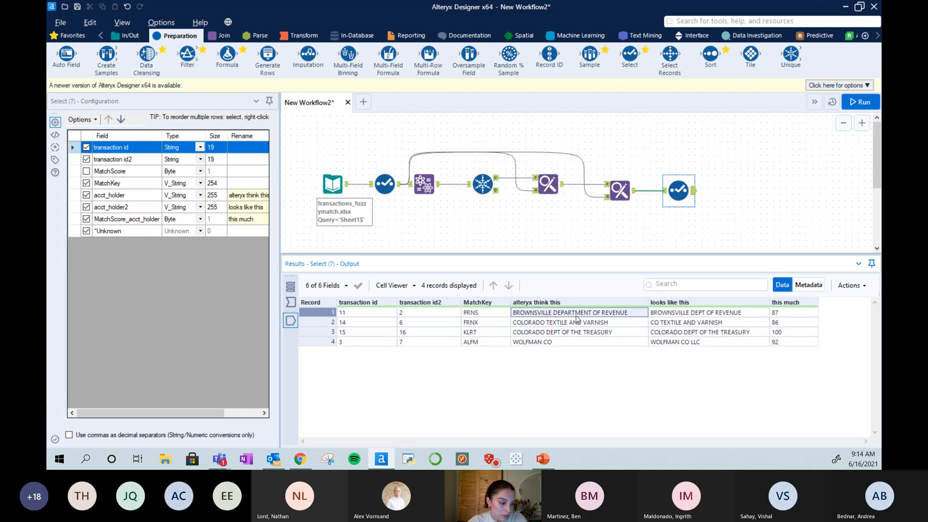
left_click(679, 317)
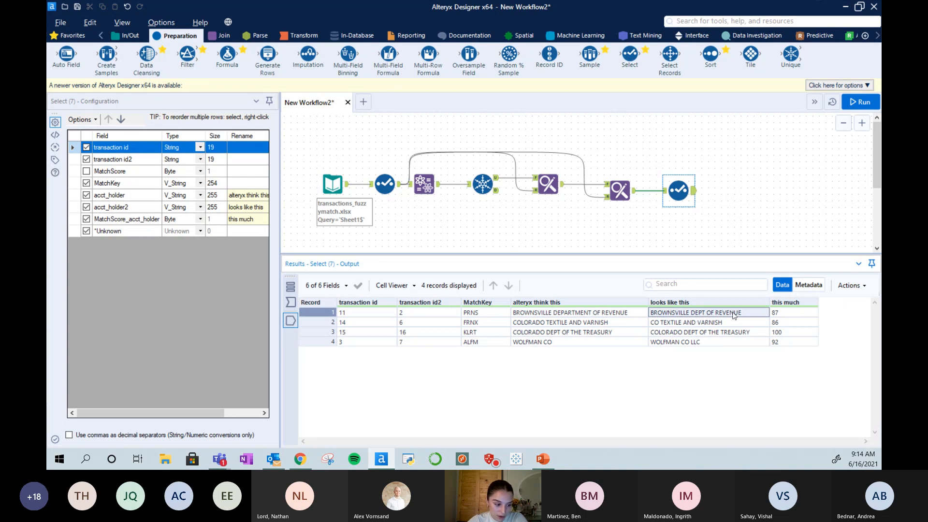
left_click(787, 315)
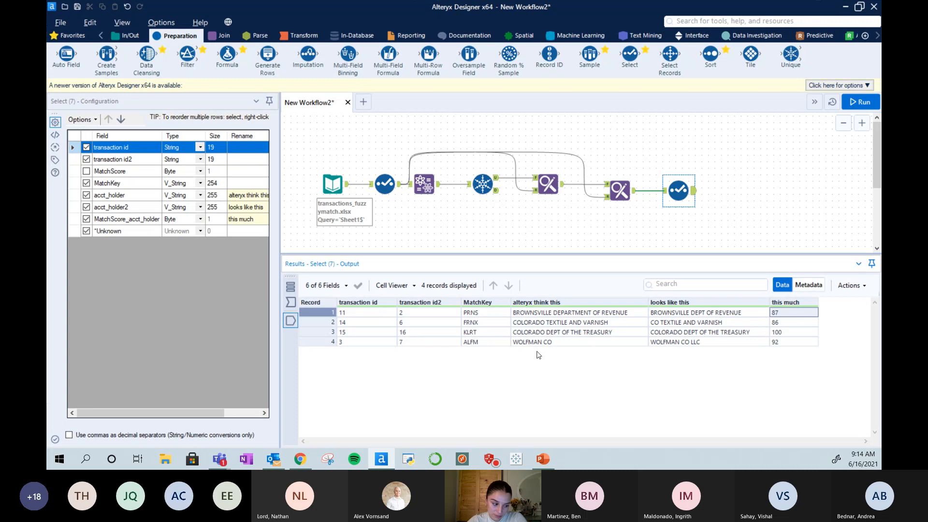
Compare the paired account names and match scores of the second and third records in the final Select output.
left_click(540, 322)
left_click(690, 323)
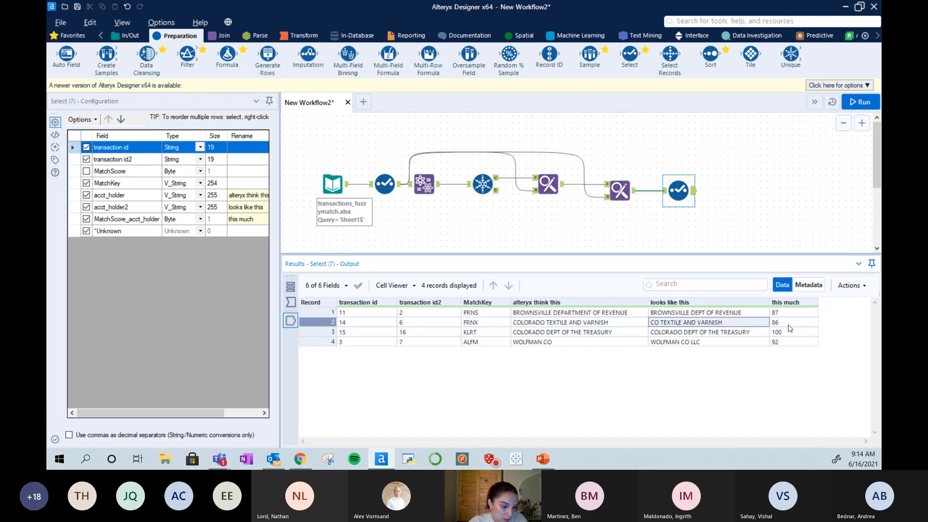
left_click(792, 322)
left_click(631, 333)
left_click(712, 335)
left_click(780, 333)
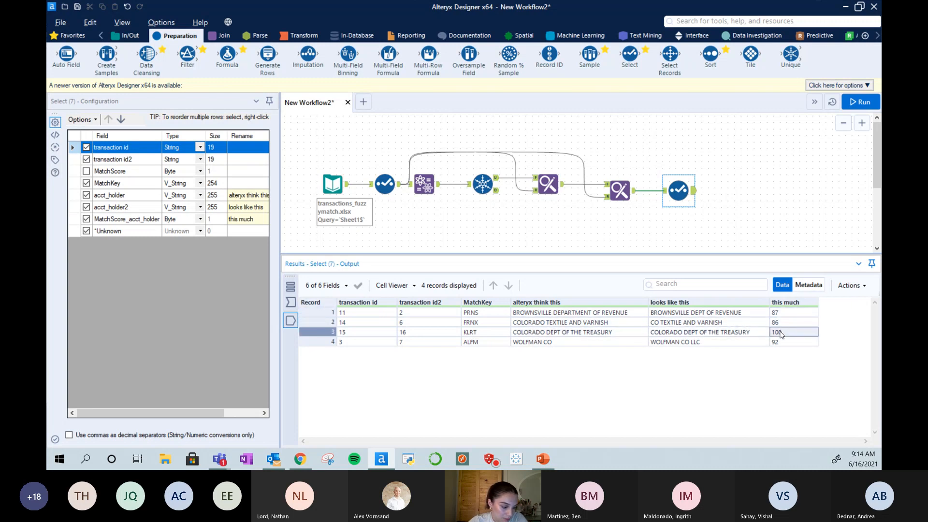
Compare the acct_holder names of transactions 1 and 8 in the Input Data tool's output.
left_click(436, 184)
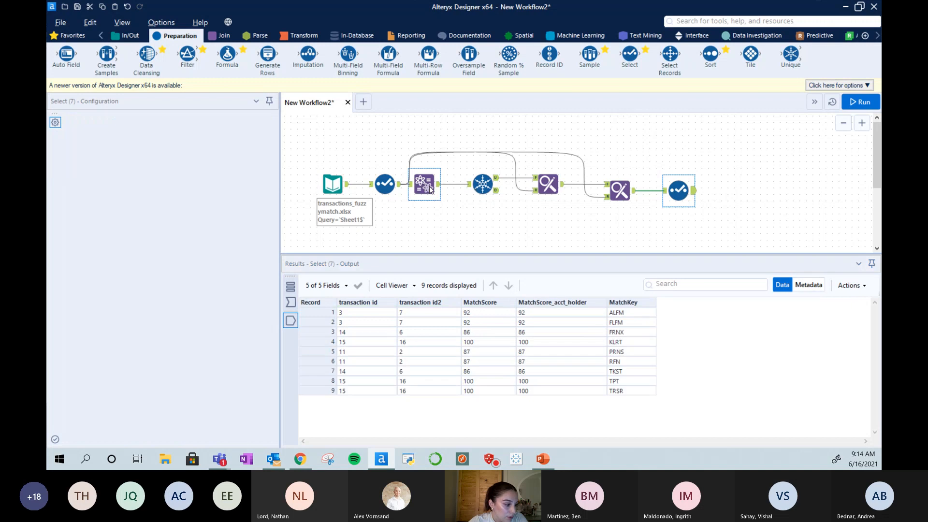
left_click_drag(437, 184, 431, 184)
left_click(332, 185)
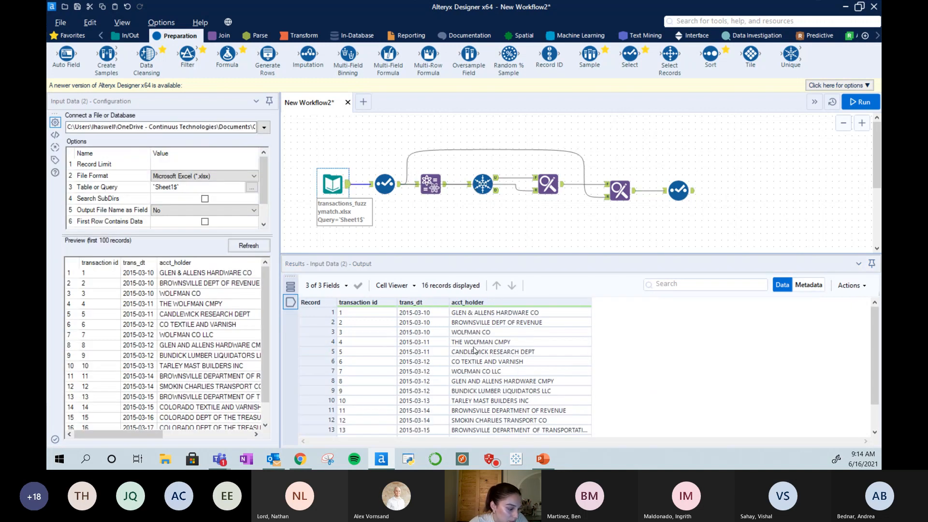
left_click(473, 314)
left_click(482, 384)
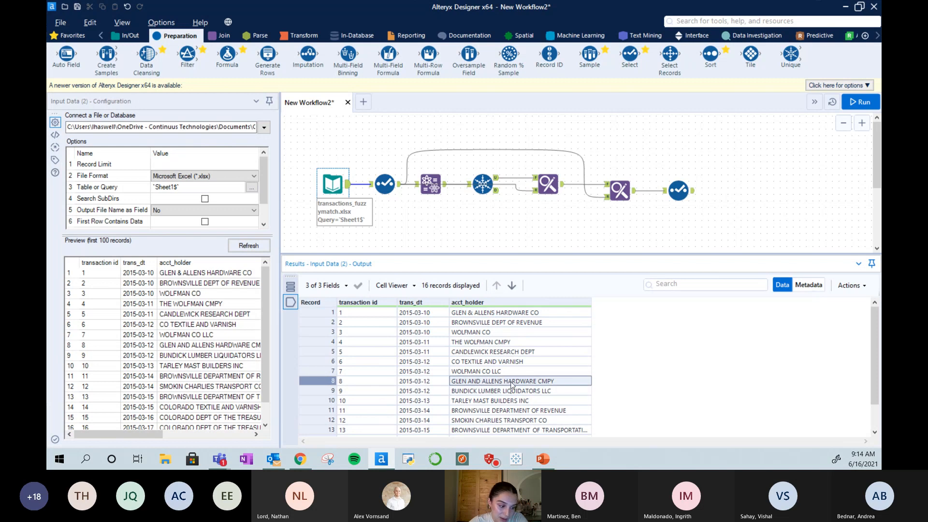
left_click(481, 313)
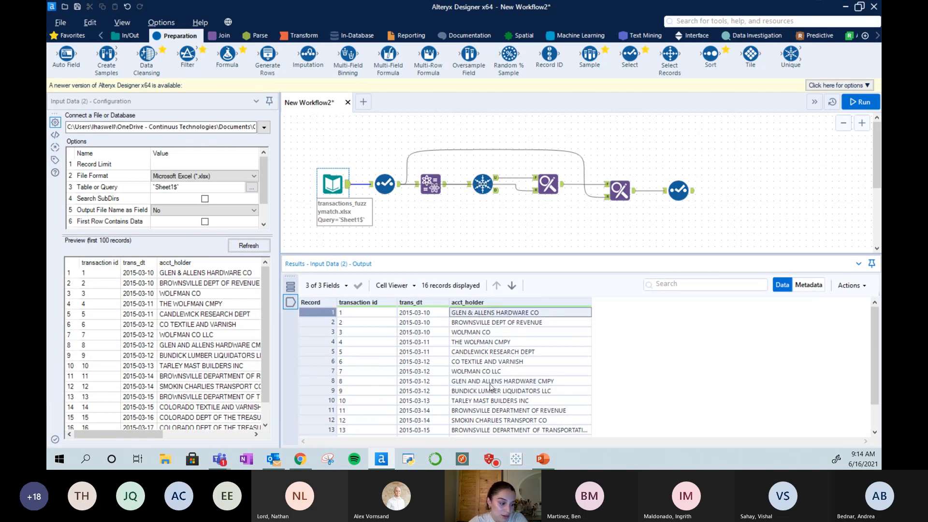
Lower the overall match threshold of the Fuzzy Match tool to 70%.
left_click(431, 185)
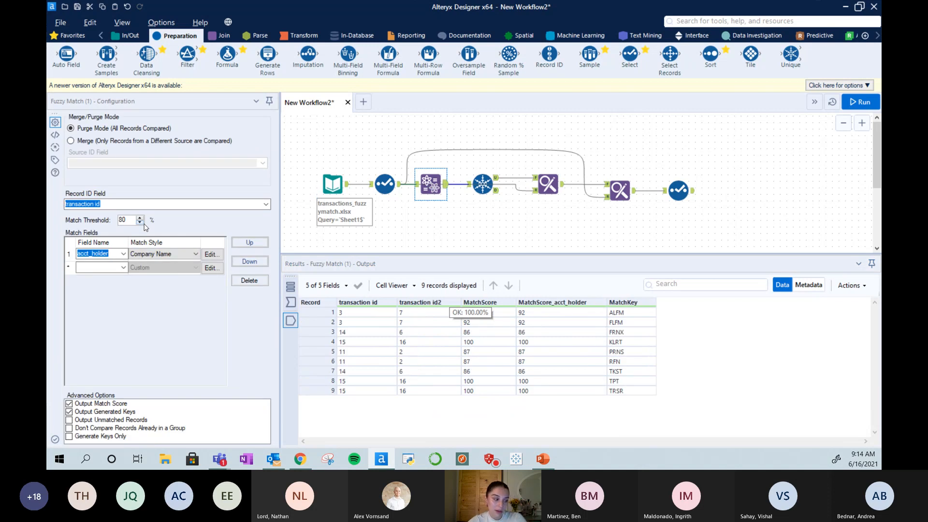
left_click(142, 223)
left_click(143, 223)
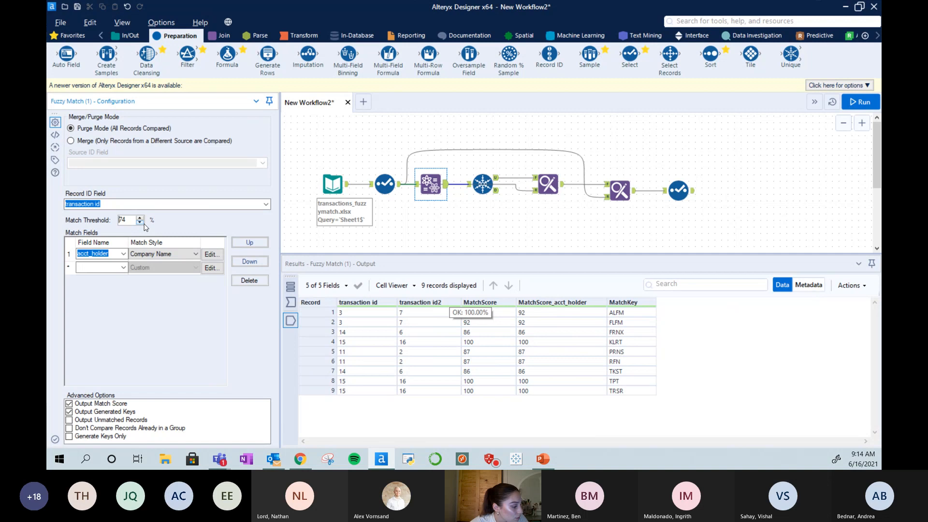
left_click(142, 223)
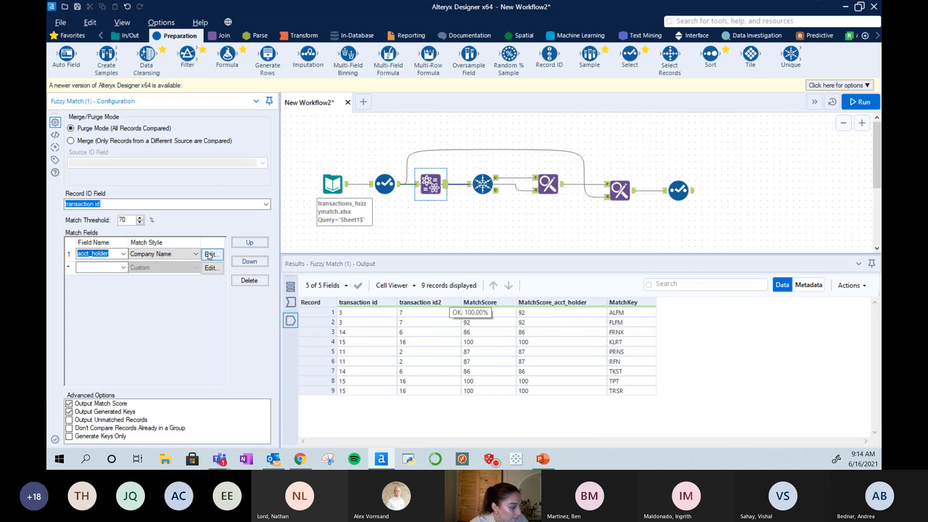
In the acct_holder match options, add & to the words excluded from key generation and set the match threshold to 70%.
left_click(210, 256)
left_click(395, 173)
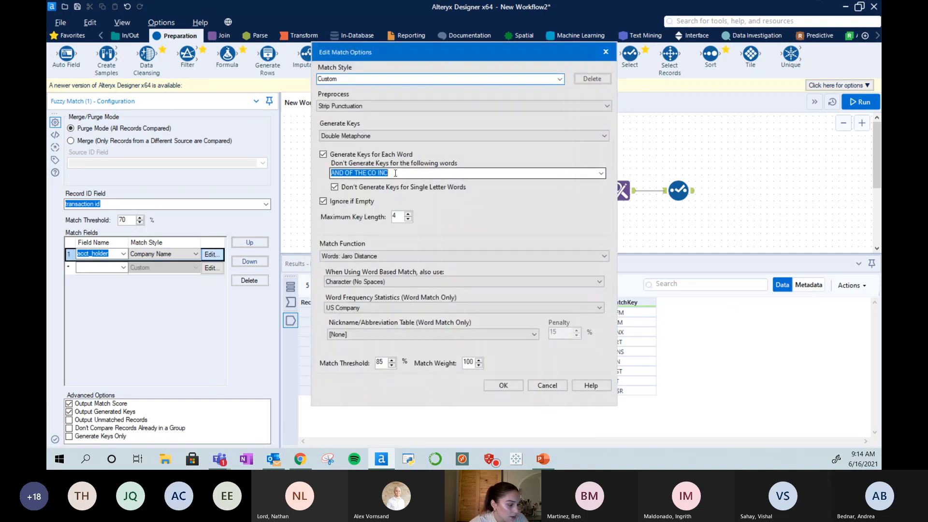
left_click(395, 173)
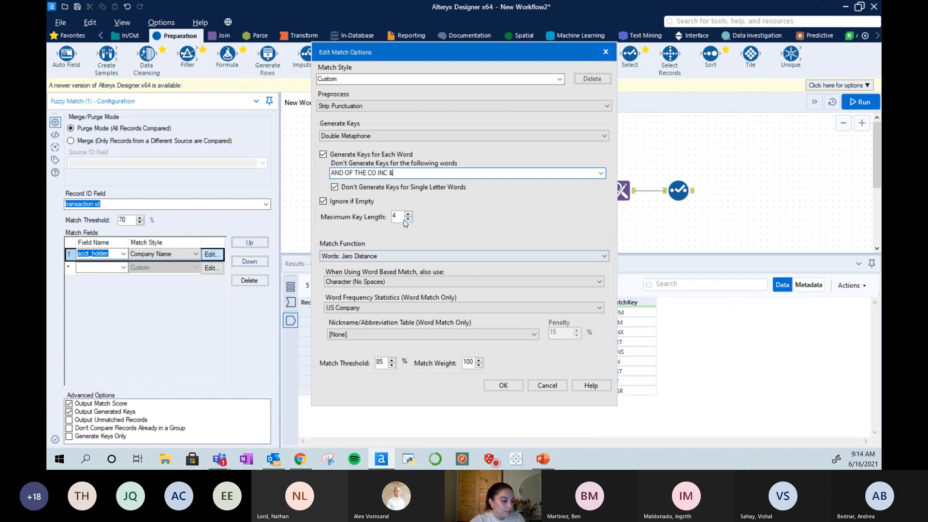
left_click(380, 363)
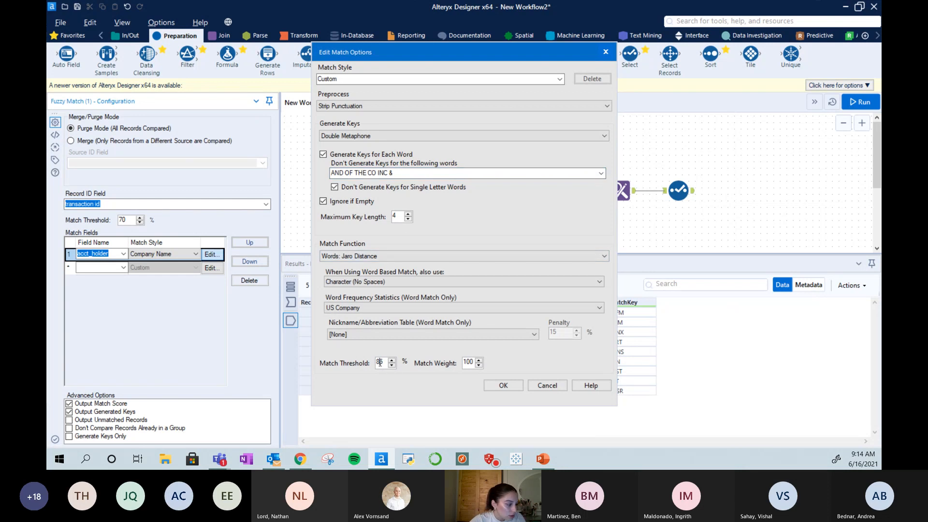
key("BackSpace")
key("BackSpace")
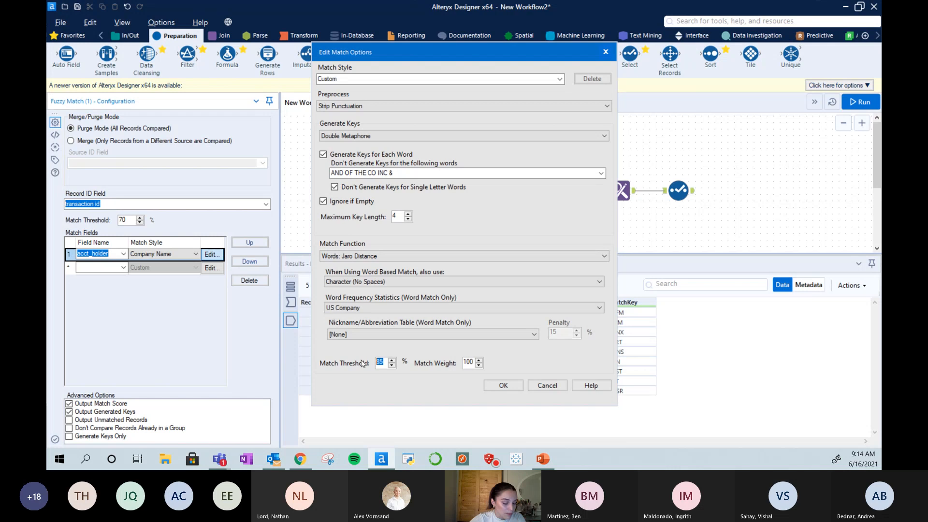
type("70")
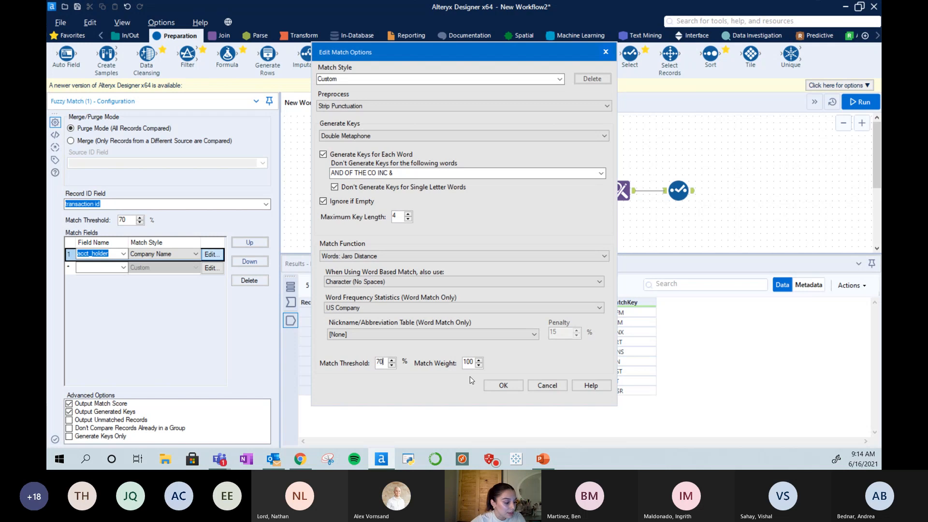
left_click(503, 385)
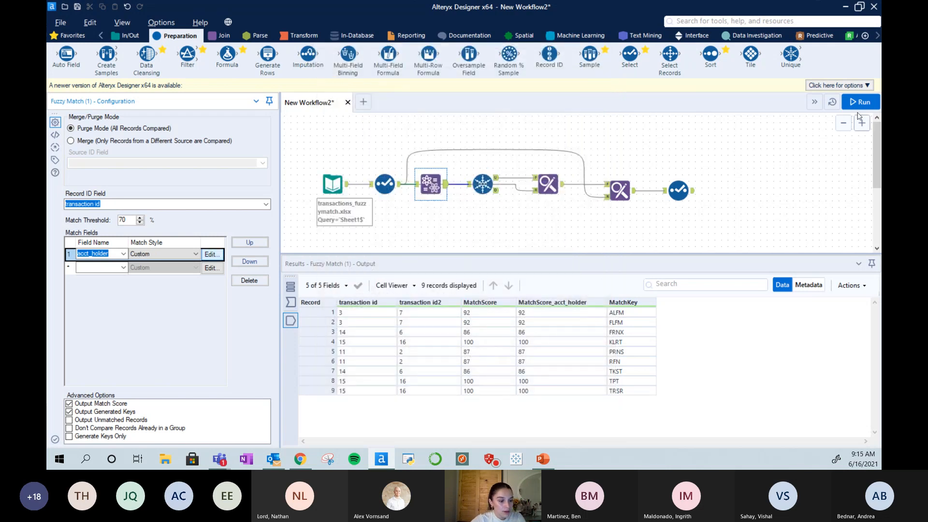
Run the workflow and examine the first record's paired names and match score in the final Select output.
left_click(860, 102)
left_click(678, 191)
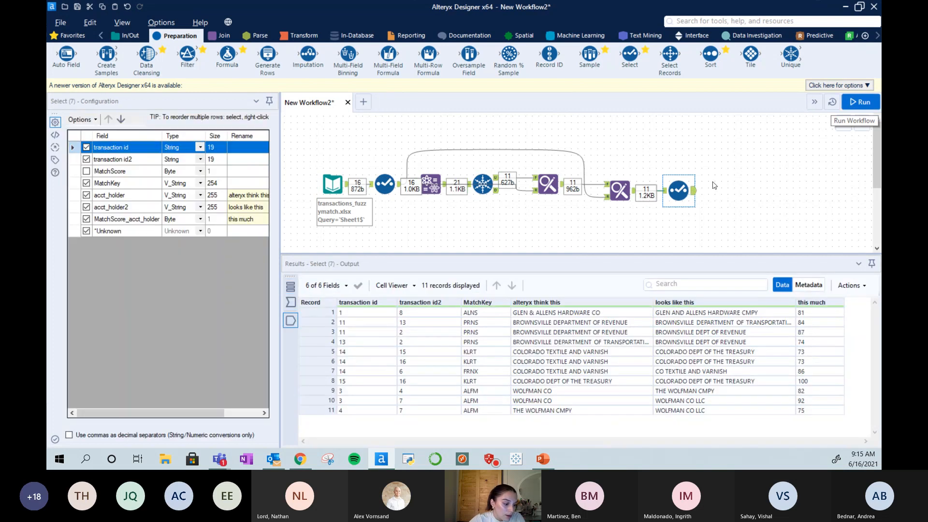
left_click(527, 319)
left_click(677, 317)
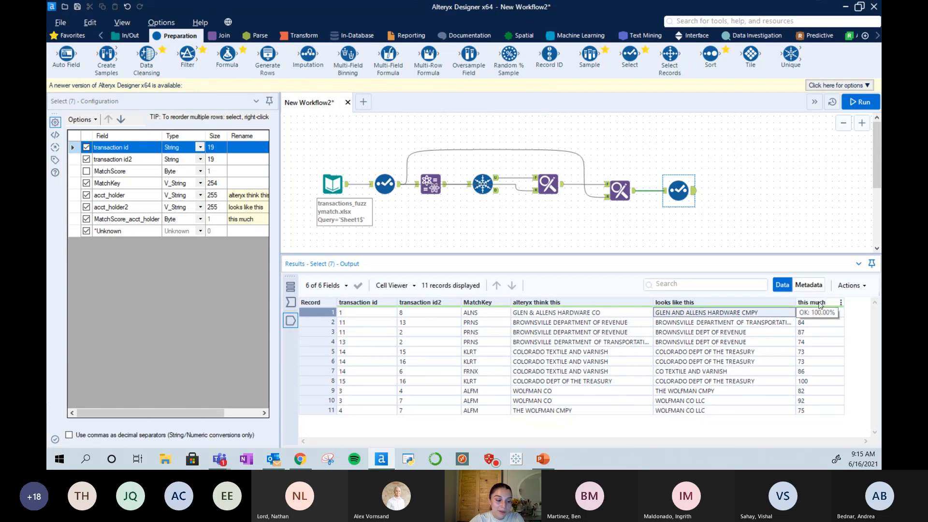
left_click(823, 317)
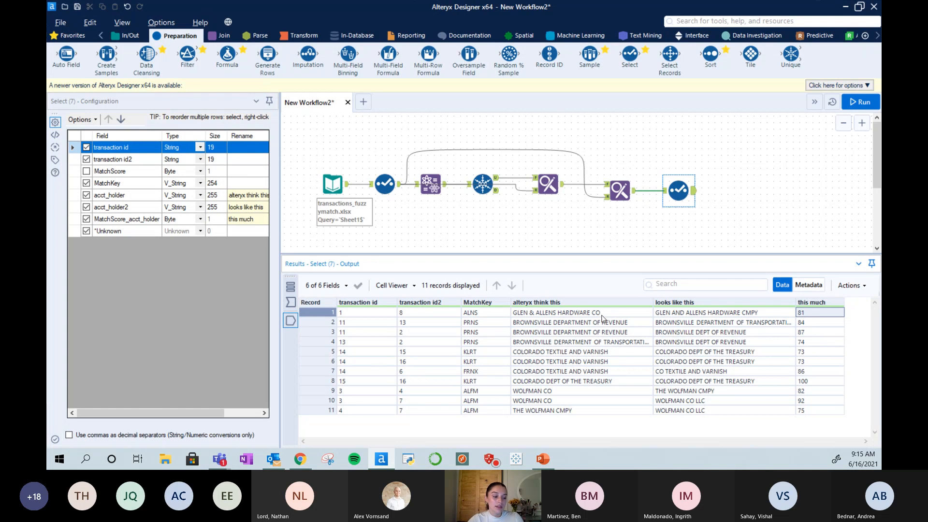
left_click_drag(602, 316, 684, 321)
left_click(687, 317)
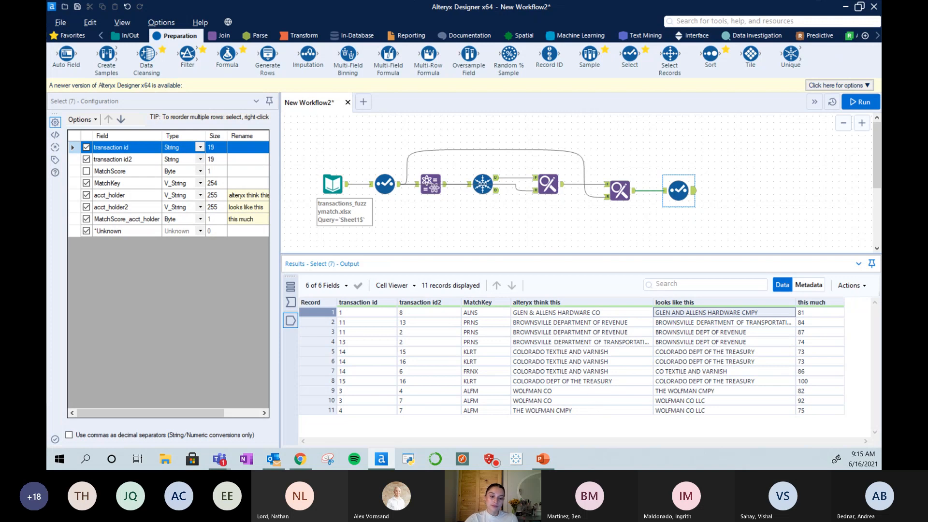
Review the source file path of transactions_fuzzymatch.xlsx in the Input Data tool.
key("alt+Tab")
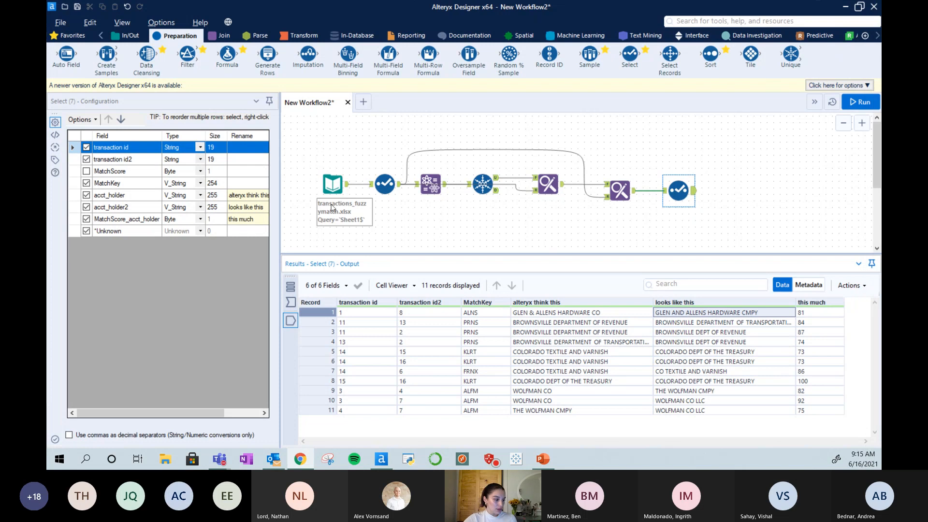
left_click(333, 182)
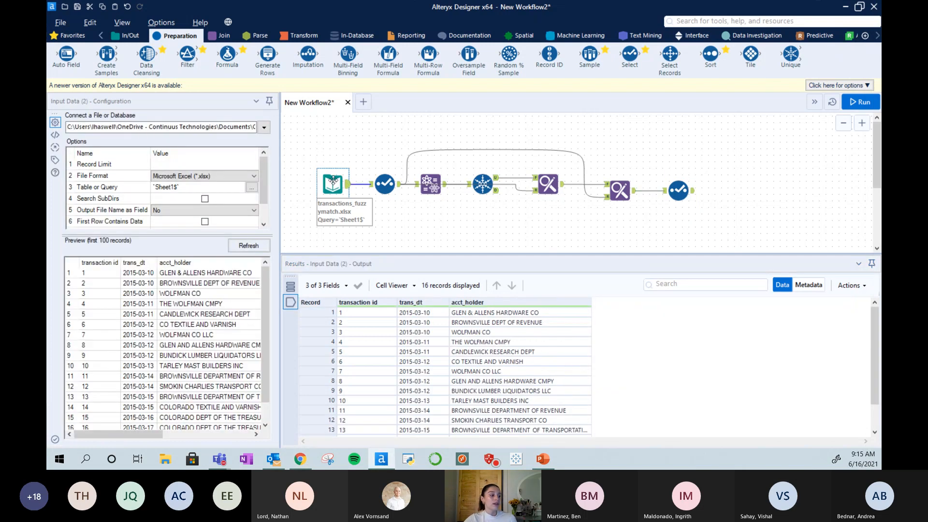
left_click_drag(255, 127, 216, 137)
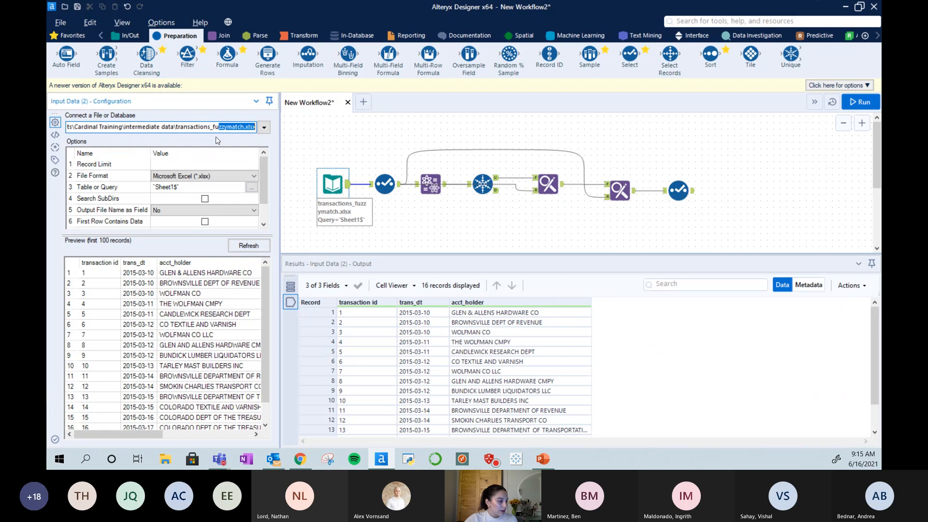
left_click(211, 127)
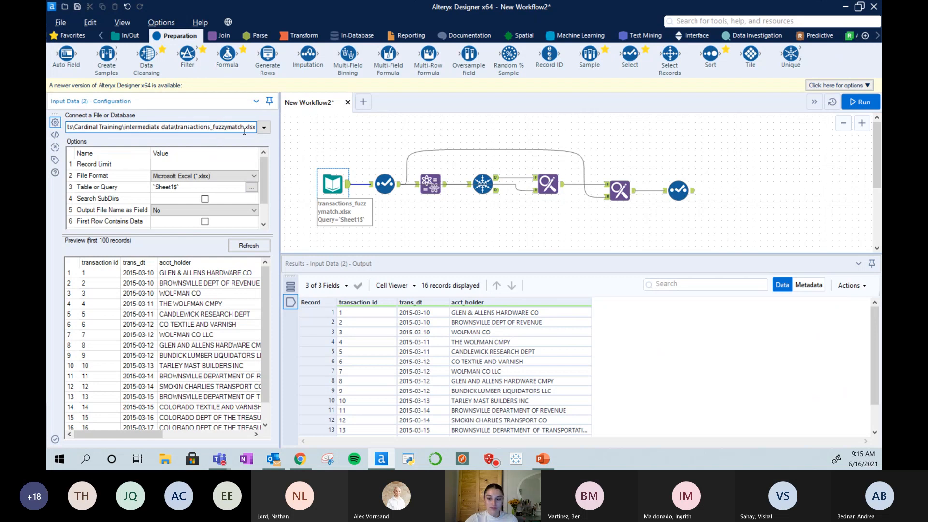
Check the field types entering the first Select tool in its input metadata, then return to its output data.
left_click(387, 192)
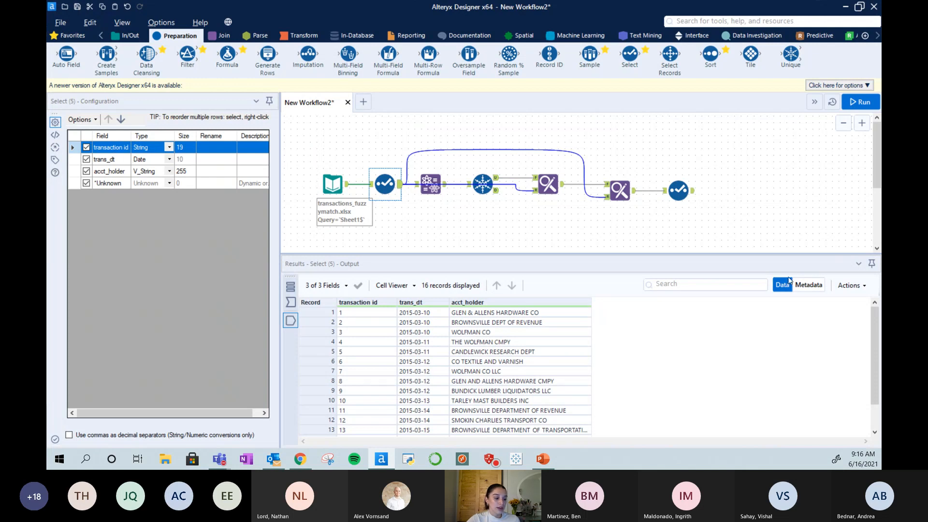
left_click(808, 285)
left_click(290, 303)
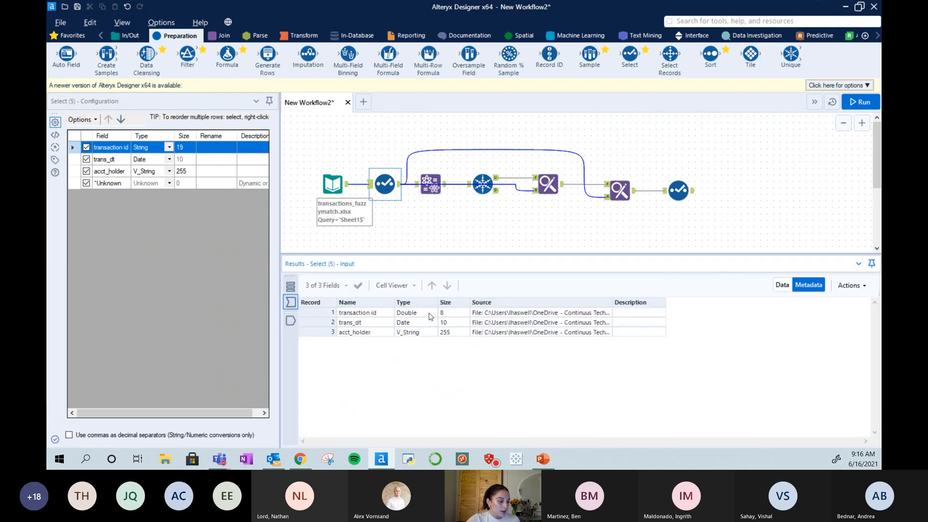
left_click(291, 320)
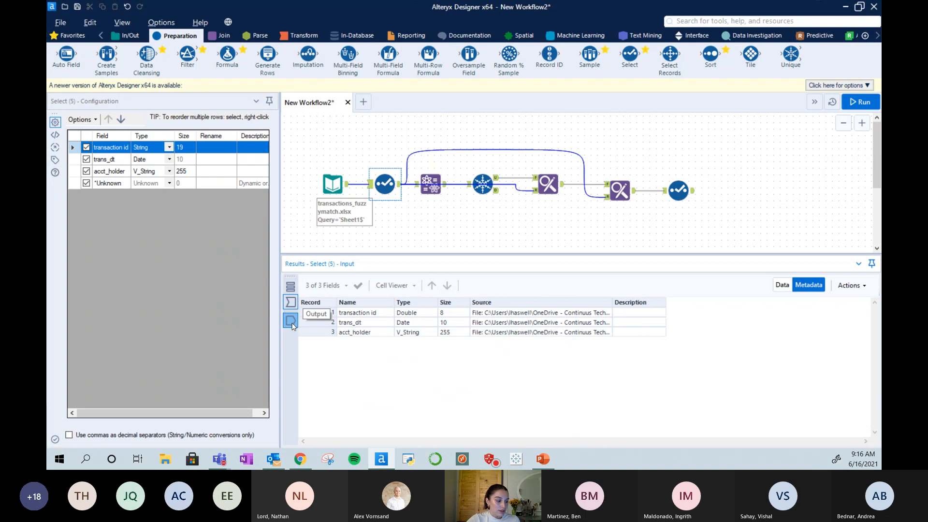
left_click(782, 286)
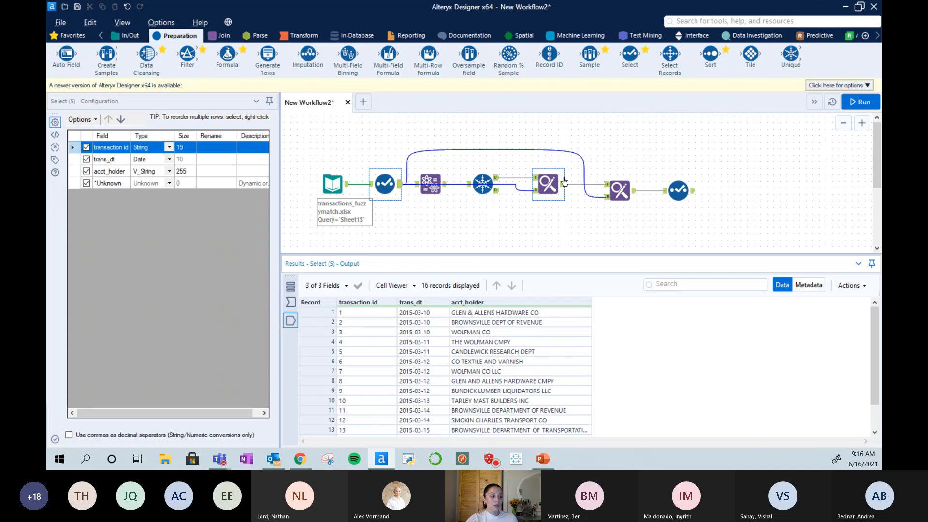
Trace transaction id 1 from the first Find Replace output back to its acct_holder name in the input data.
left_click(552, 187)
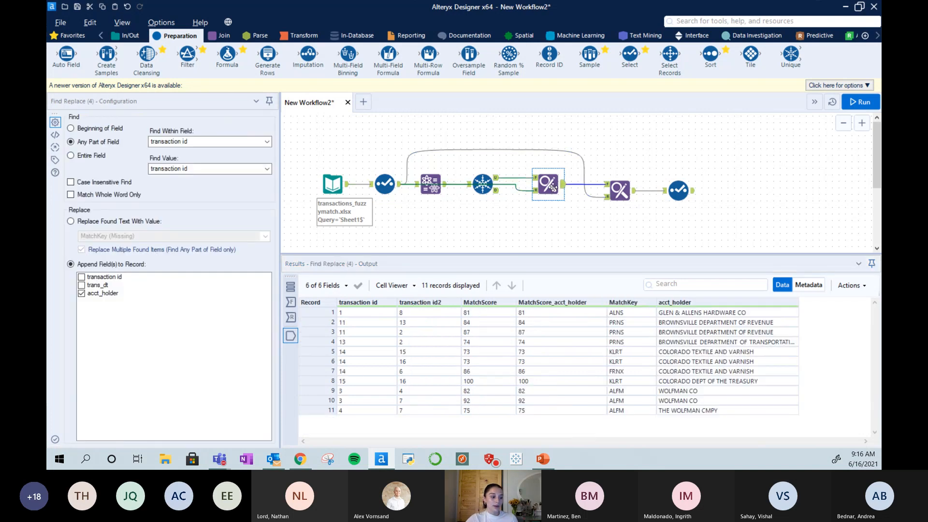
left_click(356, 313)
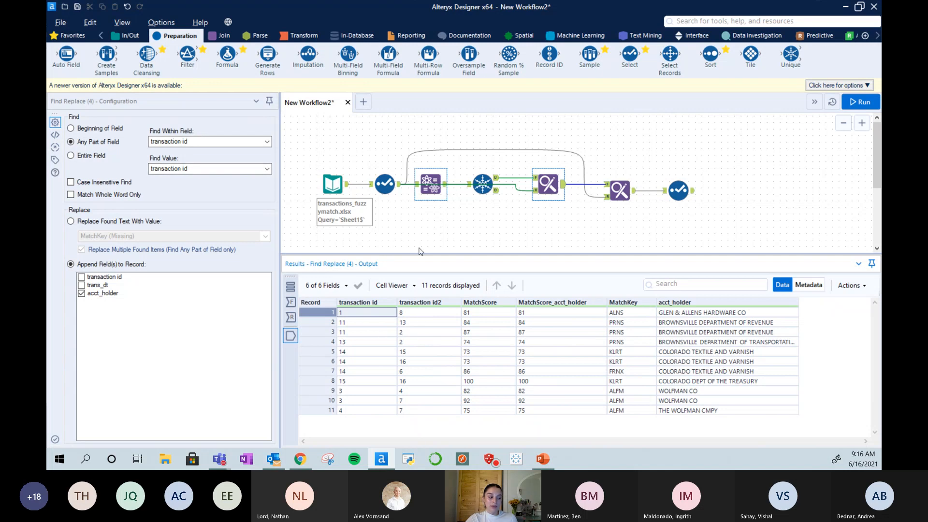
left_click(340, 186)
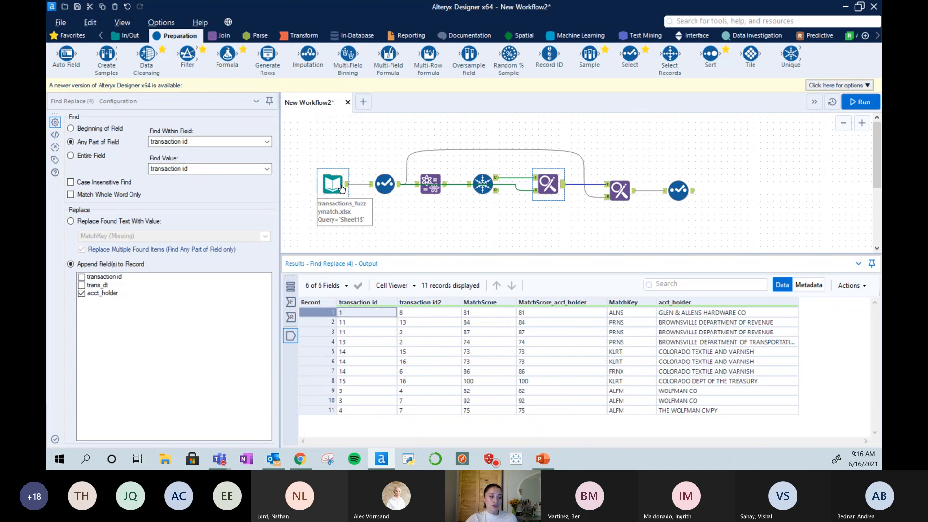
left_click(354, 314)
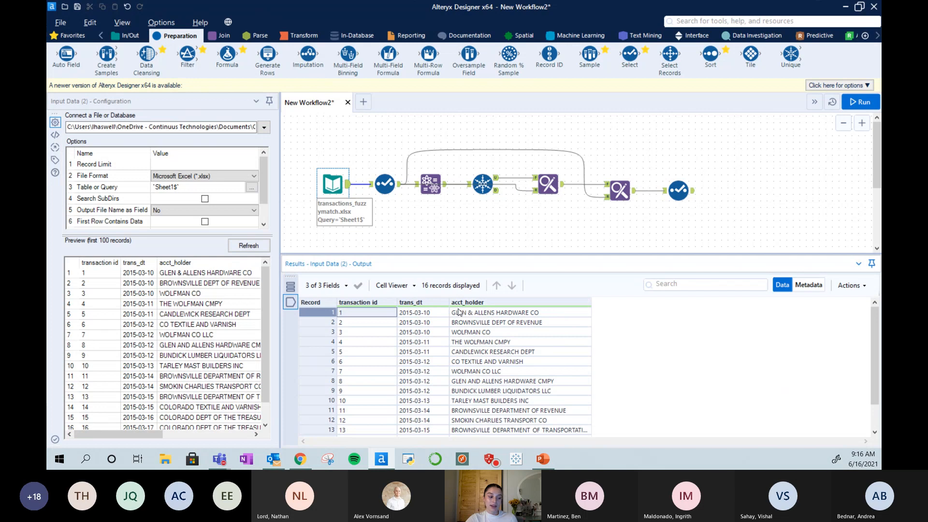
left_click(459, 315)
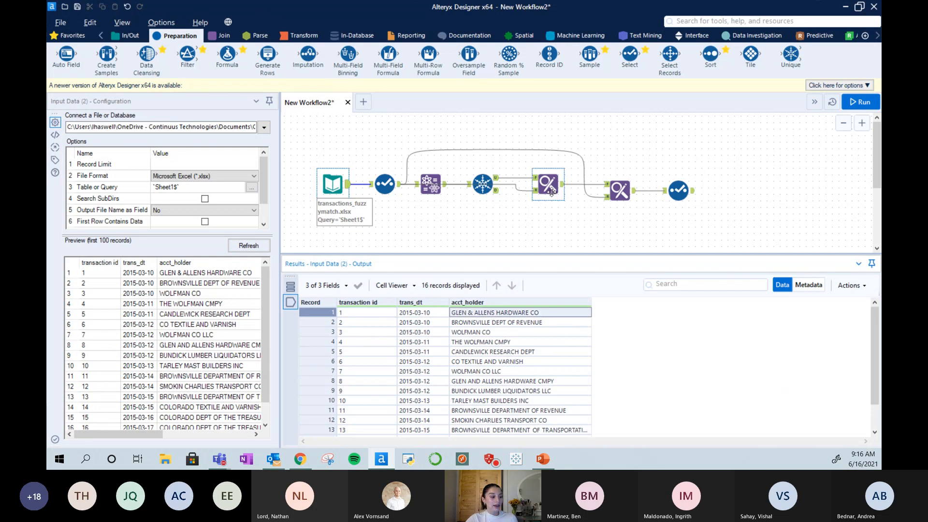
Compare the Unique tool's unique and duplicate outputs, then review the acct_holder names appended by the first Find Replace tool.
left_click(496, 183)
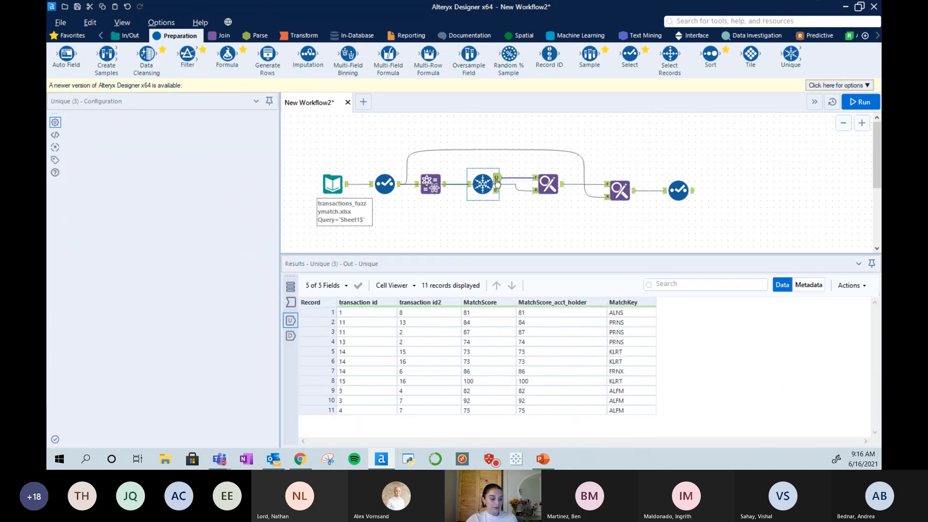
left_click(290, 337)
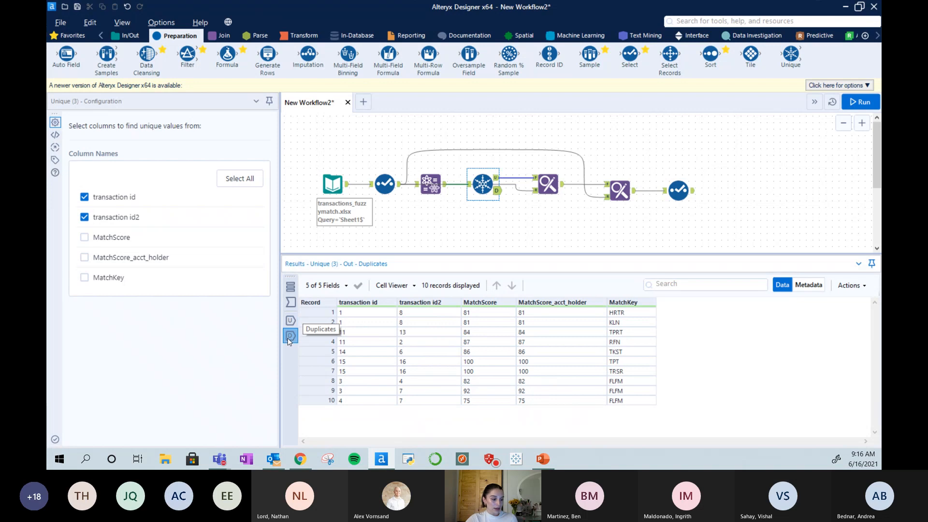
left_click(548, 184)
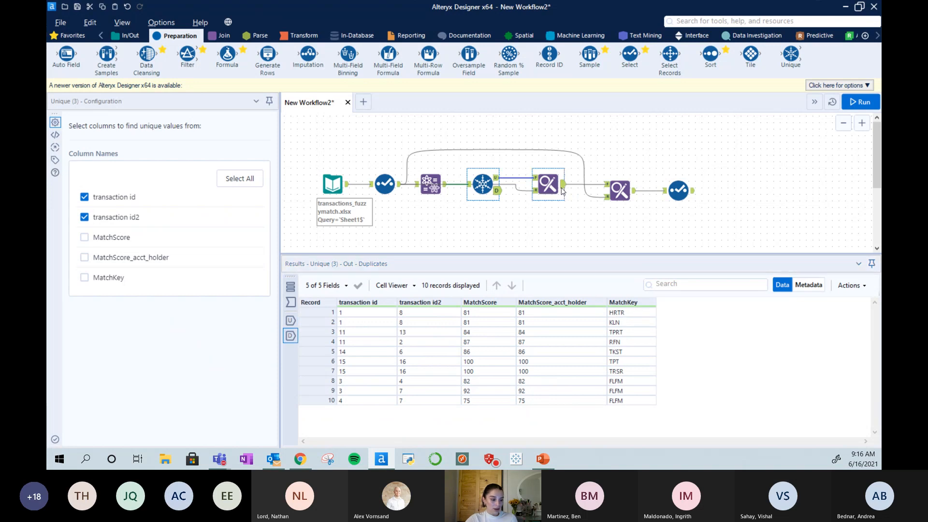
left_click_drag(678, 317, 669, 362)
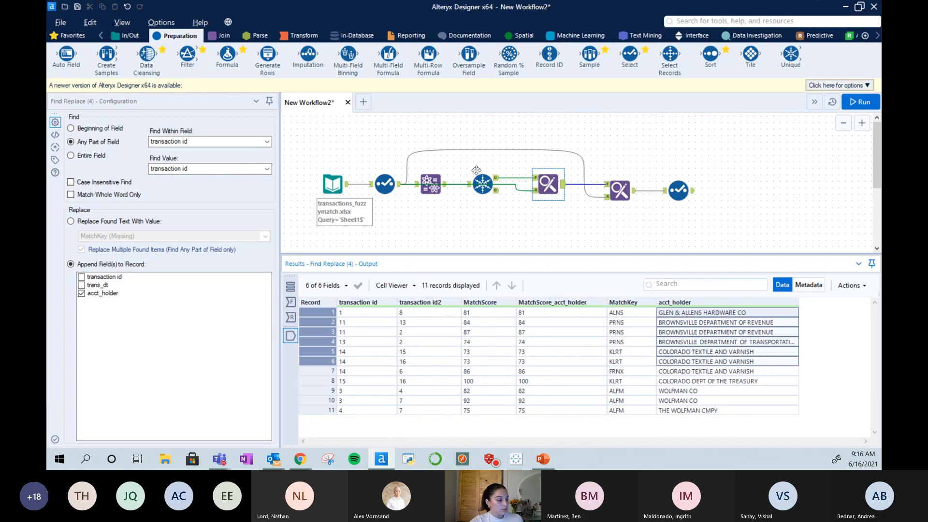
Reposition the two Find Replace tools on the canvas so their incoming connections are separated and easy to trace.
left_click(387, 188)
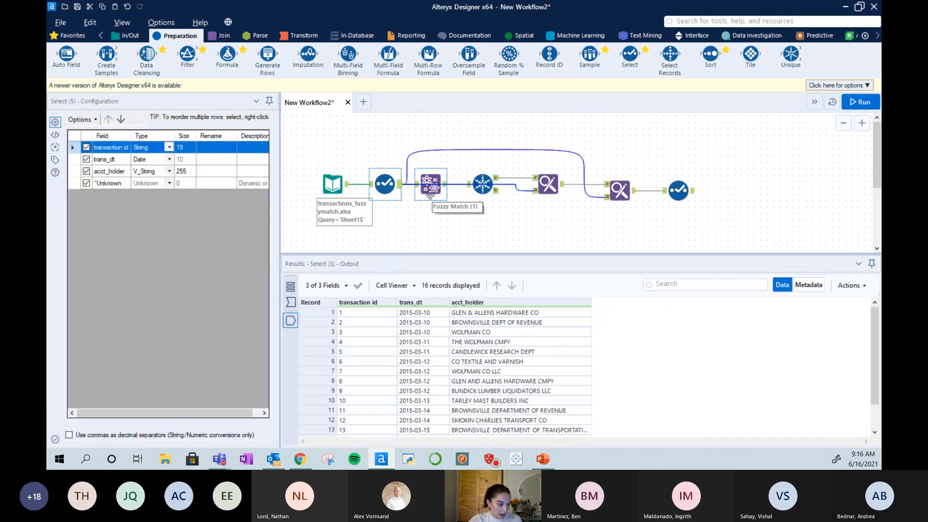
left_click(430, 186, "ctrl")
left_click_drag(548, 186, 555, 198)
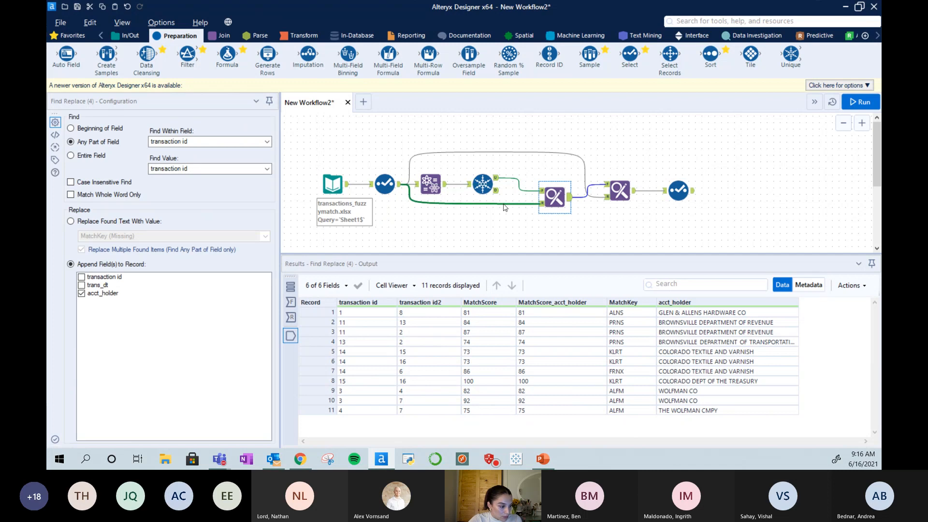
mouse_move(617, 191)
left_mouse_down()
mouse_move(629, 191)
mouse_move(622, 185)
left_mouse_up()
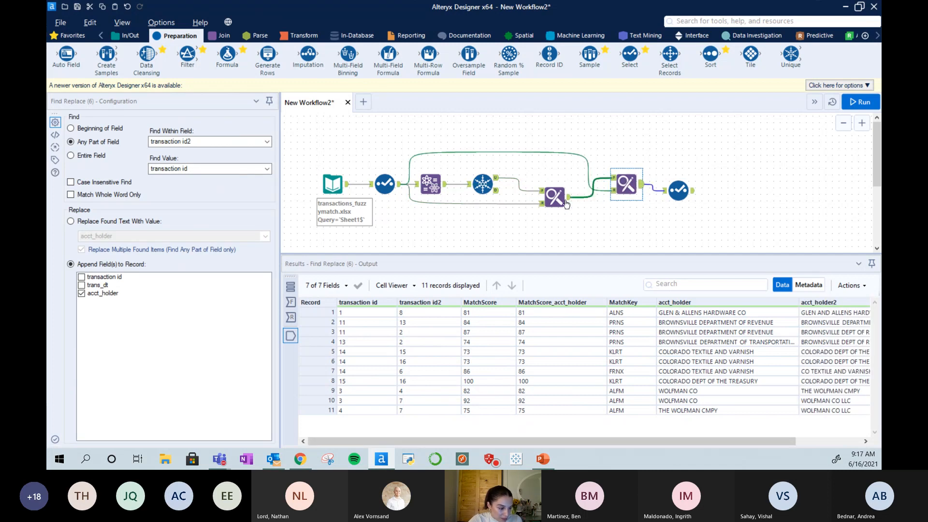
left_click(554, 194, "ctrl")
left_click(554, 195)
left_click_drag(555, 195, 561, 196)
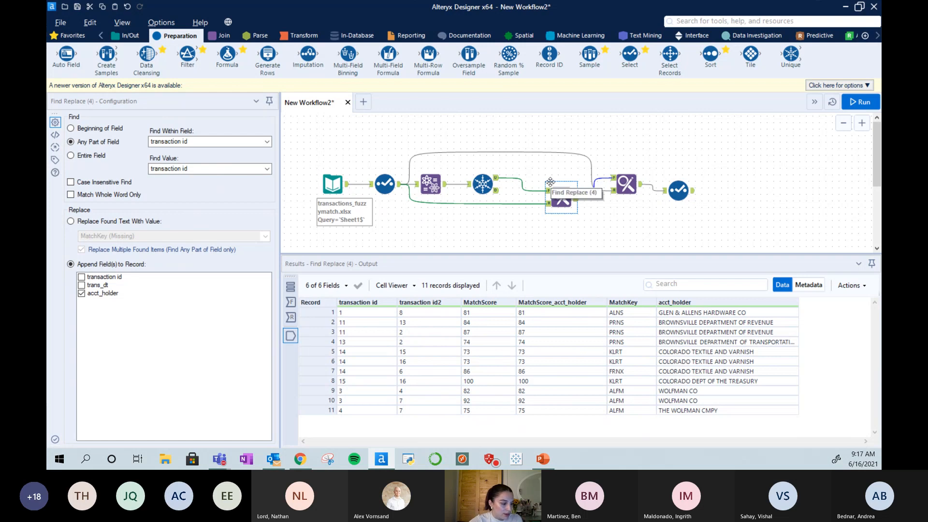
Review the Fuzzy Match output, then check its input records against the transaction id chosen as Record ID Field.
left_click(431, 185)
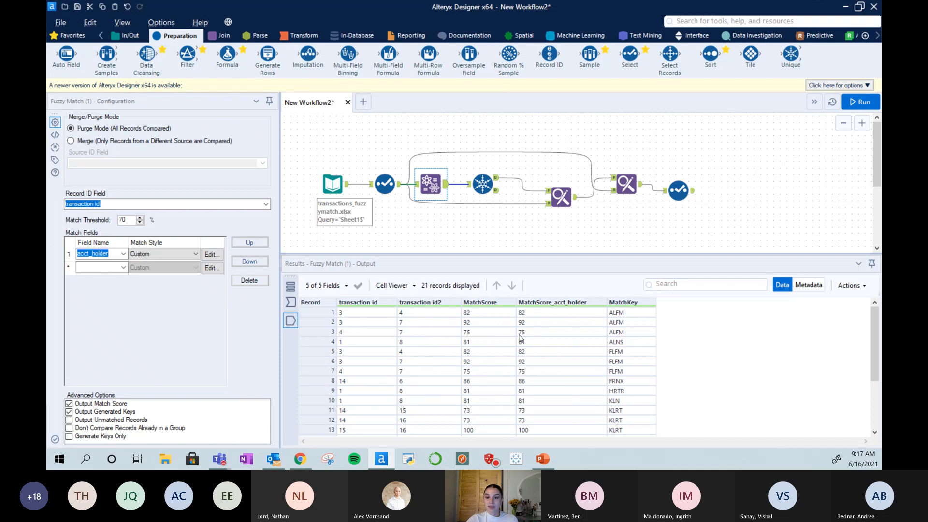
scroll(520, 338, "down", 3)
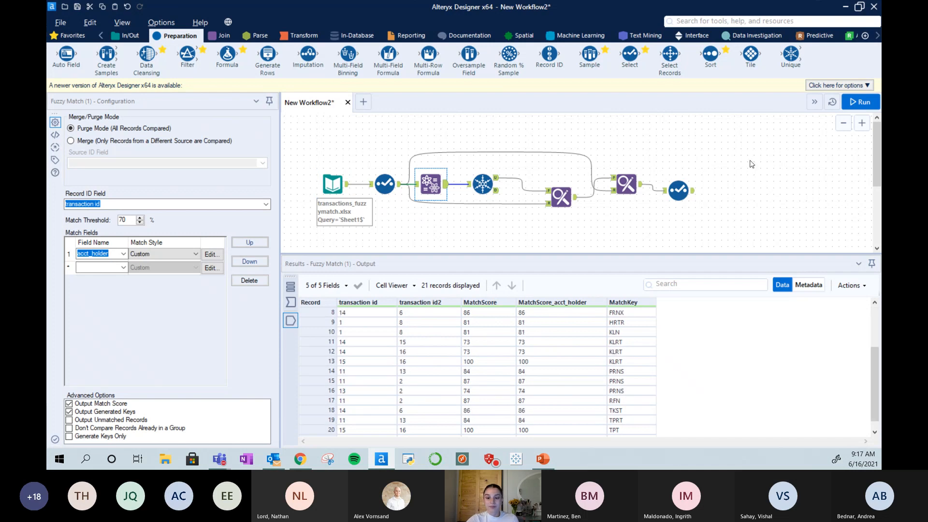
left_click(291, 303)
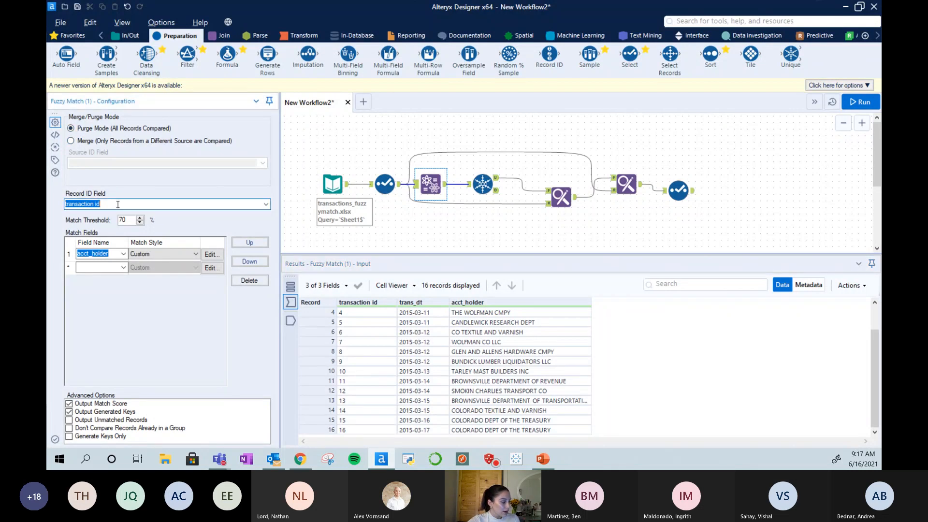
left_click(103, 203)
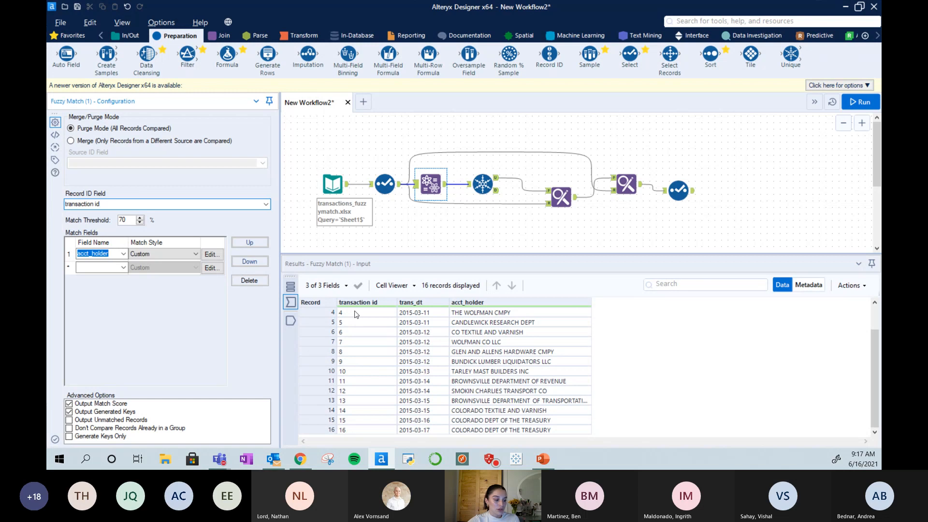
left_click(379, 314)
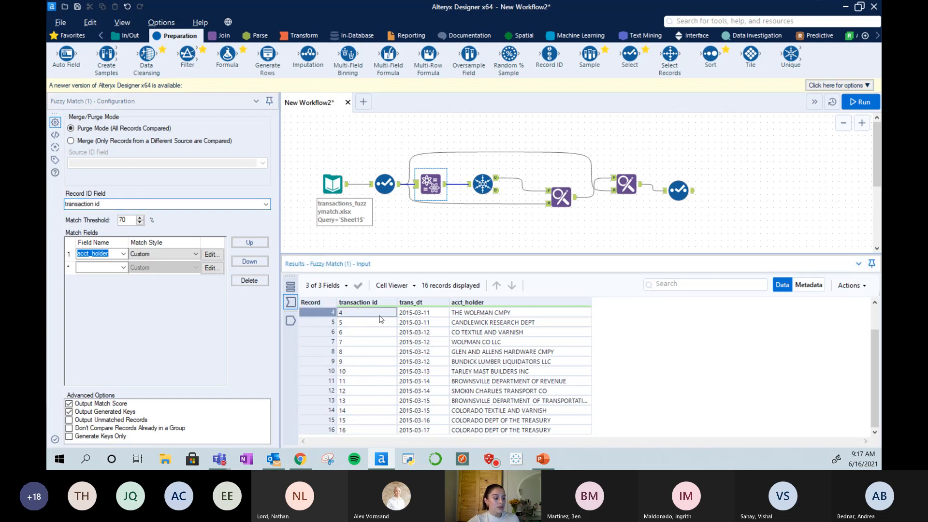
left_click(383, 328)
left_click(481, 317)
left_click(478, 330)
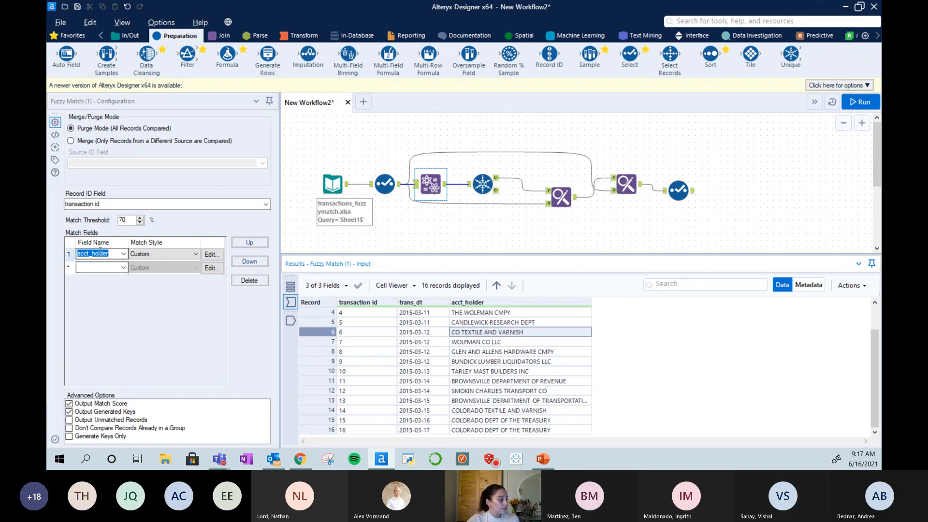
Check the acct_holder match field of the Fuzzy Match tool against the acct_holder names in its input.
left_click(113, 254)
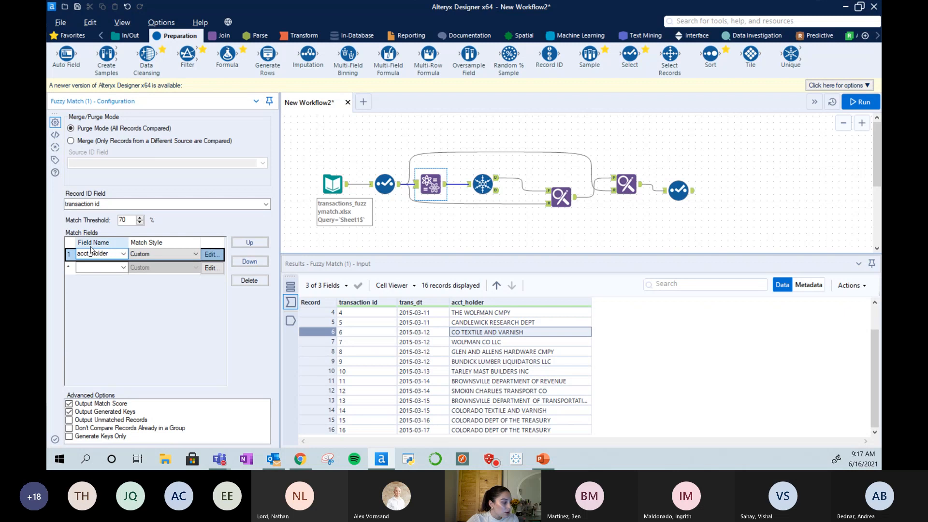
left_click(95, 255)
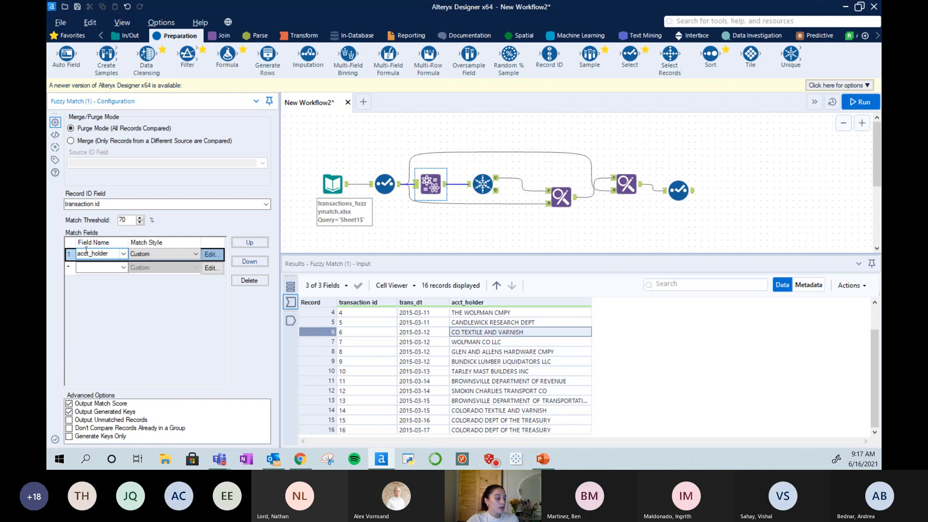
left_click_drag(478, 313, 478, 401)
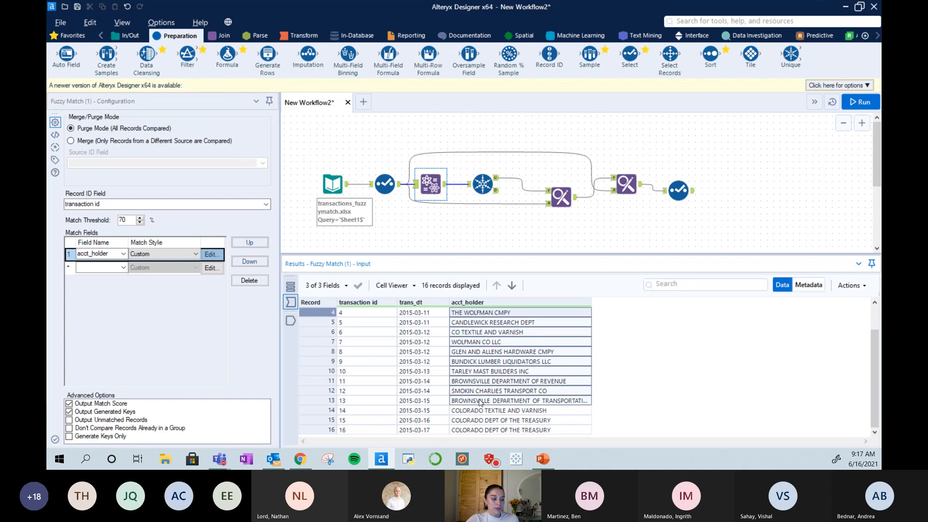
left_click(521, 331)
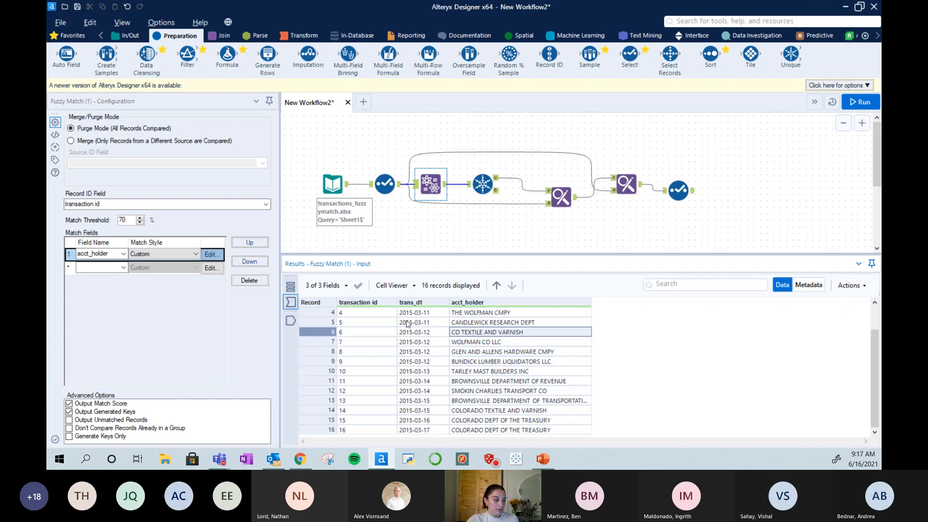
Review the match options for acct_holder, including the words excluded from key generation, and close them without changes.
left_click(210, 255)
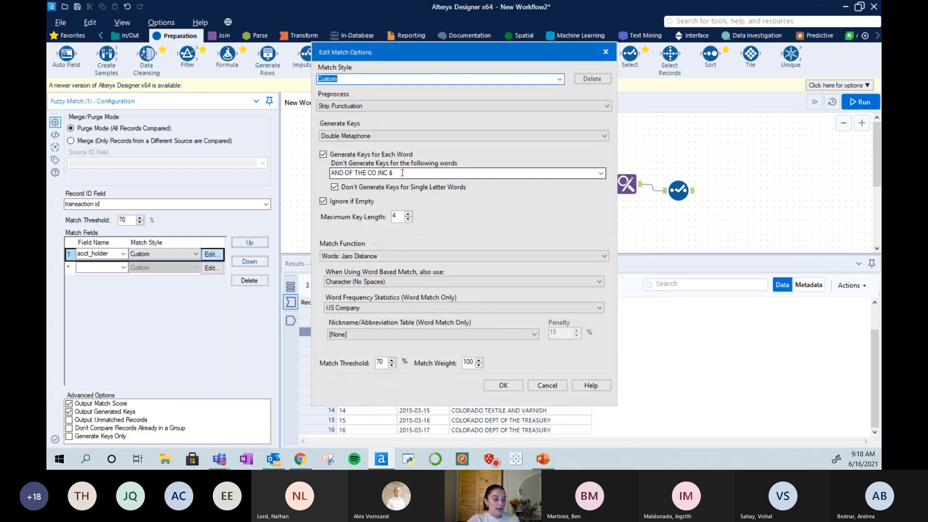
left_click(402, 173)
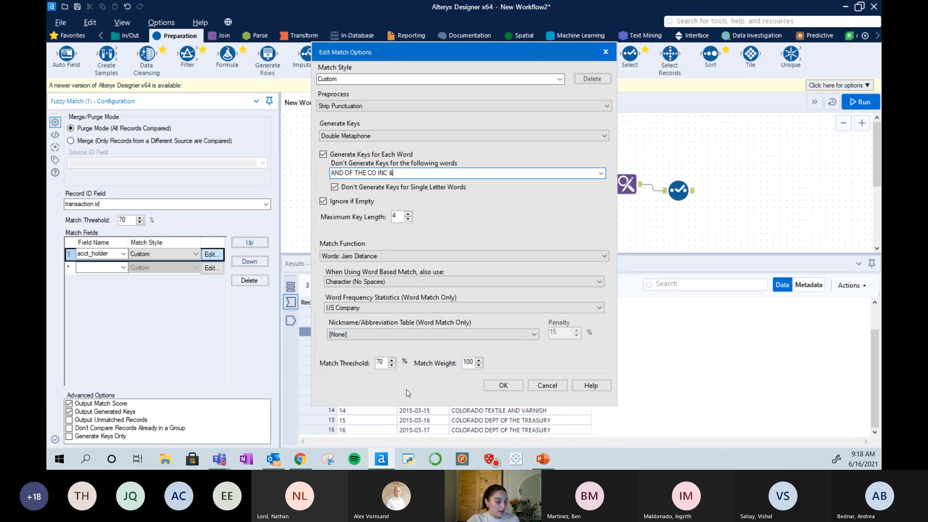
left_click_drag(437, 48, 422, 55)
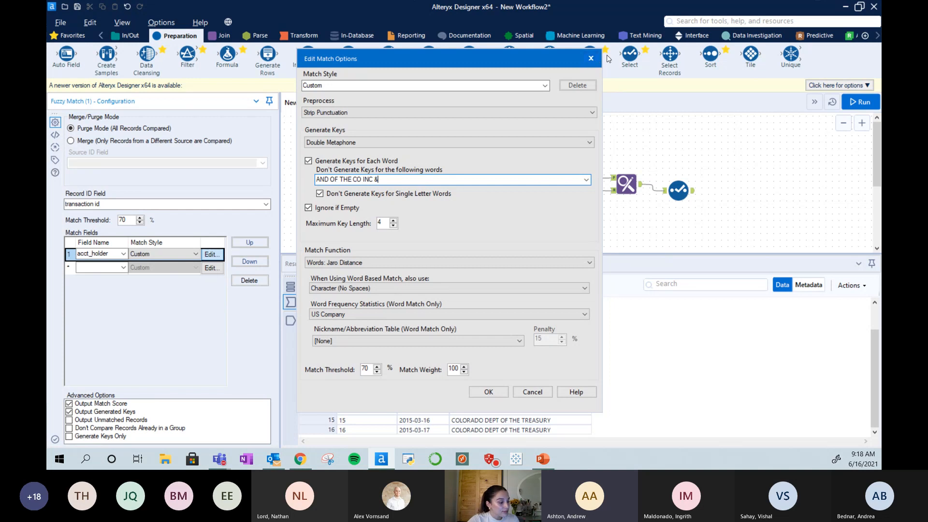
left_click(590, 58)
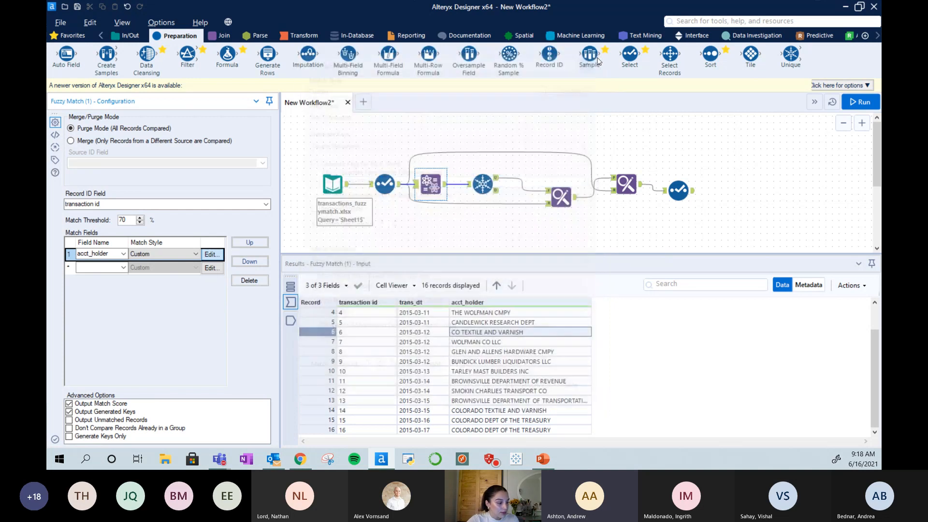
Switch the Fuzzy Match results from its input records to its output to inspect the matched ids and keys.
left_click(445, 185)
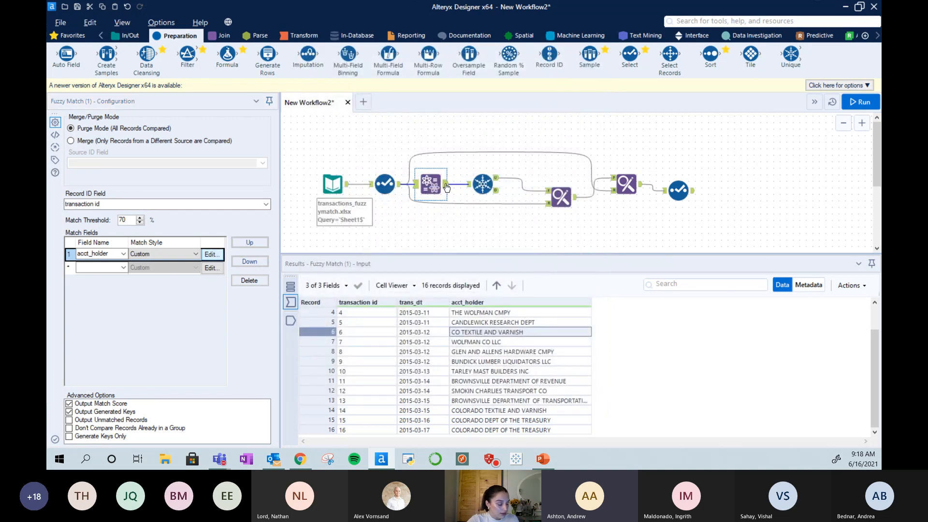
left_click(417, 184)
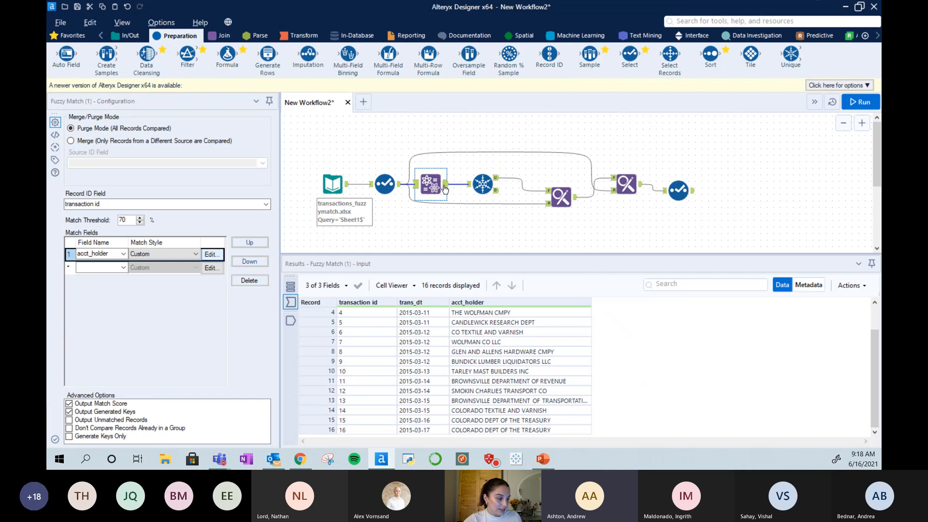
left_click(445, 187)
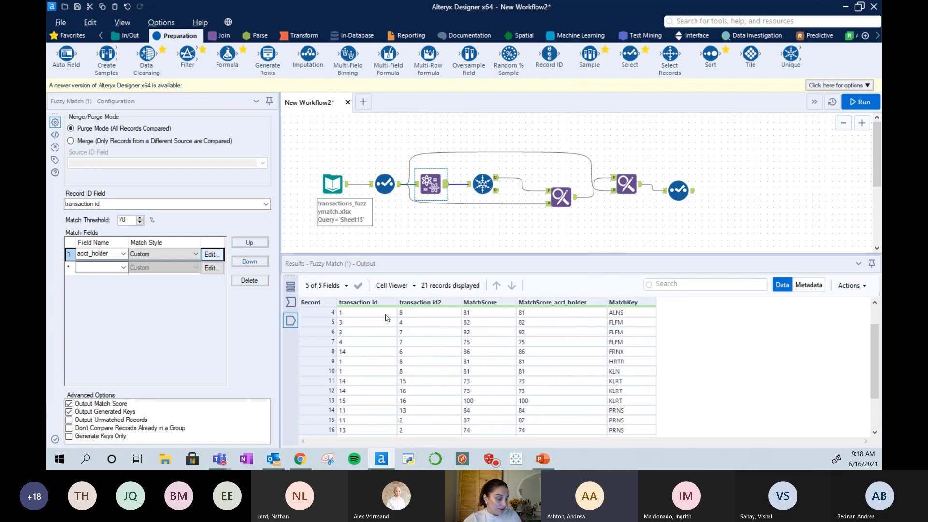
Examine the MatchKey values in the final Select output, comparing key ALFM with the WOLFMAN CO names.
left_click(679, 191)
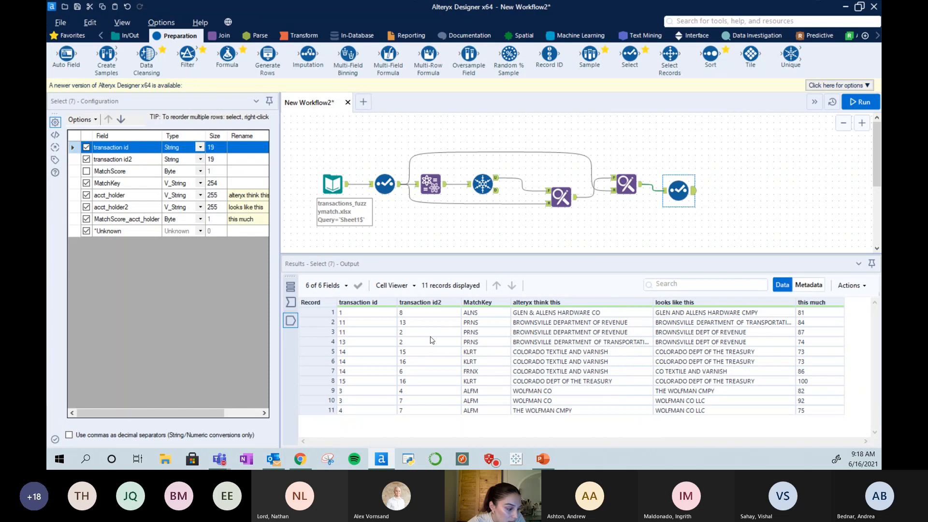
left_click(480, 316)
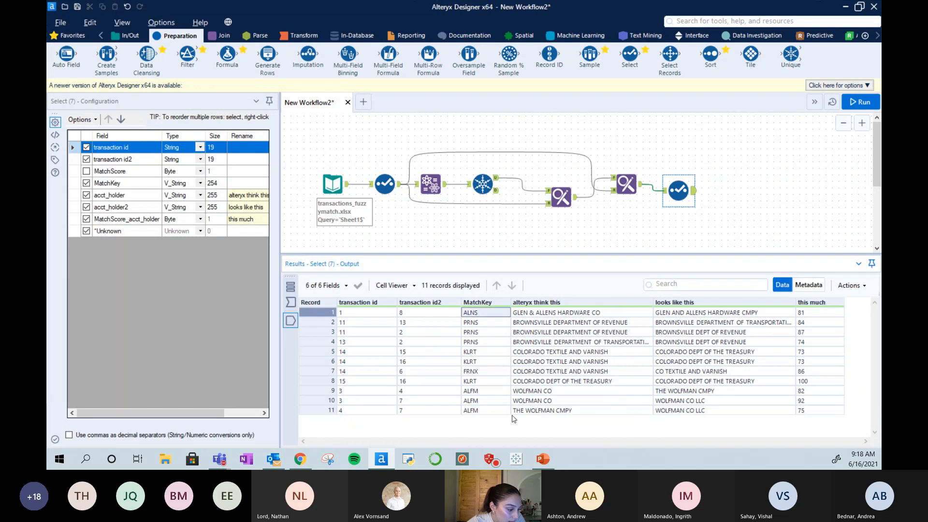
left_click(479, 400)
left_click(471, 392)
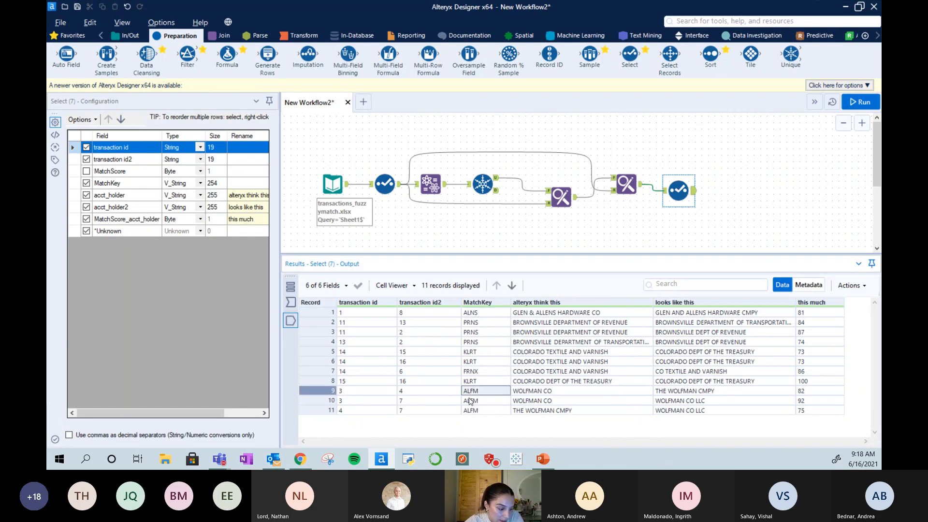
left_click(536, 392)
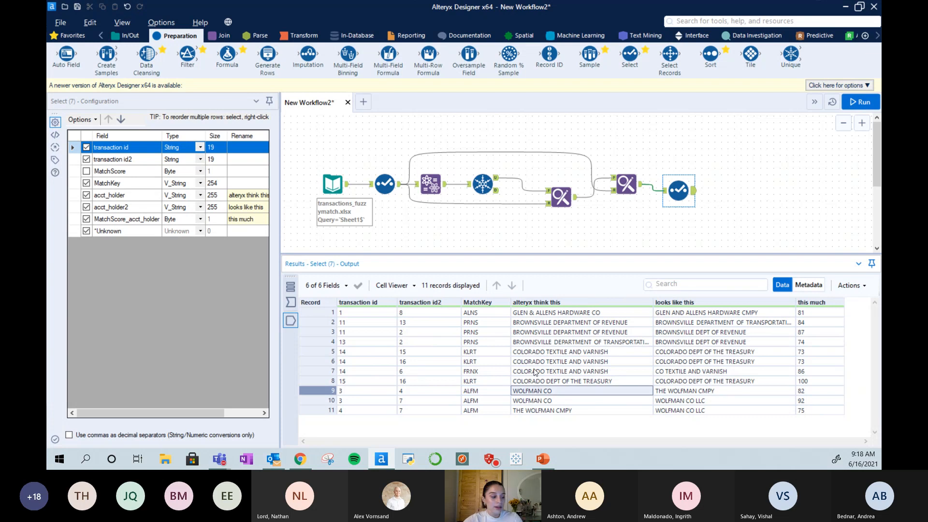
left_click(479, 392)
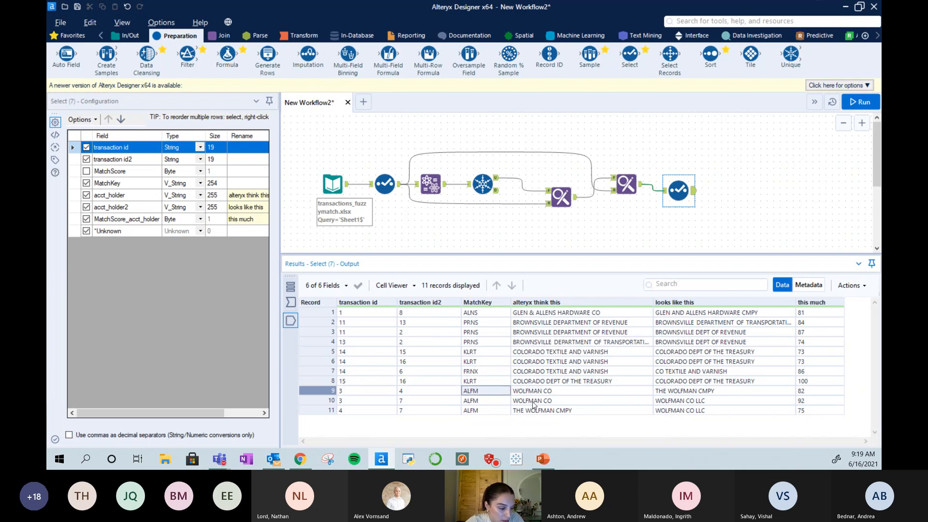
left_click(534, 404)
left_click(538, 392)
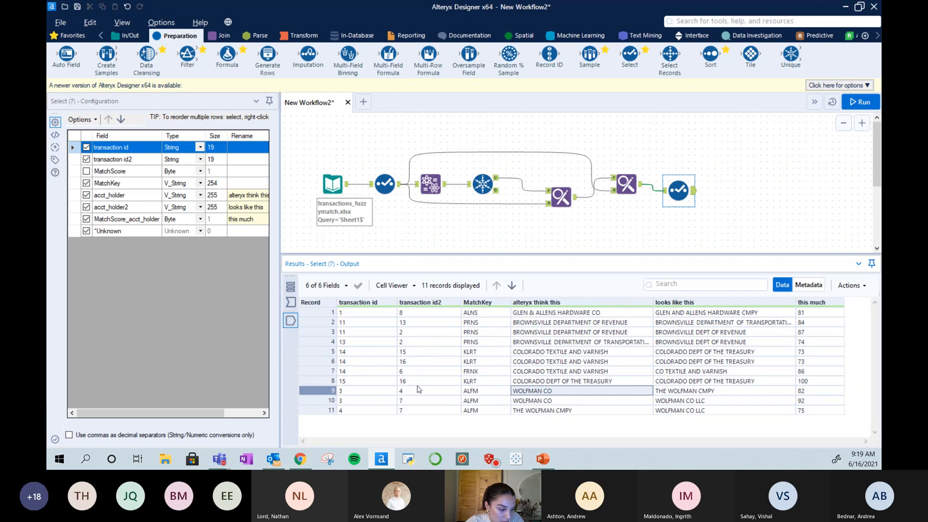
left_click(467, 393)
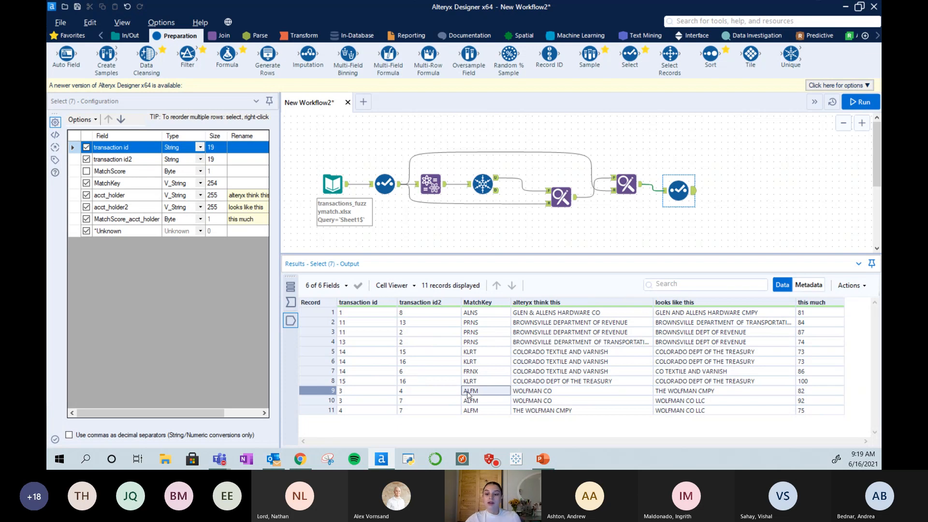
Compare the transaction id and transaction id2 pairings of the three Wolfman records in the final Select output.
left_click(350, 400)
left_click(344, 391)
left_click(344, 400)
left_click(349, 412)
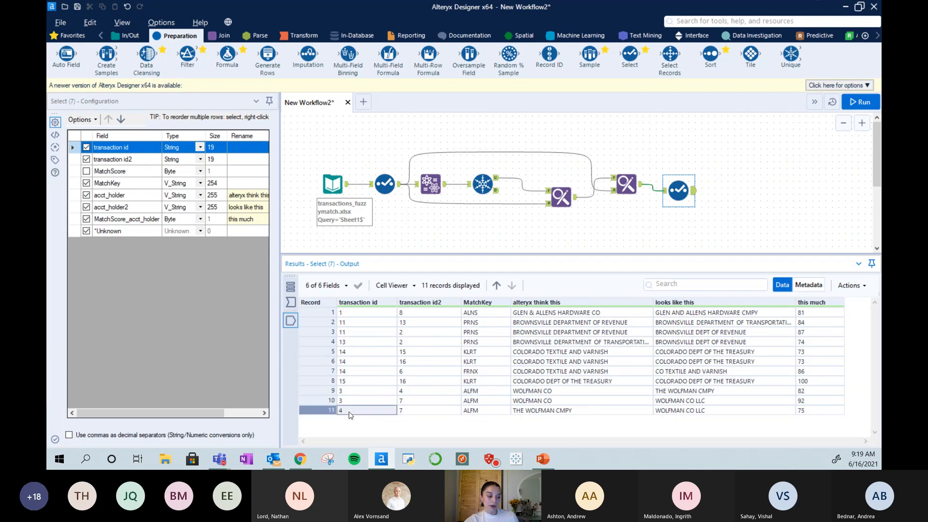
left_click(414, 402)
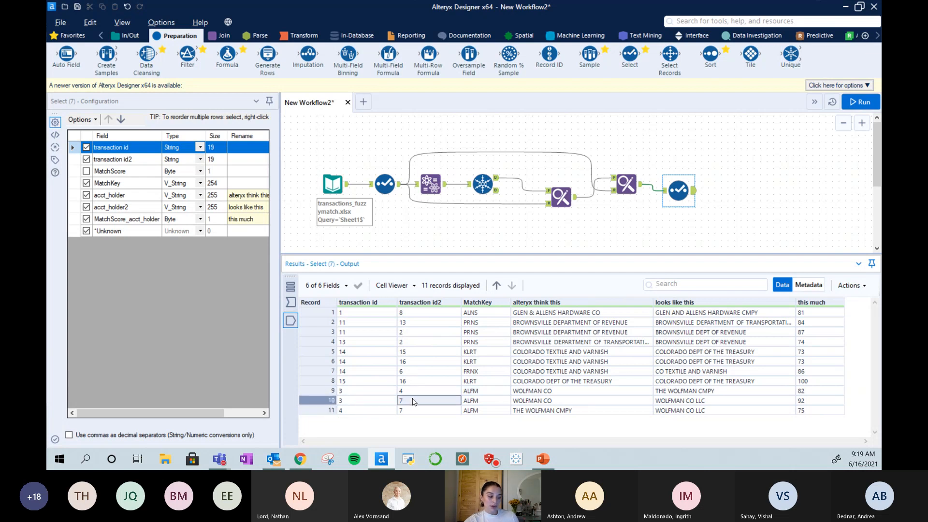
left_click(412, 412)
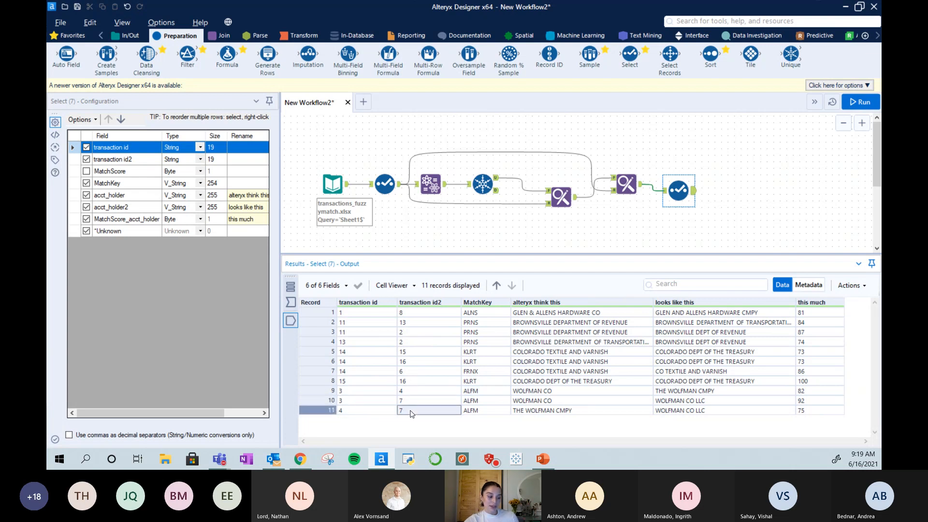
Trace the transaction ids and MatchKey values across the three Wolfman records in the final Select output.
left_click(522, 393)
left_click(526, 402)
left_click(532, 413)
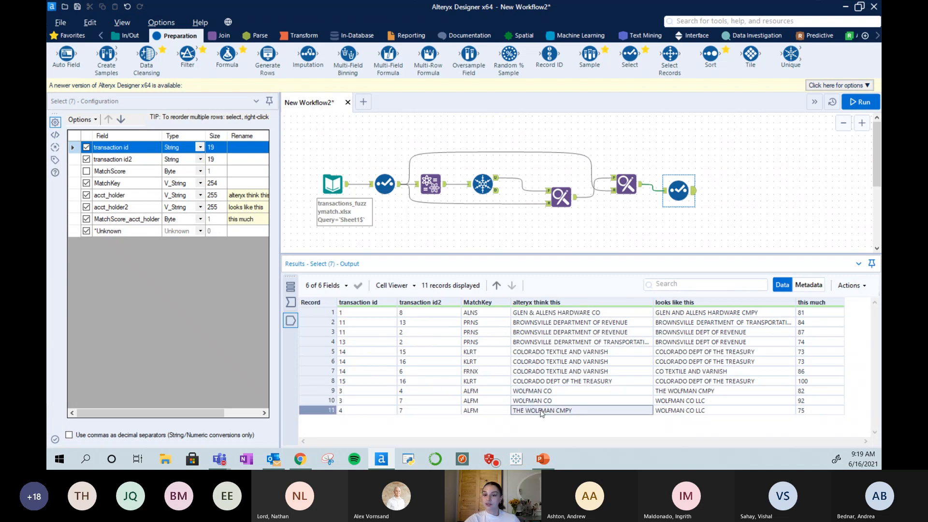
left_click(347, 390)
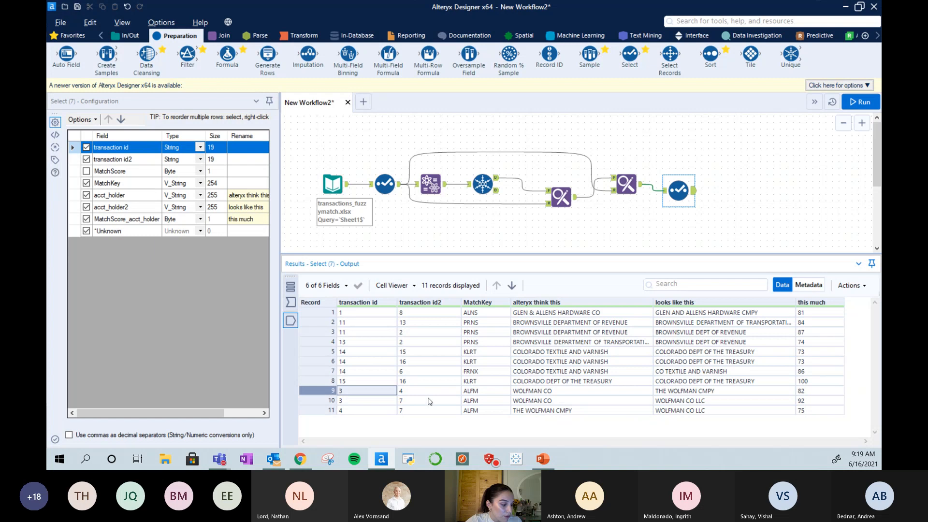
left_click(429, 400)
left_click(438, 389)
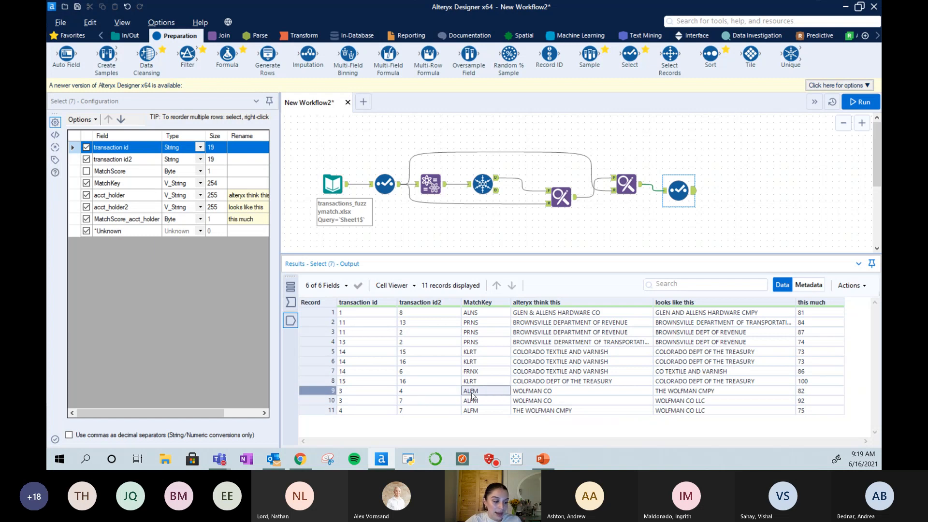
left_click(370, 400)
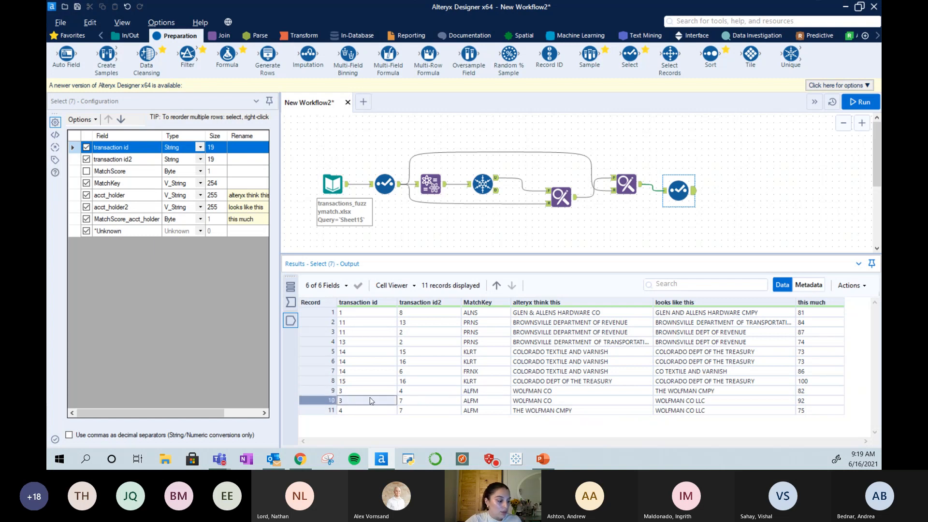
left_click(410, 402)
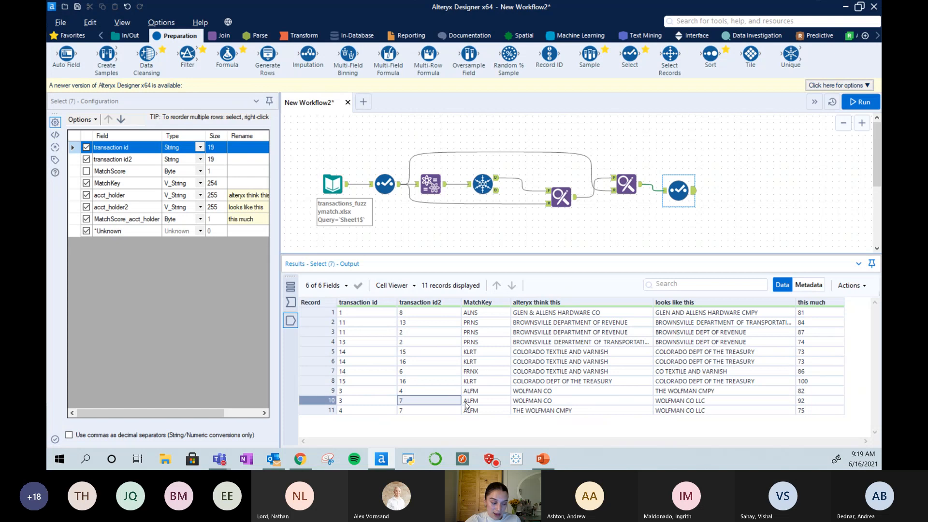
left_click(479, 403)
left_click(353, 412)
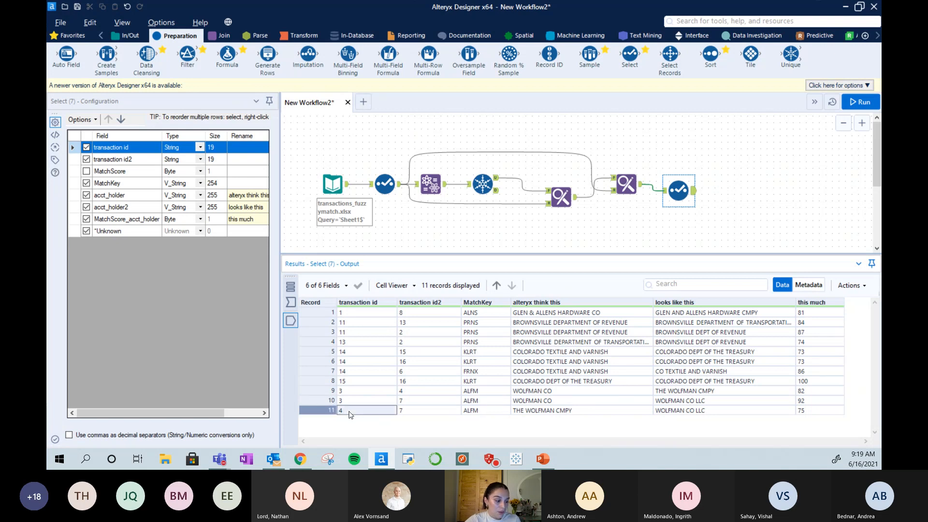
left_click(417, 413)
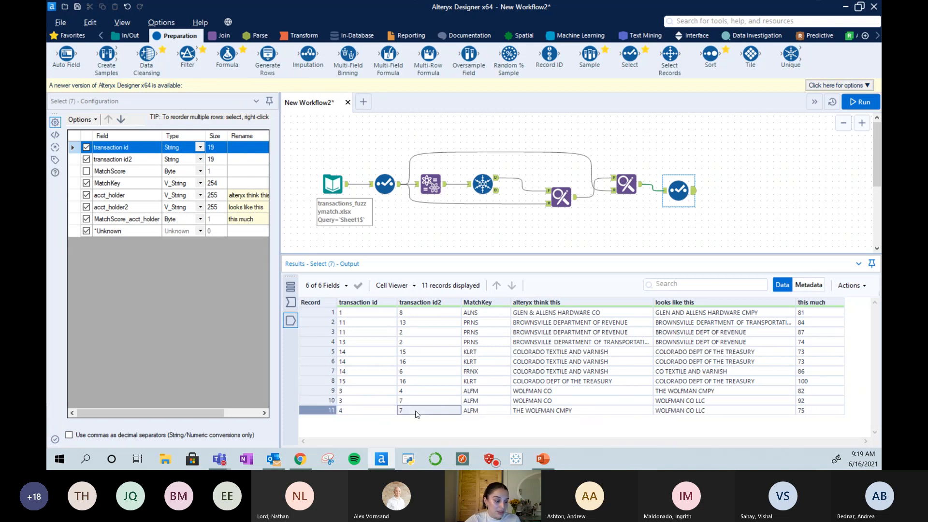
left_click(479, 412)
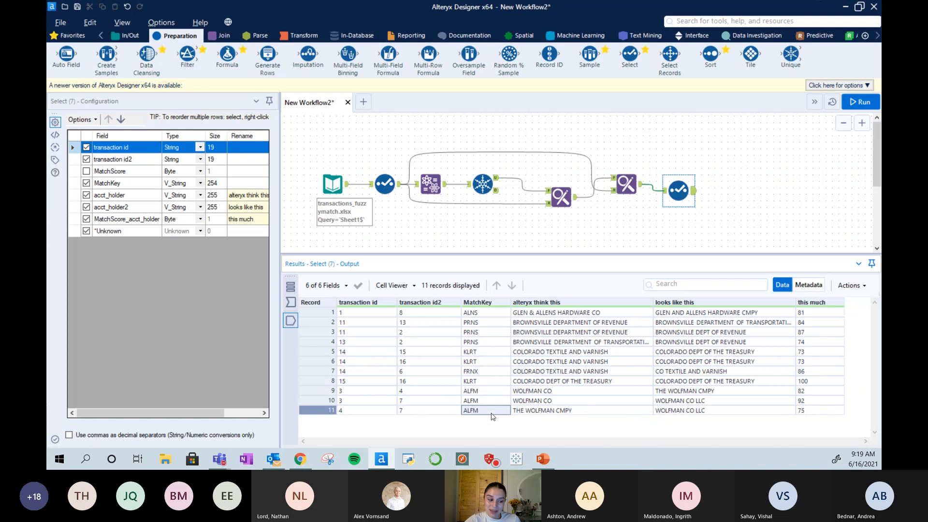
Compare the paired Wolfman names in the final Select output, and check the match keys of the Brownsville records.
left_click_drag(537, 392, 572, 412)
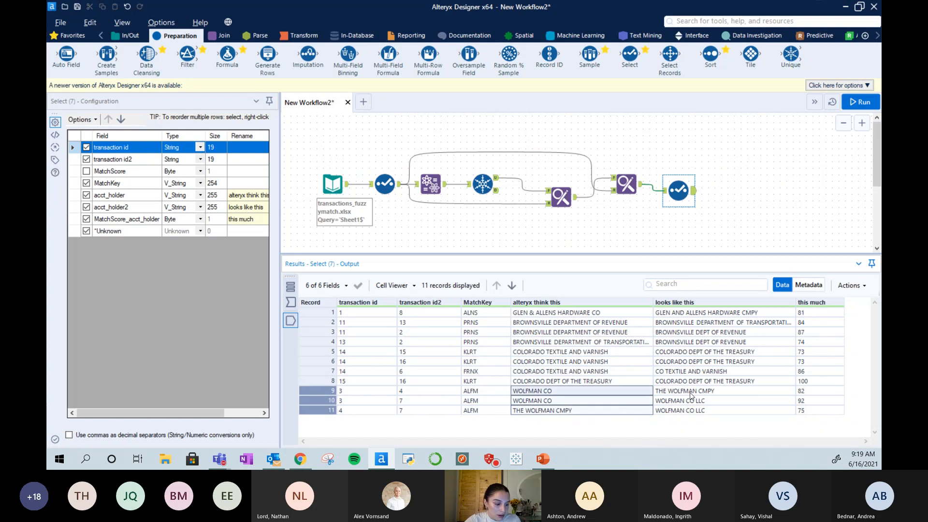
left_click(580, 402)
left_click(663, 401)
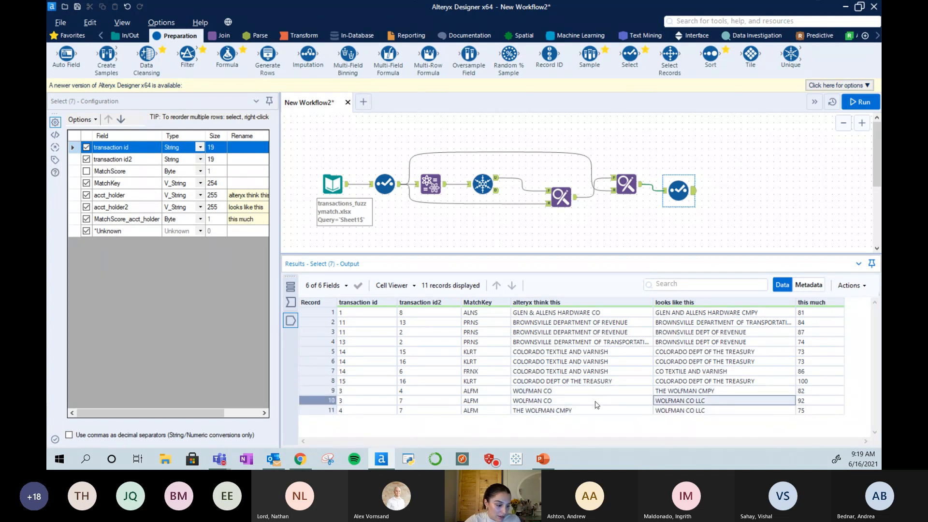
key("Up")
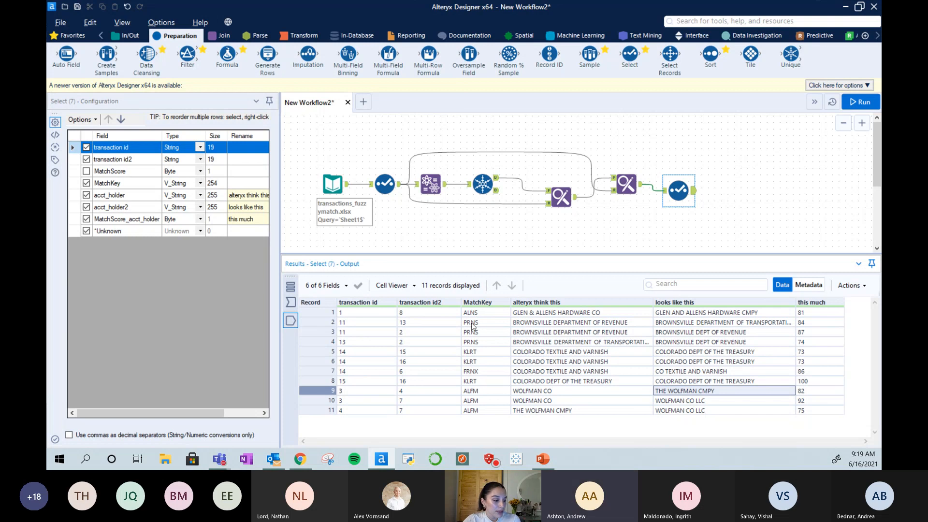
left_click_drag(472, 323, 473, 343)
left_click(483, 344)
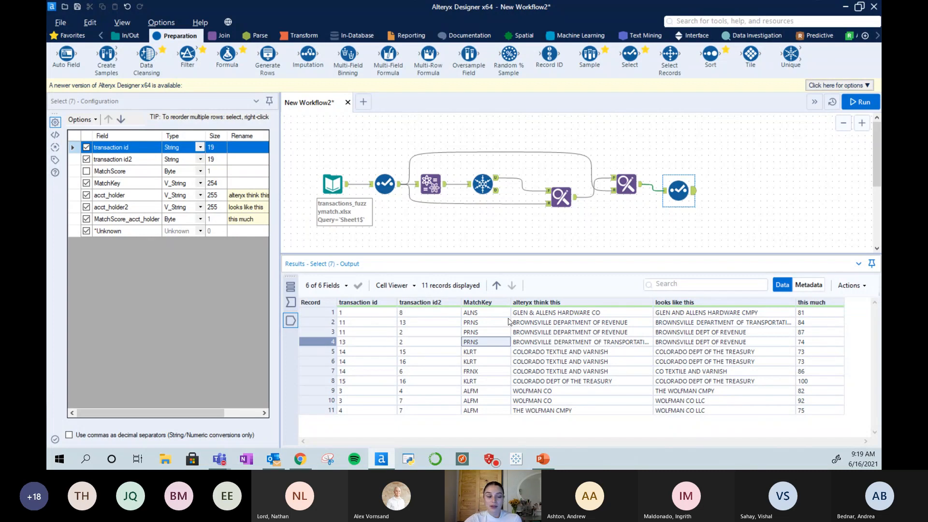
Set the Fuzzy Match tool to also output unmatched records and rerun the workflow.
left_click(430, 183)
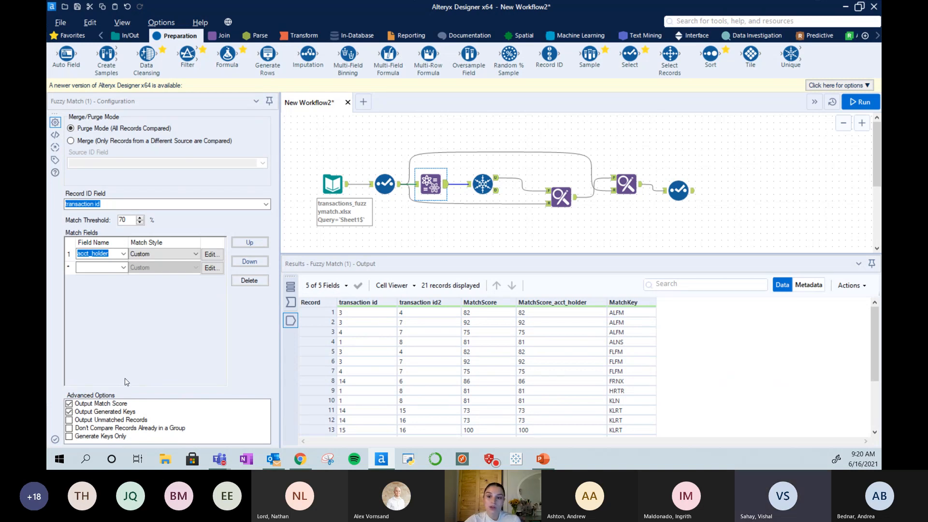
left_click(69, 419)
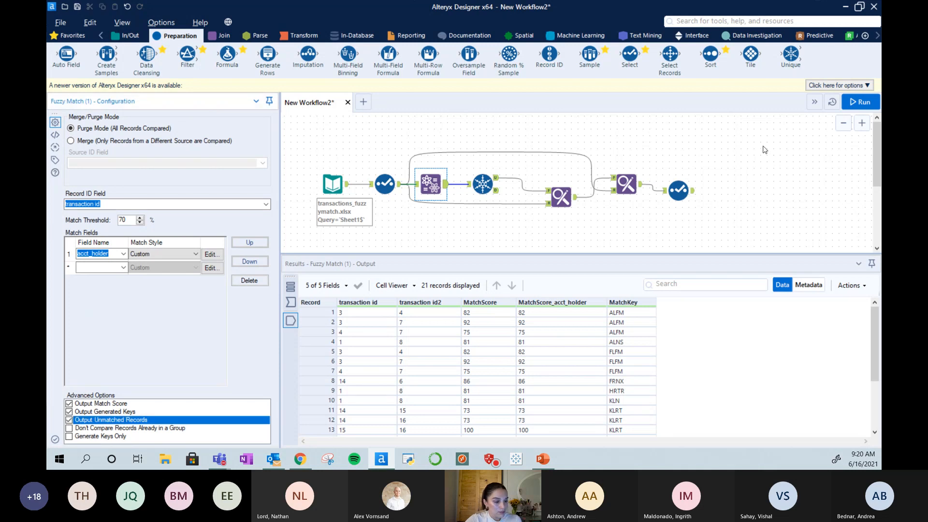
left_click(860, 103)
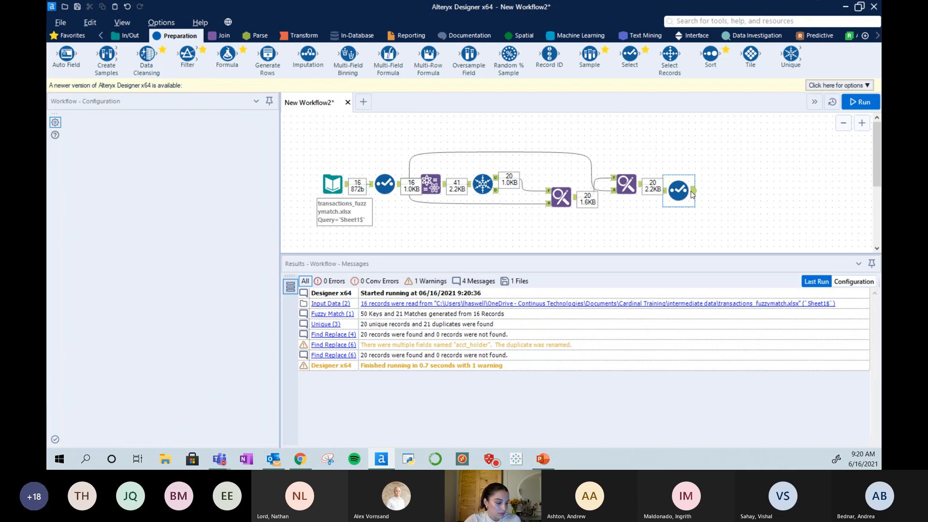
Examine the ids, names and scores of the unmatched records in the final Select output, starting with TARLEY MAST BUILDERS INC.
left_click(685, 193)
left_click(804, 322)
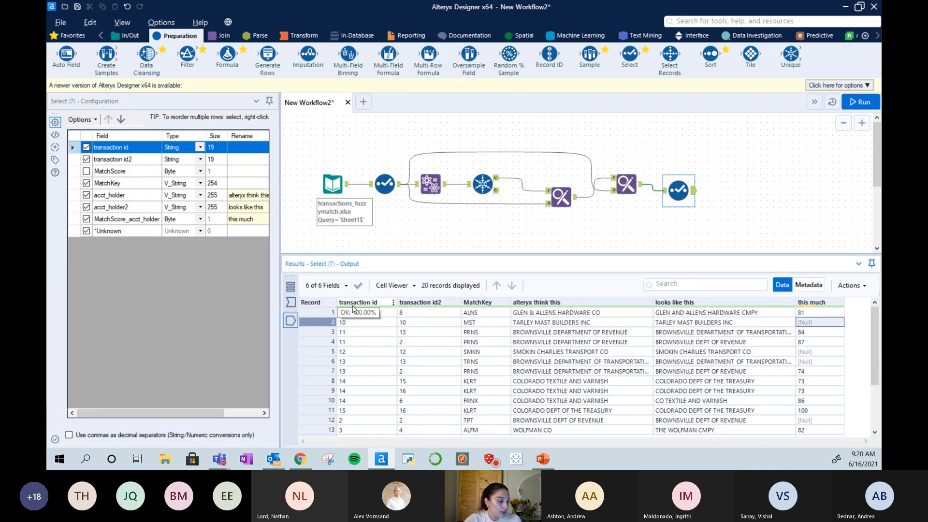
left_click(360, 324)
left_click(407, 324)
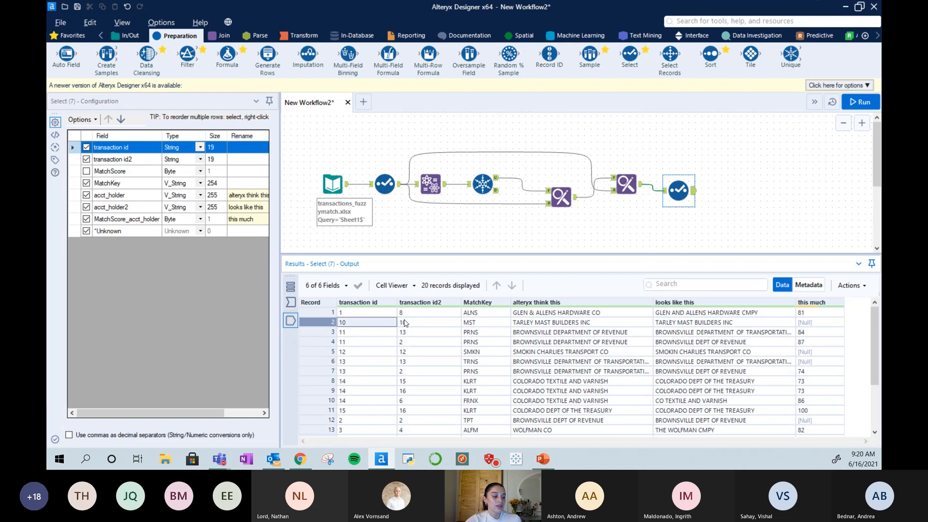
left_click(820, 322)
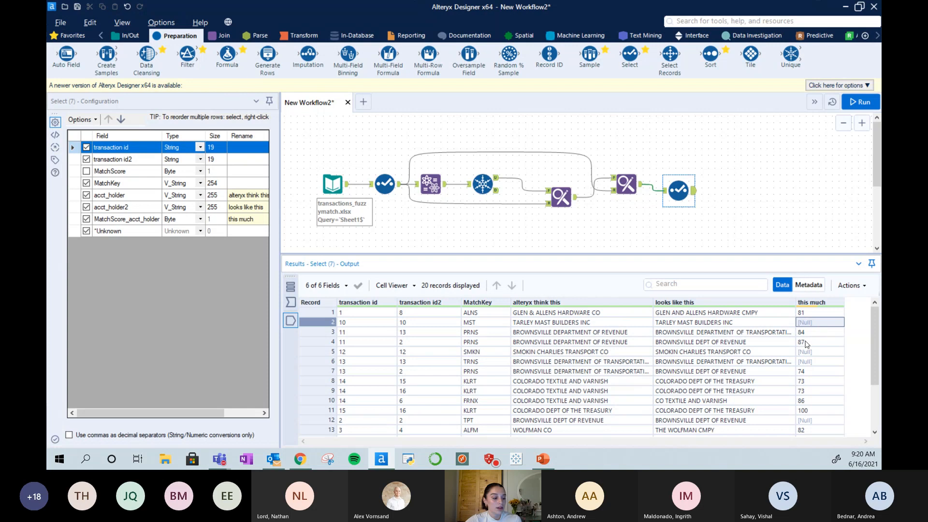
left_click(616, 323)
double_click(616, 323)
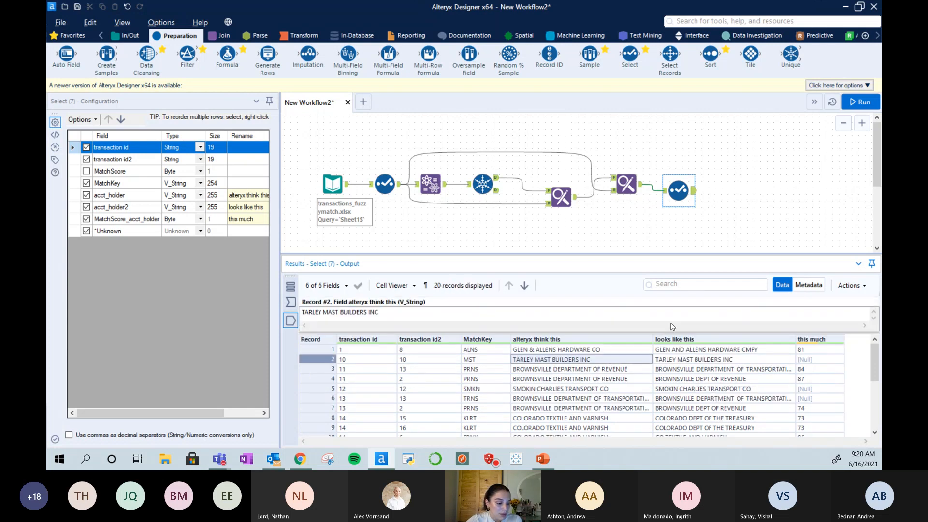
left_click(665, 362)
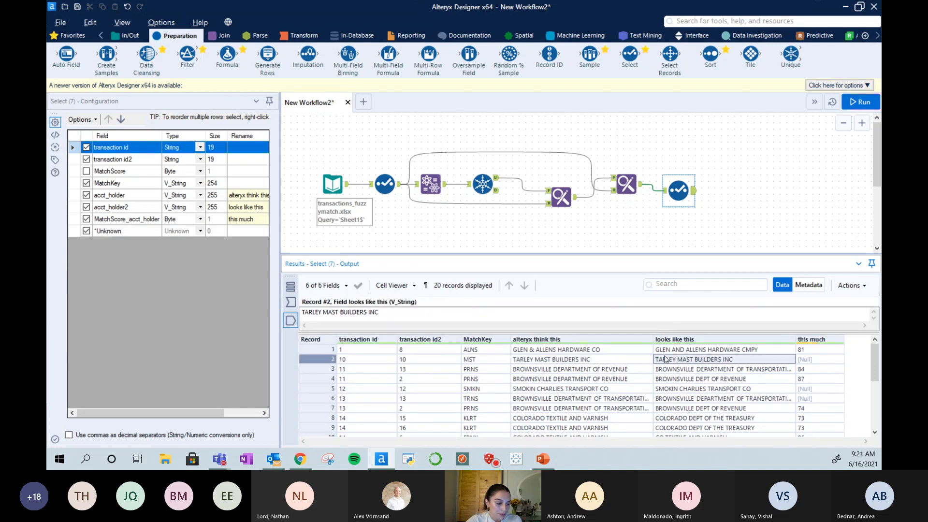
scroll(782, 373, "down", 4)
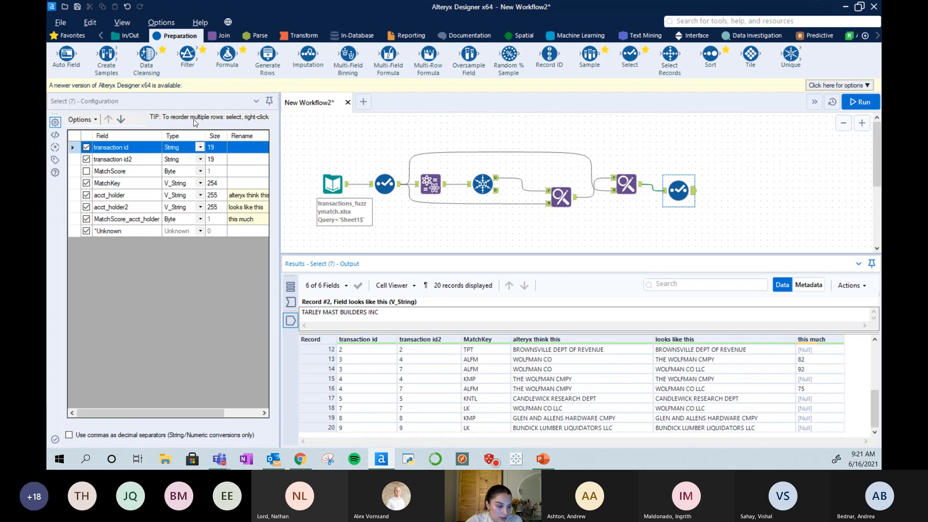
Add a Filter after the final Select tool with the custom expression isnull([this much]) and run the workflow.
left_click_drag(188, 55, 730, 187)
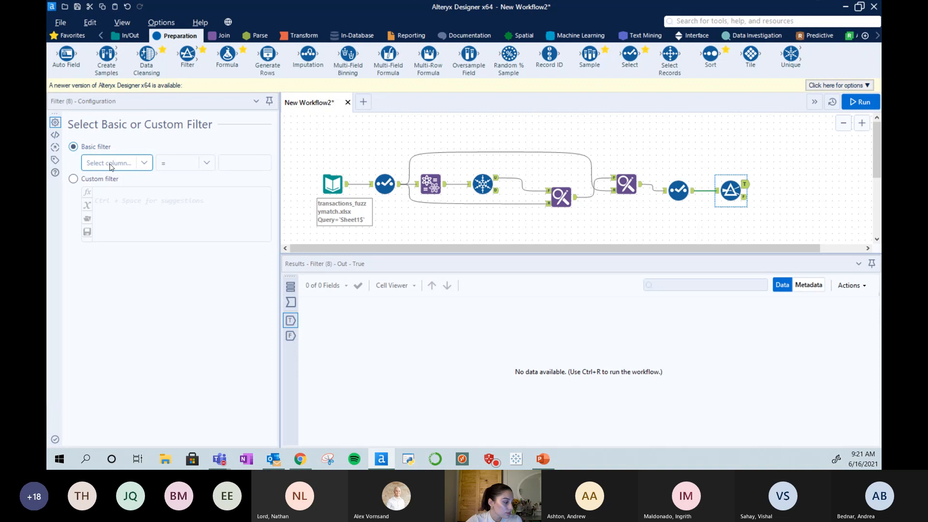
left_click(99, 163)
left_click(111, 233)
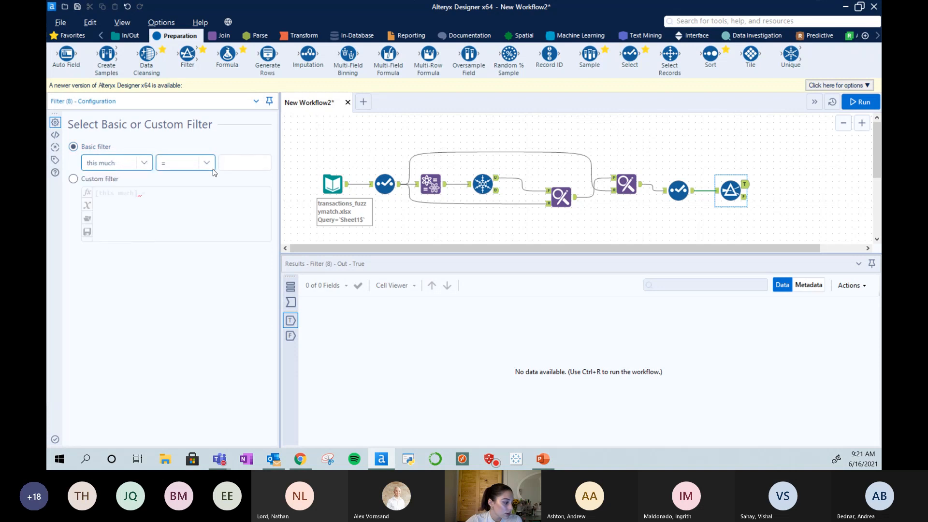
left_click(73, 178)
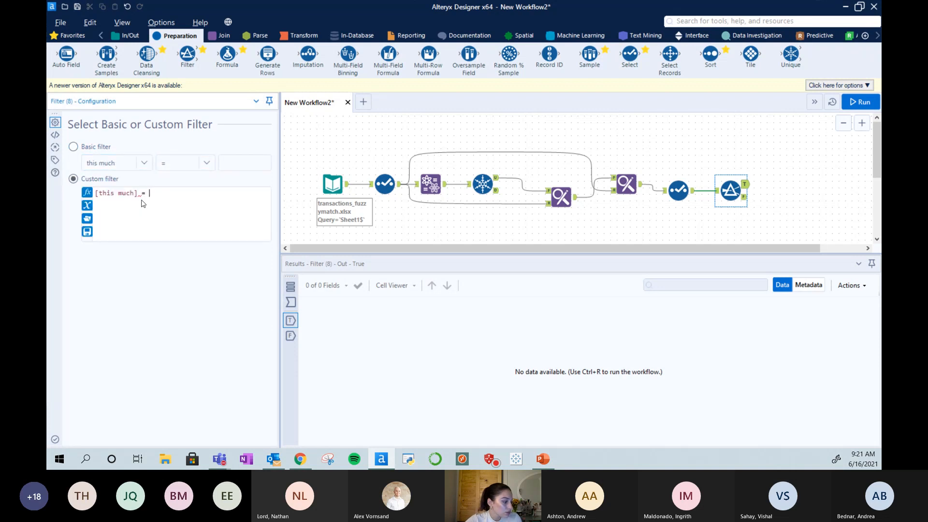
left_click_drag(149, 193, 96, 194)
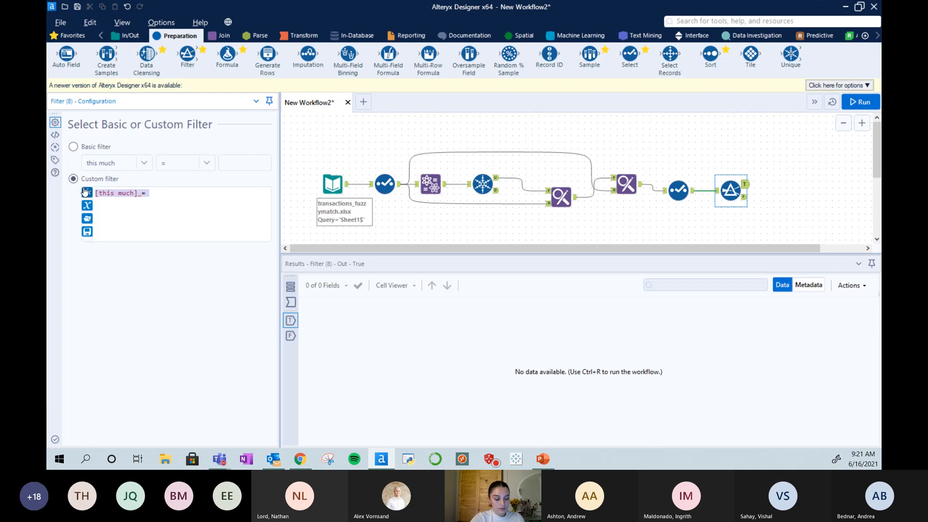
type("isnull([")
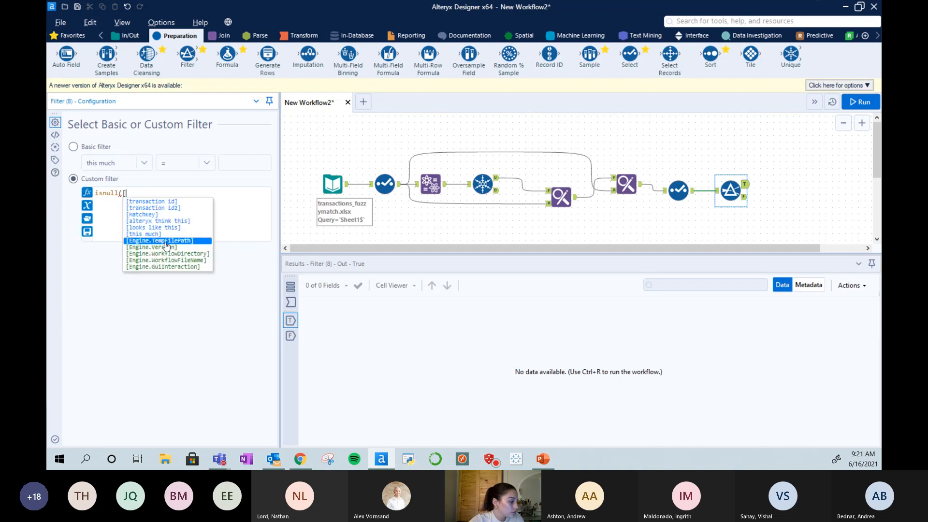
left_click(164, 234)
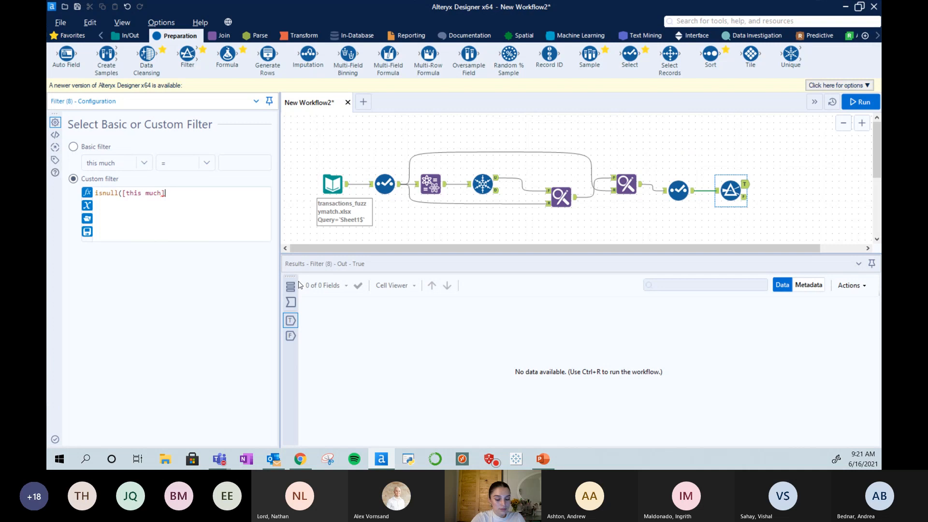
type(")")
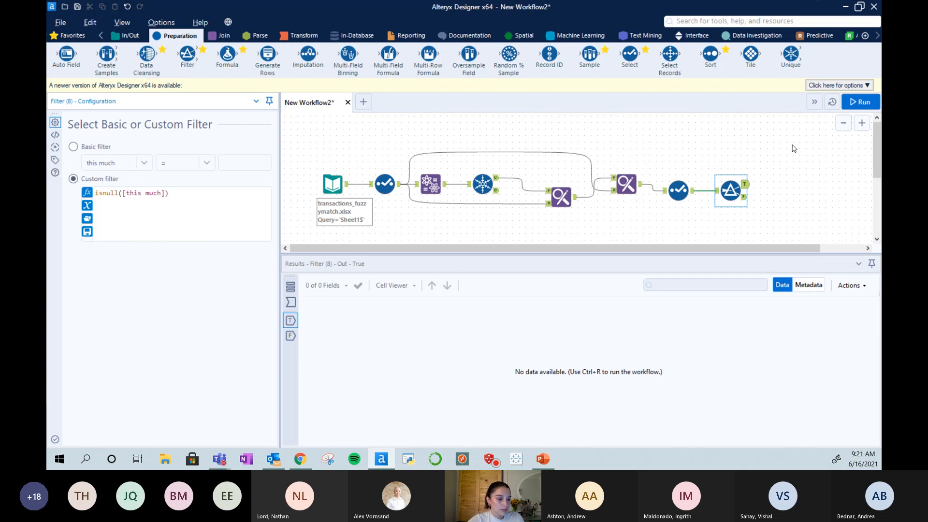
left_click(870, 103)
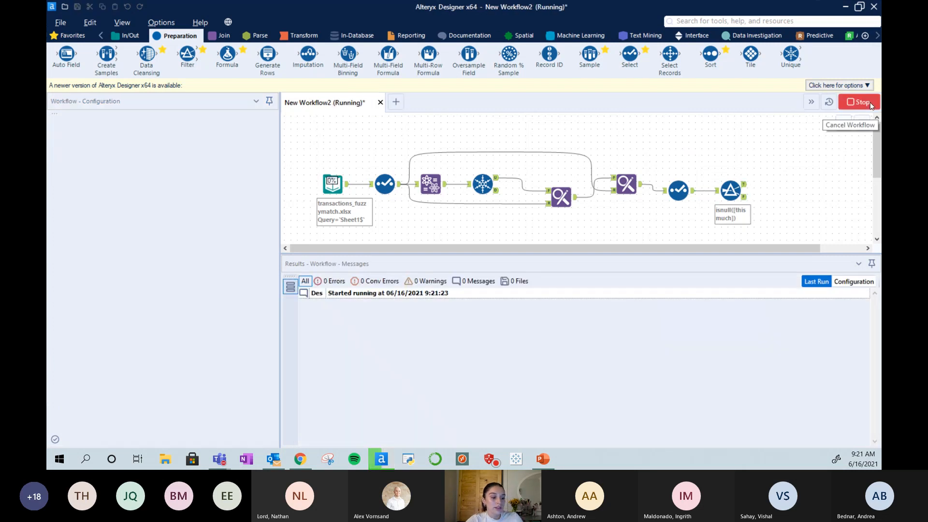
Examine the names and match keys in the Filter's True output, including the Brownsville, Wolfman and Glen and Allens records.
left_click(742, 187)
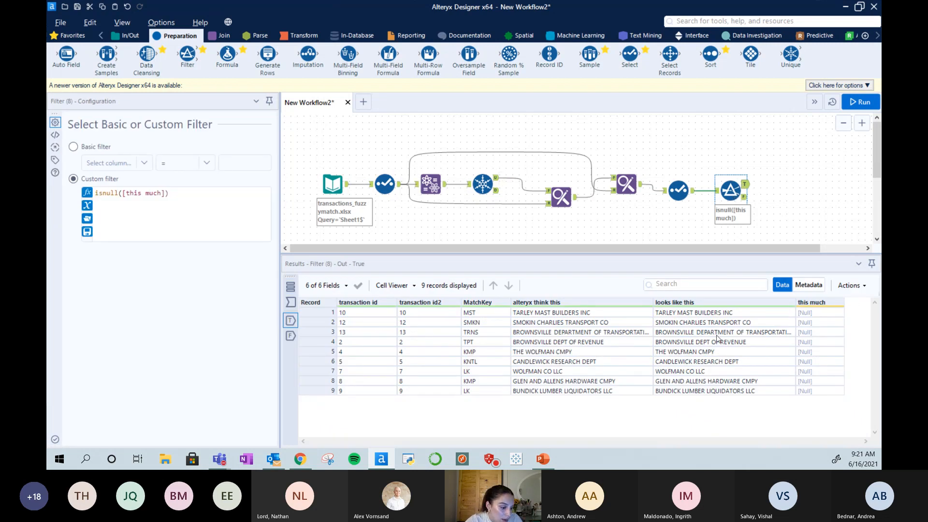
left_click(795, 333)
left_click(630, 334)
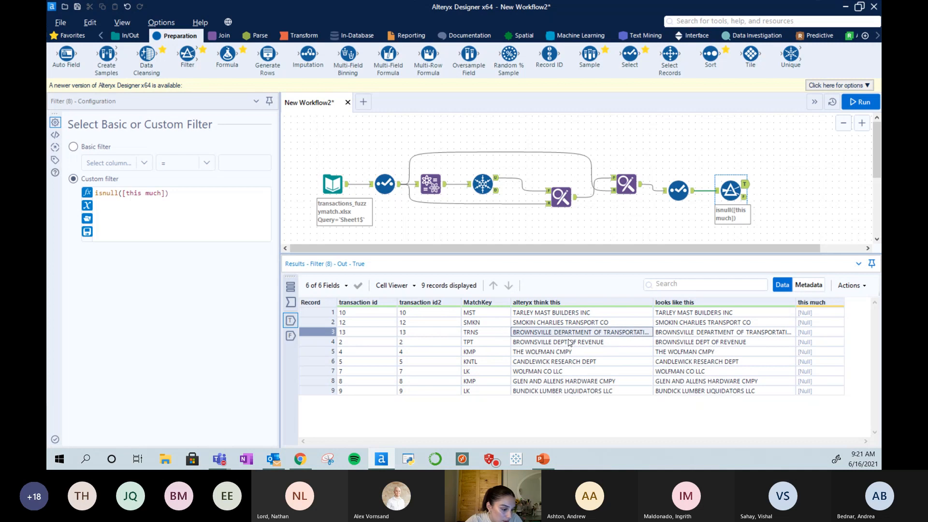
left_click(666, 354)
left_click(546, 354)
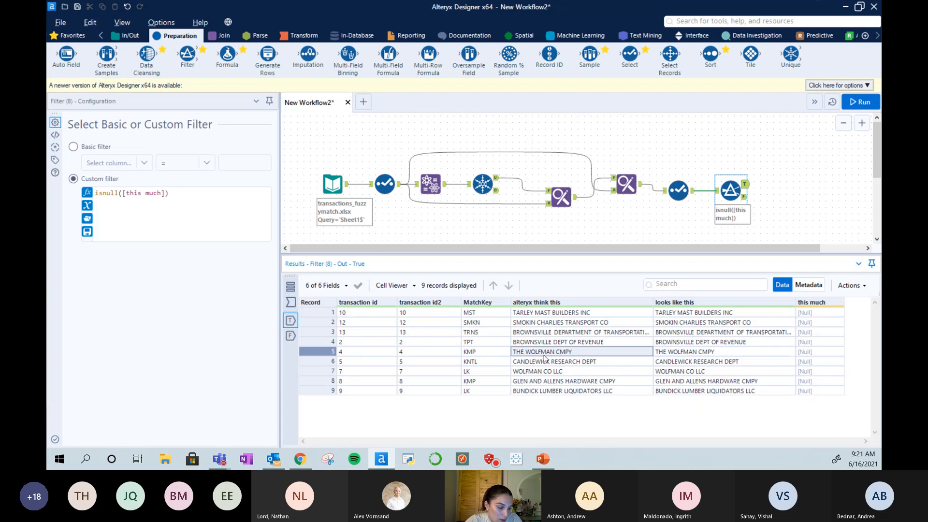
left_click(824, 352)
left_click(545, 363)
left_click(531, 353)
left_click(482, 352)
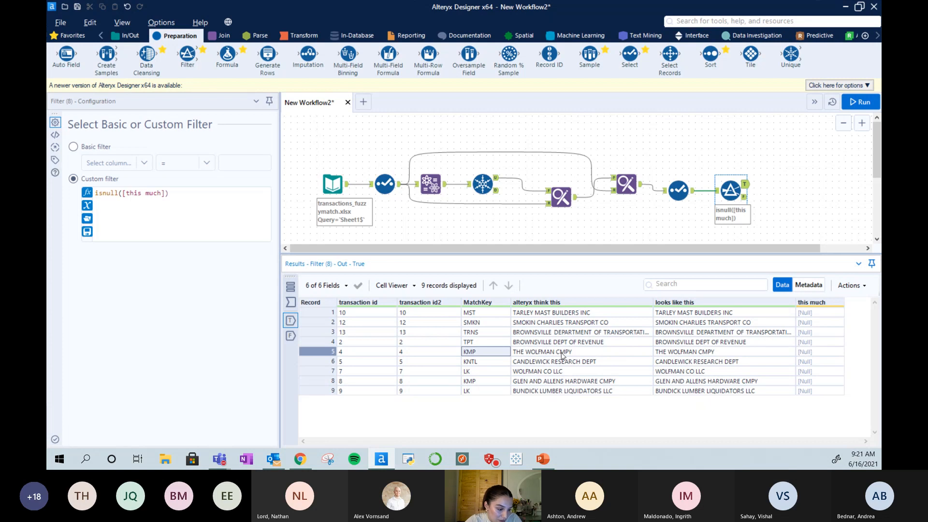
left_click(535, 375)
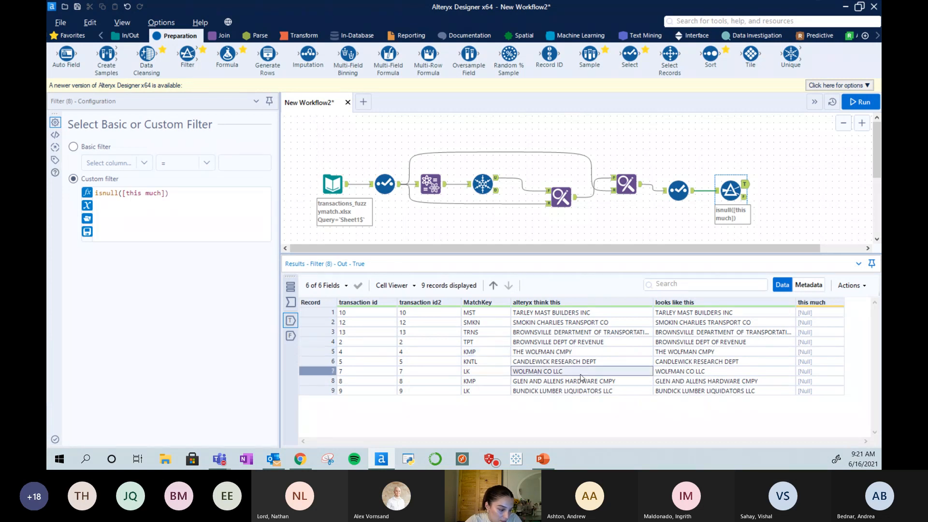
left_click(665, 377)
left_click(732, 382)
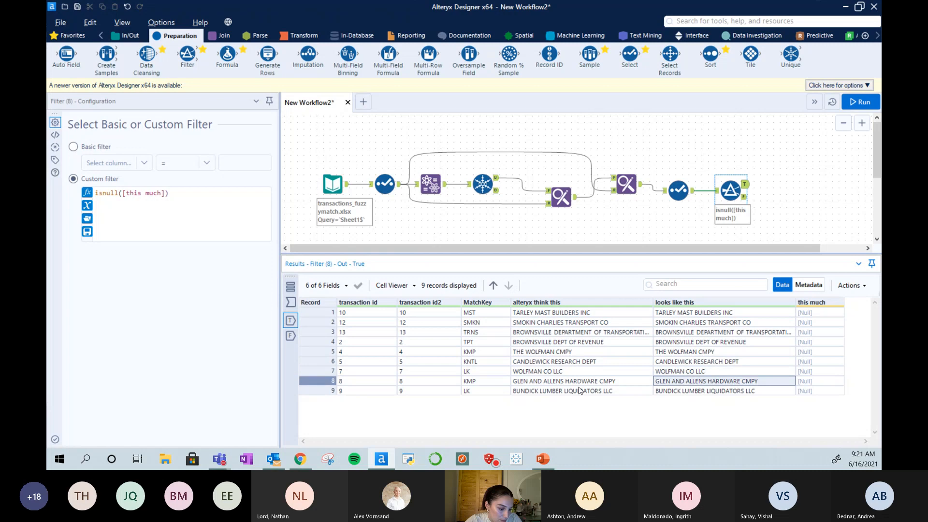
Remove the isnull([this much]) Filter tool from the end of the workflow.
left_click(582, 382)
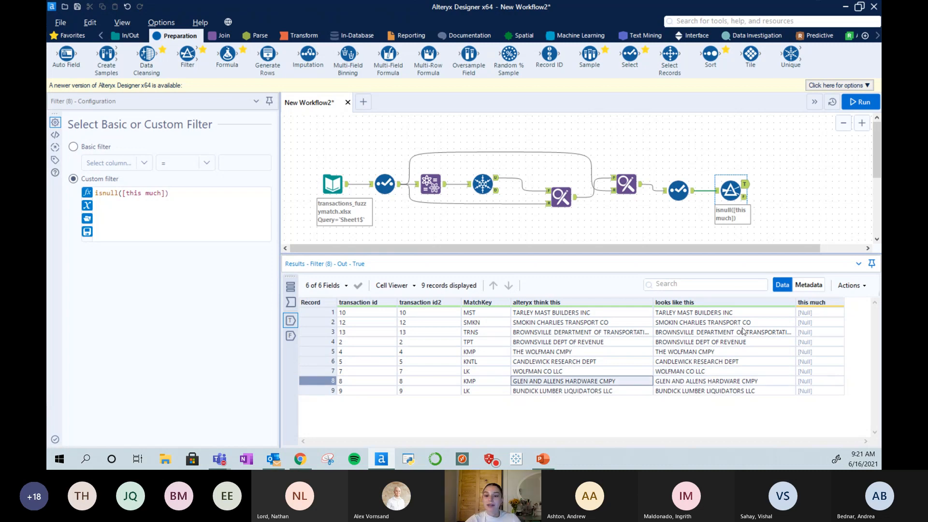
right_click(730, 189)
left_click(739, 219)
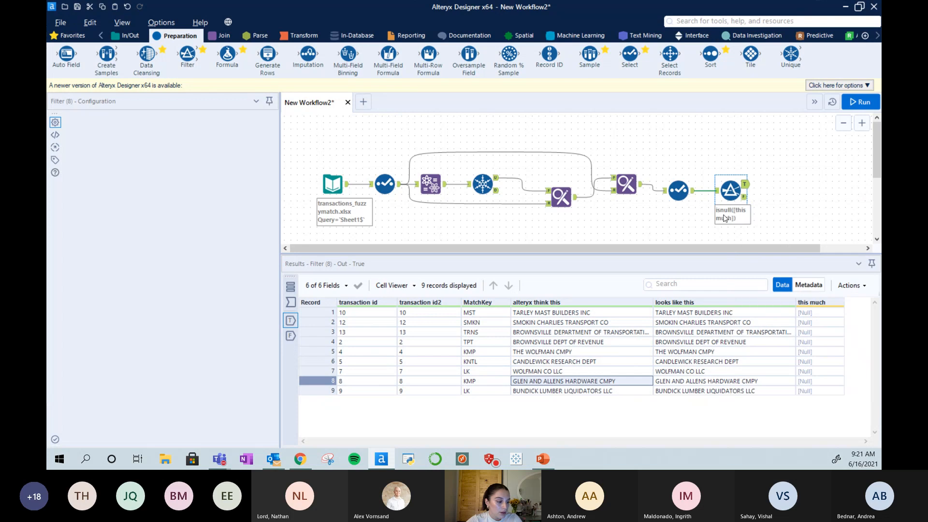
Turn off the output of unmatched records in the Fuzzy Match tool and rerun the workflow.
left_click(431, 184)
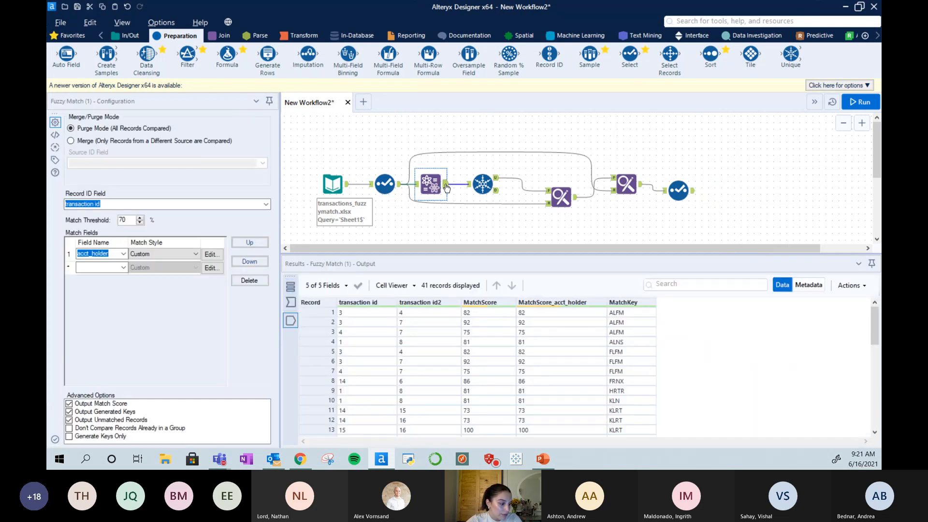
left_click(482, 184)
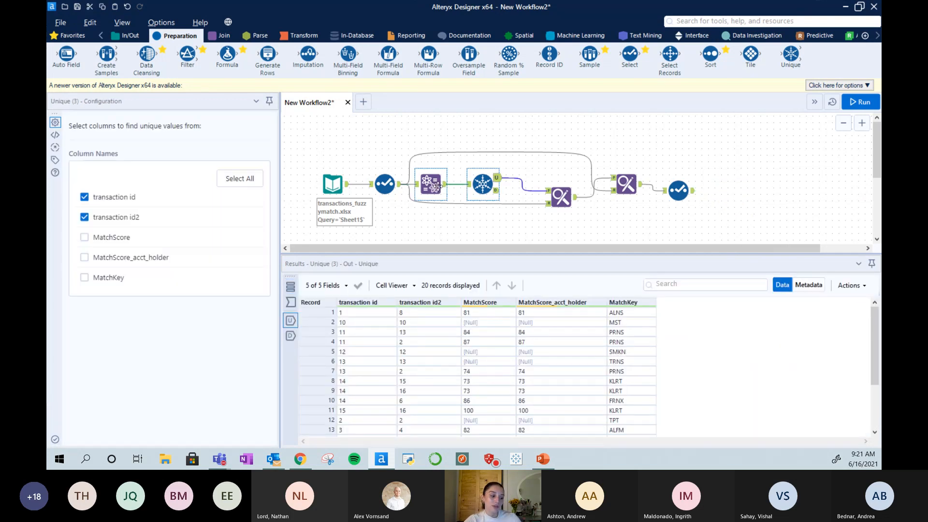
left_click(430, 184)
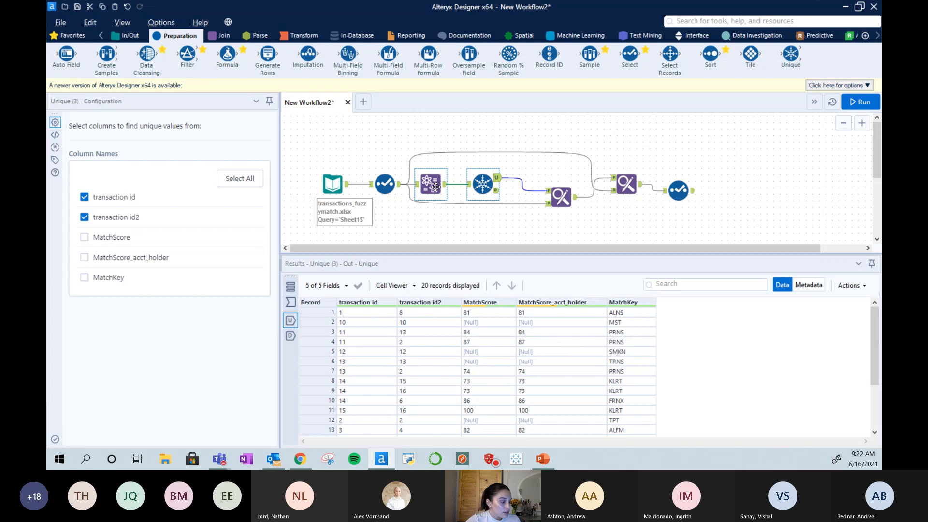
left_click(69, 420)
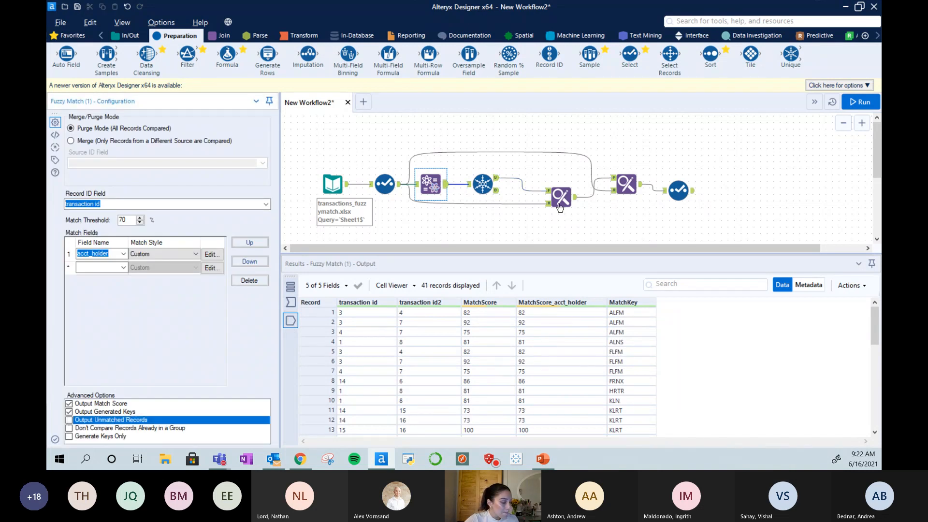
left_click(850, 102)
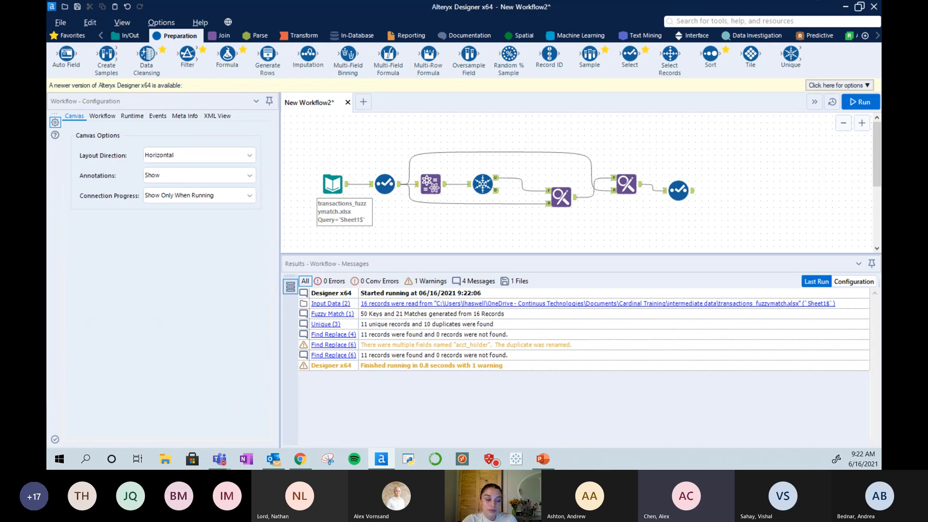
Review the acct_holder match styles and Custom match options in the Fuzzy Match tool, including key generation, match function, threshold and weight.
left_click(431, 193)
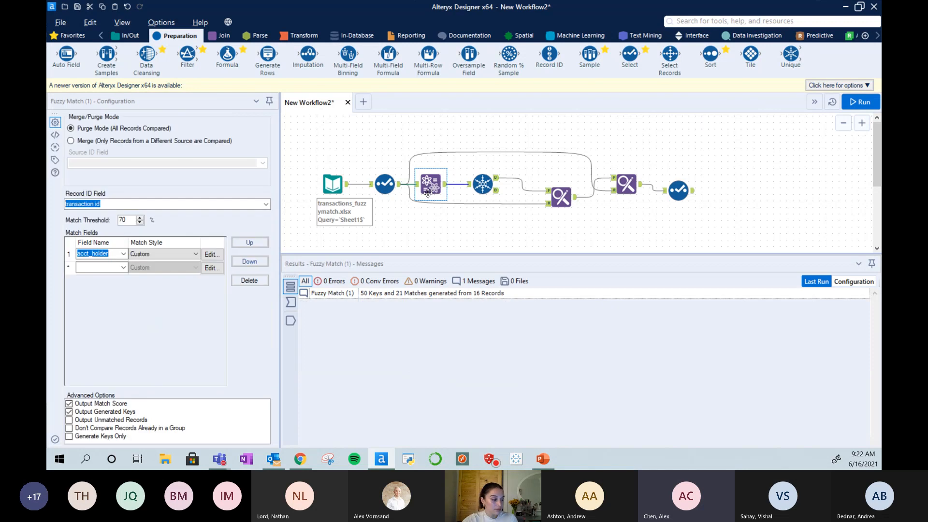
left_click(218, 256)
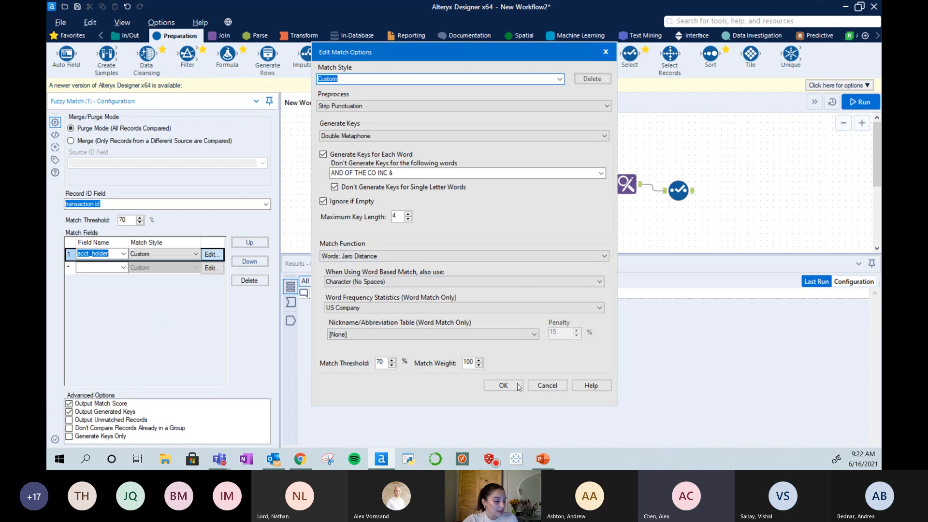
left_click(489, 389)
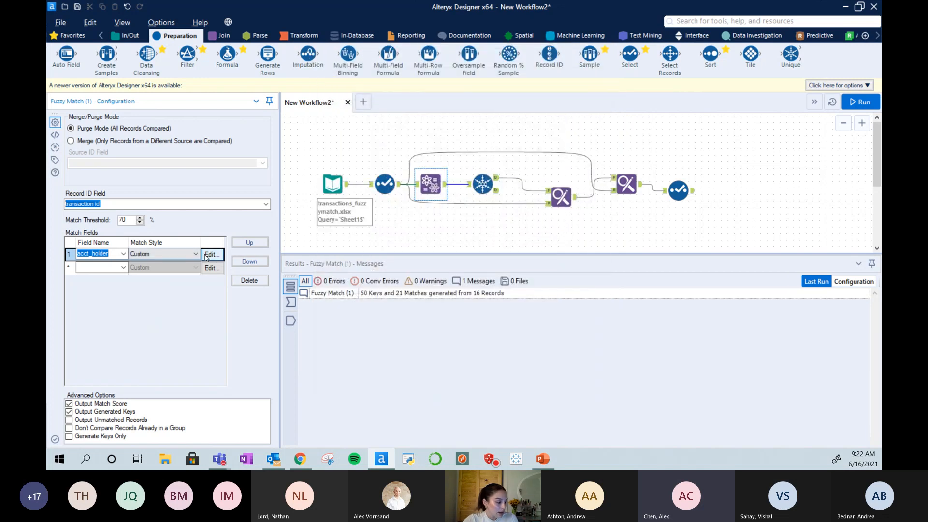
left_click(211, 254)
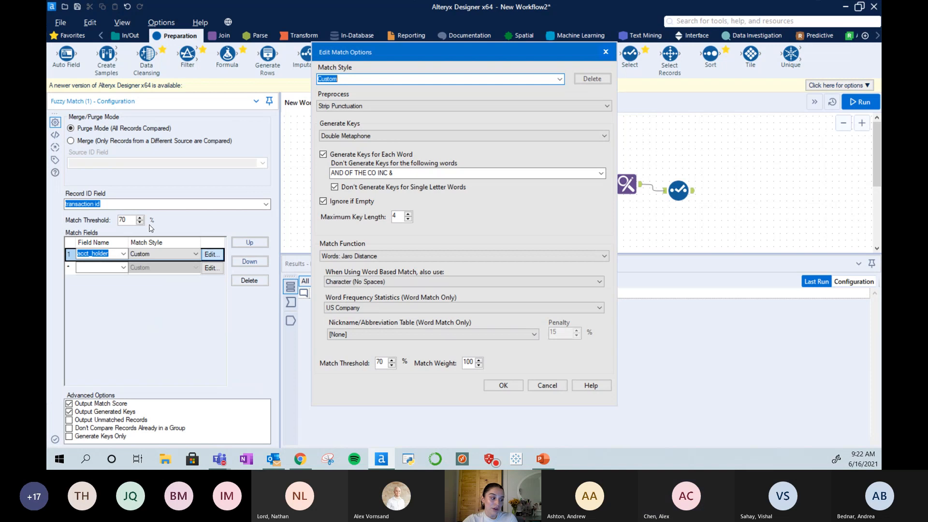
left_click(503, 386)
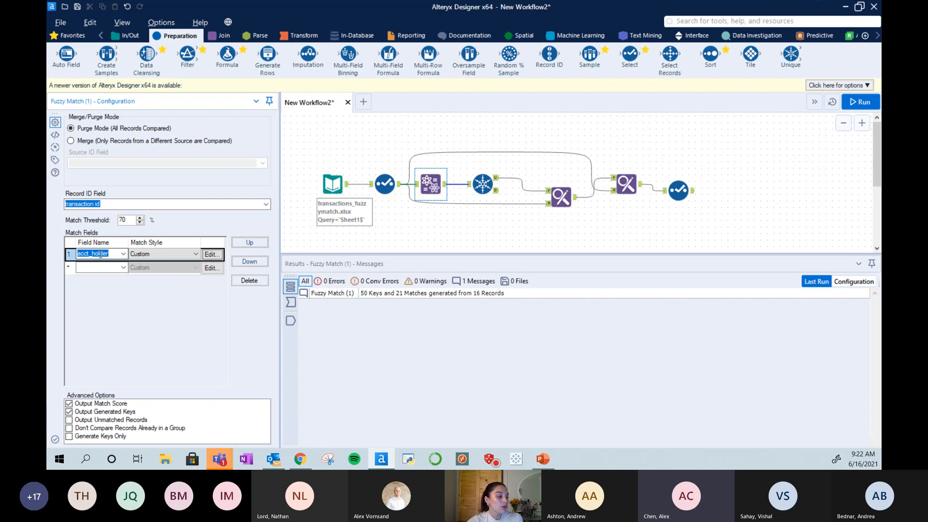
left_click(164, 255)
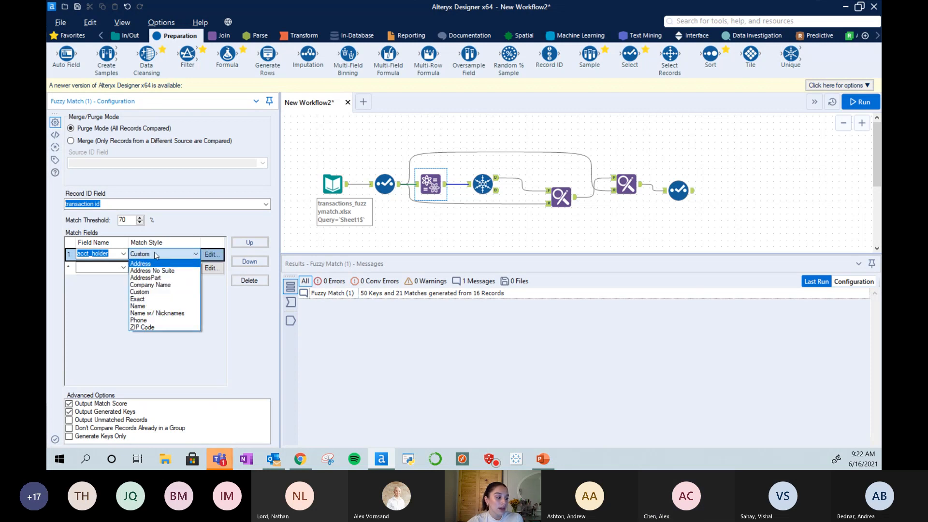
left_click(154, 252)
left_click(212, 254)
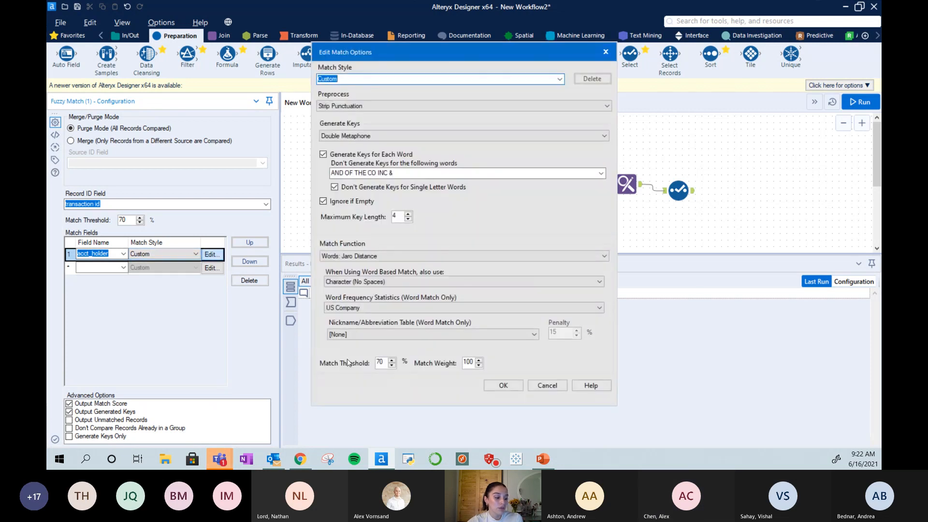
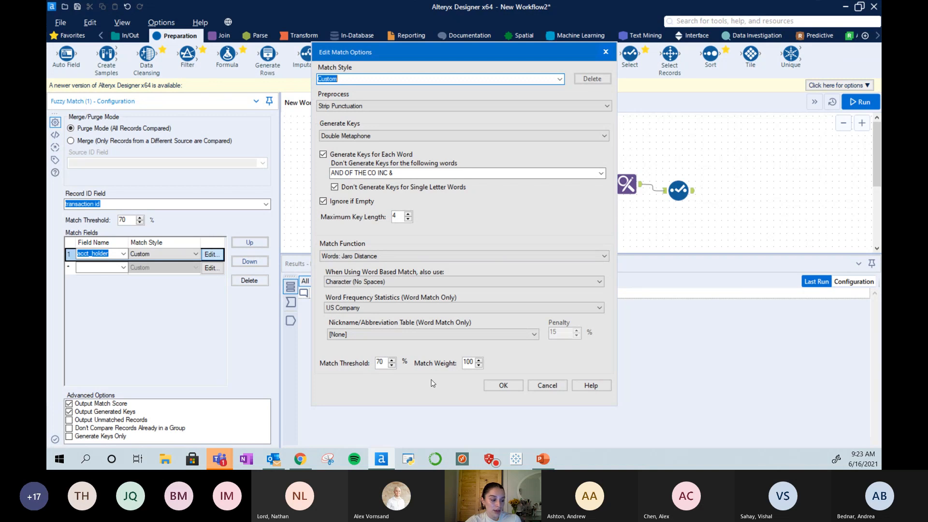
left_click(502, 385)
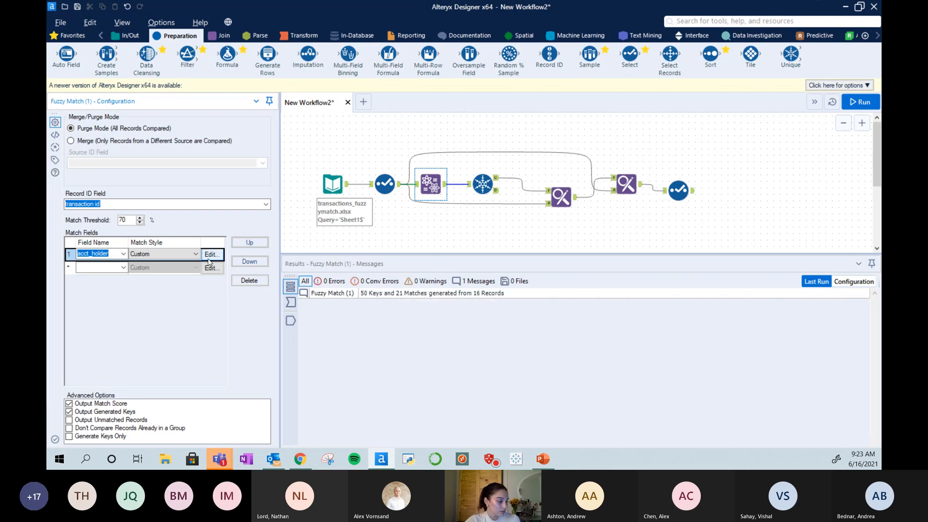
Compare the MatchScore and MatchScore_acct_holder columns in the Fuzzy Match output against the tool's match threshold and match fields.
left_click(444, 188)
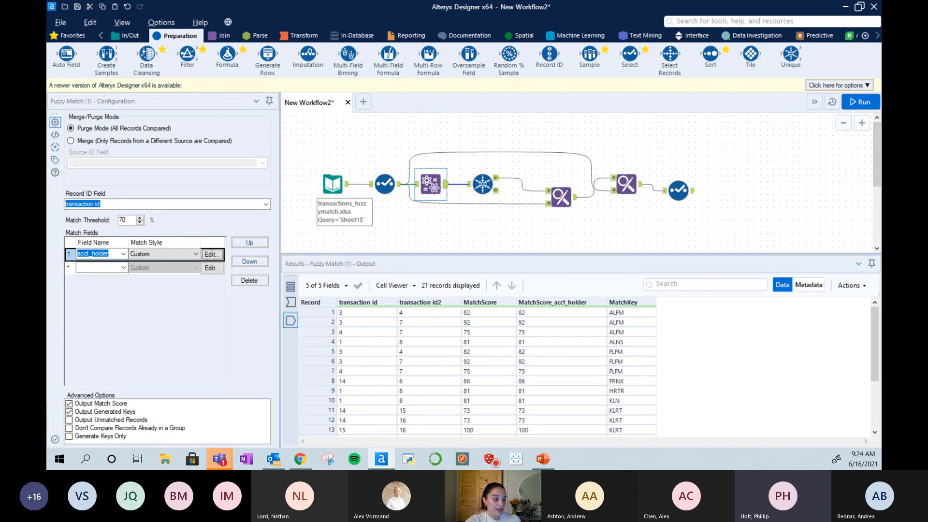
left_click(499, 316)
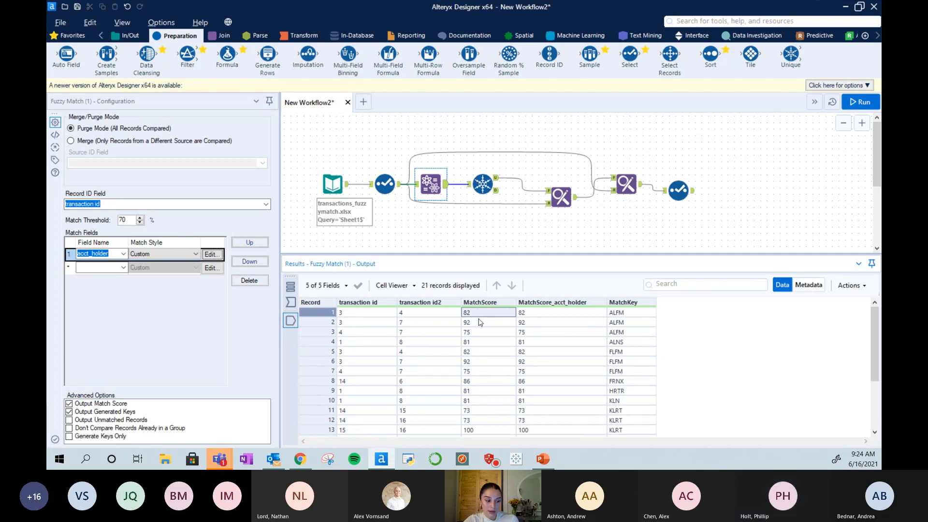
left_click_drag(480, 314, 480, 371)
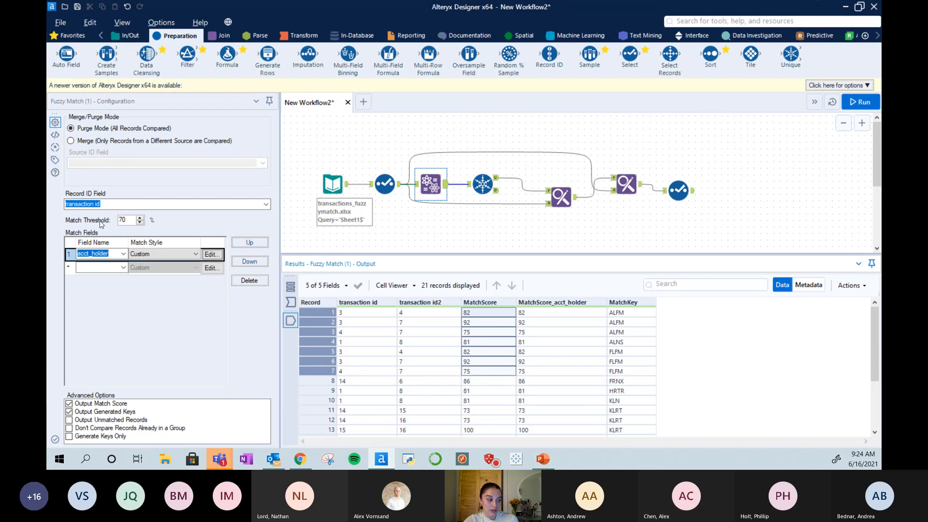
left_click(552, 315)
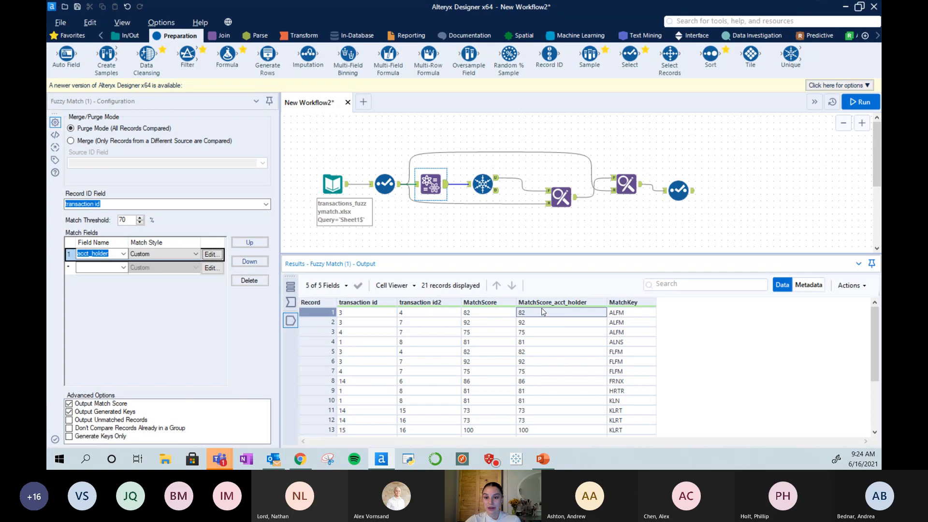
left_click_drag(544, 323, 551, 362)
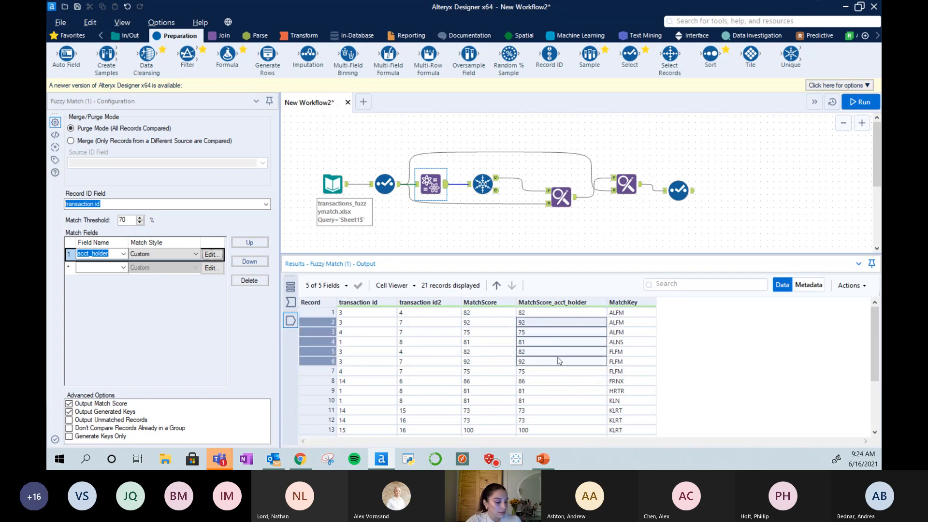
left_click(541, 315)
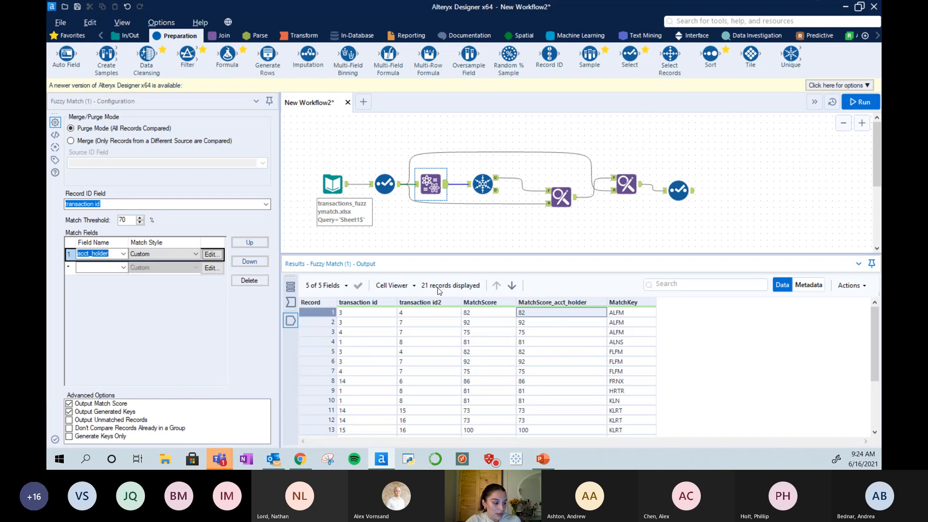
left_click(487, 345)
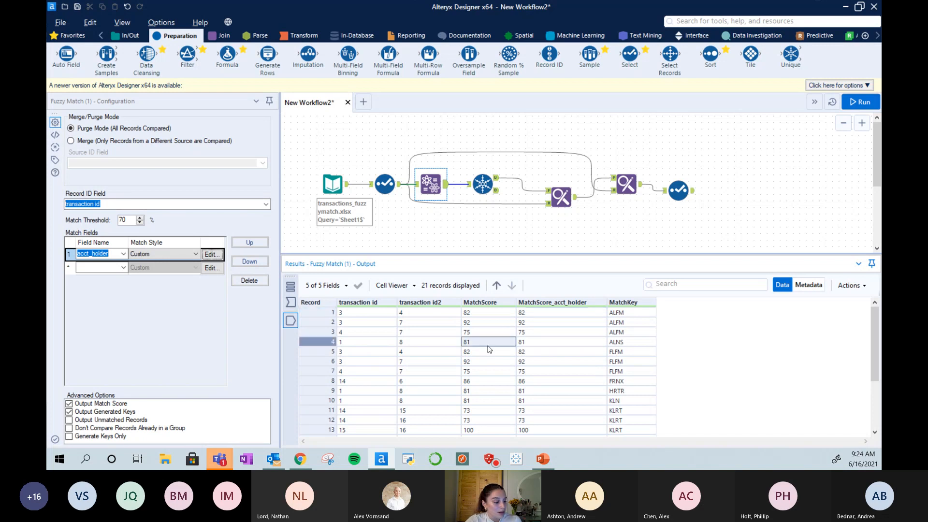
left_click(547, 341)
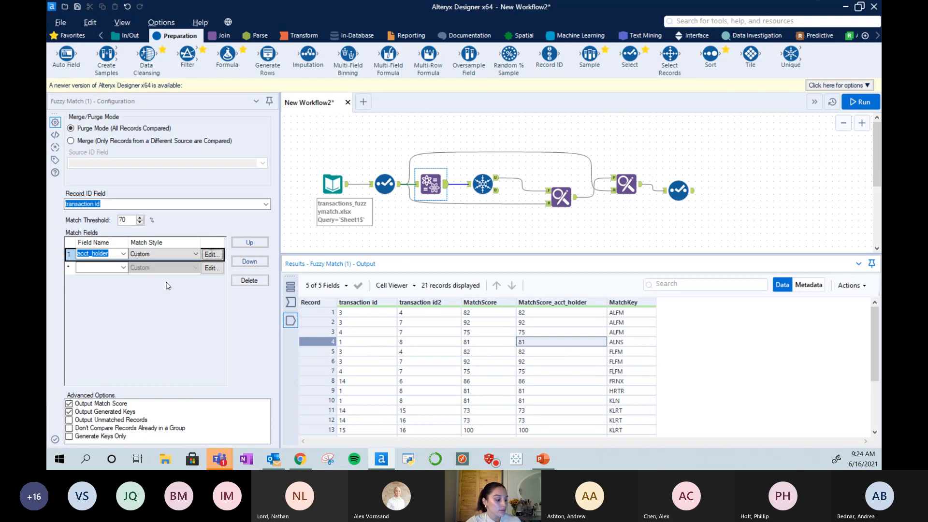
left_click(186, 296)
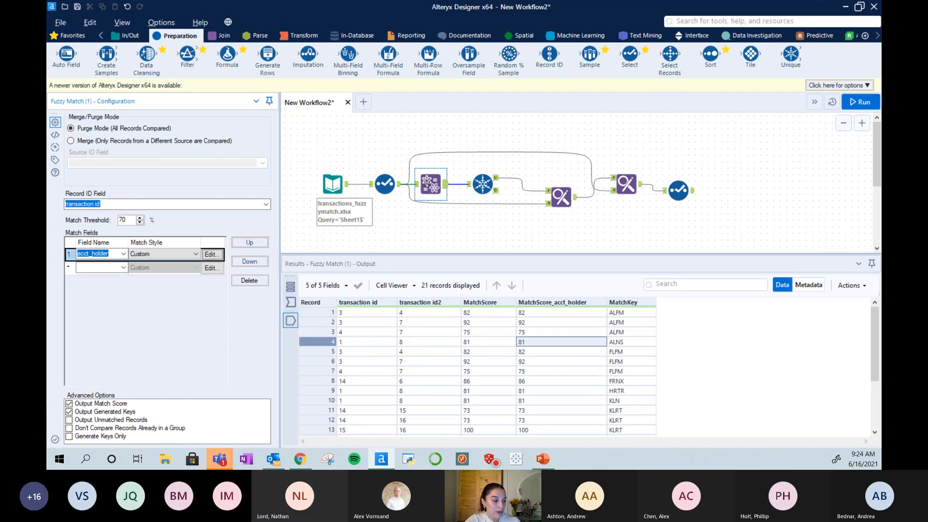
Examine the transaction id pairs in the Unique tool's unique output and compare them with its input.
left_click(447, 189)
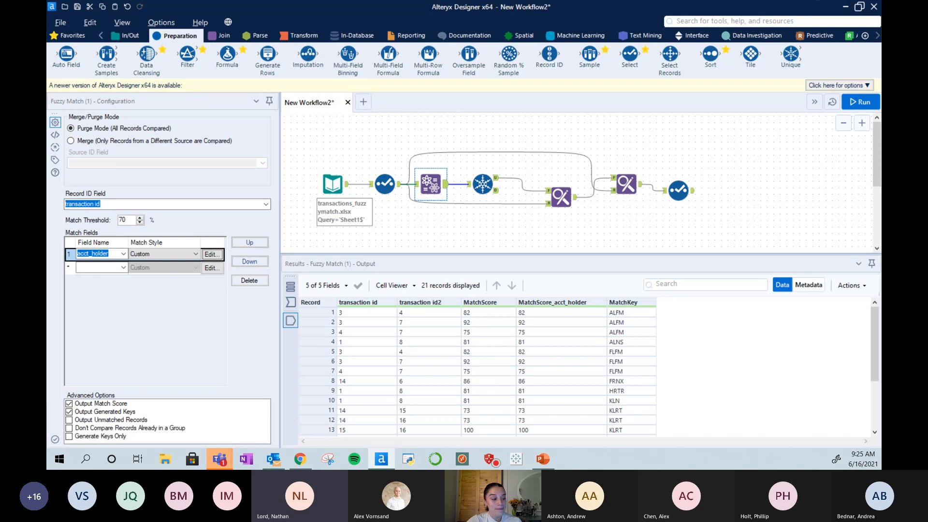
left_click(480, 186)
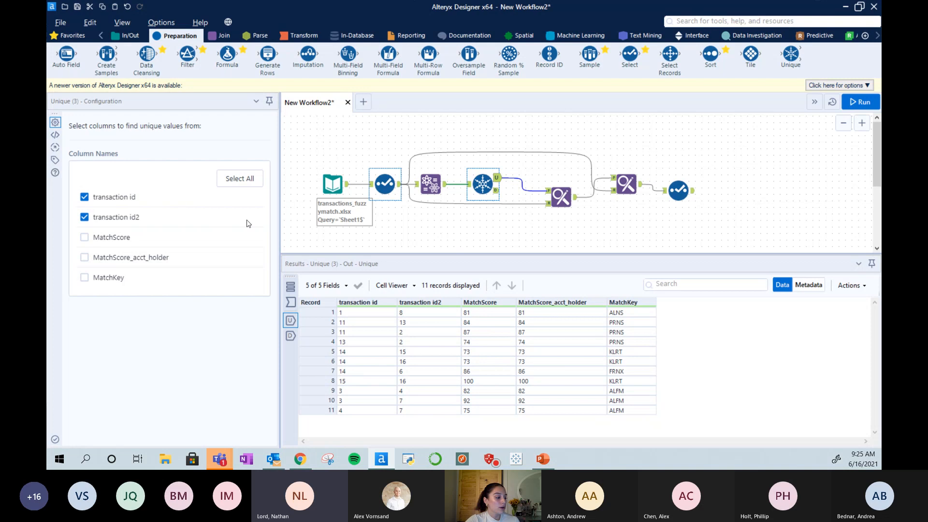
left_click(371, 314)
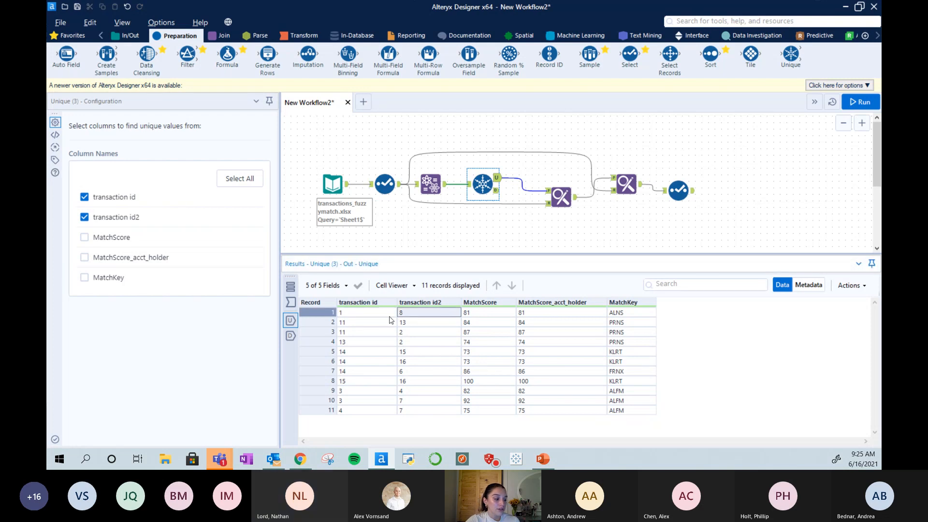
left_click(419, 315)
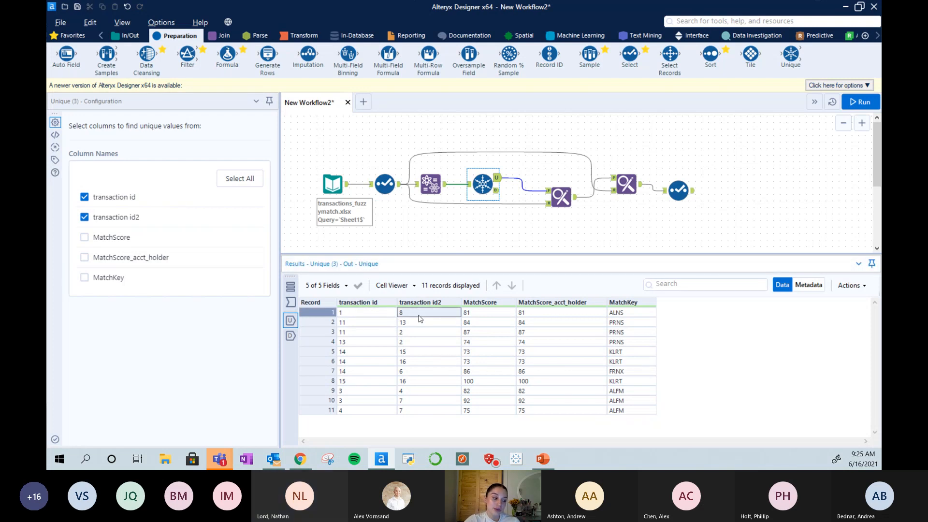
left_click(290, 302)
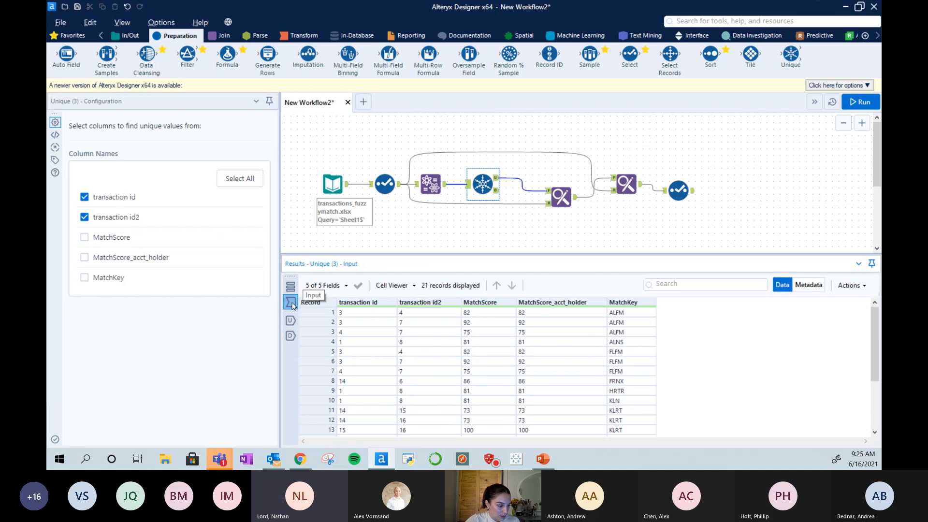
Compare the repeated transaction id pairs in the Fuzzy Match output with the Unique tool's duplicates and their match keys.
left_click(417, 193)
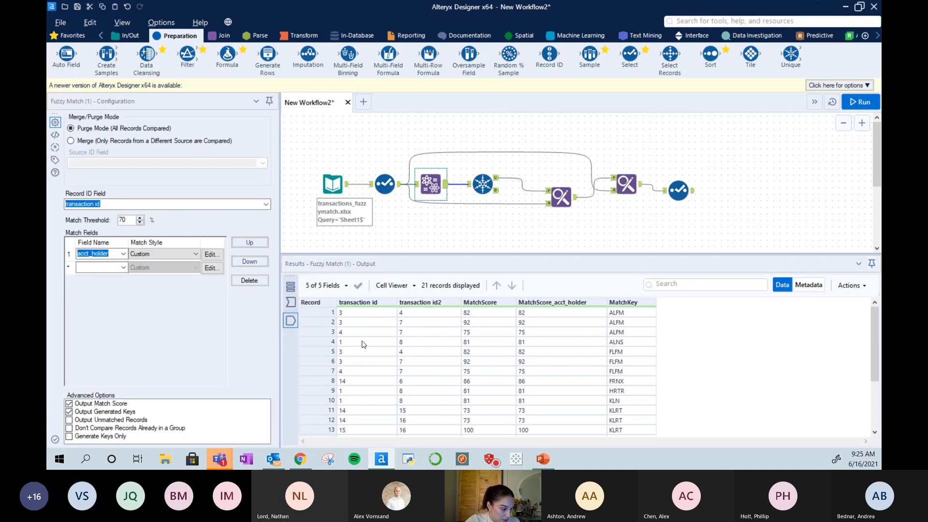
scroll(369, 383, "down", 3)
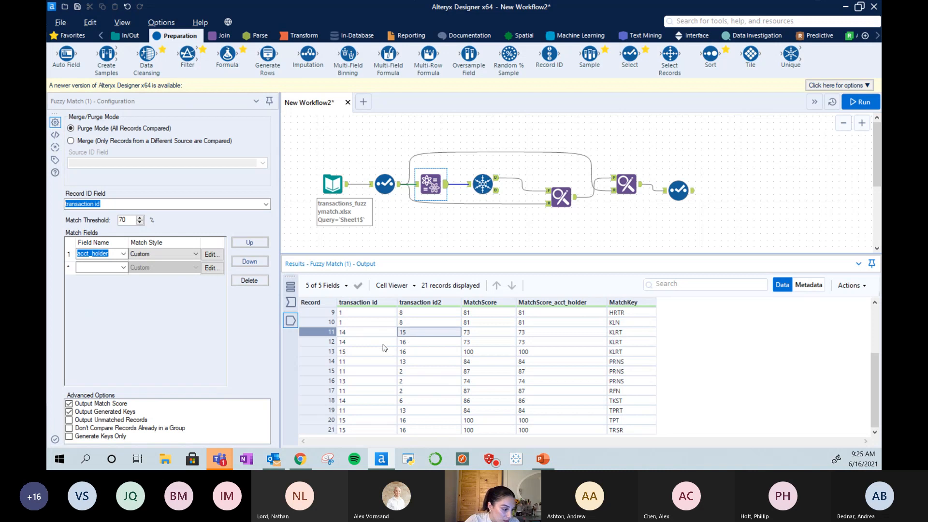
left_click(402, 342)
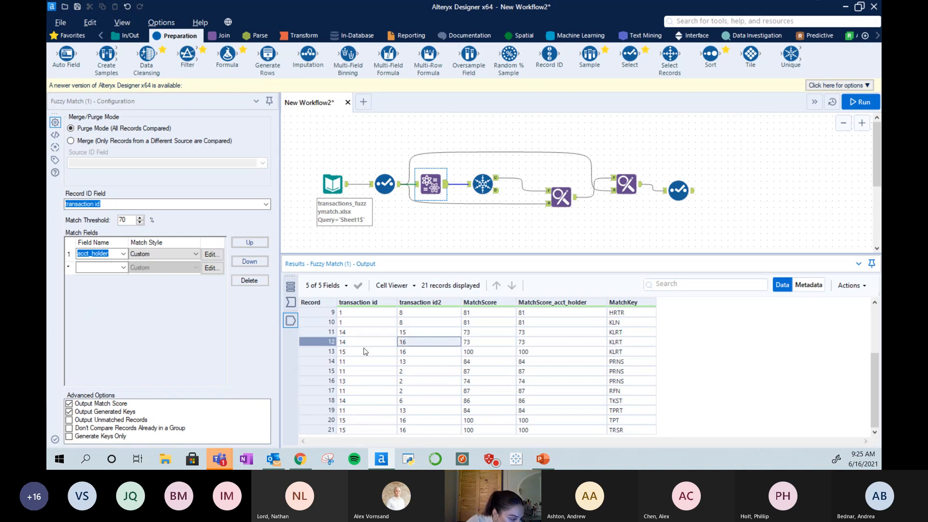
left_click(496, 190)
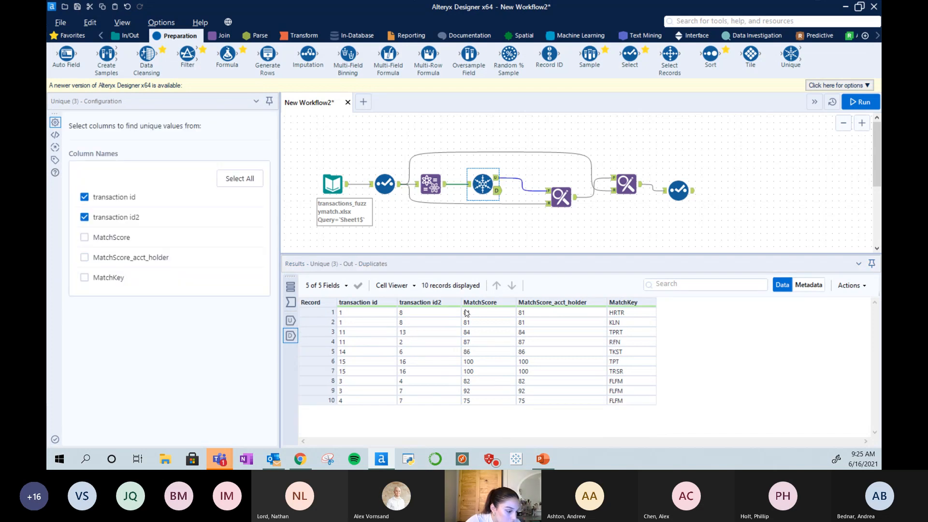
left_click(379, 314)
left_click(417, 313)
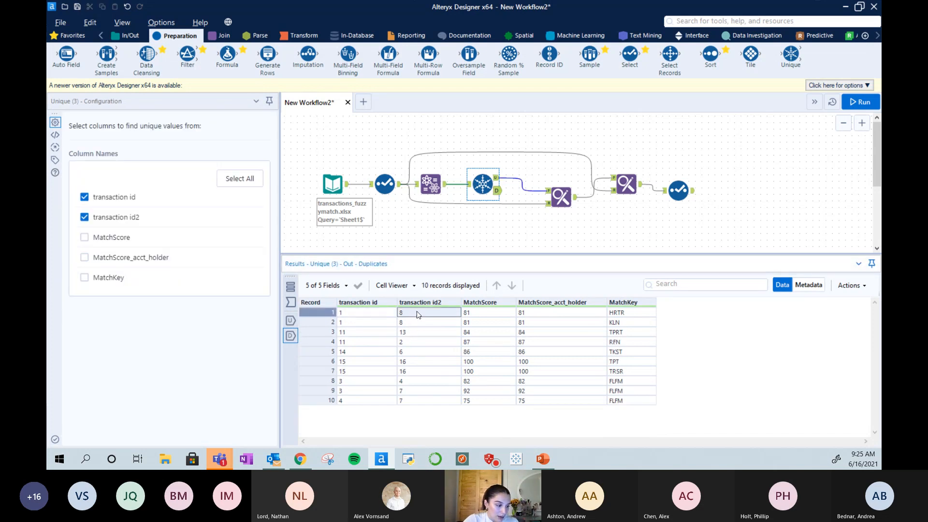
left_click(617, 315)
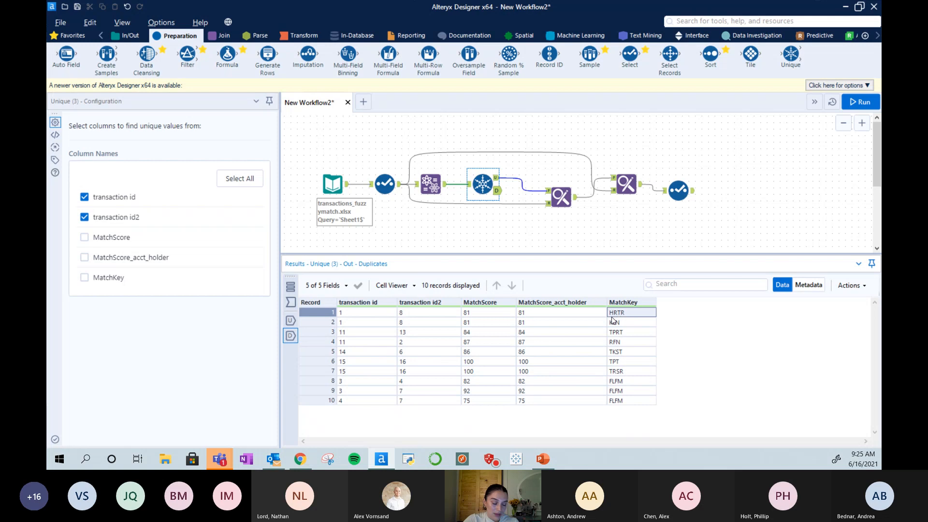
Check the match keys of the Unique tool's duplicate records for the transaction 1 and 8 pair, and view its unique records.
left_click(408, 323)
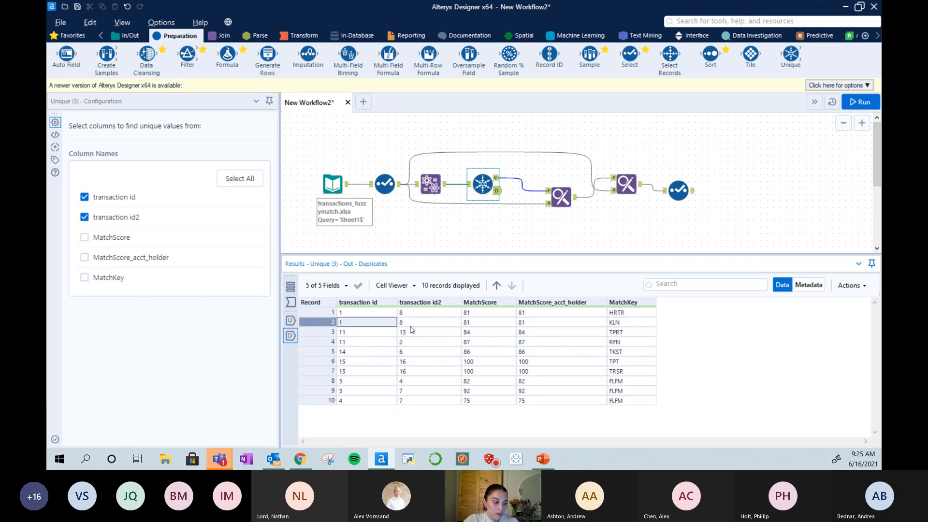
left_click(619, 323)
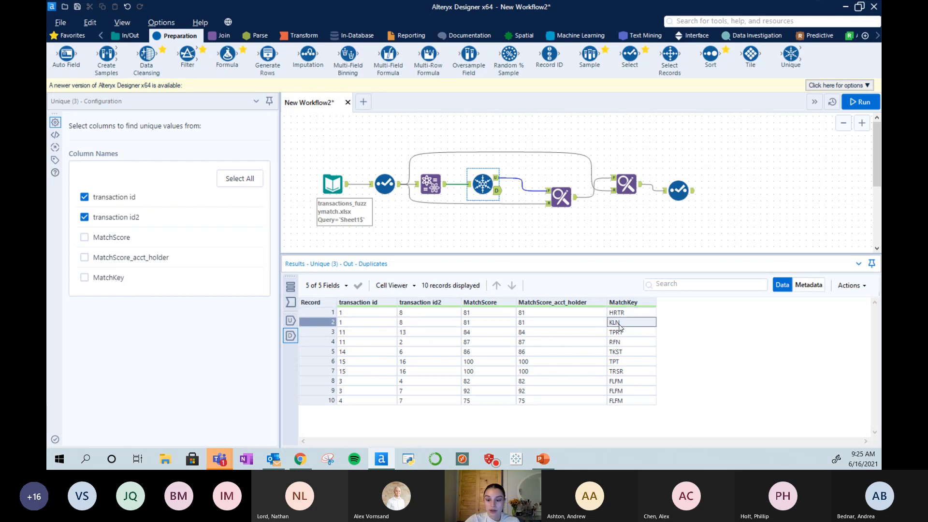
left_click(496, 178)
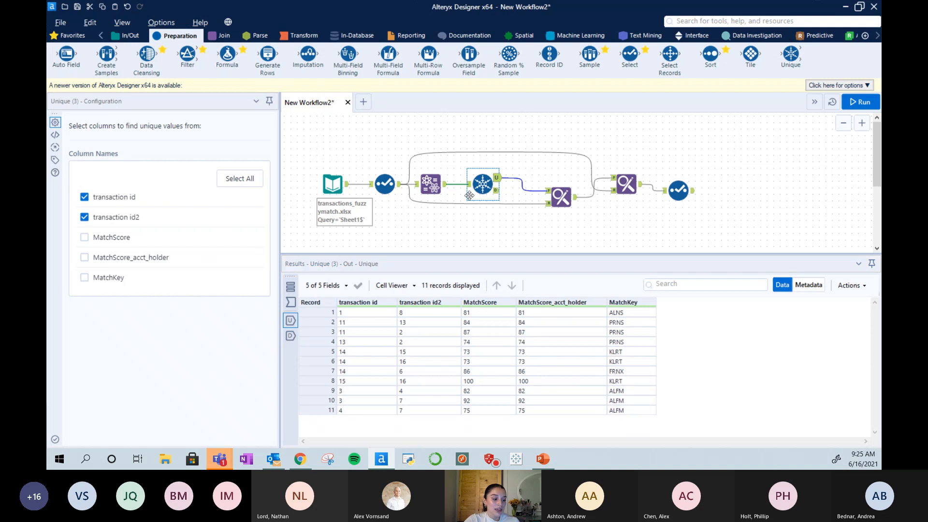
Compare the first record of the final Select tool's output, including its match key and account holder names, with the Unique tool's unique records.
left_click(678, 190)
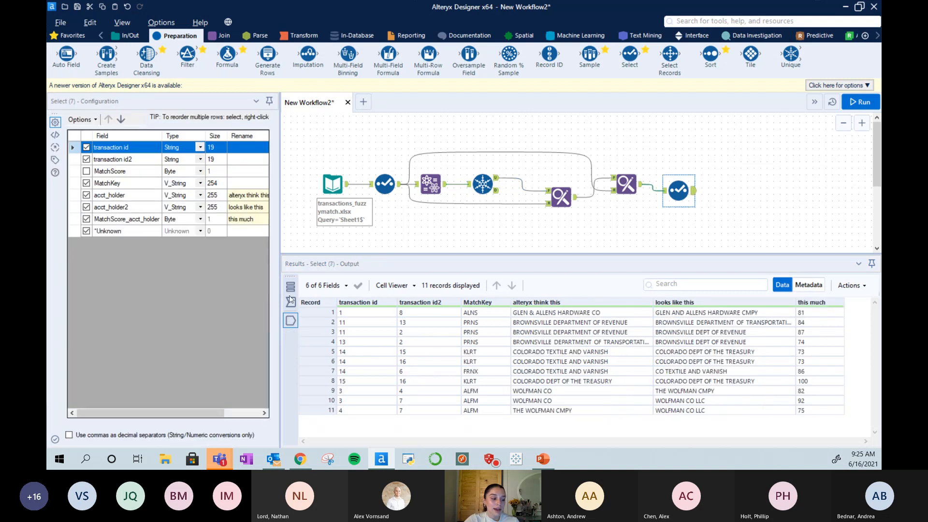
left_click(401, 322)
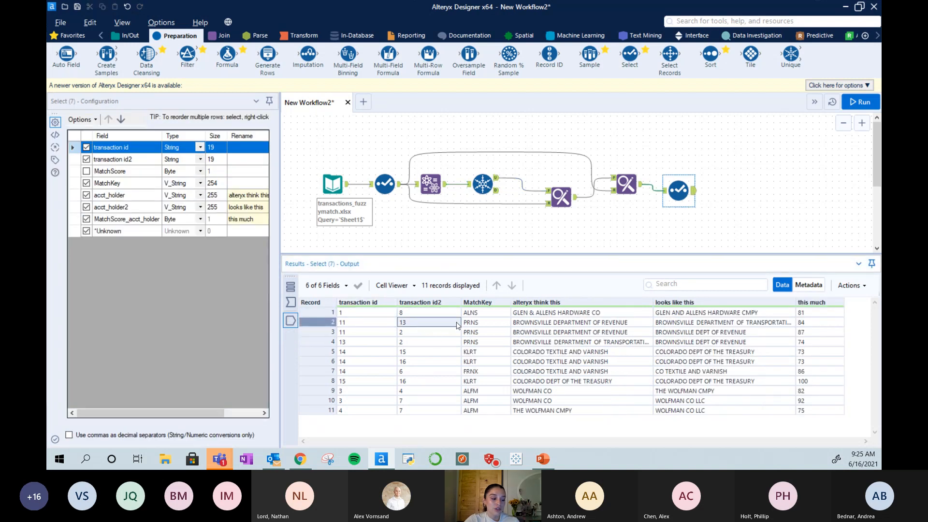
left_click_drag(384, 313, 535, 314)
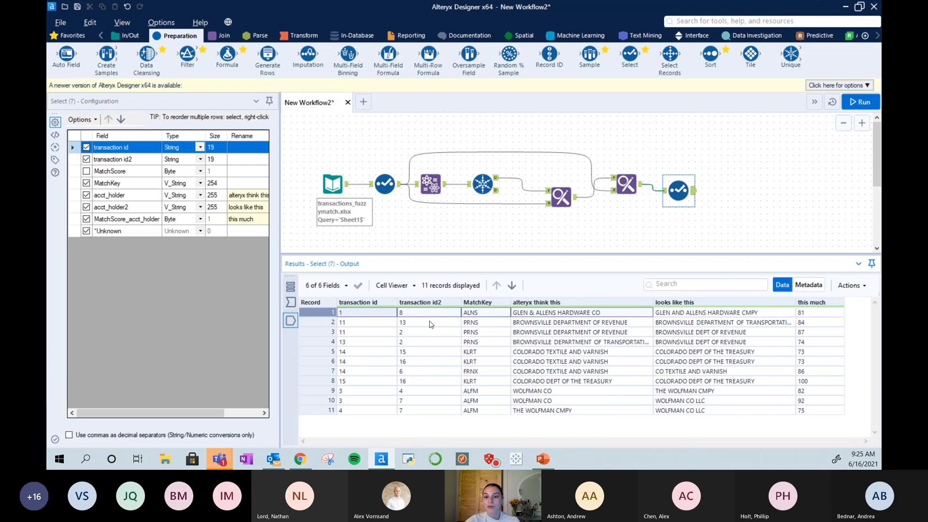
left_click(470, 313)
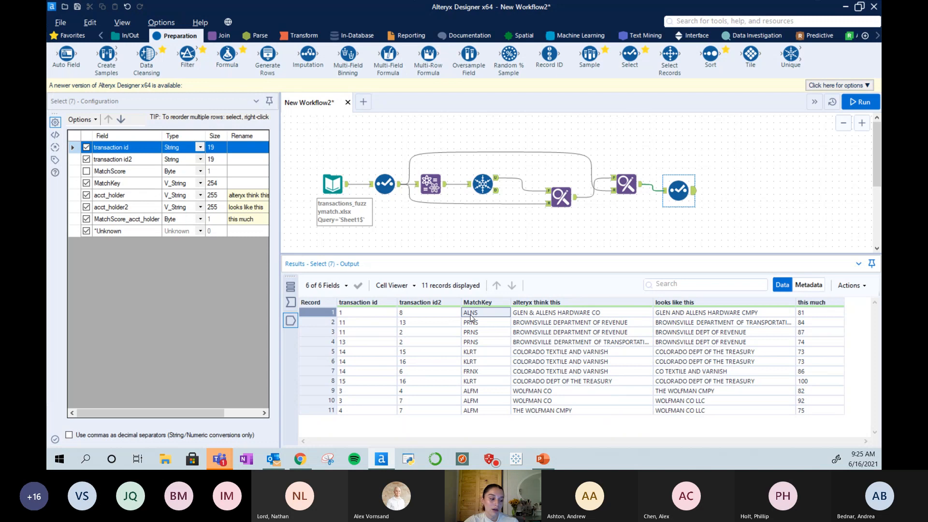
left_click(498, 183)
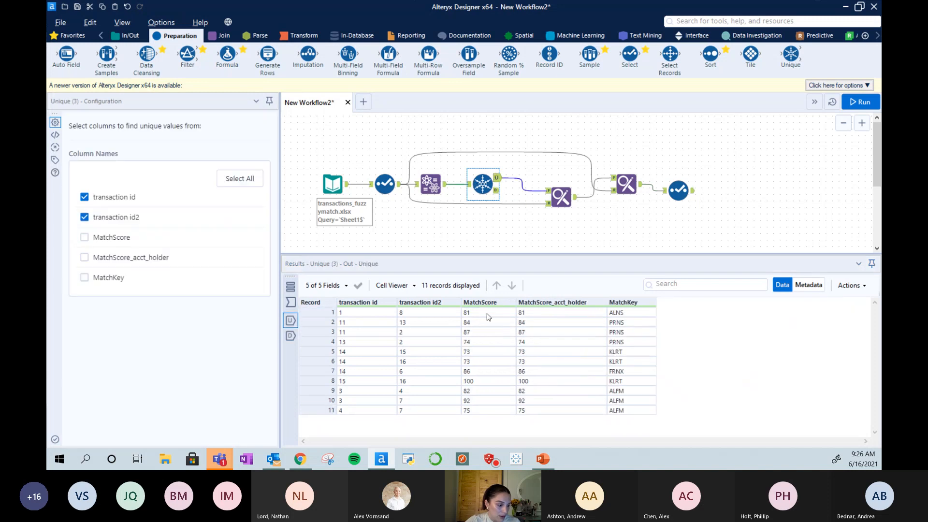
left_click(690, 194)
left_click(673, 312)
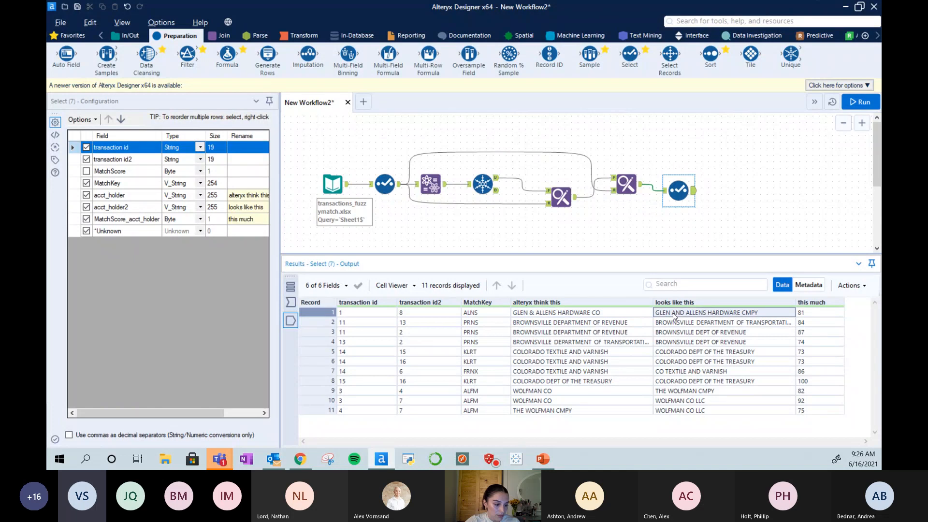
left_click(598, 316)
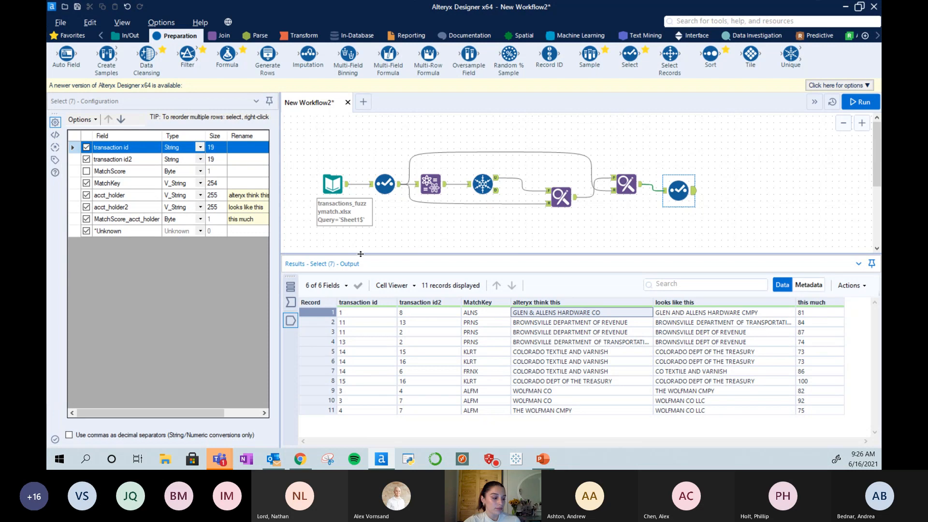
left_click(488, 188)
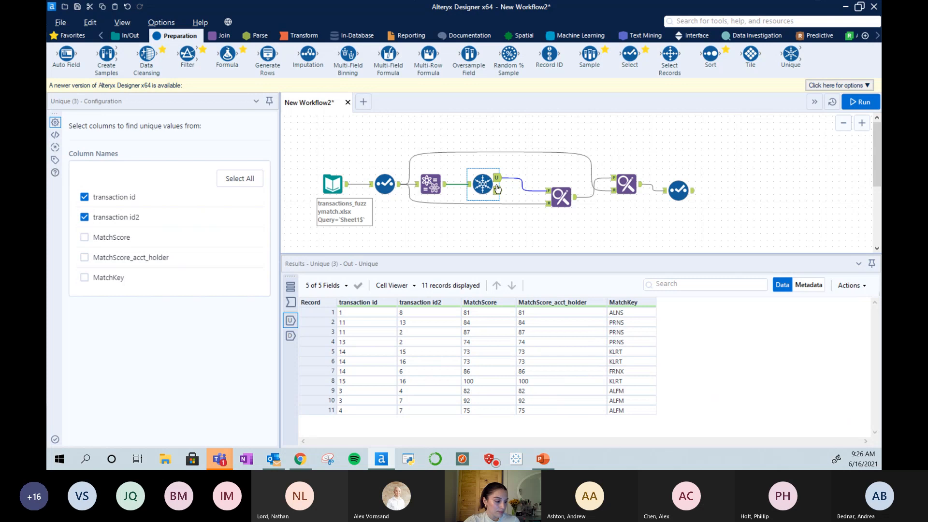
Examine the target and source inputs of the first Find Replace tool, including their transaction id columns and the source account holders.
left_click(559, 196)
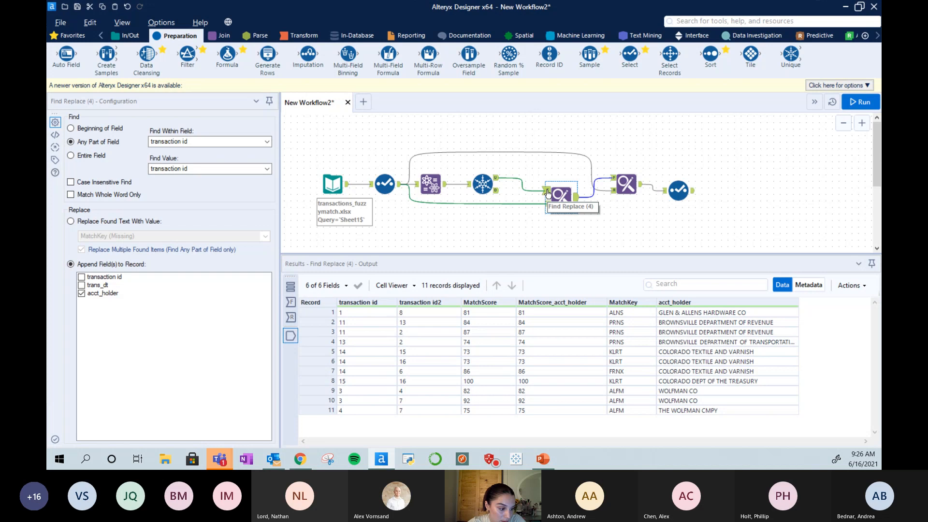
left_click(495, 180)
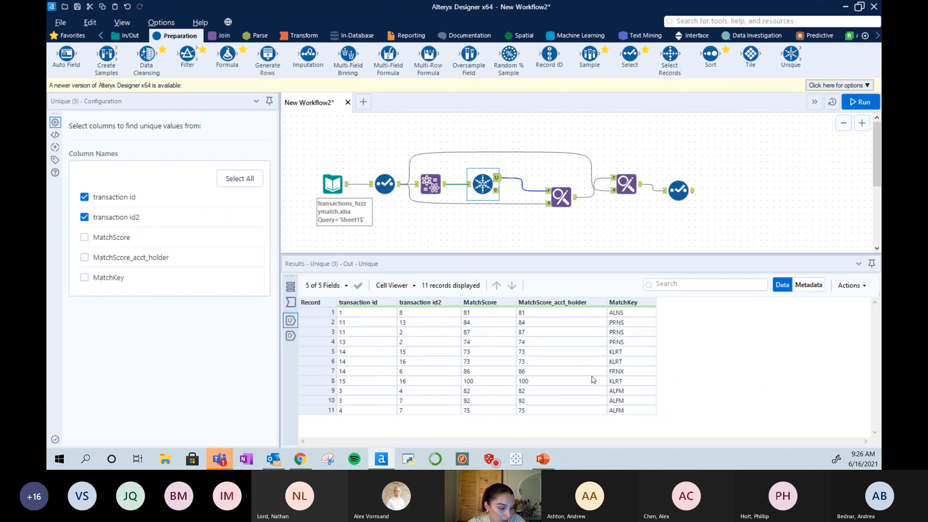
left_click(547, 191)
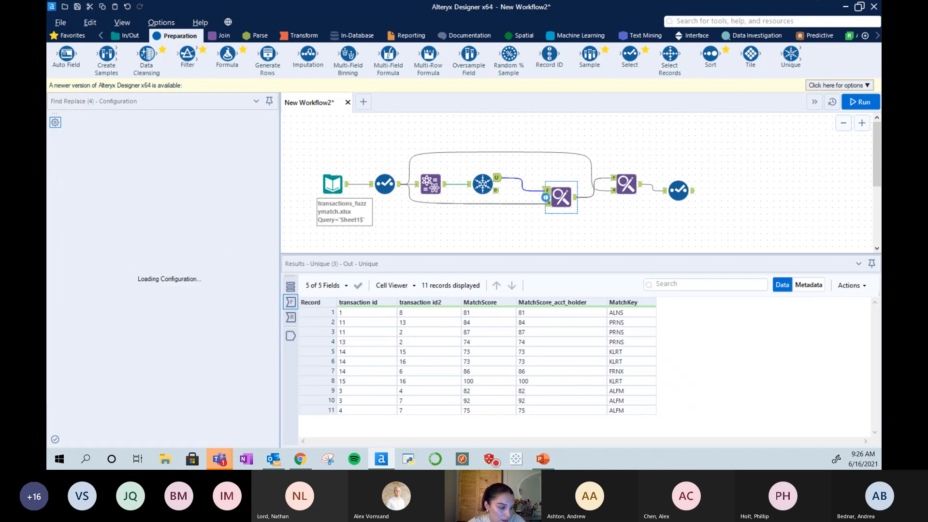
left_click(548, 205)
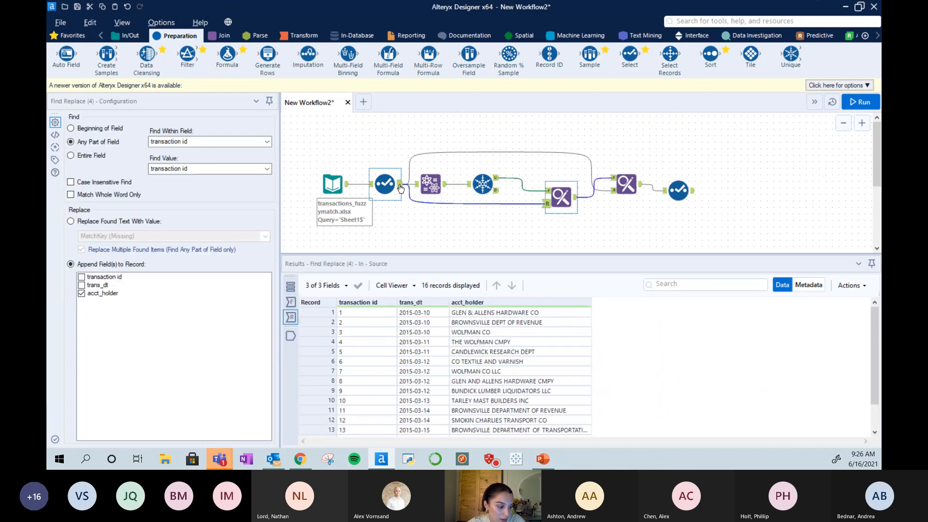
left_click(400, 185)
left_click(547, 191)
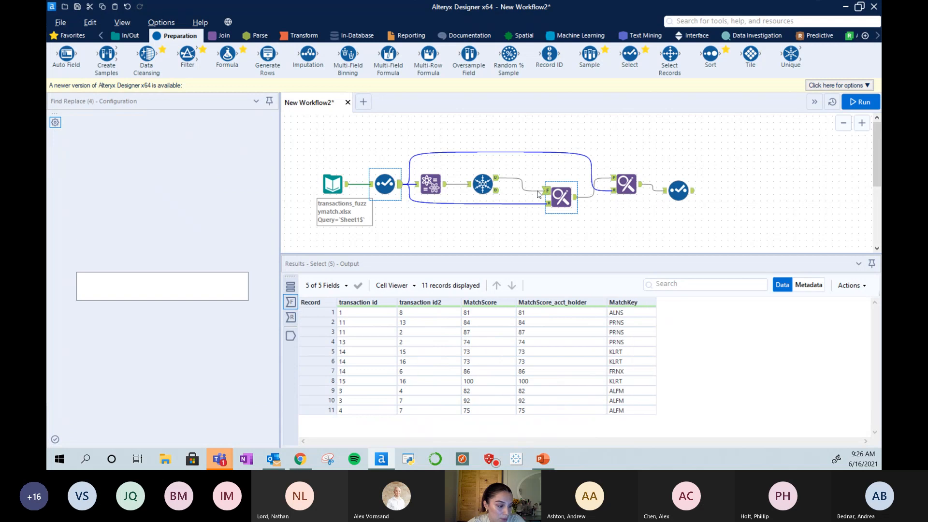
left_click_drag(364, 313, 360, 412)
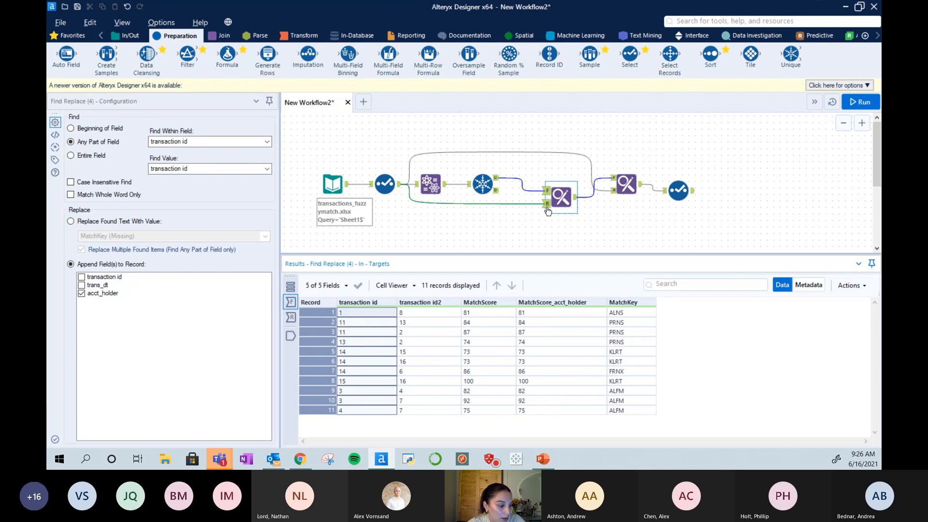
left_click(398, 188)
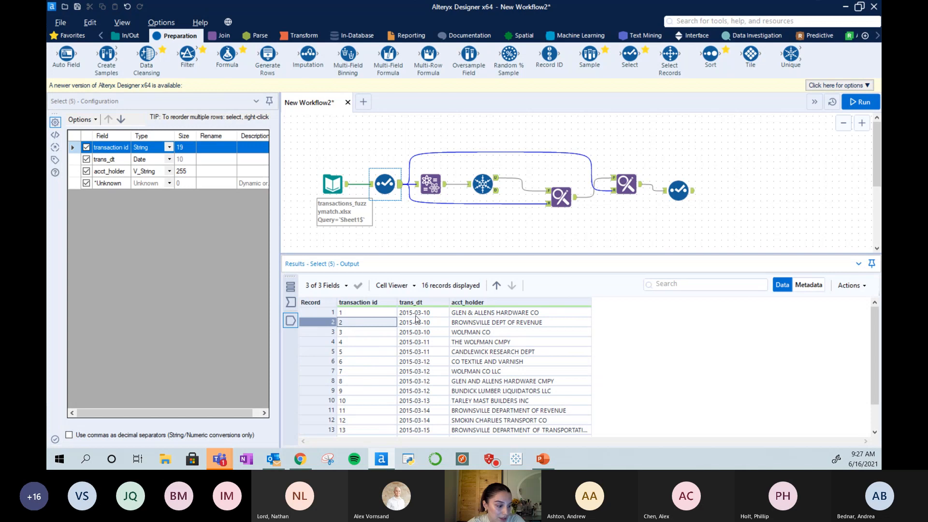
left_click(342, 341)
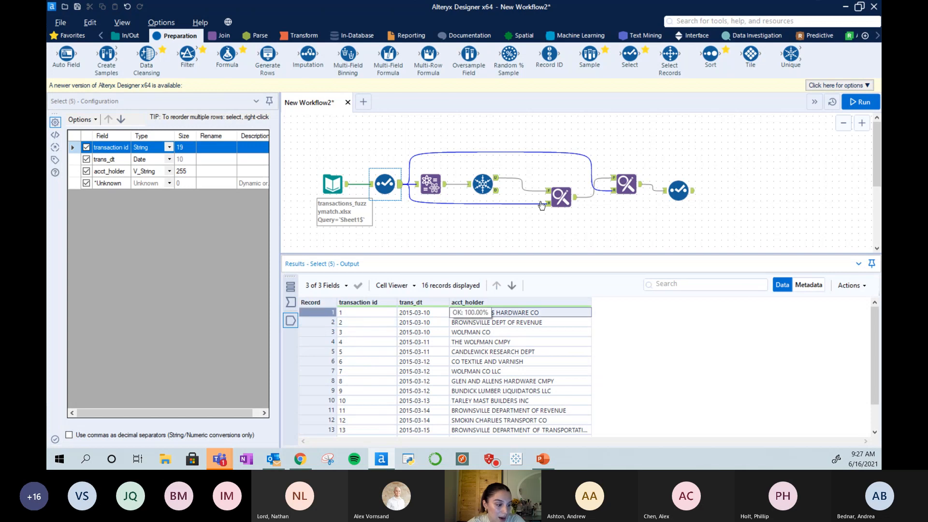
Compare the first Find Replace tool's target input with its output containing the appended acct_holder field.
left_click(557, 202)
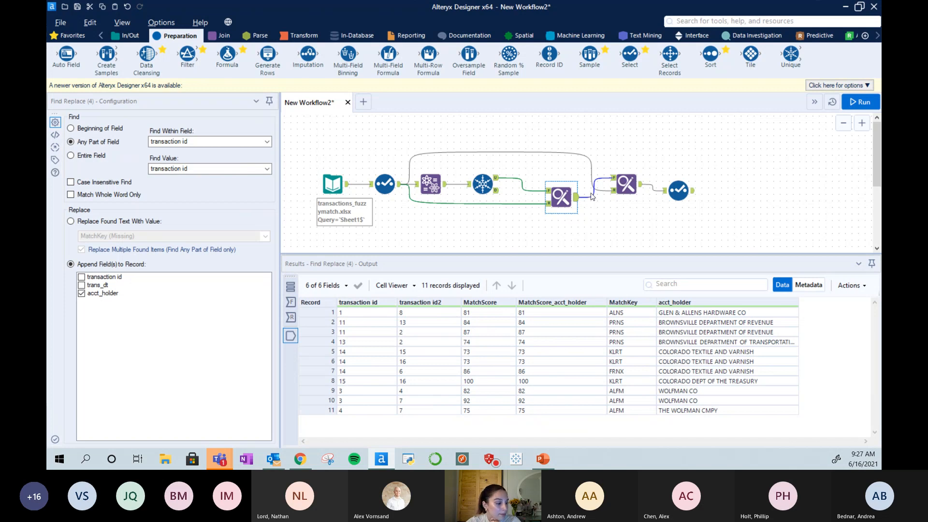
left_click(546, 192)
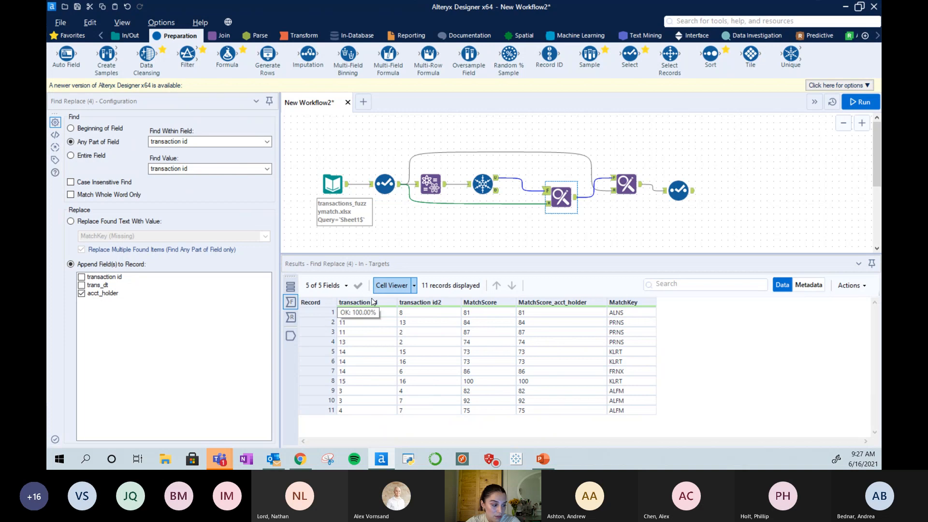
left_click(573, 199)
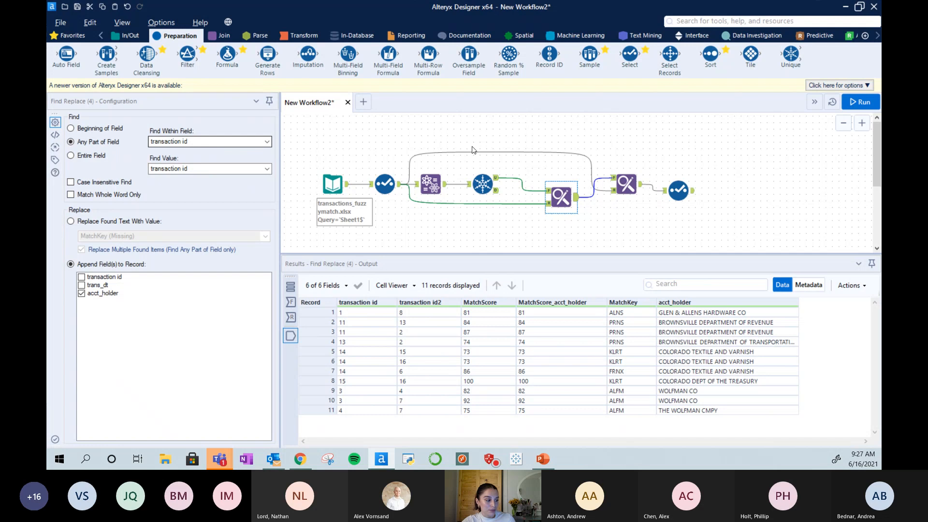
Examine how the second Find Replace tool looks up transaction id2 and appends acct_holder2 in its output.
left_click(626, 184)
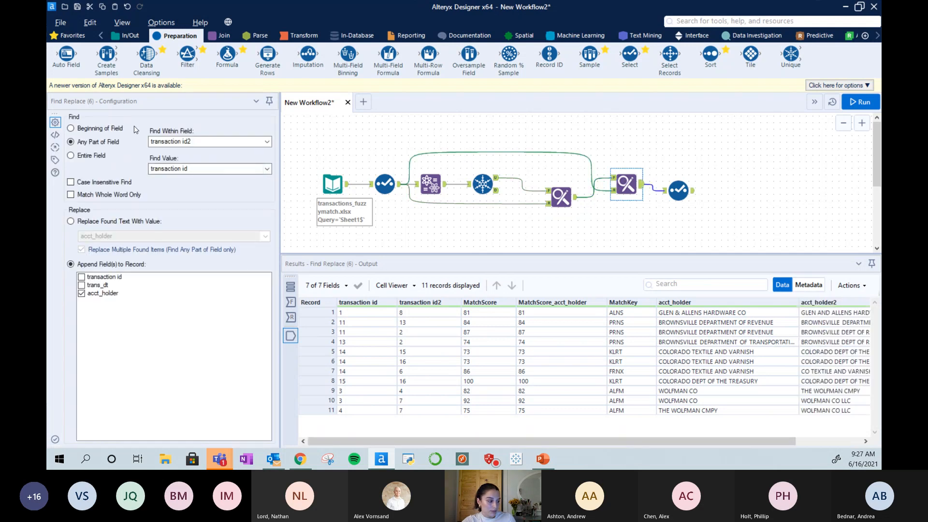
left_click_drag(414, 313, 413, 401)
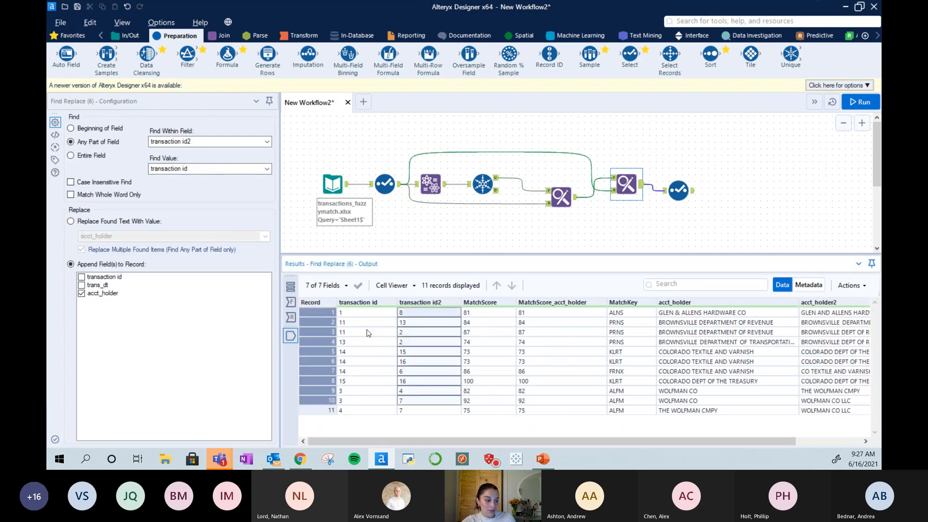
left_click(414, 313)
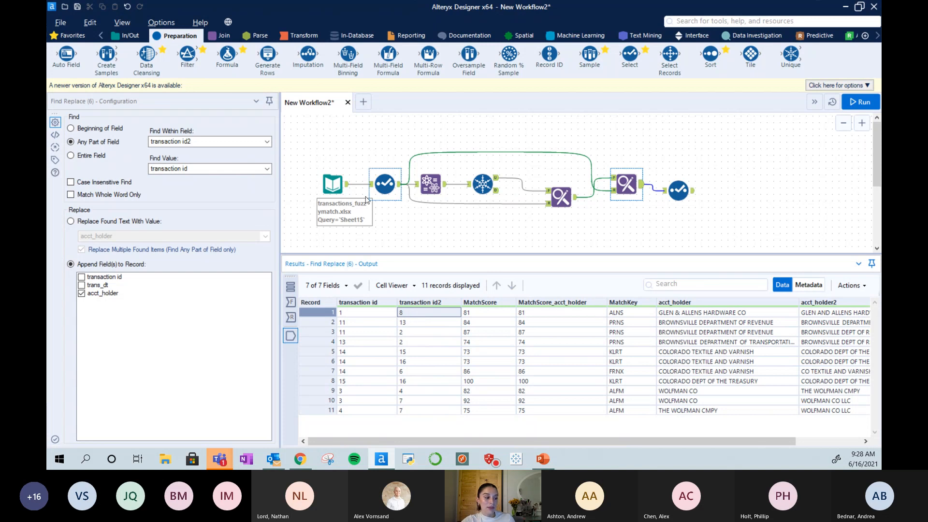
left_click_drag(414, 317, 414, 412)
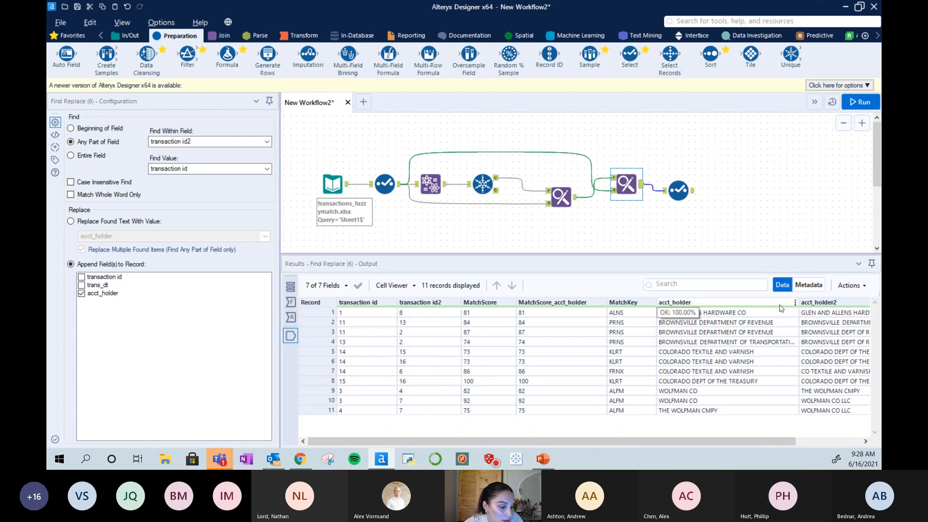
left_click(820, 317)
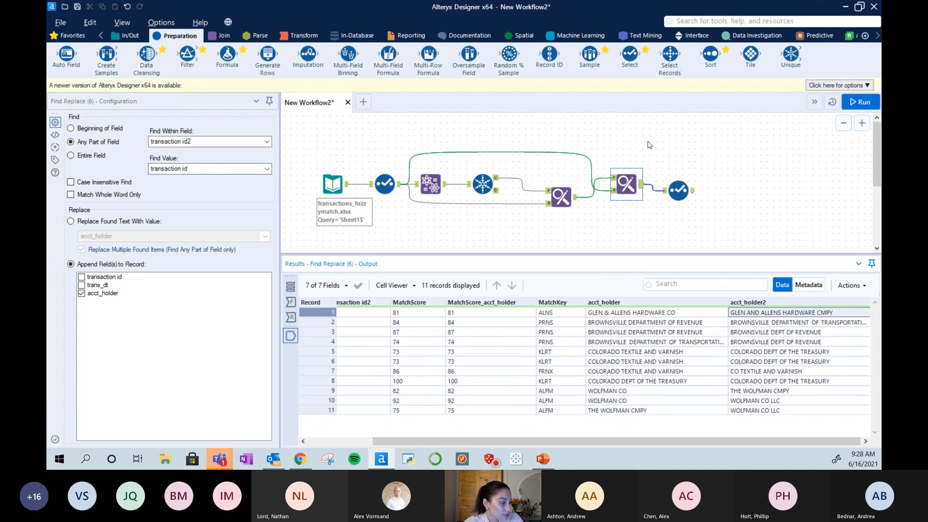
Review the final Select output's "alteryx think this", "looks like this" and "this much" columns, including the match score of record 8.
left_click(690, 191)
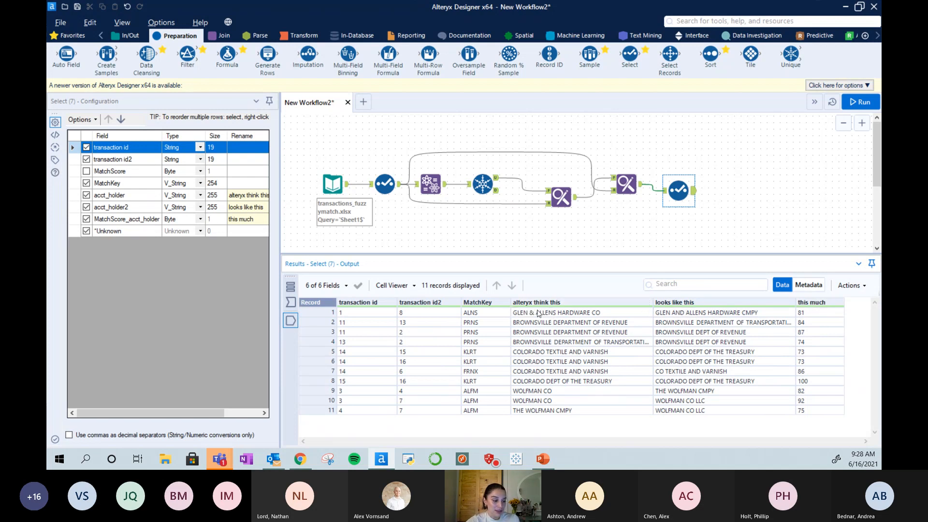
left_click_drag(538, 314, 549, 381)
left_click_drag(697, 315, 706, 383)
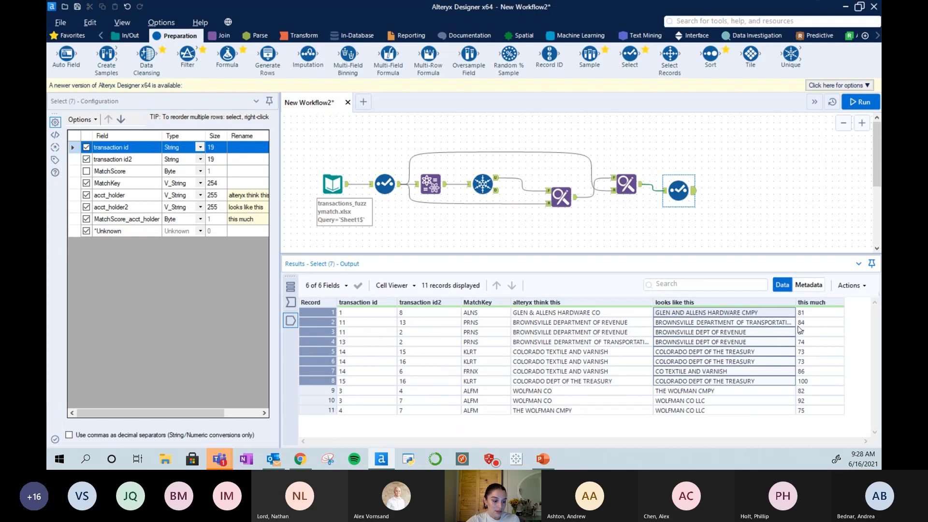
left_click_drag(804, 316, 813, 364)
left_click(772, 380)
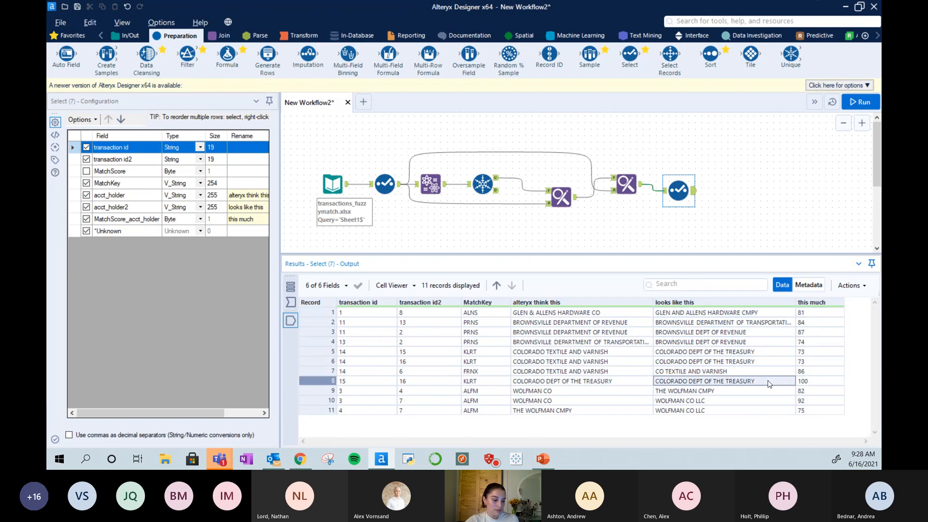
left_click(824, 382)
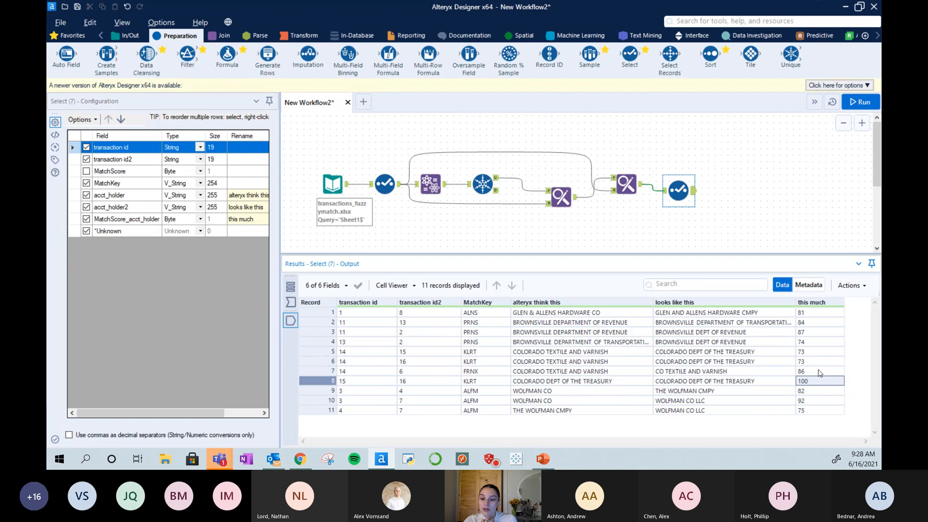
Move the second Find Replace tool and the final Select tool lower on the canvas to untangle their connections.
left_click(561, 201)
left_click(627, 184)
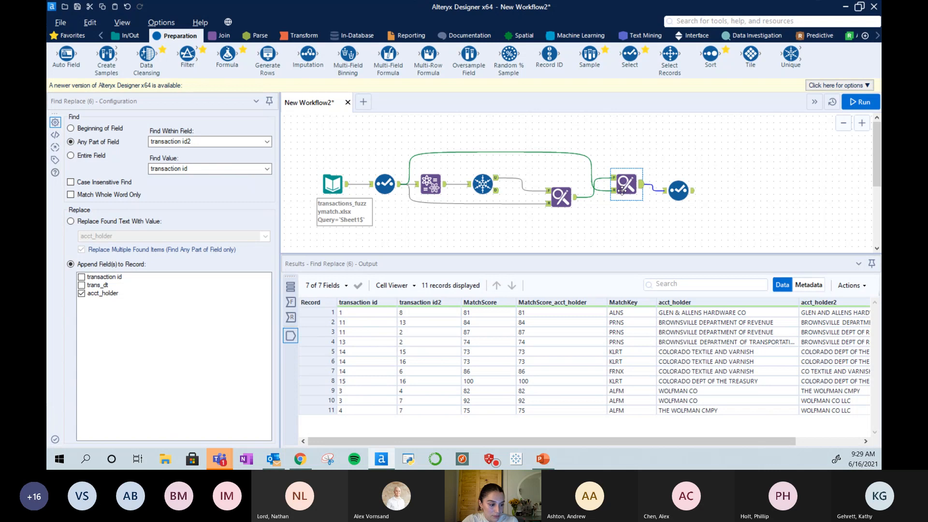
left_click_drag(628, 186, 630, 218)
left_click_drag(675, 192, 676, 217)
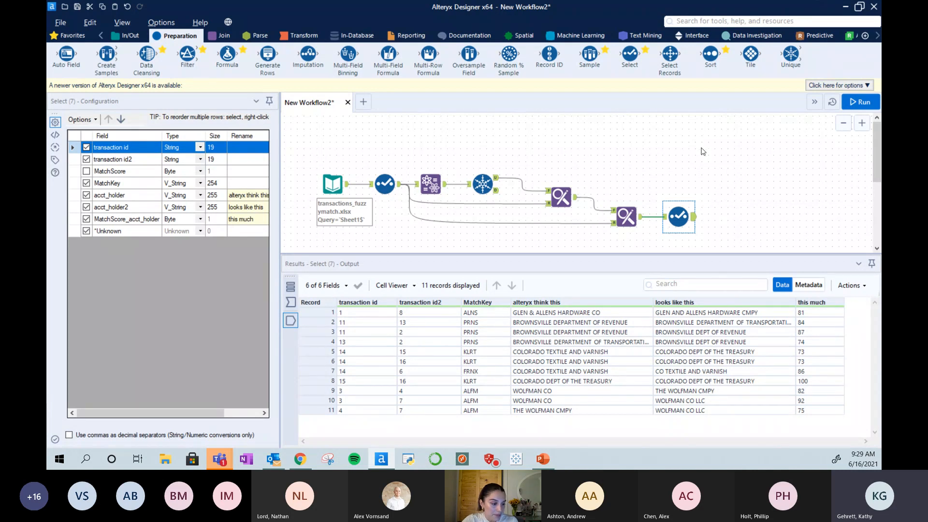
Delete the connection from the first Select tool to the second Find Replace tool and switch that tool's other incoming connection to Source.
right_click(589, 225)
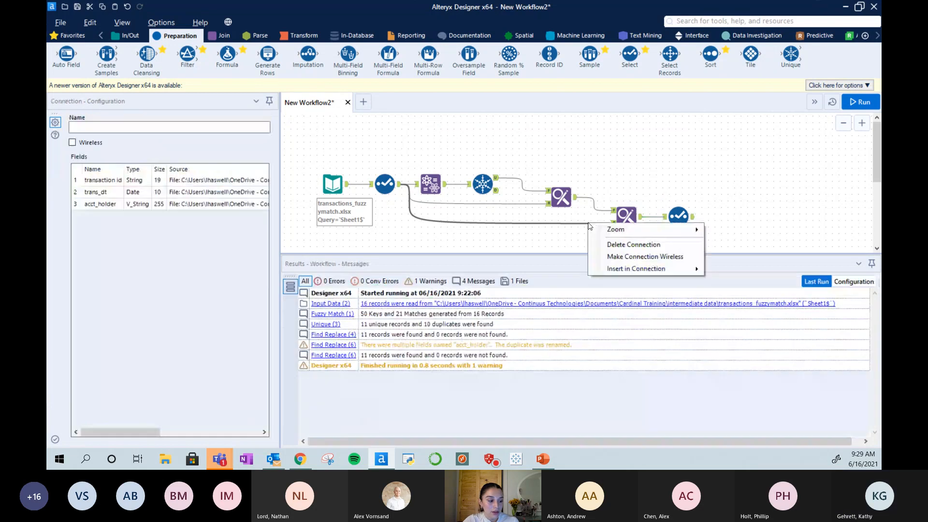
right_click(525, 234)
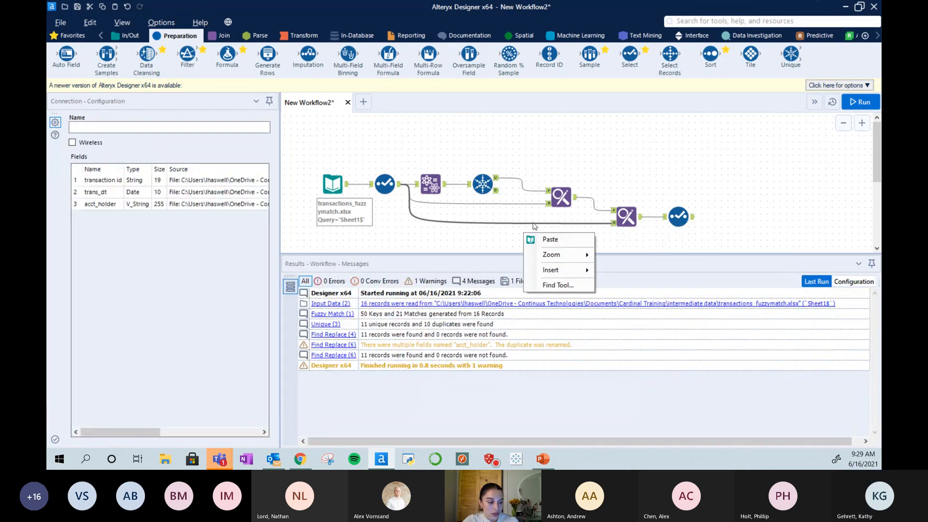
left_click(560, 227)
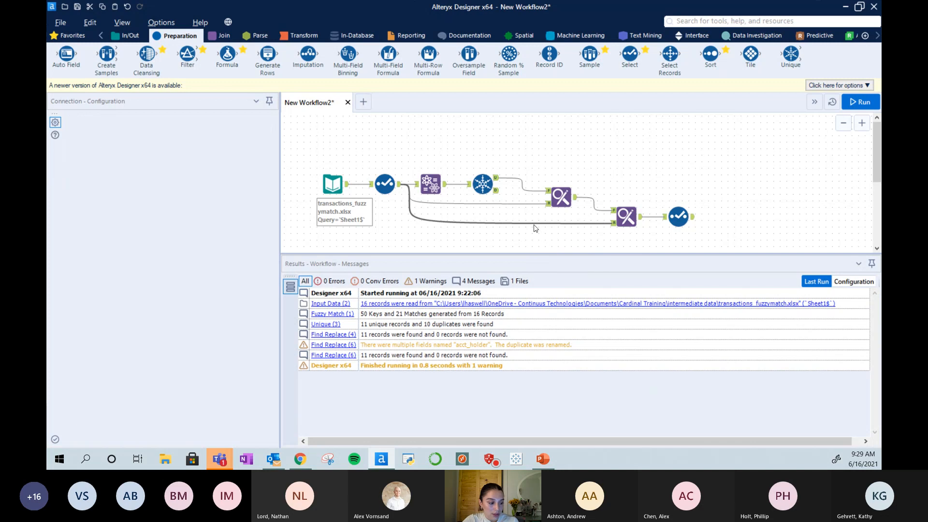
right_click(559, 225)
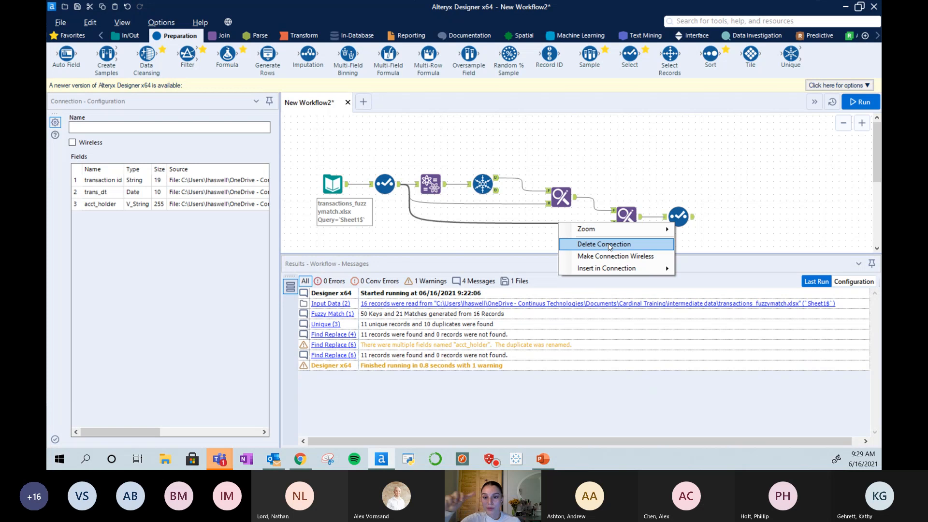
left_click(511, 235)
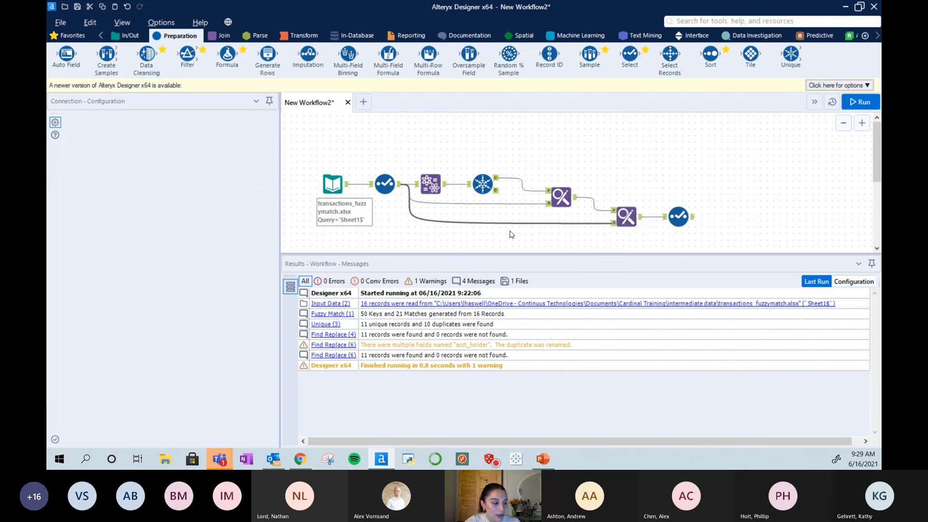
right_click(517, 224)
left_click(572, 247)
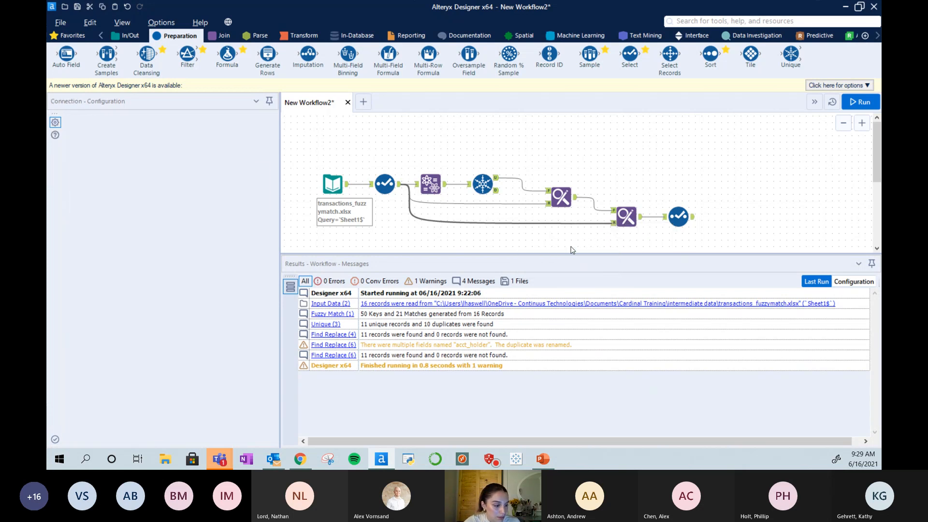
right_click(599, 213)
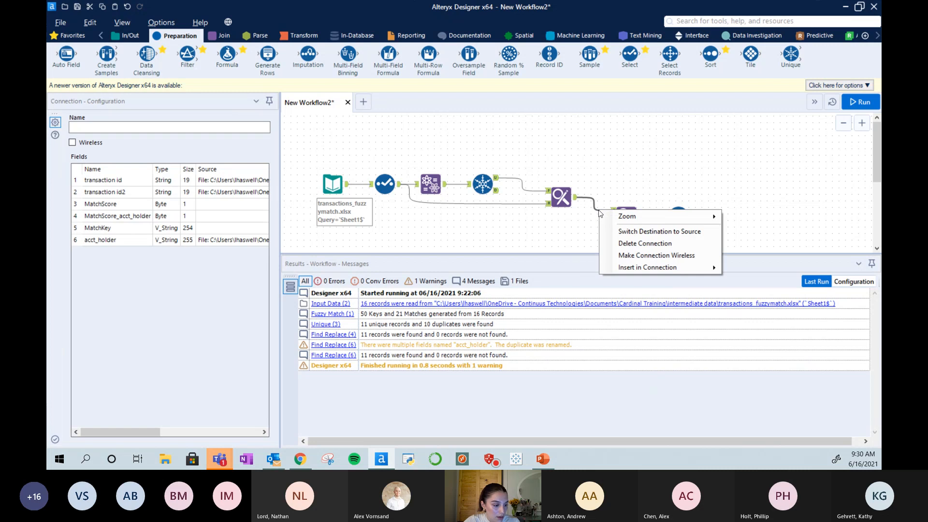
left_click(627, 232)
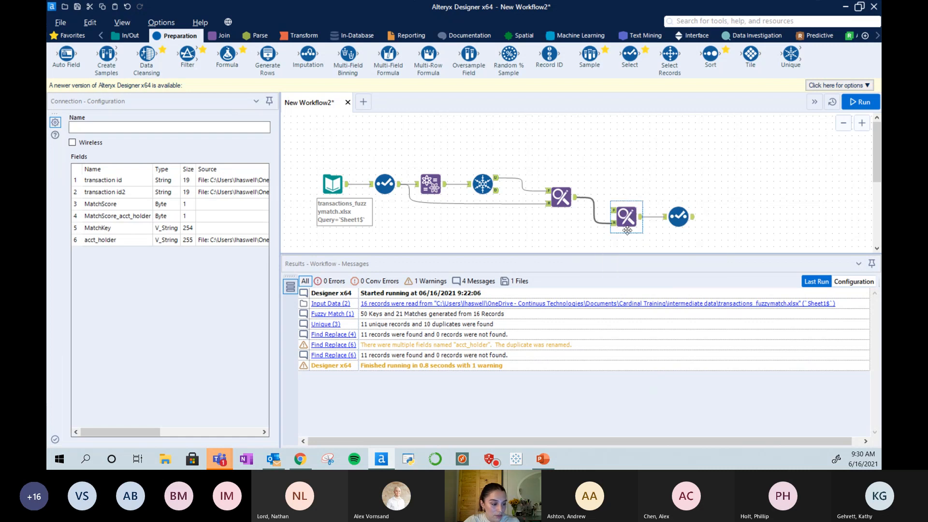
Switch the second Find Replace tool's incoming connection back to Targets and reconnect the first Select tool to its Source input.
right_click(602, 226)
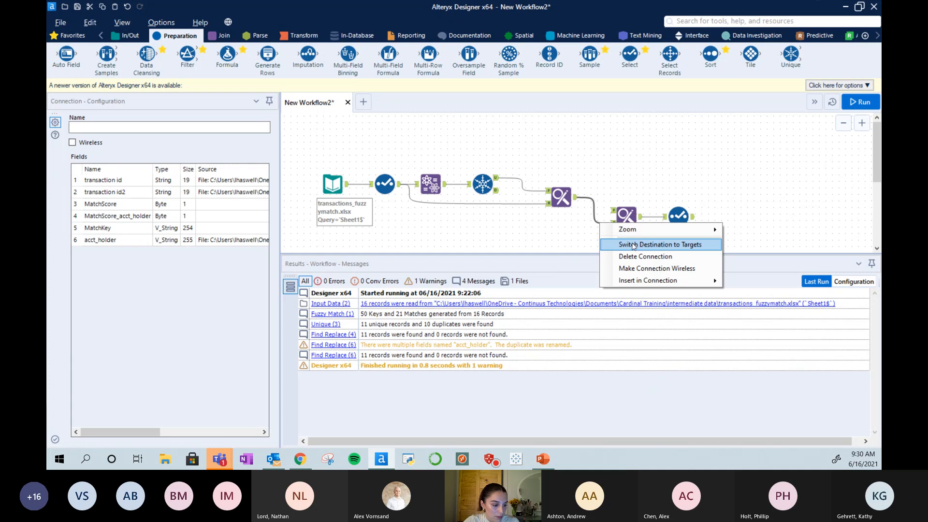
left_click(633, 246)
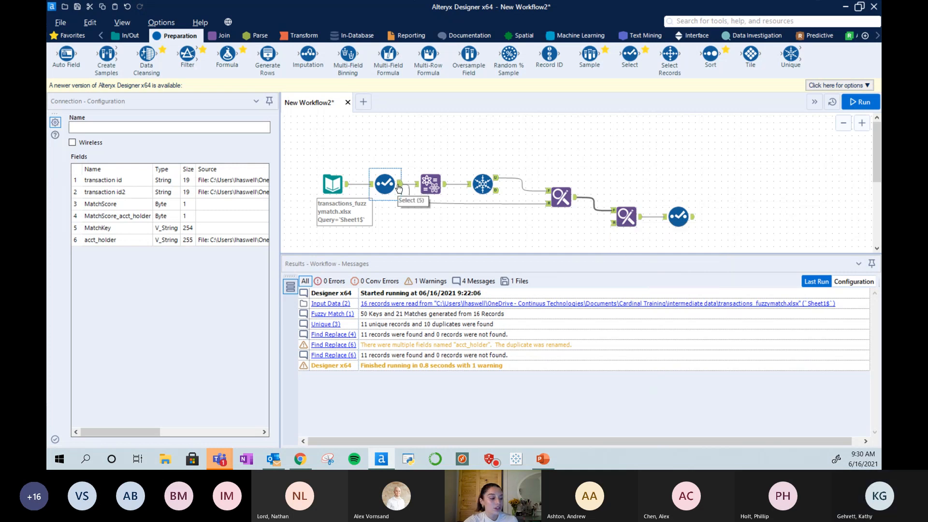
mouse_move(398, 187)
left_mouse_down()
mouse_move(587, 207)
mouse_move(613, 223)
left_mouse_up()
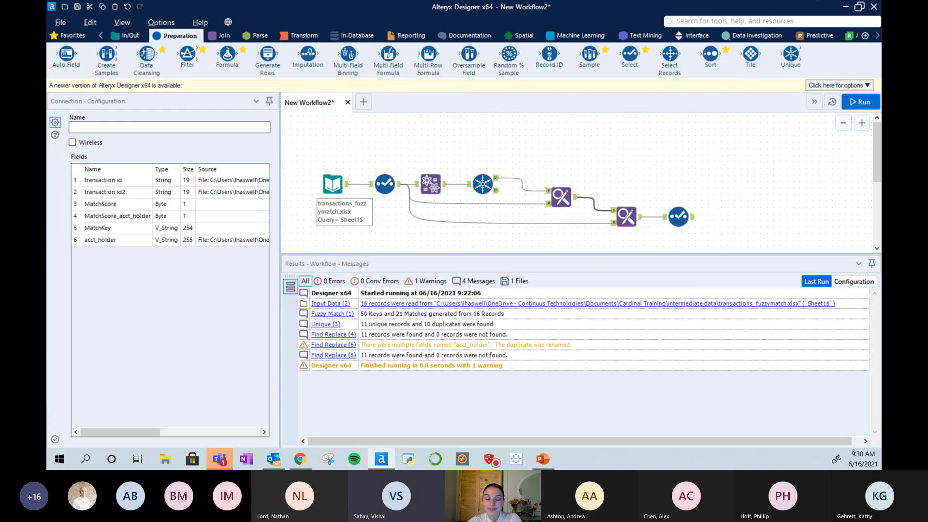
Examine the Fuzzy Match tool's Merge/Purge mode, and look for similar acct_holder names in the input data.
left_click(429, 184)
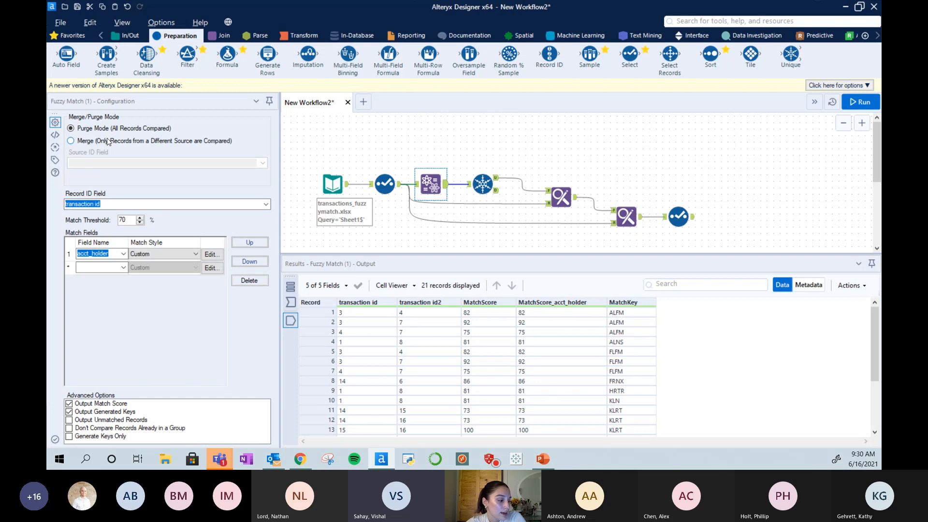
left_click(332, 183)
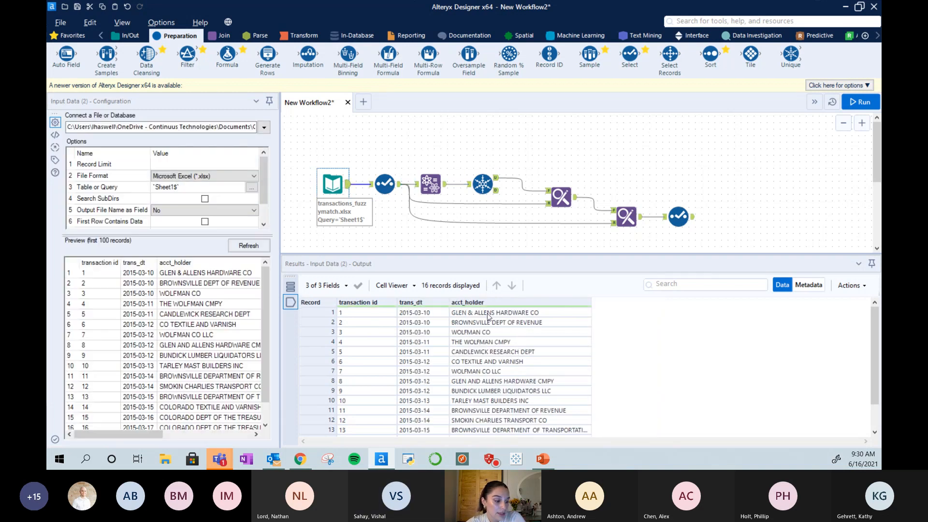
left_click_drag(488, 316, 490, 384)
left_click(493, 376)
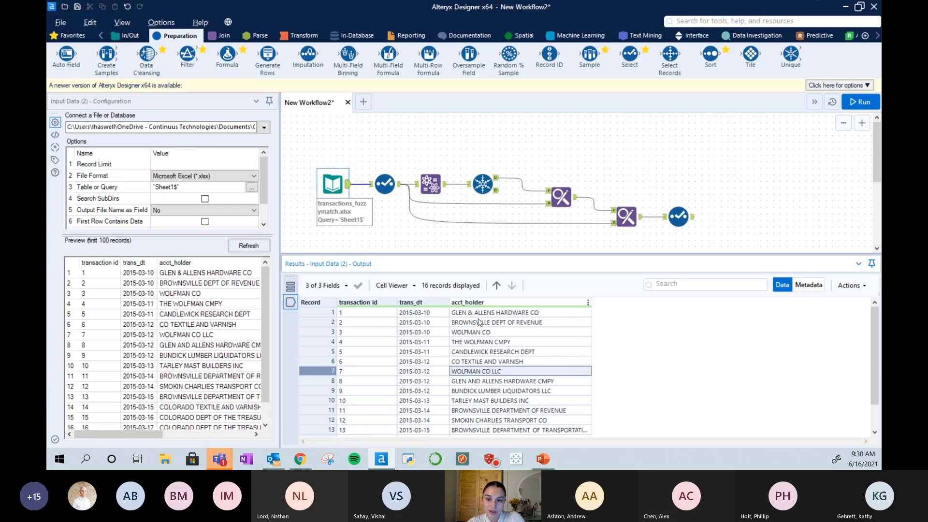
left_click(491, 334)
left_click(491, 343)
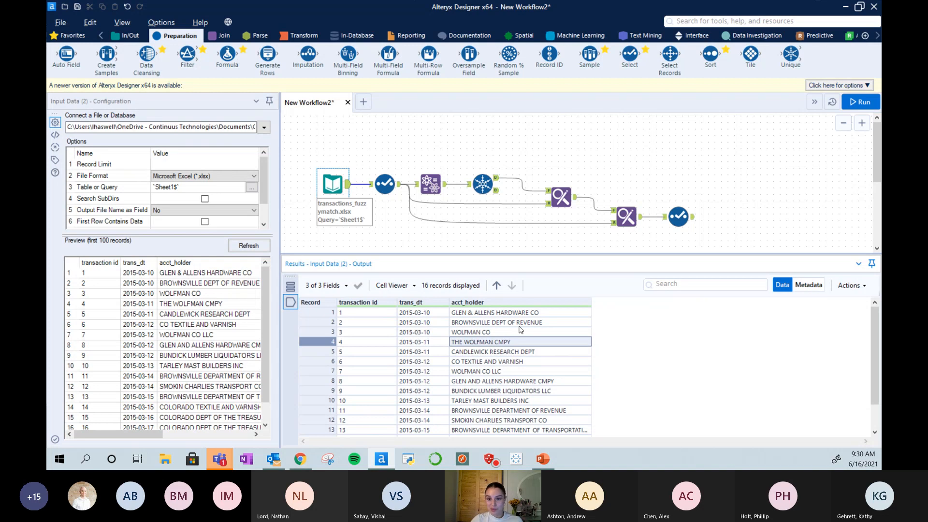
left_click(486, 314)
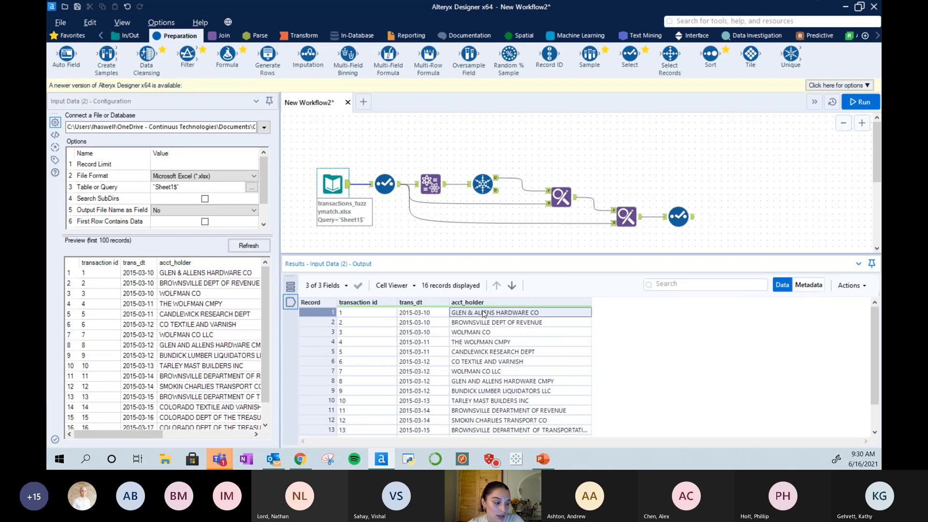
left_click_drag(485, 313, 483, 411)
Review the matched account holder pairs in the final Select output, comparing both names in records 2 and 4.
left_click(689, 218)
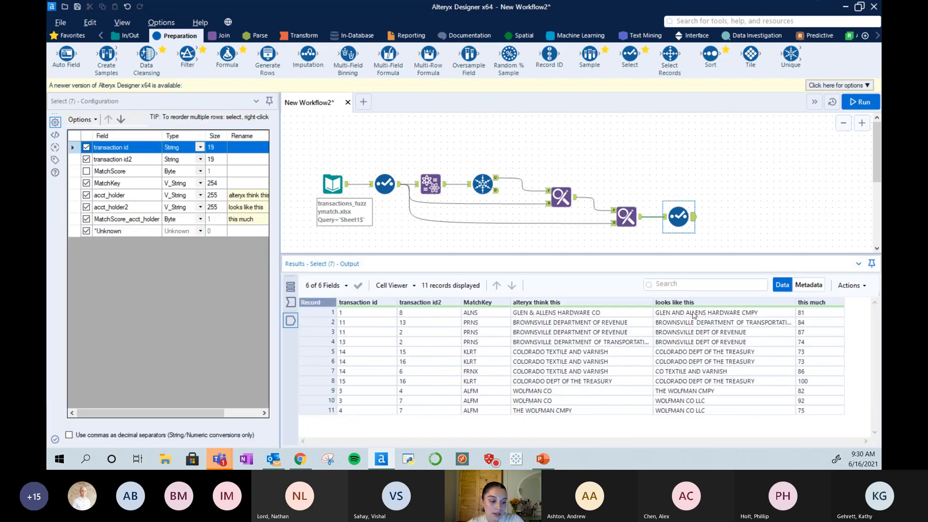
left_click(608, 323)
left_click(671, 324)
left_click(608, 343)
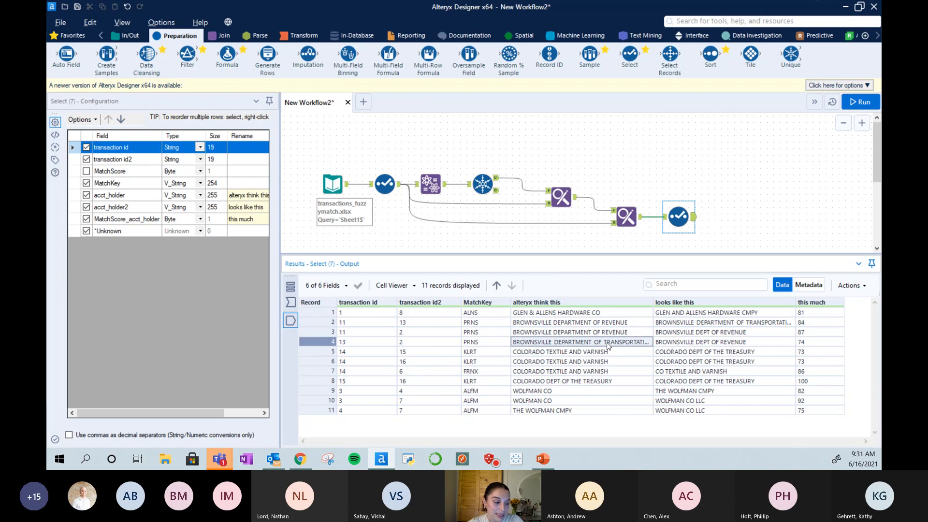
left_click(686, 345)
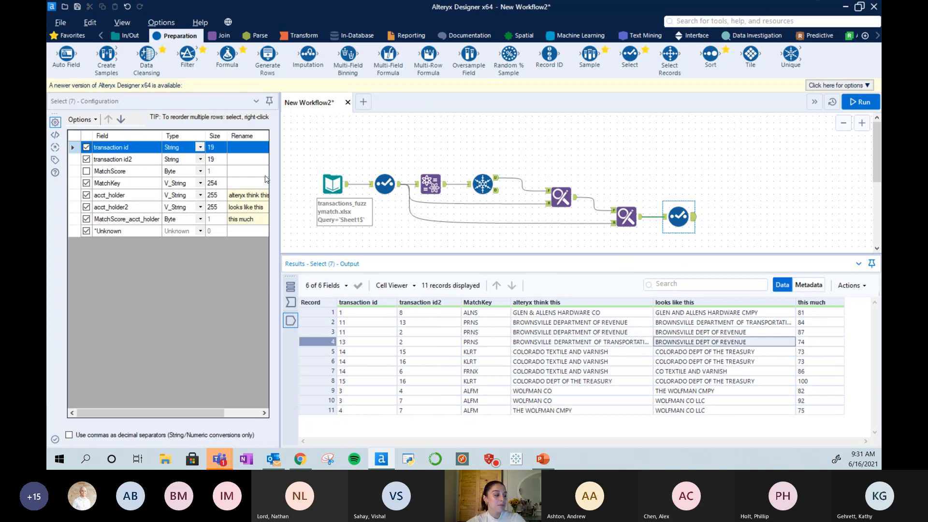
Compare the input data with the final Select output, and look through the acct_holder values of the input records.
left_click(334, 190)
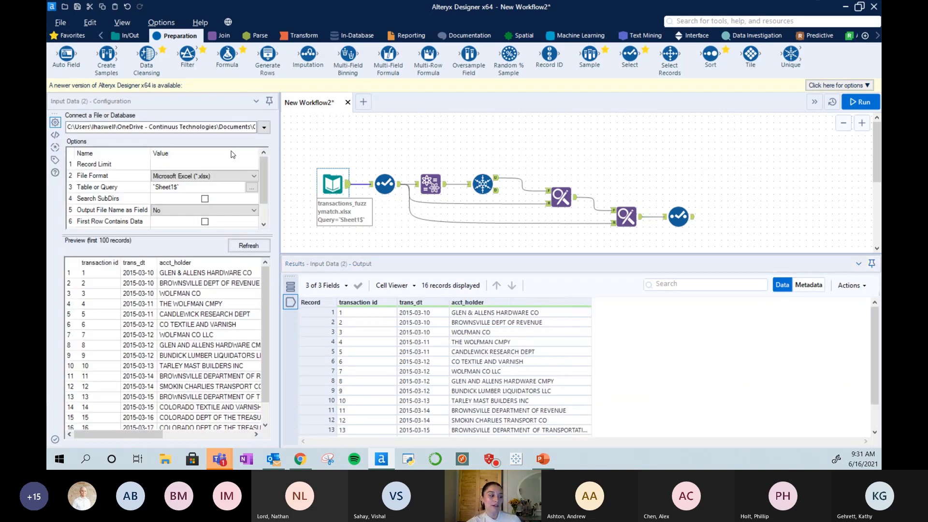
left_click(678, 216)
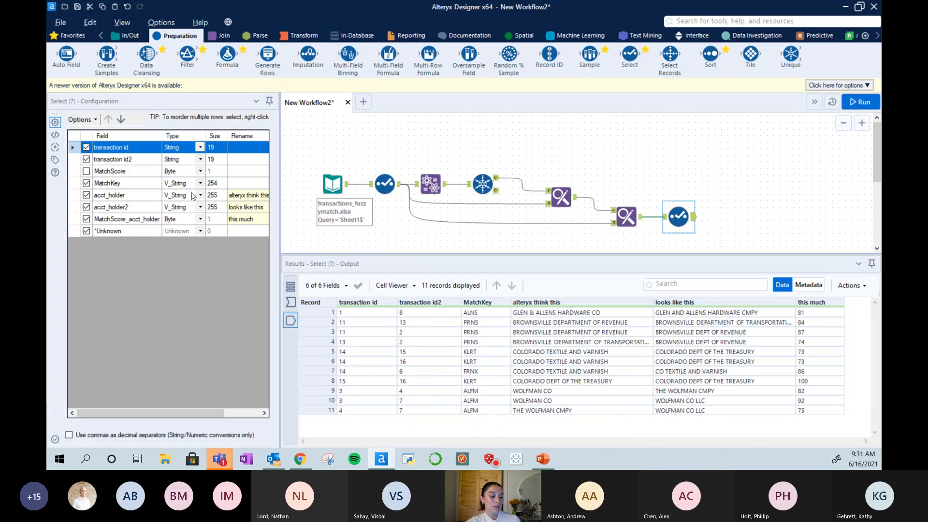
left_click(325, 187)
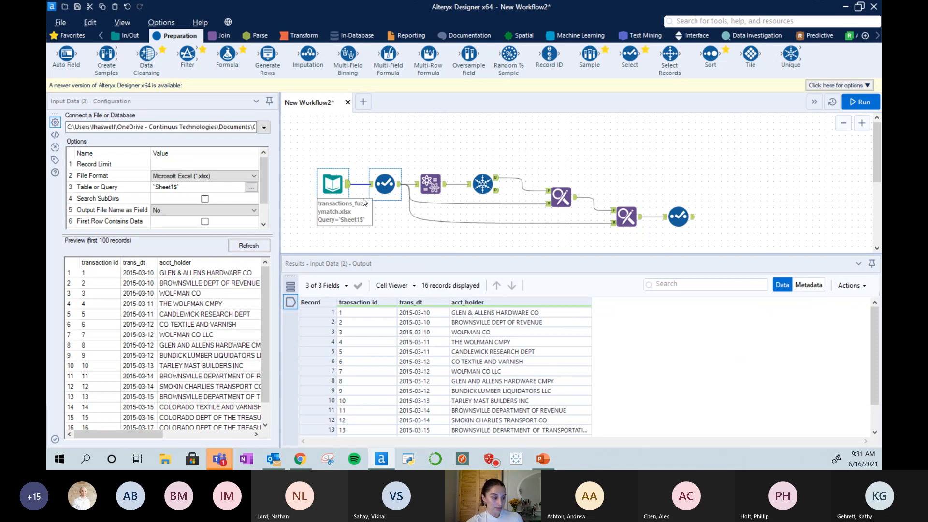
left_click(464, 314)
left_click_drag(465, 314, 465, 400)
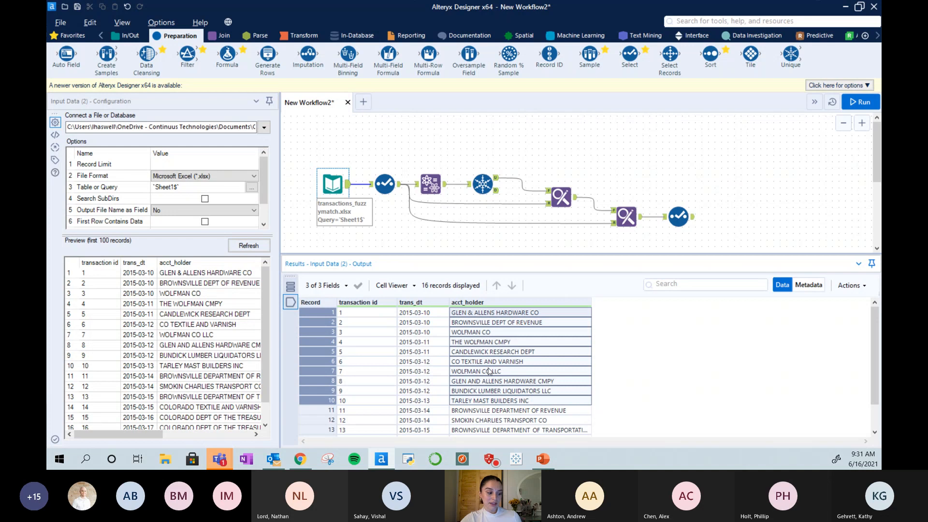
left_click(481, 334)
left_click_drag(478, 317, 489, 404)
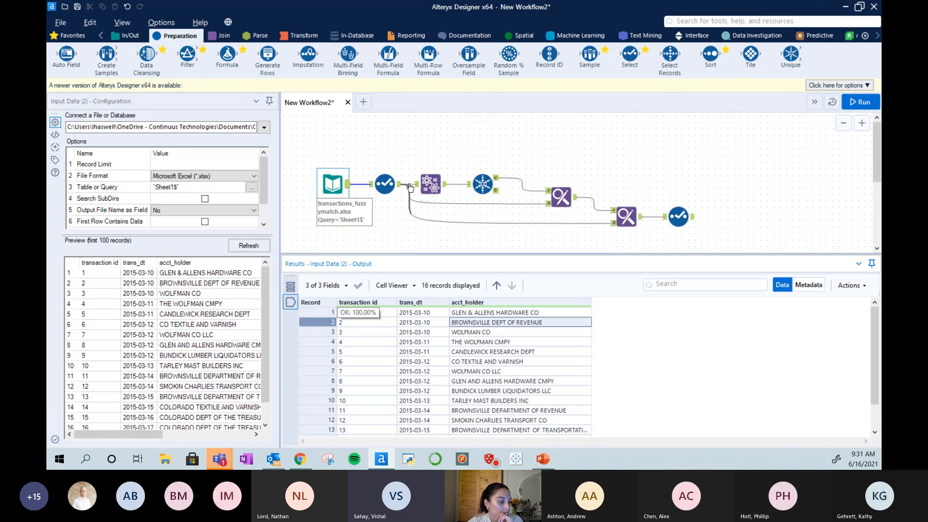
Open the Fuzzy Match options for the acct_holder field and examine the available match functions.
left_click(431, 184)
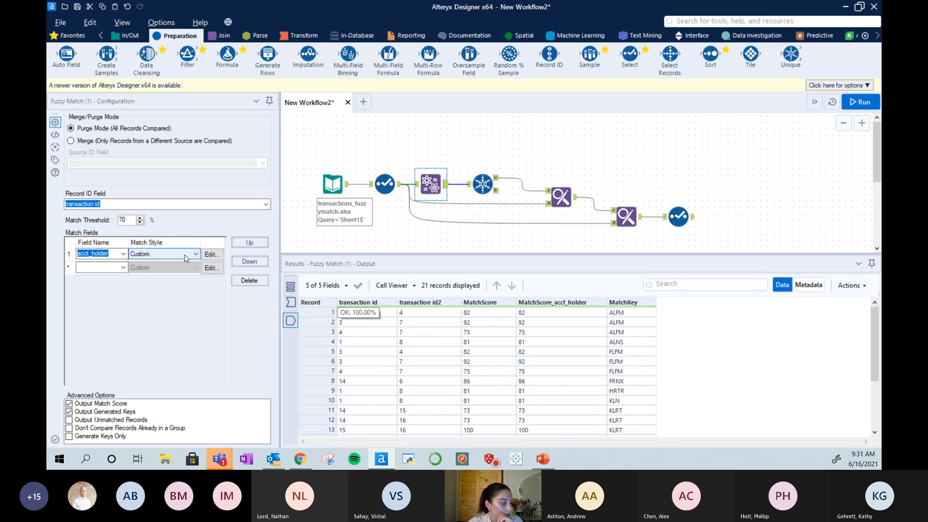
left_click(208, 256)
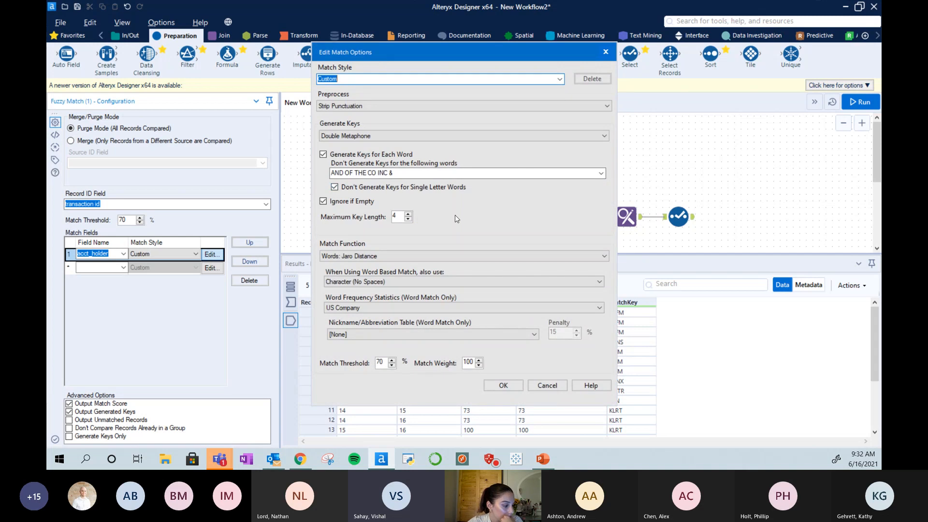
left_click(443, 256)
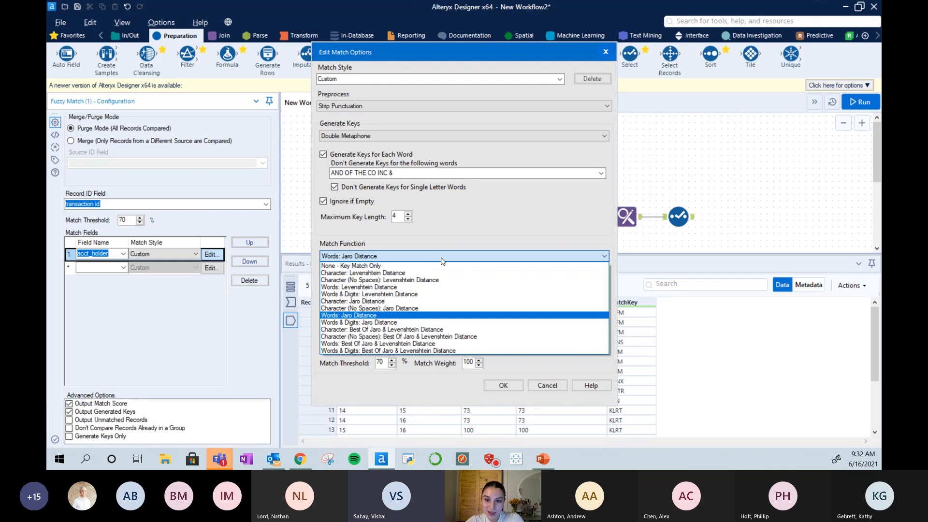
left_click(441, 258)
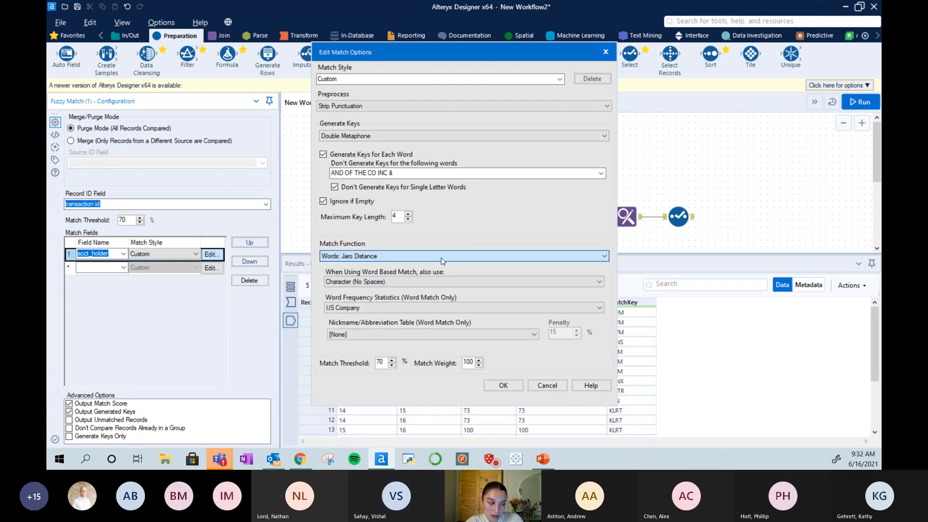
left_click(441, 258)
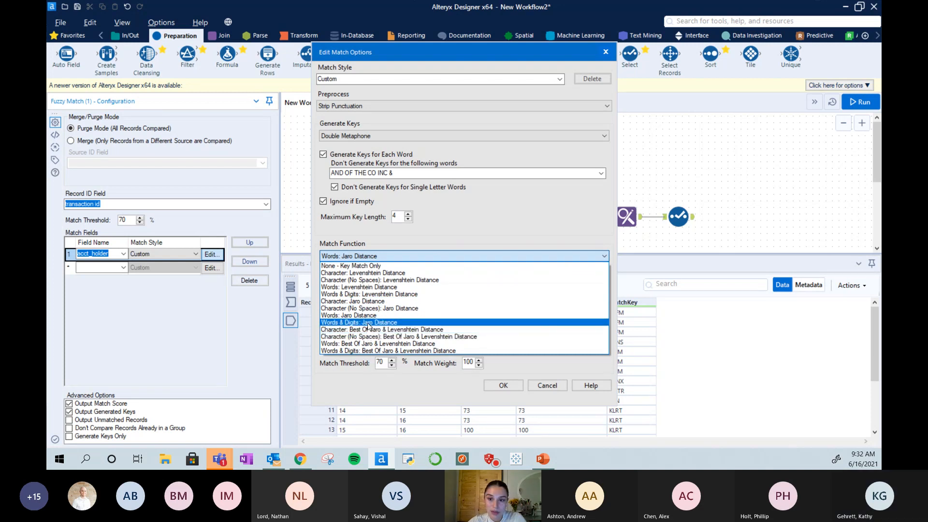
left_click(459, 224)
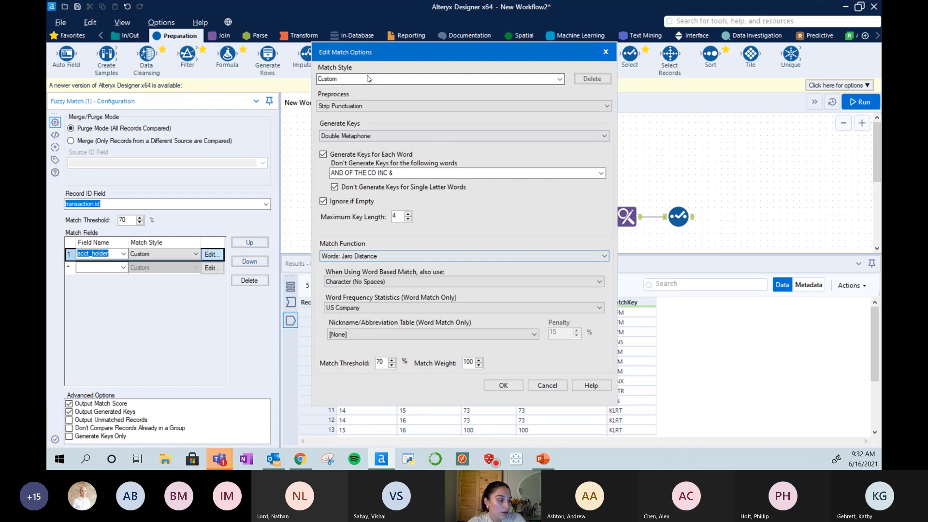
Examine the preset settings of the Phone and Exact match styles, try Name w/ Nicknames, and leave the match options without applying them.
left_click(559, 79)
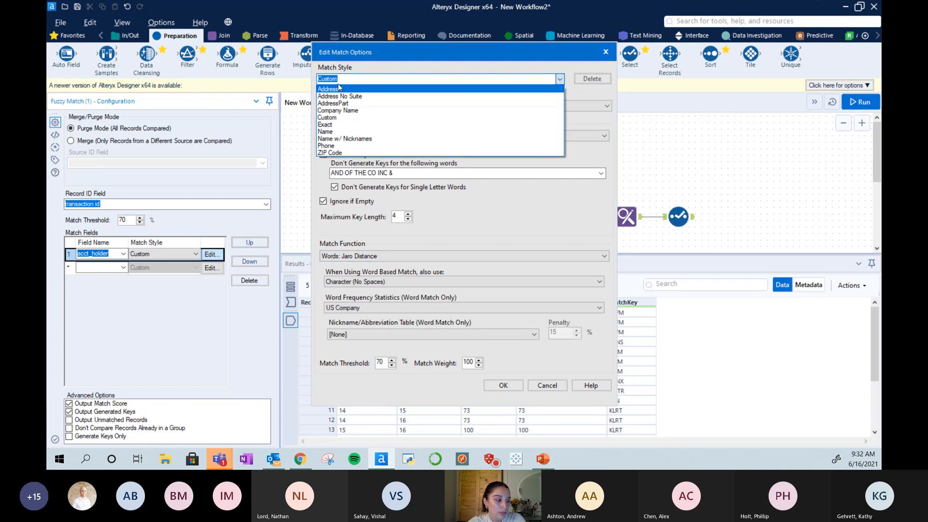
left_click(330, 146)
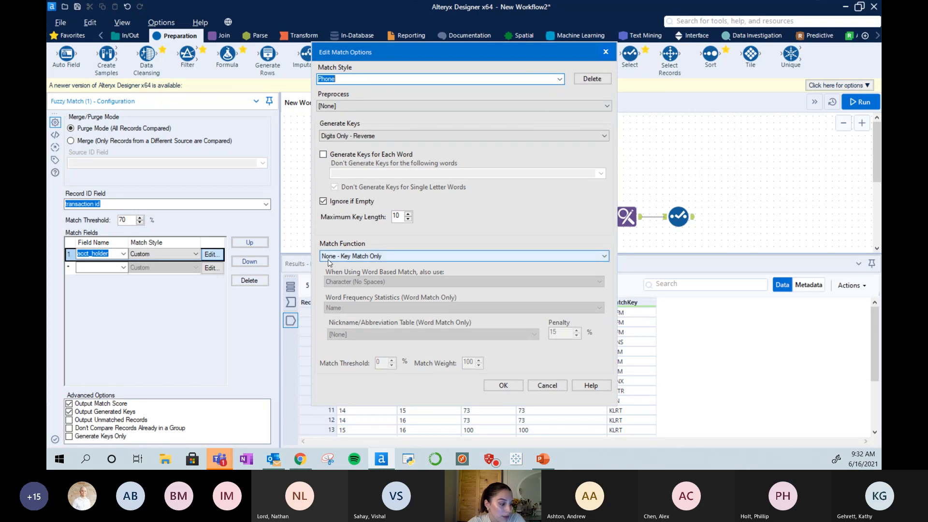
left_click(560, 80)
left_click(346, 126)
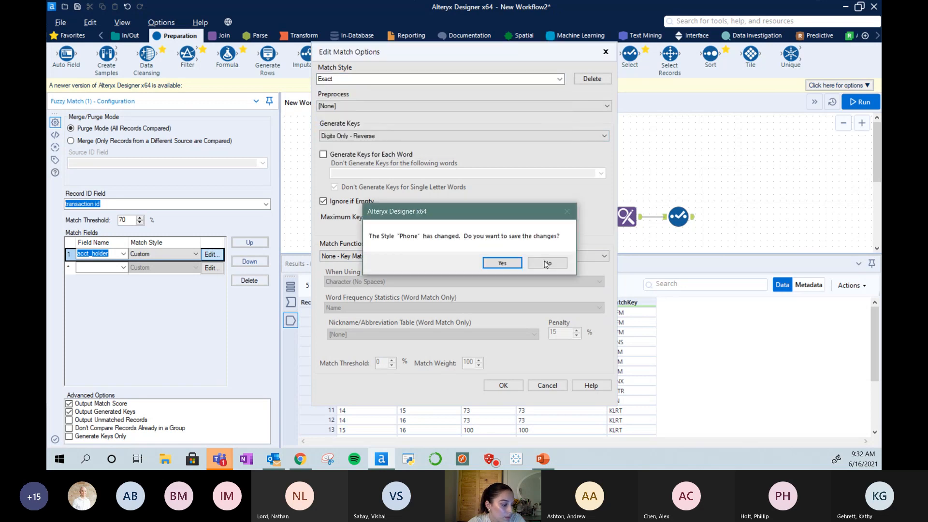
left_click(503, 263)
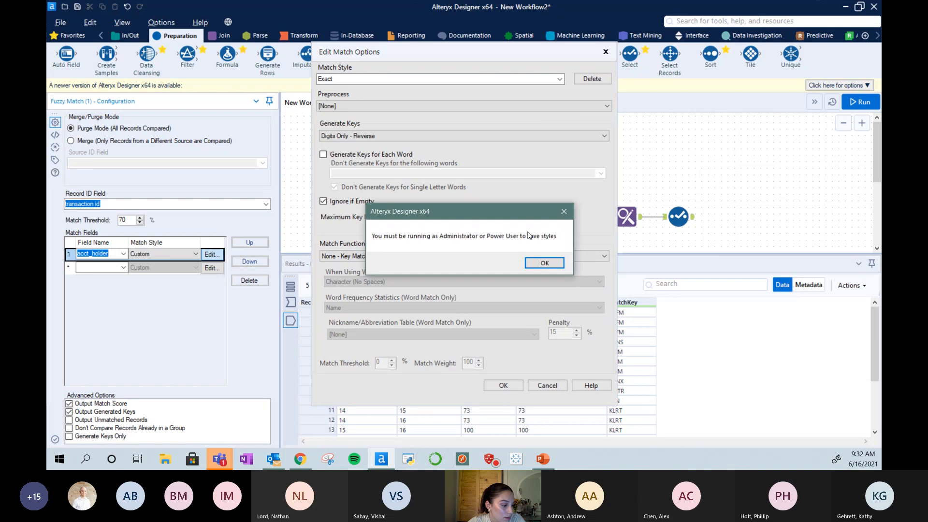
left_click(544, 263)
left_click(560, 79)
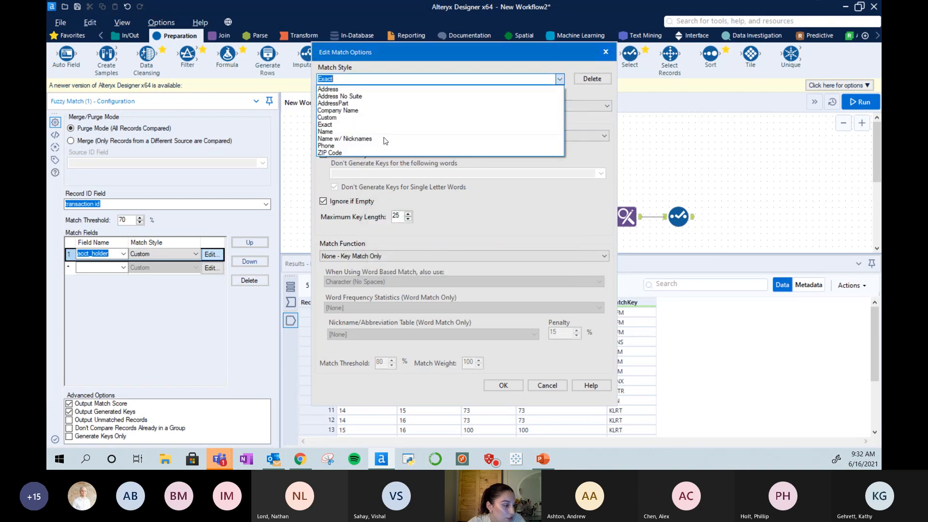
left_click(385, 140)
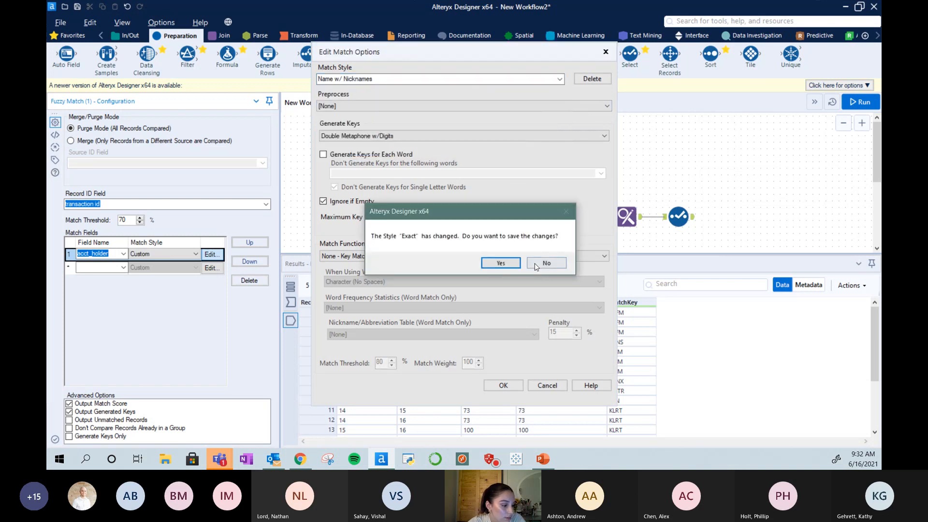
left_click(546, 263)
left_click(605, 52)
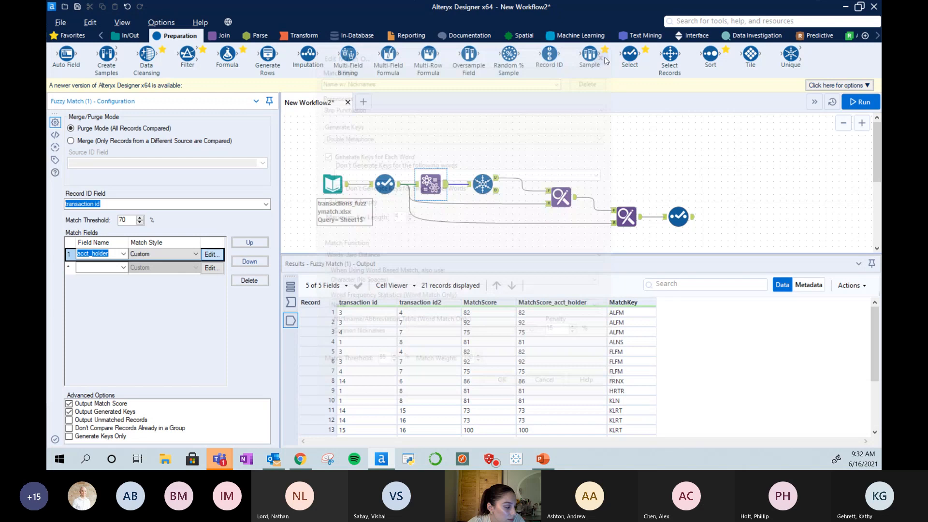
Reopen the acct_holder match options, examine the Name w/ Nicknames, Company Name and Address No Suite styles, and leave without applying them.
left_click(205, 258)
left_click(560, 79)
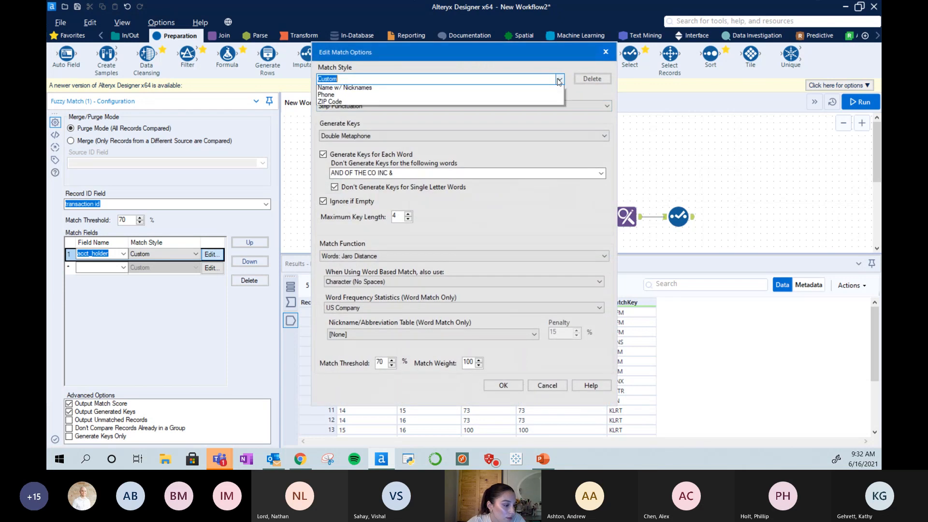
left_click(378, 137)
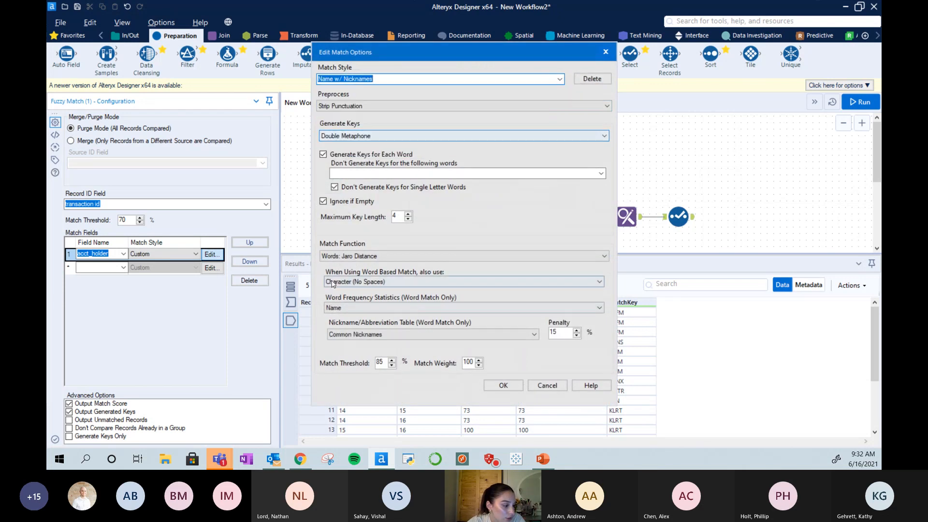
left_click(559, 79)
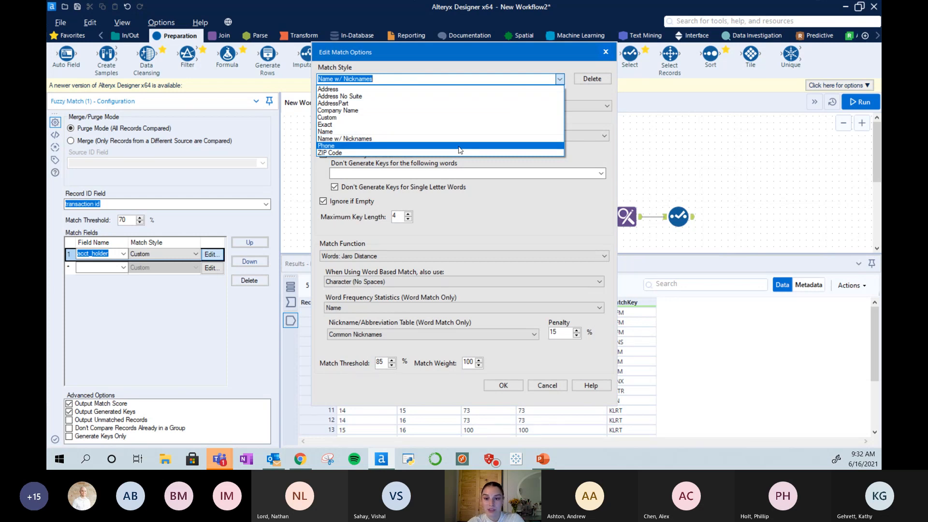
left_click(354, 110)
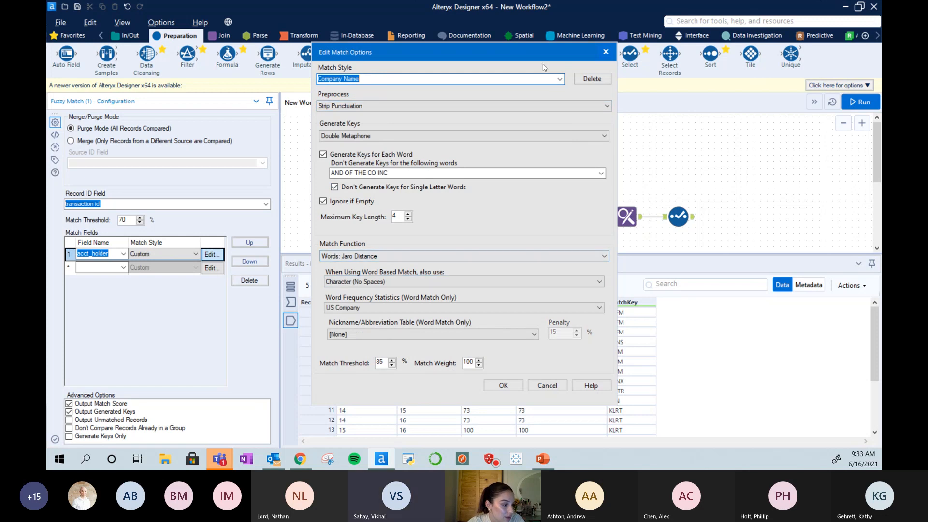
left_click(544, 79)
left_click(544, 96)
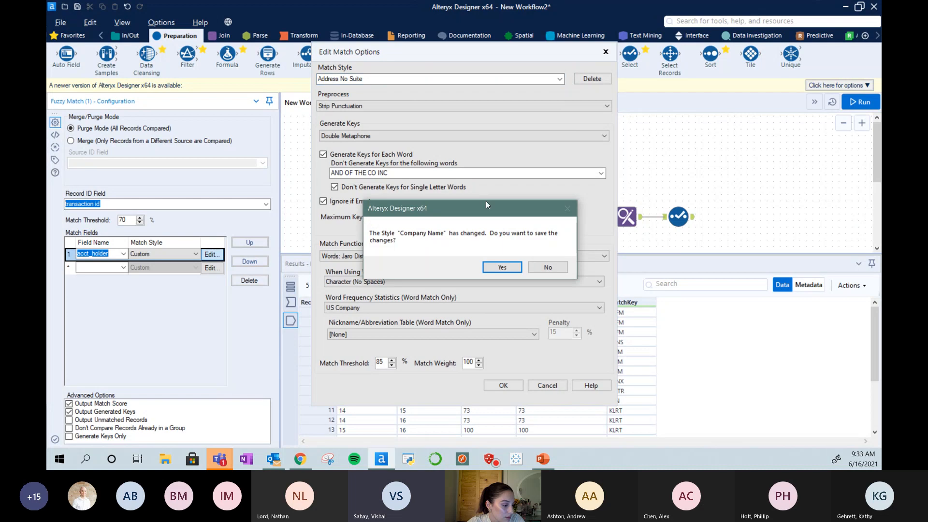
left_click(541, 270)
left_click(606, 52)
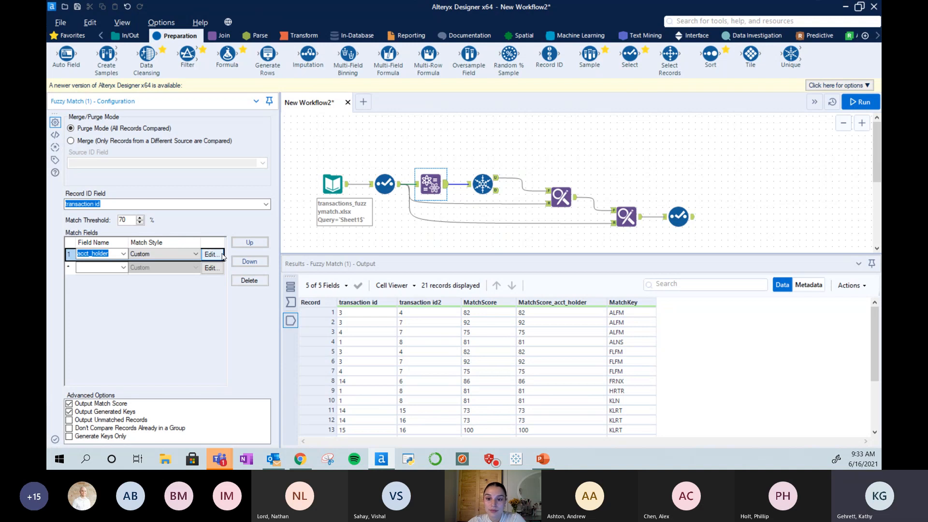
Review the Fuzzy Match tool's purge mode and Record ID field, and check the Unique tool's columns and output.
left_click(425, 179)
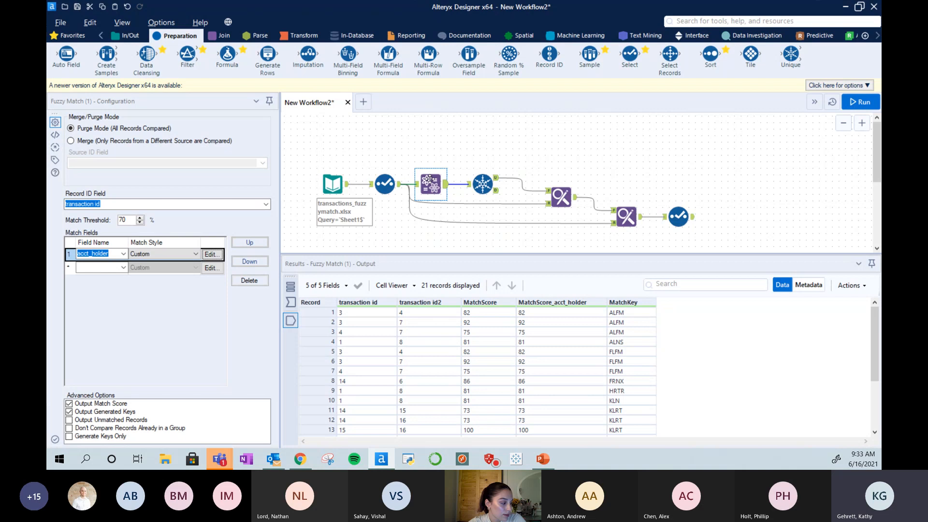
left_click(176, 204)
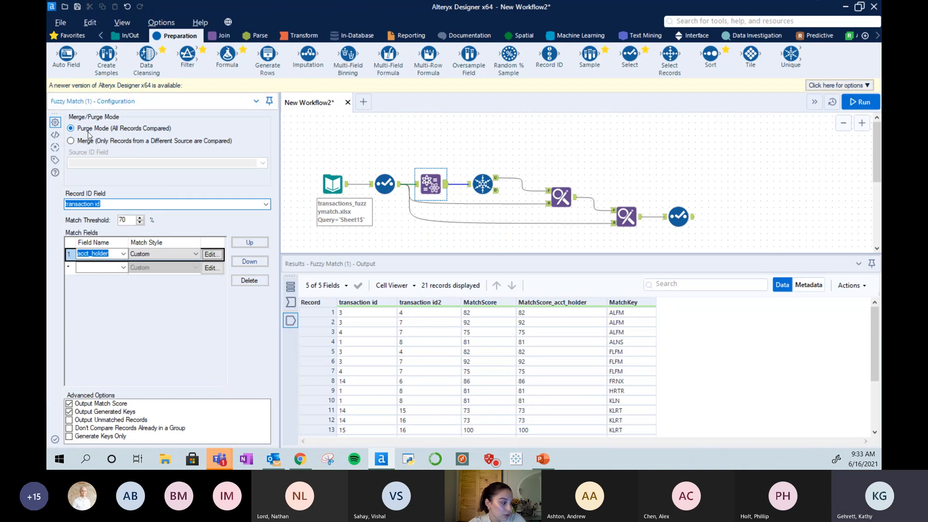
left_click(105, 206)
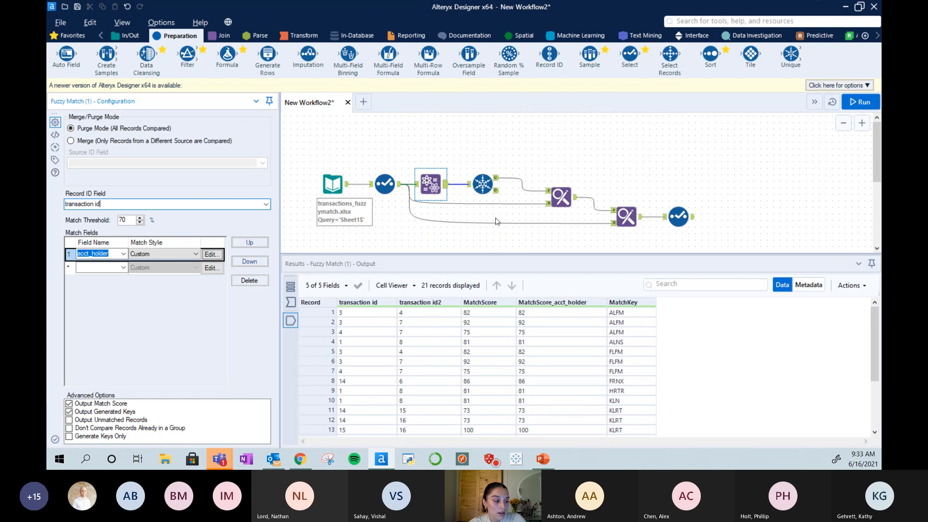
left_click(481, 184)
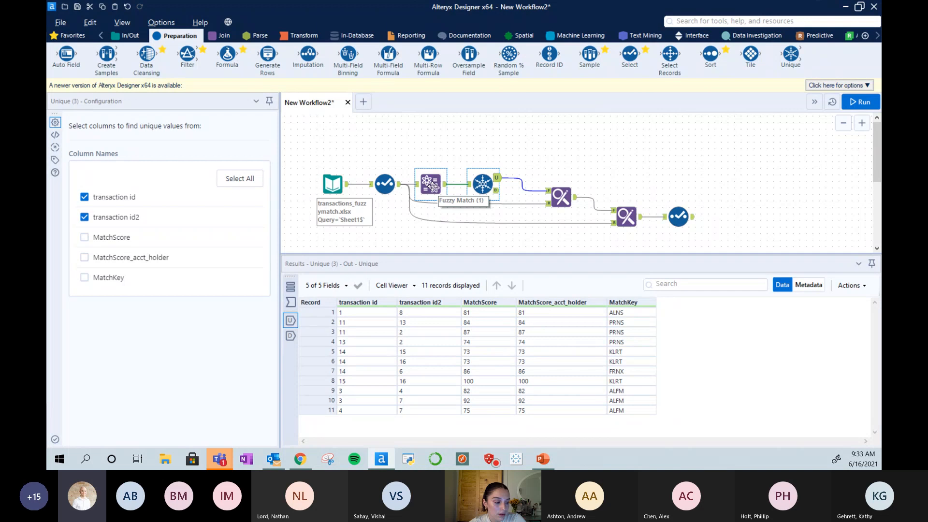
Compare the two Find Replace tools, and examine the transaction id and appended acct_holder columns in the first one's output.
left_click(623, 216)
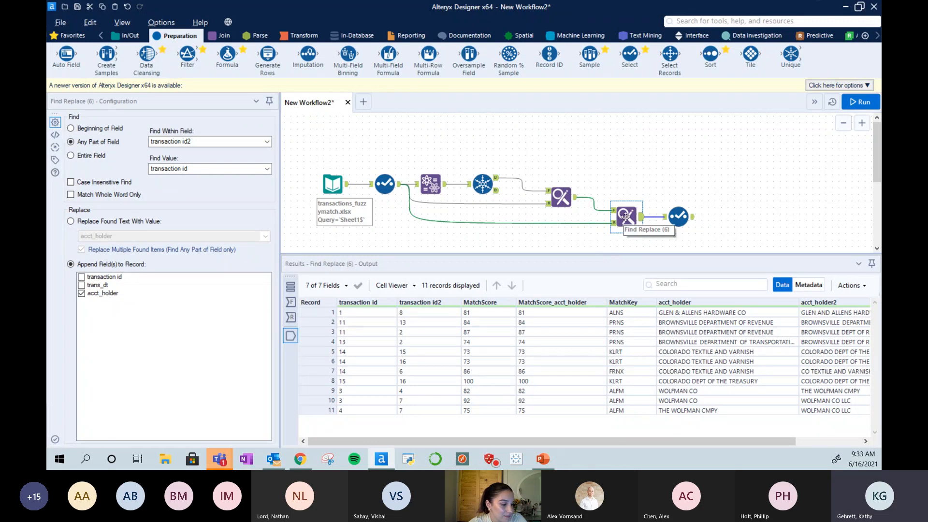
left_click(561, 197)
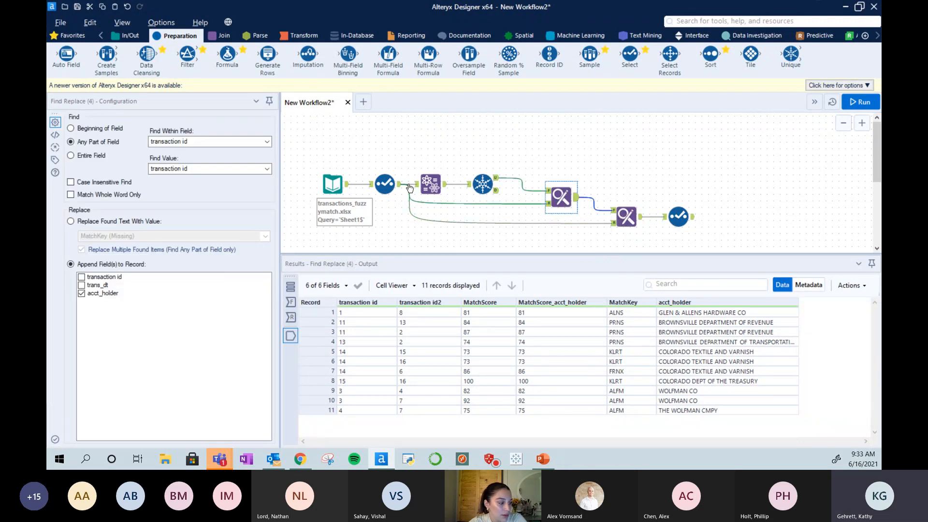
left_click(627, 217)
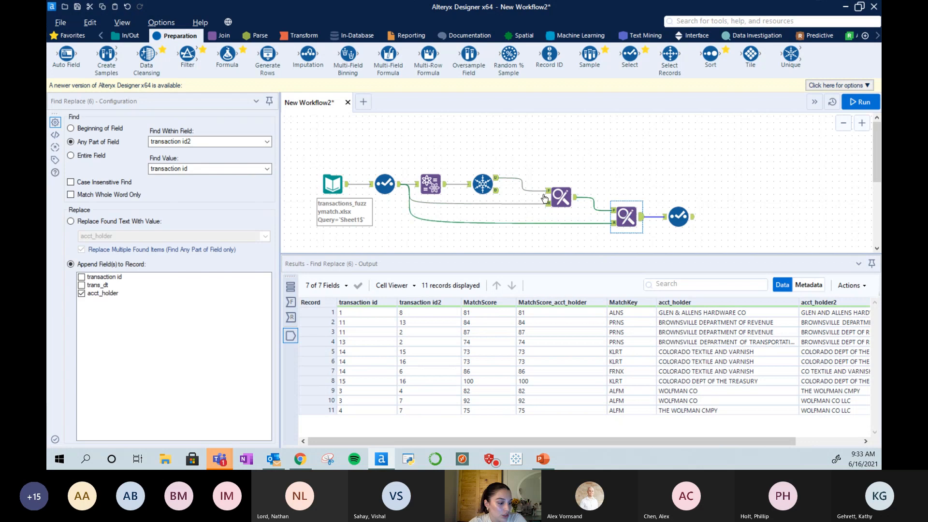
left_click(552, 205)
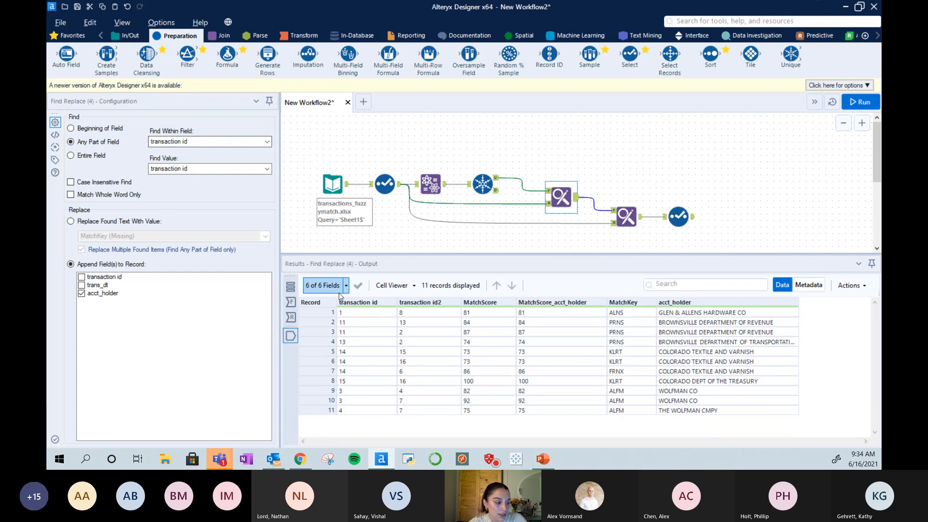
left_click_drag(349, 315, 357, 410)
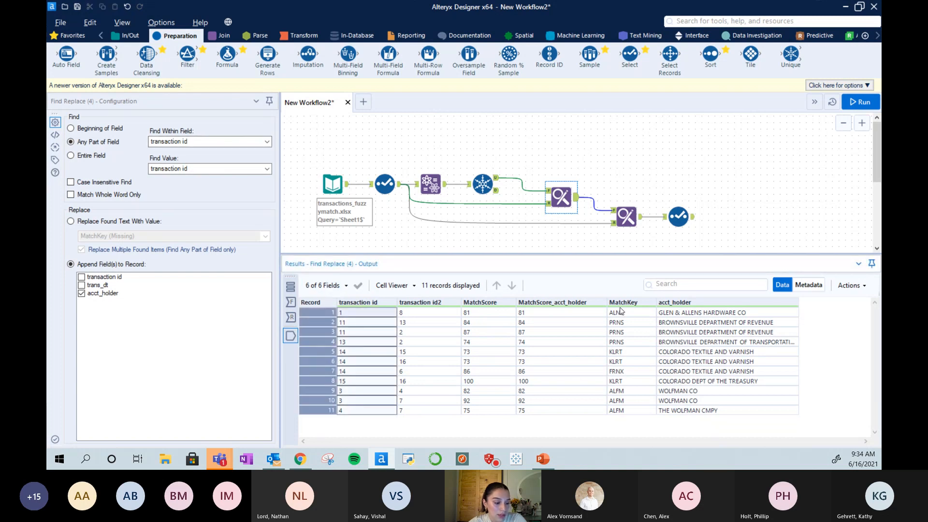
left_click_drag(671, 315, 676, 410)
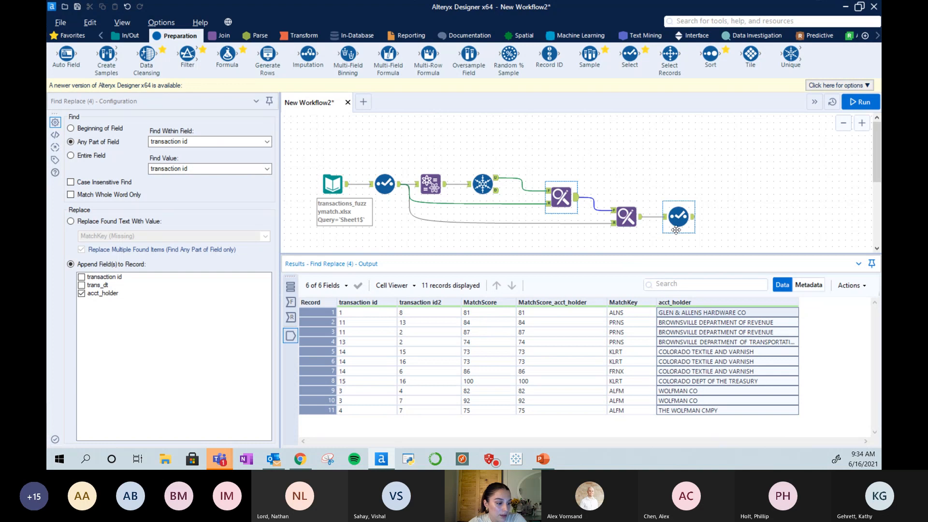
Examine the transaction id2 and appended acct_holder2 columns in the second Find Replace tool's output.
left_click(616, 221)
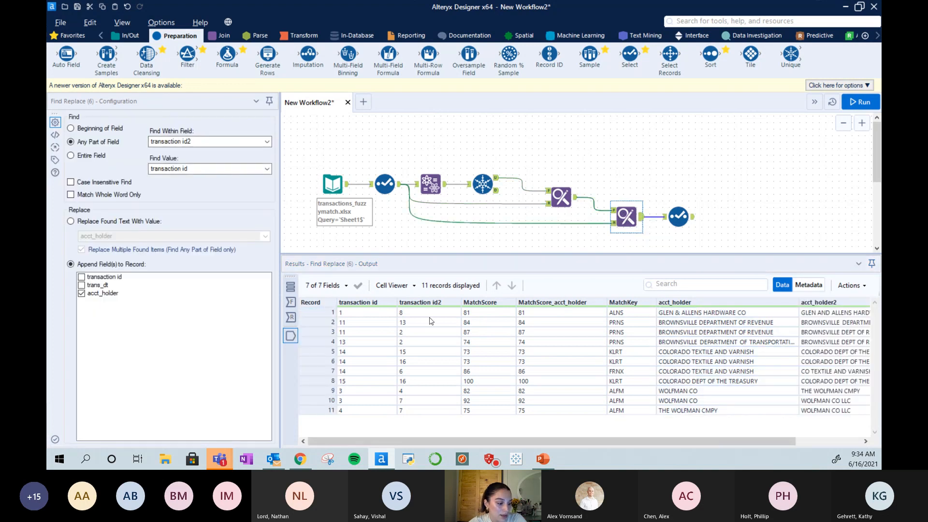
left_click_drag(431, 314, 431, 399)
left_click_drag(821, 313, 819, 410)
left_click(765, 415)
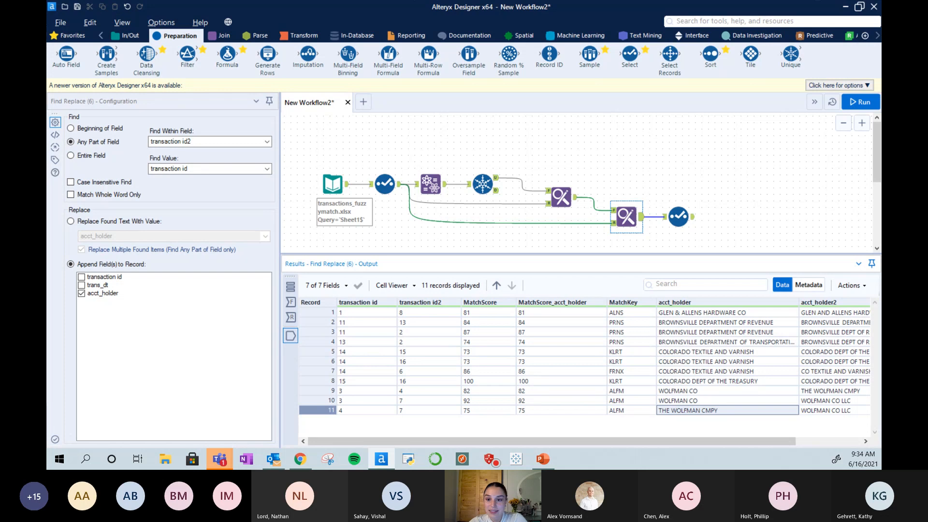
Create a new workflow and place an Input Data tool on its canvas.
left_click(364, 104)
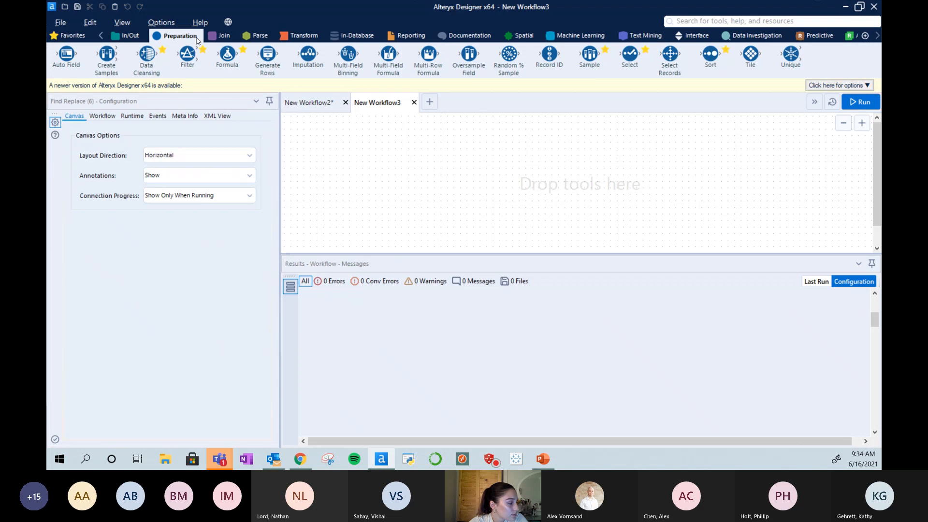
left_click(125, 41)
left_click_drag(187, 55, 346, 171)
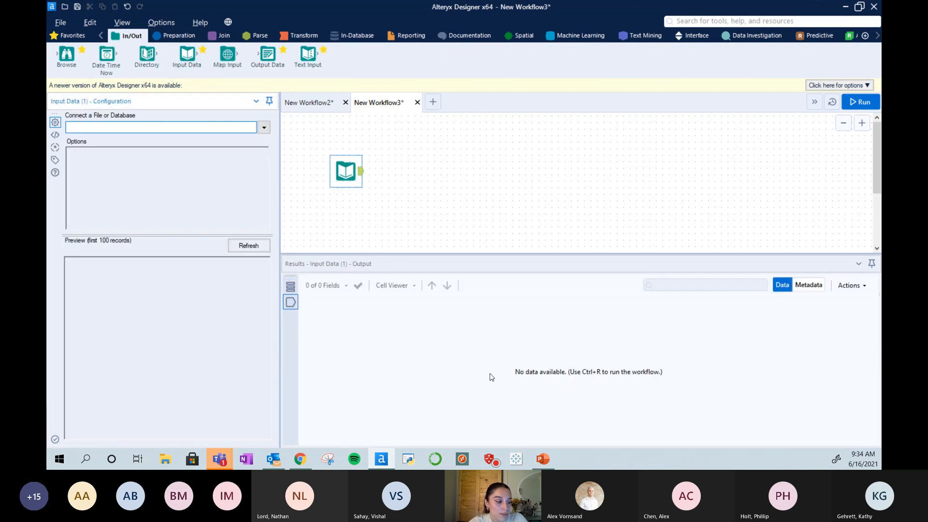
Connect the Input Data tool to Sheet1 of the merge_transaction Excel file in the intermediate data folder.
left_click(264, 127)
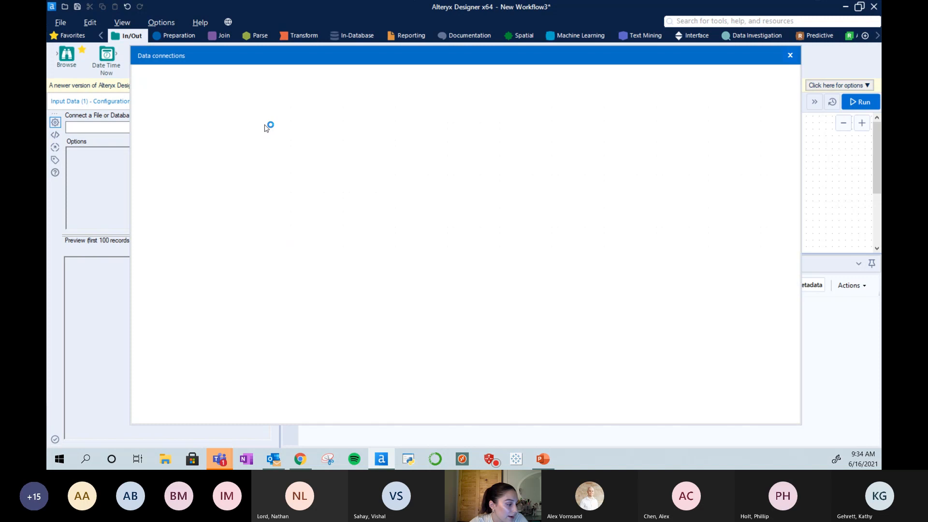
left_click(176, 119)
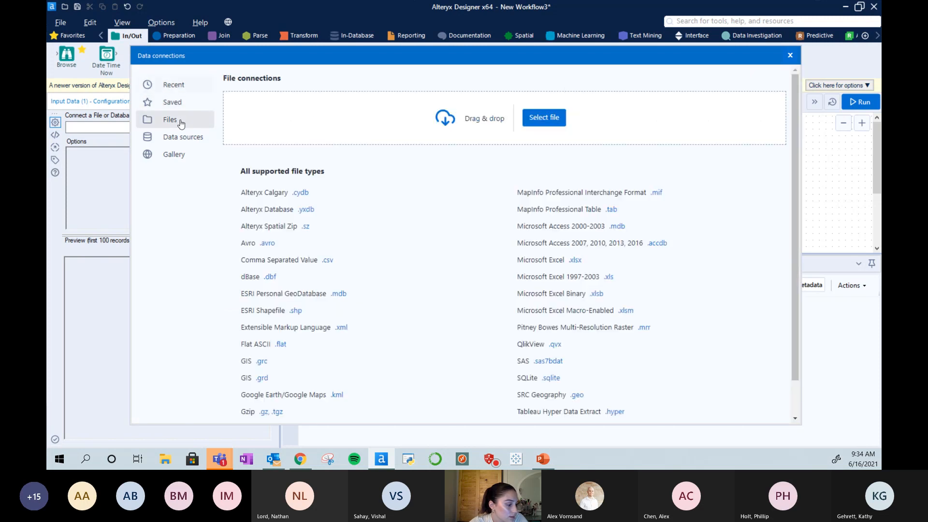
left_click(547, 121)
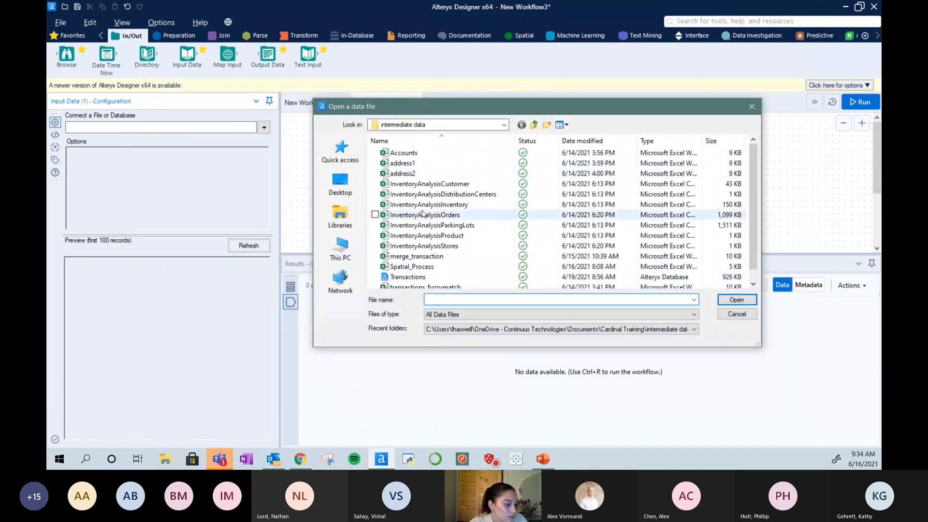
left_click(417, 247)
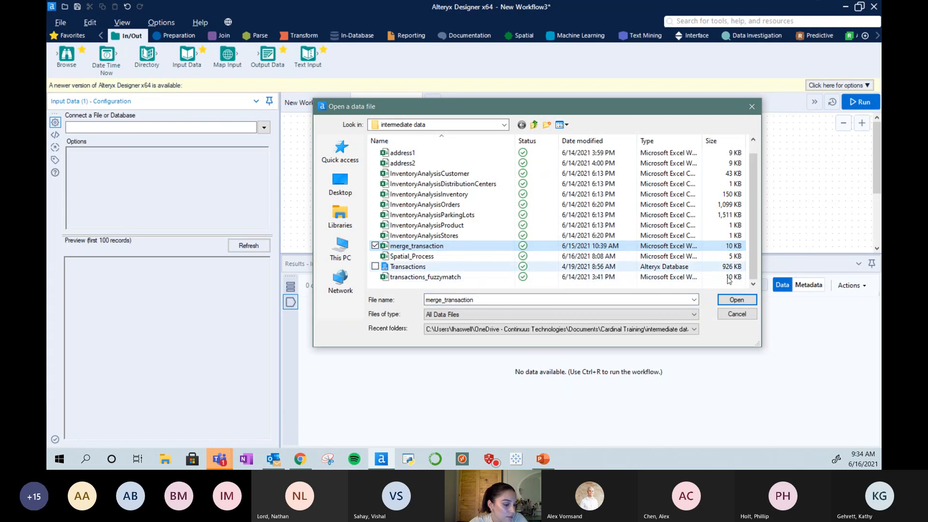
left_click(733, 301)
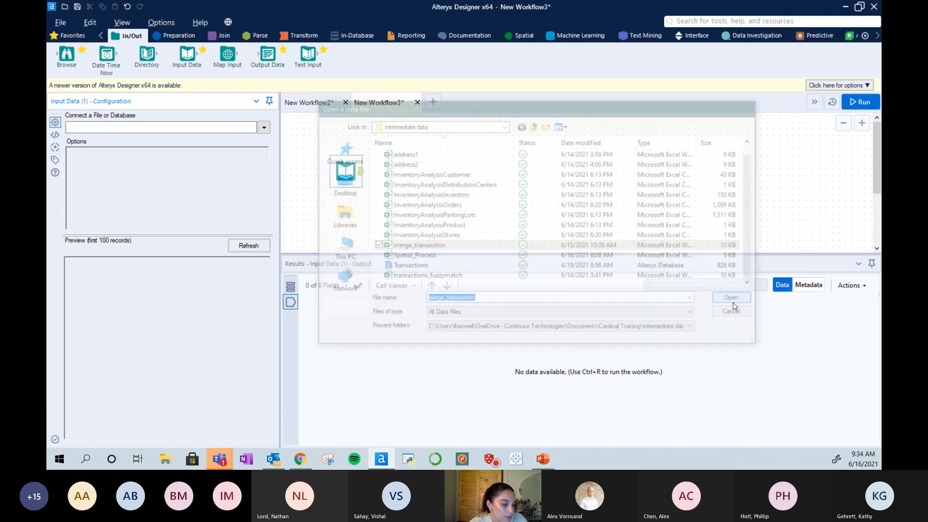
left_click(599, 332)
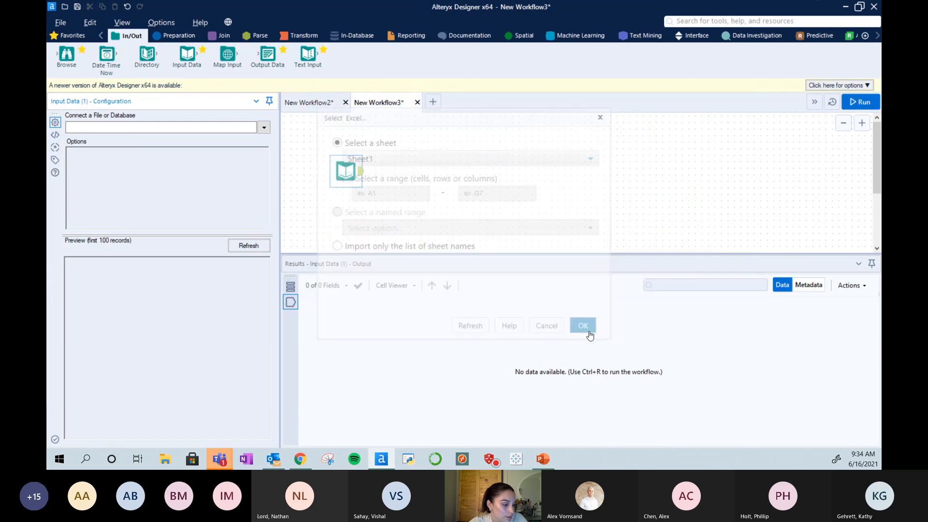
Run the workflow and enlarge the results area to show all the merge_transaction records.
left_click(847, 101)
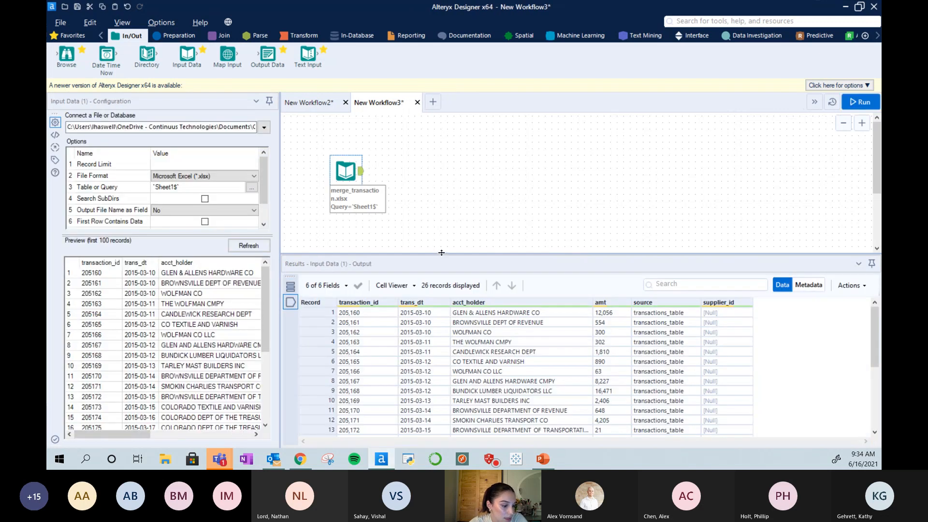
left_click_drag(441, 253, 475, 125)
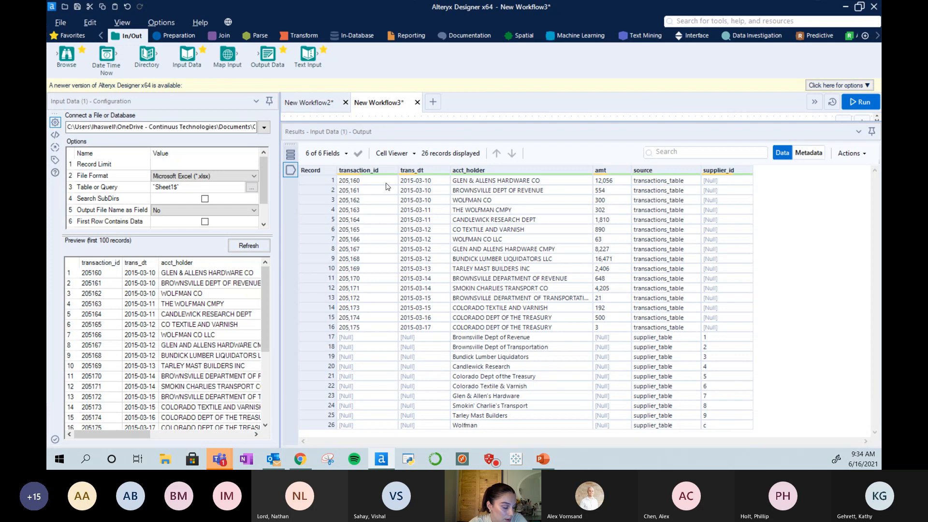
Examine the transaction records' transaction_id, trans_dt, acct_holder and source columns in the merge_transaction output.
left_click(475, 181)
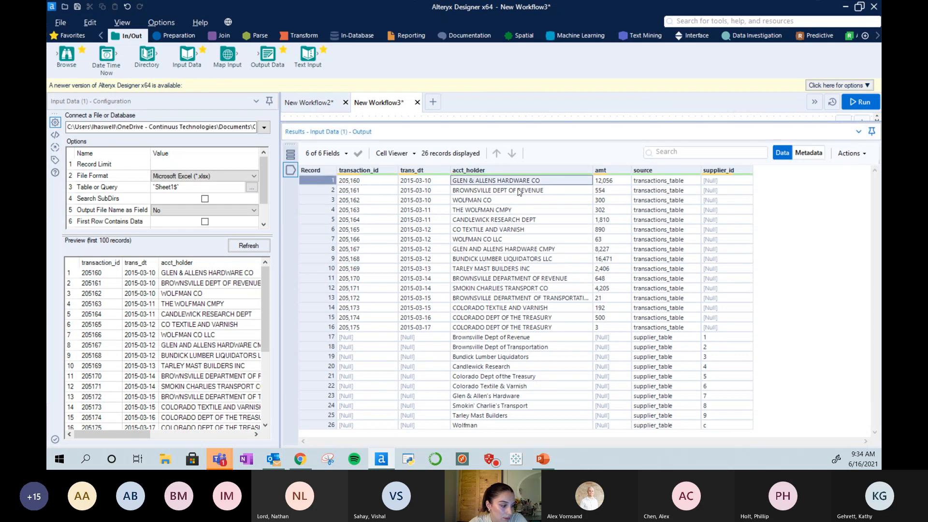
left_click_drag(365, 182, 358, 327)
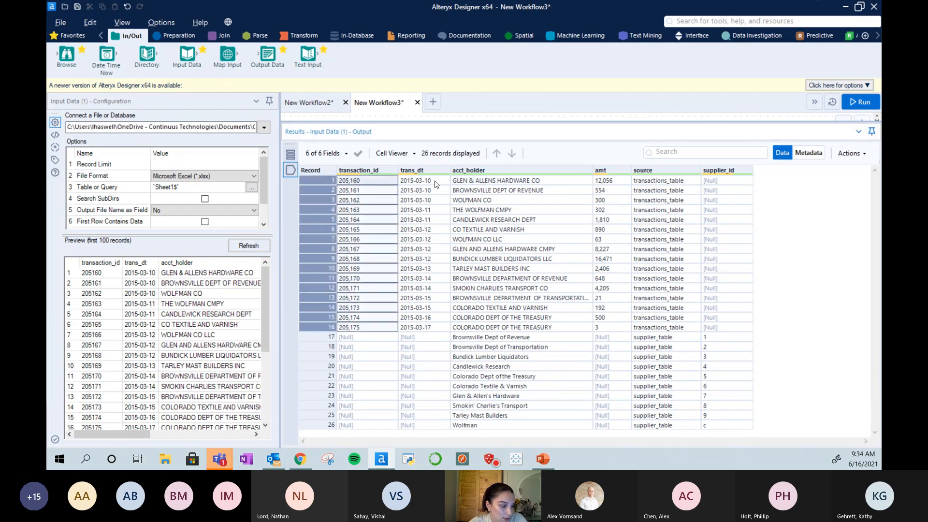
left_click_drag(436, 184, 417, 327)
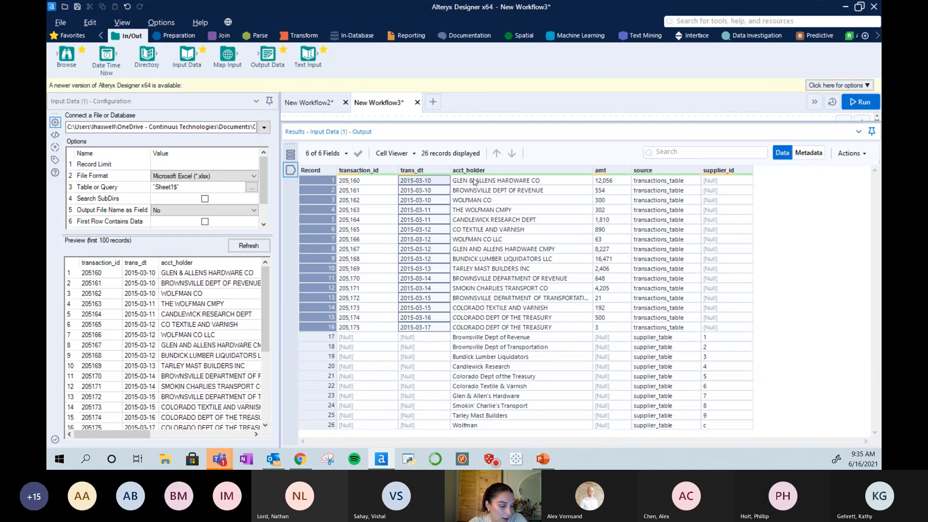
left_click_drag(475, 181, 499, 328)
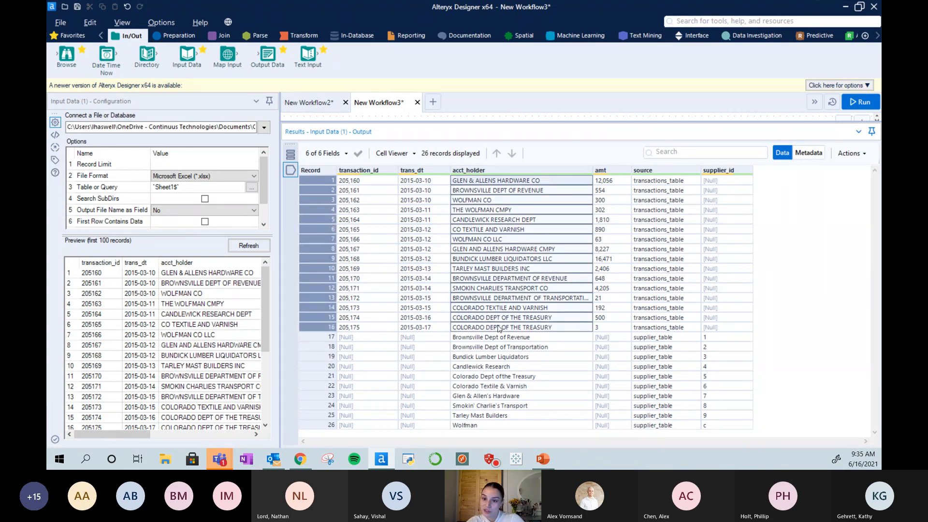
left_click(517, 231)
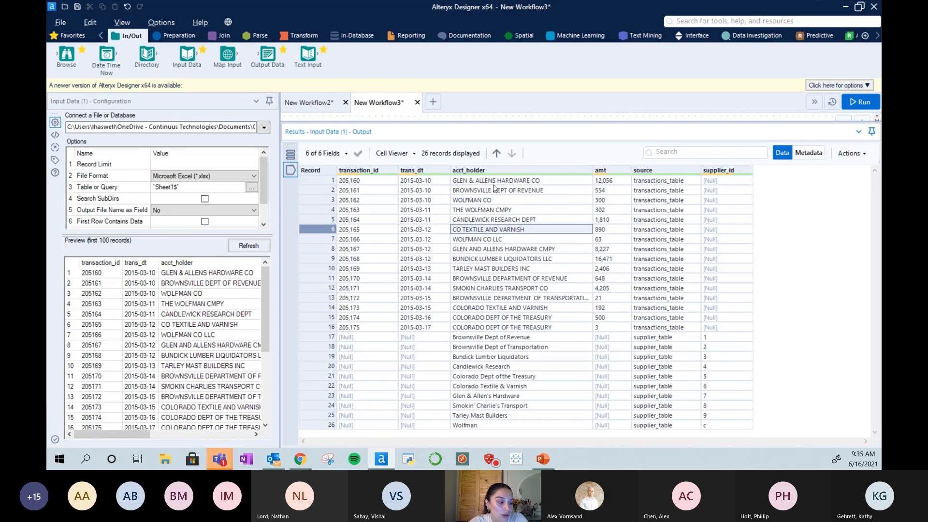
left_click_drag(494, 185, 513, 329)
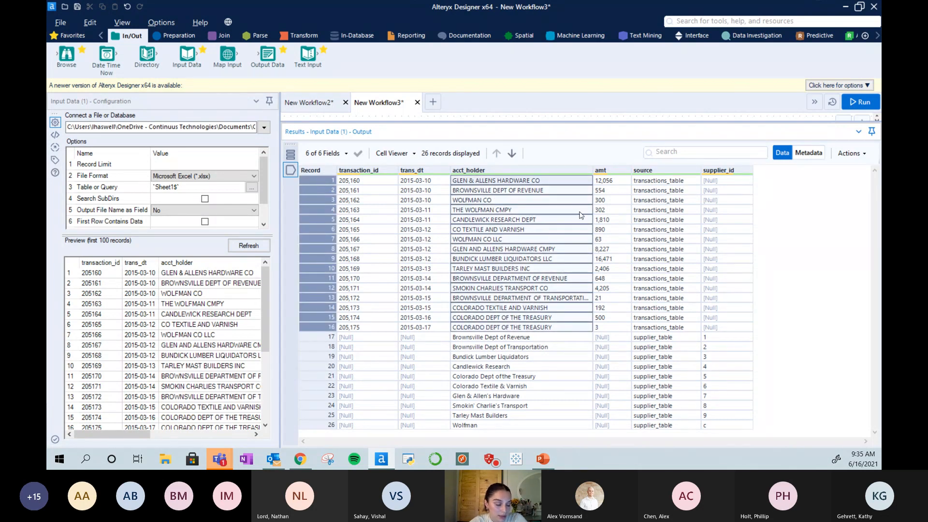
left_click(641, 182)
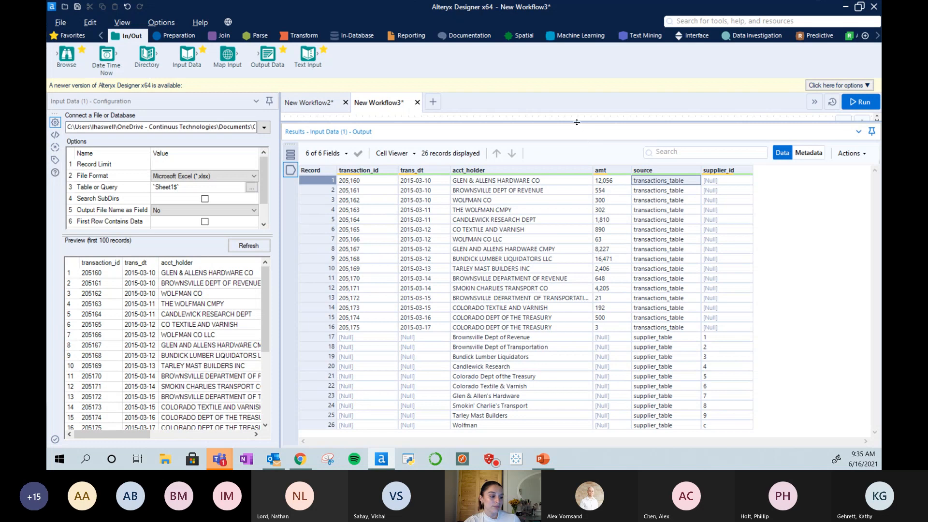
mouse_move(575, 131)
left_mouse_down()
mouse_move(570, 174)
mouse_move(576, 125)
left_mouse_up()
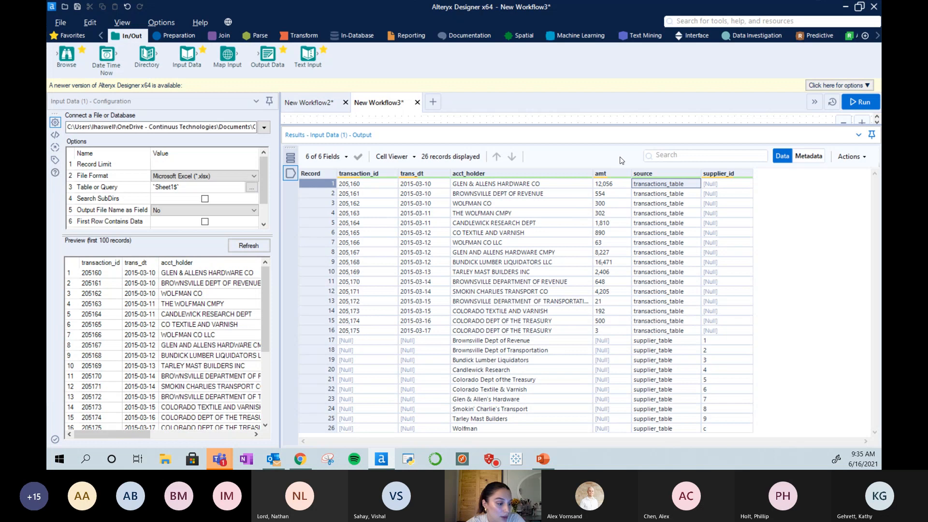
left_click_drag(647, 183, 655, 331)
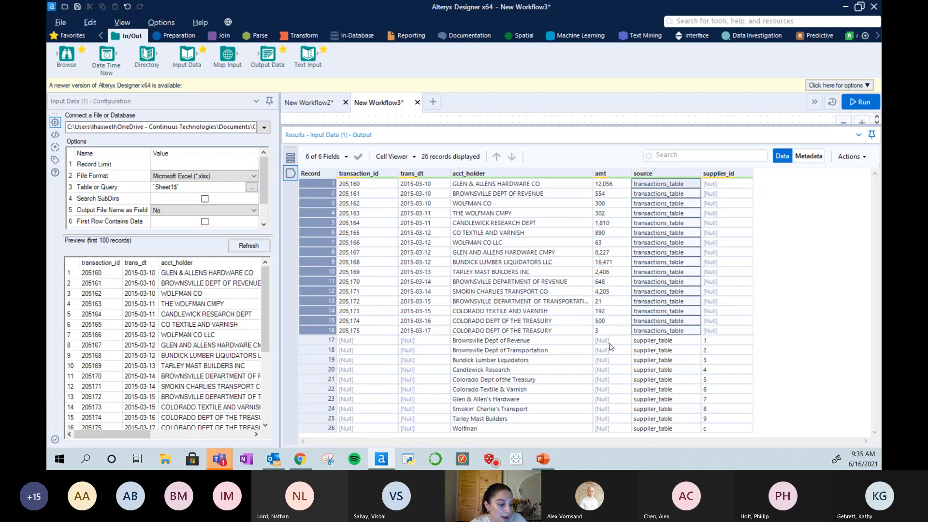
Examine the supplier records' acct_holder, supplier_id and source columns and compare their names with the transaction records' account holders.
left_click_drag(481, 342, 487, 430)
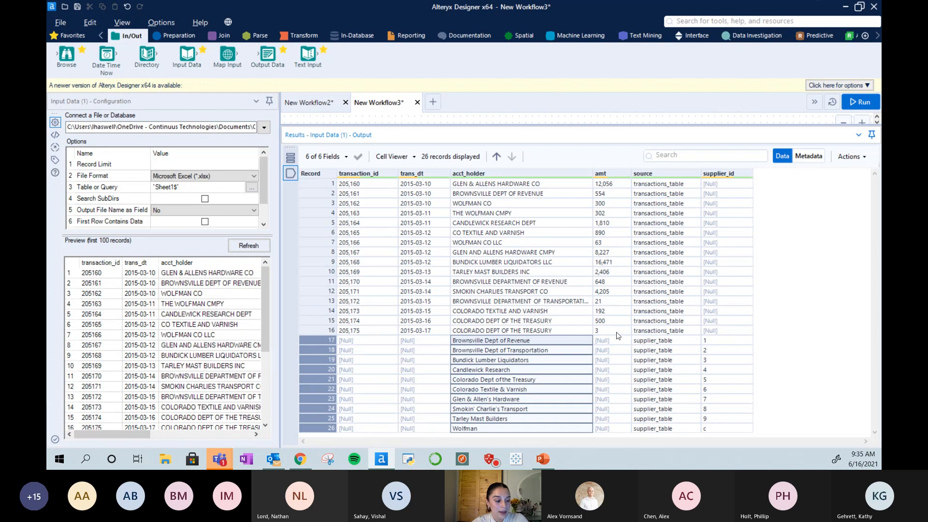
left_click_drag(723, 346, 743, 431)
left_click_drag(650, 345, 669, 422)
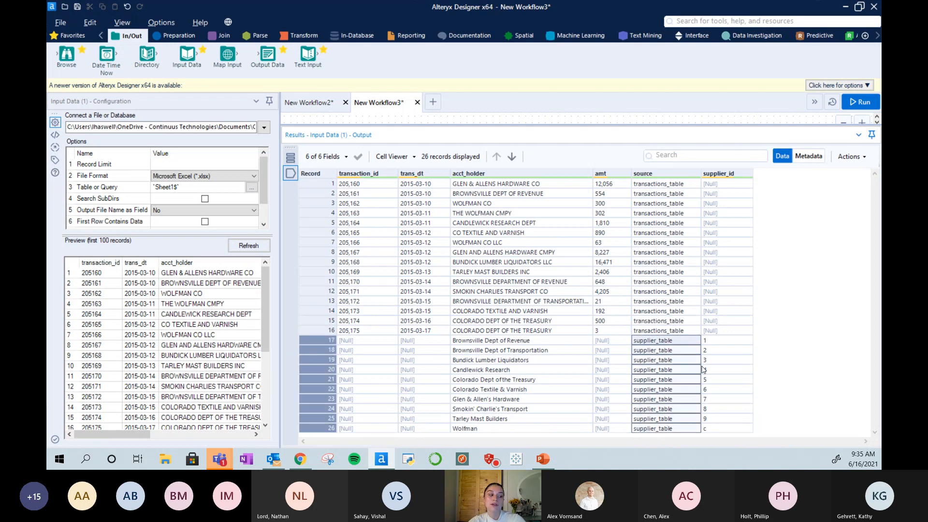
left_click(580, 281)
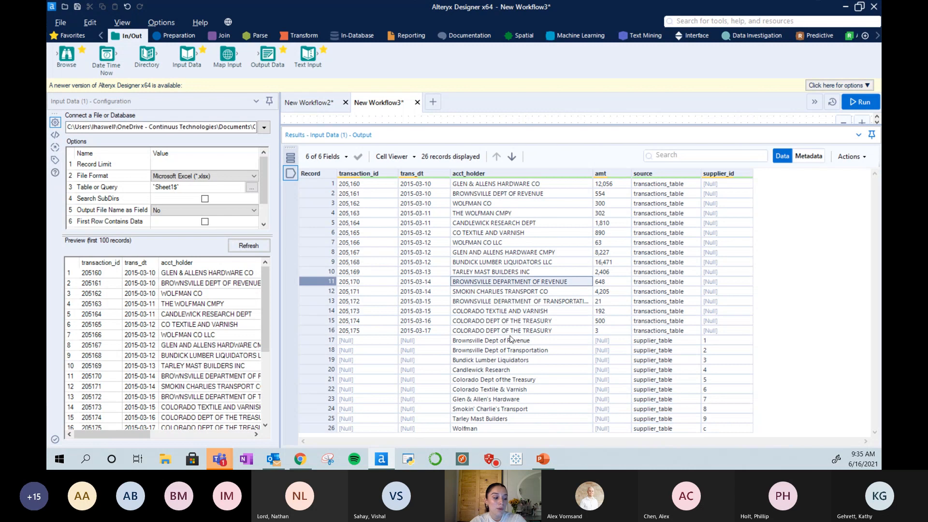
left_click(512, 333)
left_click_drag(500, 311, 511, 188)
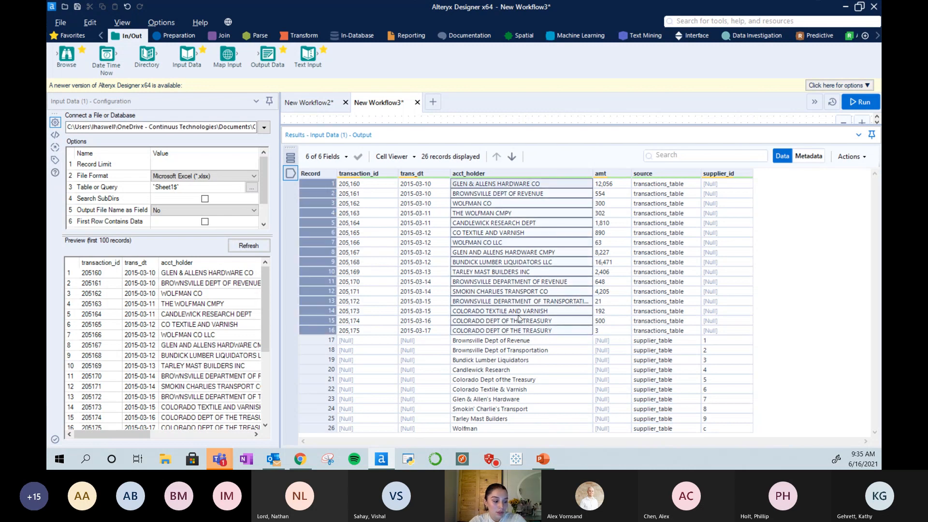
left_click_drag(490, 340, 501, 419)
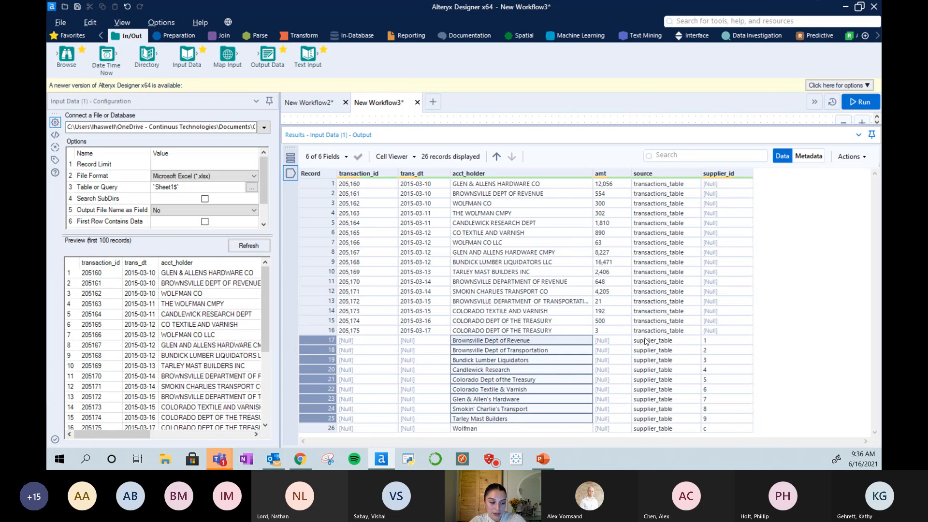
left_click_drag(645, 339, 653, 401)
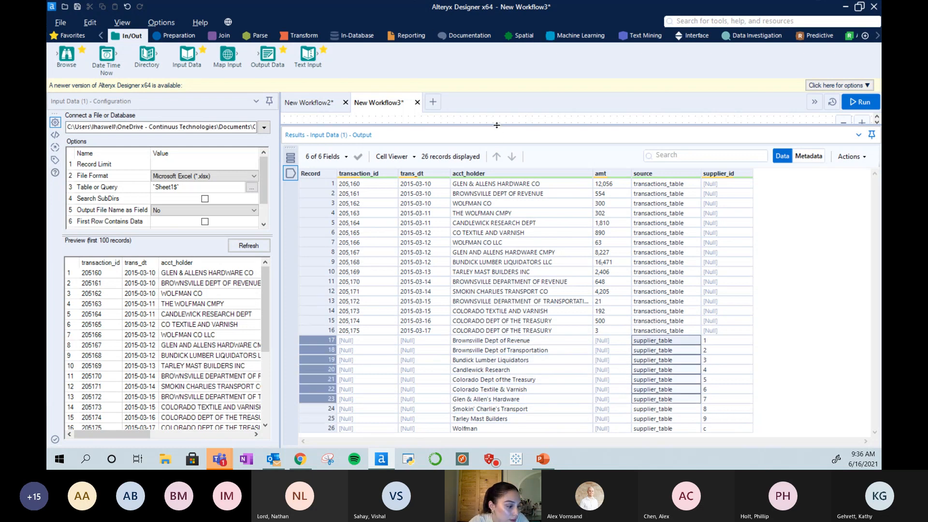
Add a Fuzzy Match tool connected to the merge_transaction input and set it to Merge mode.
left_click_drag(501, 213, 500, 279)
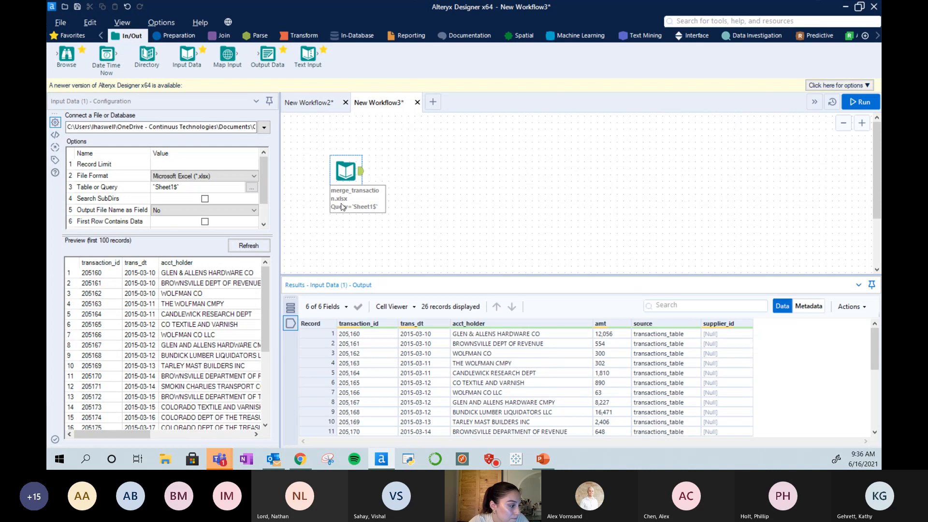
left_click(219, 36)
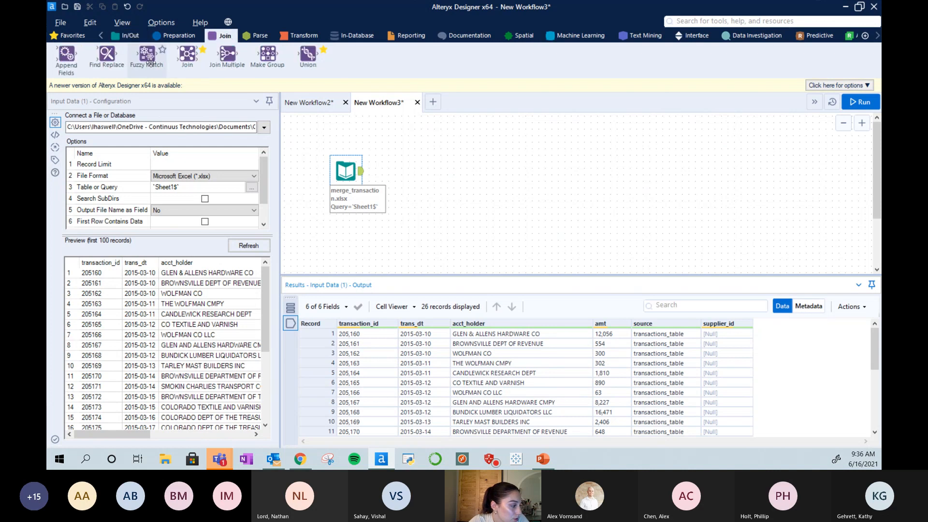
left_click_drag(147, 56, 405, 173)
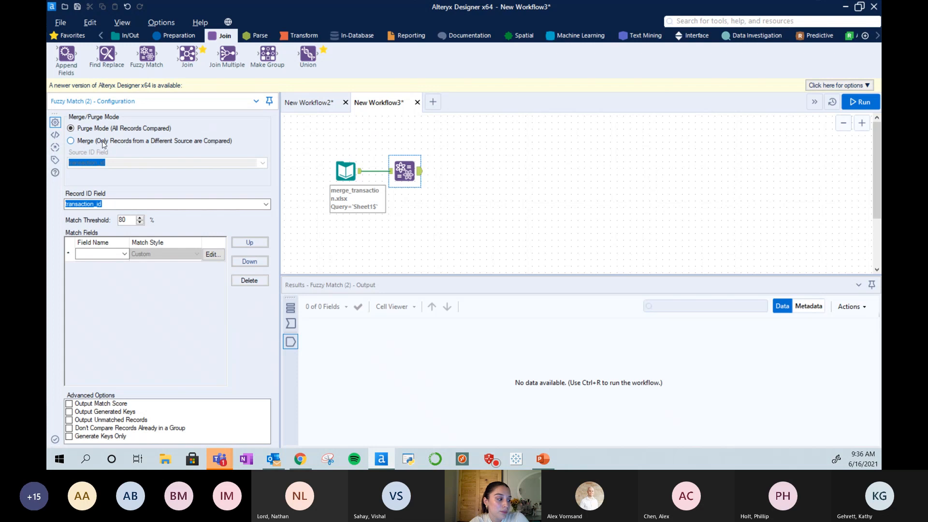
left_click(71, 140)
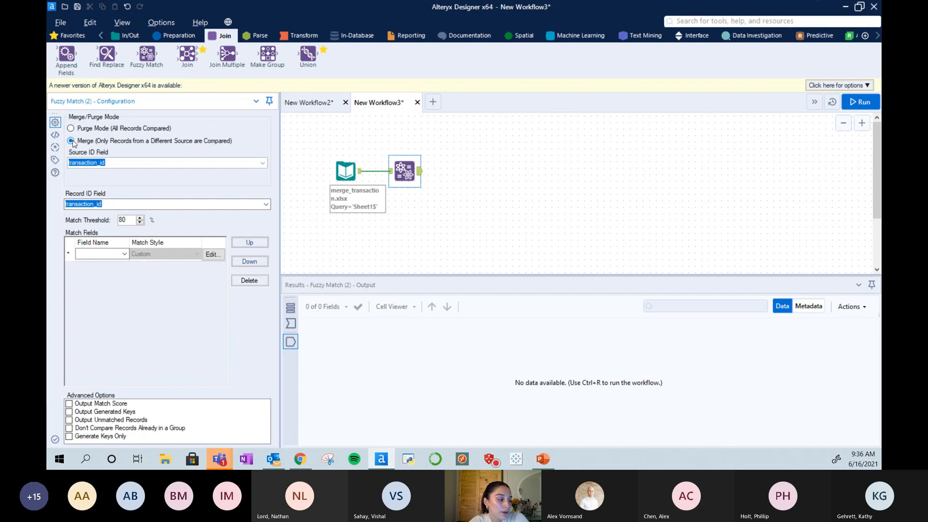
Check the source column in the Fuzzy Match tool's input data and set the Source ID Field to source.
left_click(287, 323)
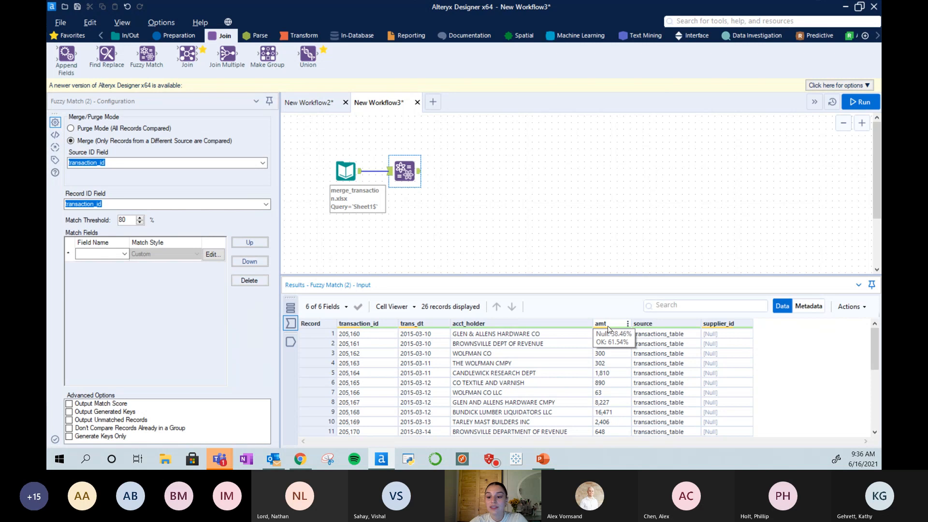
left_click_drag(666, 338, 667, 452)
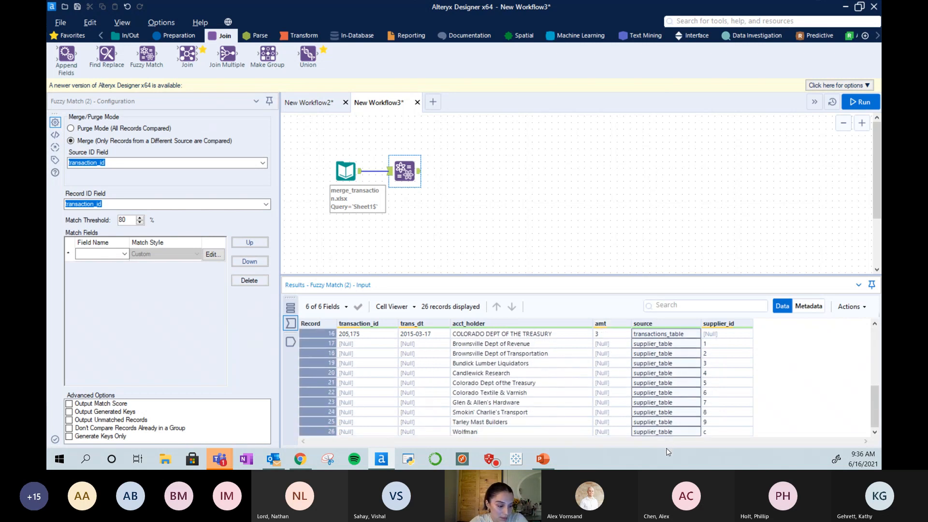
left_click(262, 163)
left_click(84, 202)
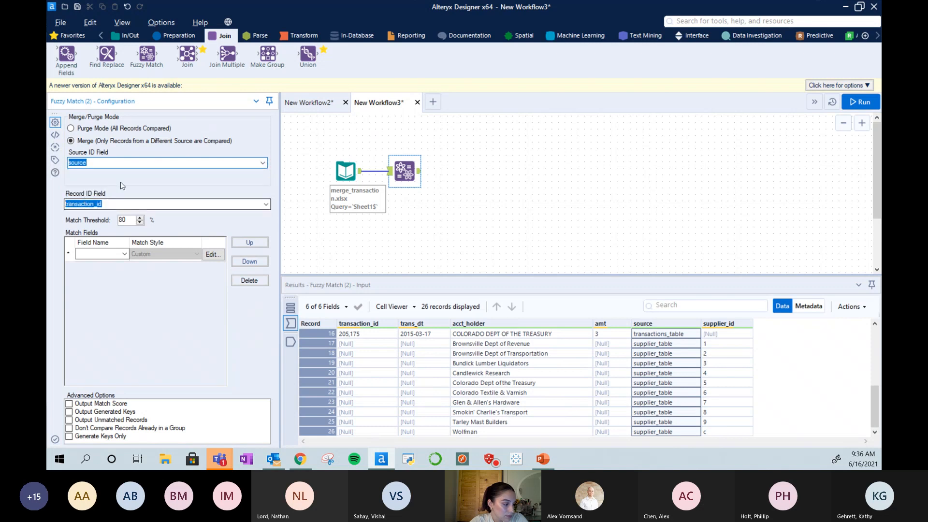
left_click(96, 161)
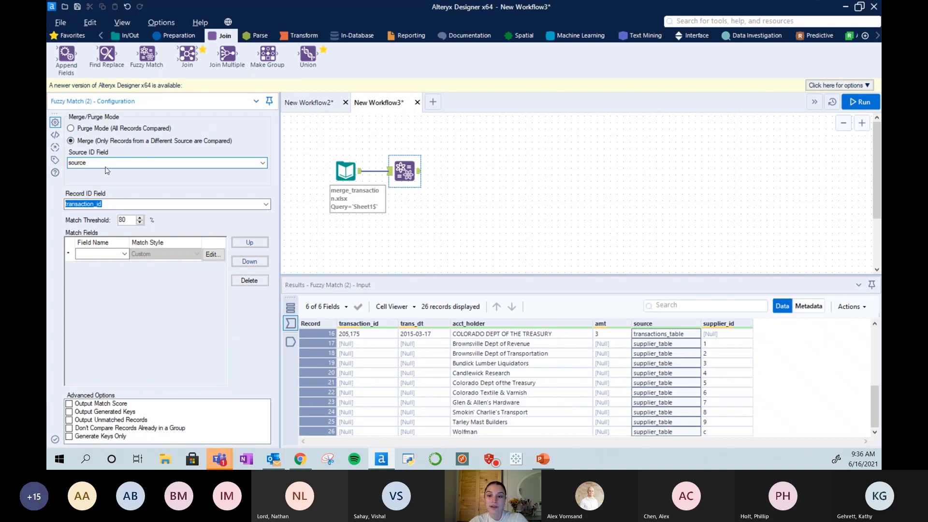
Review the supplier rows' source values and add acct_holder as the first match field.
left_click(650, 344)
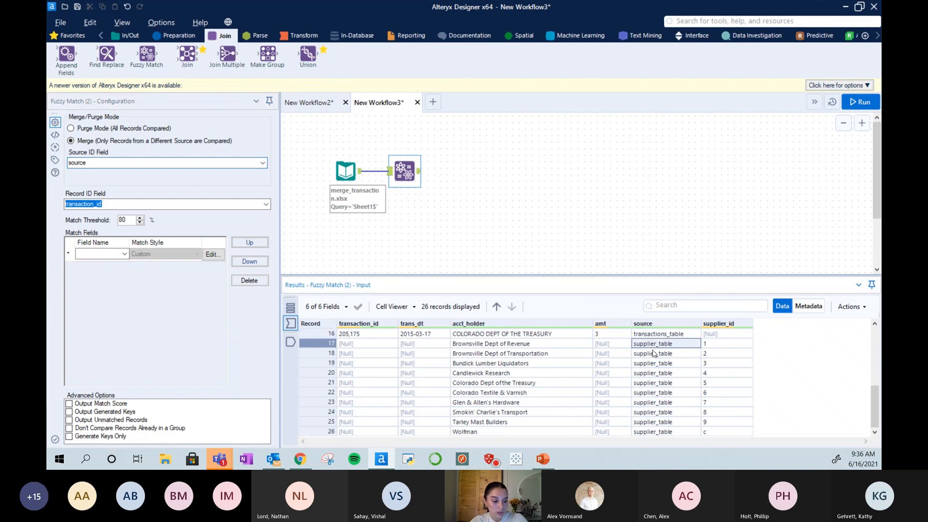
left_click_drag(653, 337, 656, 433)
left_click(657, 403)
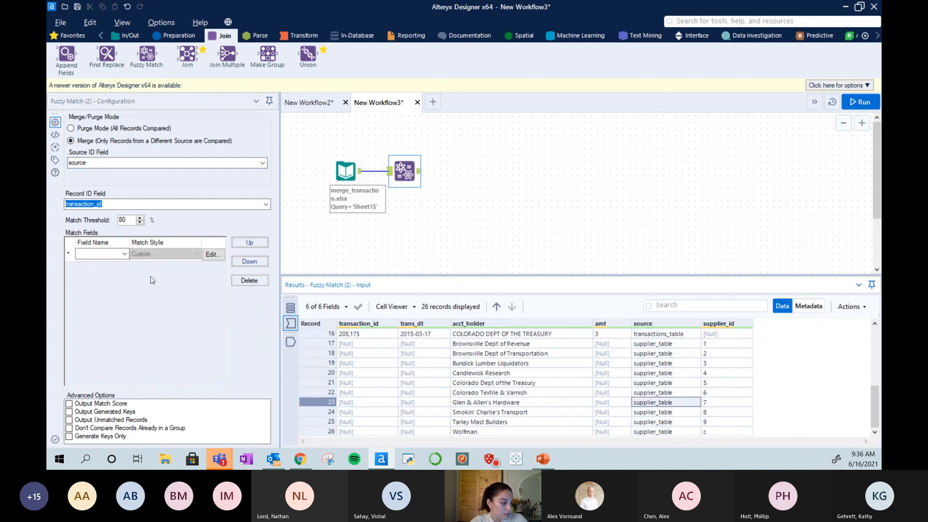
left_click(124, 255)
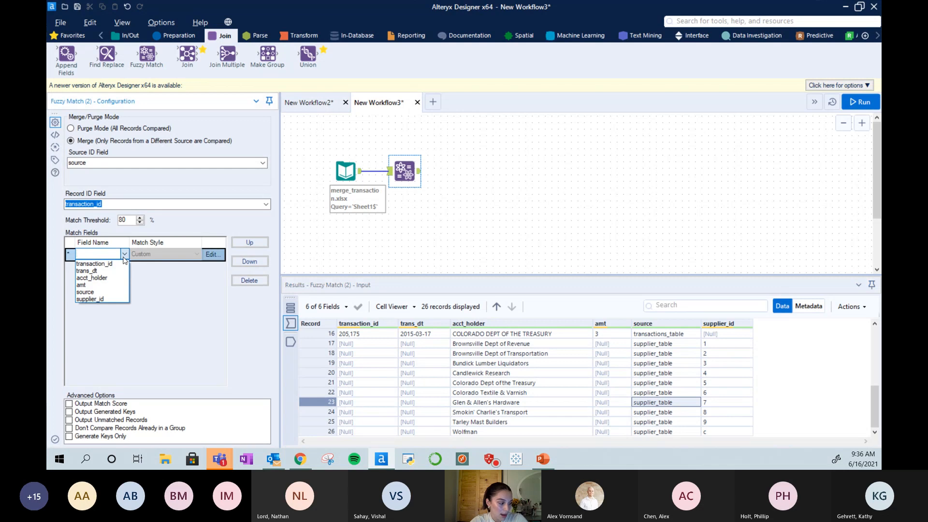
left_click(107, 280)
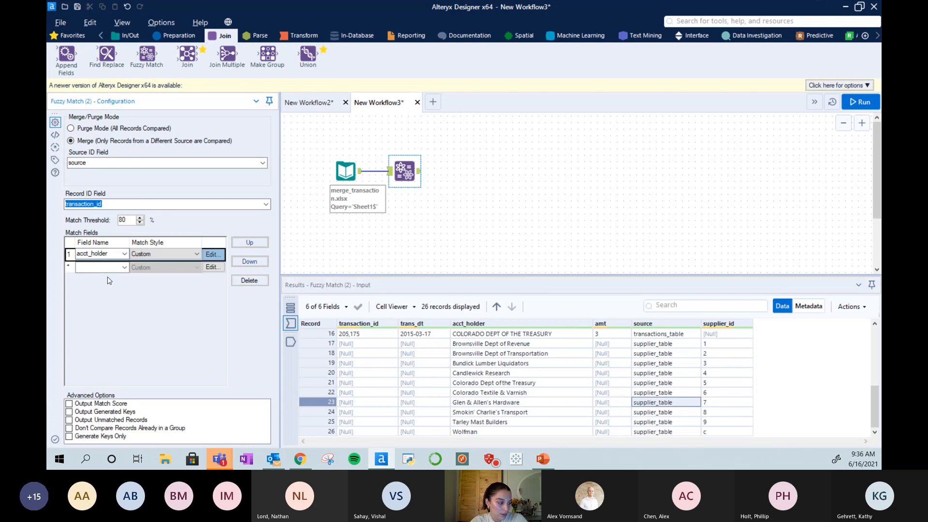
Compare the transaction_id, supplier_id and acct_holder columns across transaction and supplier records to find a suitable record ID.
left_click(266, 204)
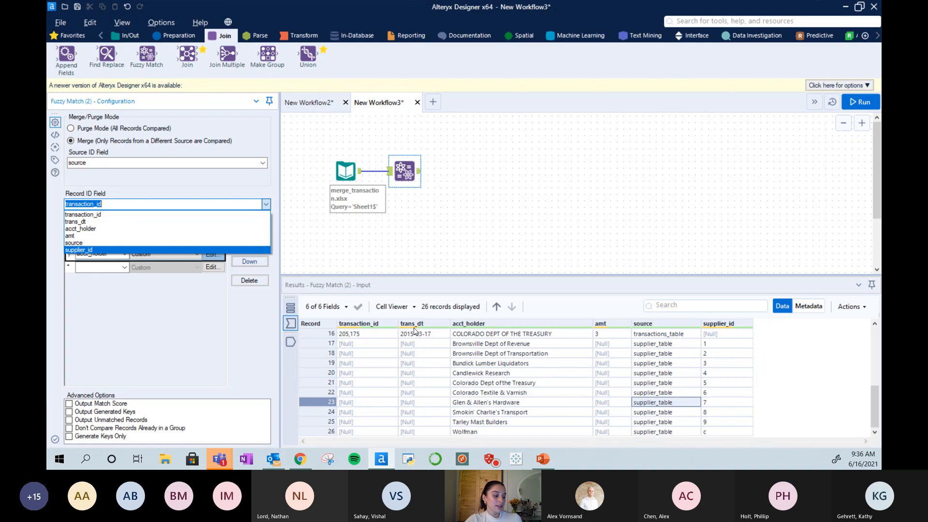
left_click(451, 356)
scroll(451, 356, "up", 5)
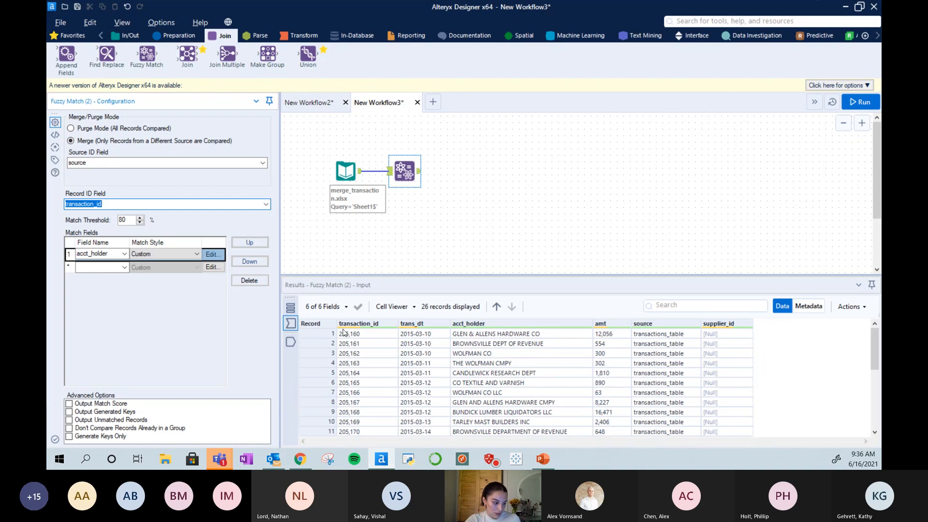
left_click_drag(343, 333, 368, 402)
left_click(724, 363)
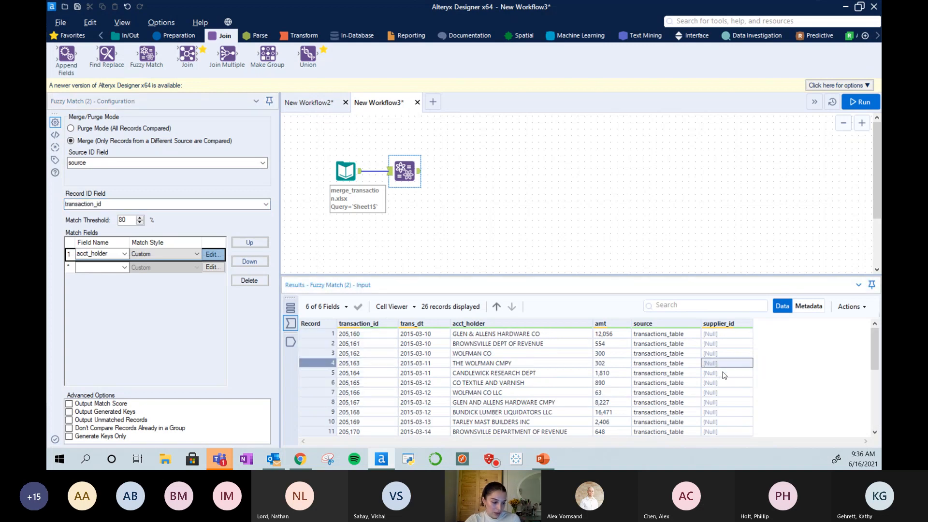
scroll(724, 375, "down", 5)
left_click_drag(716, 348, 720, 431)
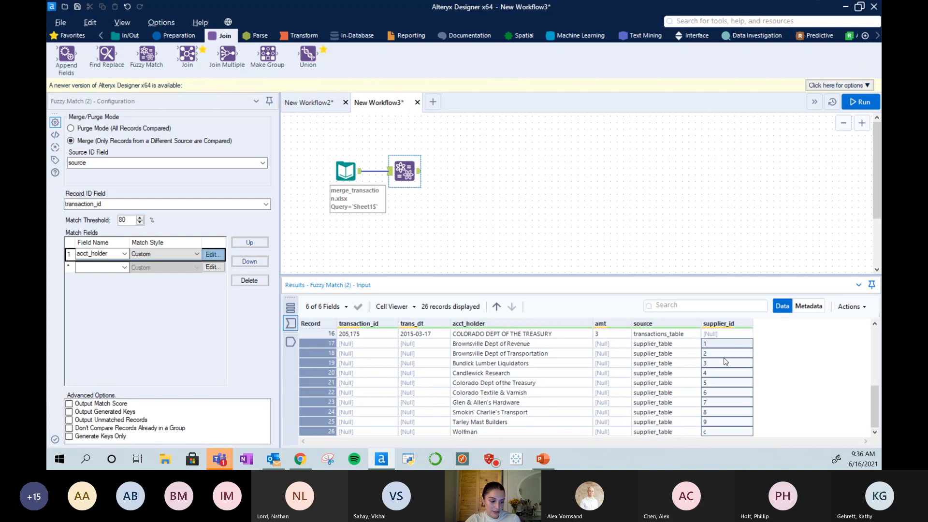
scroll(626, 385, "up", 5)
left_click(472, 341)
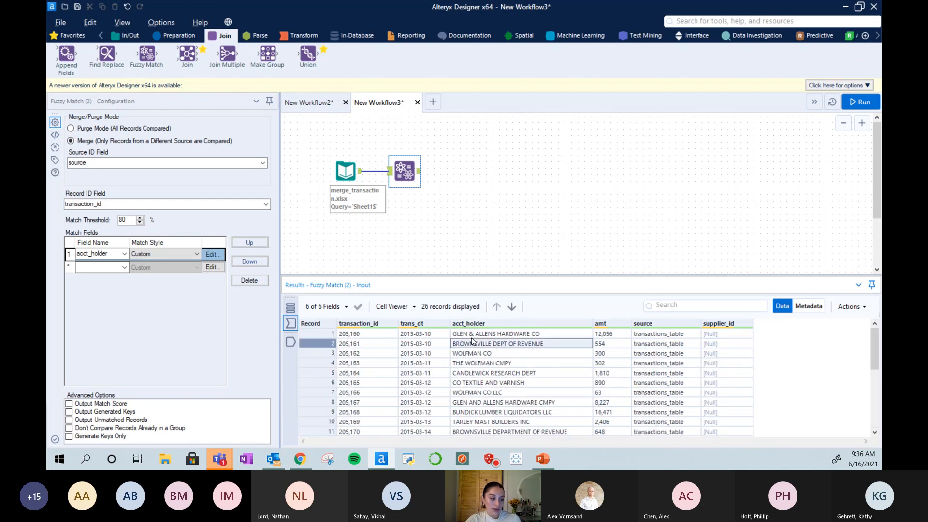
left_click_drag(472, 341, 483, 434)
left_click(508, 383)
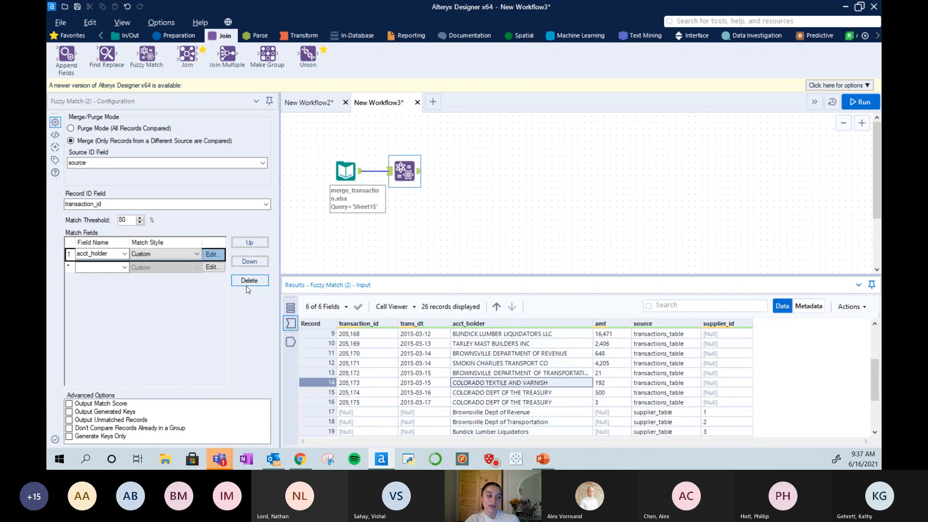
Set the Fuzzy Match tool's Record ID Field to acct_holder.
left_click(244, 207)
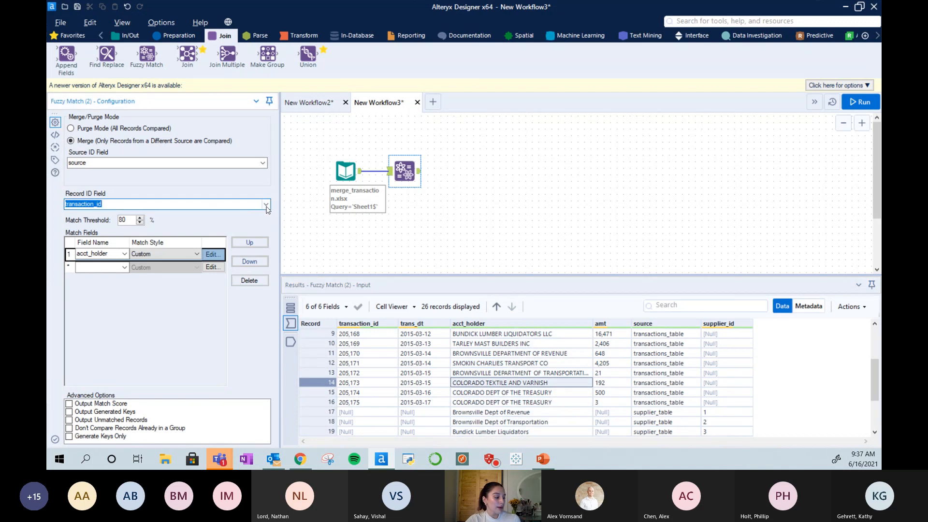
left_click(266, 207)
left_click(76, 226)
left_click(148, 201)
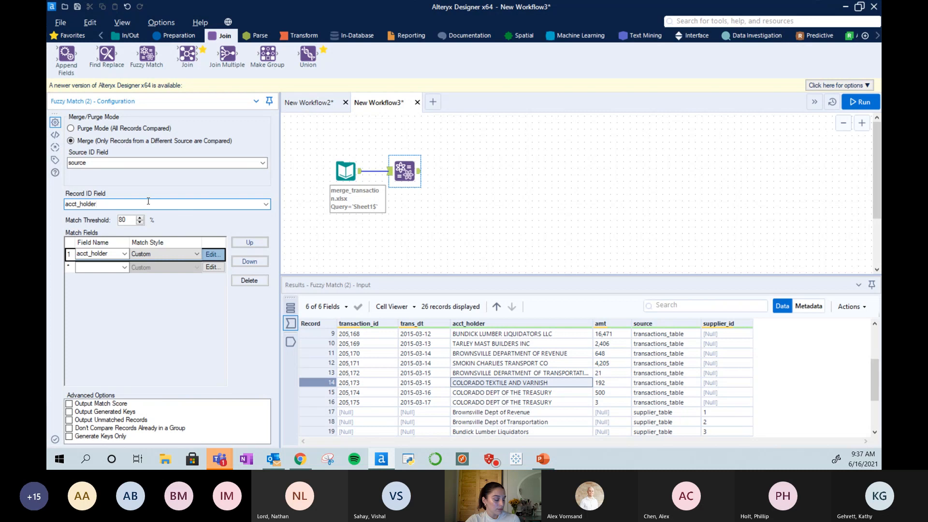
Review the supplier rows' transaction_id values and turn on the Output Match Score option for the Fuzzy Match tool.
scroll(364, 397, "down", 3)
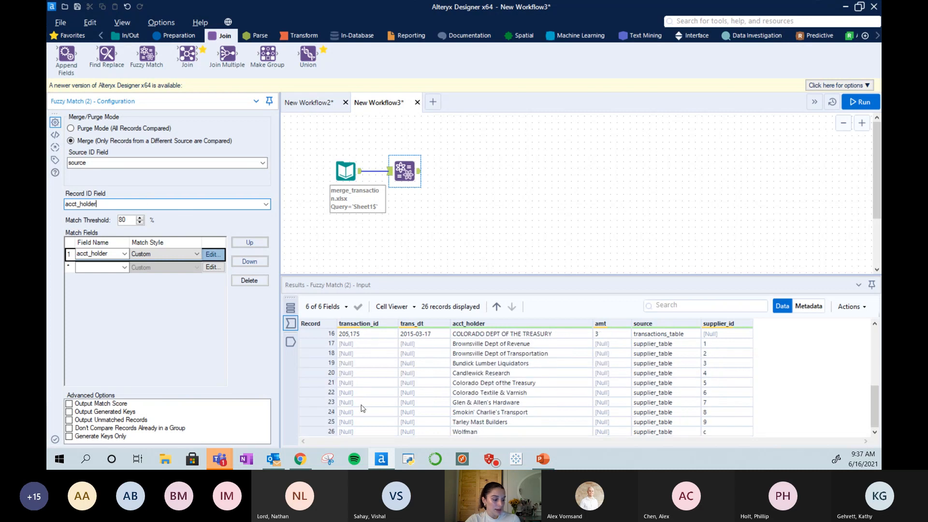
left_click(366, 343)
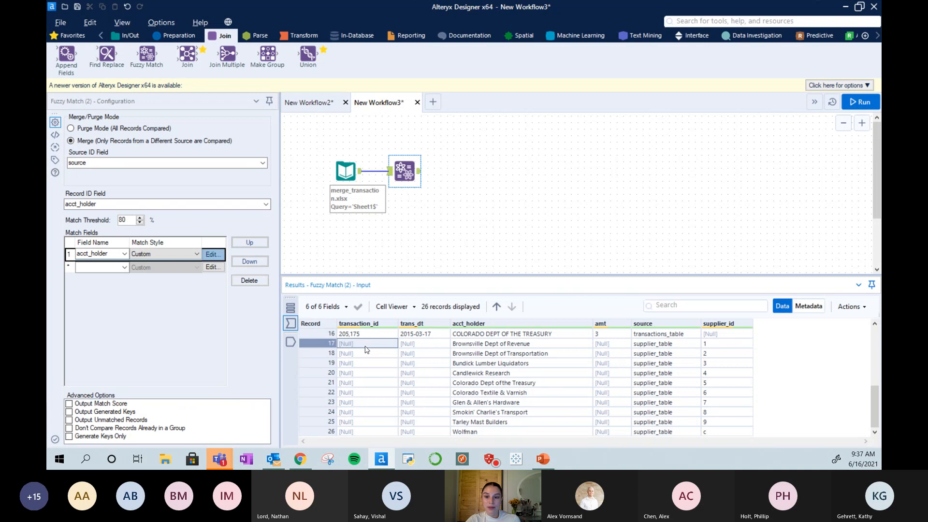
left_click_drag(366, 350, 371, 432)
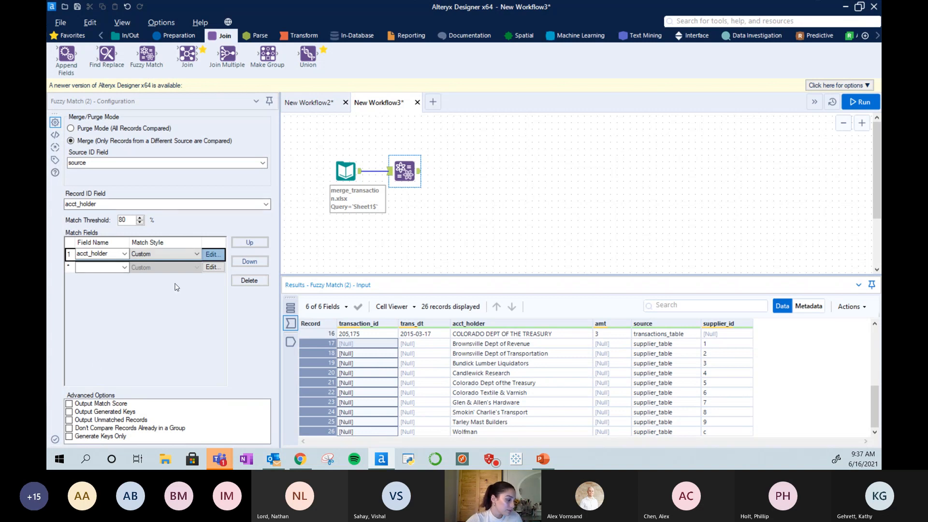
left_click(69, 404)
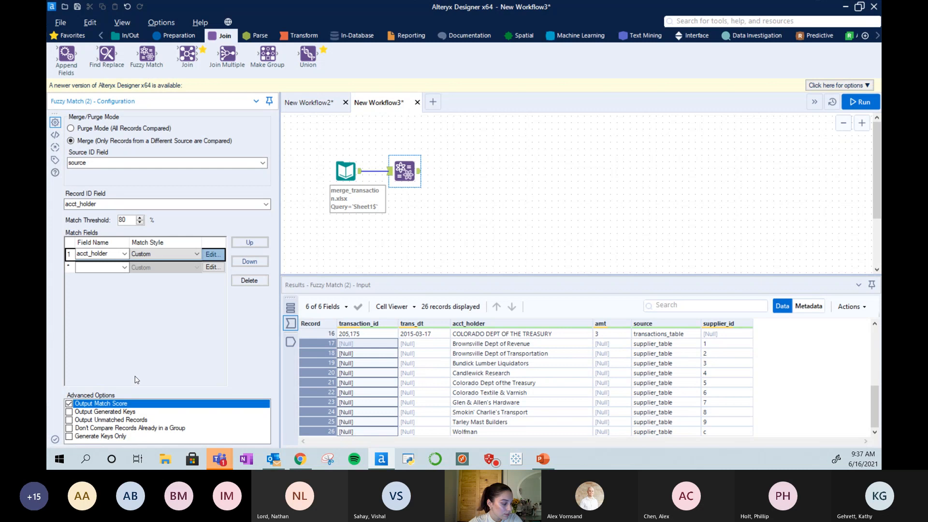
Set the match style of the acct_holder match field to Company Name in its match options.
left_click(220, 258)
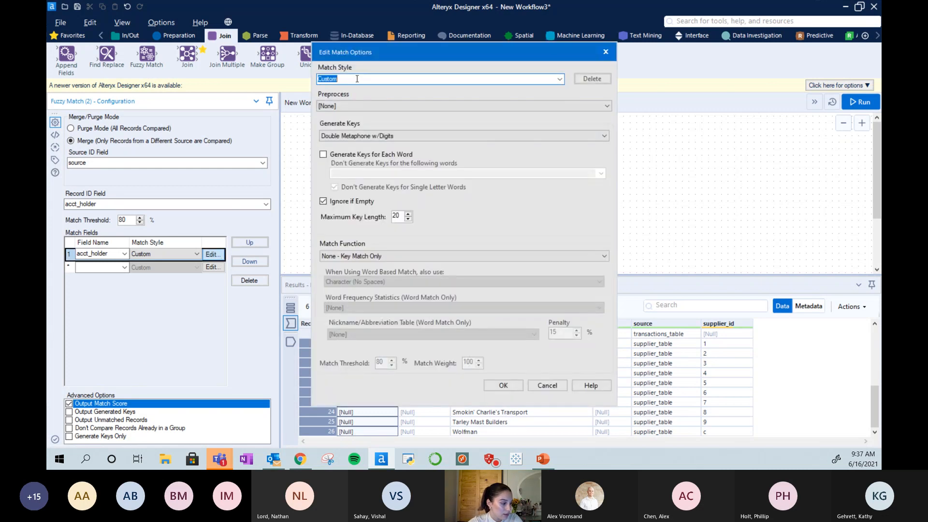
left_click(357, 78)
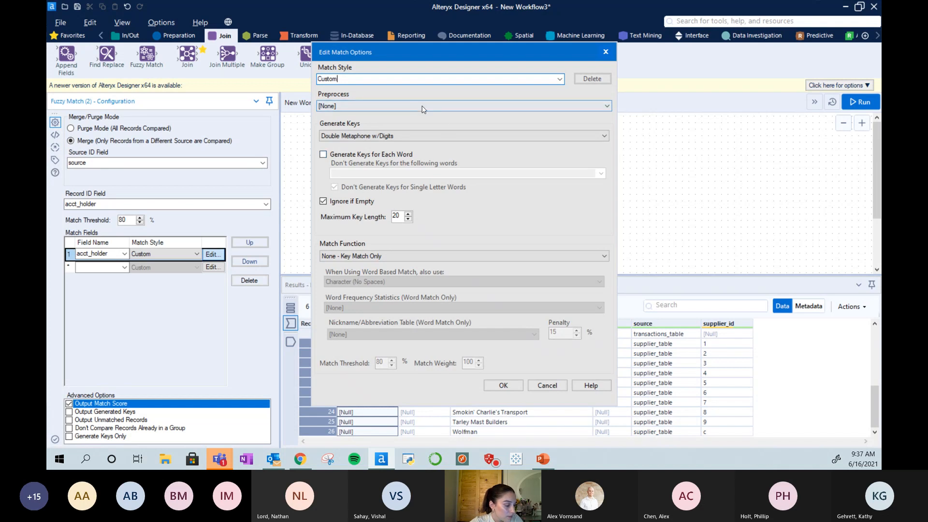
left_click(560, 79)
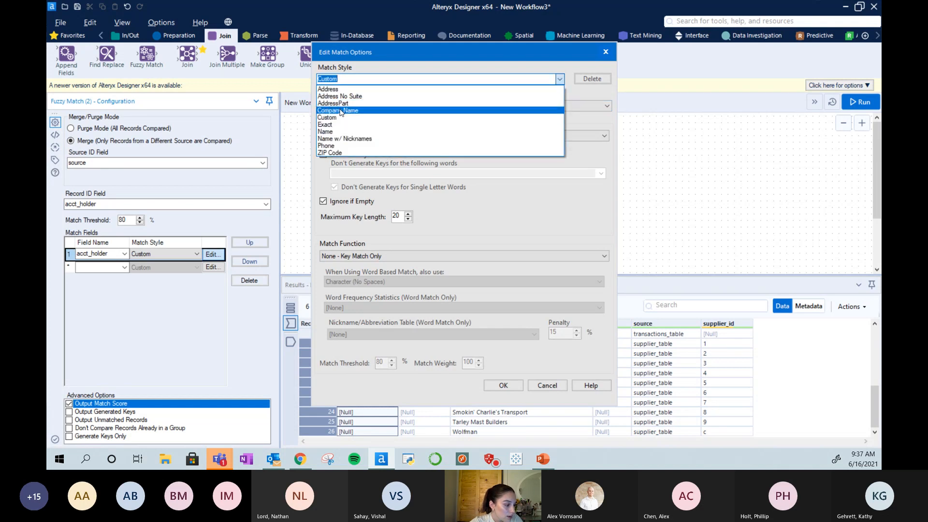
left_click(338, 110)
Try to add & to the words excluded from key generation, and lower the match threshold before returning it to 85%.
left_click(412, 172)
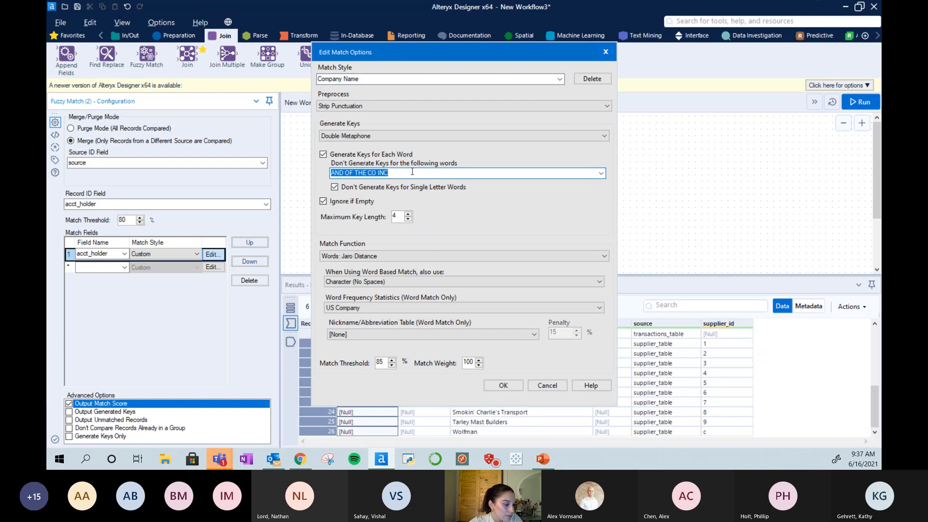
left_click(411, 172)
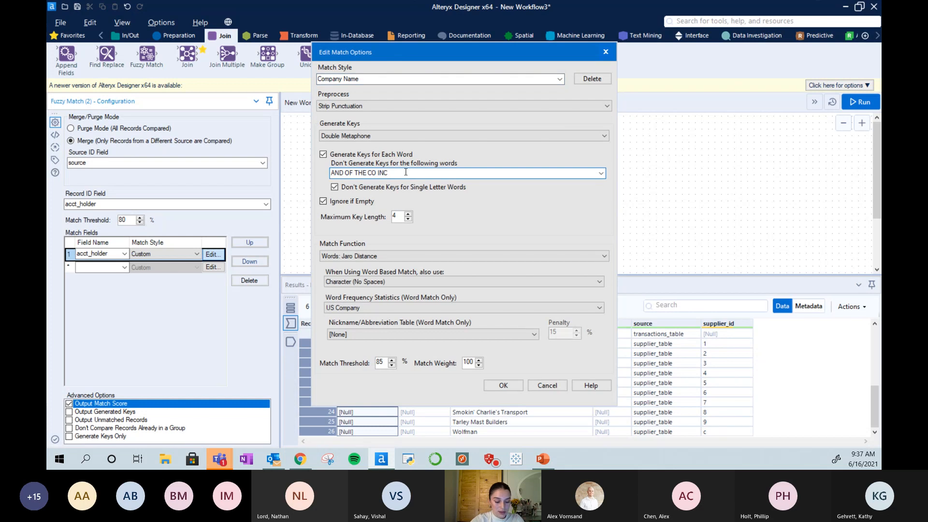
type("&")
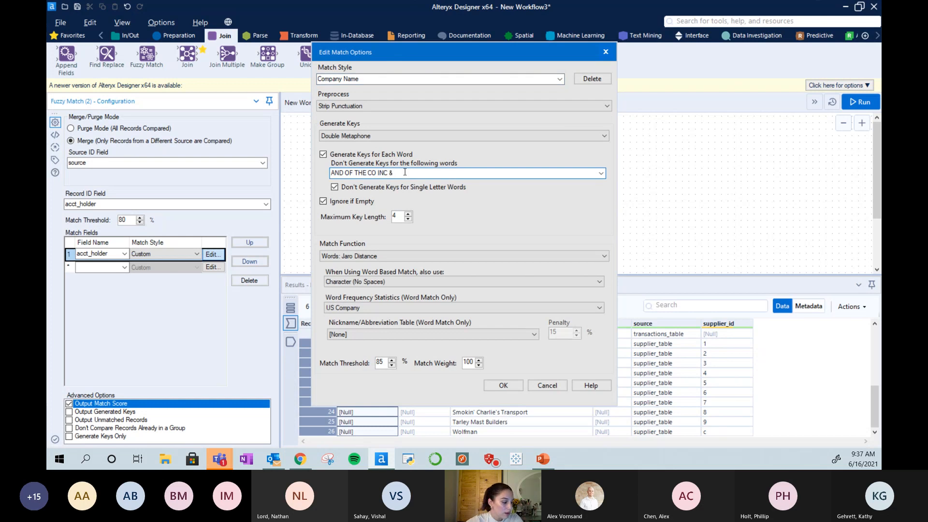
left_click(391, 365)
left_click(392, 365)
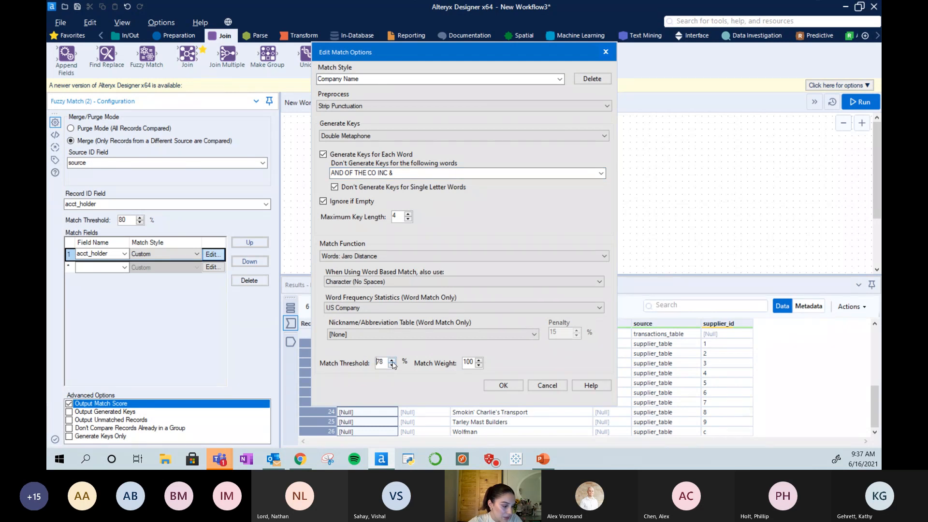
left_click(392, 360)
left_click(392, 360)
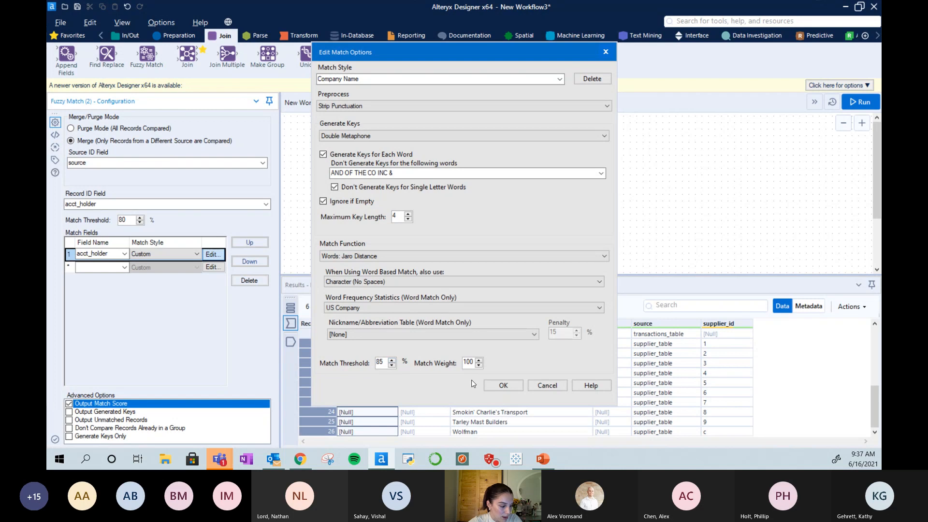
Apply the match options without saving the changes to the Company Name style, and recheck the acct_holder match options.
left_click(502, 385)
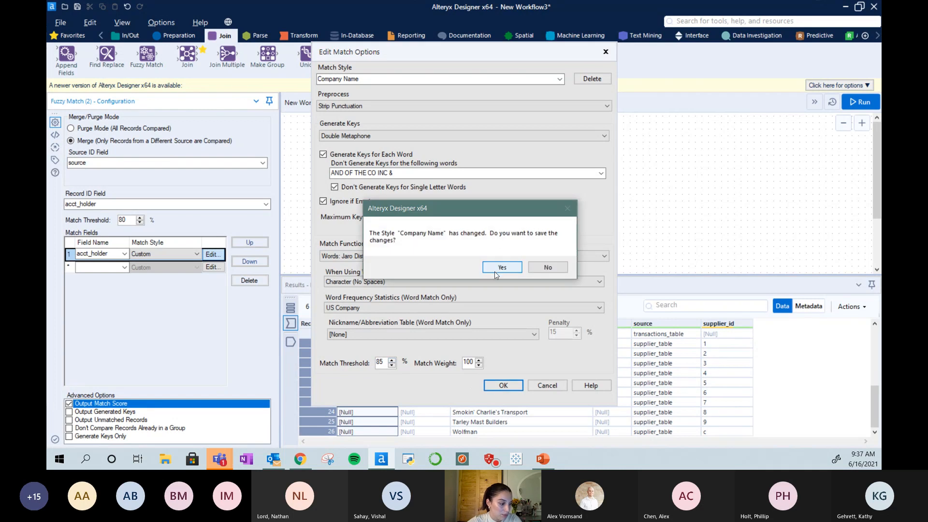
left_click(494, 271)
left_click(542, 267)
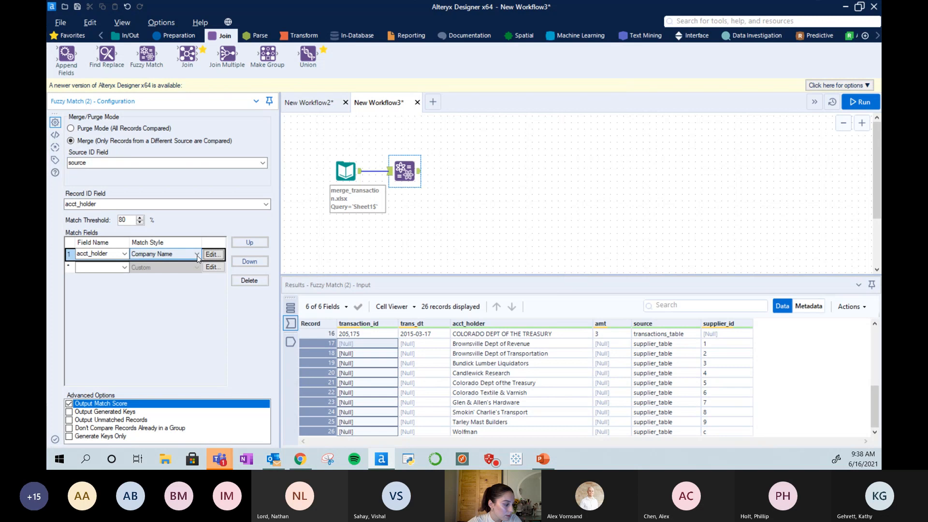
left_click(213, 255)
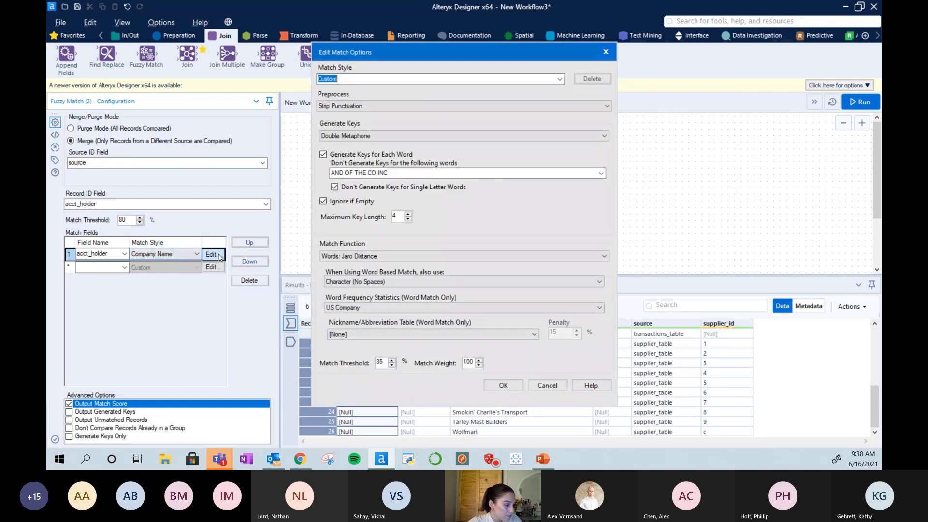
left_click(503, 385)
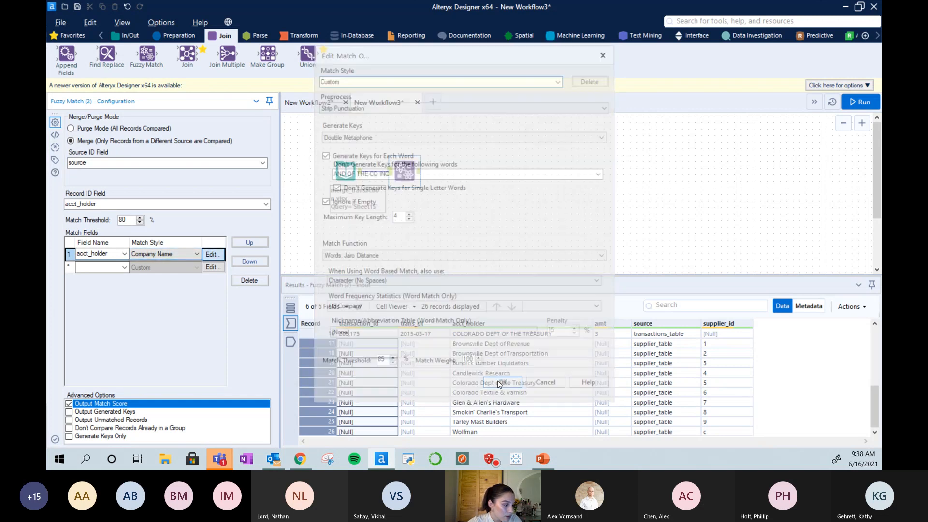
Run the workflow and show the Fuzzy Match tool's output in an enlarged results area.
left_click(863, 103)
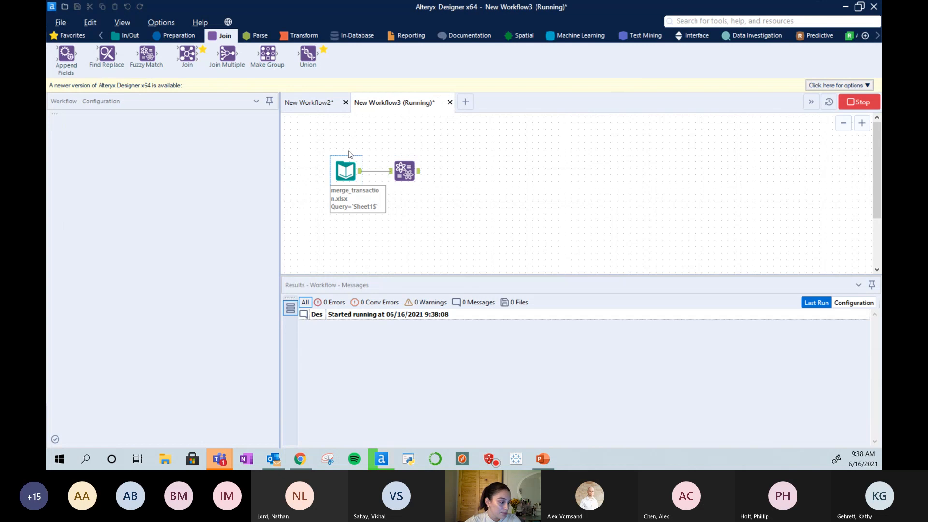
left_click(415, 174)
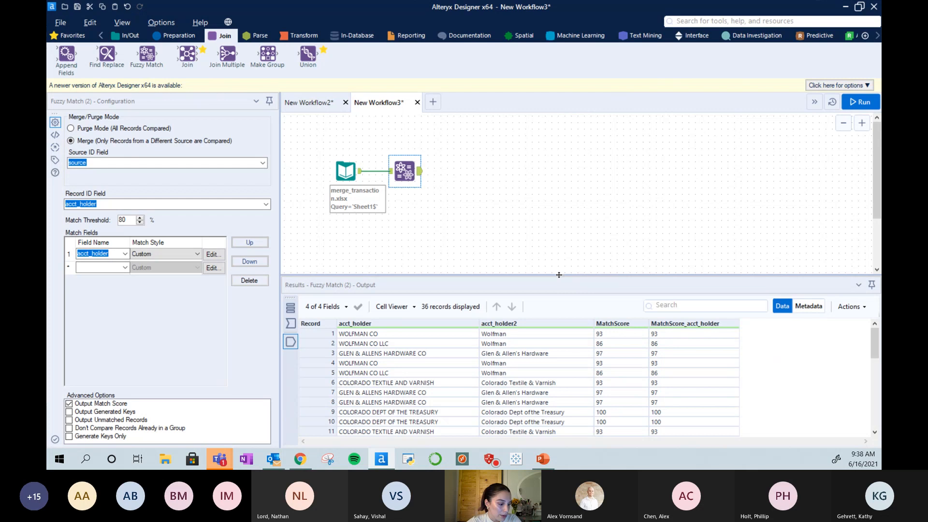
left_click_drag(567, 258, 572, 240)
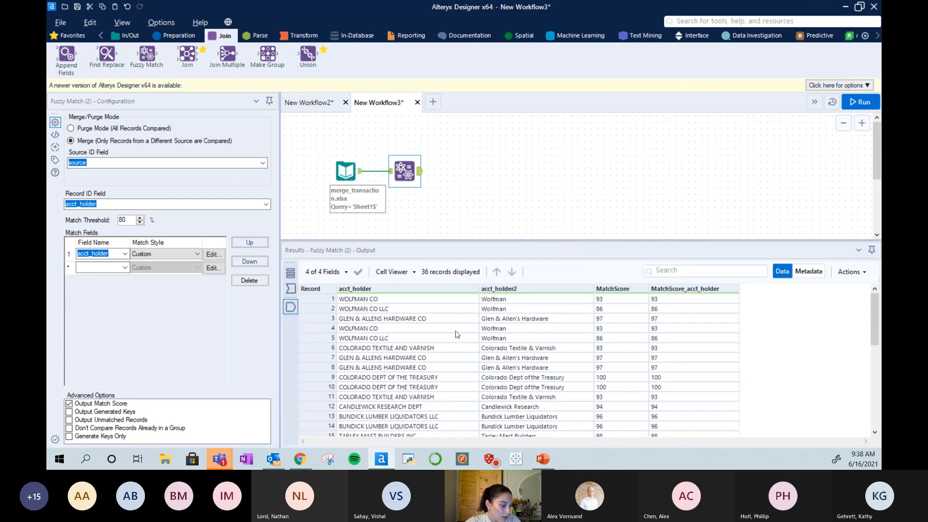
Compare the acct_holder and acct_holder2 pairs in the first 13 Fuzzy Match output records.
left_click(445, 300)
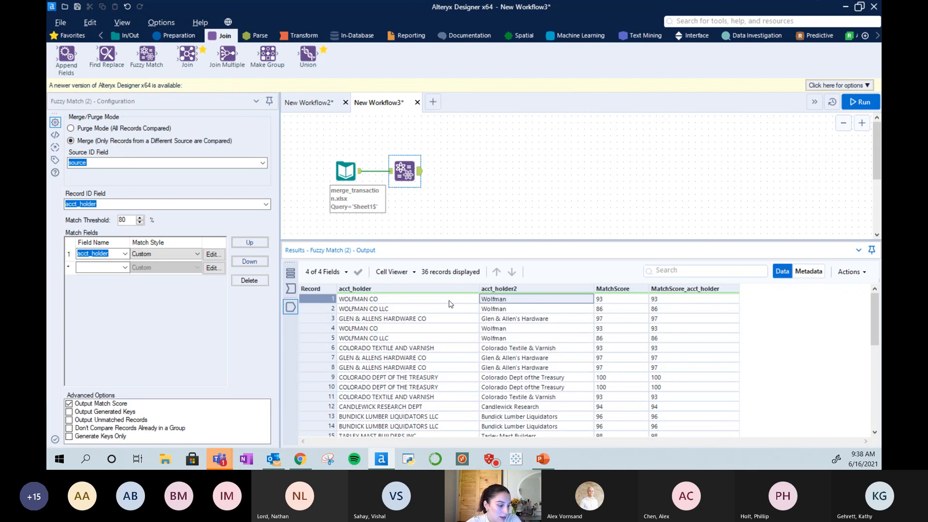
left_click(415, 311)
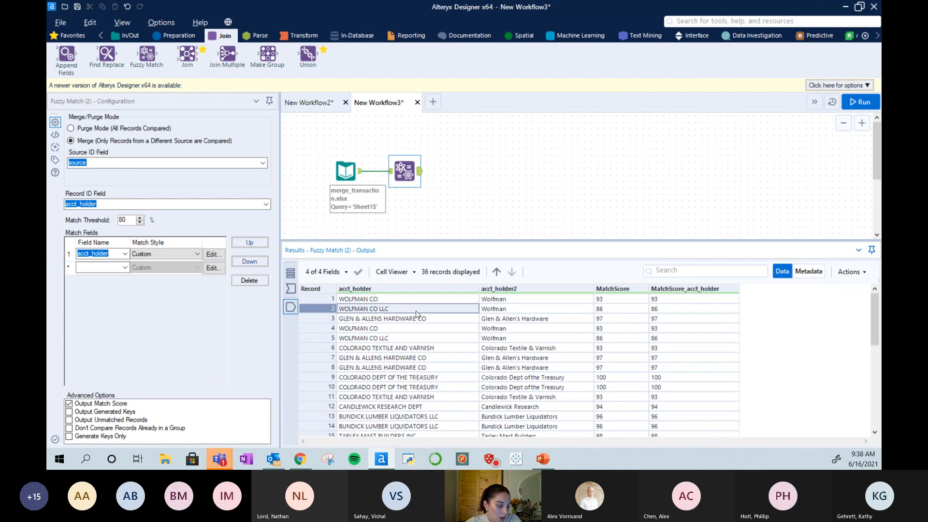
left_click(496, 312)
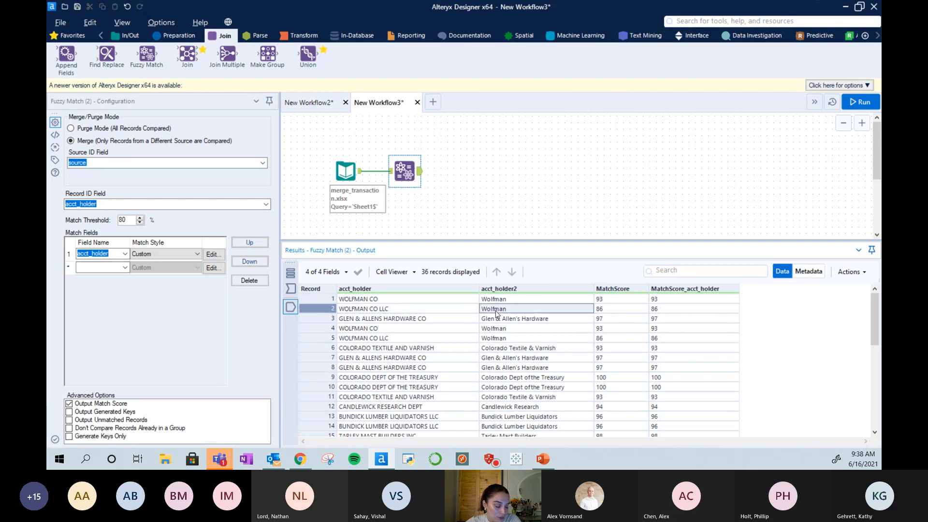
left_click(402, 321)
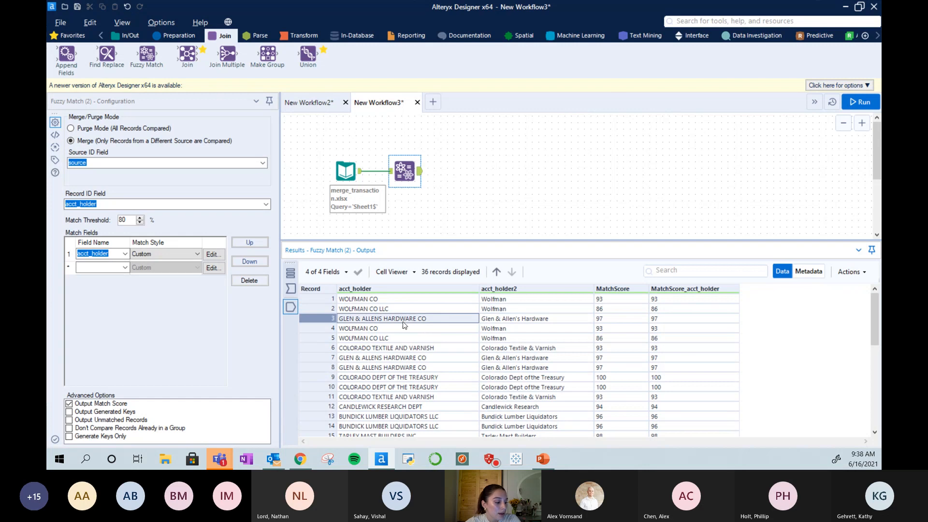
left_click(489, 321)
left_click(448, 328)
left_click(515, 328)
left_click(449, 348)
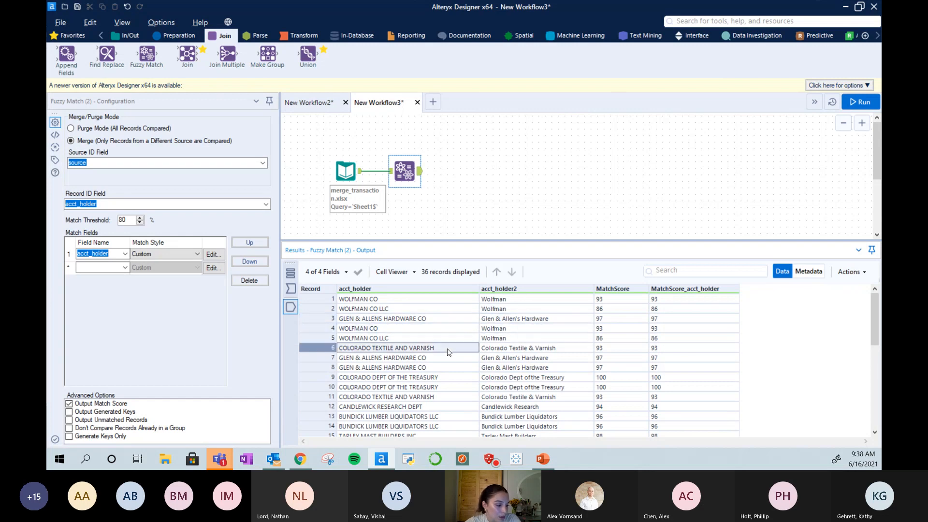
left_click(497, 348)
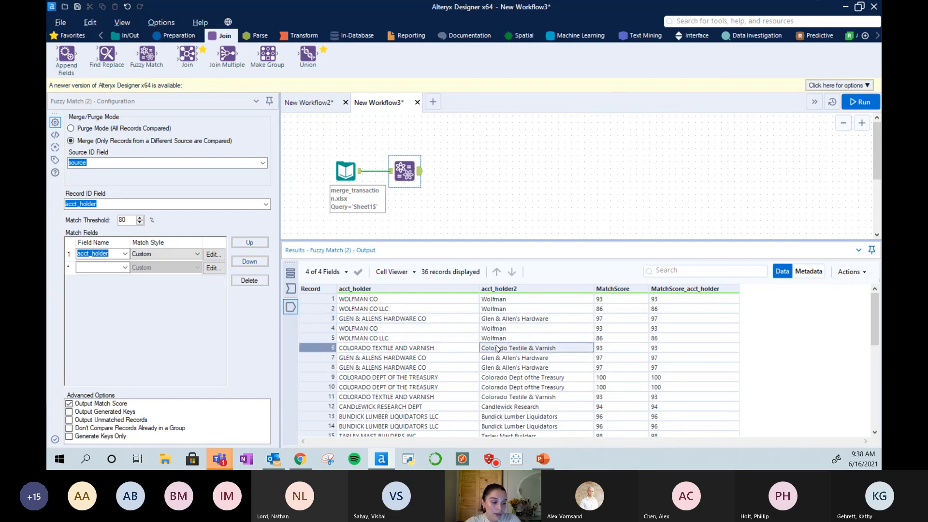
left_click(431, 367)
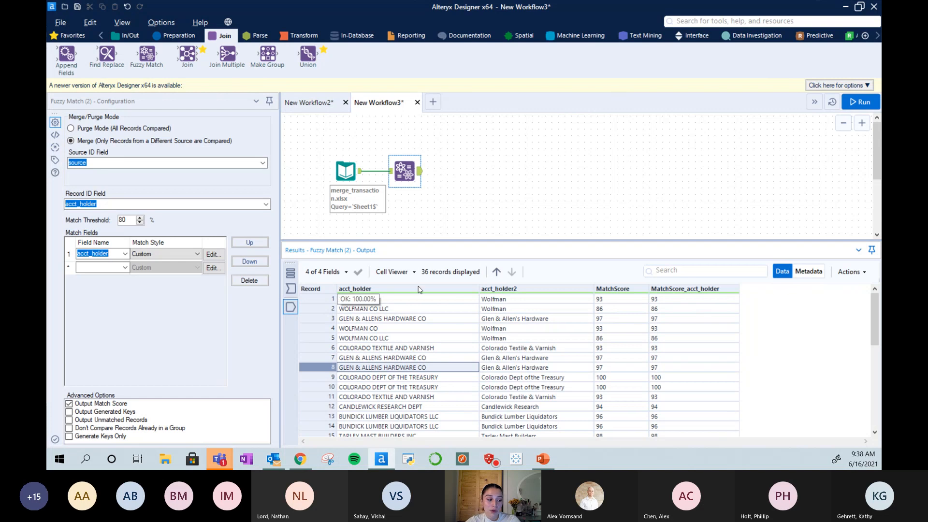
left_click(517, 371)
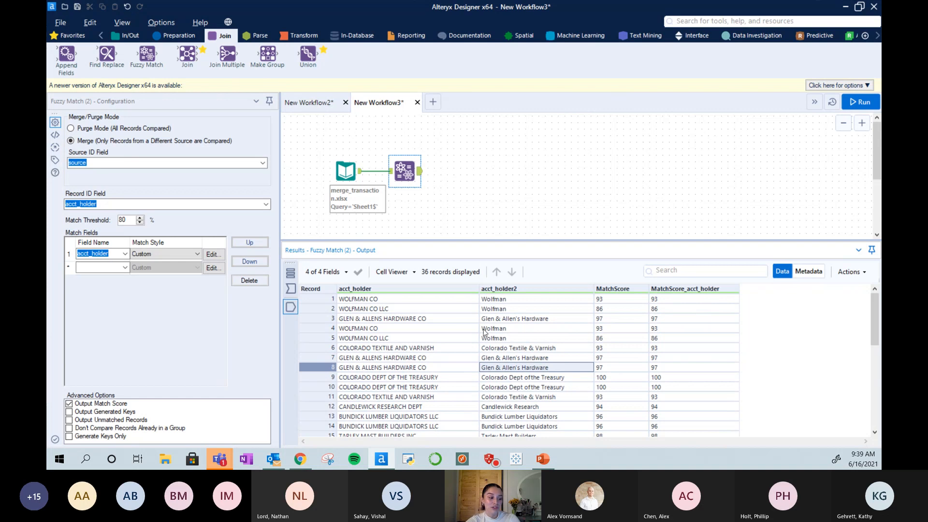
left_click(495, 379)
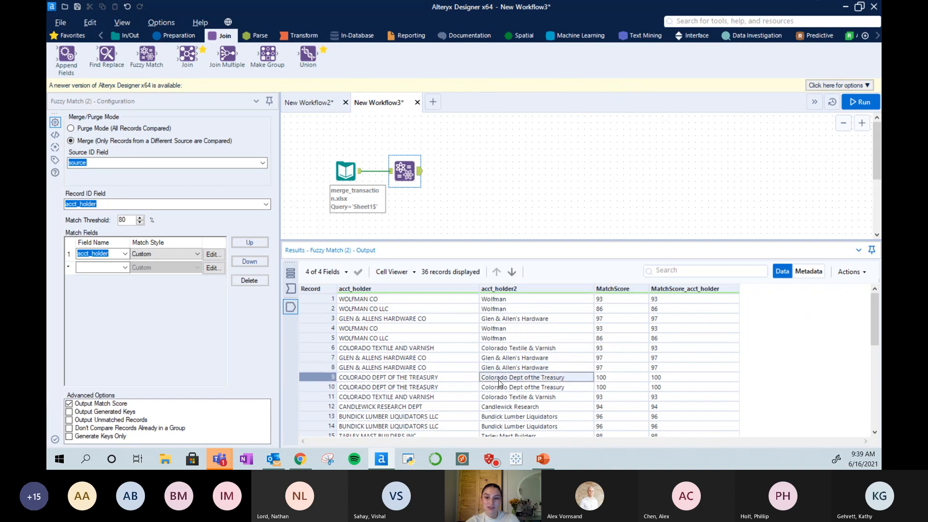
left_click(439, 396)
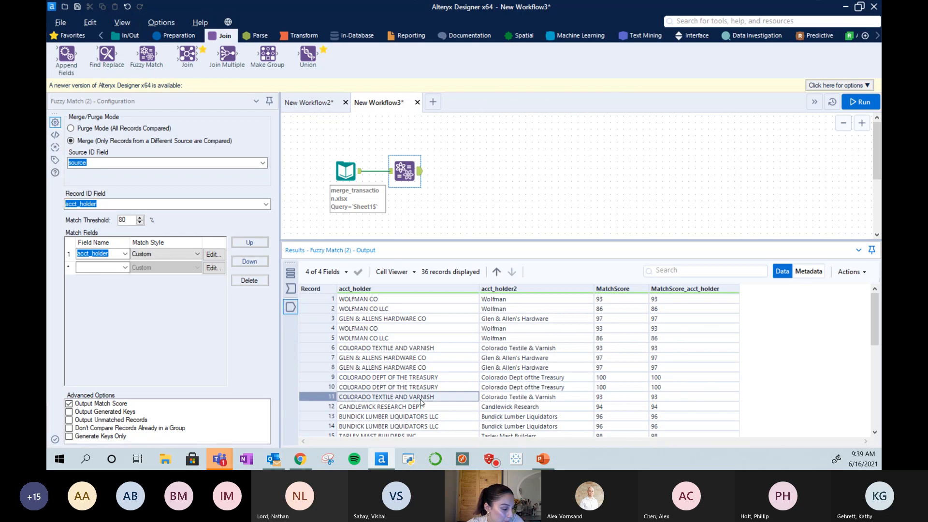
left_click(492, 407)
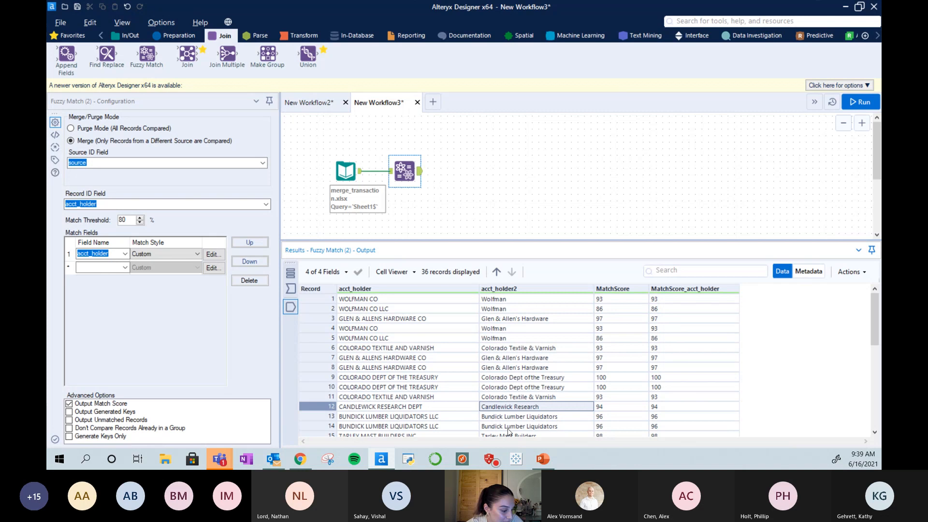
left_click(502, 419)
left_click(449, 420)
Compare the name pairs in the remaining output records through record 36, and return to the first record.
scroll(449, 421, "down", 4)
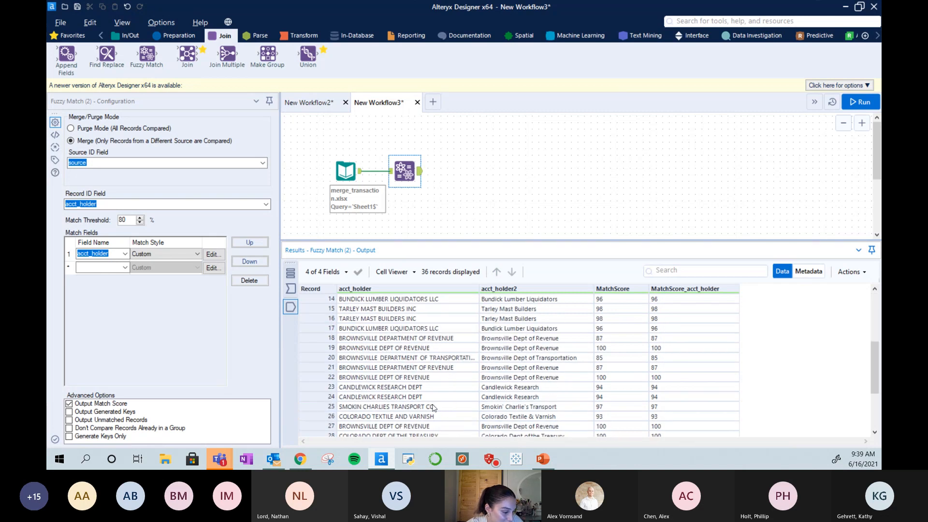
left_click(443, 408)
left_click(487, 410)
scroll(487, 410, "down", 3)
left_click(447, 409)
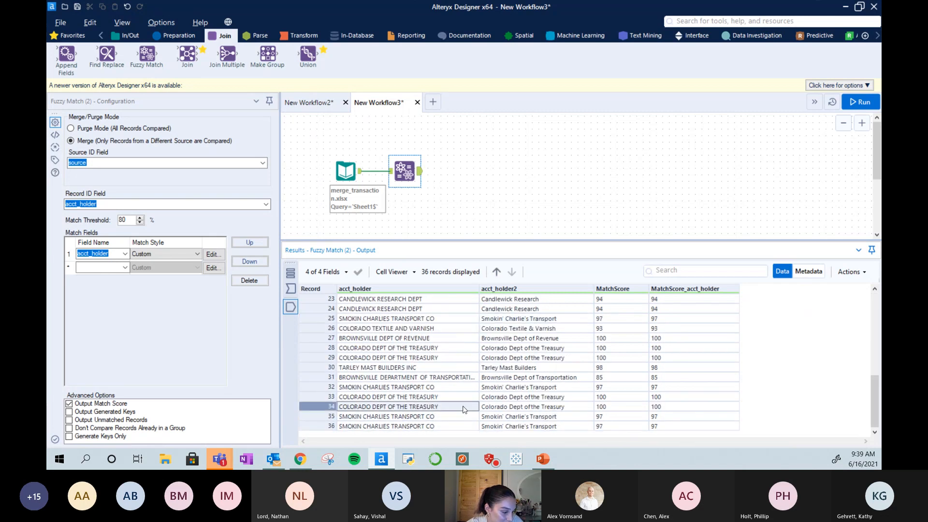
left_click(490, 410)
left_click(450, 399)
left_click(499, 400)
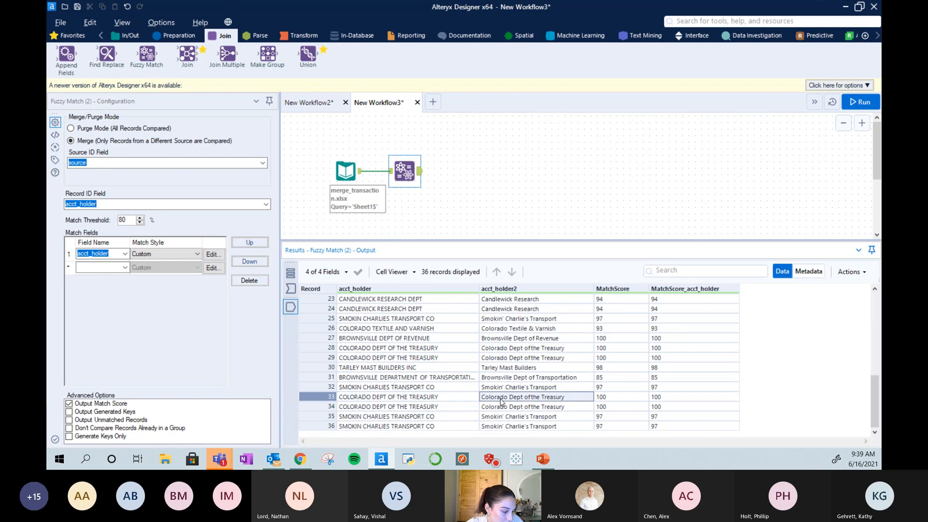
left_click(425, 387)
left_click(493, 387)
left_click(454, 378)
left_click(501, 379)
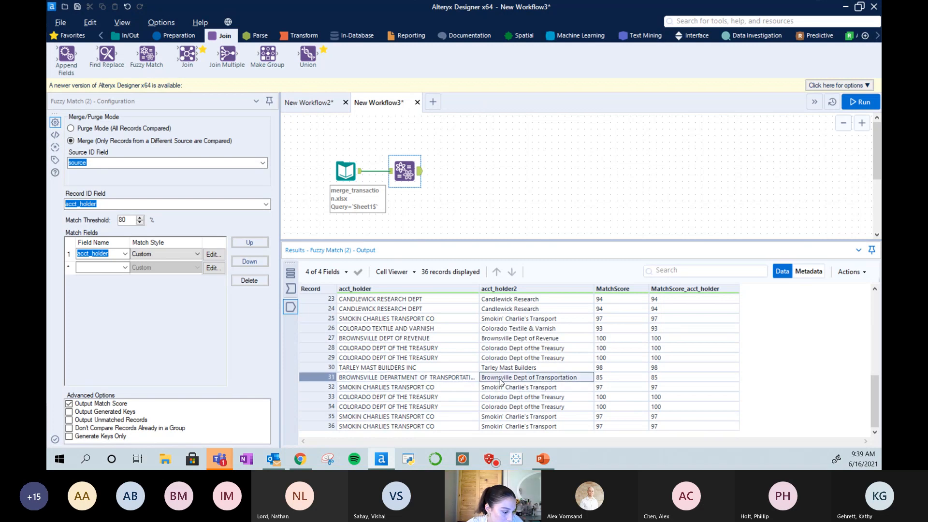
scroll(500, 380, "up", 8)
scroll(500, 379, "down", 8)
scroll(500, 382, "up", 8)
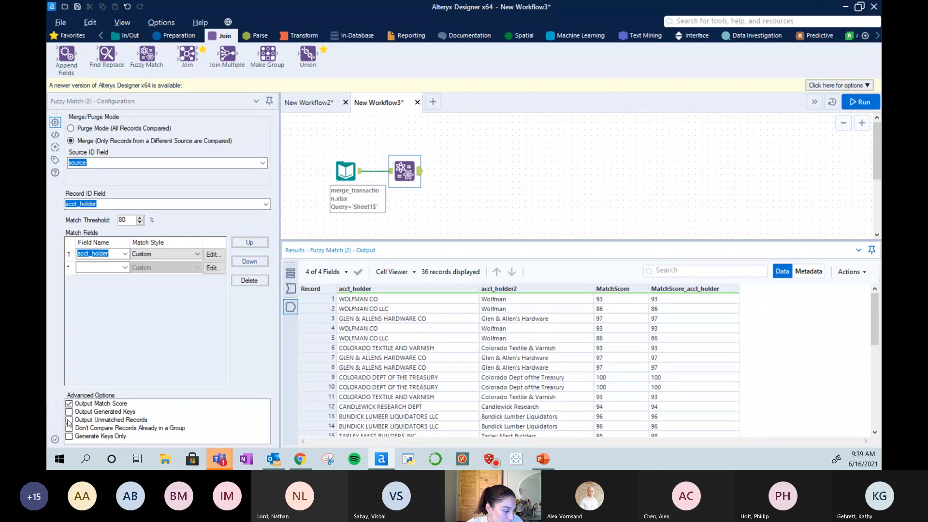
Include unmatched records in the Fuzzy Match output, rerun the workflow and check the THE WOLFMAN CMPY record.
left_click(69, 420)
left_click(853, 100)
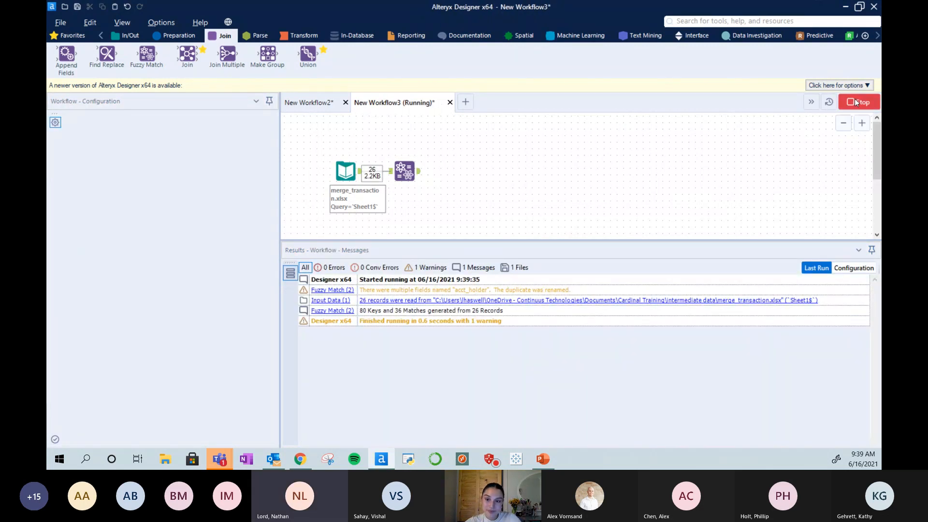
left_click(417, 172)
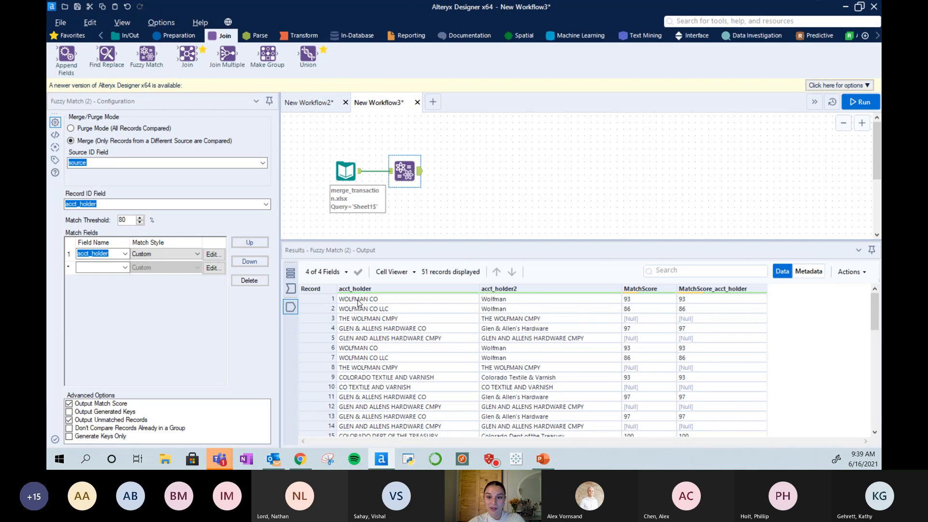
left_click(457, 302)
left_click(634, 321)
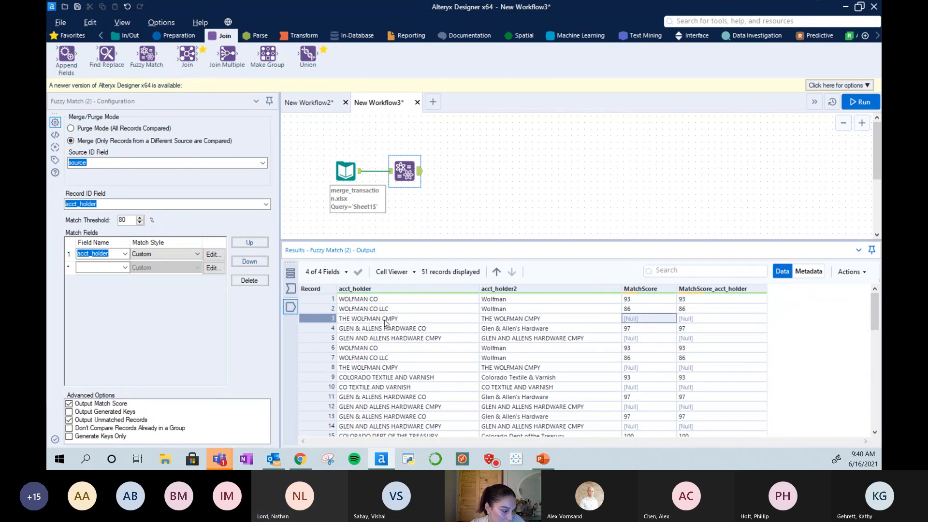
left_click(685, 320)
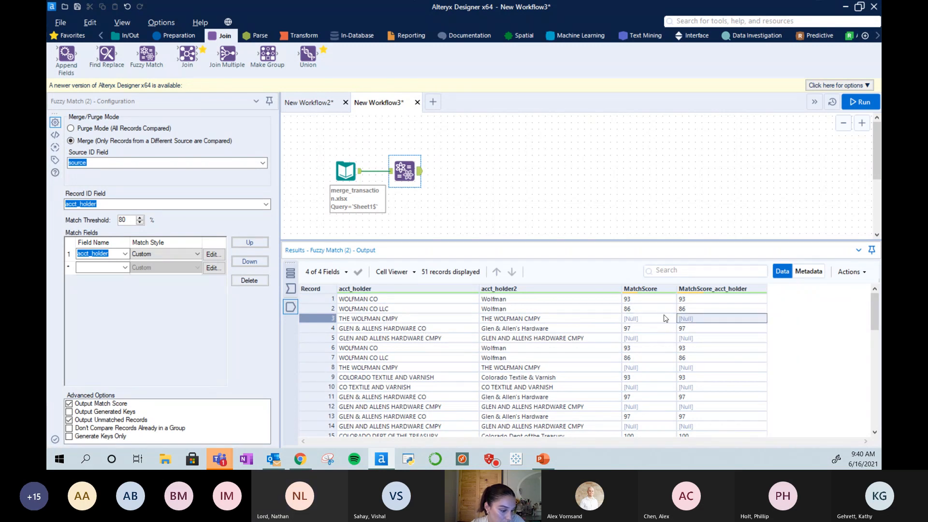
left_click(570, 322)
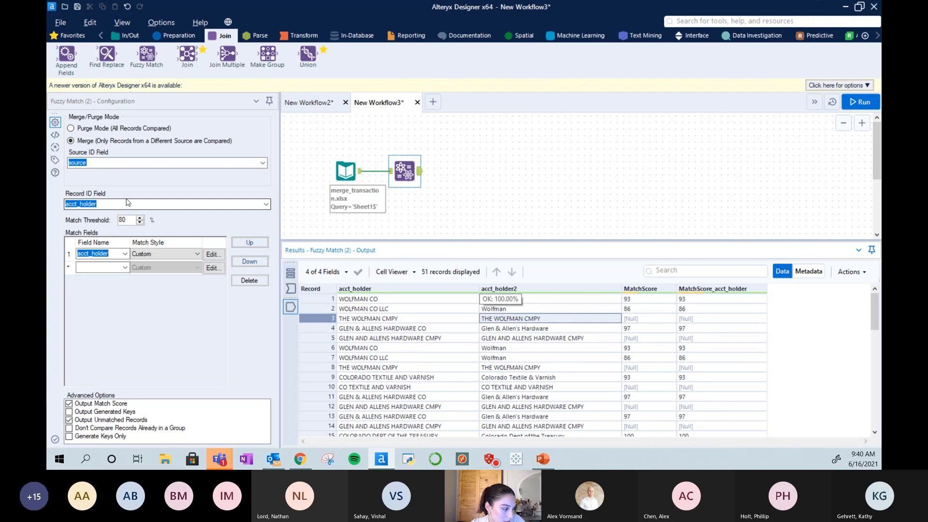
Add CMPY to the words excluded from key generation for acct_holder, and rerun the workflow to check the output.
left_click(213, 254)
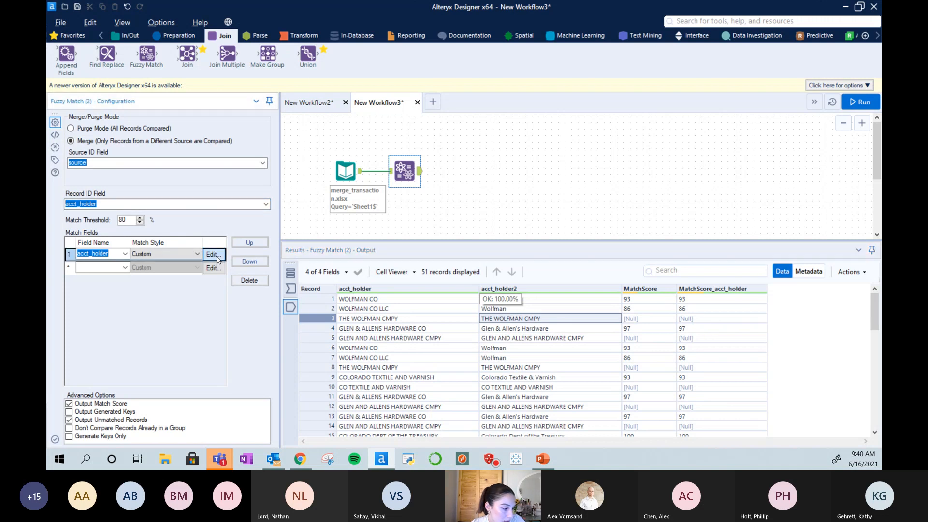
left_click(377, 174)
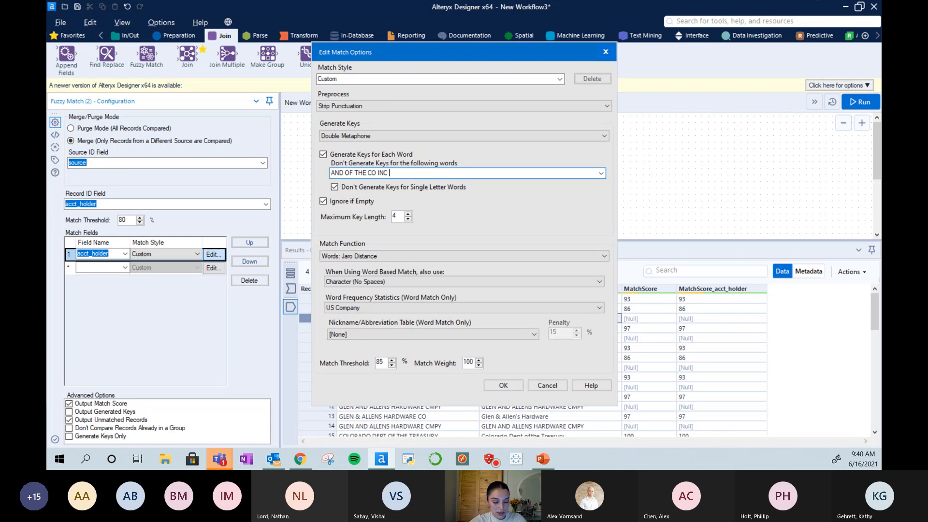
type("CMPY")
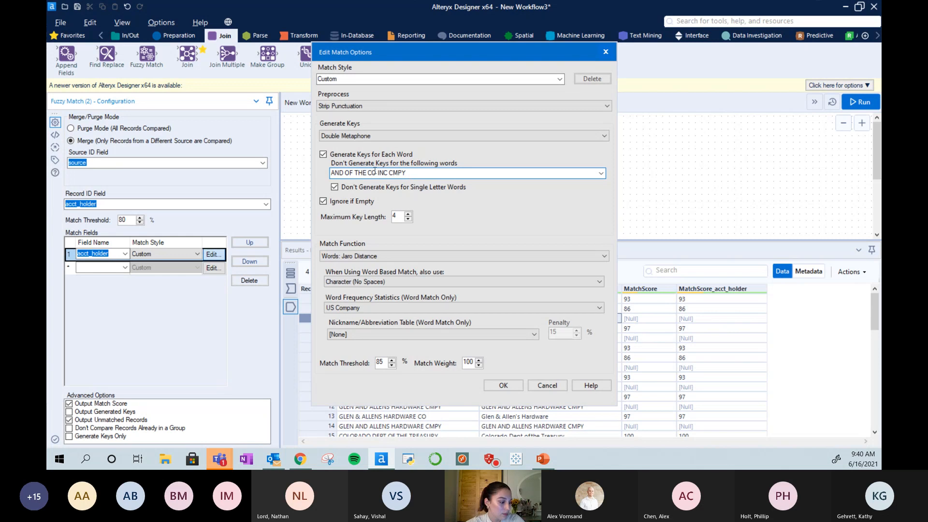
left_click(503, 385)
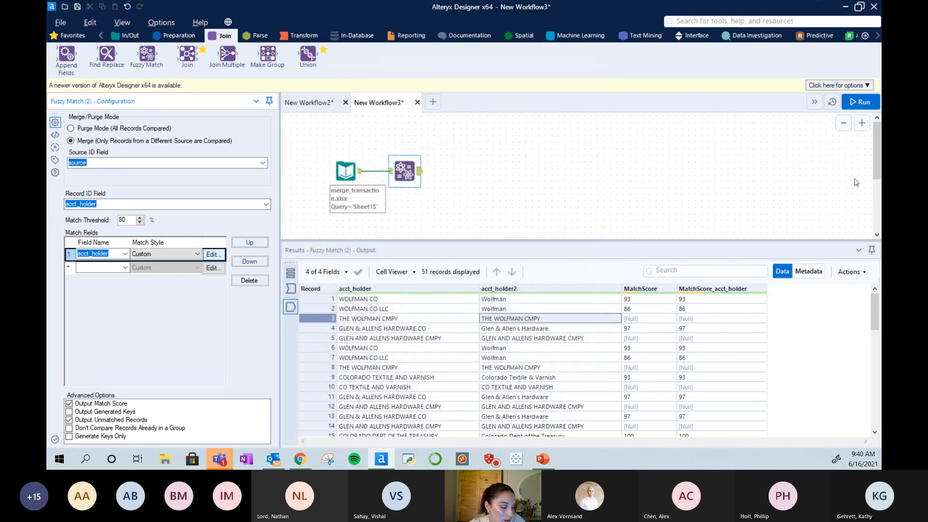
left_click(863, 102)
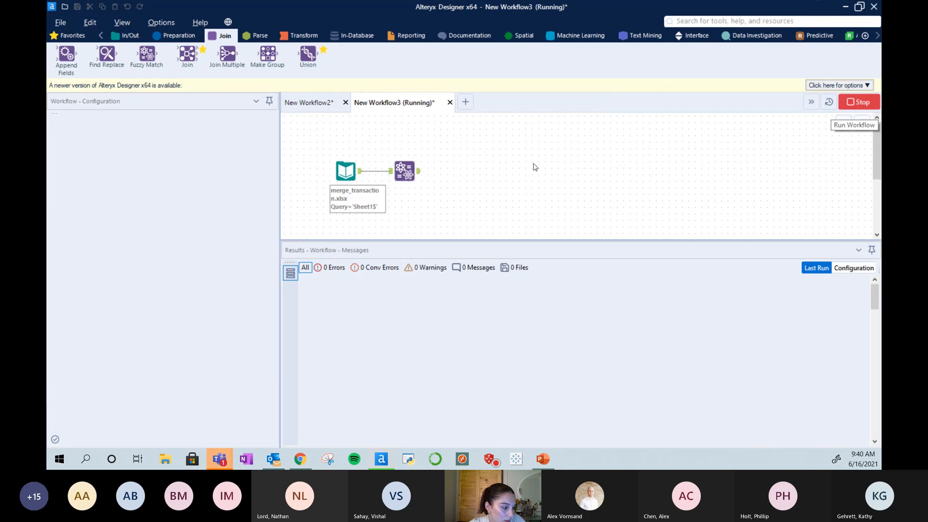
left_click(416, 174)
left_click(644, 320)
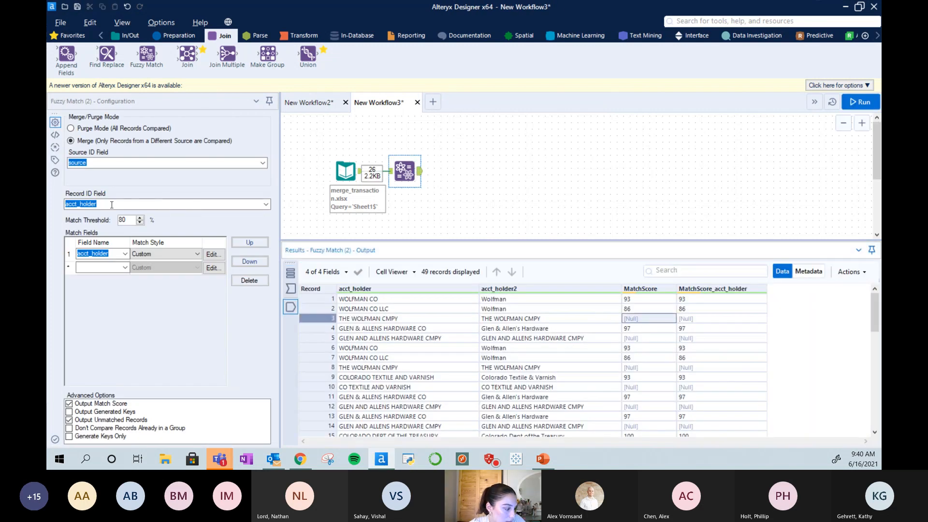
Set the Fuzzy Match tool's overall match threshold to 70%.
left_click(211, 255)
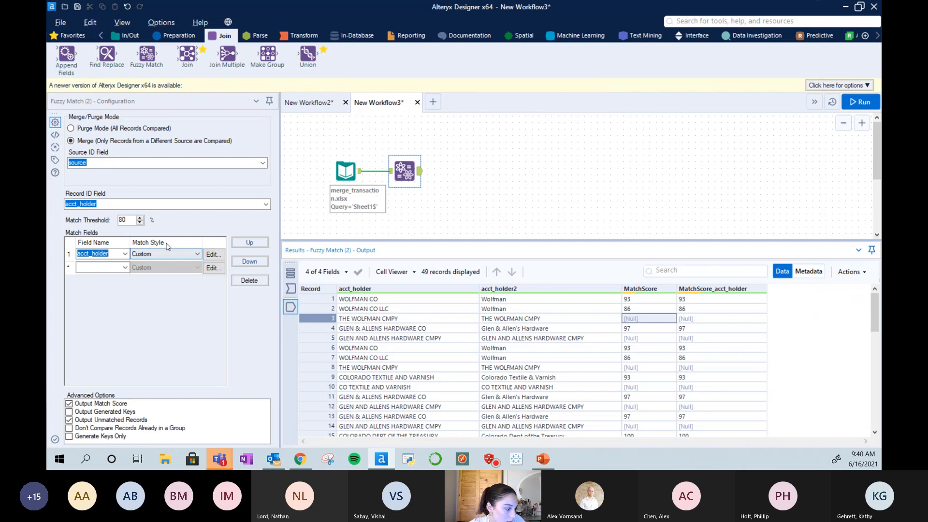
left_click(140, 222)
left_click(140, 222)
left_click(140, 223)
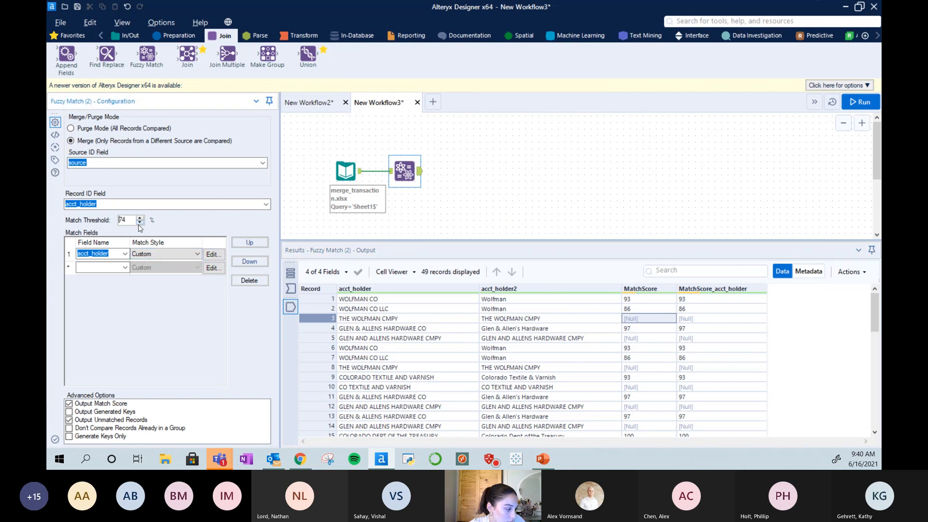
Lower the match threshold in the acct_holder match options, and rerun the workflow to show the Fuzzy Match output.
left_click(213, 254)
left_click(392, 366)
left_click(391, 365)
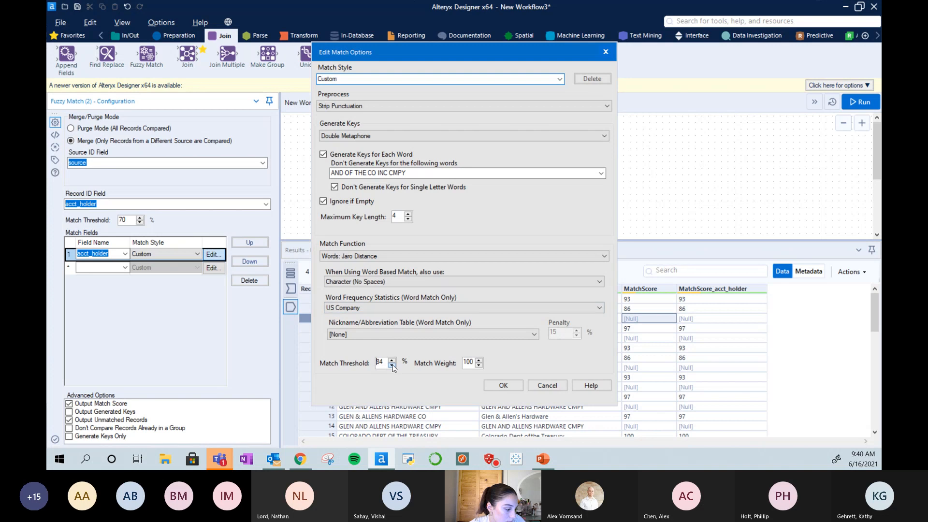
left_click(392, 365)
left_click(392, 366)
left_click(503, 385)
left_click(859, 101)
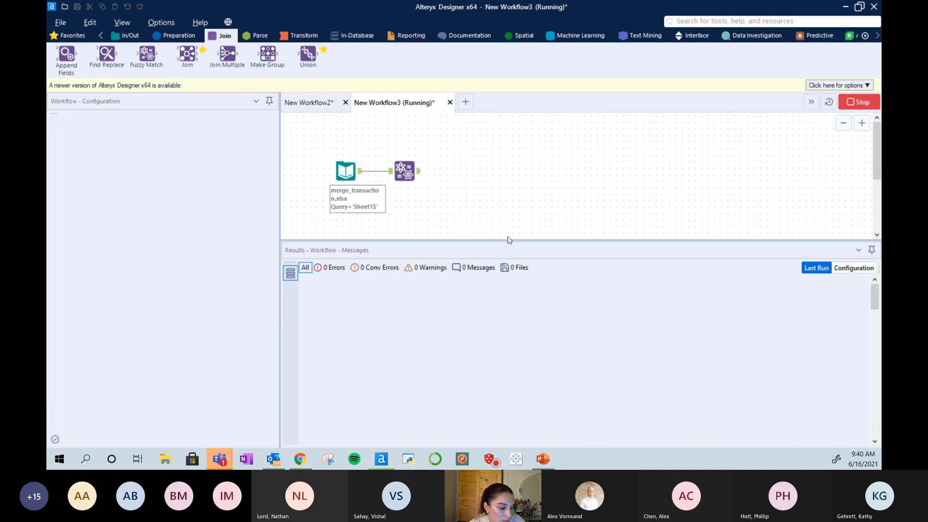
left_click(418, 175)
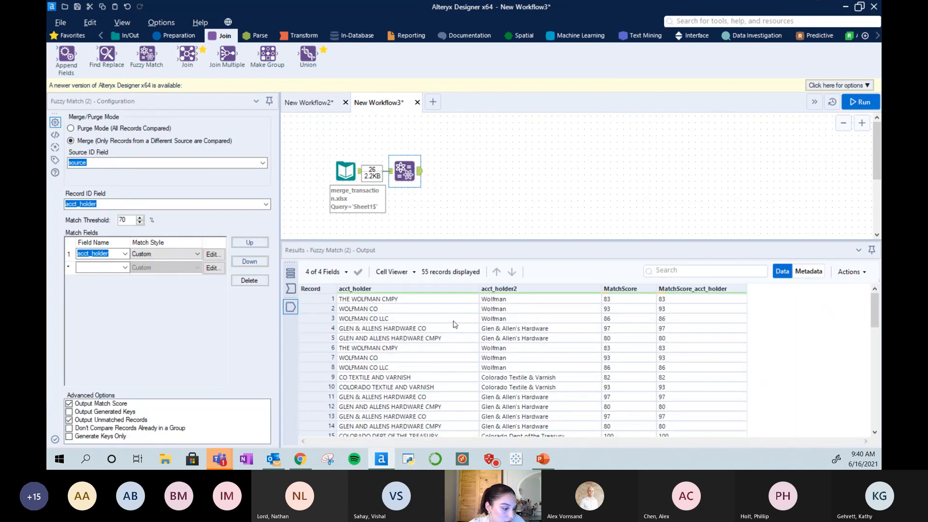
Examine the THE WOLFMAN CMPY and CANDLEWICK RESEARCH DEPT pairs in the Fuzzy Match output, scanning through to the last record.
left_click(532, 299)
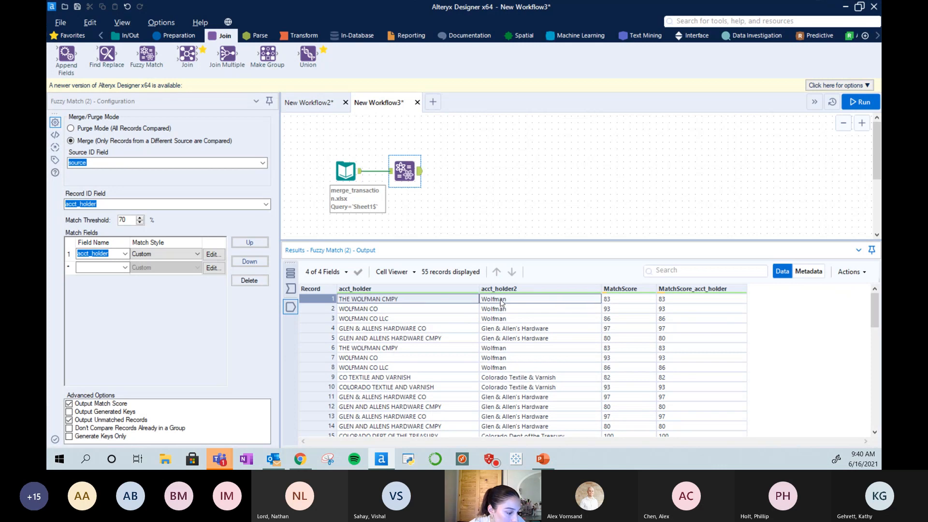
left_click(400, 349)
left_click(487, 350)
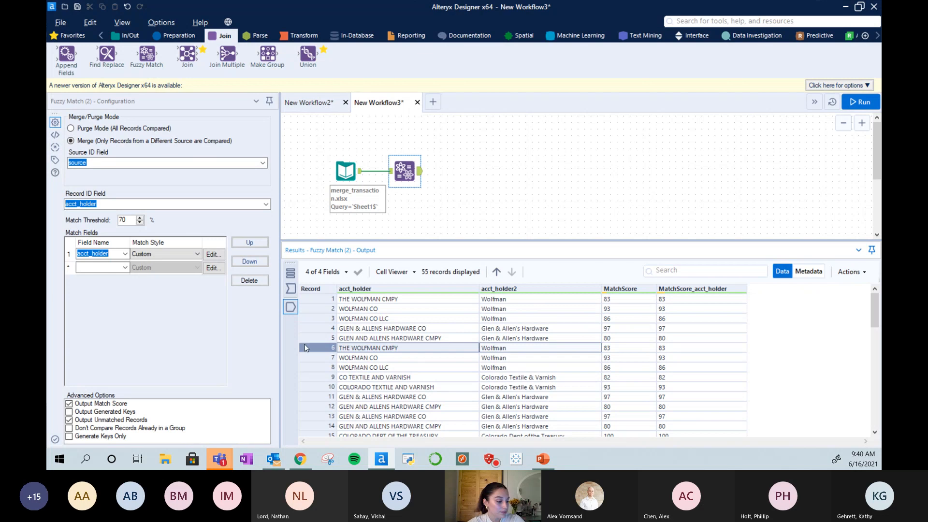
scroll(533, 377, "down", 13)
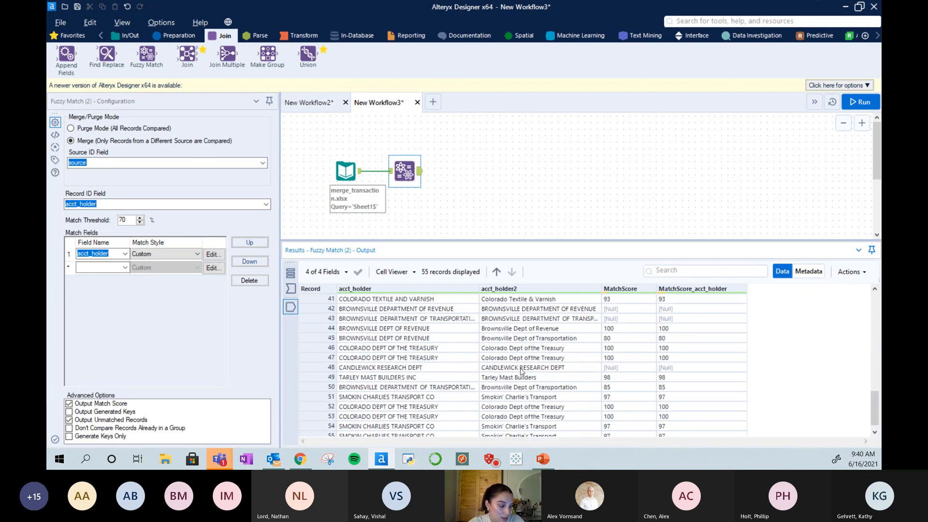
left_click_drag(363, 371, 495, 371)
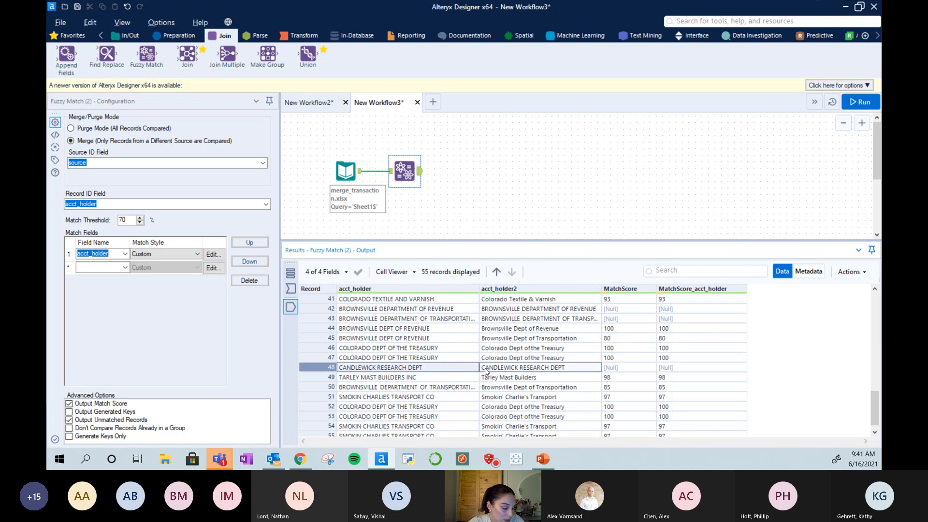
scroll(455, 386, "down", 1)
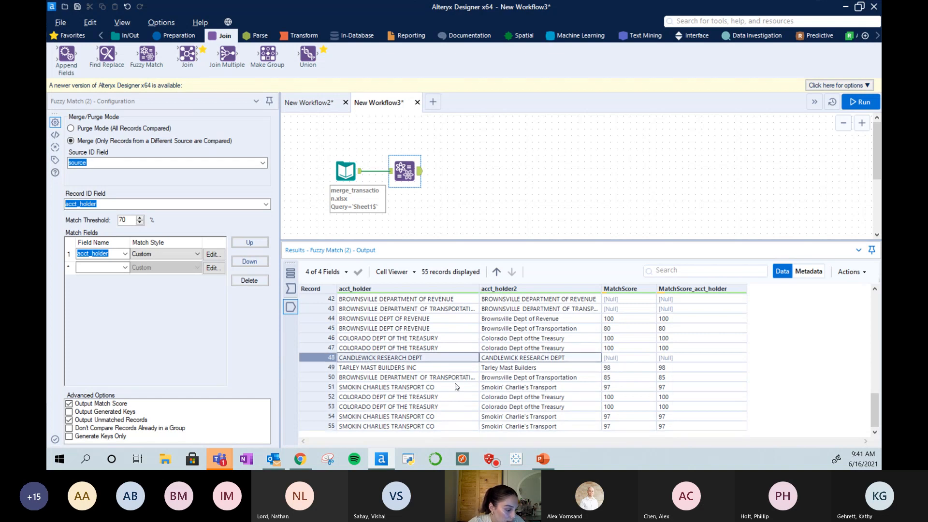
scroll(507, 363, "up", 10)
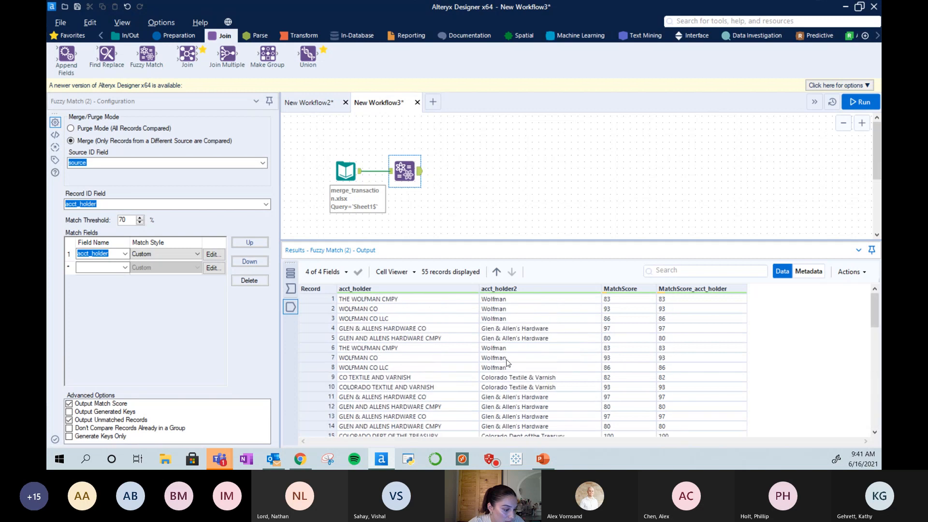
Check the supplier names in the input data against the Fuzzy Match records that have no match score.
left_click(345, 171)
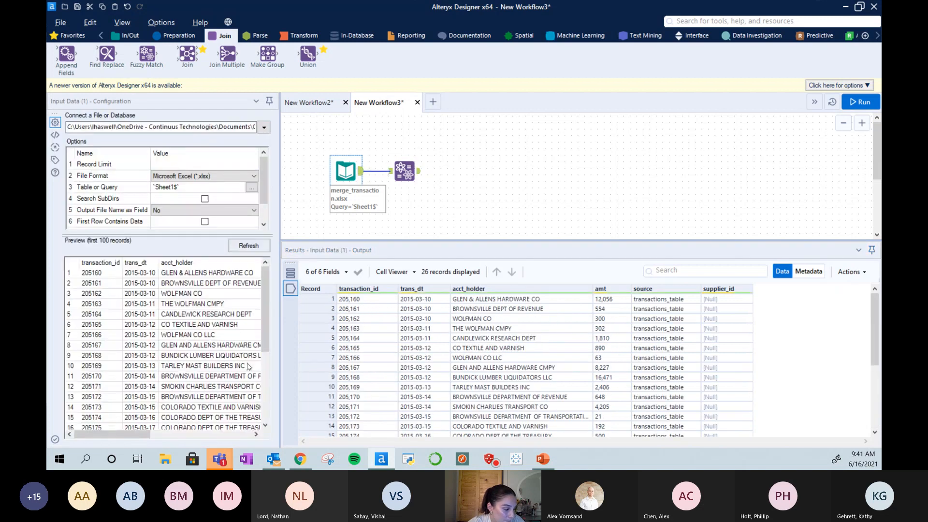
scroll(454, 365, "down", 4)
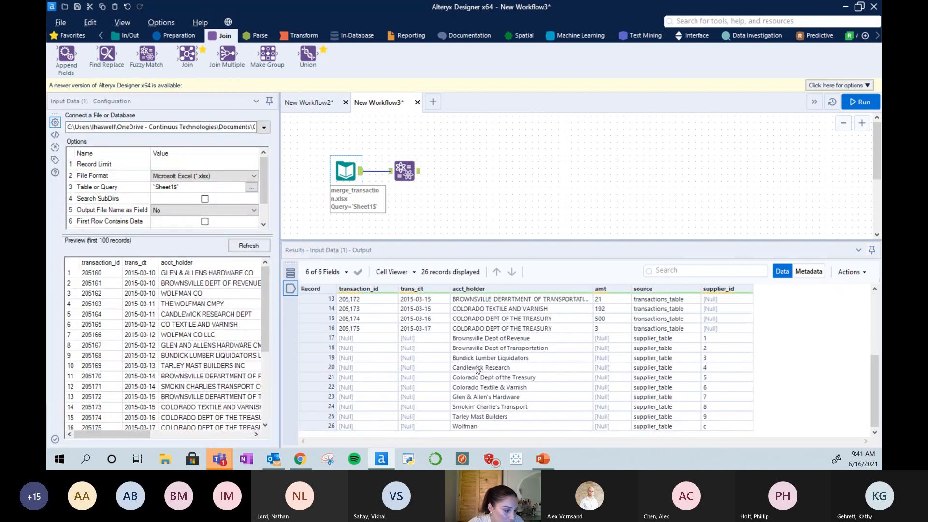
left_click(404, 170)
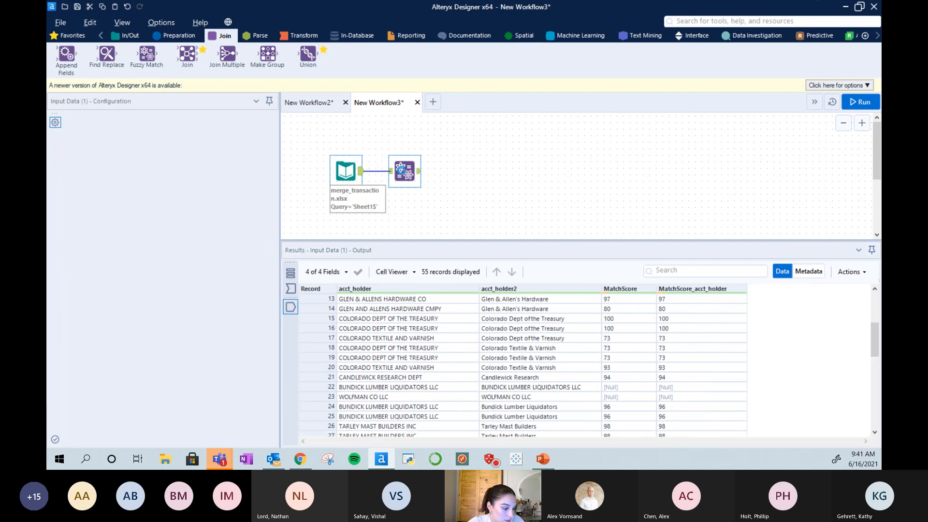
scroll(513, 397, "down", 10)
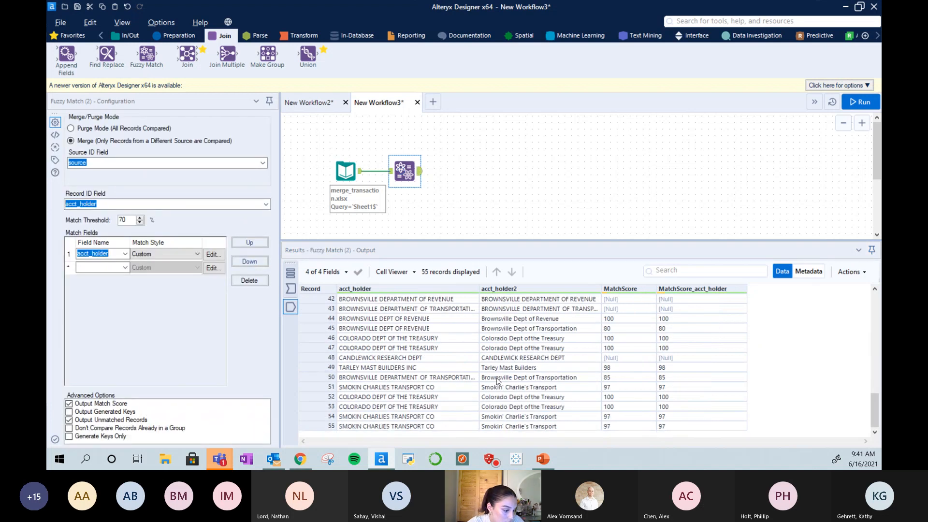
left_click(505, 359)
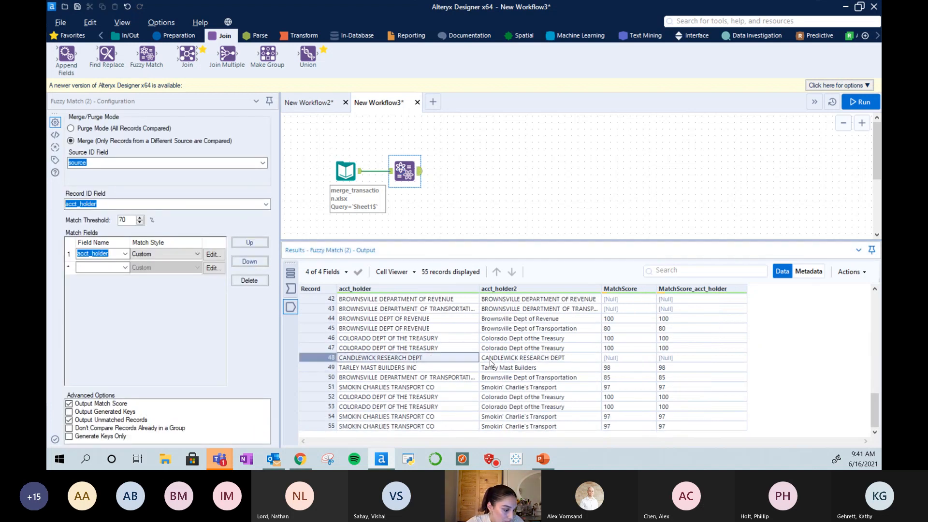
left_click(628, 309)
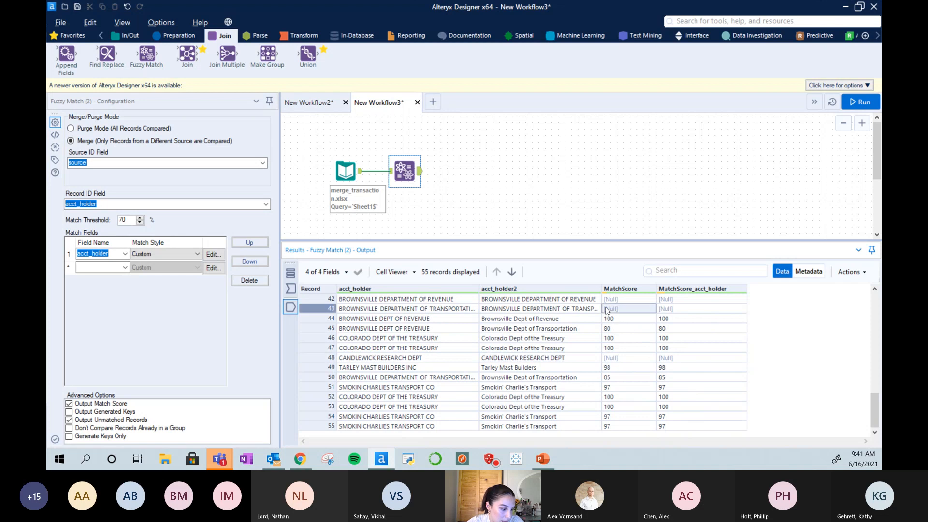
left_click(527, 310)
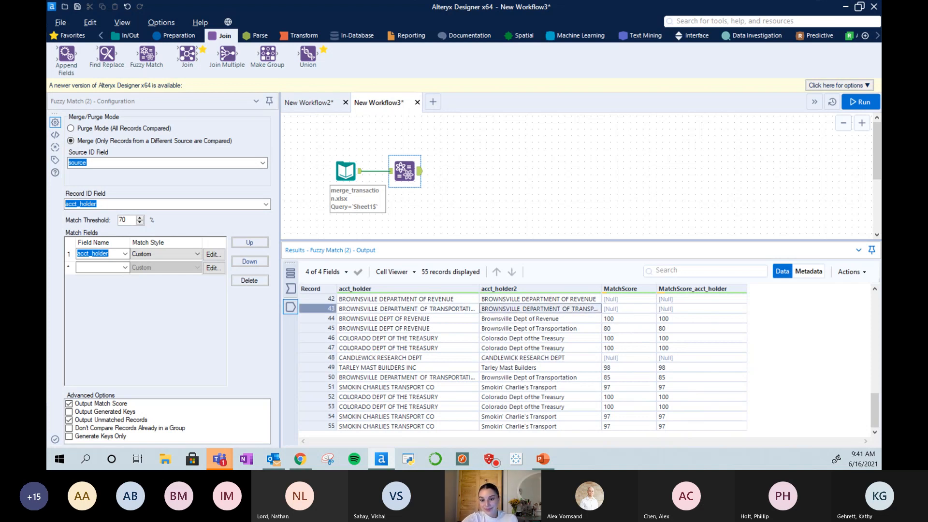
scroll(600, 377, "up", 14)
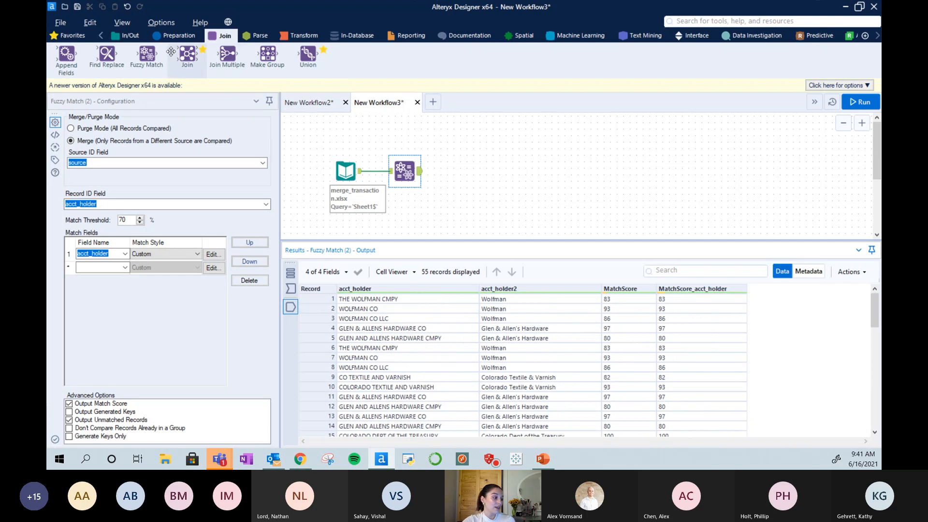
Add a Filter tool after Fuzzy Match with the custom expression isnull([MatchScore]), and run the workflow to show its True output.
left_click(175, 35)
left_click_drag(187, 53, 457, 171)
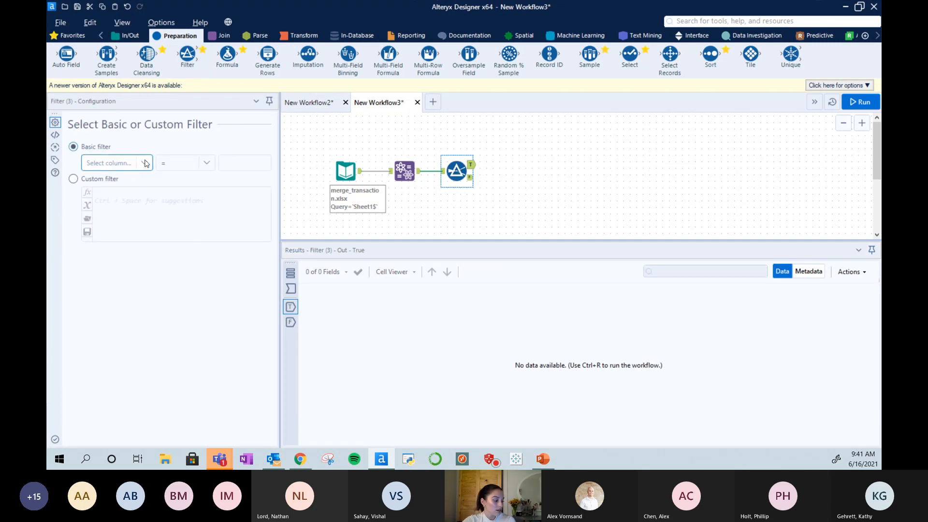
left_click(73, 179)
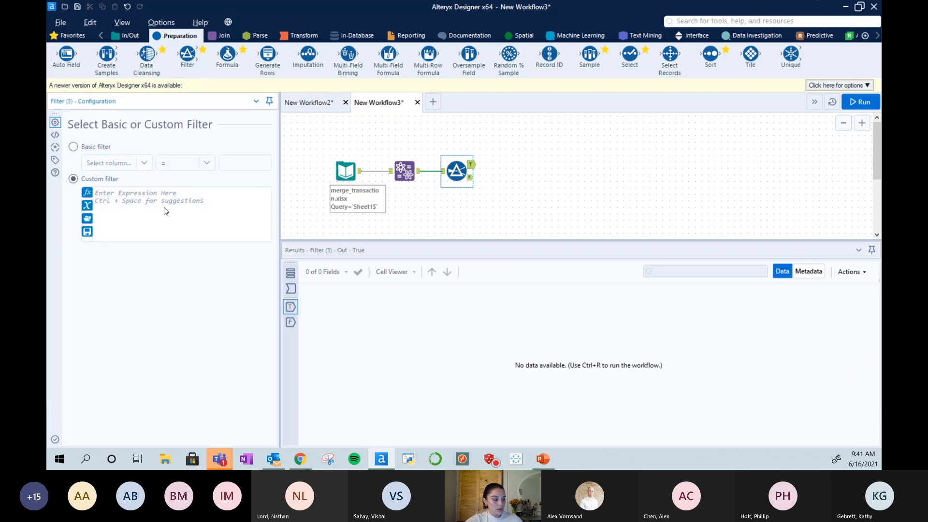
type("isnull(")
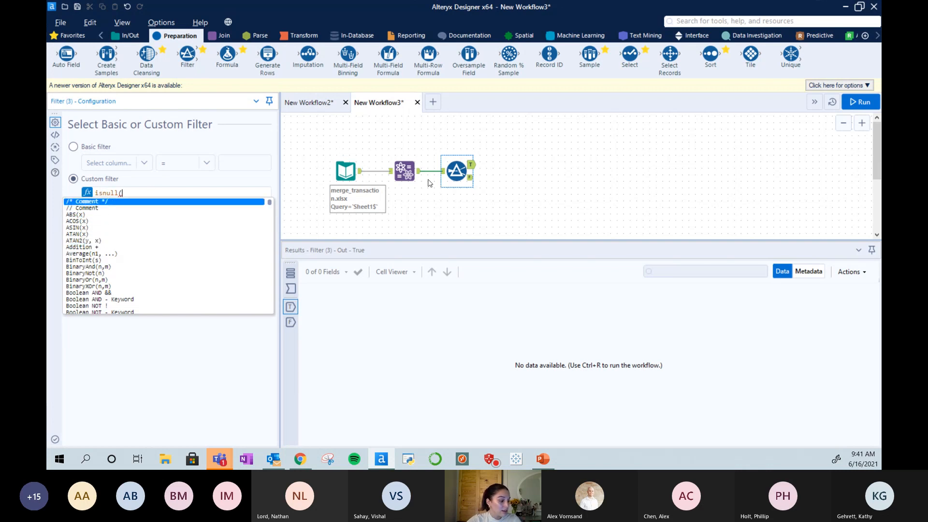
left_click(132, 192)
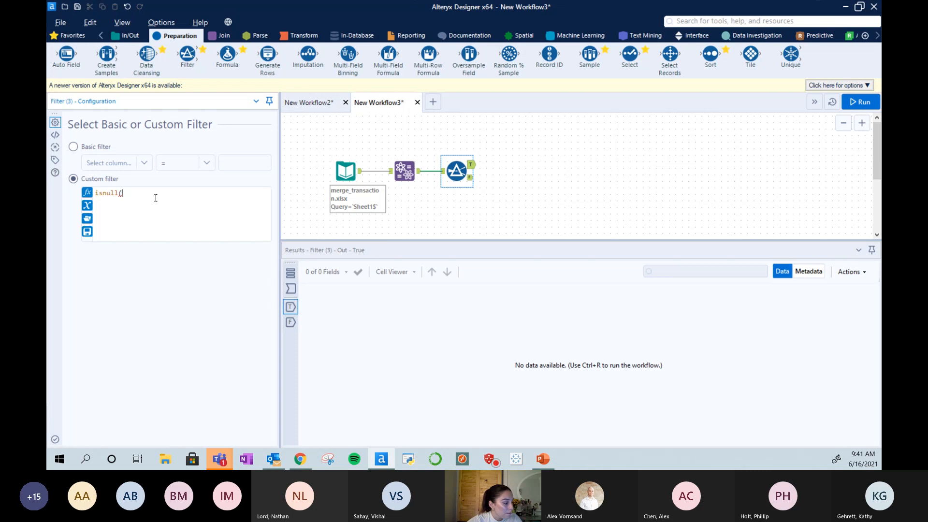
type("[")
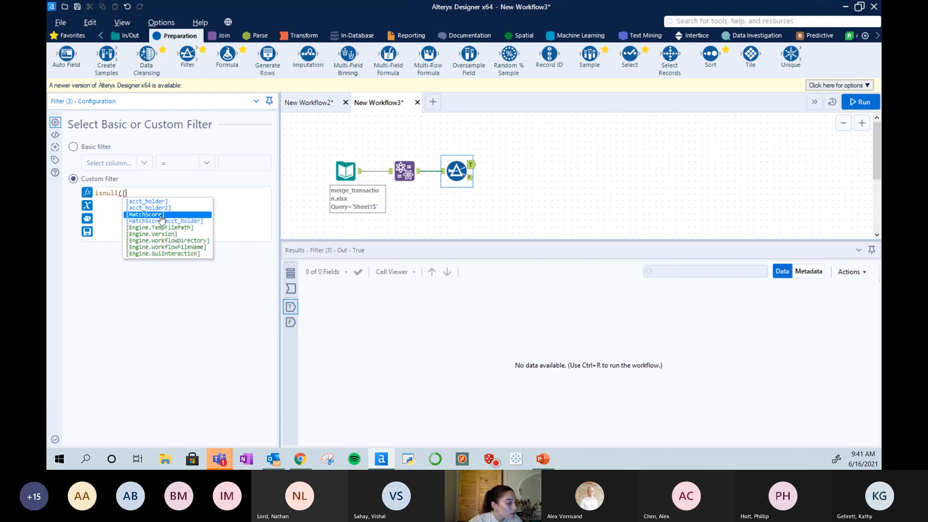
double_click(162, 215)
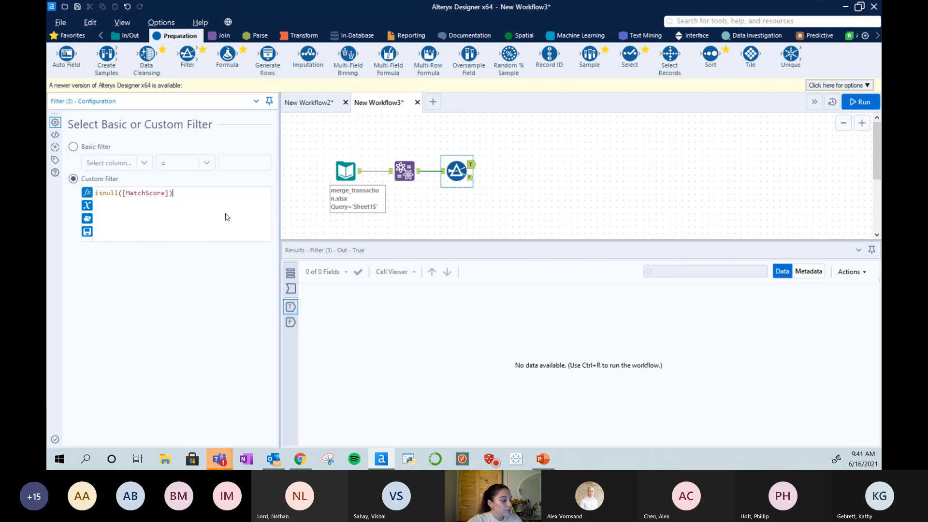
left_click(860, 102)
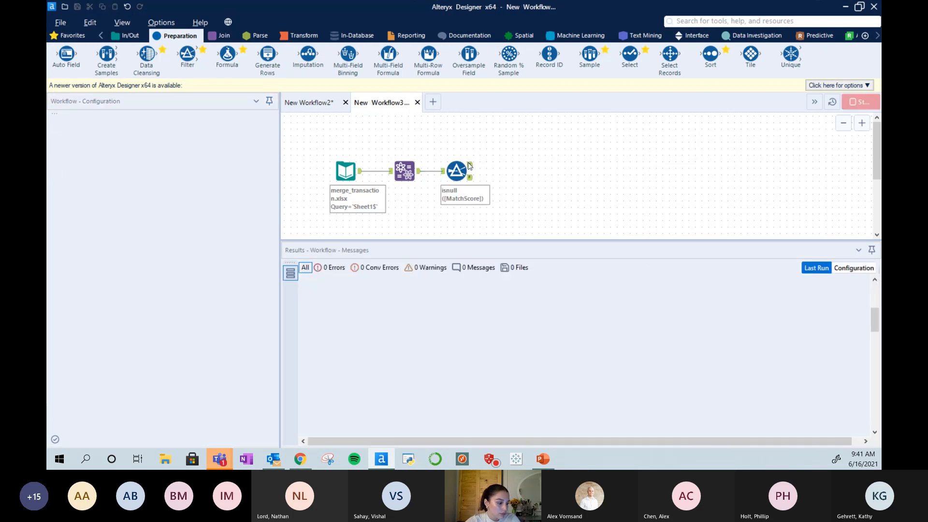
left_click(471, 168)
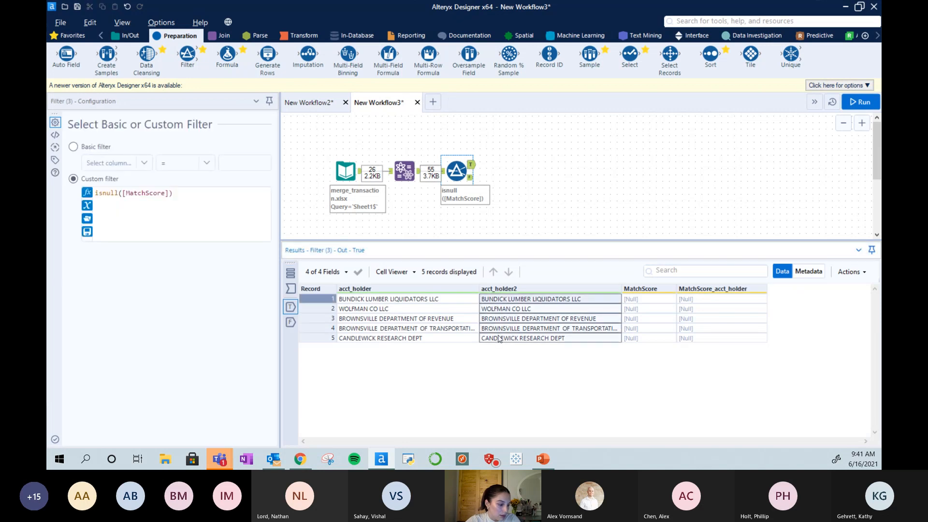
Compare the supplier_table account holder names in the input data with the null-score records in the filter's True output.
left_click(346, 171)
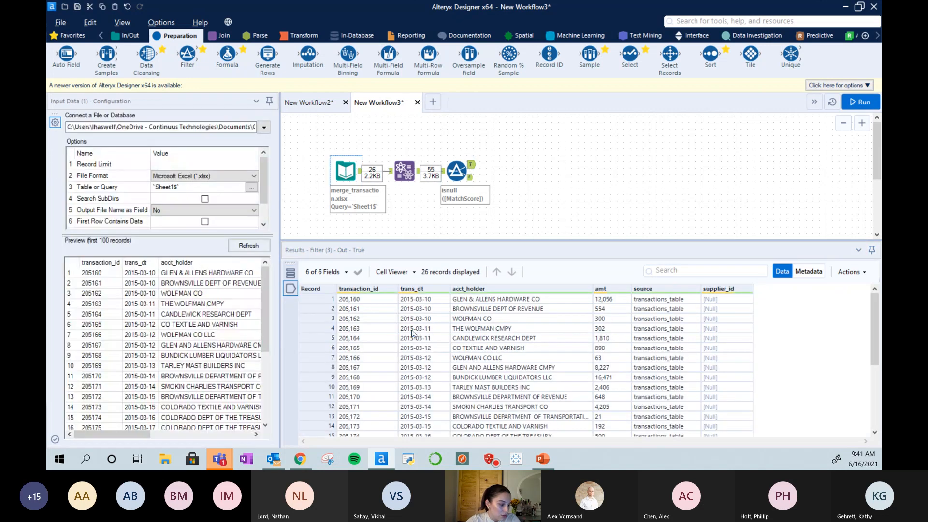
scroll(519, 362, "down", 4)
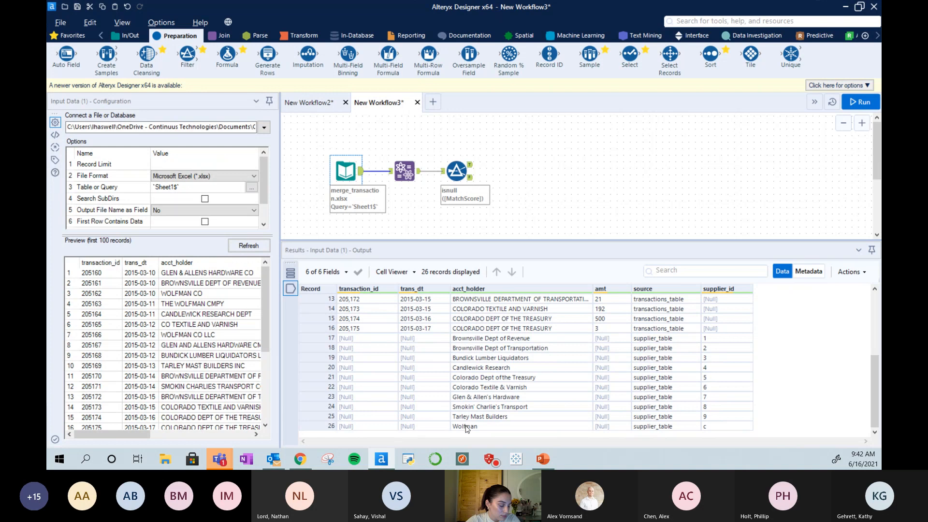
left_click_drag(474, 339, 475, 427)
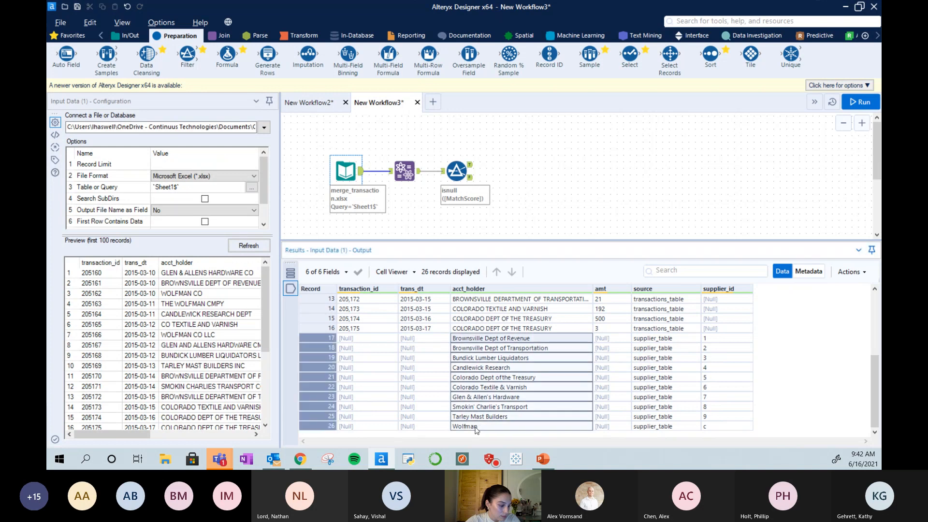
left_click(476, 427)
left_click(456, 169)
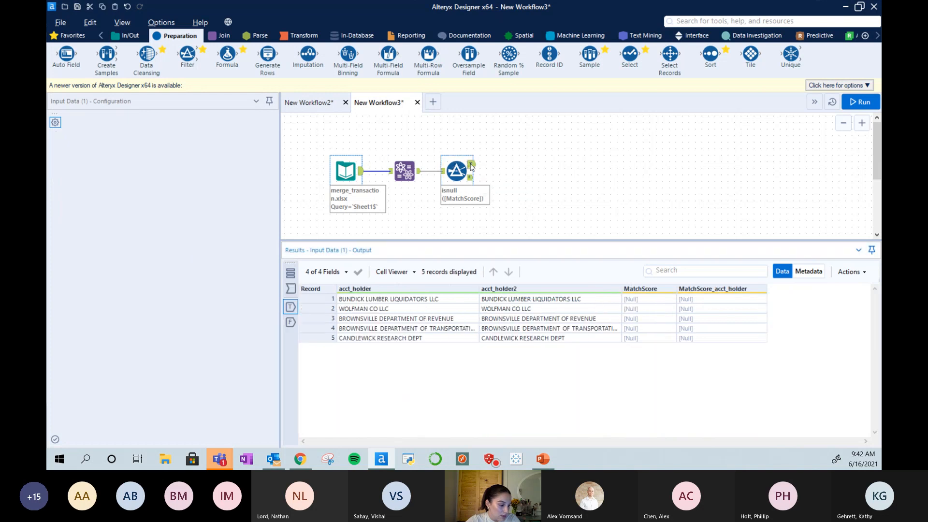
left_click(499, 310)
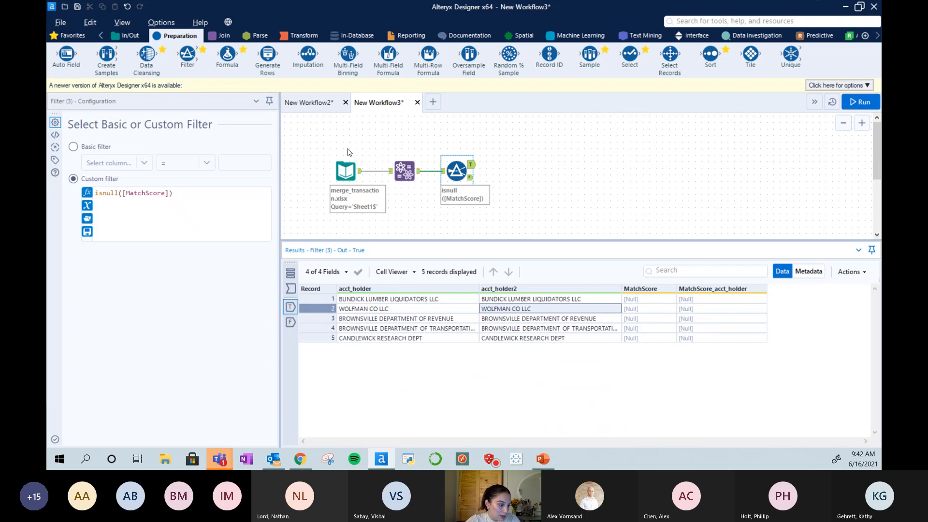
Add LLC to the words excluded from key generation for acct_holder, and rerun the workflow to show the filter's True output.
left_click(405, 171)
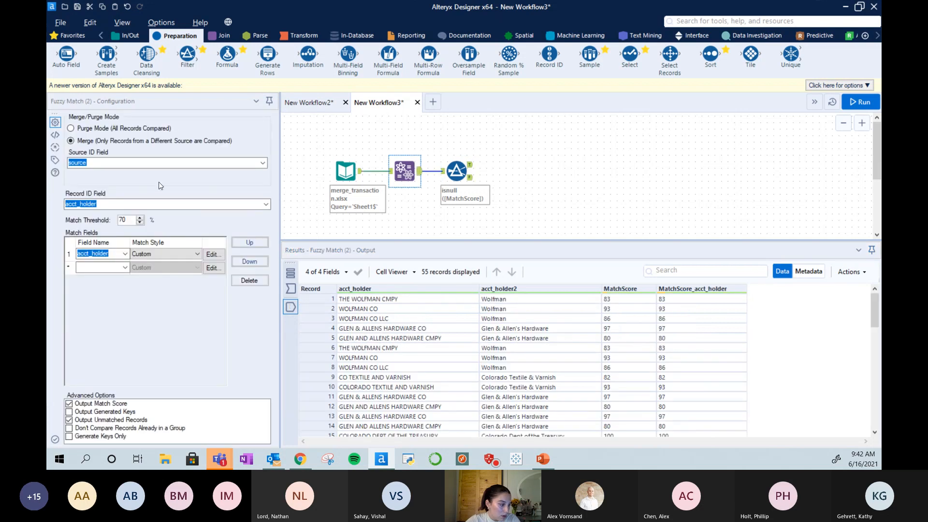
left_click(214, 258)
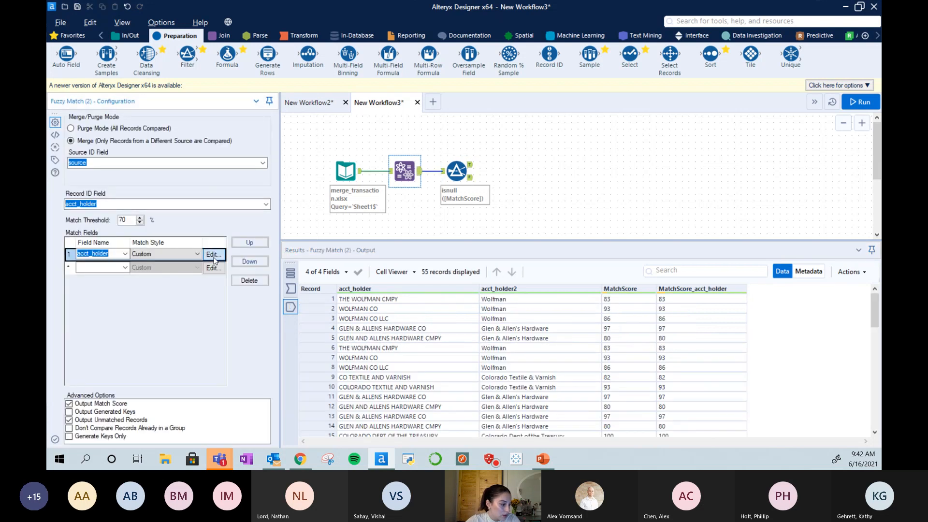
left_click(214, 255)
left_click(428, 174)
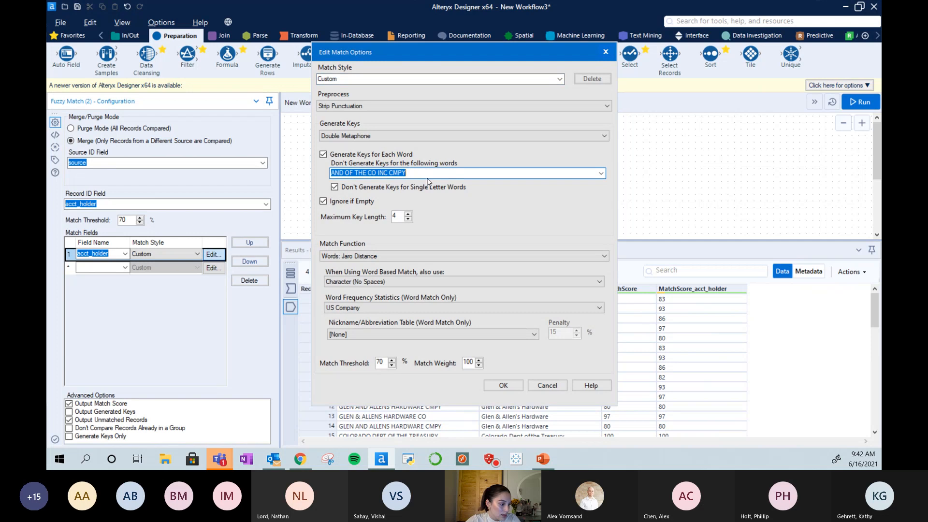
left_click(428, 173)
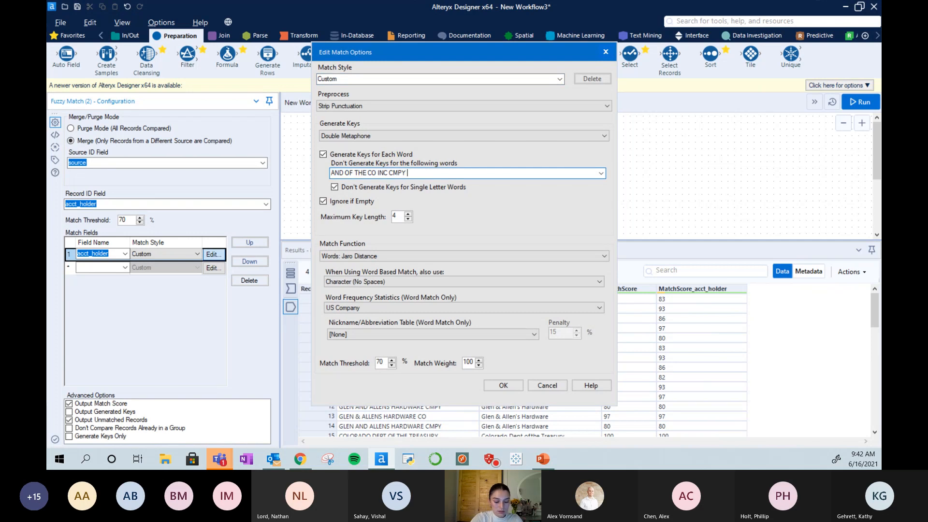
type("LLC")
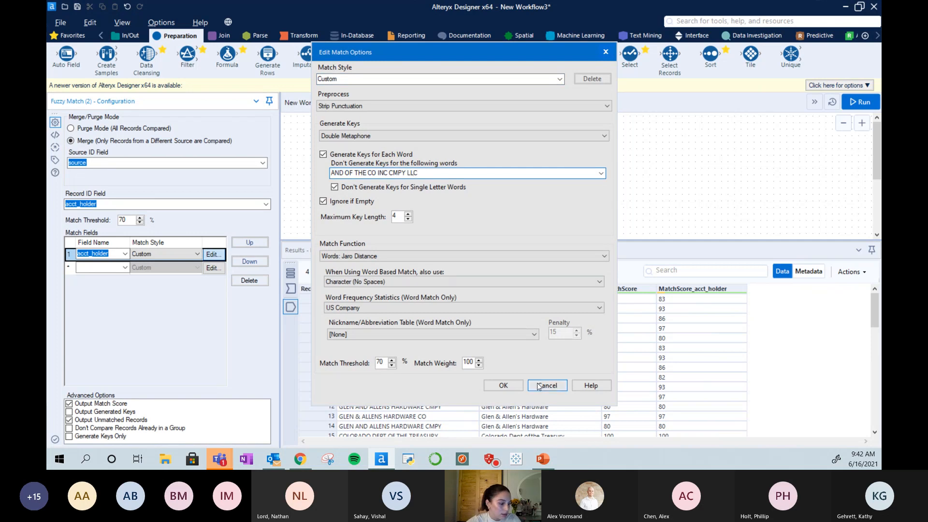
left_click(503, 385)
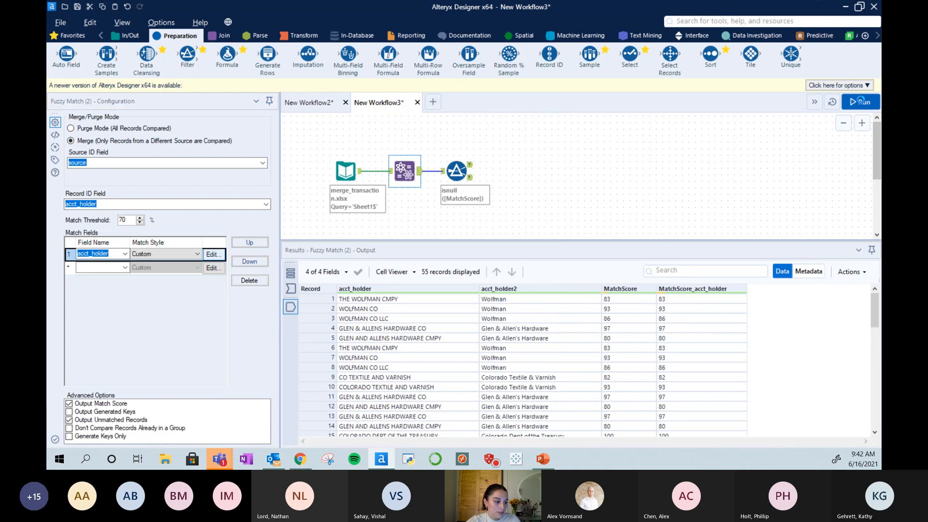
key("ctrl+r")
left_click(471, 165)
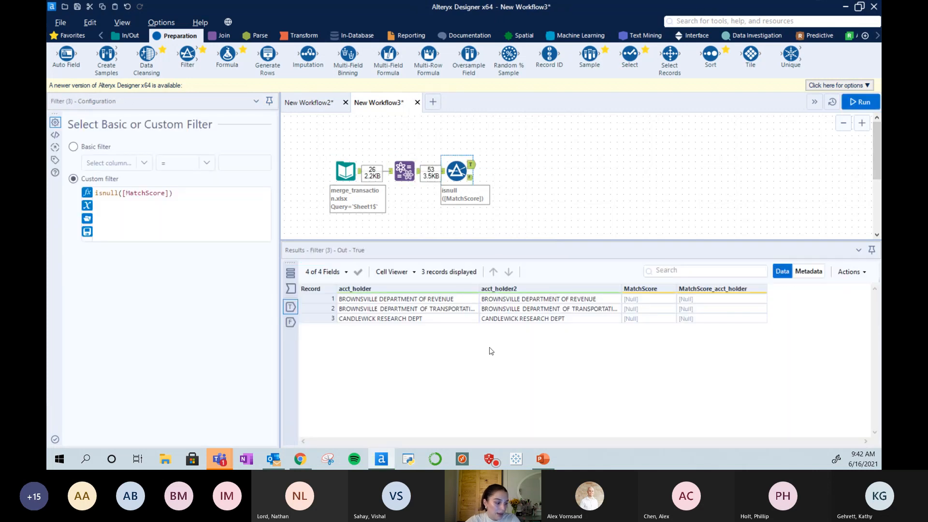
Examine the Brownsville department and CANDLEWICK RESEARCH DEPT records in the filter's True output.
left_click(427, 319)
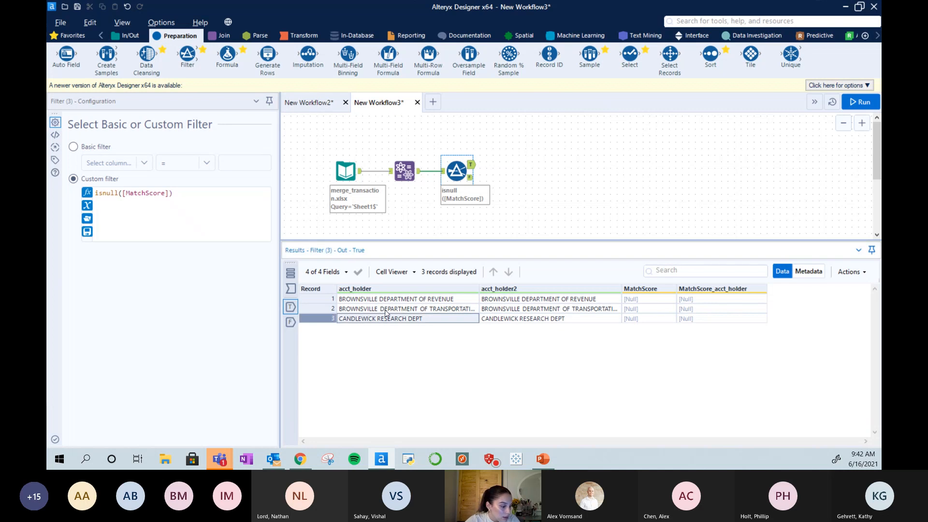
left_click(404, 300)
left_click(451, 311)
left_click(449, 316)
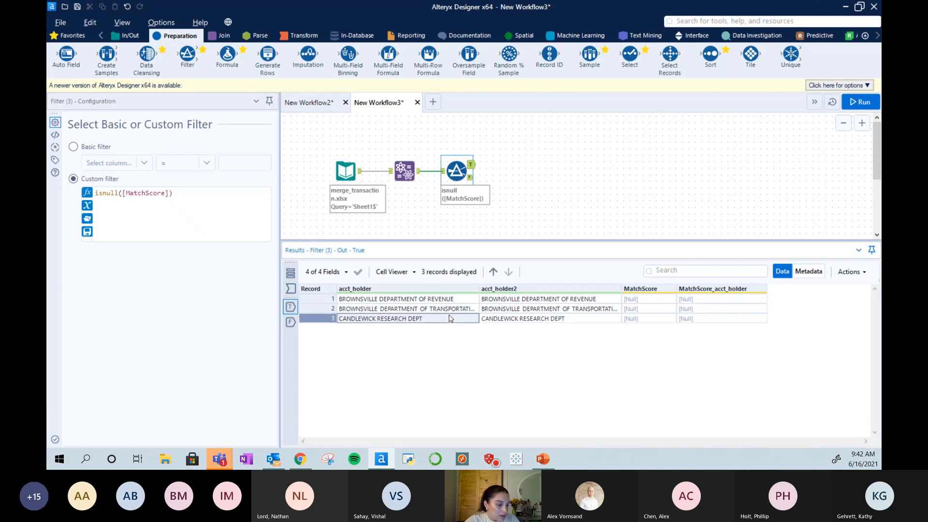
left_click(451, 305)
left_click(452, 300)
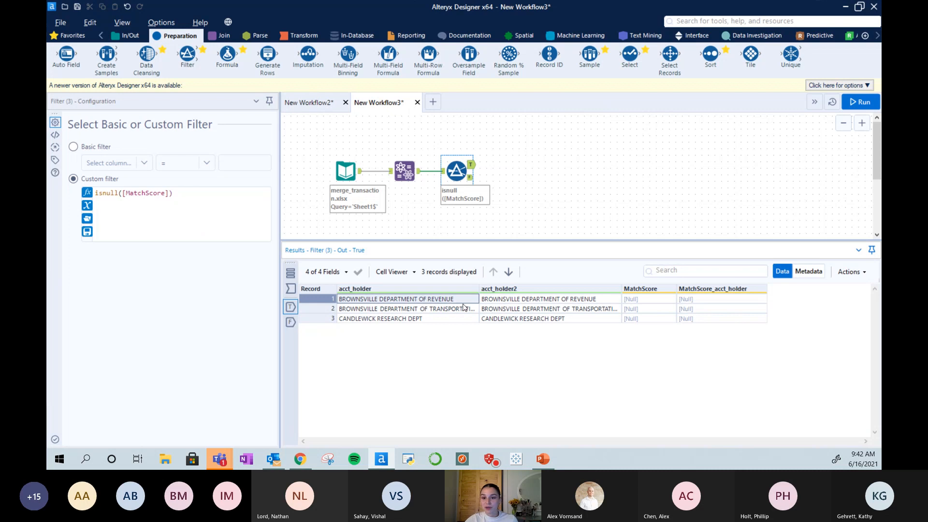
Review the excluded words in the acct_holder match options, and return to the filter's True output.
left_click(405, 167)
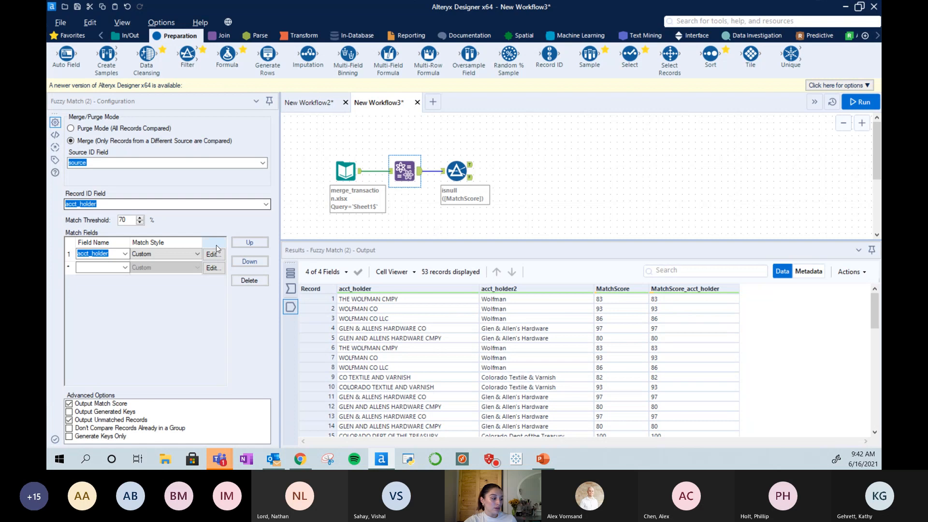
left_click(213, 254)
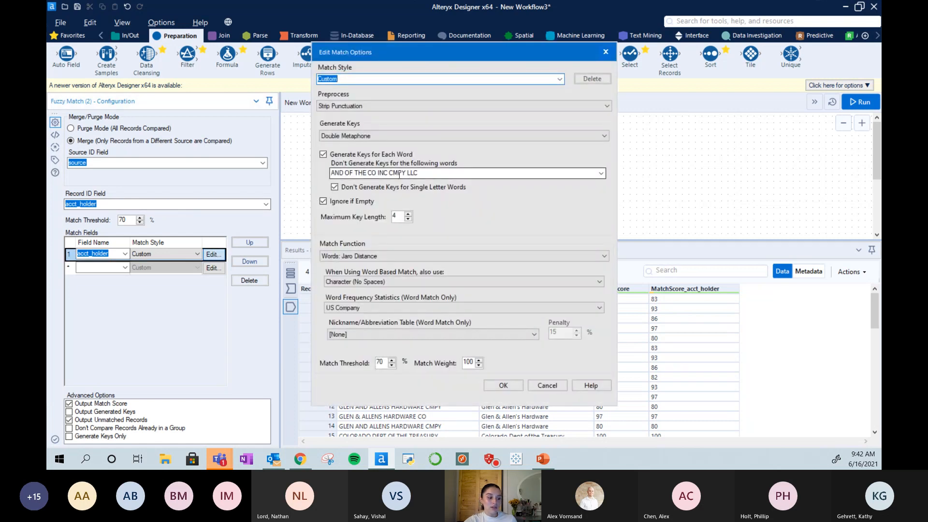
left_click(445, 175)
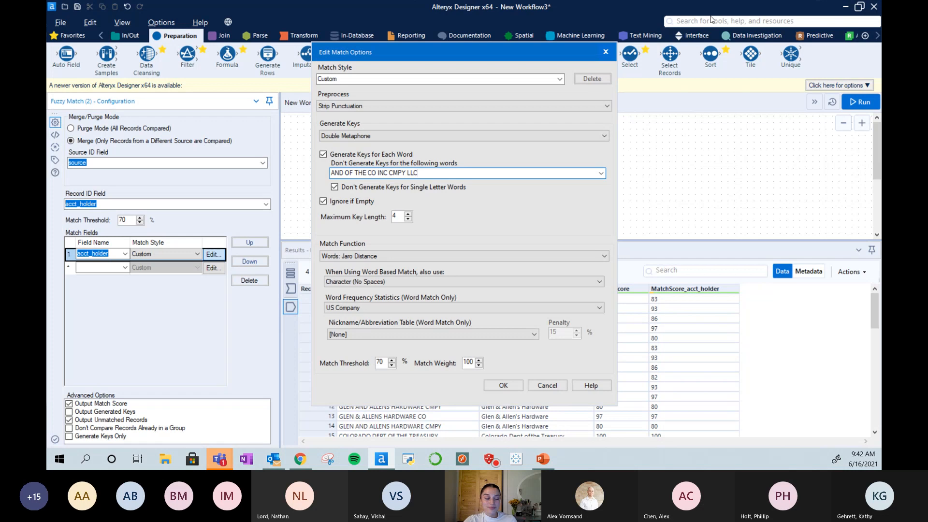
left_click(505, 386)
left_click(470, 165)
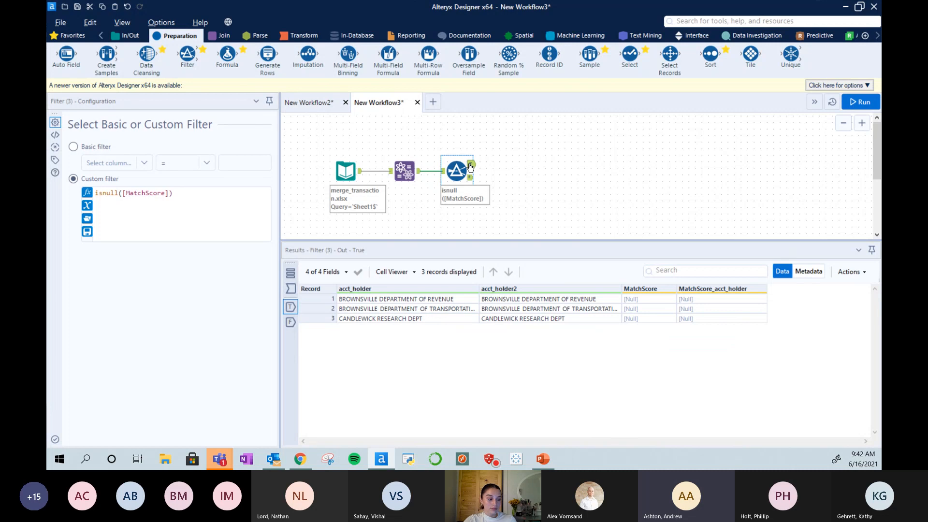
Compare the Fuzzy Match tool's input data with its output, scanning the output records through to the end.
left_click(404, 171)
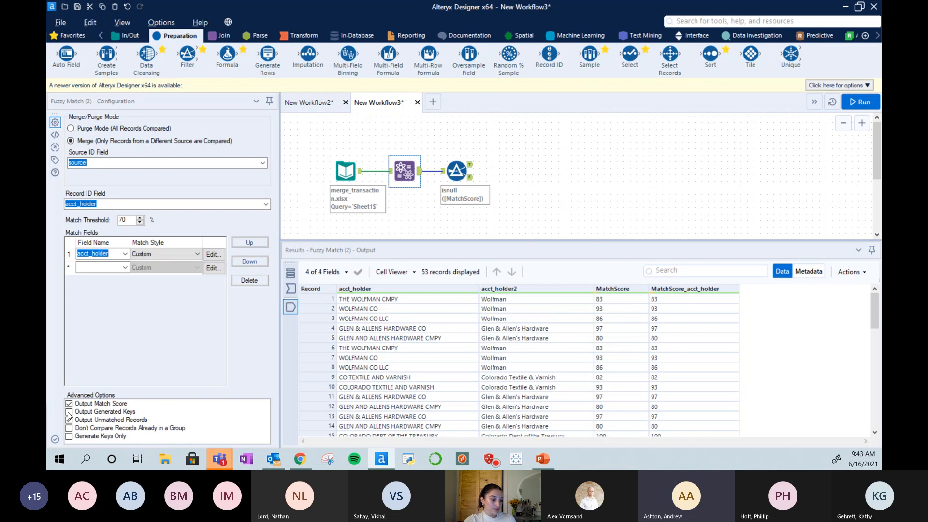
left_click(391, 172)
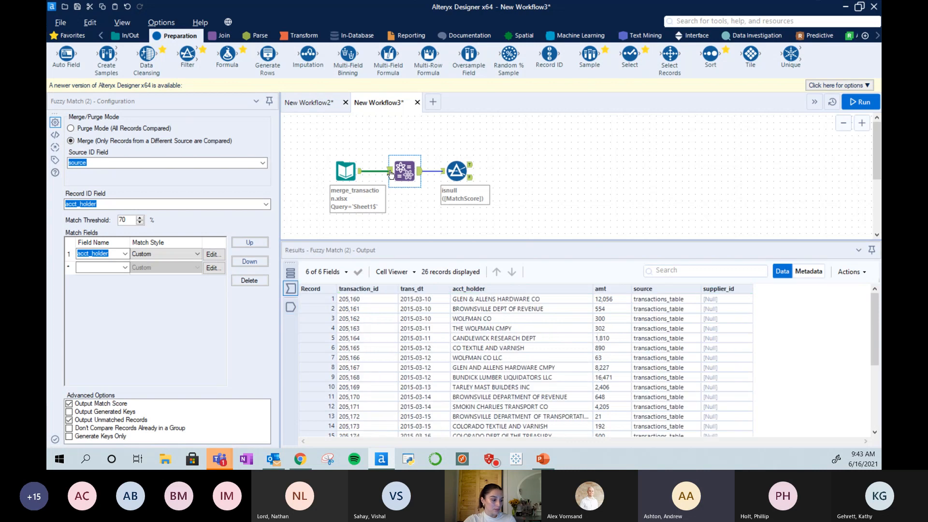
left_click(390, 173)
left_click(392, 172)
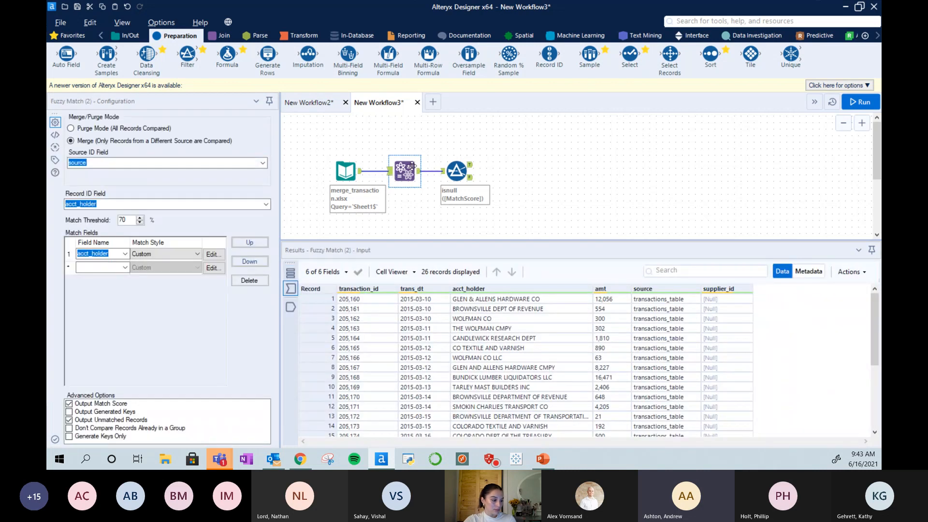
left_click(419, 172)
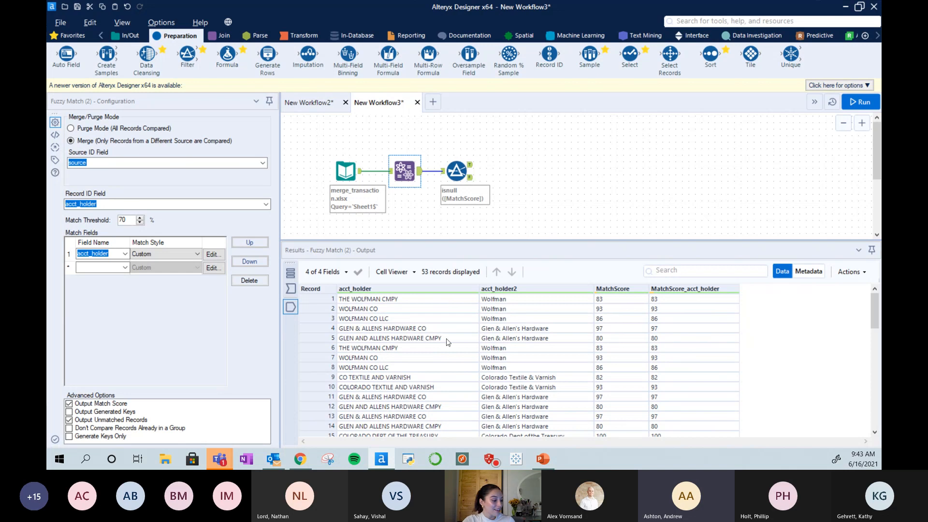
scroll(461, 389, "down", 8)
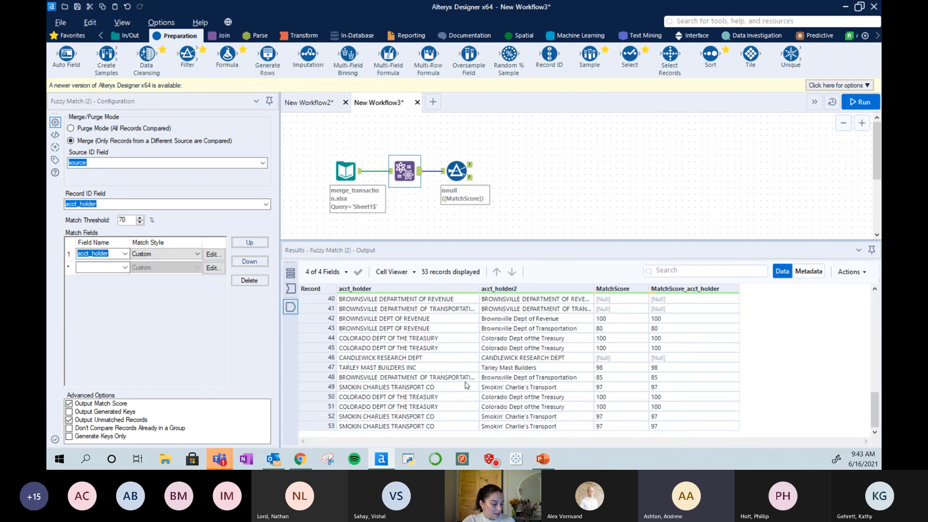
scroll(464, 386, "up", 8)
scroll(468, 382, "down", 5)
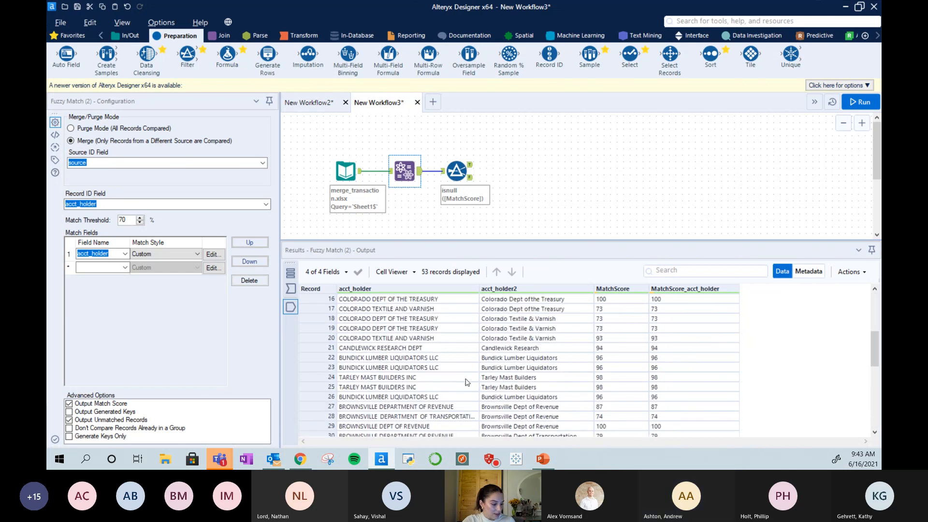
Switch to New Workflow2 and inspect the match scores and generated keys in its Fuzzy Match output.
left_click(310, 102)
left_click(431, 183)
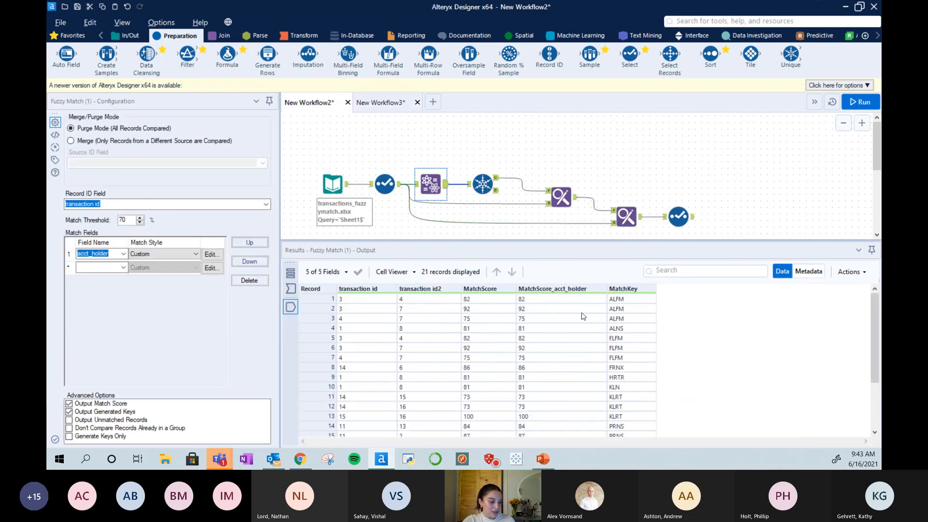
left_click(560, 377)
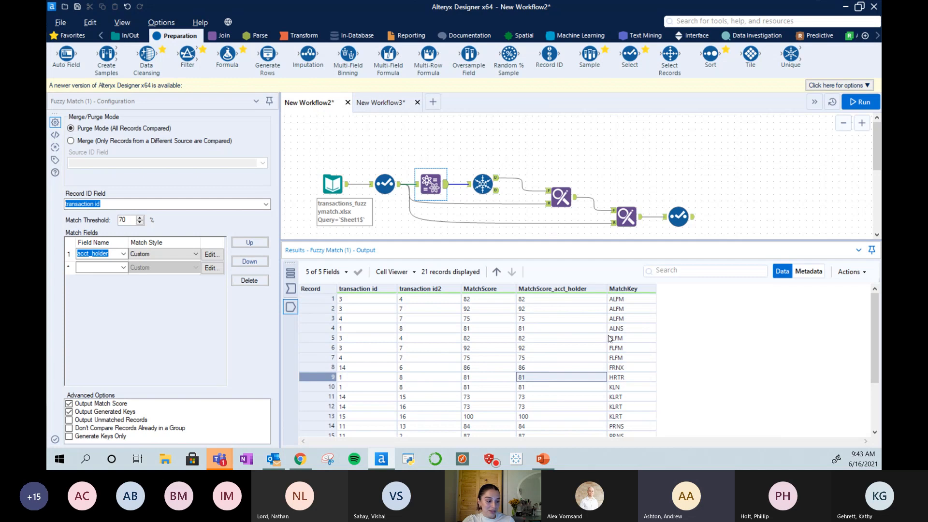
Compare the Fuzzy Match output and its generated keys with the Unique tool's output, and return to New Workflow3.
left_click(446, 185)
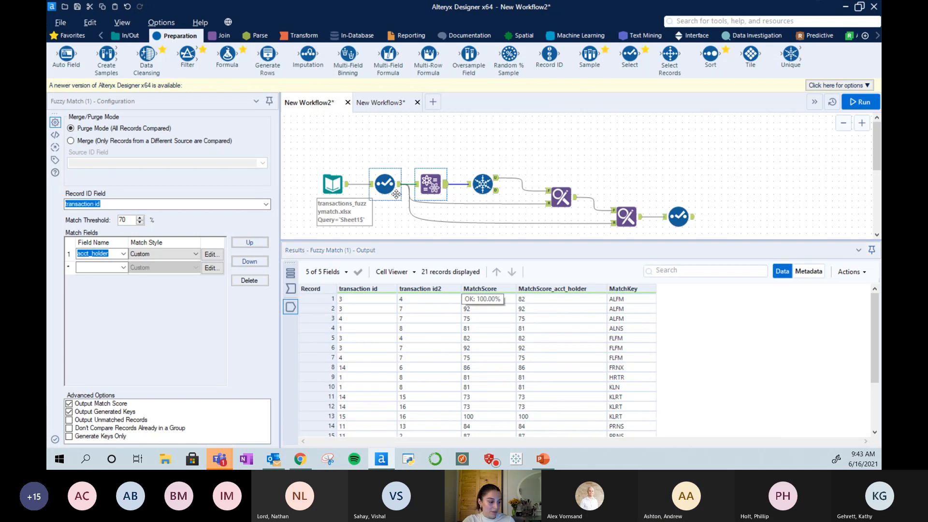
left_click(497, 185)
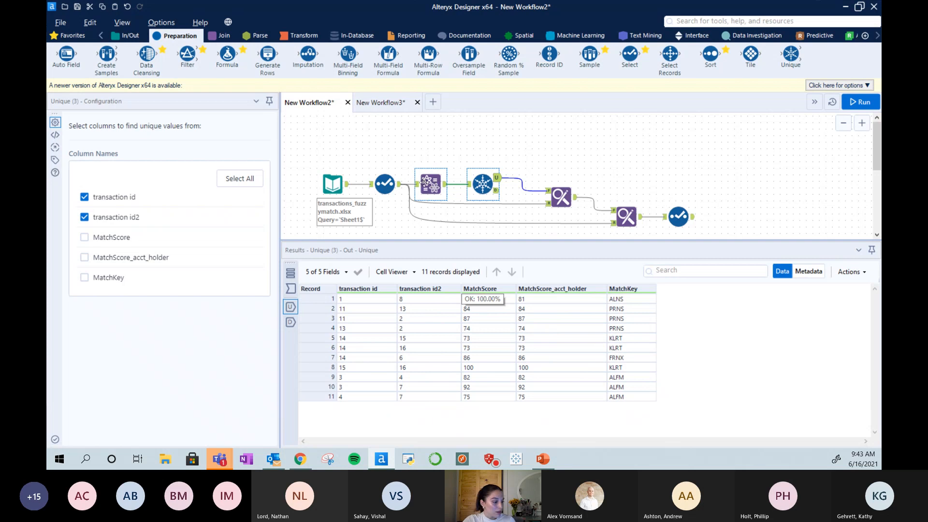
left_click(430, 184)
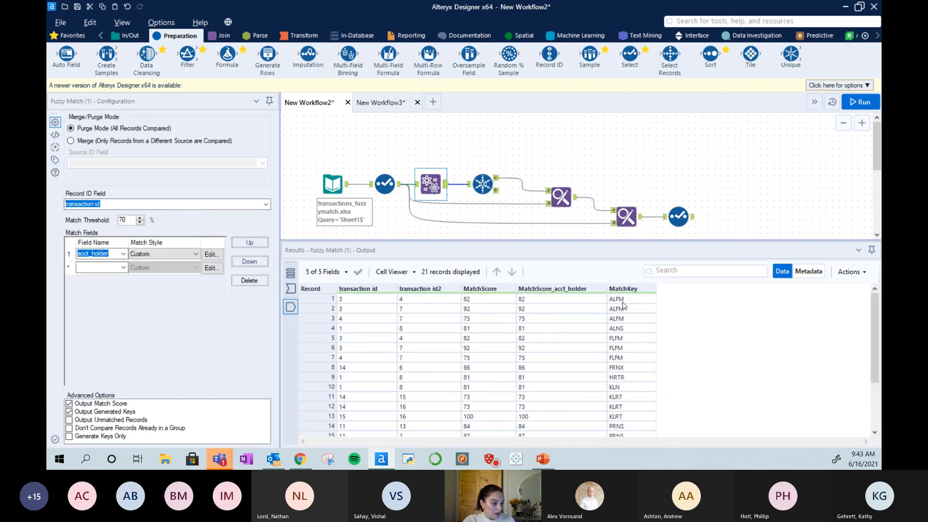
left_click(622, 350)
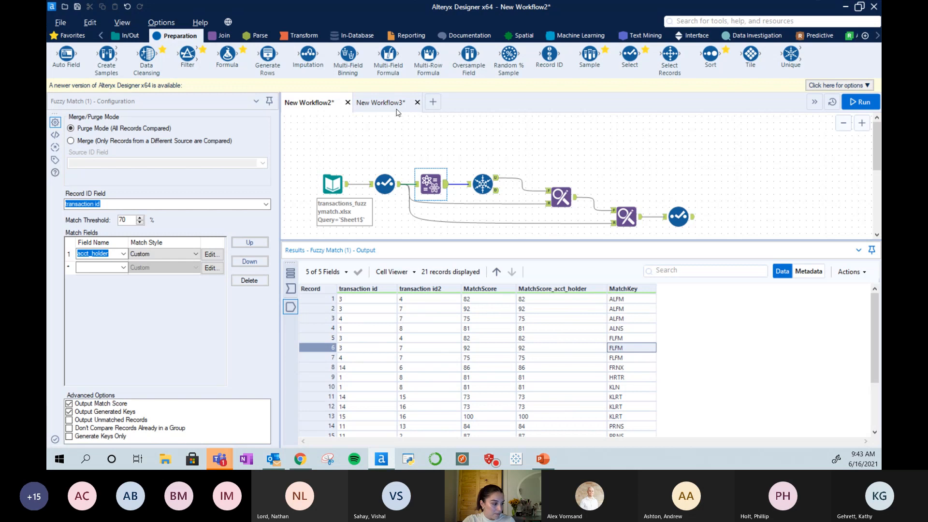
left_click(379, 102)
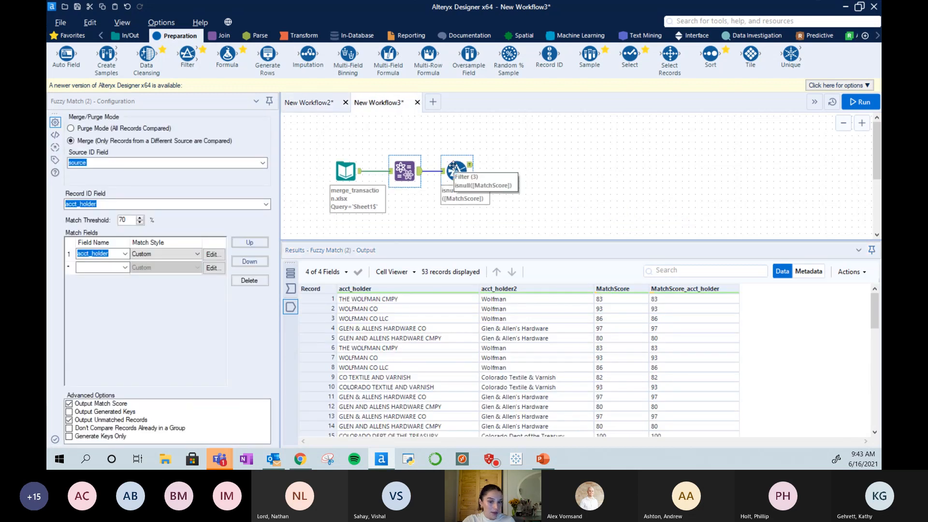
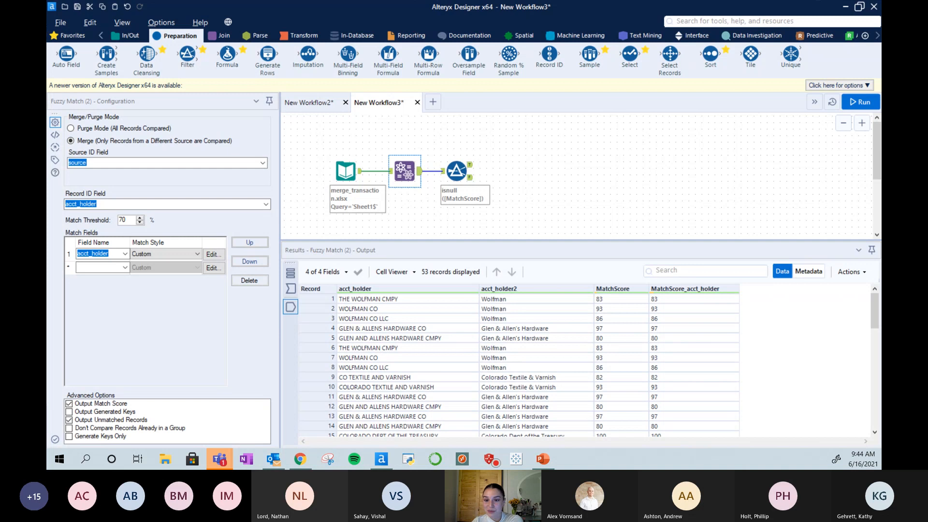
Compare the null-score records in the filter's True output with the supplier names in the input data, including Candlewick Research.
left_click(467, 182)
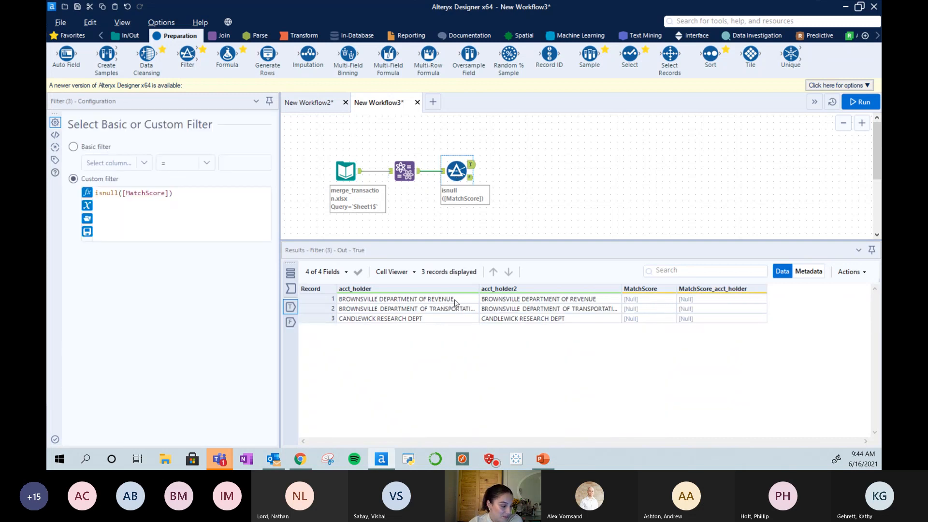
left_click(455, 300)
left_click(346, 170)
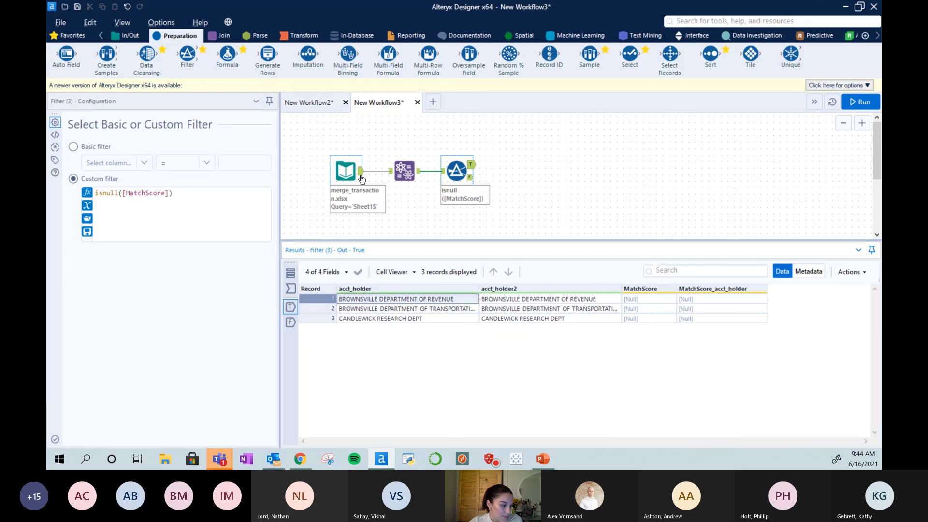
left_click(471, 175)
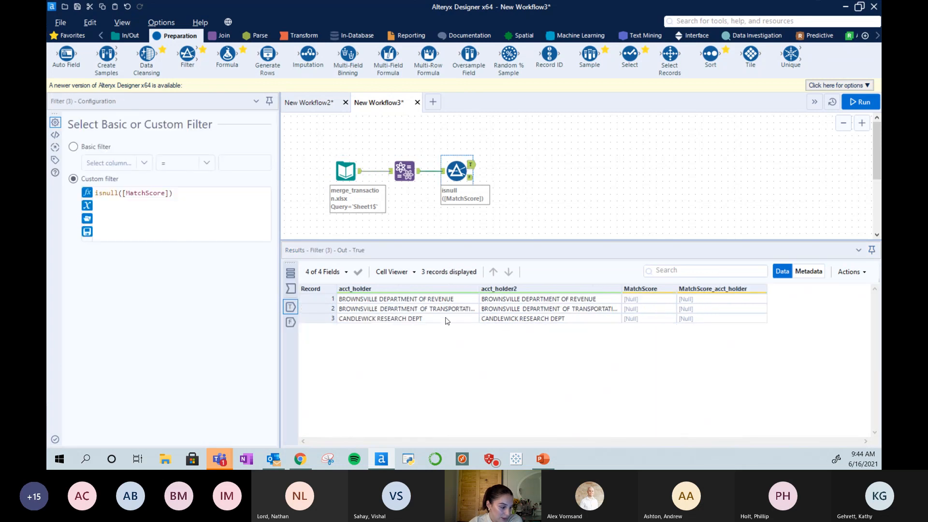
left_click(346, 171)
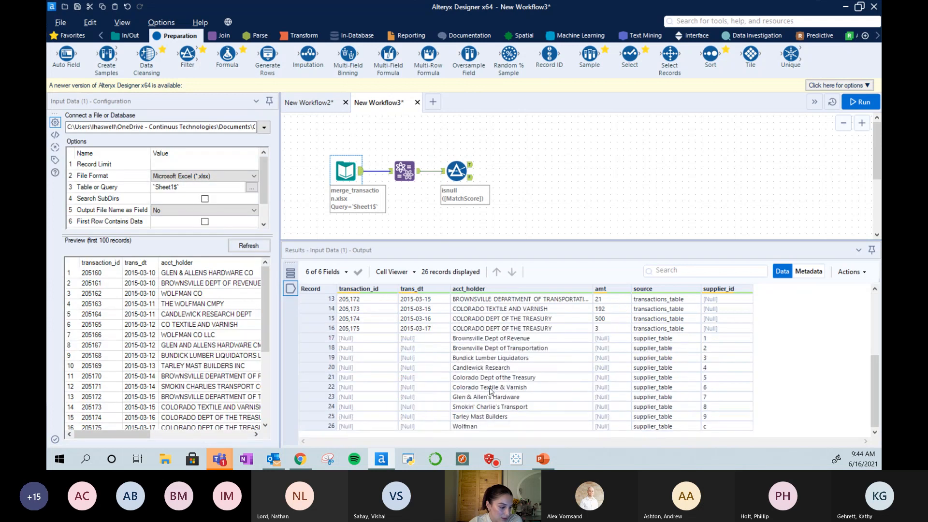
left_click(465, 369)
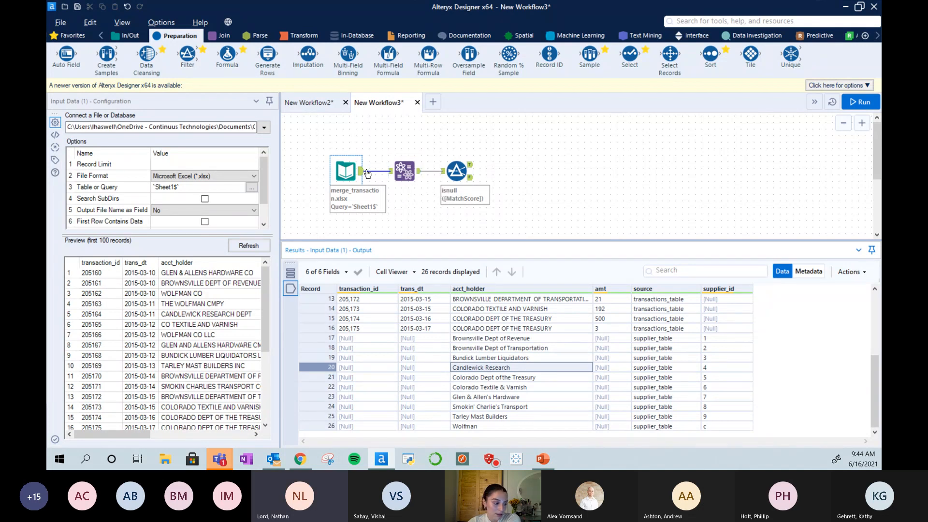
Add DEPT to the words excluded from key generation in the acct_holder match options, and rerun the workflow.
left_click(405, 170)
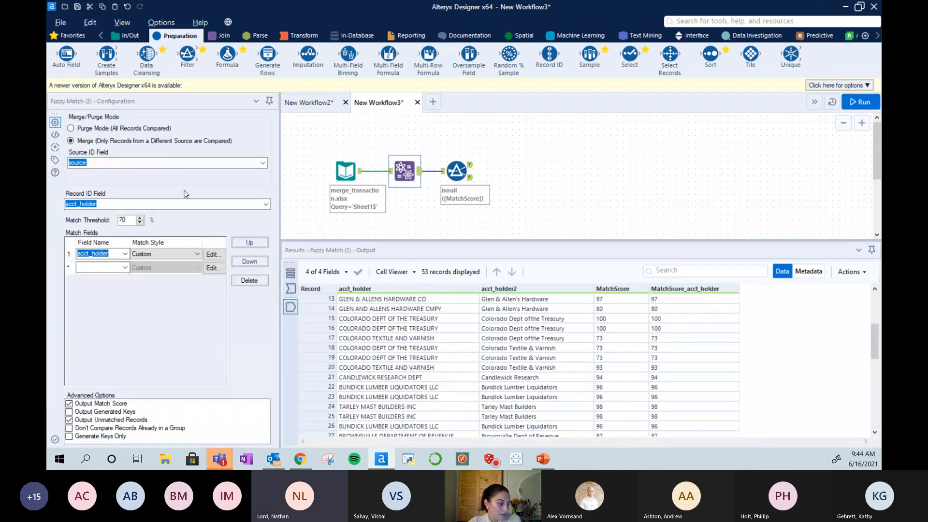
left_click(214, 254)
left_click(450, 174)
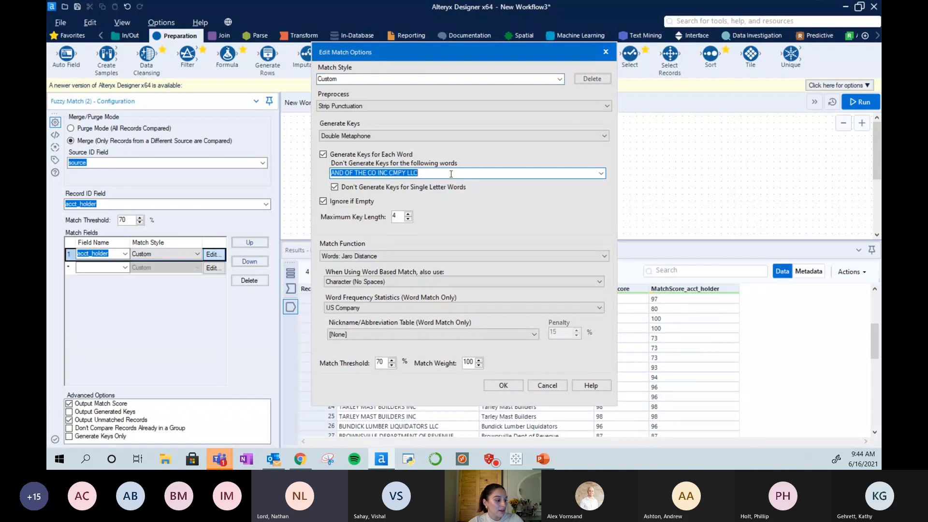
double_click(451, 174)
left_click(450, 174)
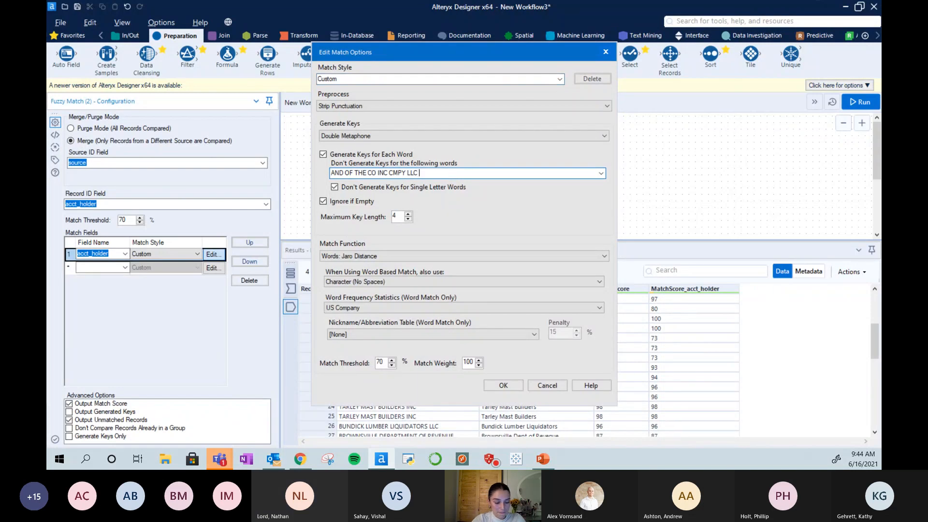
type("DEPT")
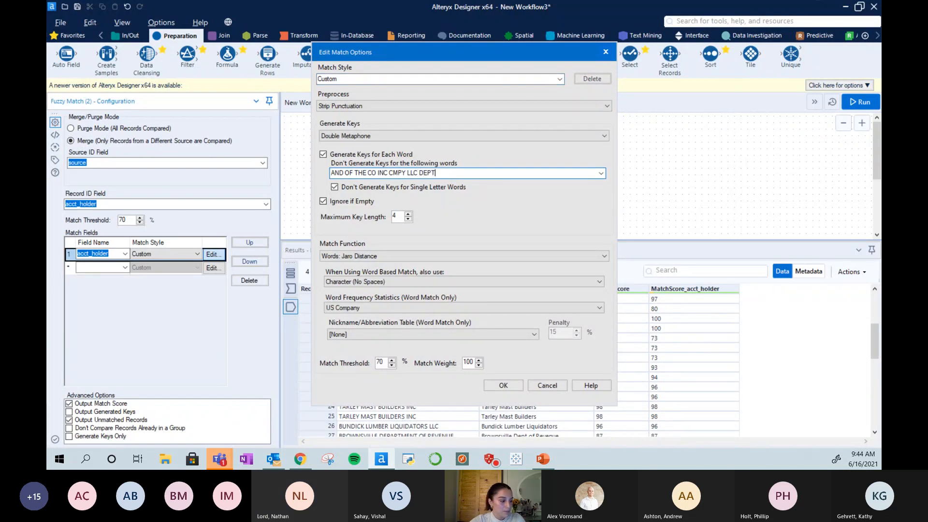
left_click(503, 385)
key("ctrl+r")
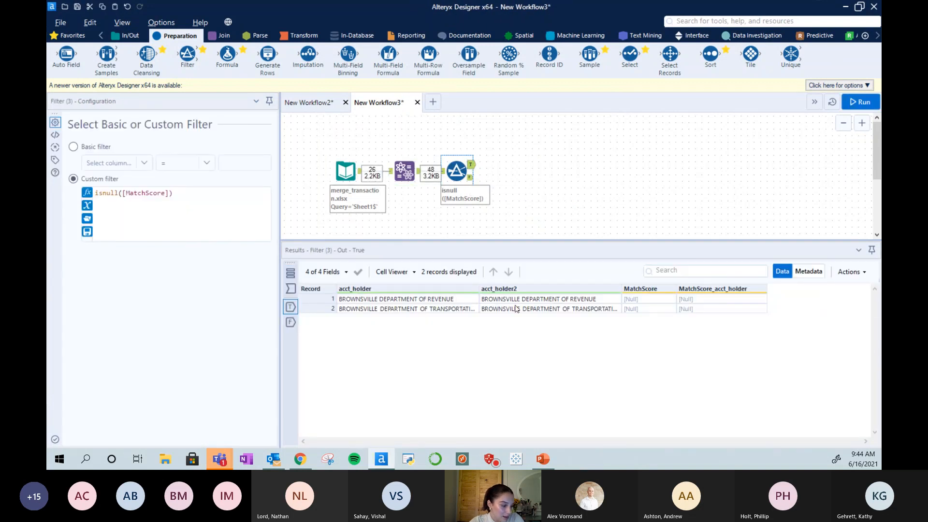
Check the BROWNSVILLE null-score records against the Brownsville Dept supplier entries in the input data.
left_click(432, 311)
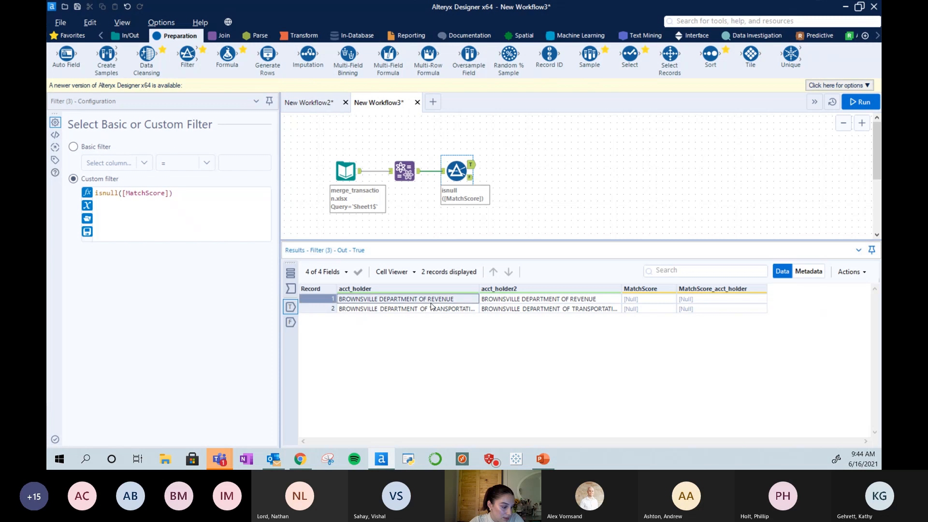
left_click(402, 169)
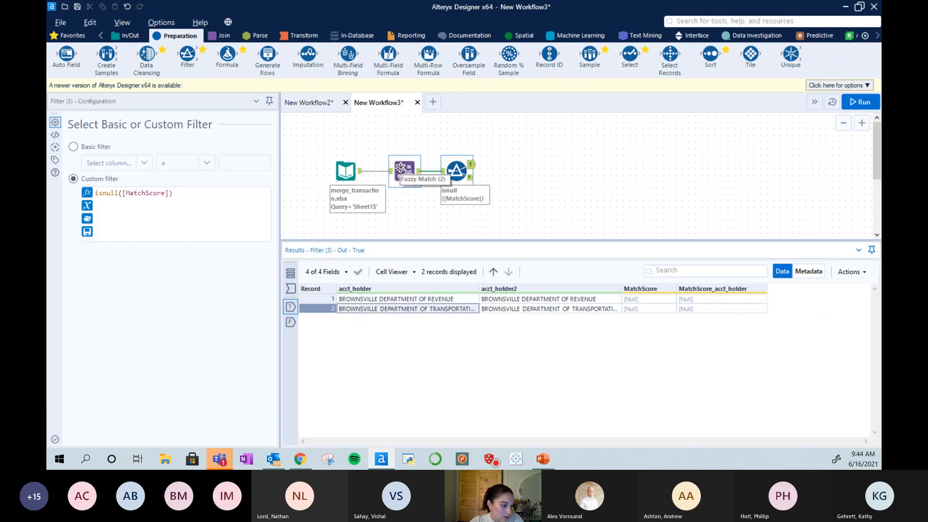
left_click(345, 170)
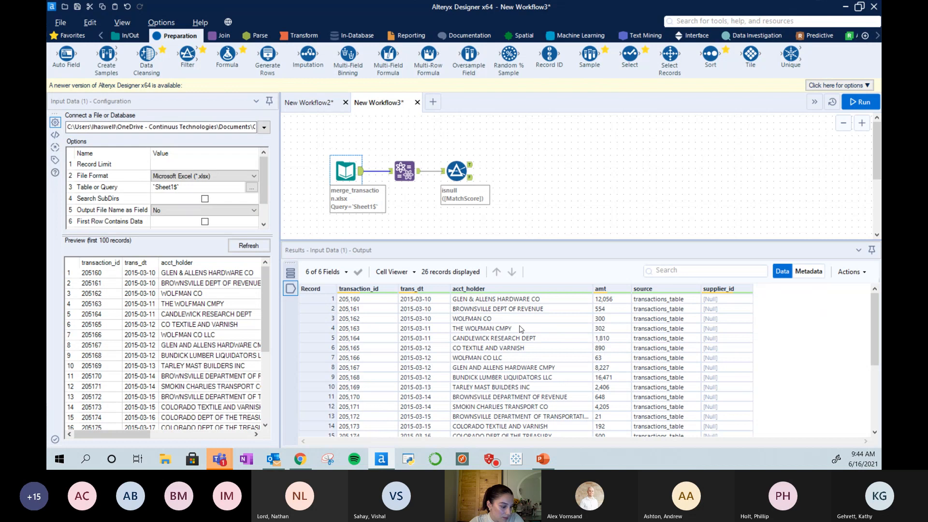
scroll(520, 329, "down", 4)
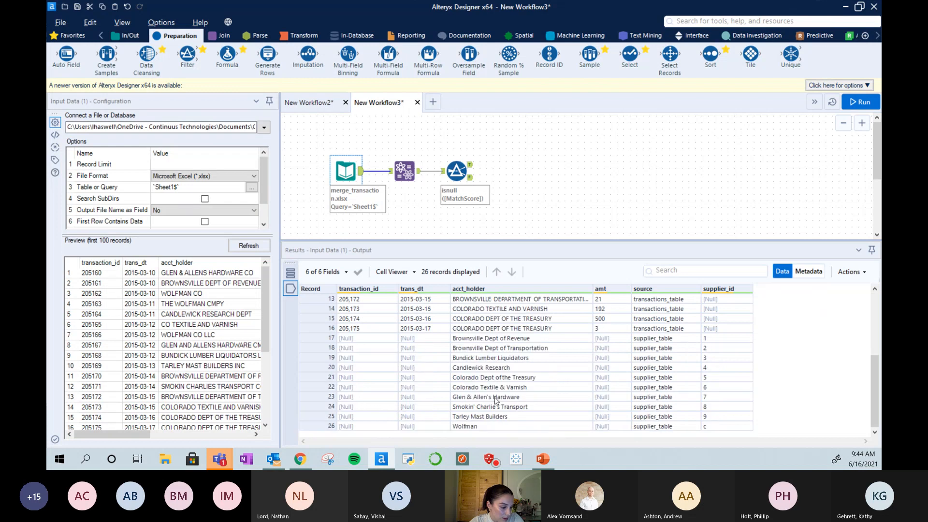
left_click(477, 342)
left_click(484, 349)
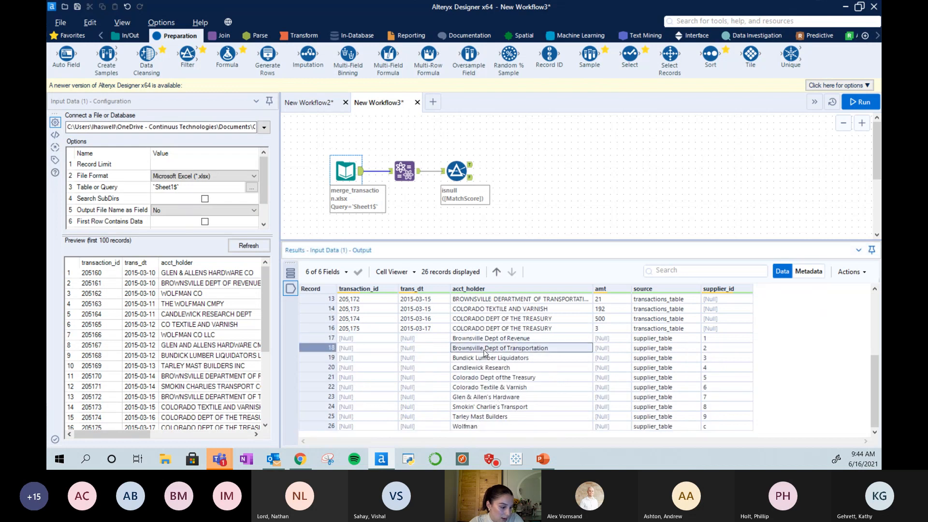
Examine the acct_holder and acct_holder2 values of both Brownsville department records in the filter's True output.
left_click(471, 167)
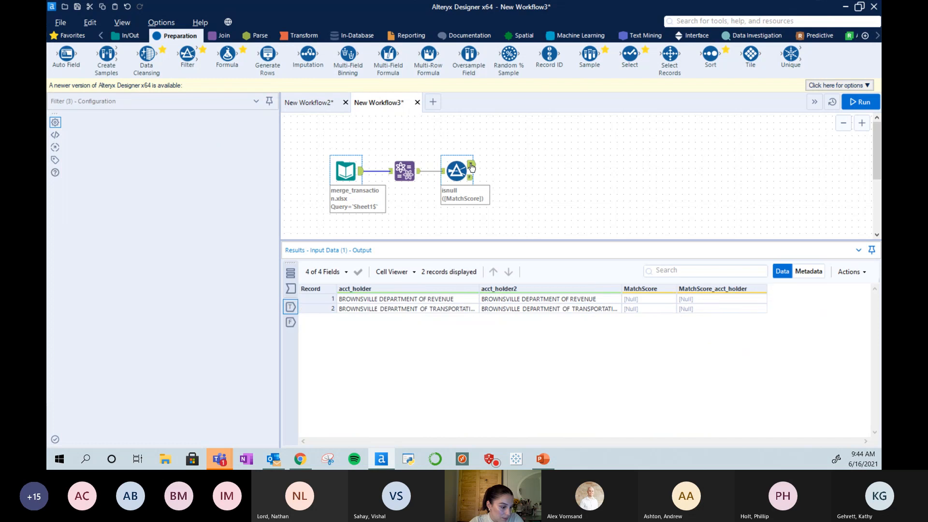
left_click(432, 310)
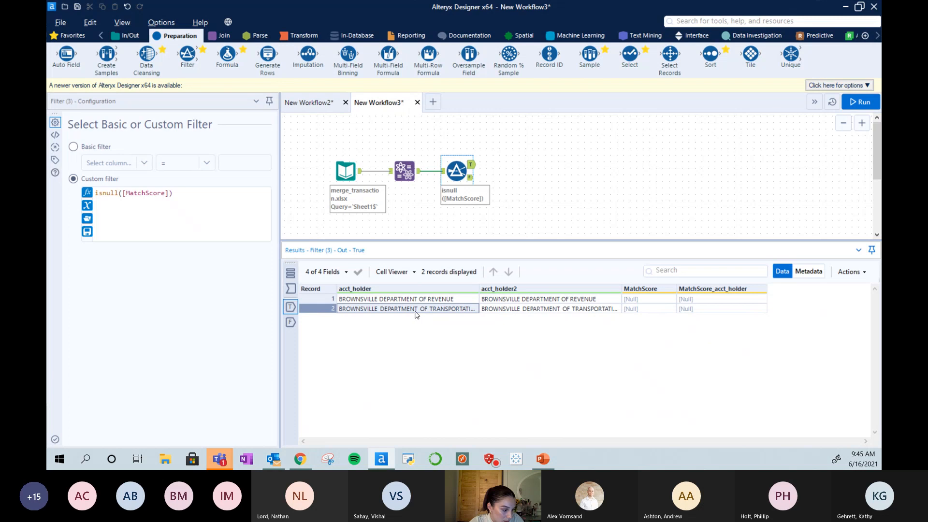
left_click(516, 311)
left_click(515, 300)
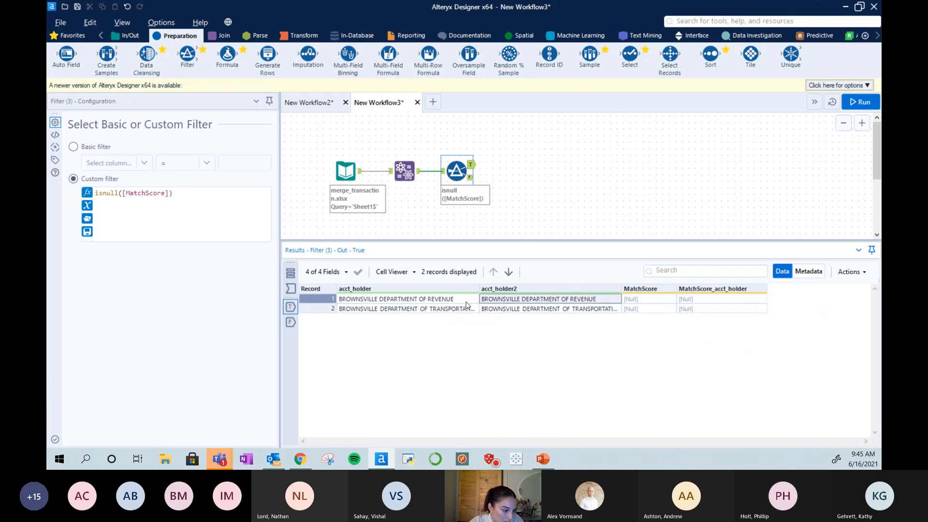
key("Down")
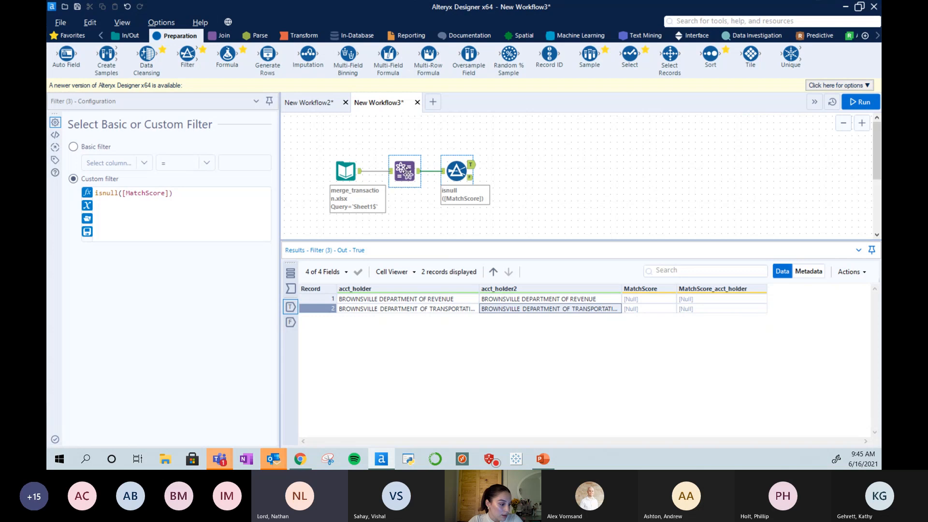
left_click(375, 308)
Scan the Fuzzy Match output for the match scores of the Brownsville department records.
left_click(404, 171)
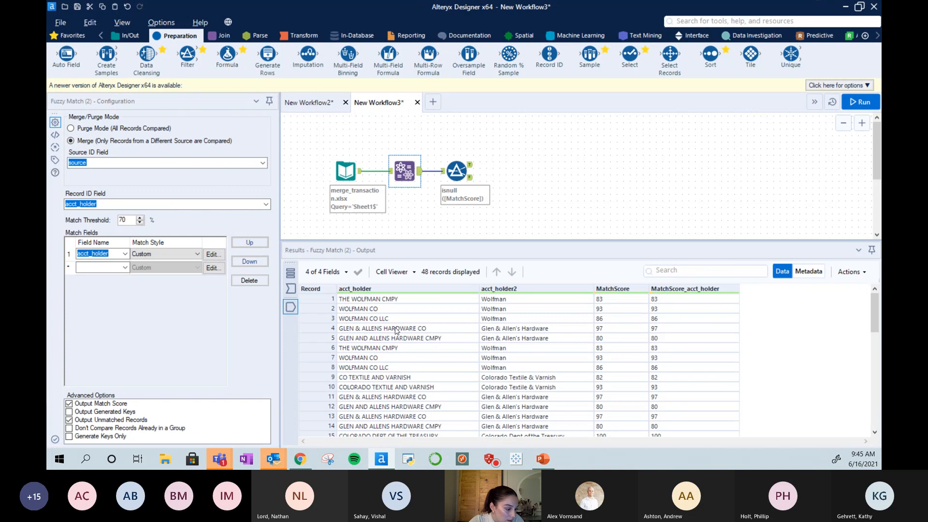
scroll(395, 330, "down", 6)
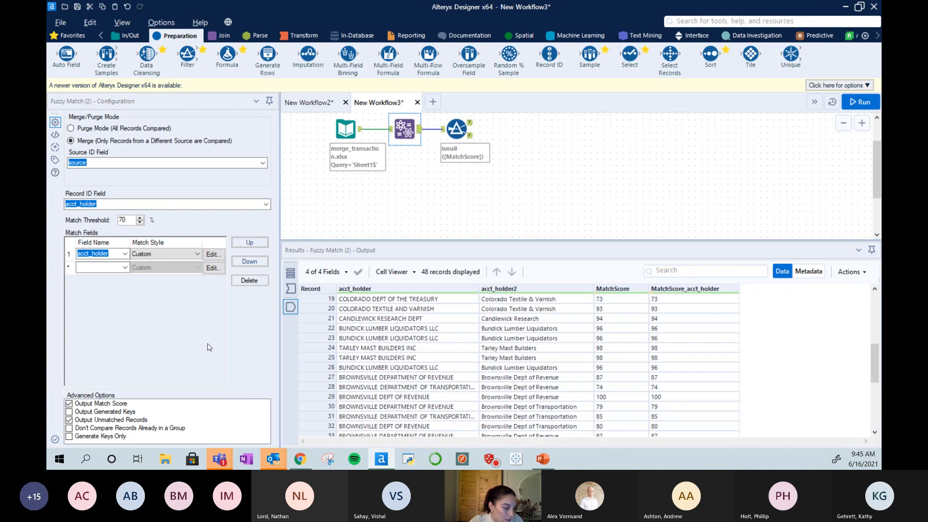
scroll(400, 354, "up", 6)
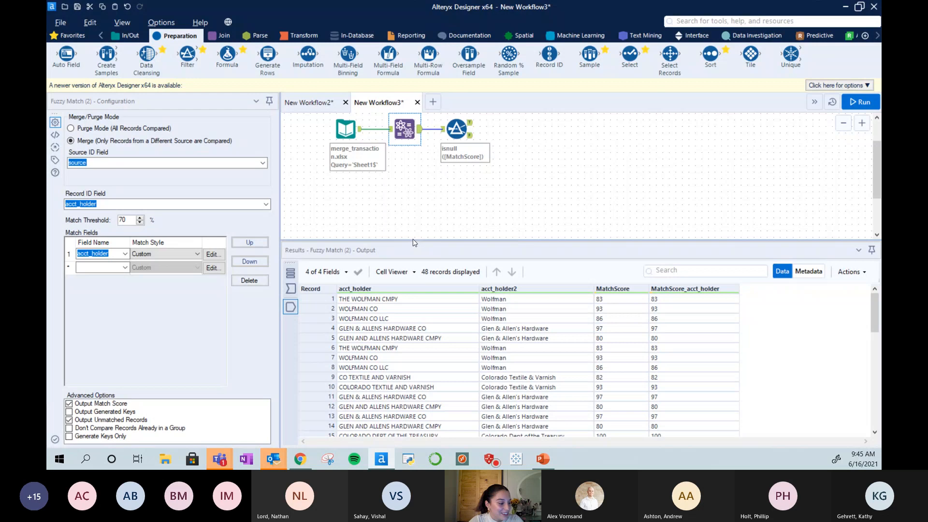
Enlarge the canvas area, and place an Input Data tool in a new workflow.
left_click_drag(414, 241, 411, 310)
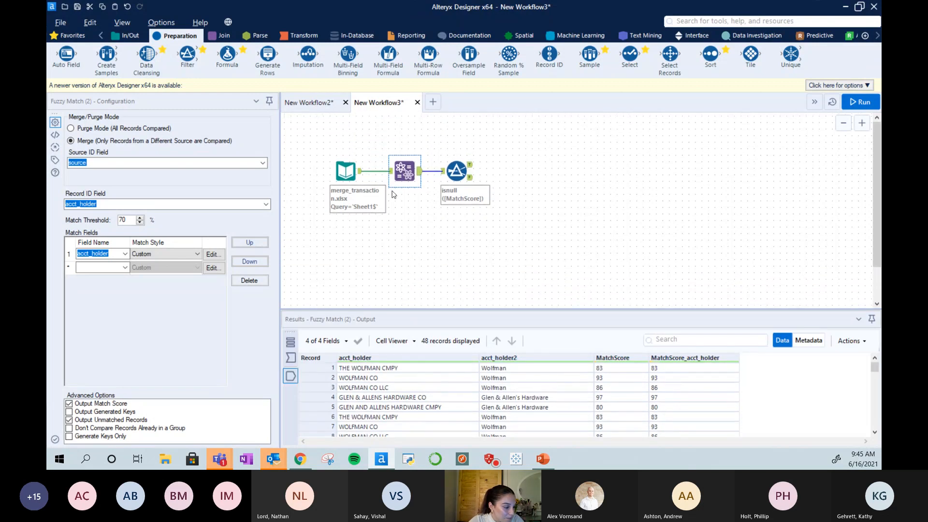
left_click(434, 107)
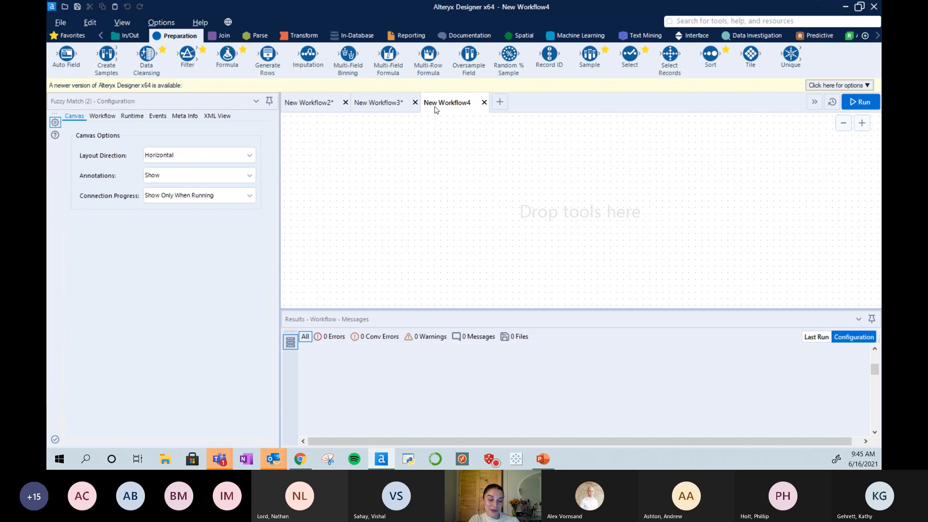
left_click(126, 36)
left_click_drag(107, 54, 339, 193)
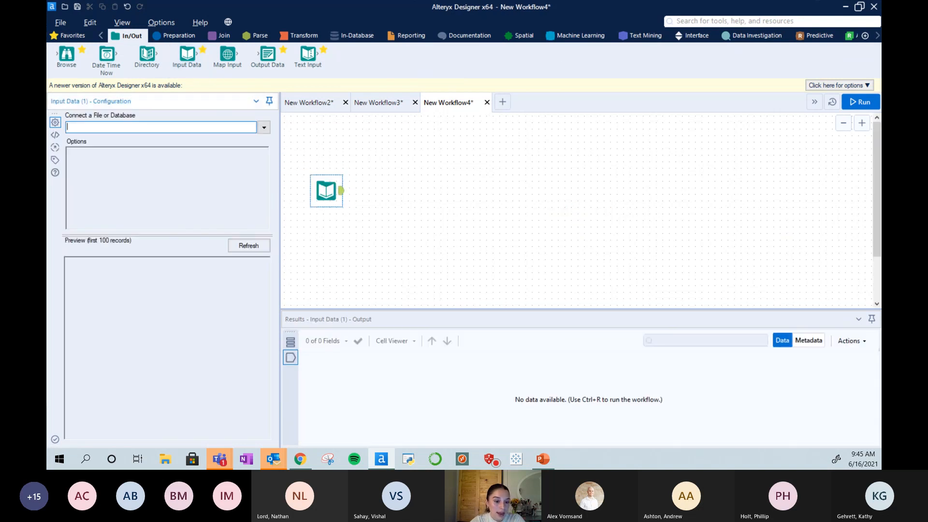
Connect the Input Data tool to Sheet1 of the Accounts Excel file in the intermediate data folder, and run the workflow.
left_click(264, 127)
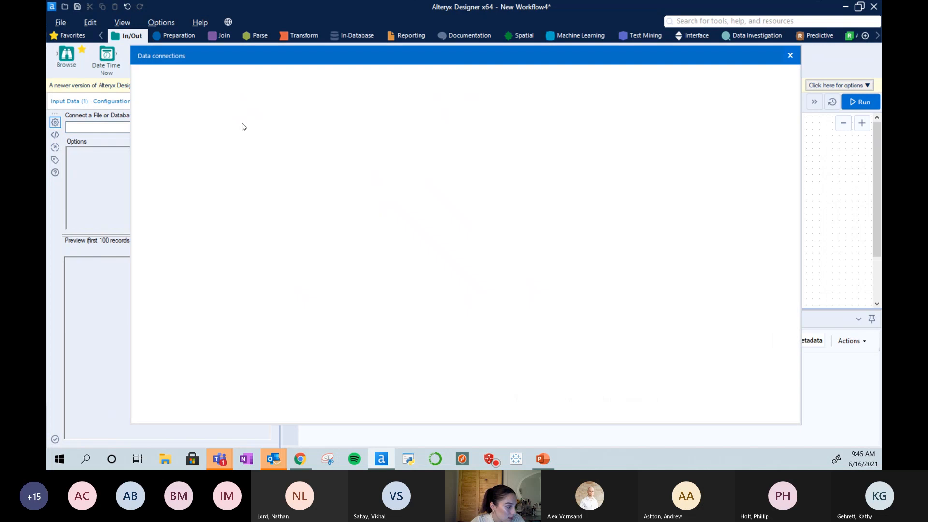
left_click(183, 123)
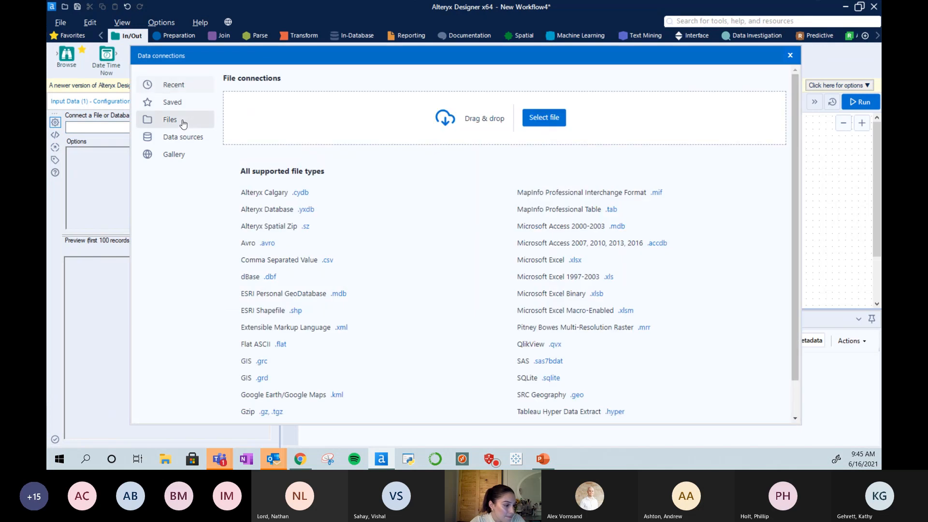
left_click(544, 118)
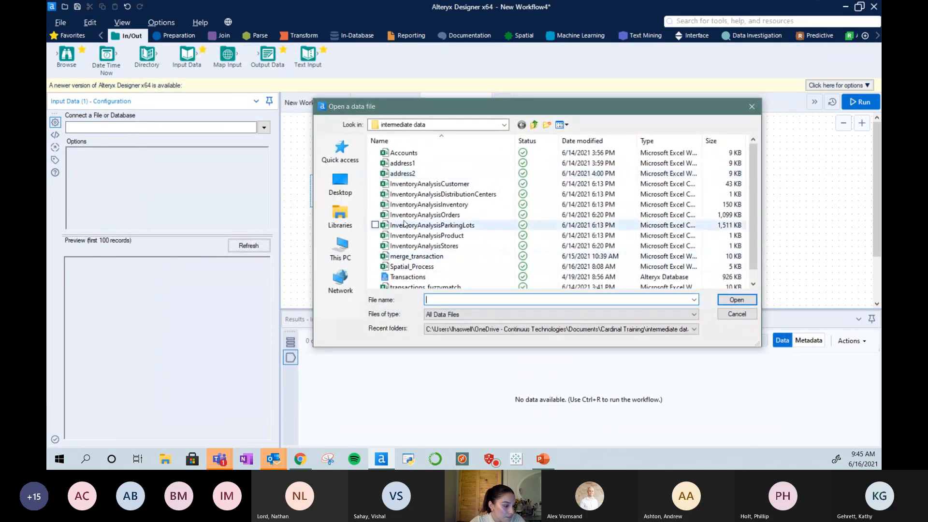
scroll(423, 207, "down", 1)
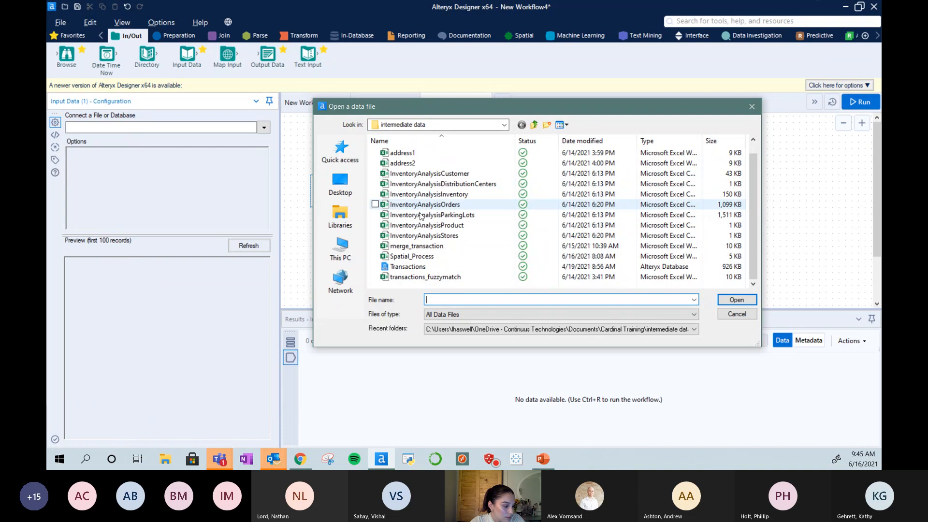
scroll(418, 186, "up", 1)
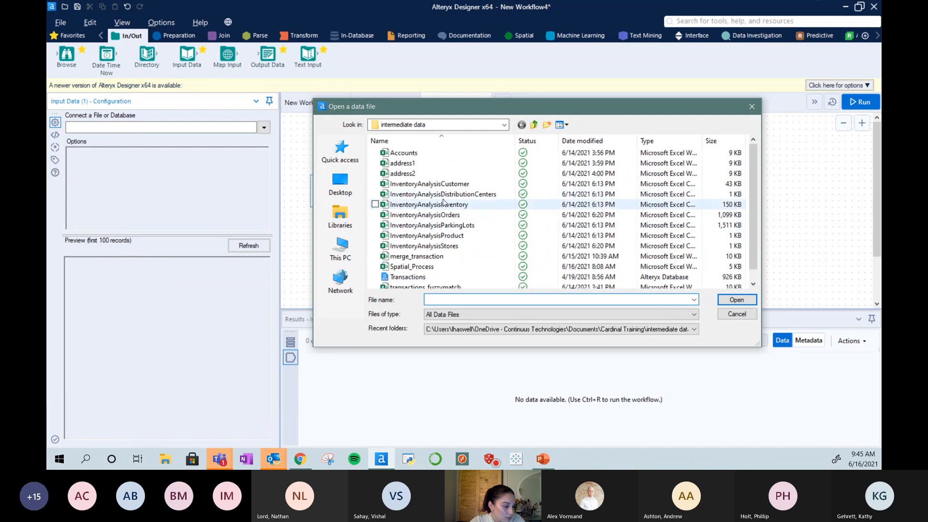
left_click(403, 153)
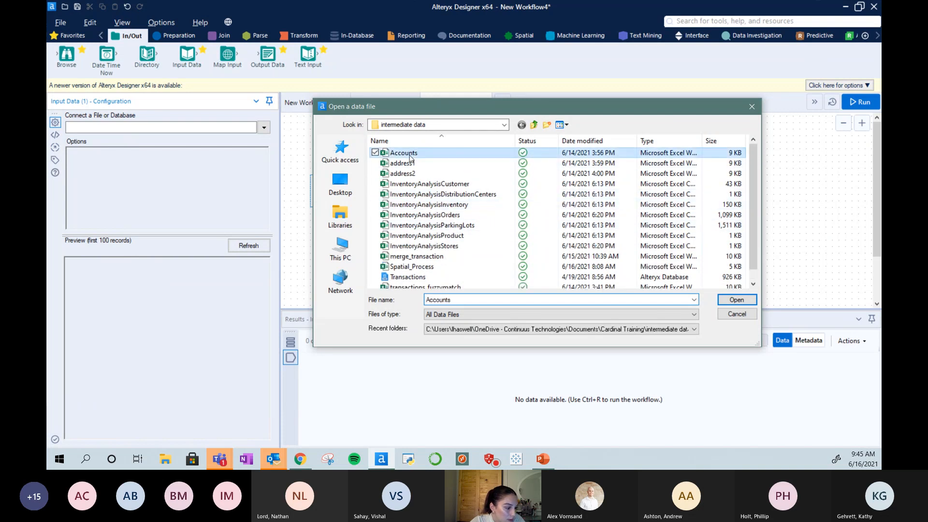
left_click(737, 300)
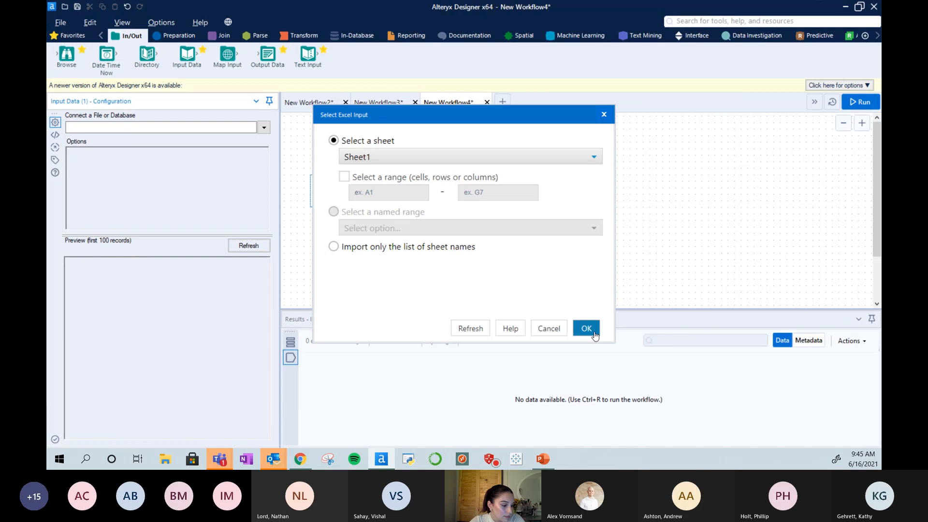
left_click(587, 328)
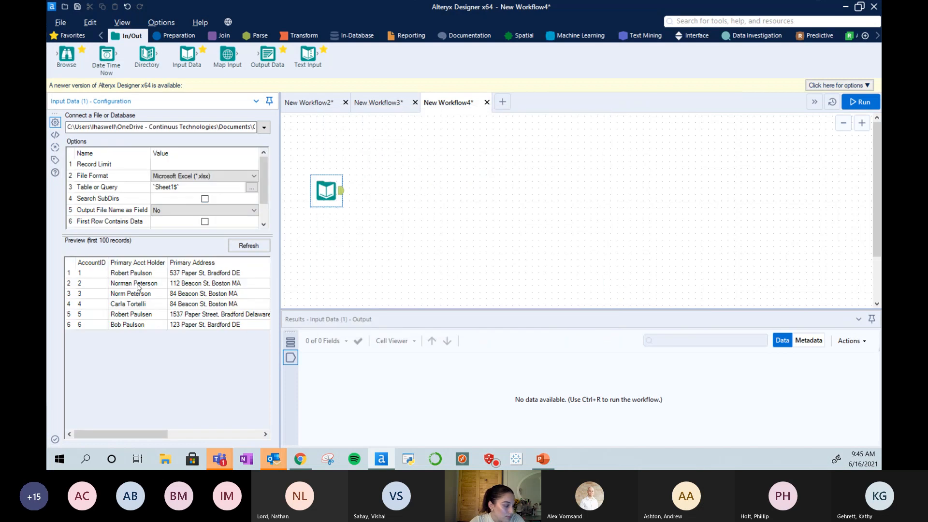
left_click(860, 102)
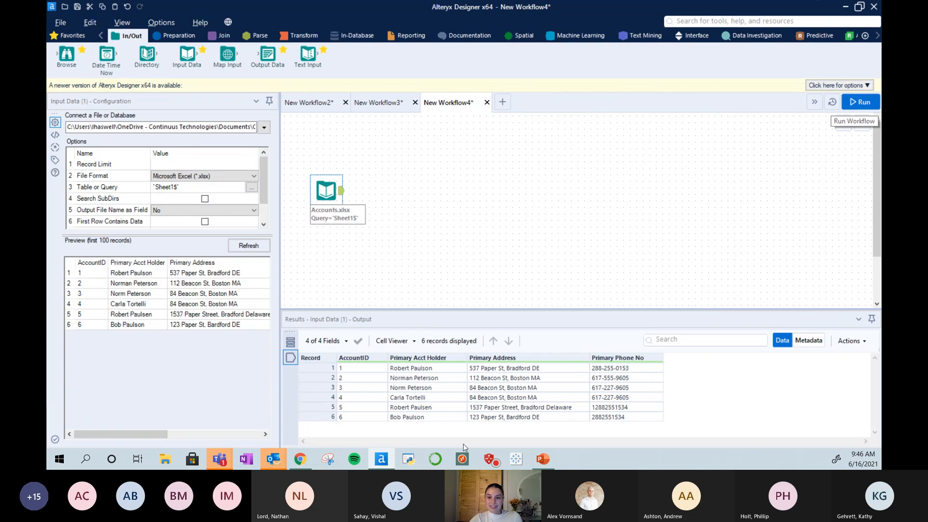
left_click(425, 418)
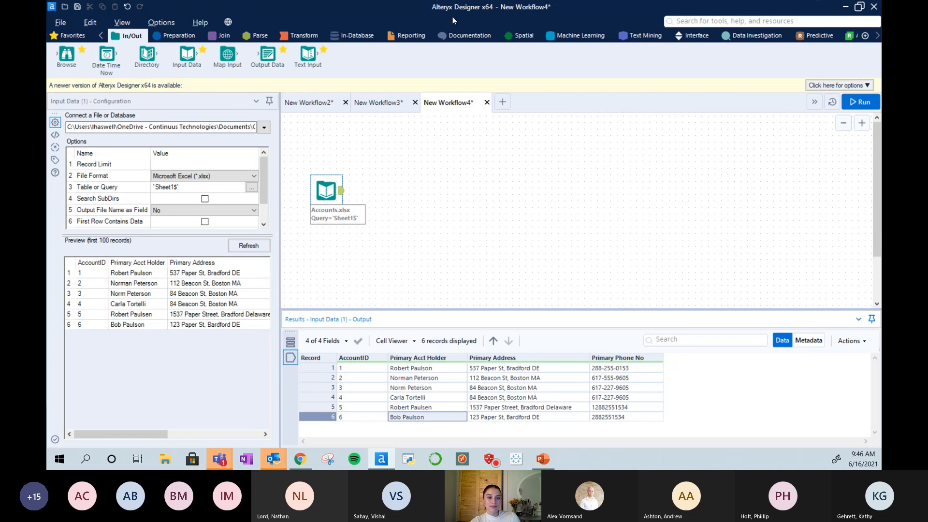
Clear Alteryx from this screen, bring over the Chrome window with the Google timer search, and locate the timer on the page.
left_click_drag(447, 6, 880, 7)
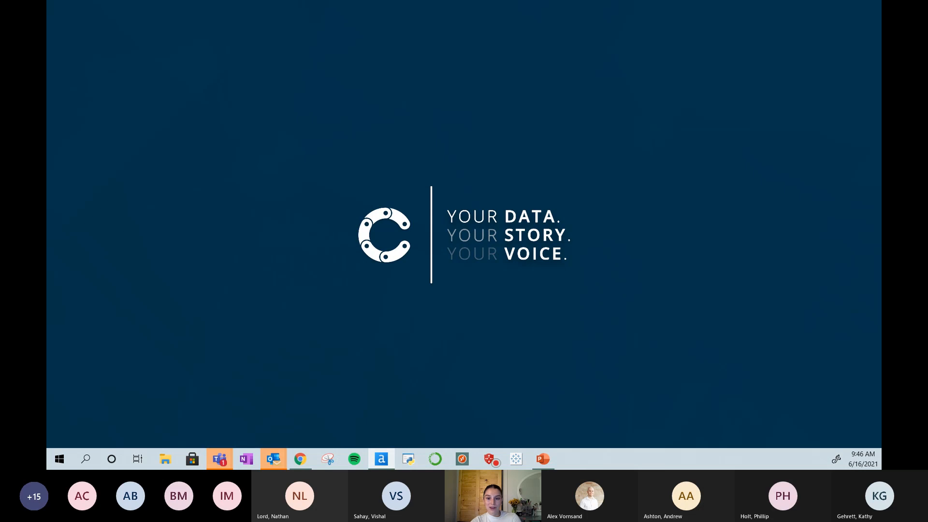
key("alt+Tab")
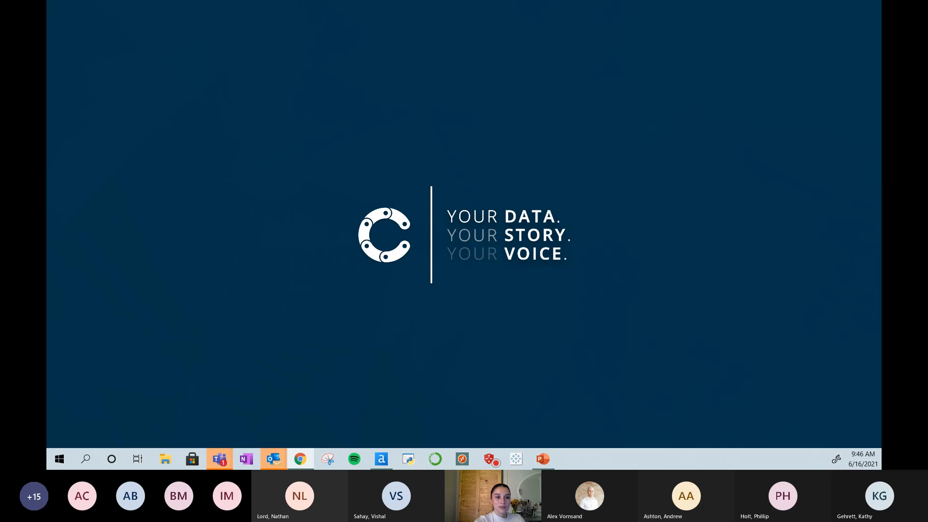
left_click_drag(880, 140, 416, 2)
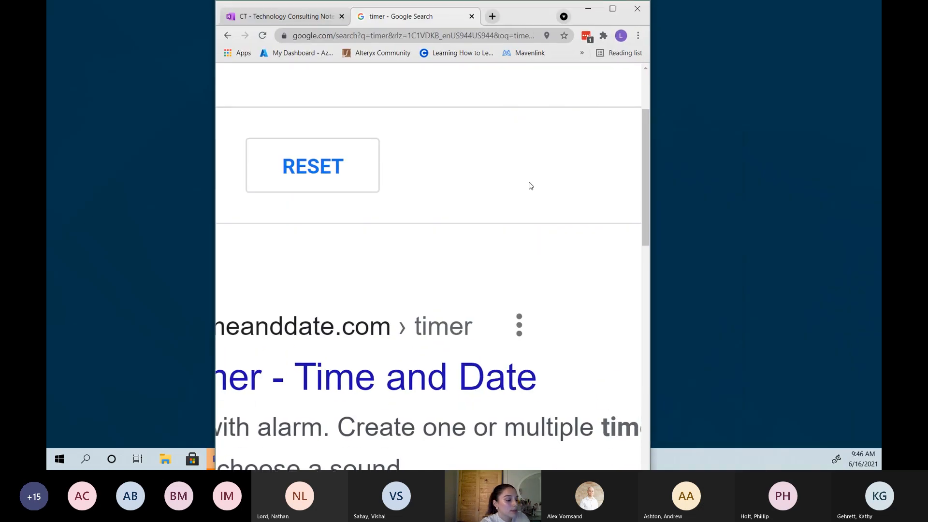
scroll(477, 246, "down", 4)
scroll(477, 249, "down", 5)
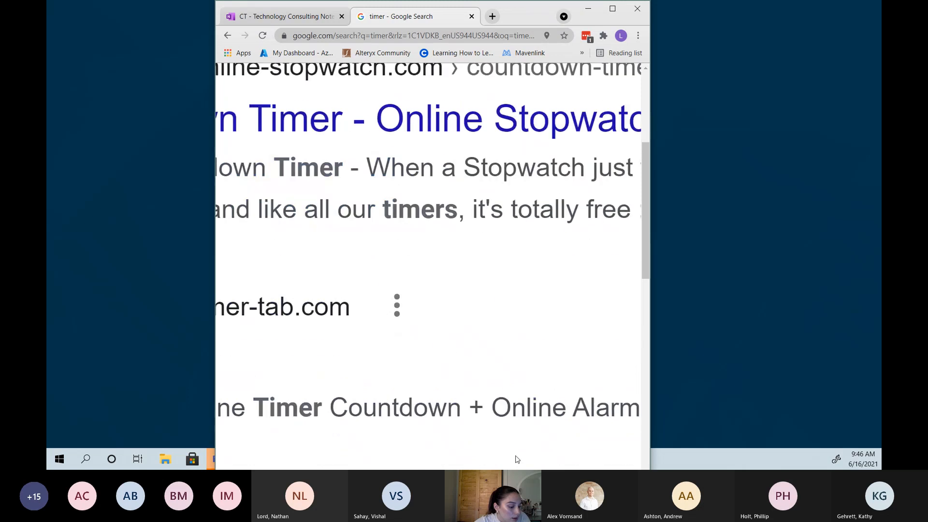
scroll(584, 263, "up", 10)
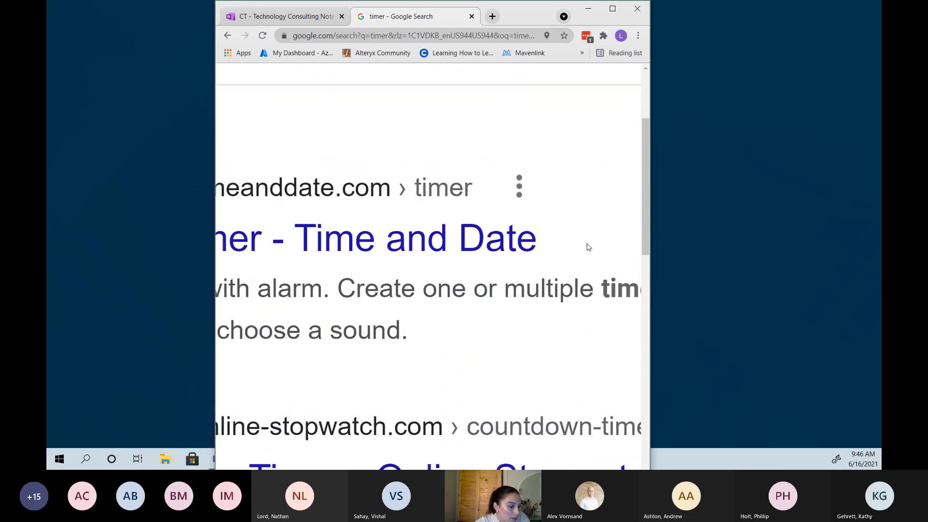
Shrink and reposition the browser window so that it frames only the running countdown timer.
scroll(360, 284, "left", 5)
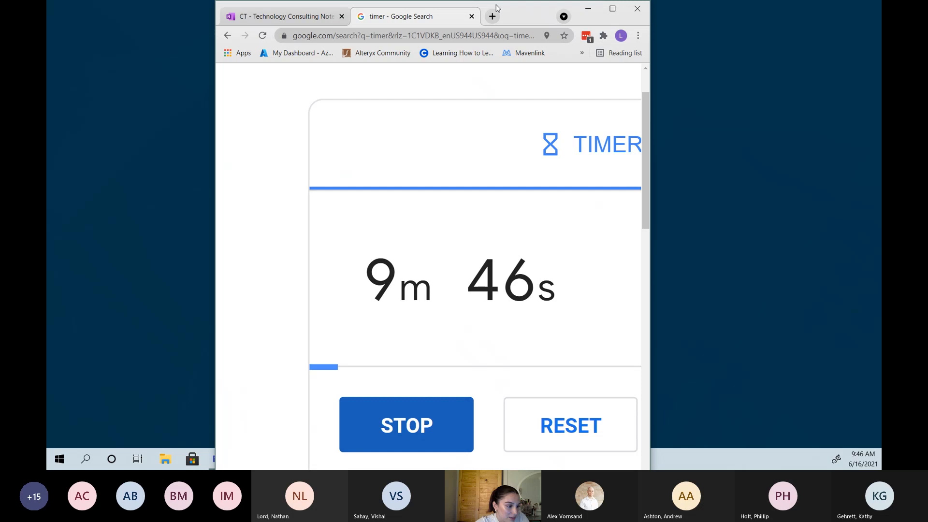
left_click_drag(498, 8, 487, 41)
scroll(458, 180, "down", 2)
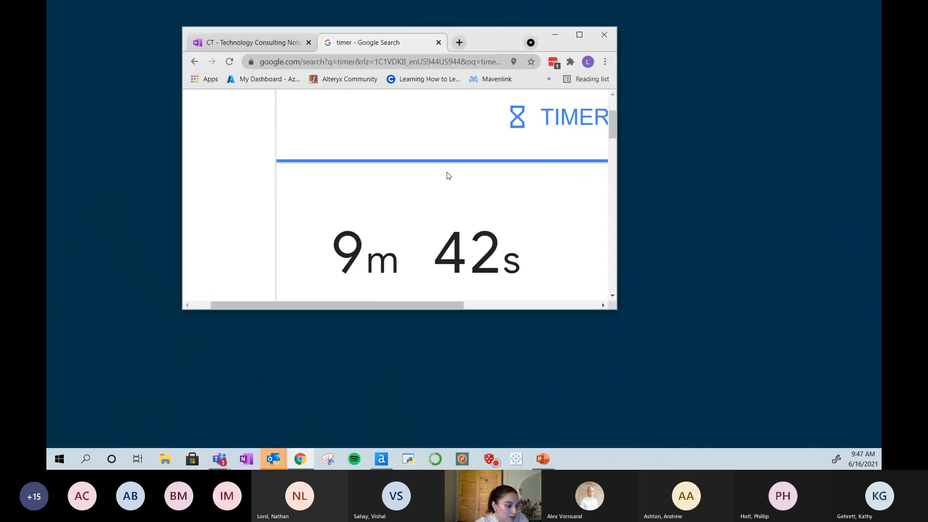
mouse_move(426, 305)
left_mouse_down()
mouse_move(439, 306)
mouse_move(431, 307)
left_mouse_up()
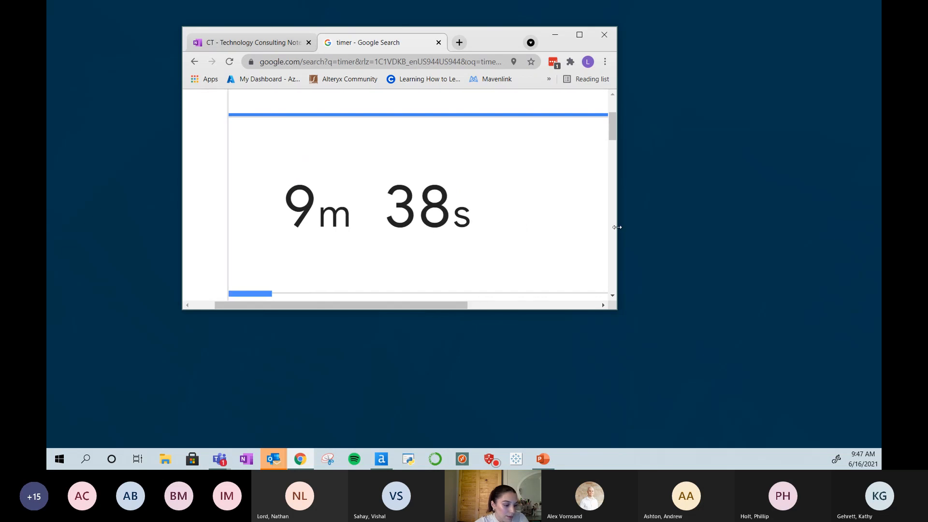
left_click_drag(617, 227, 540, 227)
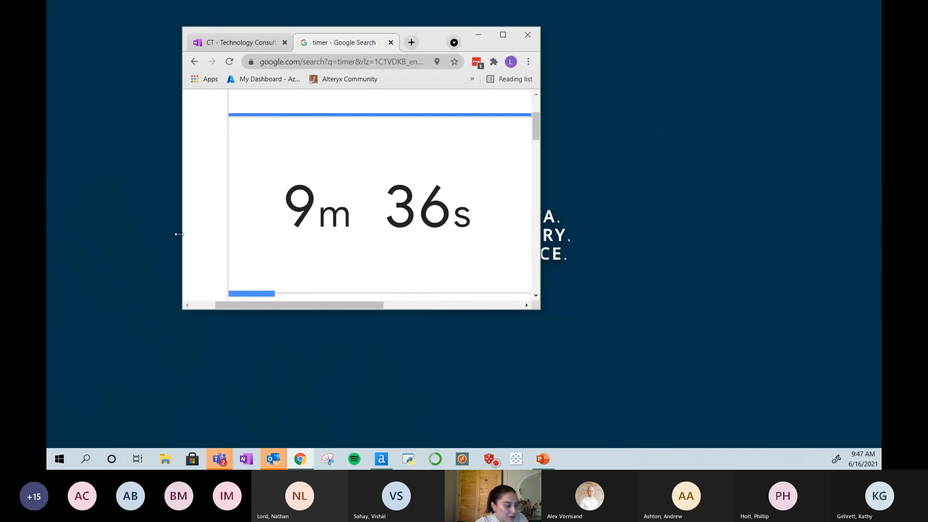
left_click_drag(183, 233, 239, 233)
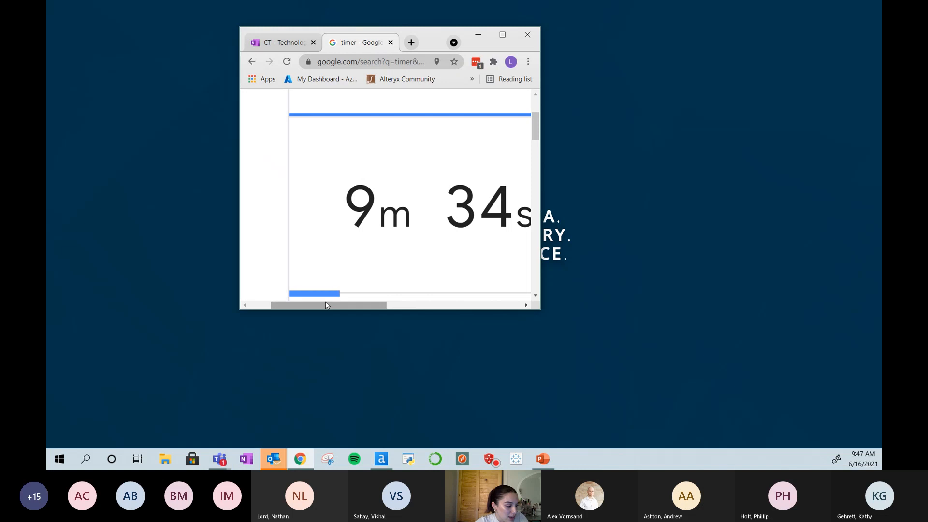
mouse_move(325, 304)
left_mouse_down()
mouse_move(343, 306)
mouse_move(327, 307)
left_mouse_up()
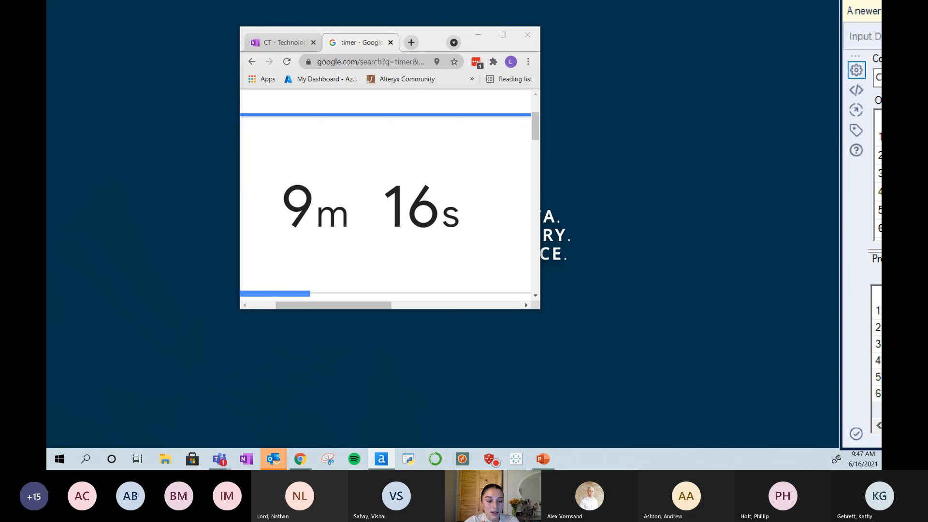
Bring the Alteryx Designer window into view to examine the Primary Acct Holder values, and move it back off the shared screen.
left_click_drag(881, 94, 378, 23)
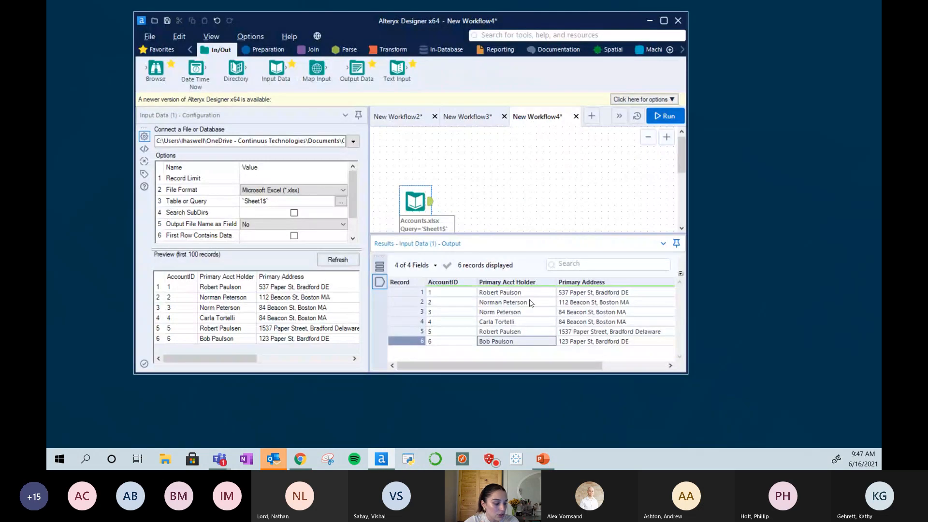
left_click_drag(522, 293, 524, 350)
left_click(524, 342)
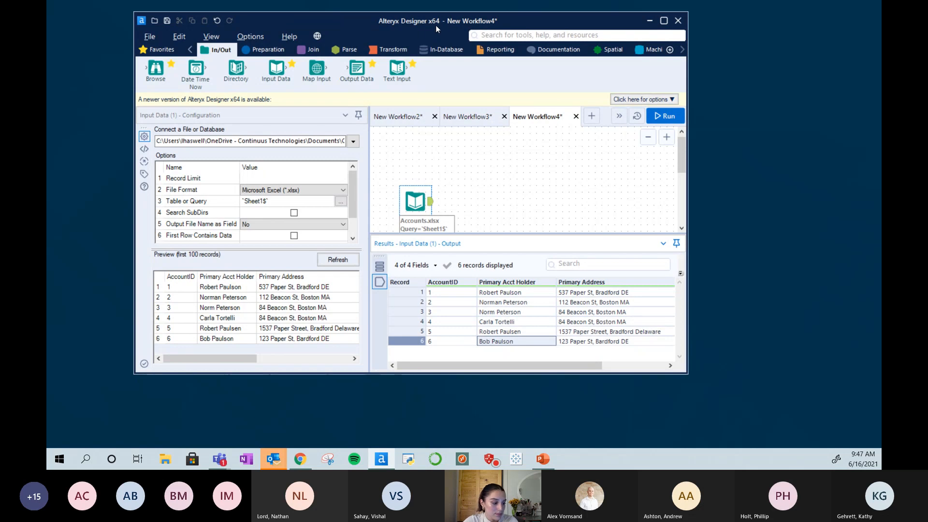
left_click_drag(439, 25, 880, 107)
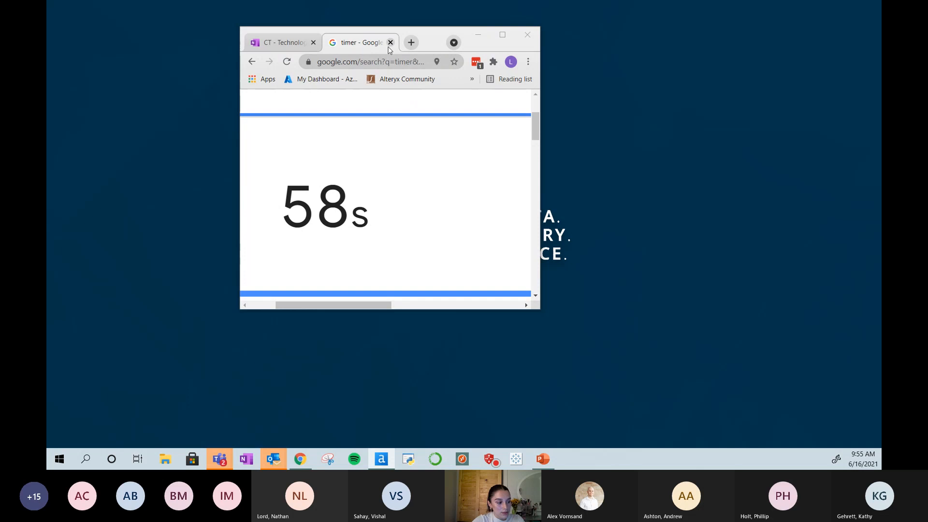
Stop the countdown timer without closing its page, and move the browser window off the shared screen.
left_click(390, 43)
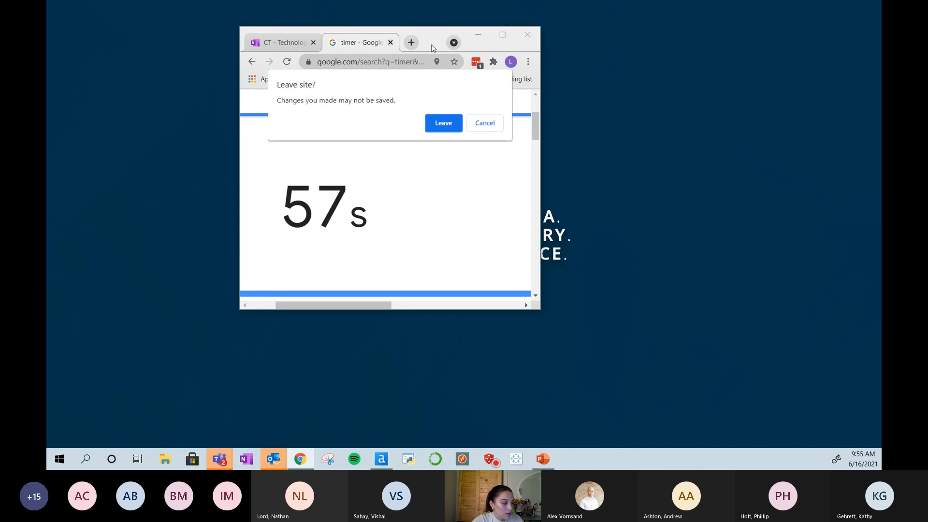
left_click(484, 124)
left_click(381, 228)
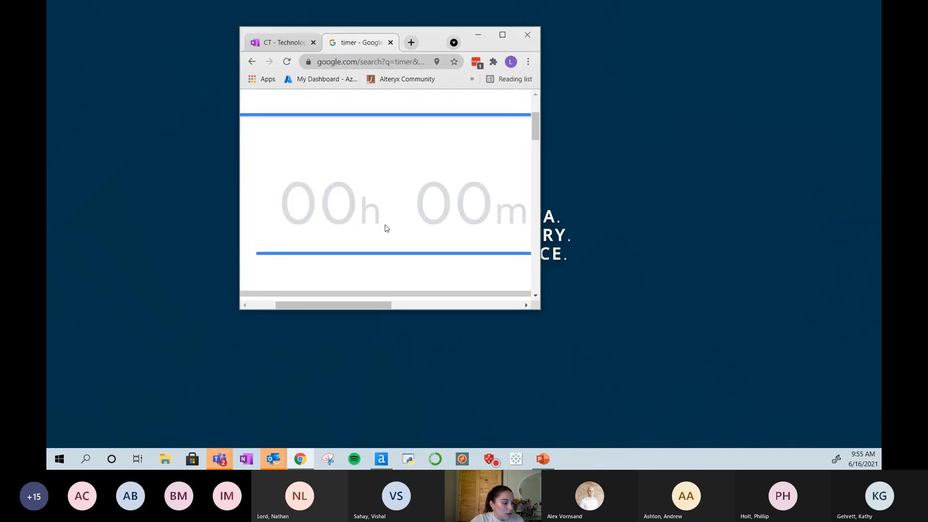
left_click_drag(429, 44, 429, 1)
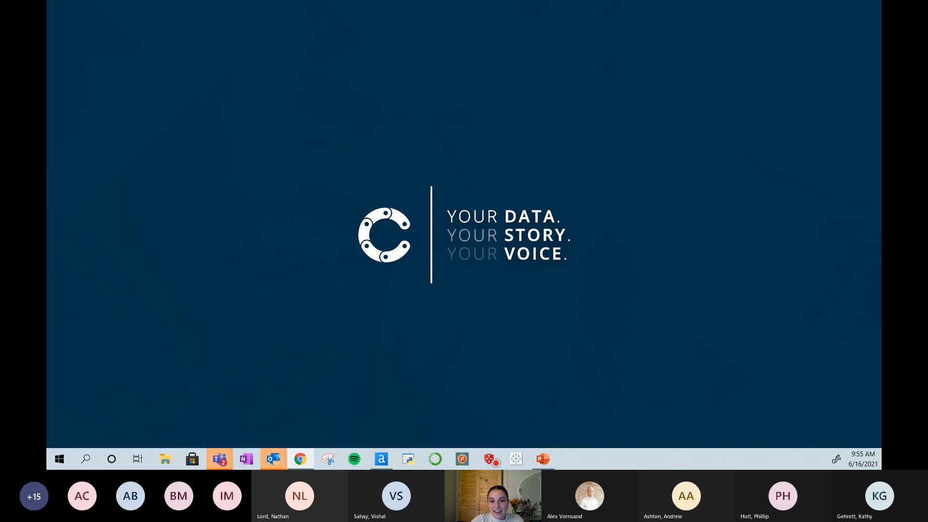
Switch to Alteryx Designer and compare the similar names in the Primary Acct Holder column of the Accounts.xlsx input.
left_click_drag(881, 1, 516, 1)
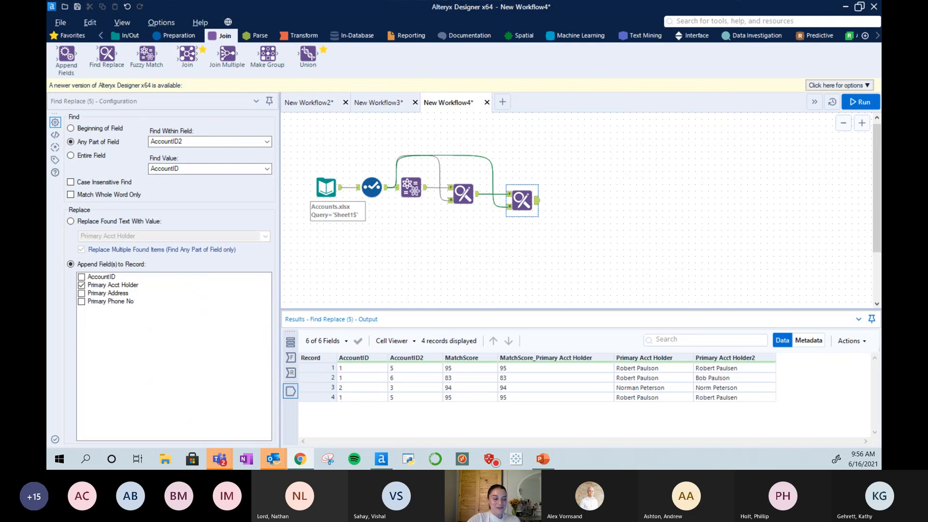
left_click(320, 187)
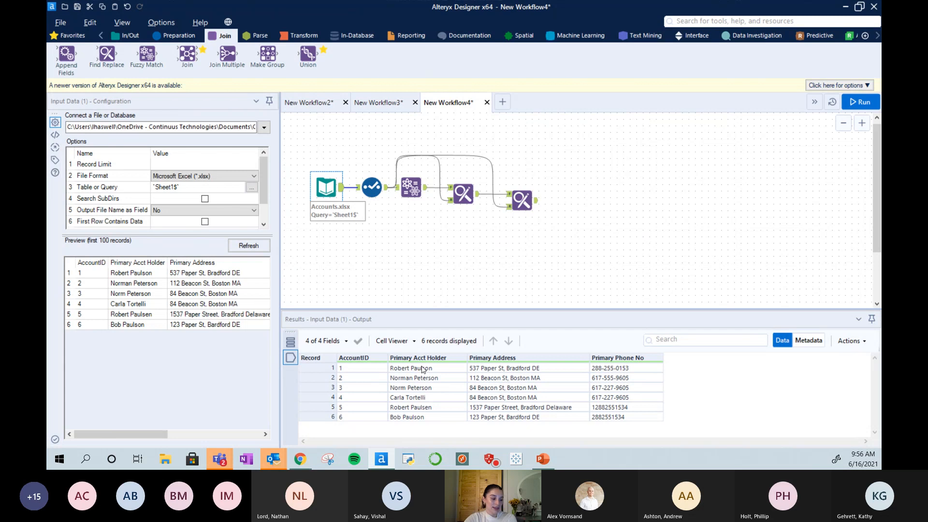
left_click(399, 372)
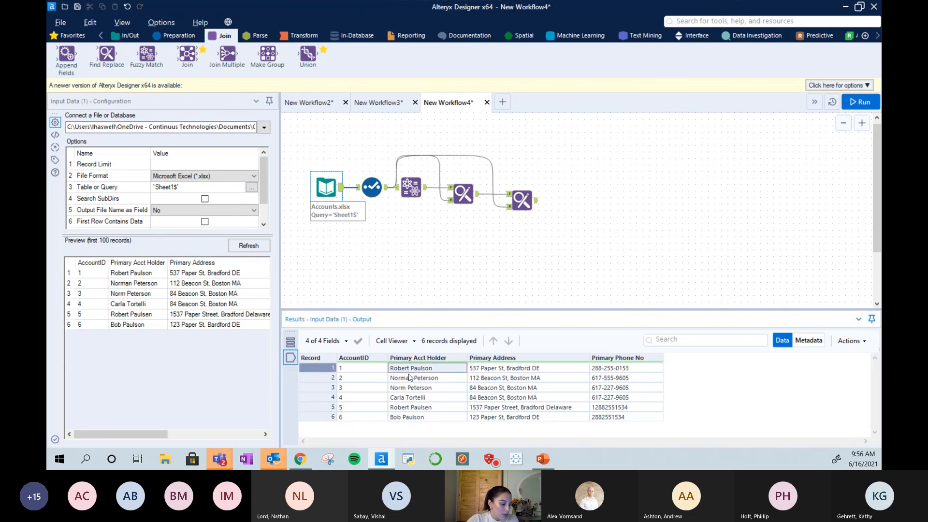
left_click(407, 409)
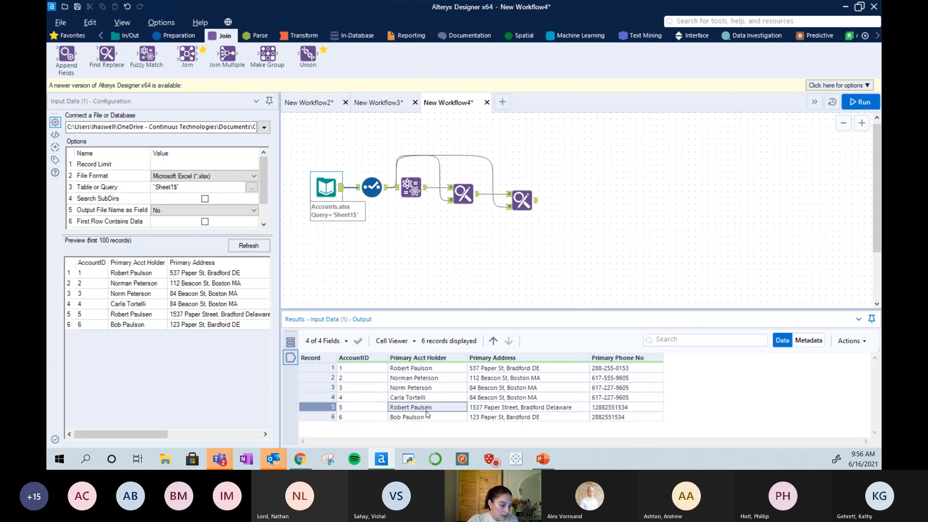
left_click(426, 369)
left_click(425, 409)
left_click(424, 369)
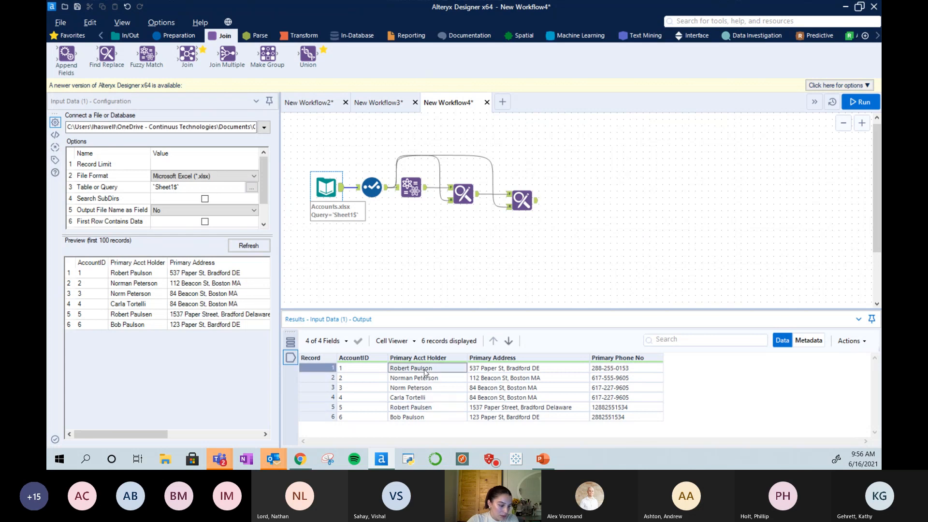
left_click(406, 418)
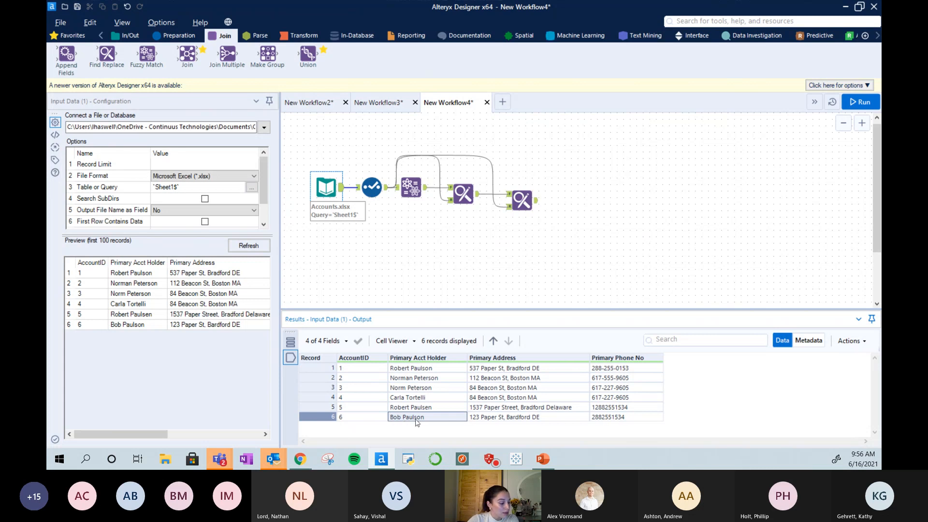
left_click(421, 407)
left_click(418, 419)
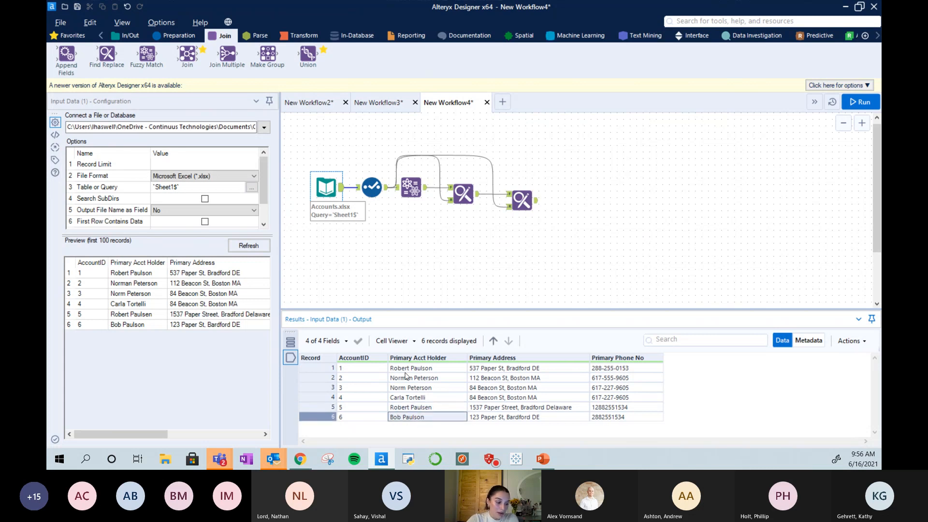
left_click(406, 370)
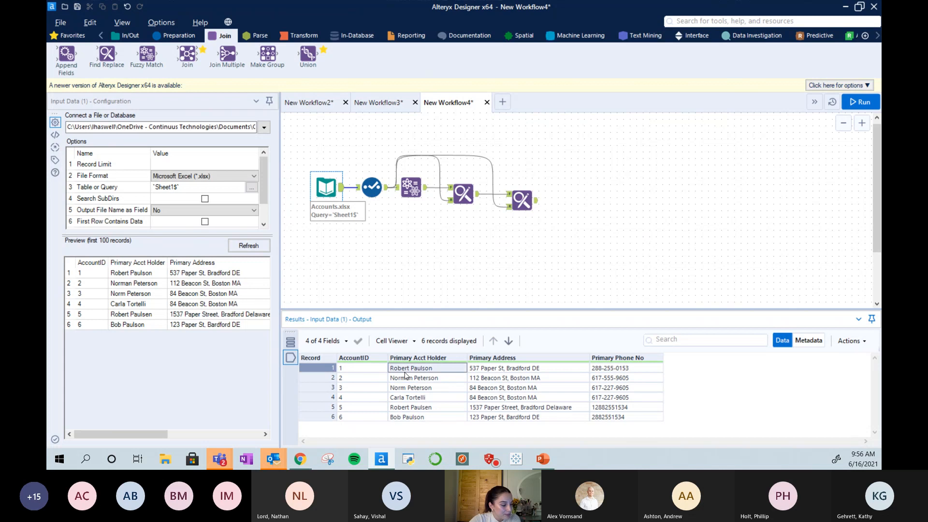
left_click(414, 380)
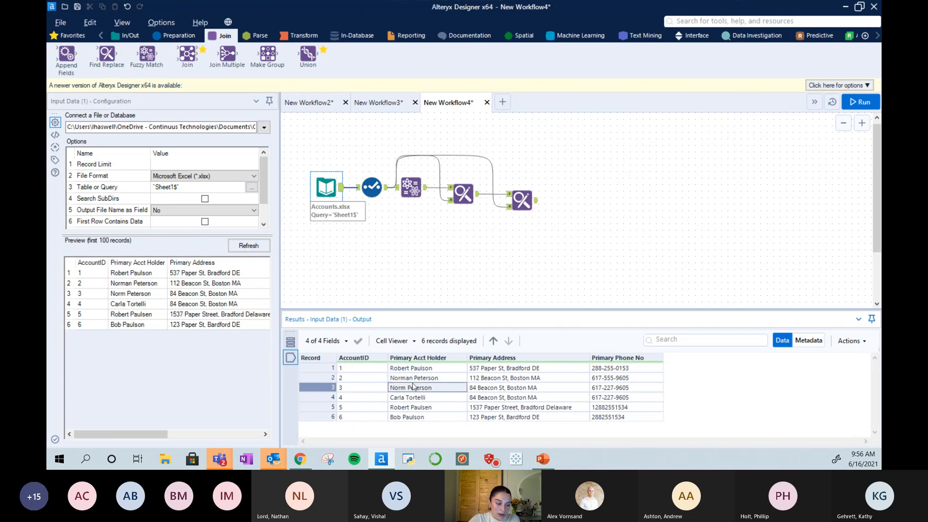
Examine the Fuzzy Match tool's configuration and match scores alongside the output of the last Find Replace tool.
left_click(410, 189)
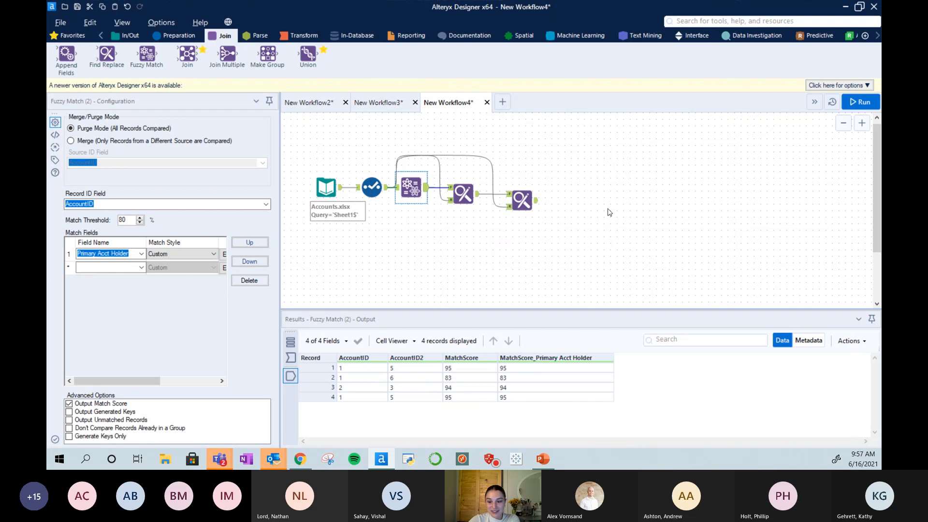
left_click(534, 202)
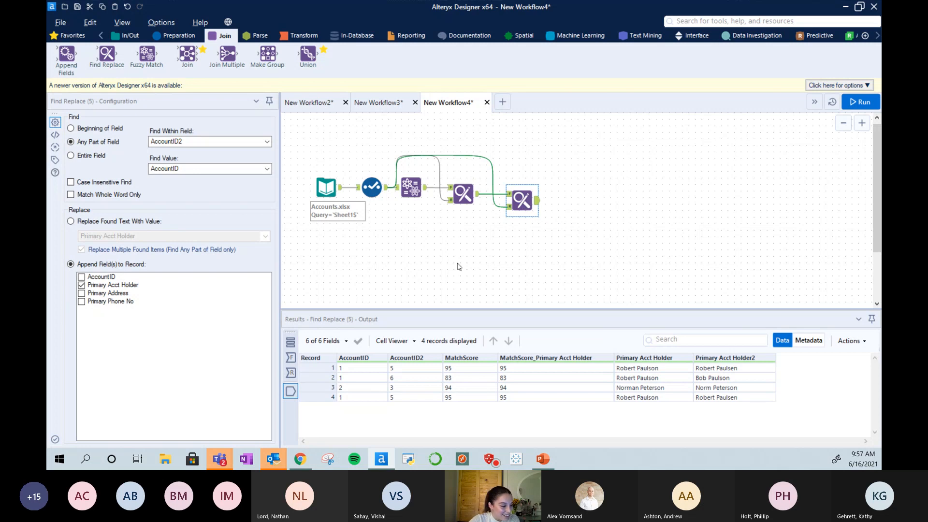
left_click(403, 192)
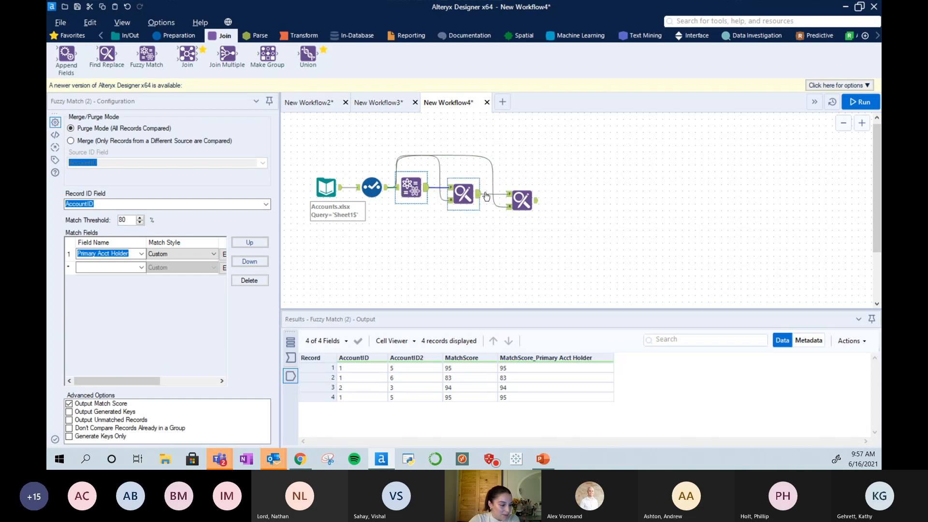
Compare each matched pair in the Primary Acct Holder and Primary Acct Holder2 columns of the last Find Replace tool's output.
left_click(535, 200)
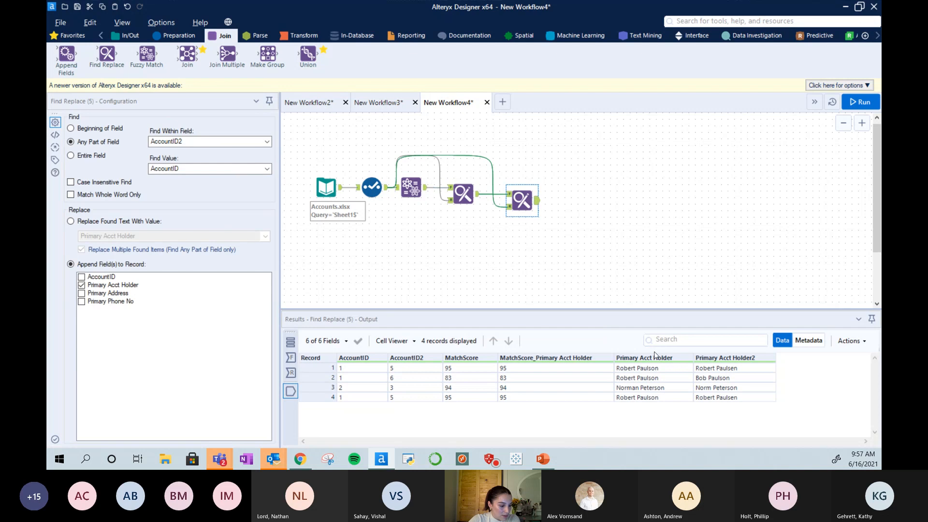
left_click(719, 371)
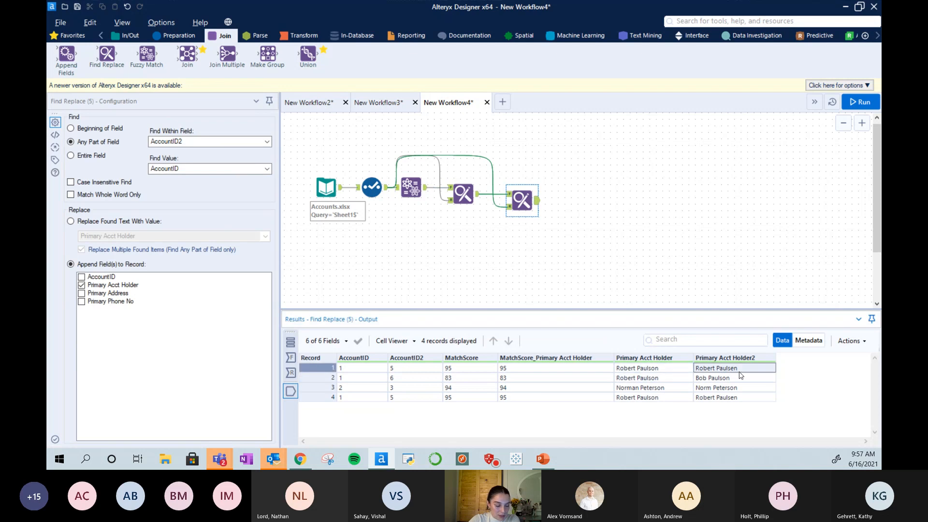
left_click(643, 381)
left_click(698, 380)
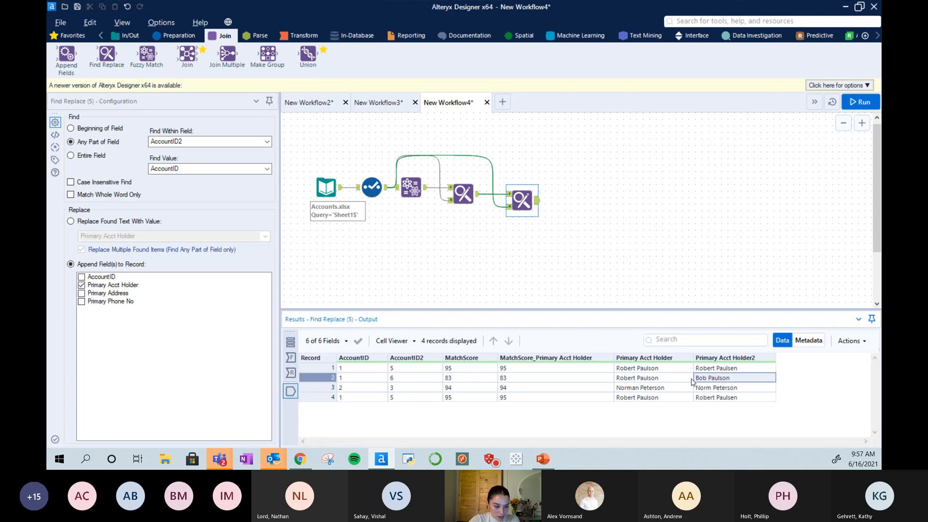
left_click(625, 390)
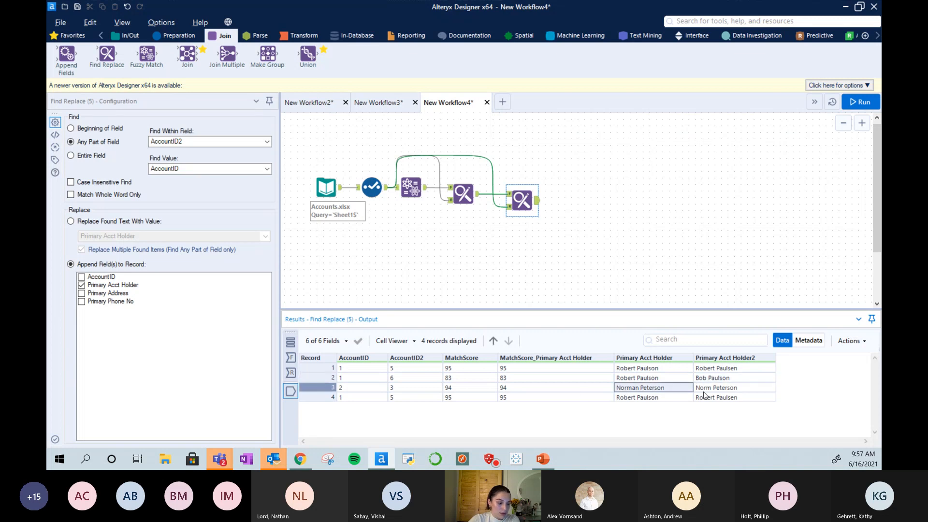
left_click(704, 392)
left_click(676, 399)
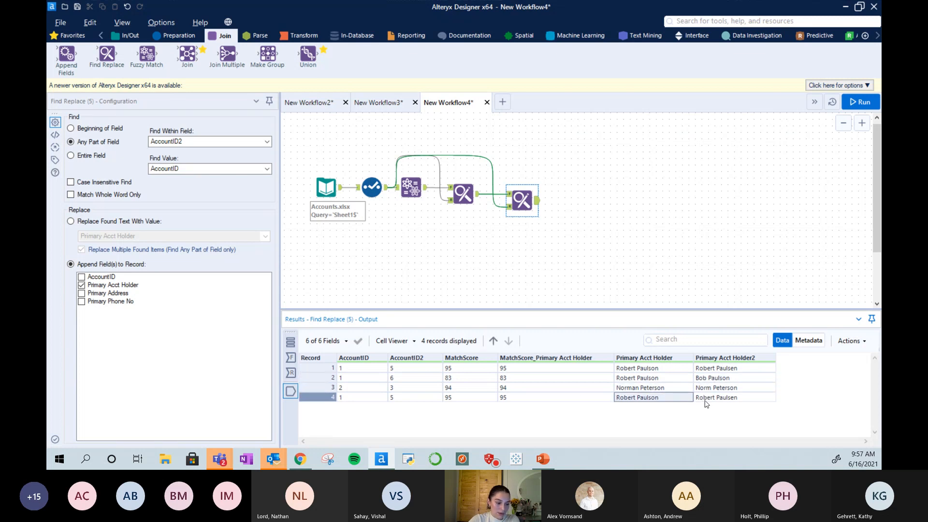
left_click(704, 399)
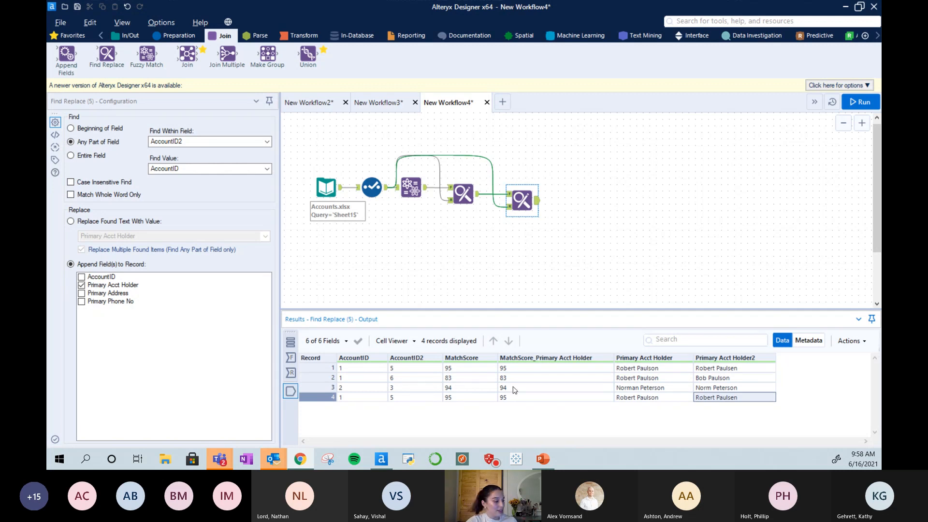
Review the Fuzzy Match tool's threshold, record ID field and match field, including the match options for Primary Acct Holder.
left_click(409, 189)
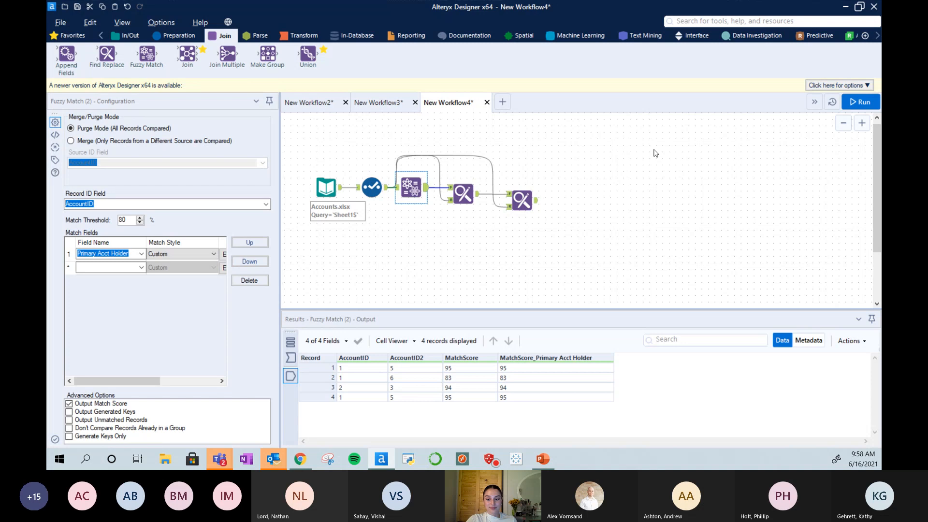
left_click(90, 219)
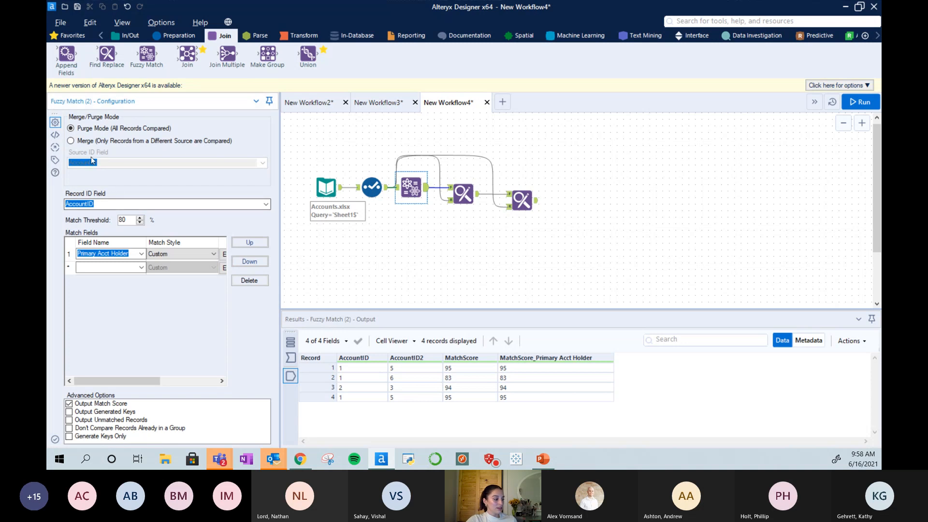
left_click(97, 204)
left_click(104, 256)
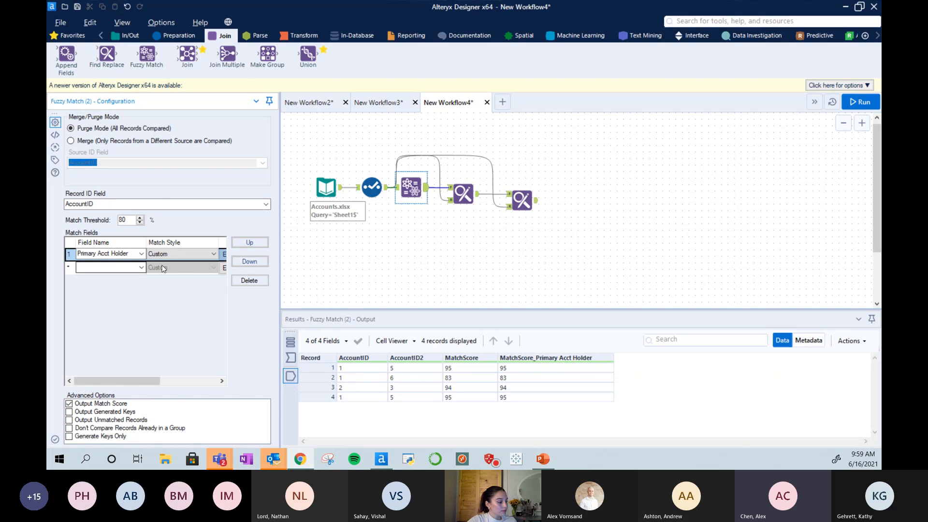
left_click(223, 255)
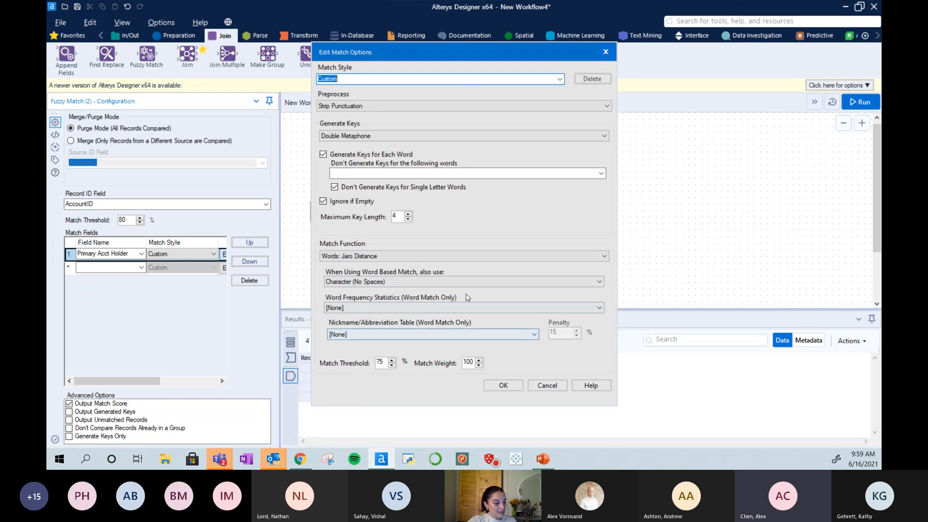
left_click(507, 389)
Compare the account holder, address and phone number of accounts 3 and 4 in the Accounts.xlsx input.
left_click(337, 196)
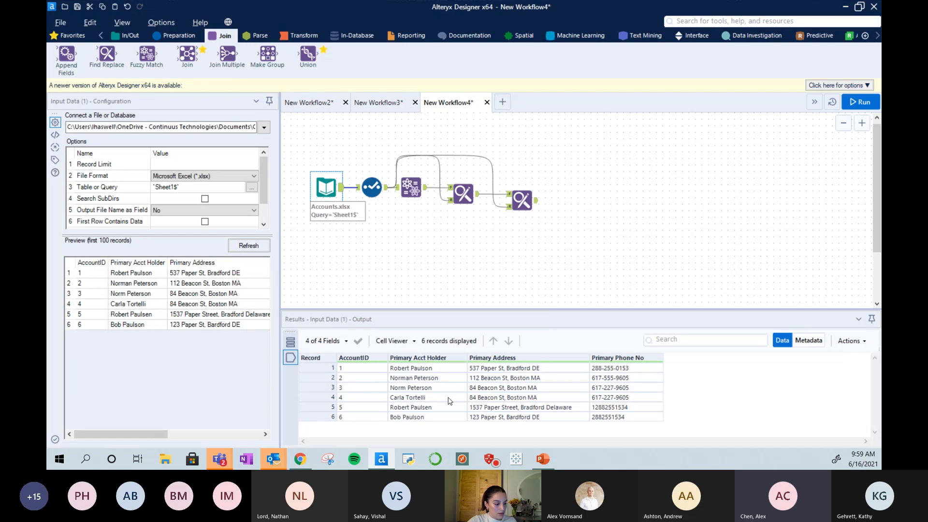
left_click(419, 400)
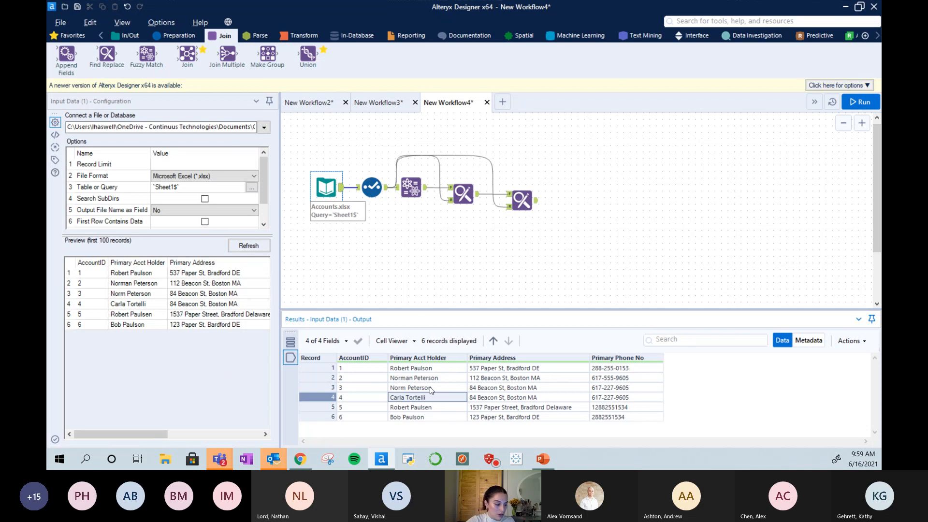
left_click(430, 387)
left_click(494, 390)
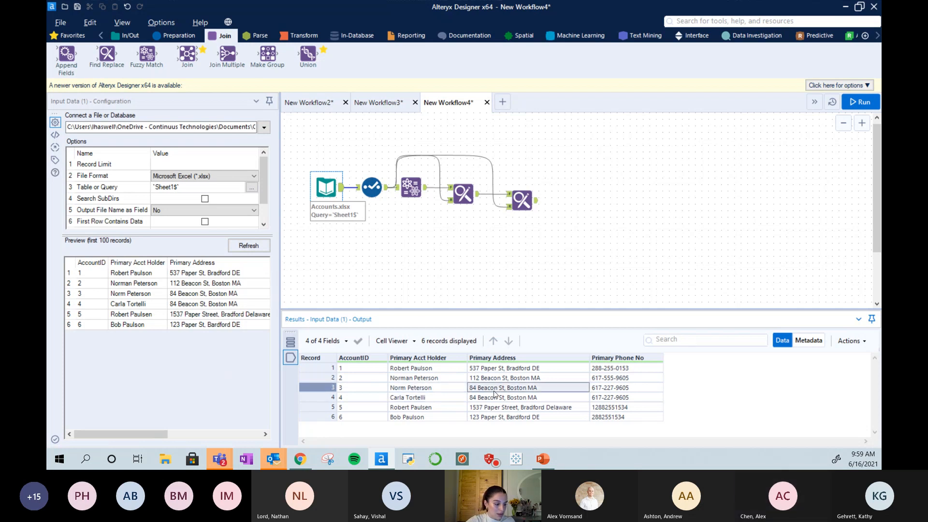
left_click(494, 394)
left_click(610, 389)
left_click(610, 397)
left_click(393, 389)
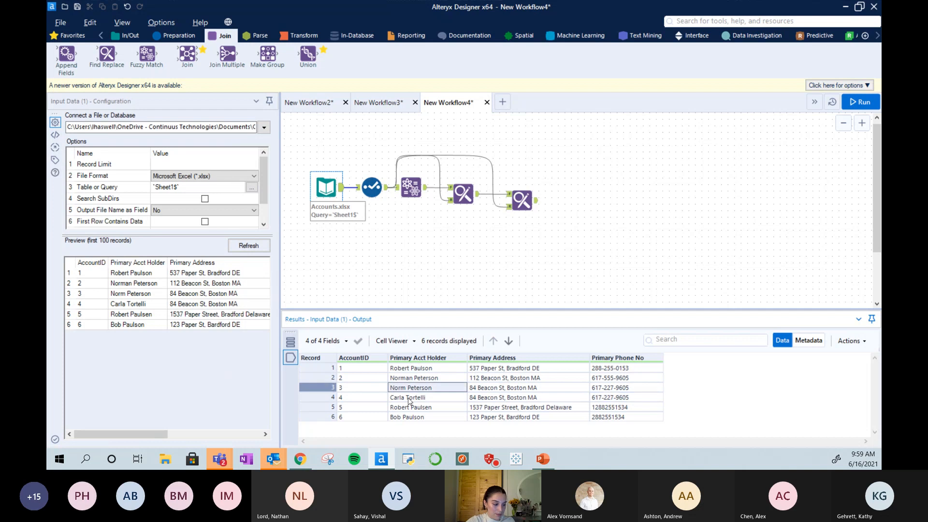
left_click(410, 398)
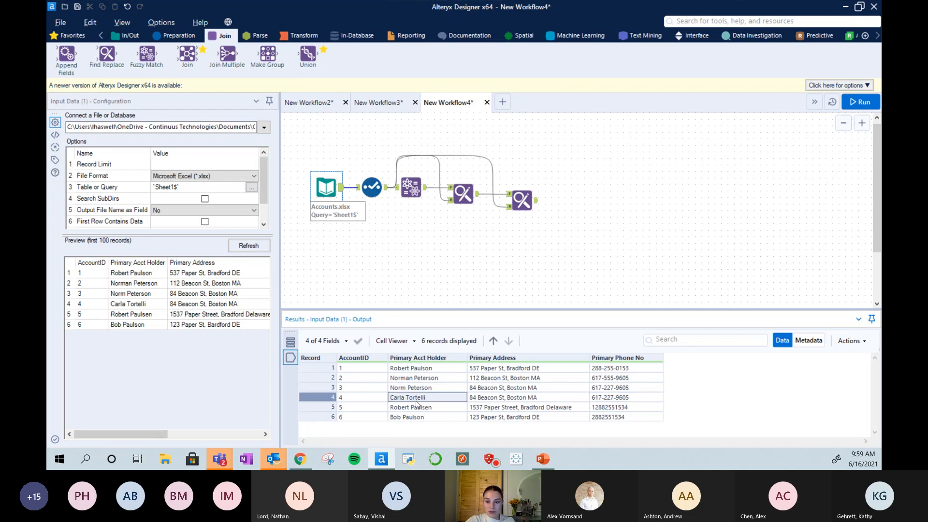
left_click(611, 397)
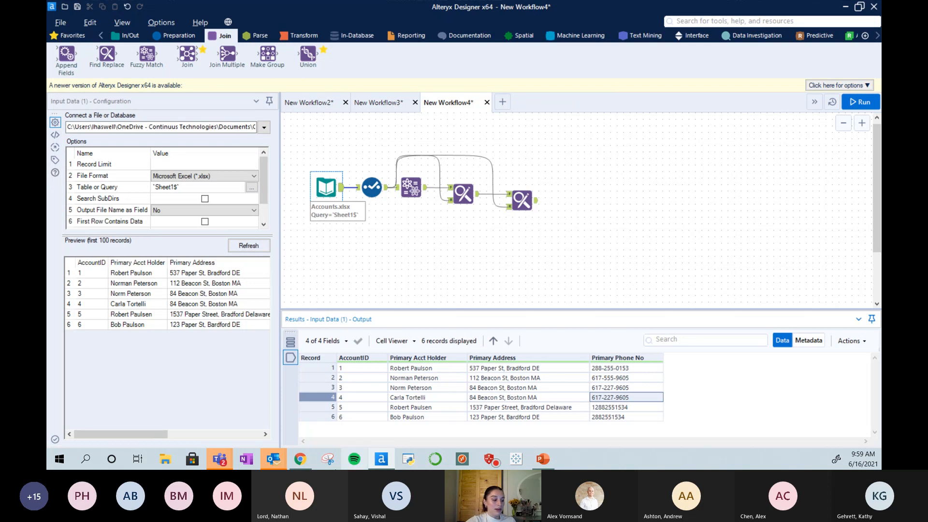
left_click(435, 400)
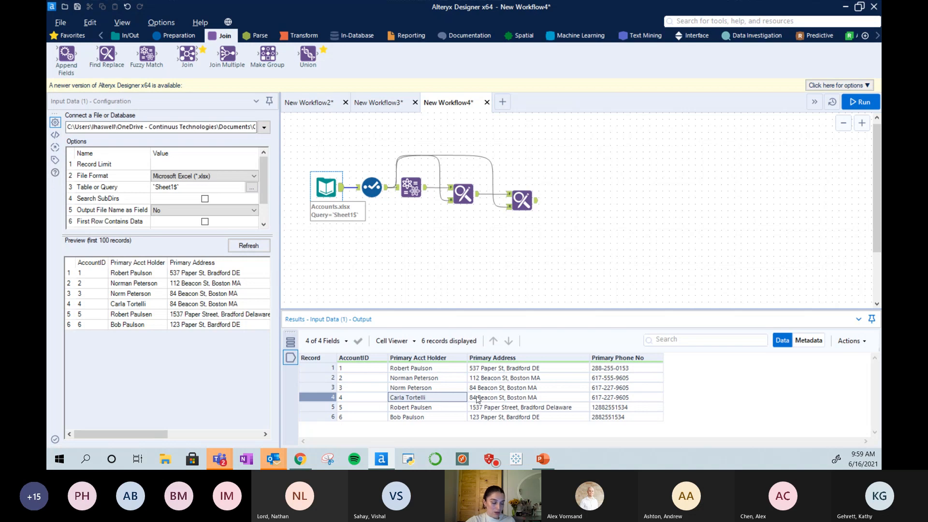
left_click(493, 400)
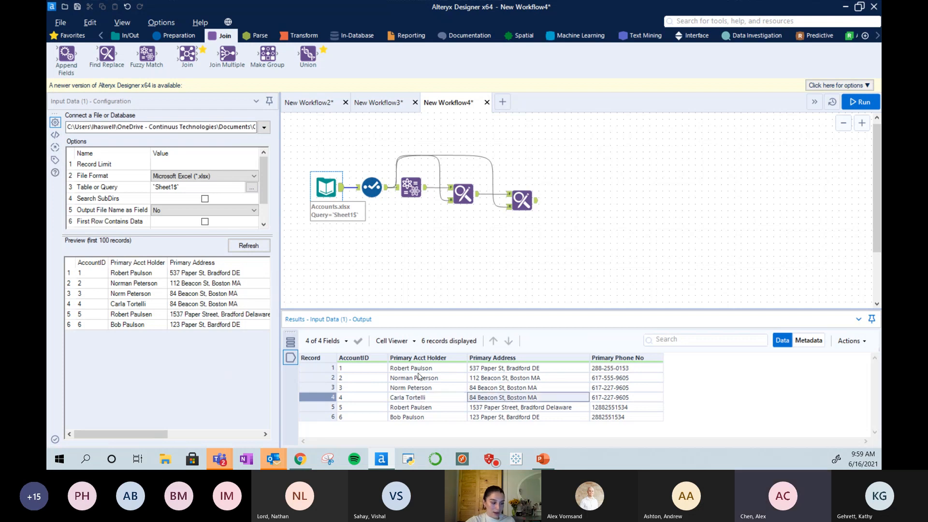
Check the Primary Acct Holder names against the Primary Address values across the Accounts.xlsx records.
left_click_drag(411, 369, 412, 417)
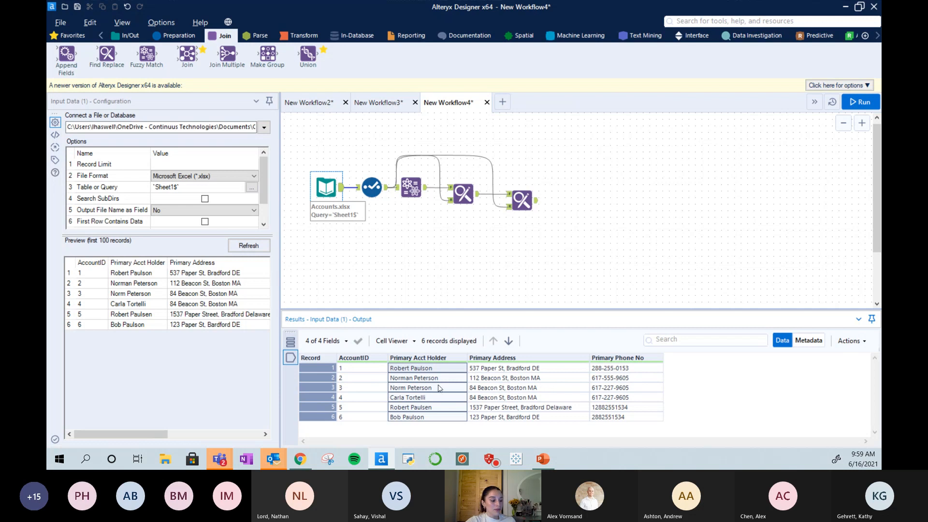
left_click(471, 388)
left_click(481, 397)
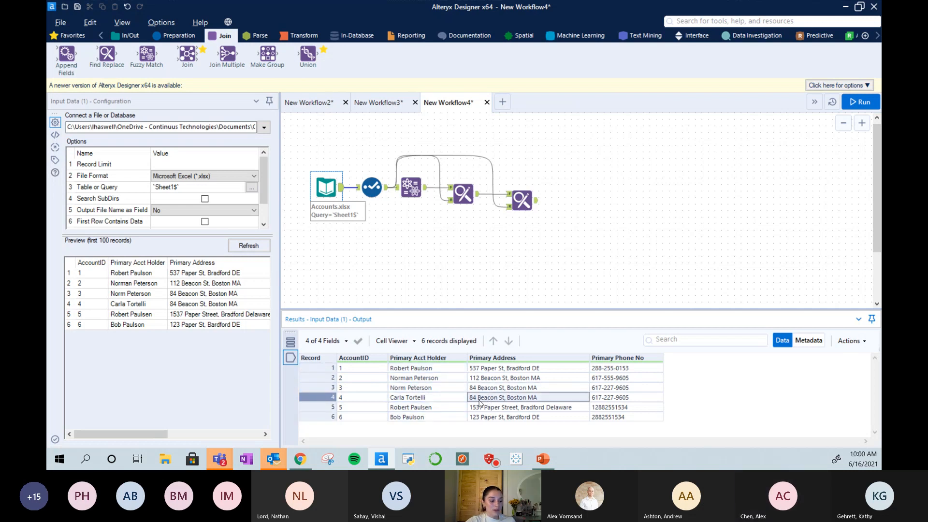
left_click(448, 369)
left_click(481, 370)
left_click(445, 379)
left_click(480, 378)
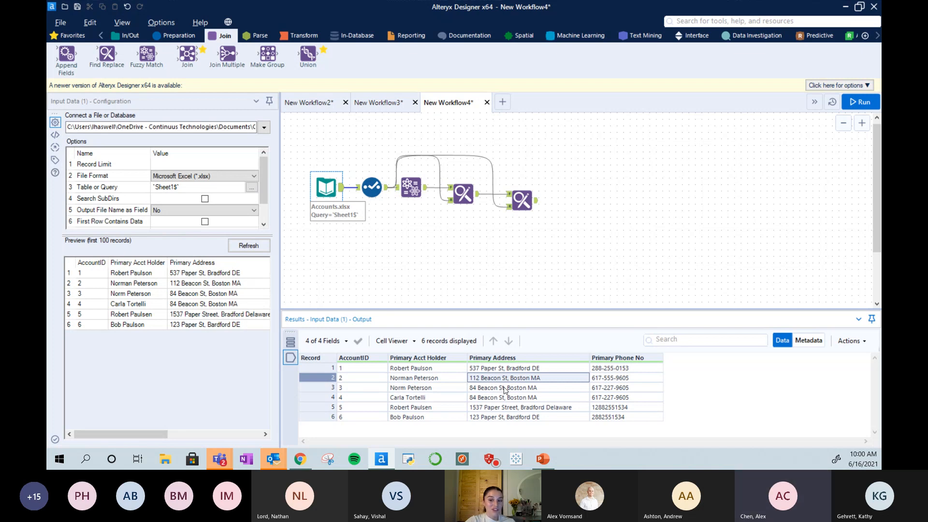
Review the Fuzzy Match tool's match field and the holder, address and phone values of accounts 3 and 4 in its input.
left_click(410, 189)
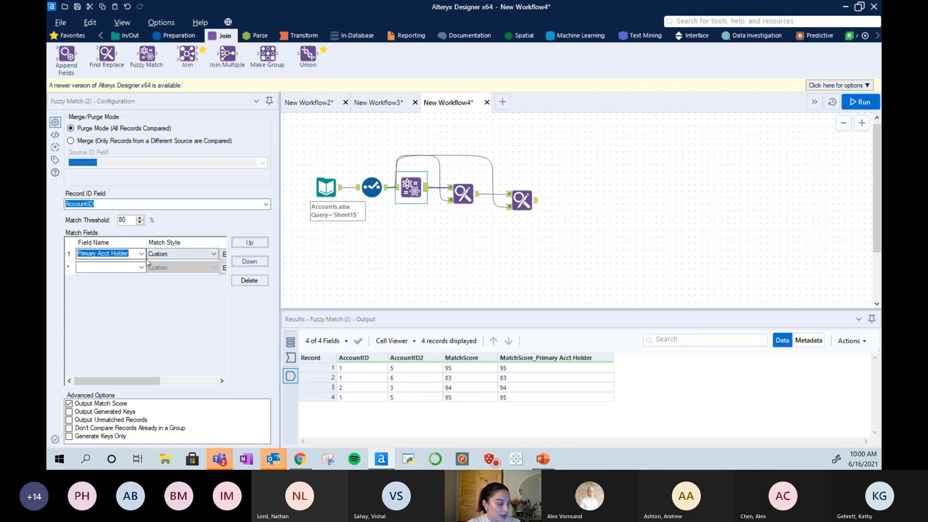
left_click(249, 280)
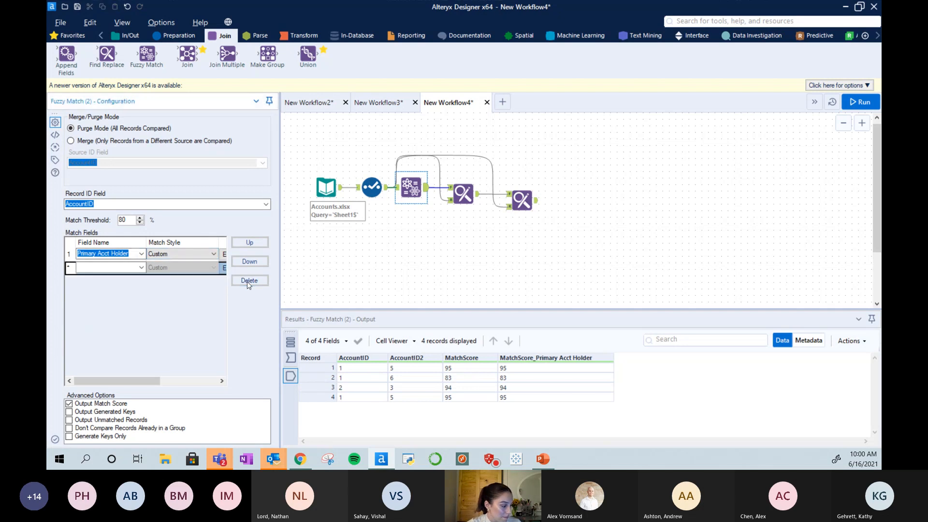
left_click(290, 358)
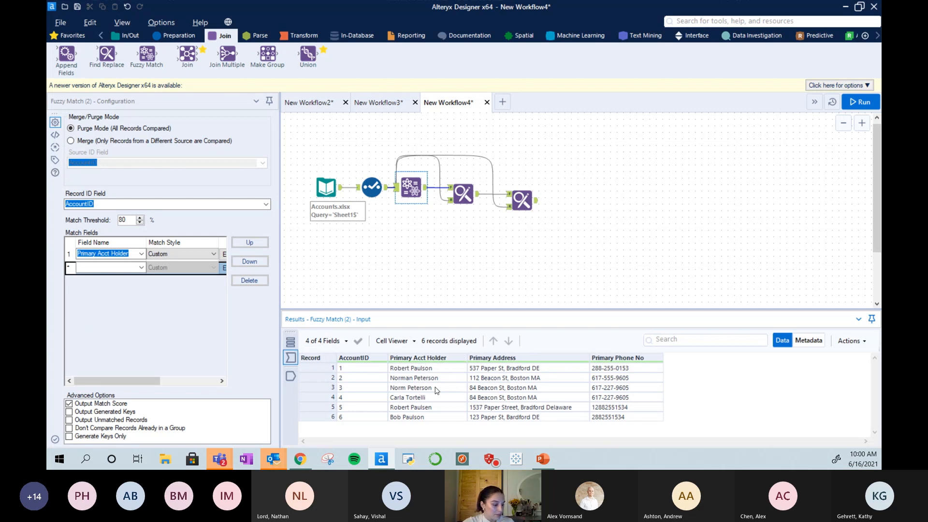
left_click_drag(436, 390, 611, 400)
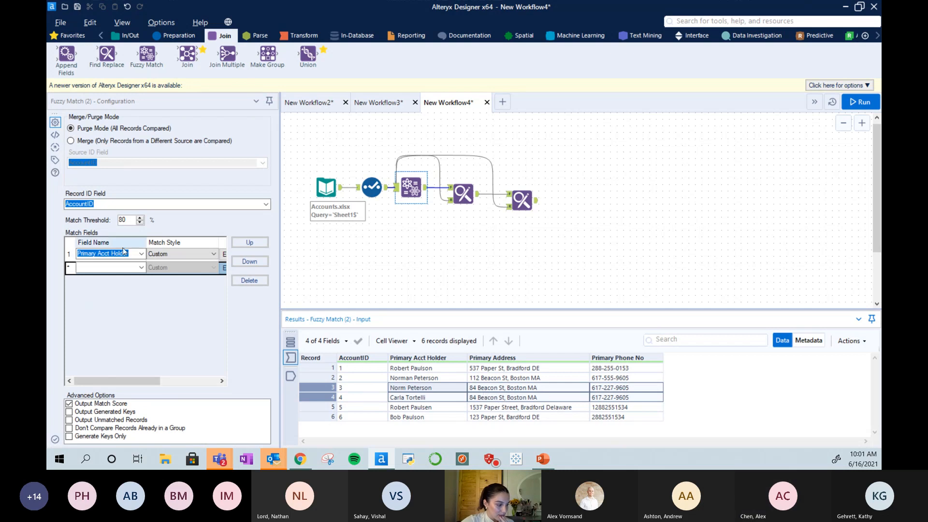
Replace the Primary Acct Holder match field with Primary Address in the Fuzzy Match tool and run the workflow.
left_click(194, 256)
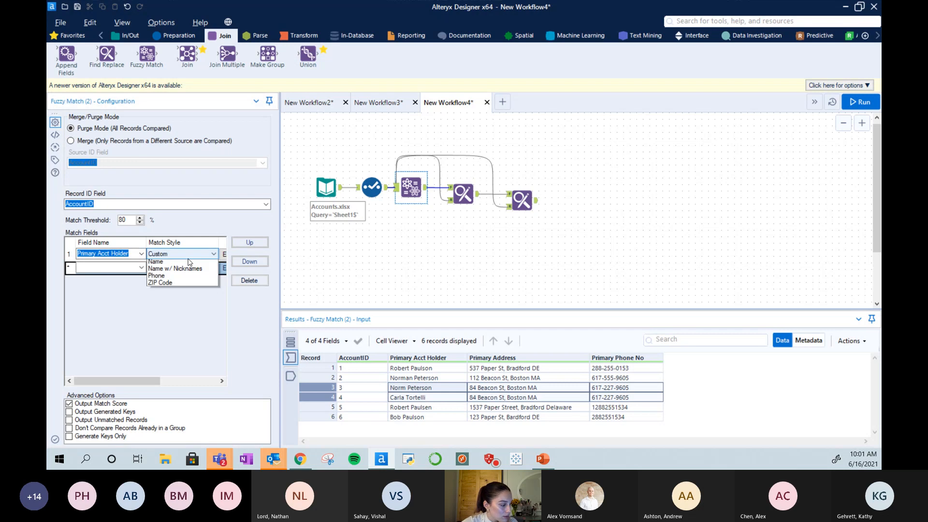
left_click(253, 282)
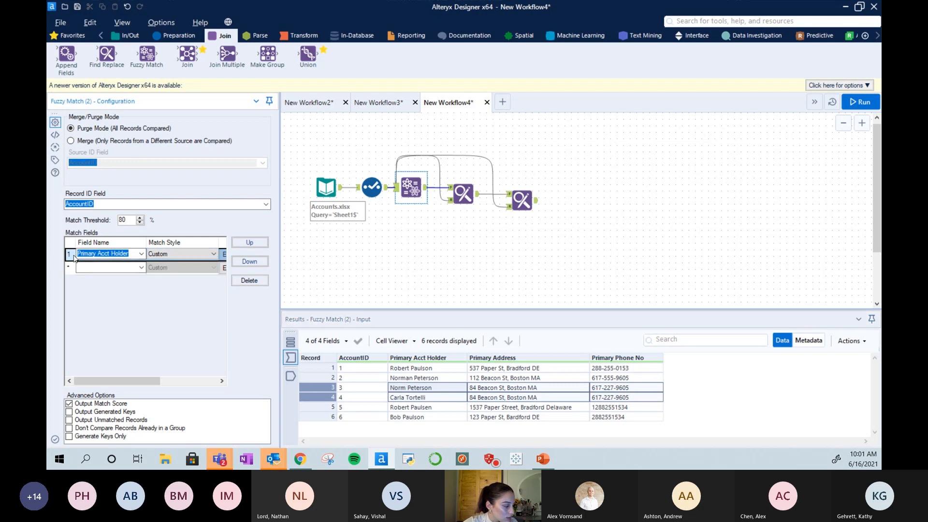
left_click(253, 282)
left_click(141, 254)
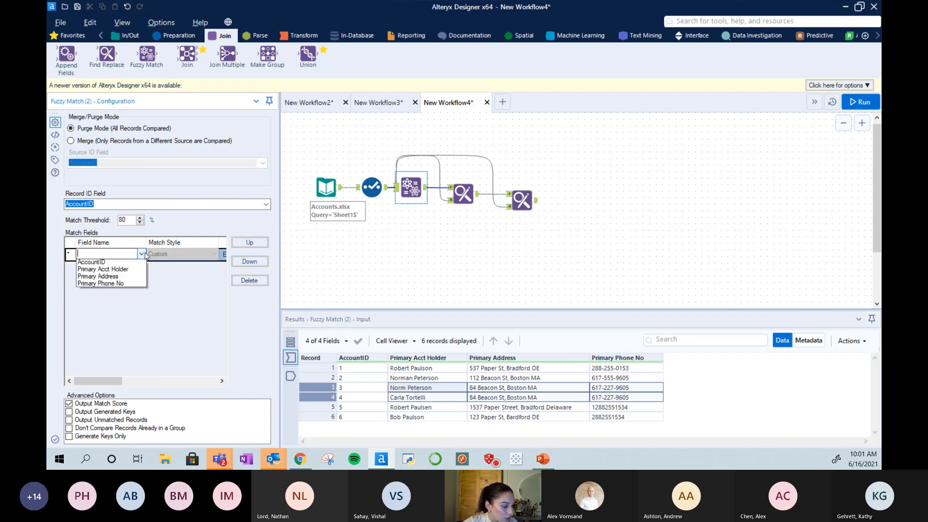
left_click(112, 278)
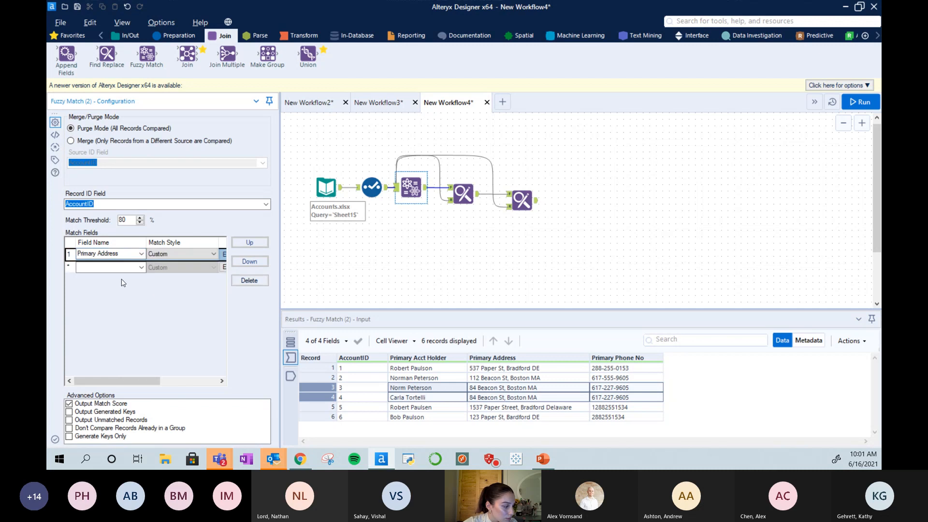
left_click(863, 103)
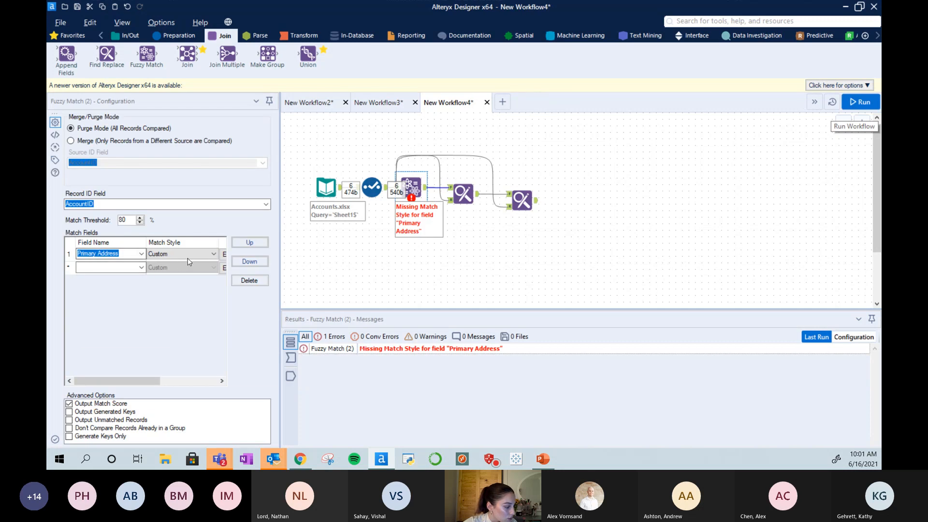
Set the match style of the Primary Address field to Address and rerun the workflow.
left_click(188, 255)
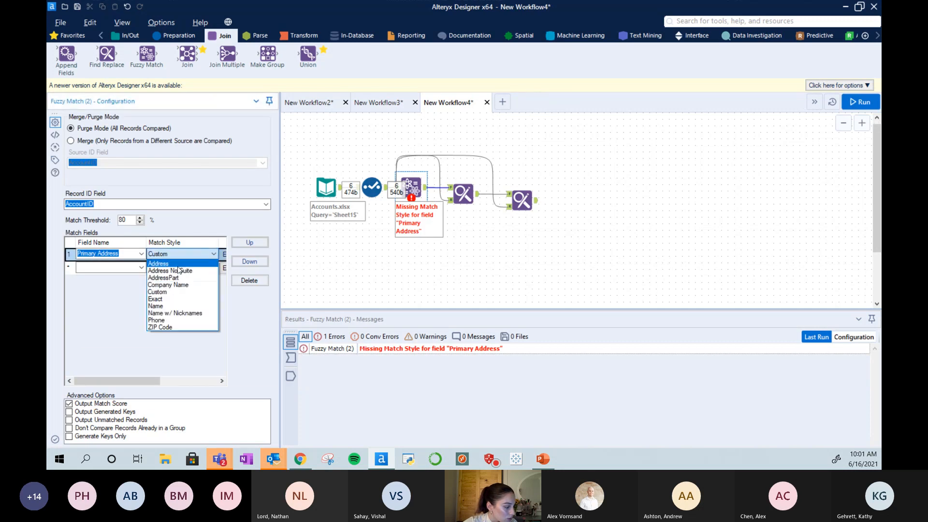
left_click(178, 264)
left_click(504, 179)
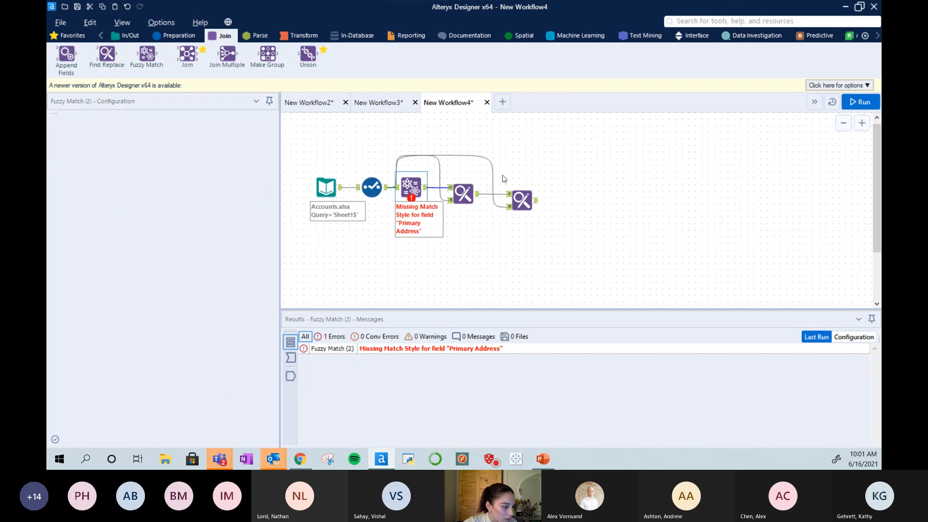
key("ctrl+r")
Check the Fuzzy Match output, plus the output and target input of the last Find Replace tool.
left_click(424, 191)
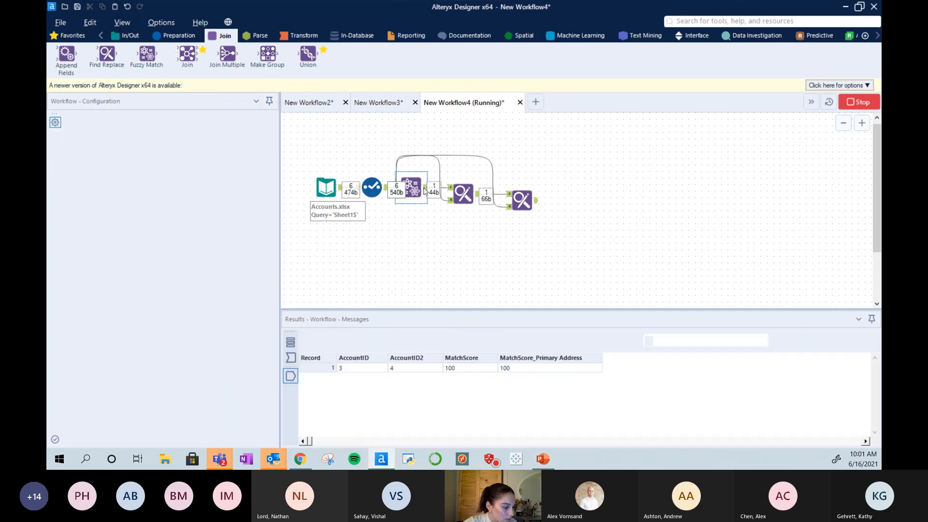
left_click(522, 200)
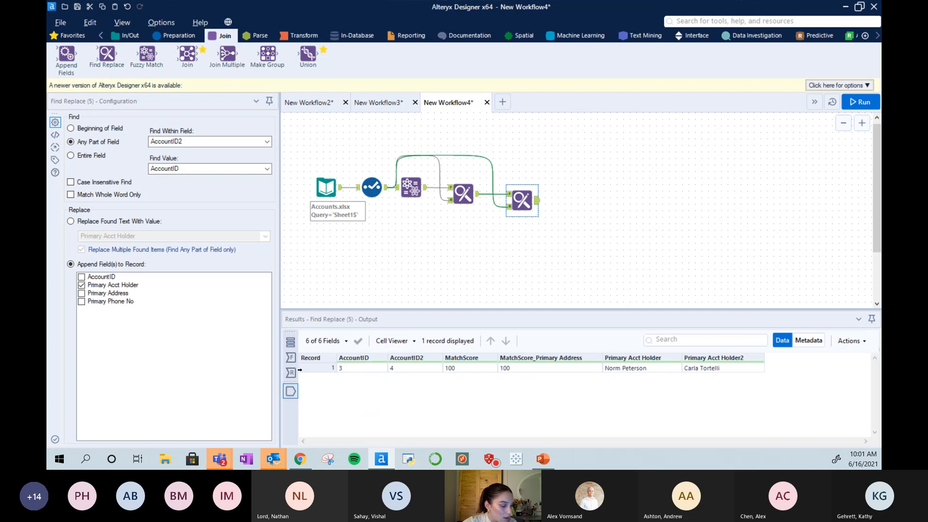
left_click(290, 358)
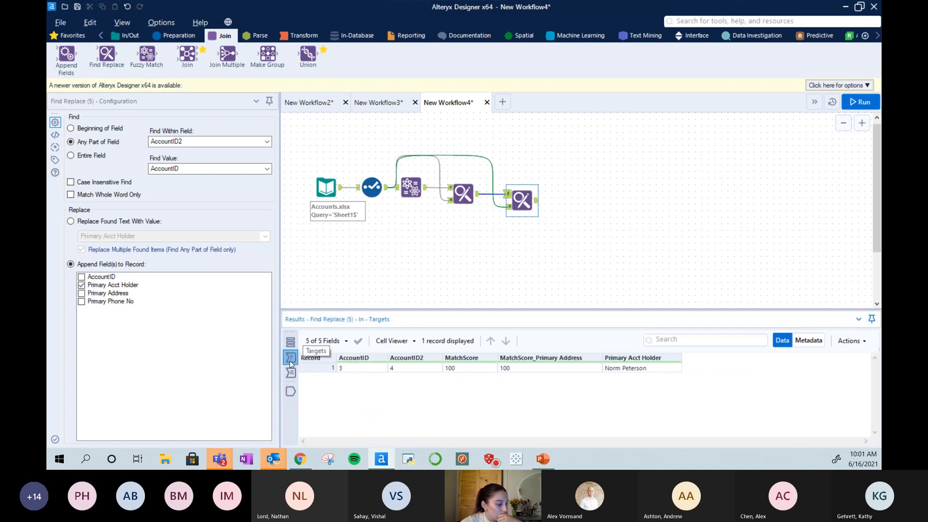
Compare the holder names of accounts 2 to 4 and the addresses of accounts 3 and 4 in the Fuzzy Match input.
left_click(392, 188)
left_click(409, 189)
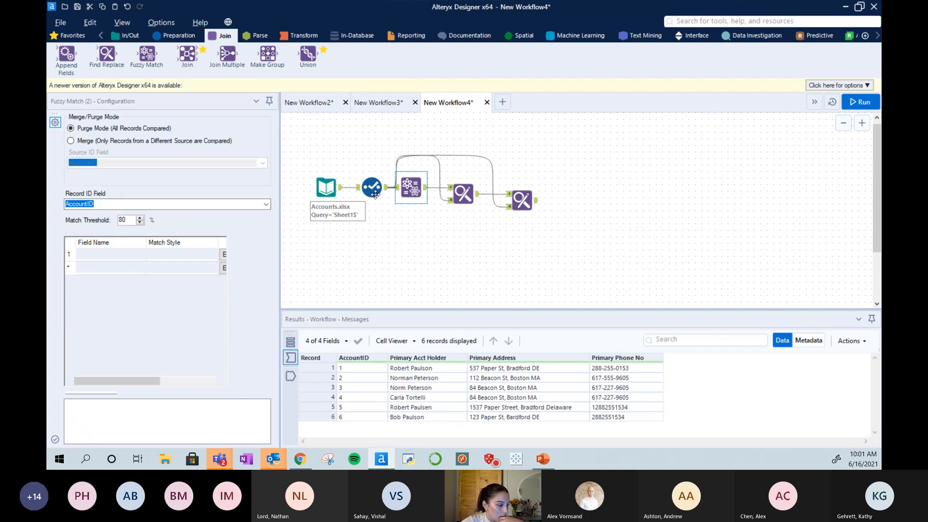
left_click(417, 378)
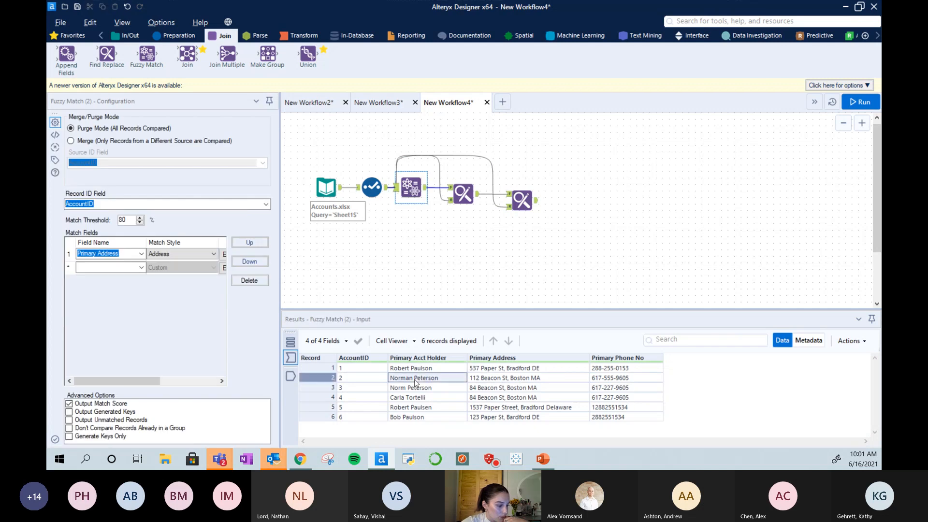
left_click(414, 388)
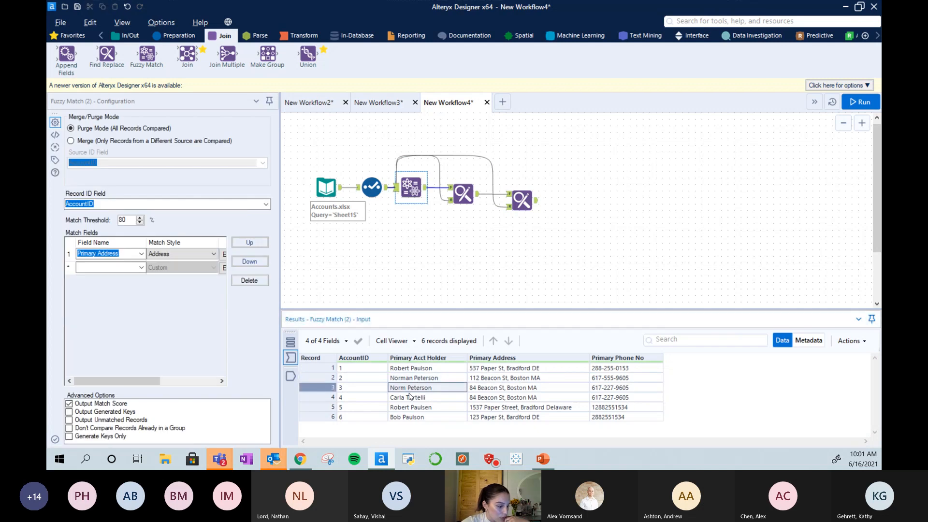
left_click(412, 399)
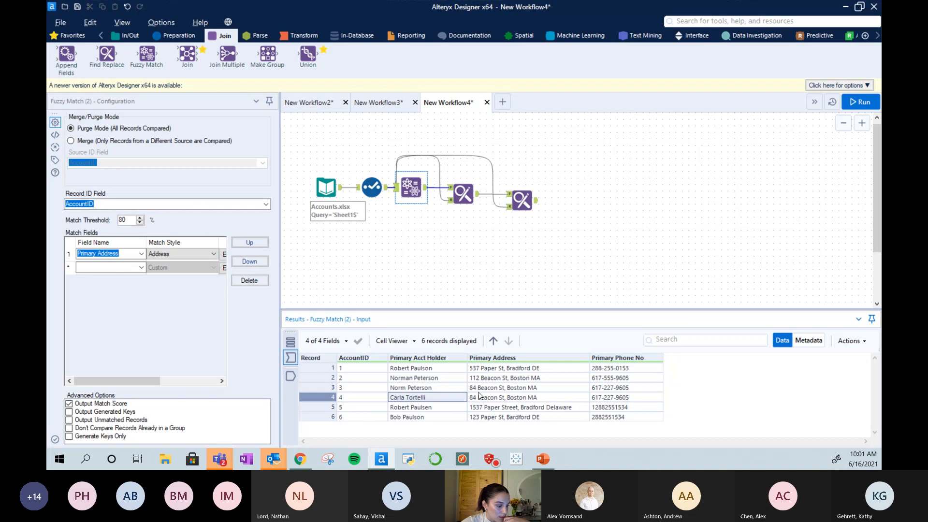
left_click_drag(479, 393, 475, 400)
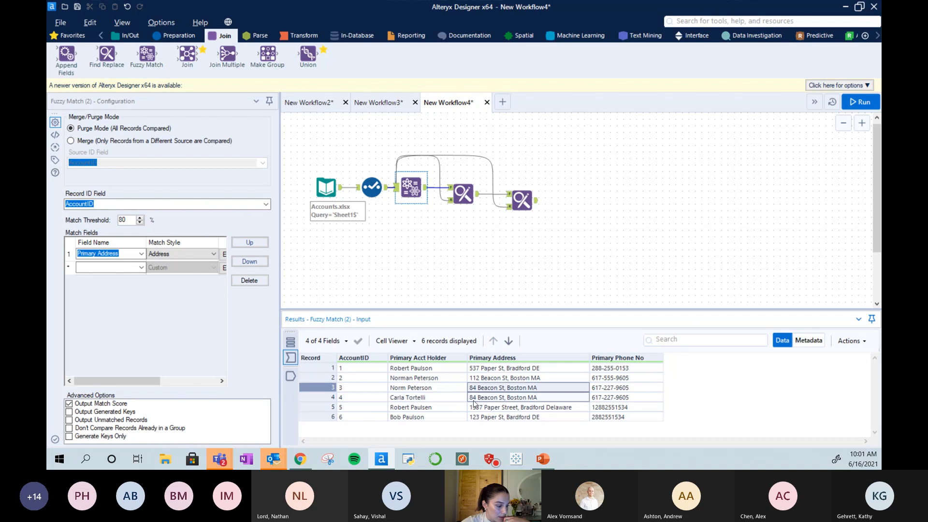
Examine the address-matched pair and its match scores in the outputs of the last Find Replace tool and the Fuzzy Match tool.
left_click(538, 205)
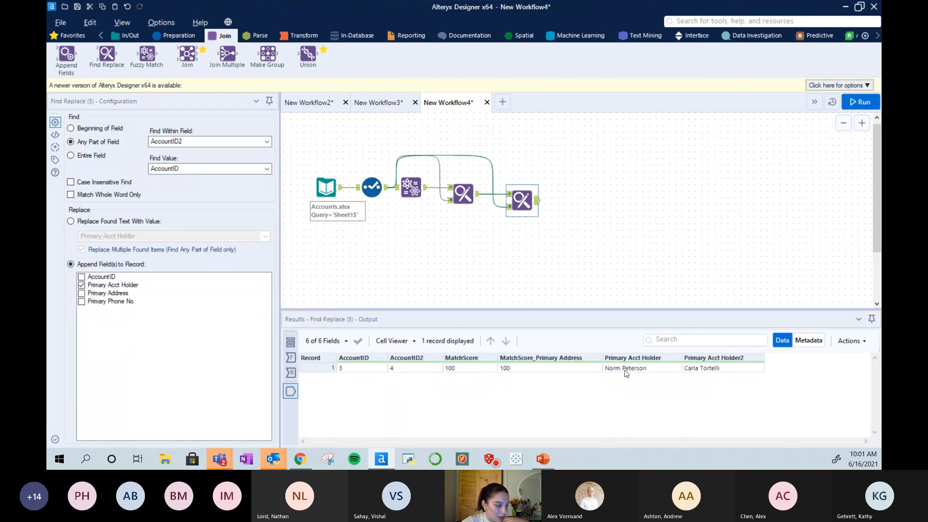
left_click(447, 369)
left_click(503, 370)
left_click(415, 192)
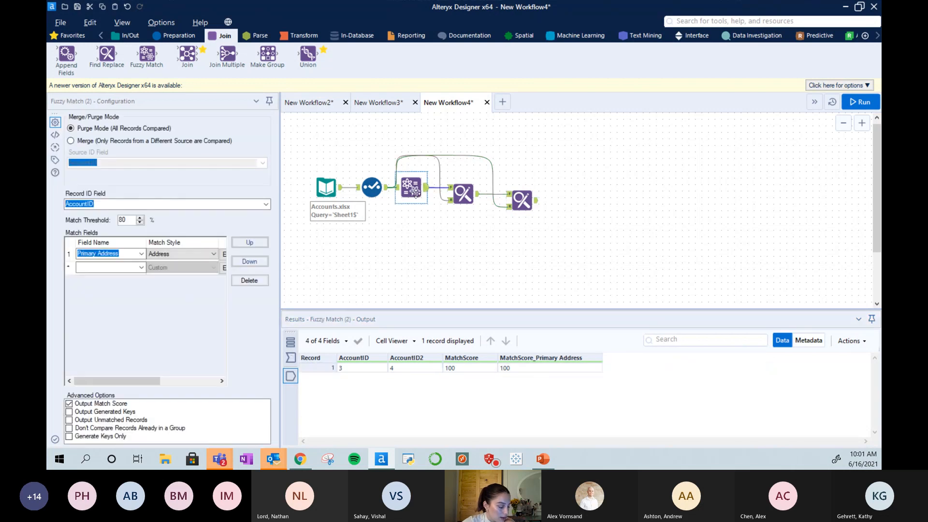
left_click(523, 200)
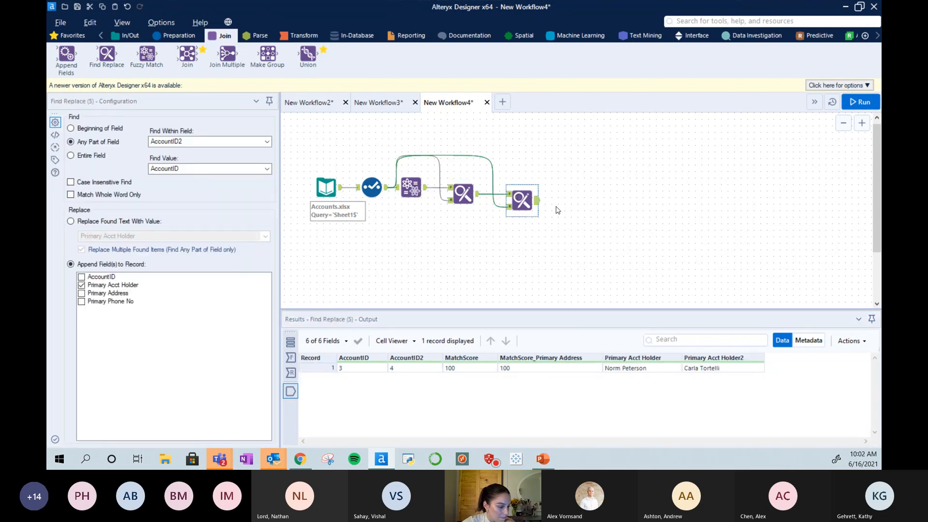
Rerun the workflow and inspect the outputs of the last Find Replace tool and the Select tool.
key("ctrl+r")
left_click(532, 204)
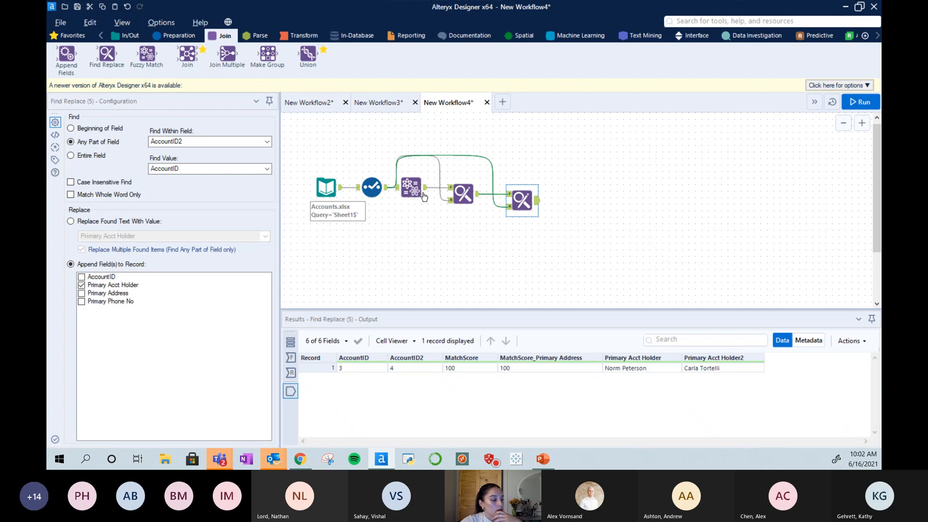
left_click(384, 190)
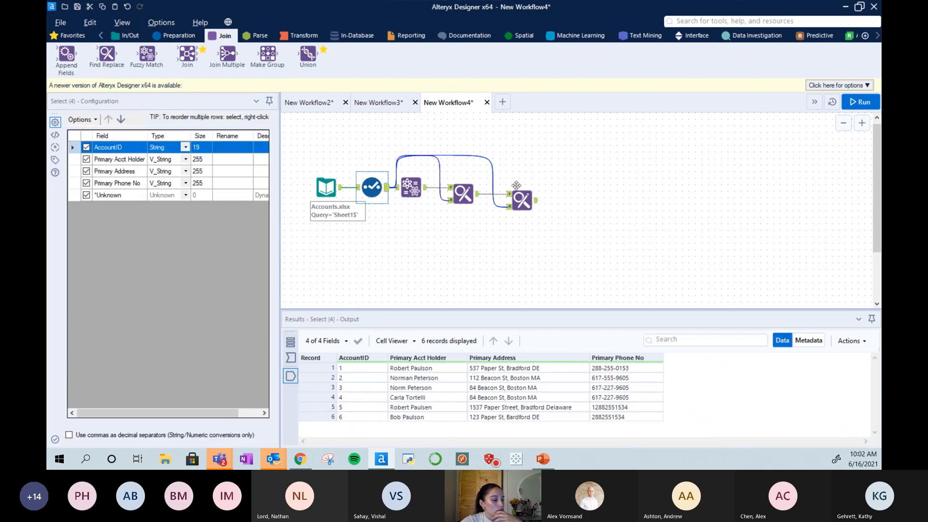
Check the account holder names of the matched pair in the last Find Replace tool's output.
left_click(535, 202)
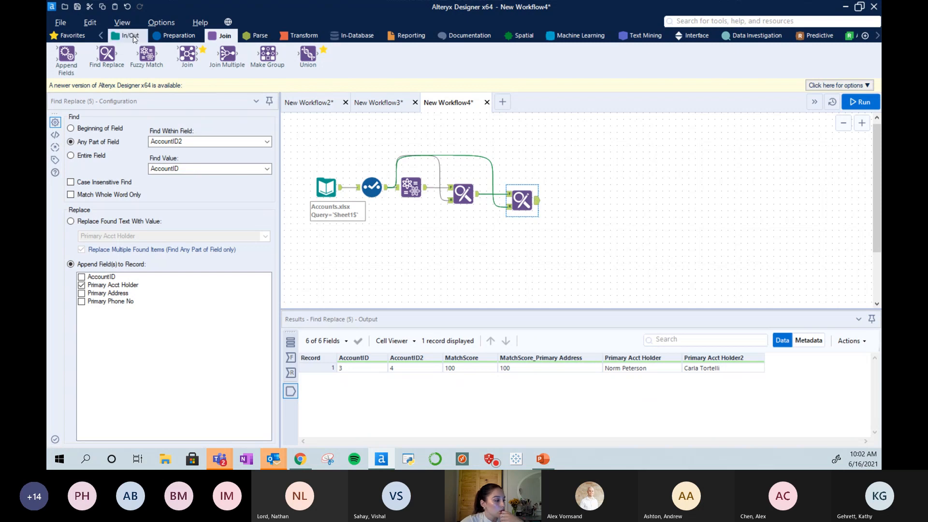
left_click(164, 35)
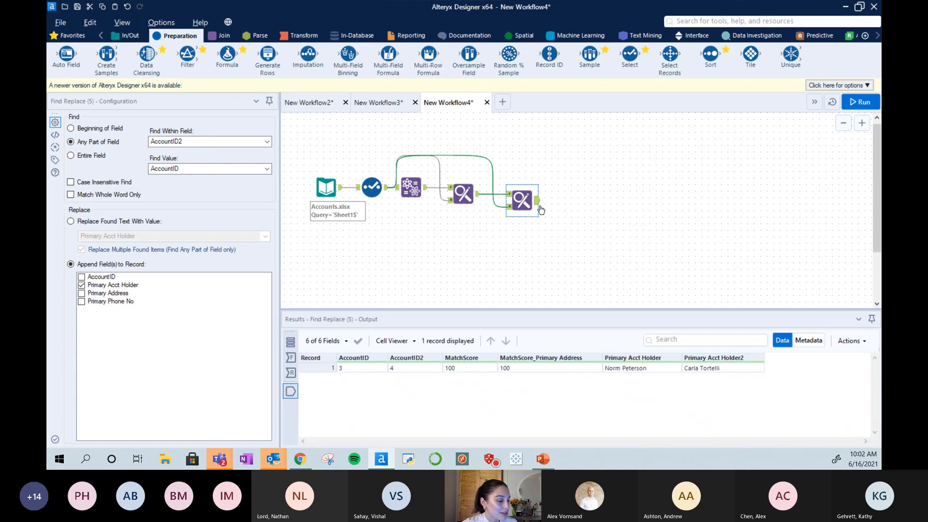
left_click(633, 371)
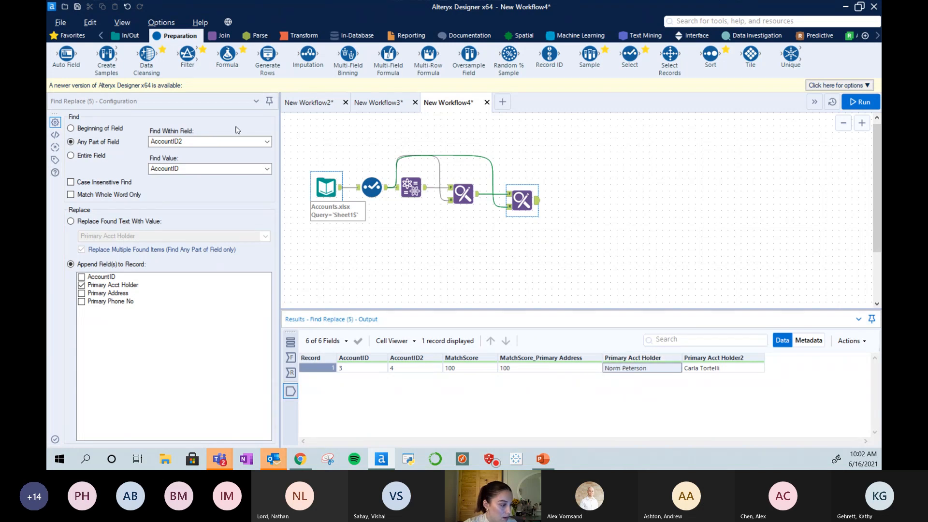
Add a third Find Replace tool fed by the last Find Replace output, with the Select output as its replacement input.
left_click(222, 37)
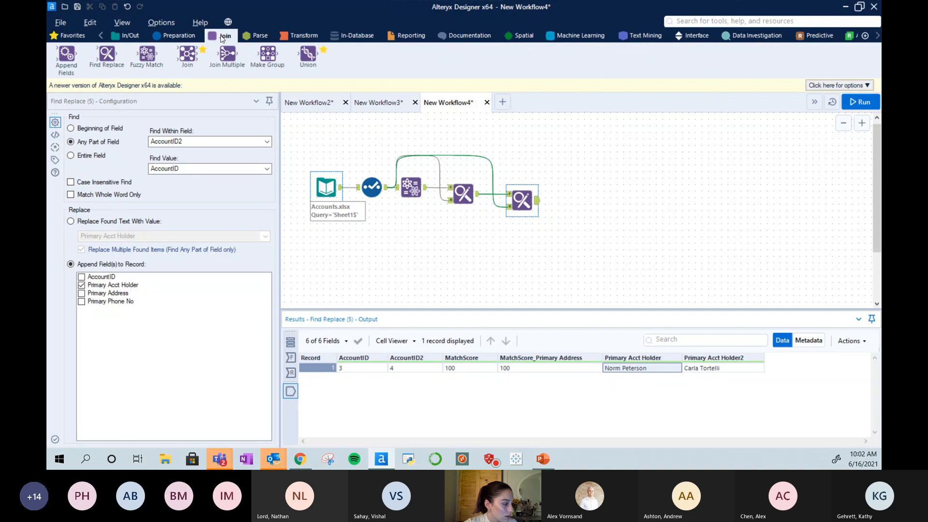
left_click_drag(106, 54, 582, 211)
left_click_drag(386, 188, 568, 213)
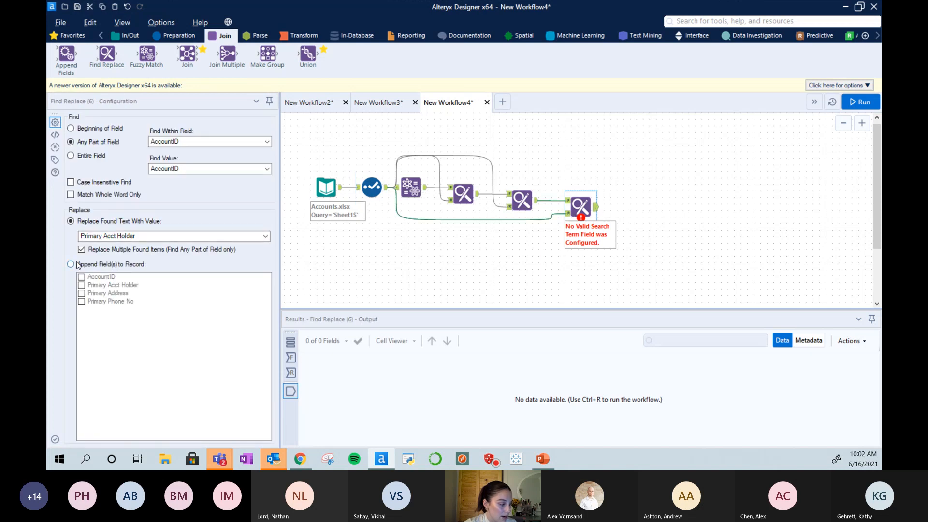
Set the third Find Replace tool to replace found AccountID text with Primary Acct Holder, checking the fields of its target input.
left_click(71, 264)
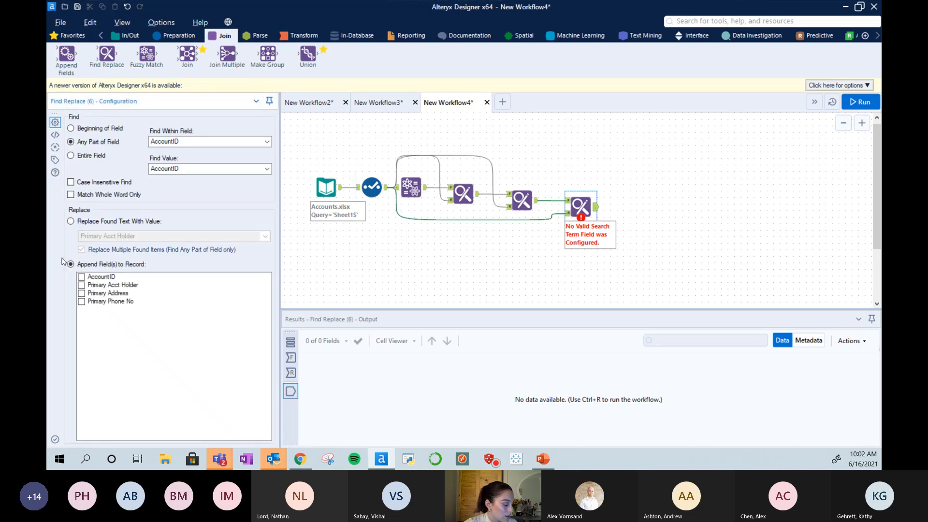
left_click(70, 221)
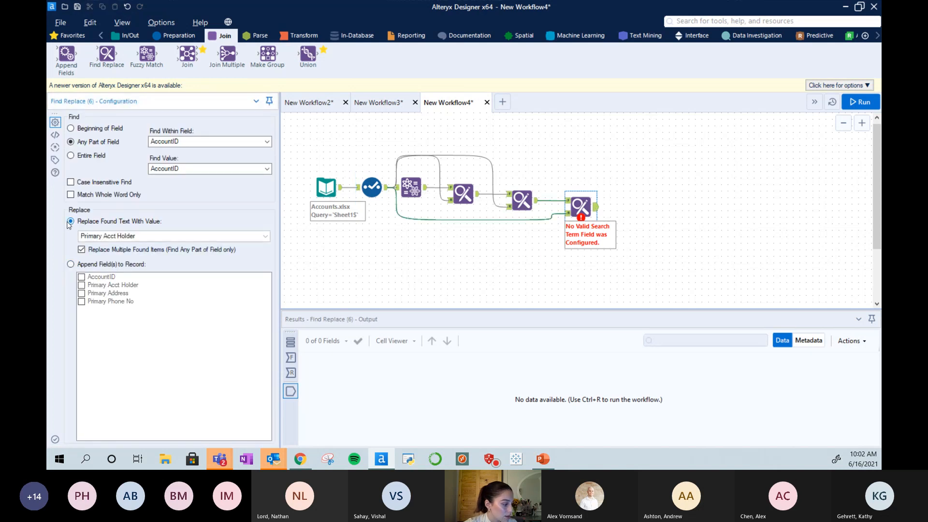
left_click(290, 357)
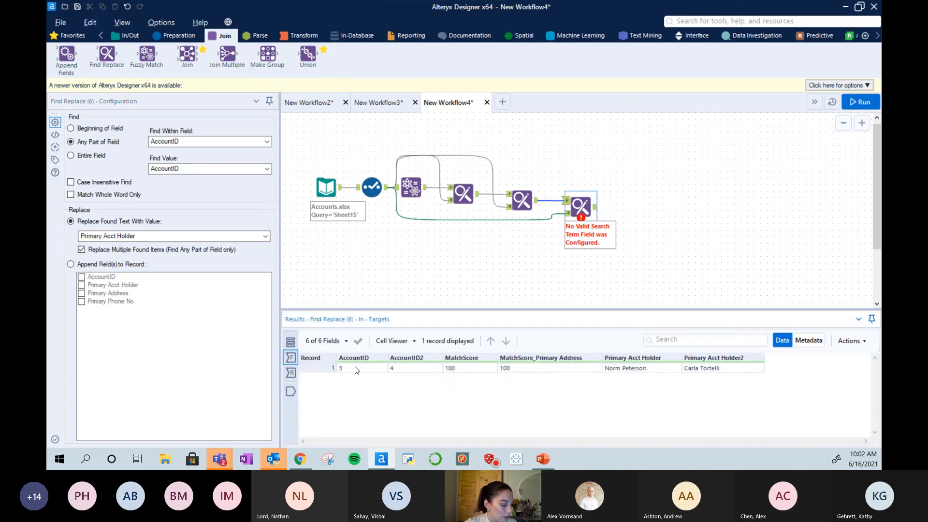
left_click(355, 370)
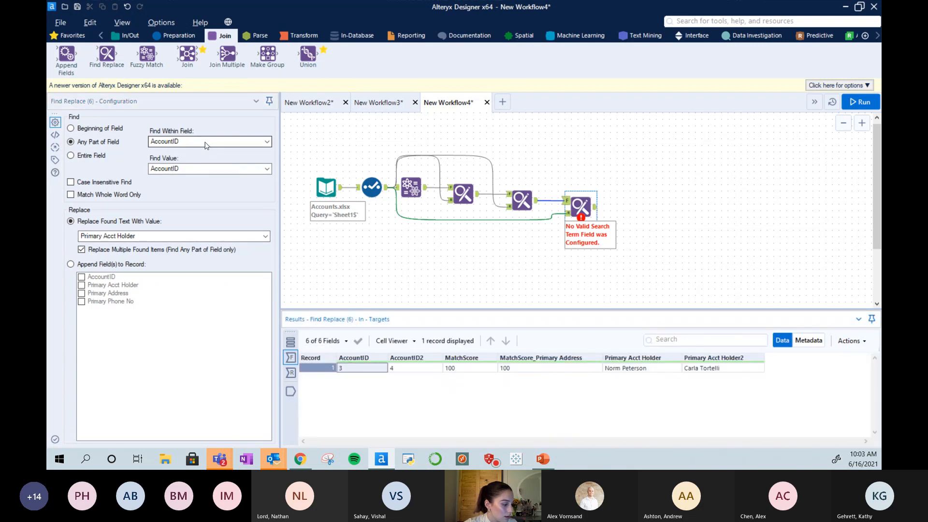
left_click(146, 236)
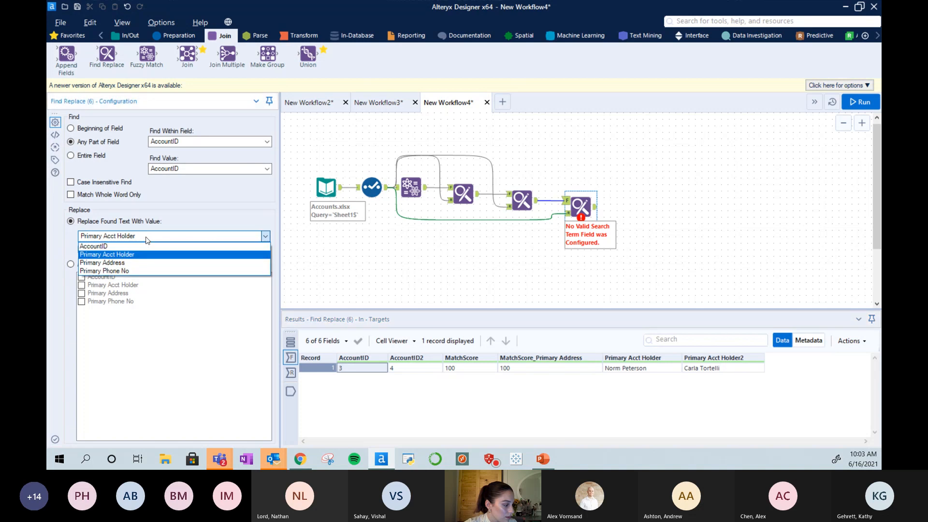
left_click(126, 255)
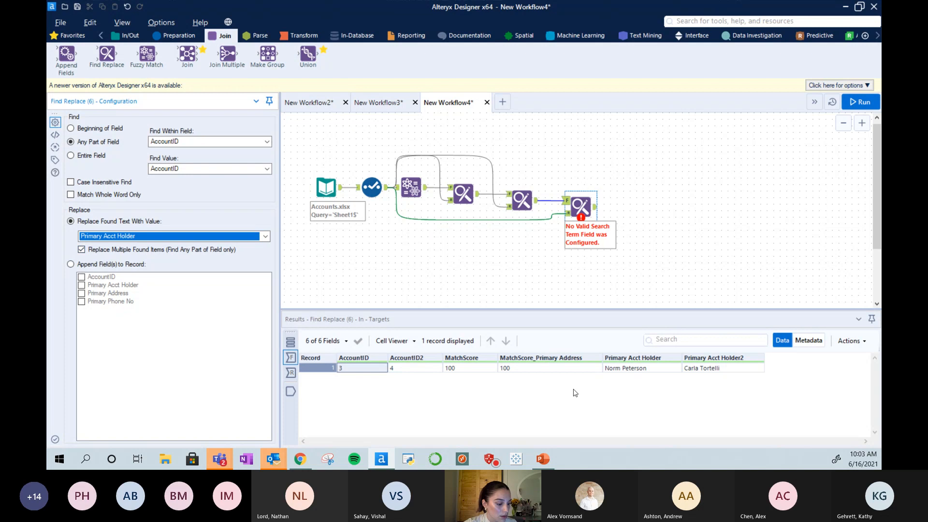
left_click(623, 370)
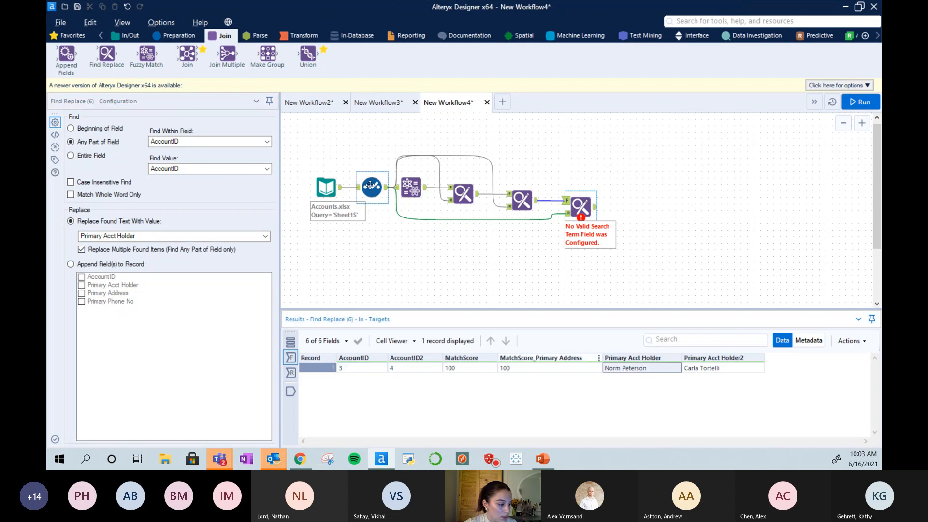
Run the workflow and inspect the output of the third Find Replace tool.
left_click(860, 103)
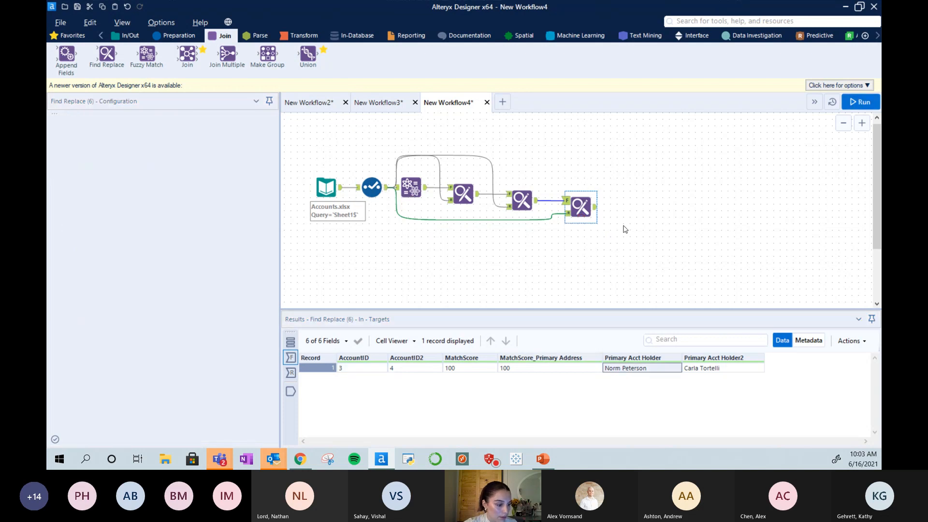
left_click(596, 212)
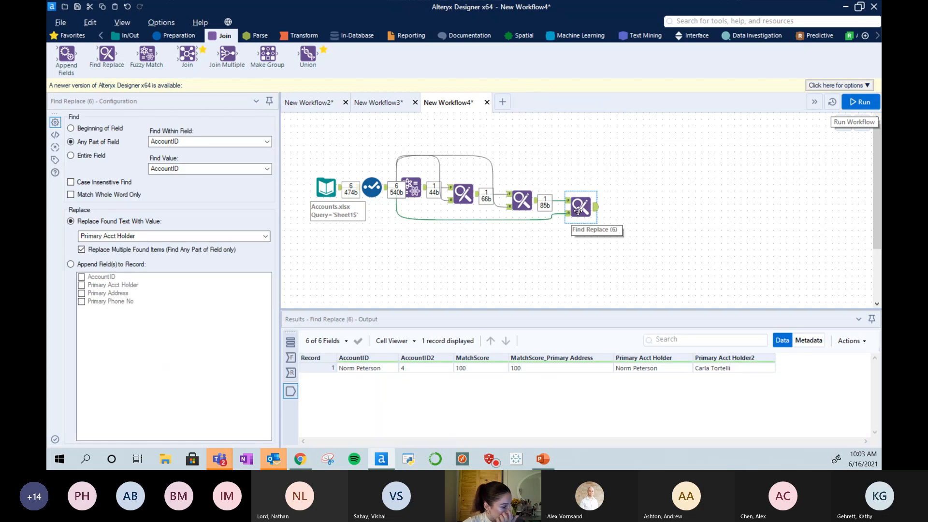
scroll(550, 206, "up", 1)
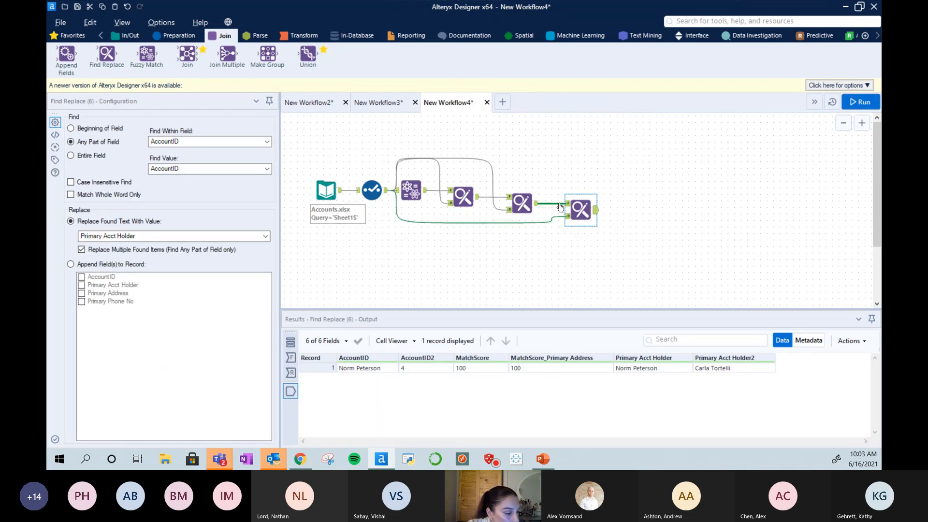
Remove both incoming connections of the third Find Replace tool and delete the tool itself.
right_click(559, 204)
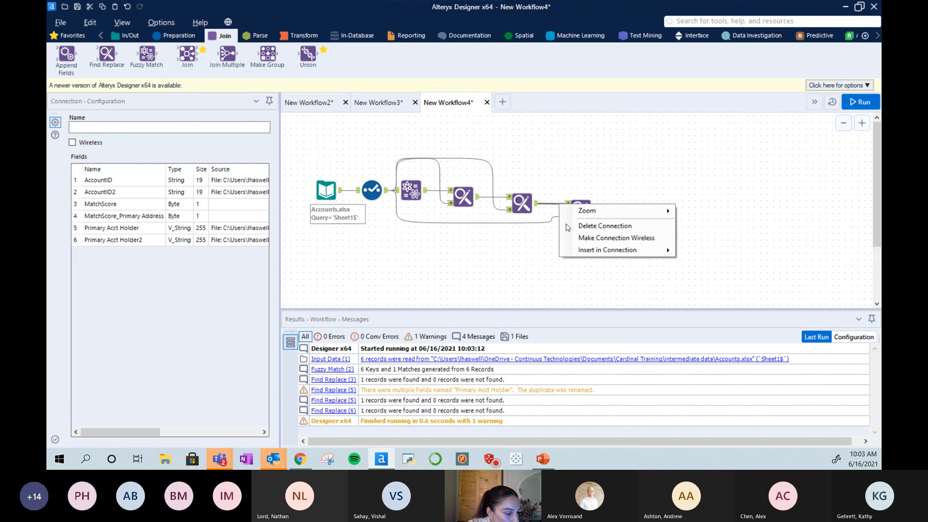
left_click(595, 227)
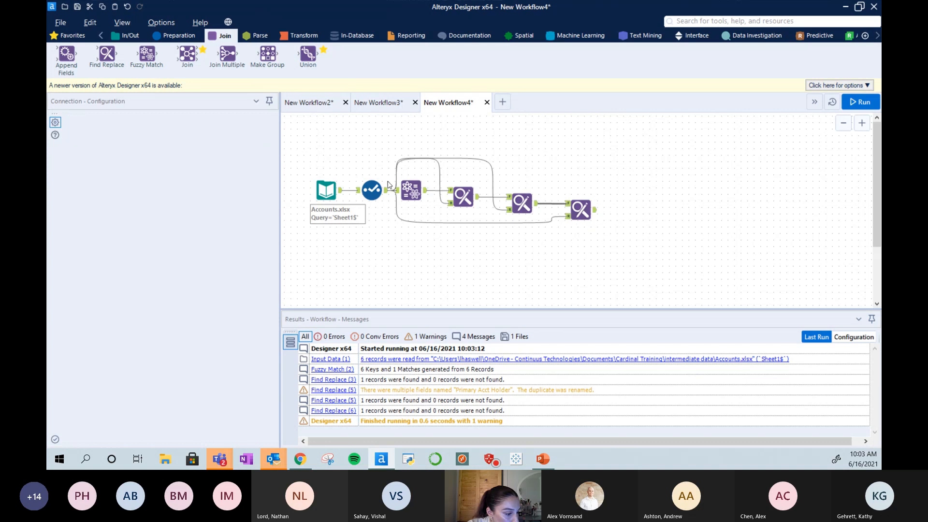
right_click(445, 223)
left_click(484, 256)
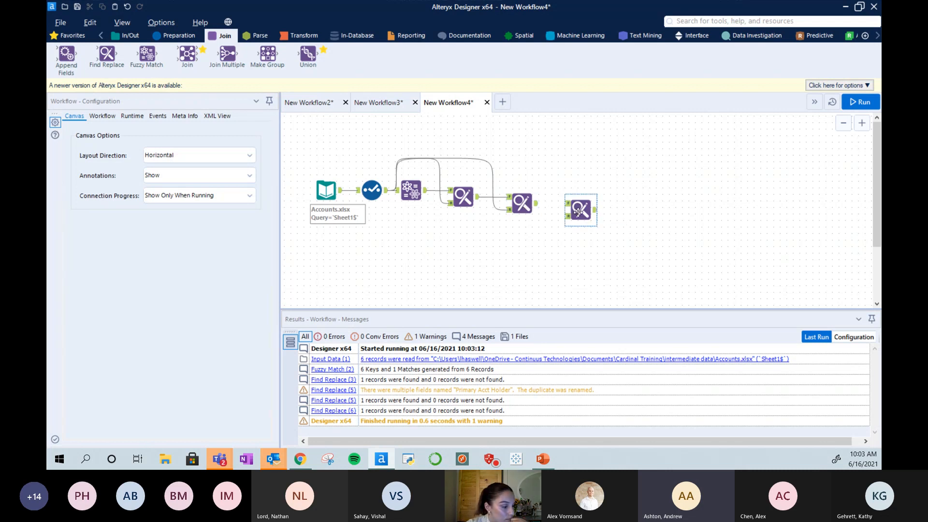
right_click(580, 213)
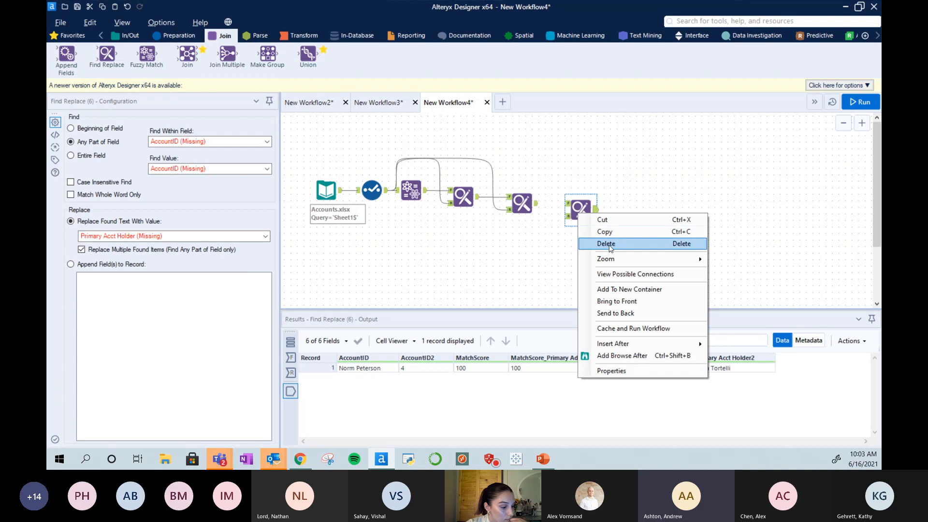
left_click(606, 244)
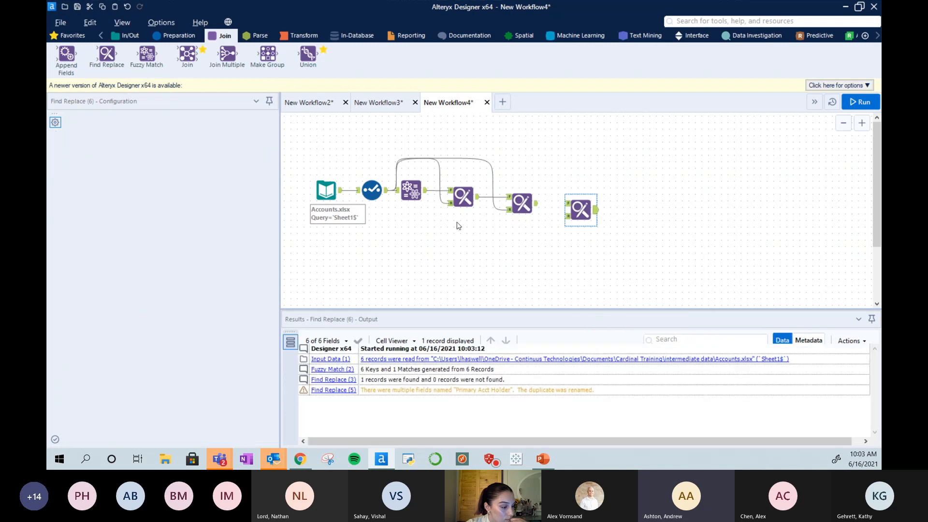
Compare the Fuzzy Match output with the output of the remaining last Find Replace tool.
left_click(424, 195)
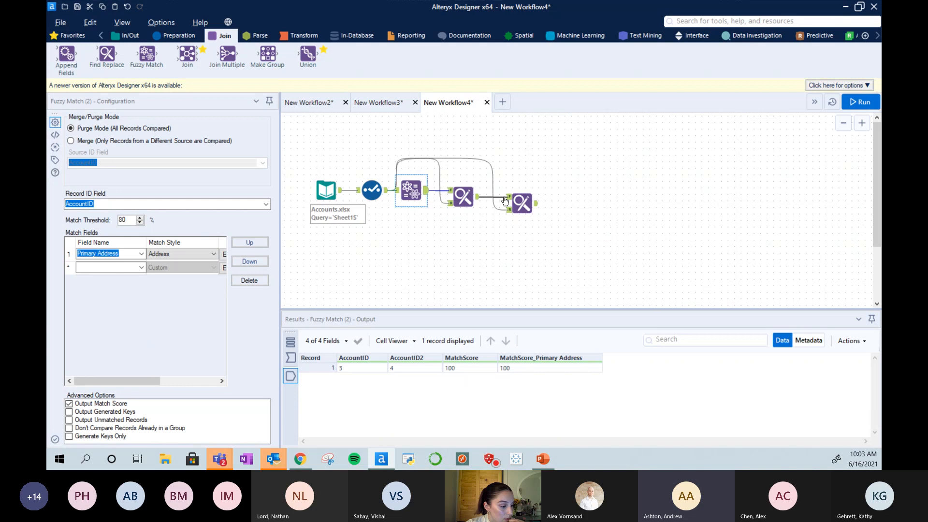
left_click(533, 205)
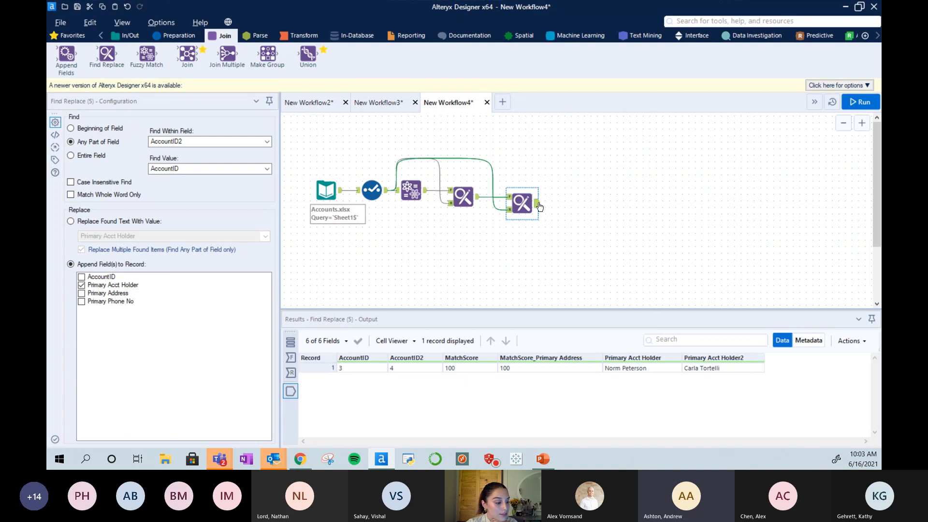
key("ctrl+r")
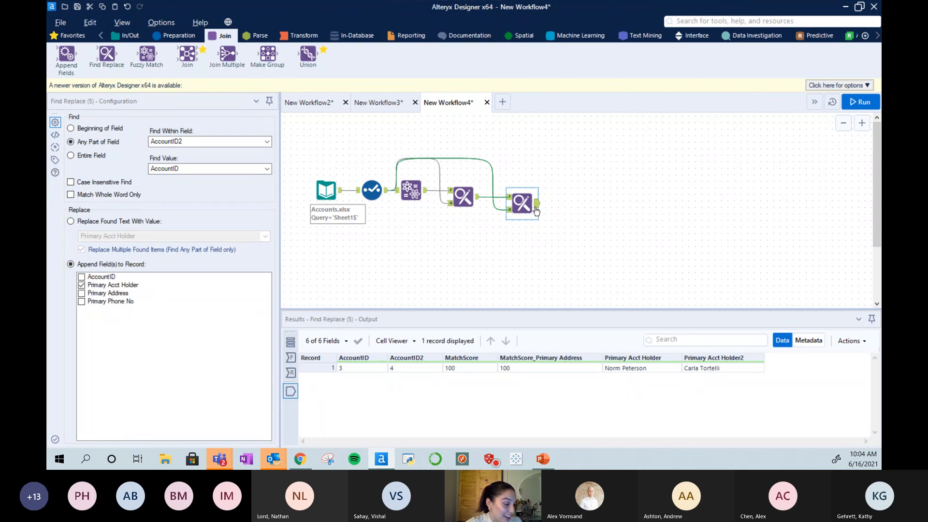
Look over the Primary Acct Holder values in the Input Data output.
scroll(536, 210, "down", 2)
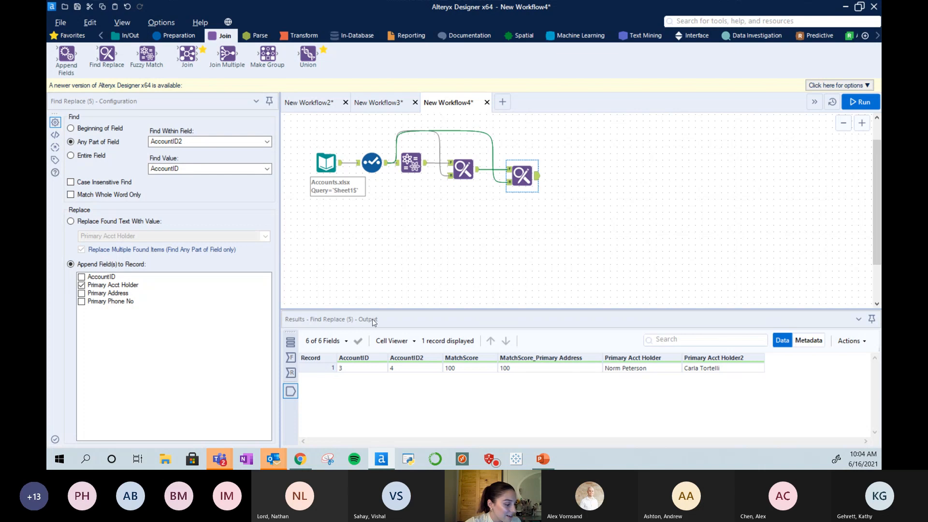
left_click(339, 162)
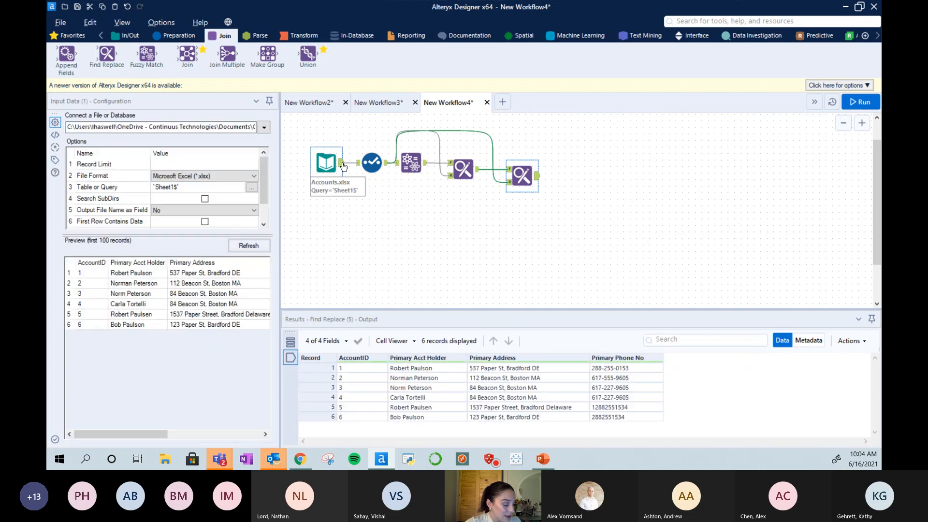
left_click_drag(416, 372, 396, 410)
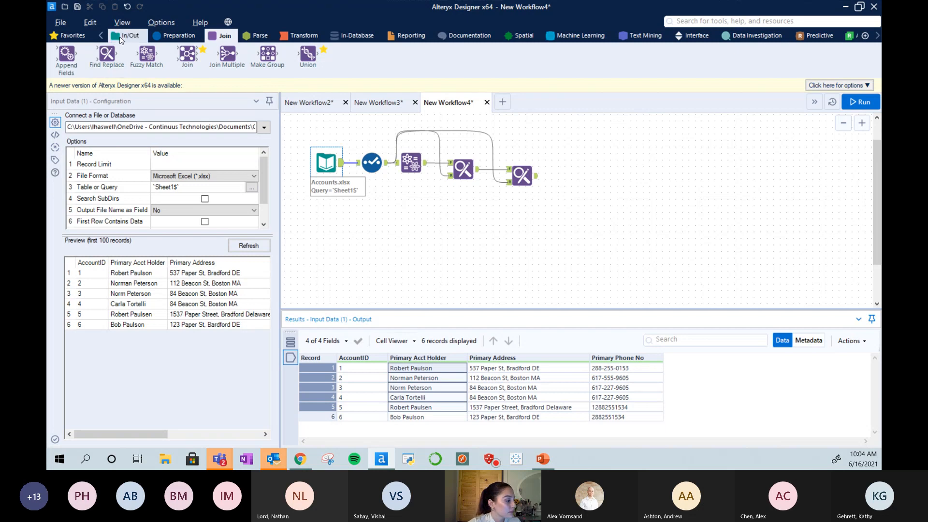
Add a Text Input tool below the Accounts.xlsx input and name its first column Primary Acct Holder.
left_click(120, 36)
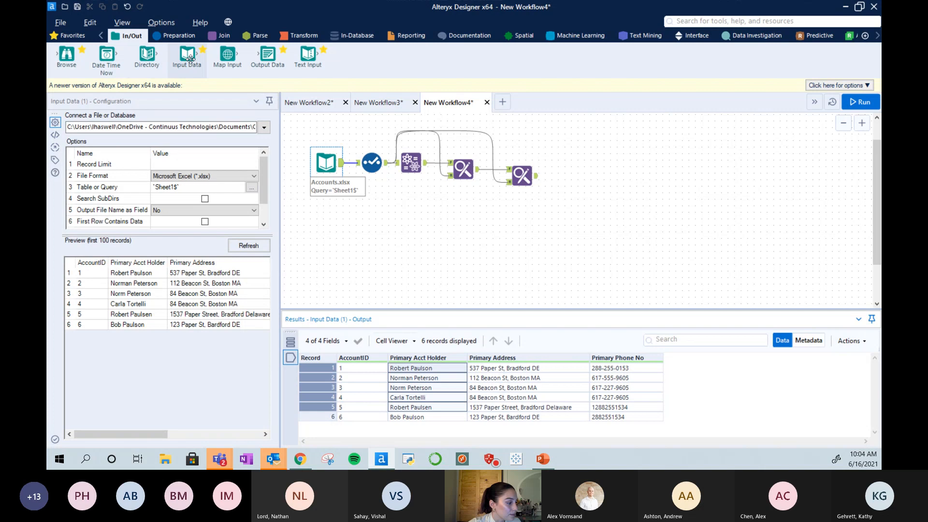
left_click_drag(307, 54, 324, 228)
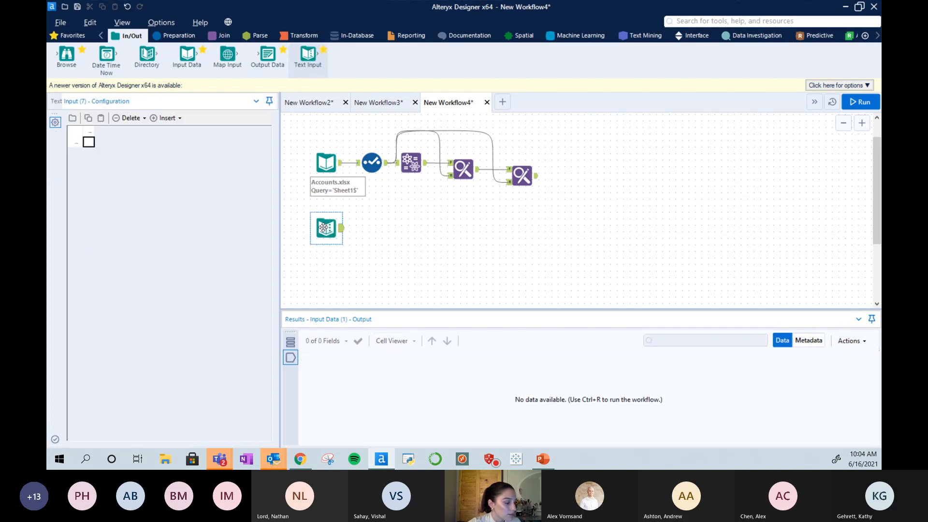
left_click(311, 160)
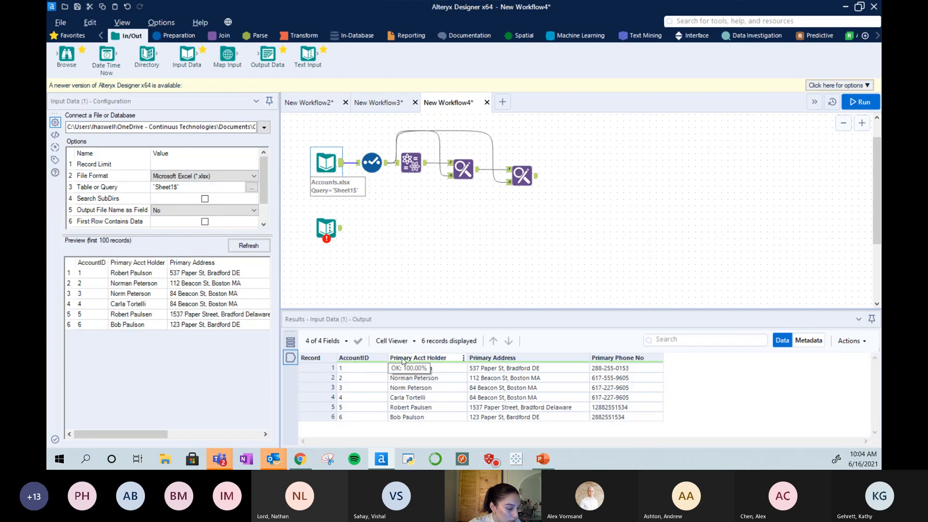
left_click(326, 227)
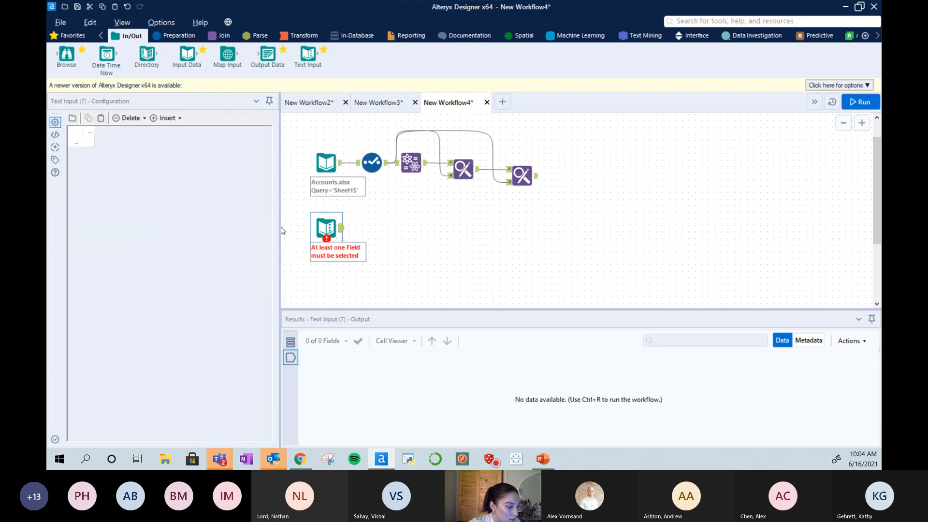
left_click(93, 133)
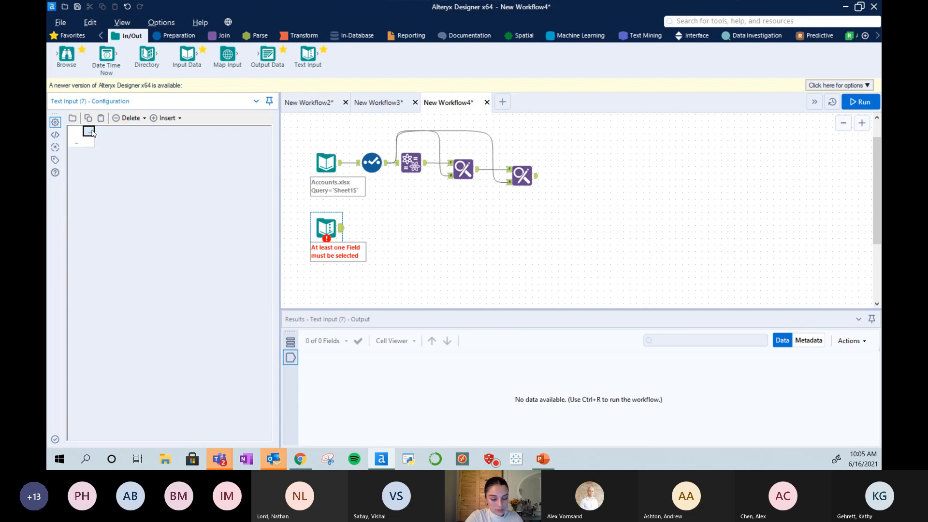
type("Primary ")
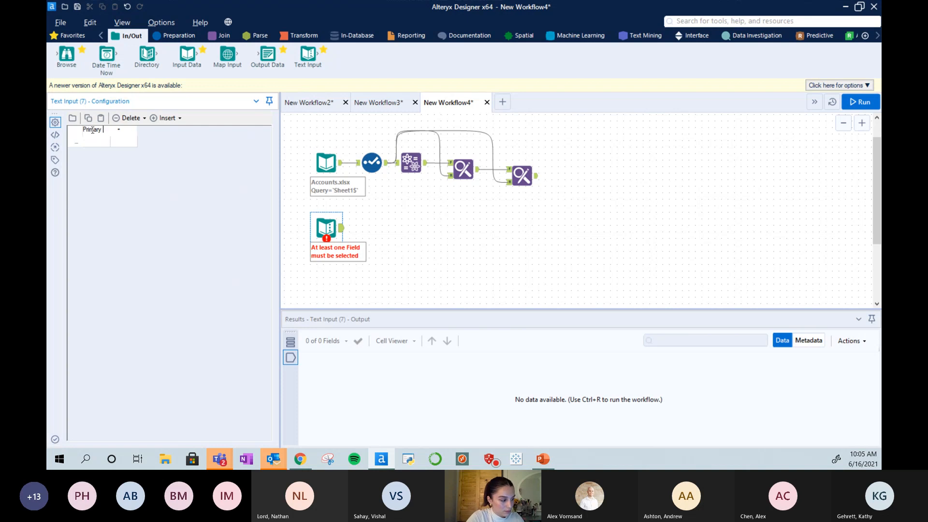
type("Acct Holder")
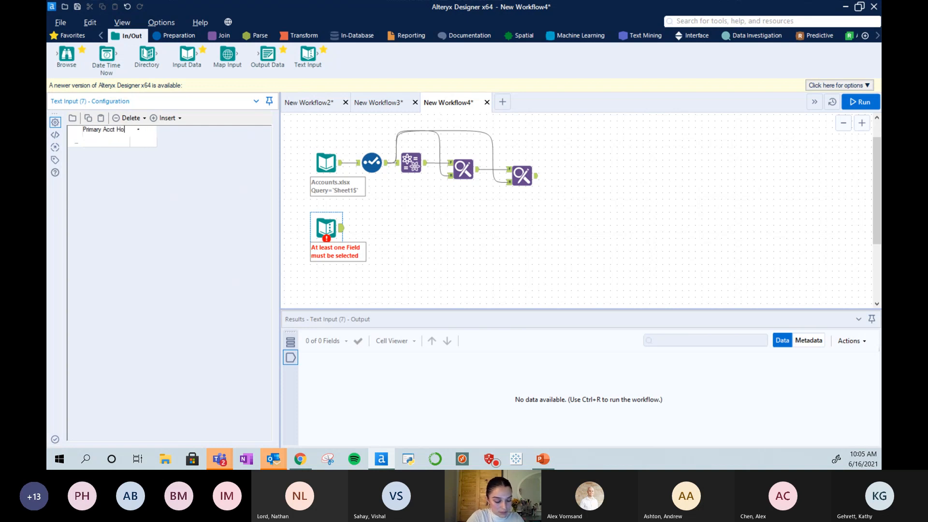
Copy the Primary Acct Holder name of record 1 from the Accounts.xlsx output into the first row of the Text Input.
left_click(94, 143)
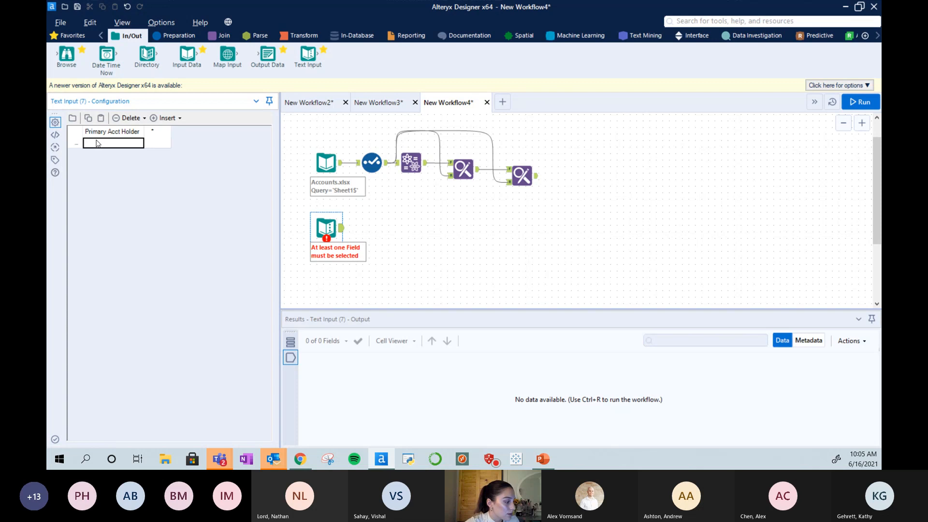
left_click(320, 164)
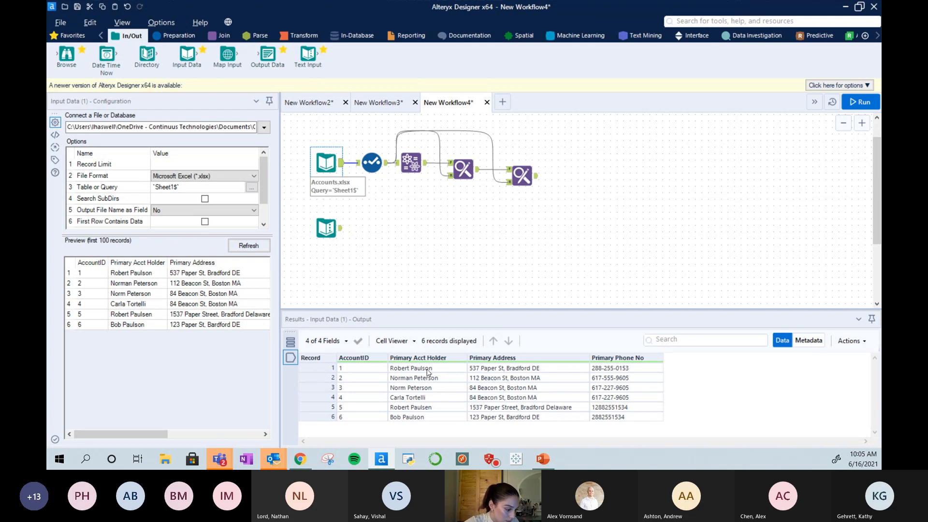
left_click(408, 371)
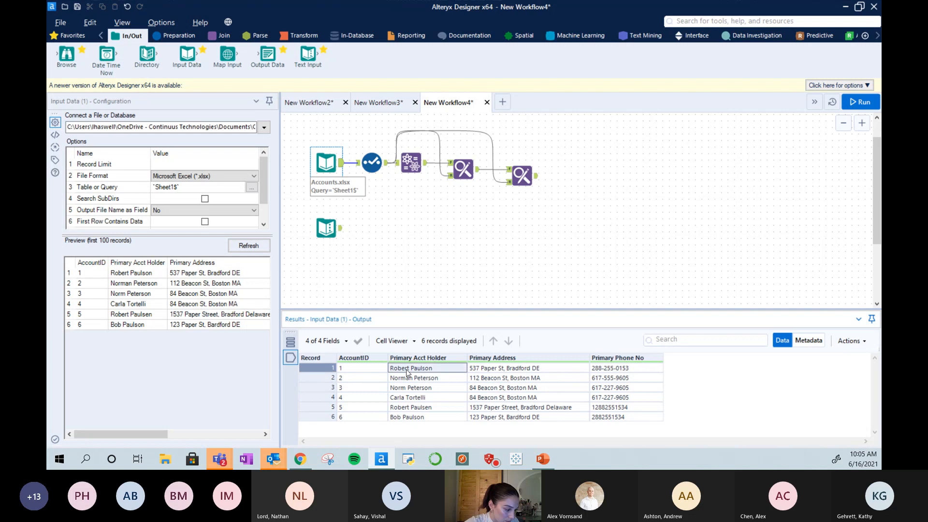
left_click_drag(367, 370, 294, 371)
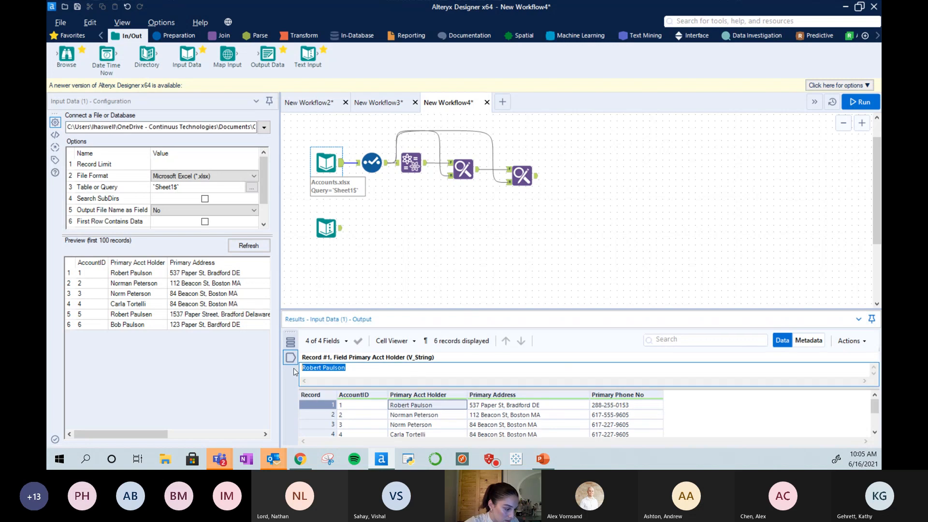
right_click(321, 368)
left_click(216, 286)
left_click(358, 369)
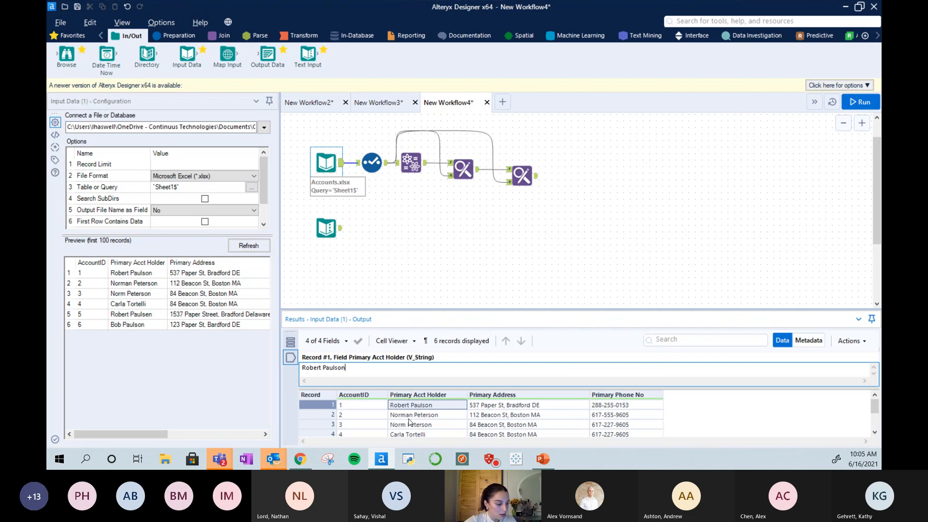
scroll(409, 423, "down", 1)
left_click(422, 415)
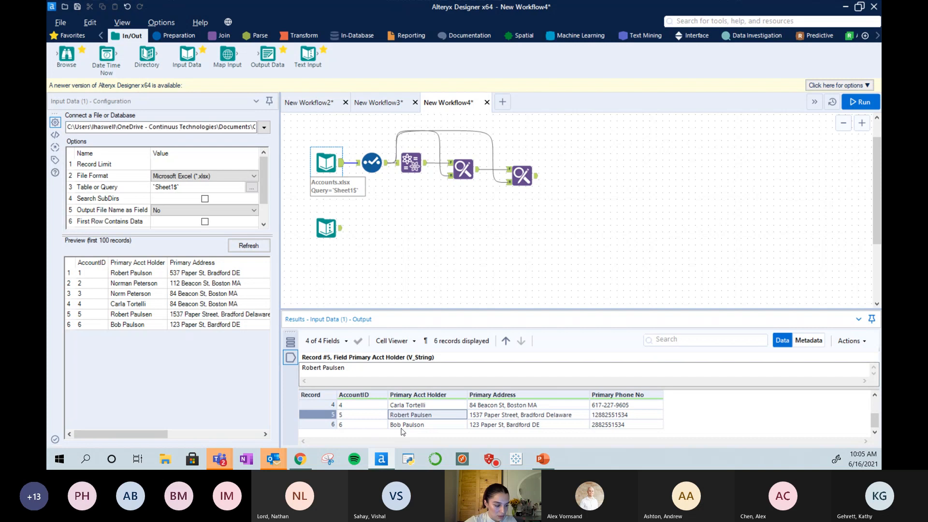
left_click(327, 229)
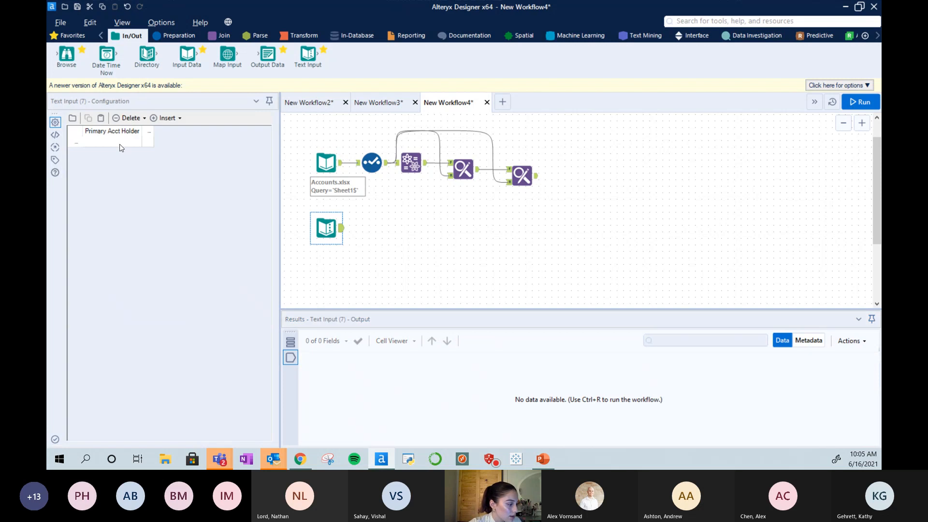
left_click(118, 142)
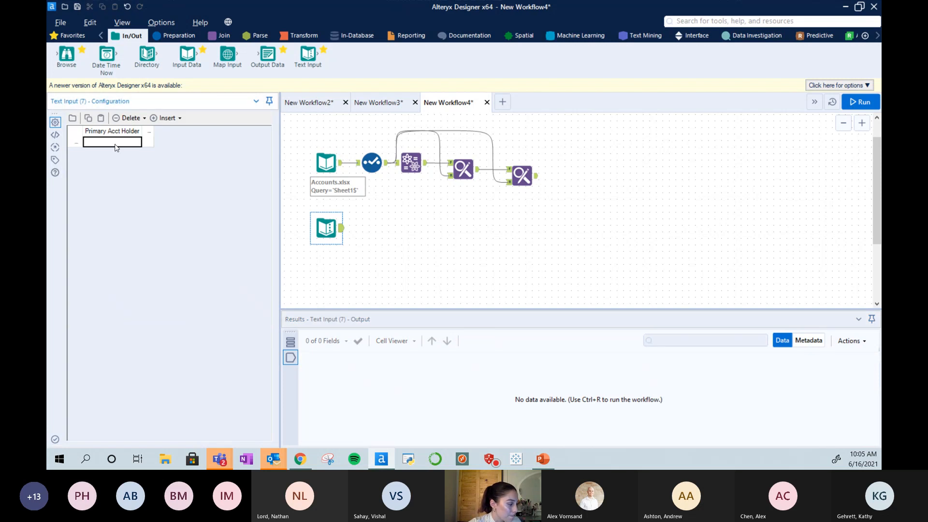
key("ctrl+v")
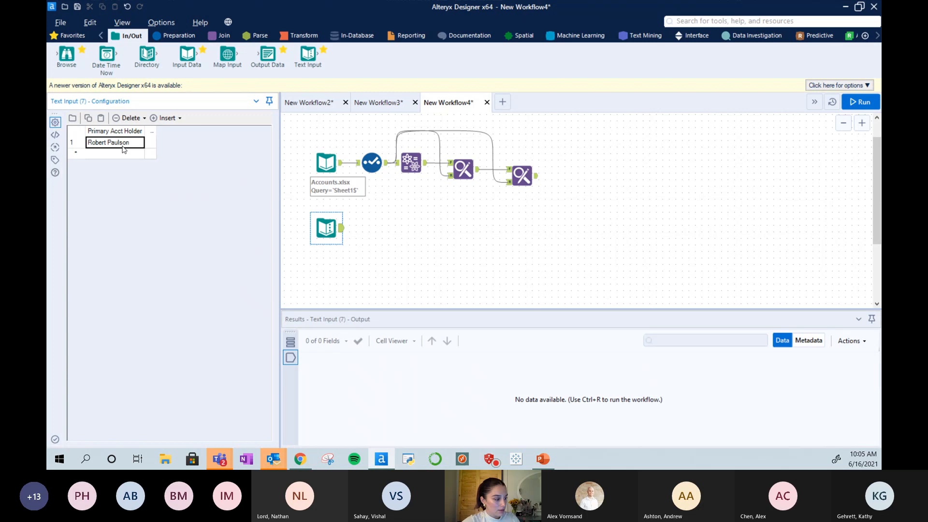
Add a second Text Input column named source and set its first-row value to master.
left_click(153, 133)
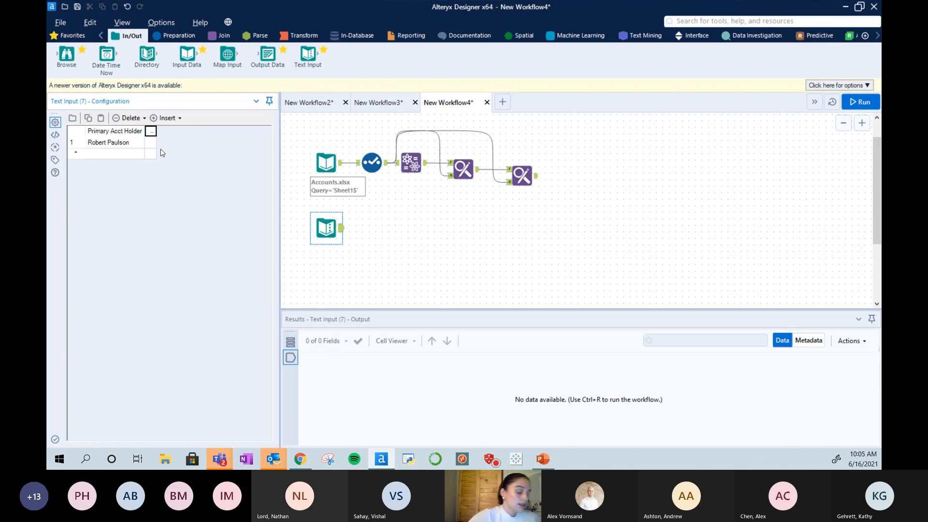
type("source")
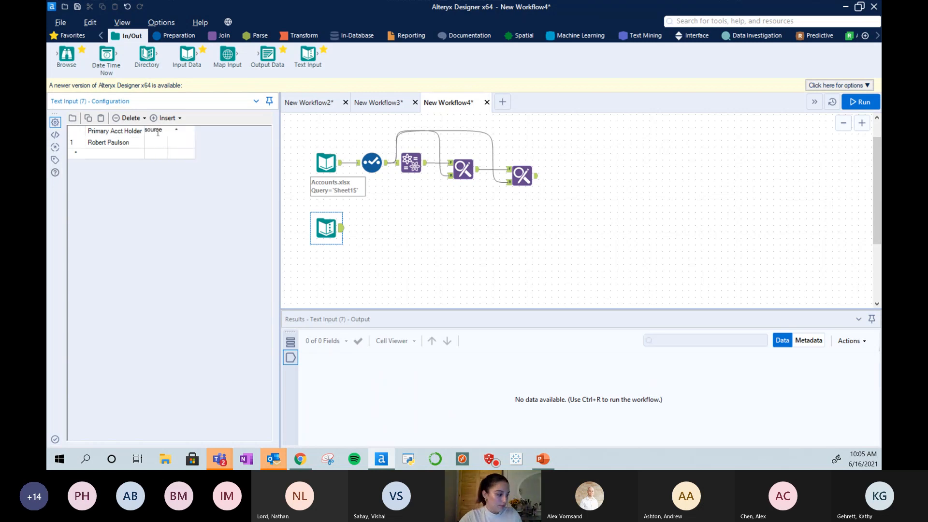
left_click(163, 144)
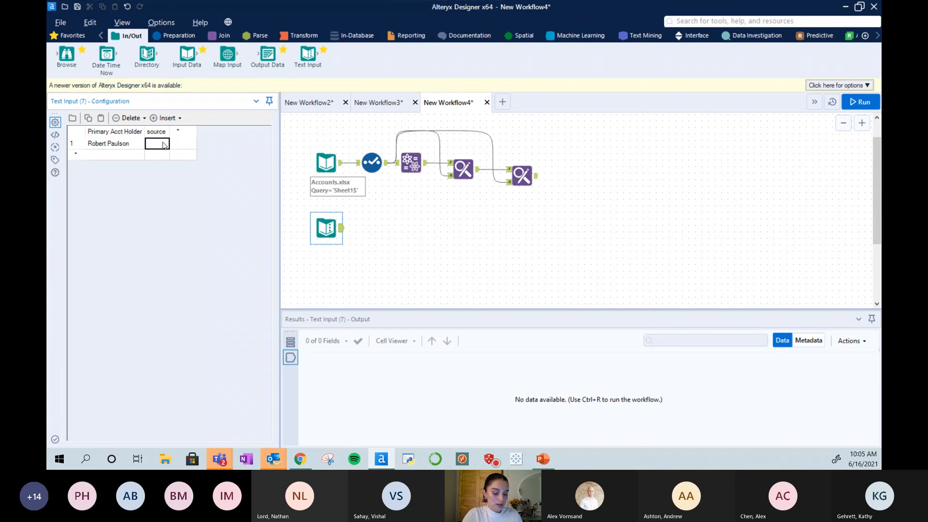
type("m")
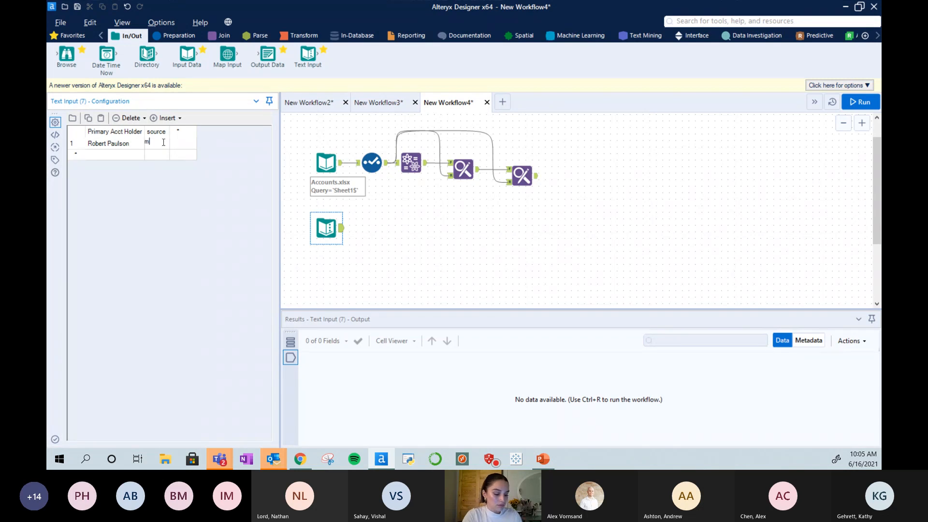
type("ASTER")
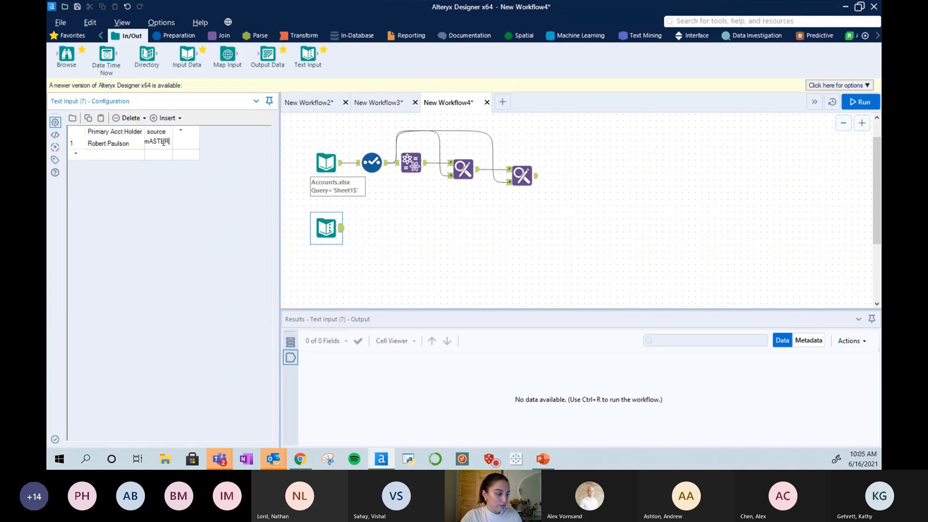
key("BackSpace")
key("BackSpace")
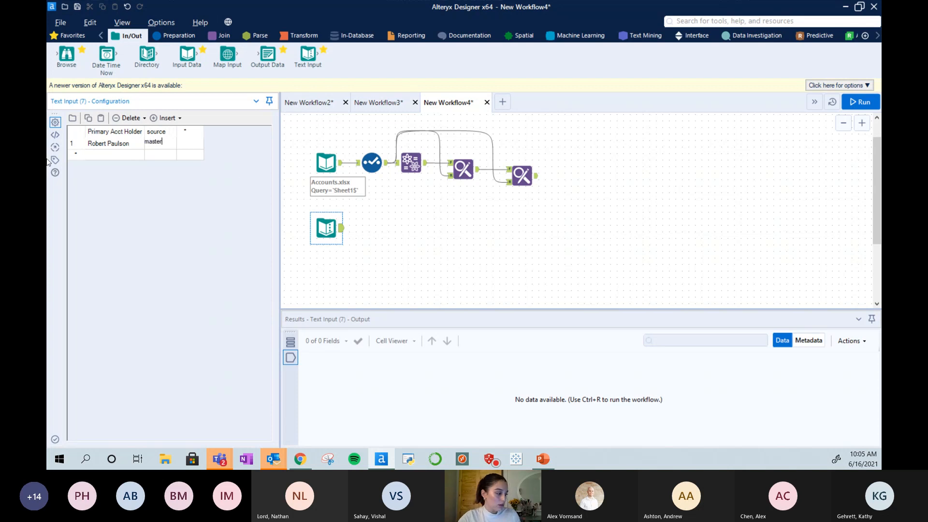
Enter the account holder's full name from Accounts.xlsx record 2 as the second Primary Acct Holder row of the Text Input.
left_click(127, 155)
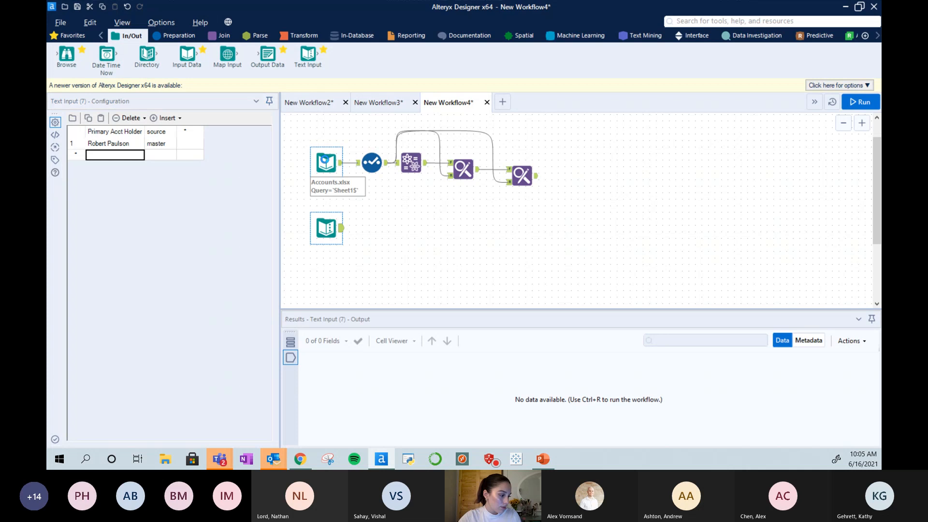
left_click(326, 162)
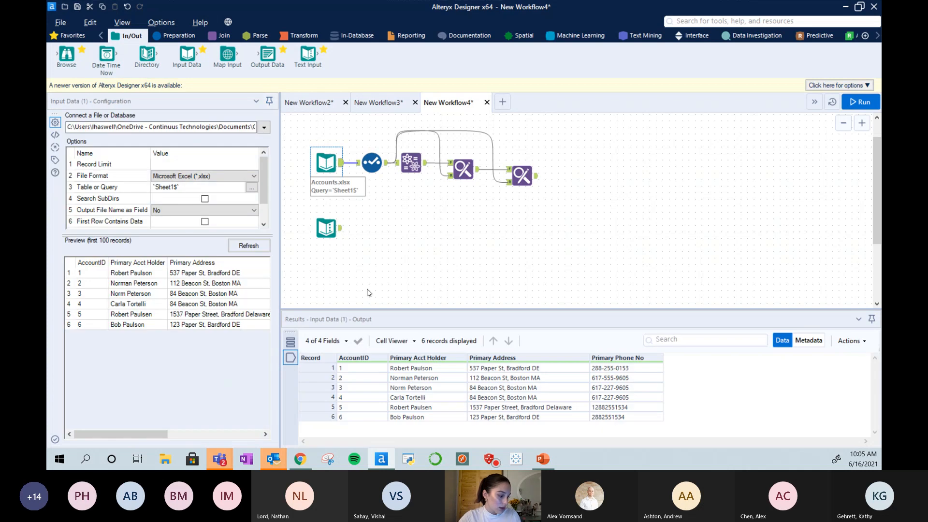
left_click(327, 226)
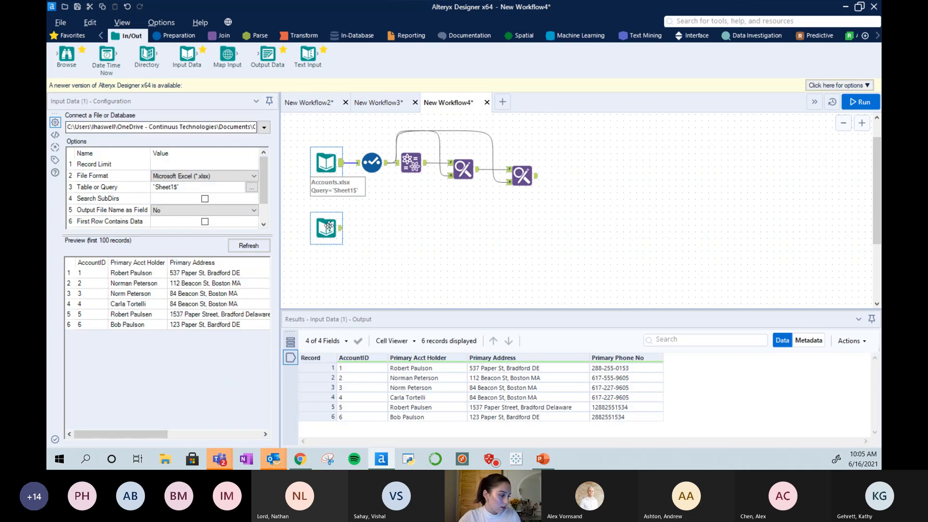
left_click(101, 155)
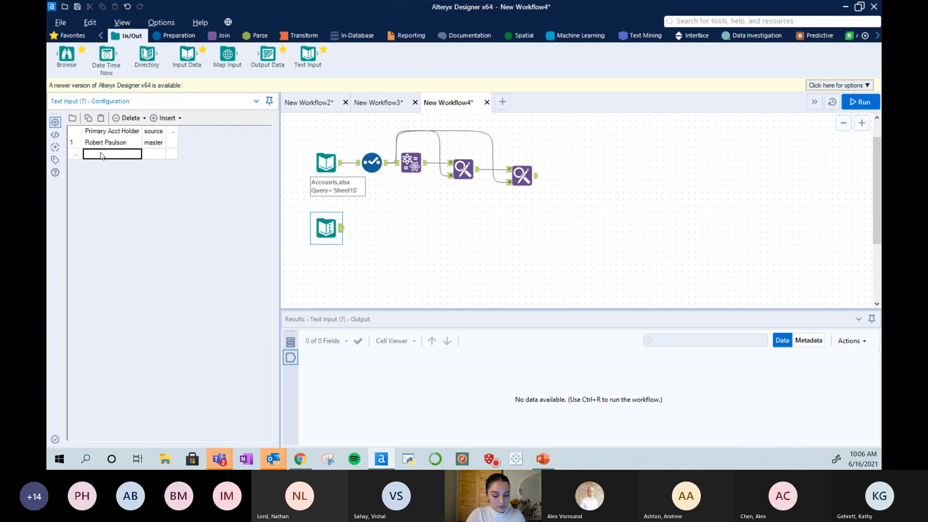
type("Norman Pe")
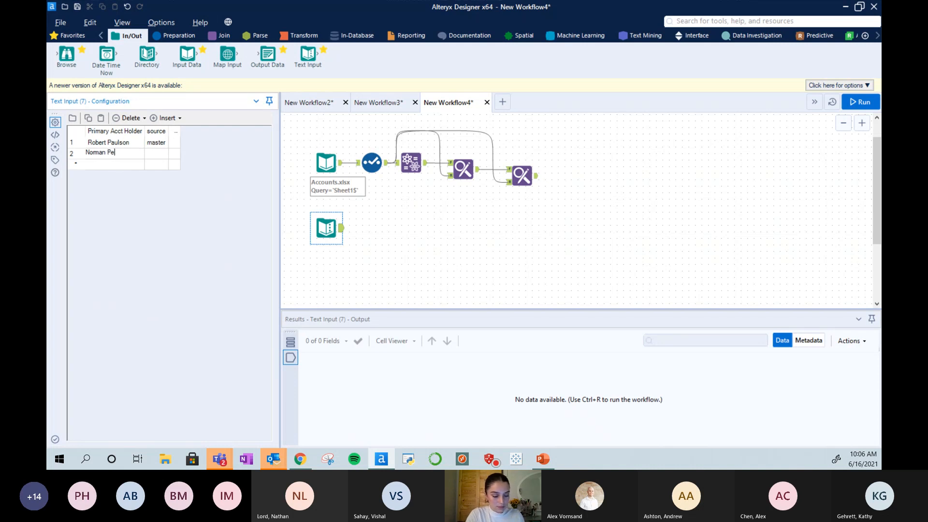
type("terson")
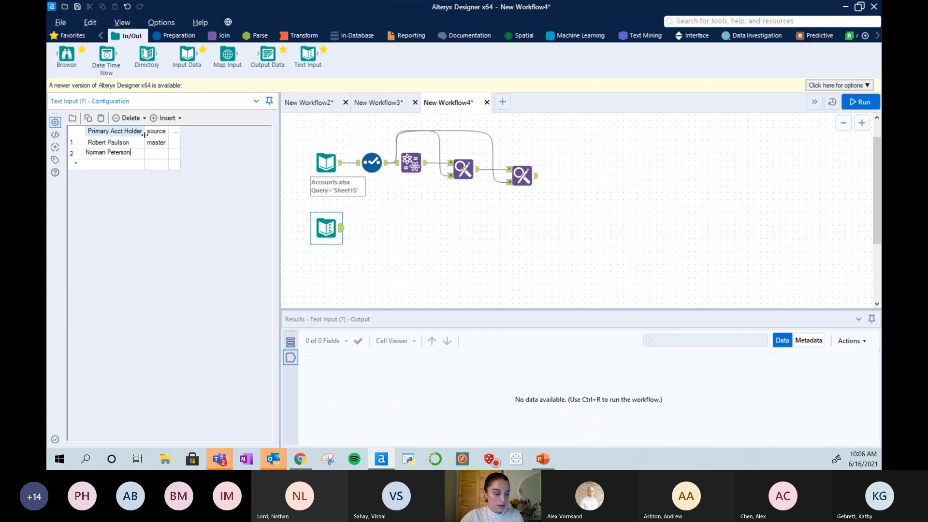
Enter the account holder's full name from Accounts.xlsx record 4 as the third Primary Acct Holder row of the Text Input.
left_click(315, 159)
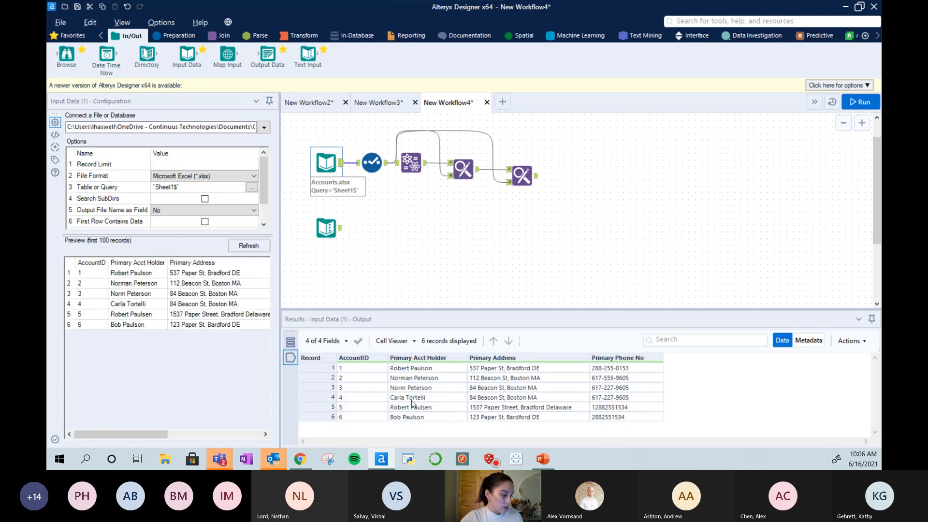
left_click(326, 228)
left_click(109, 166)
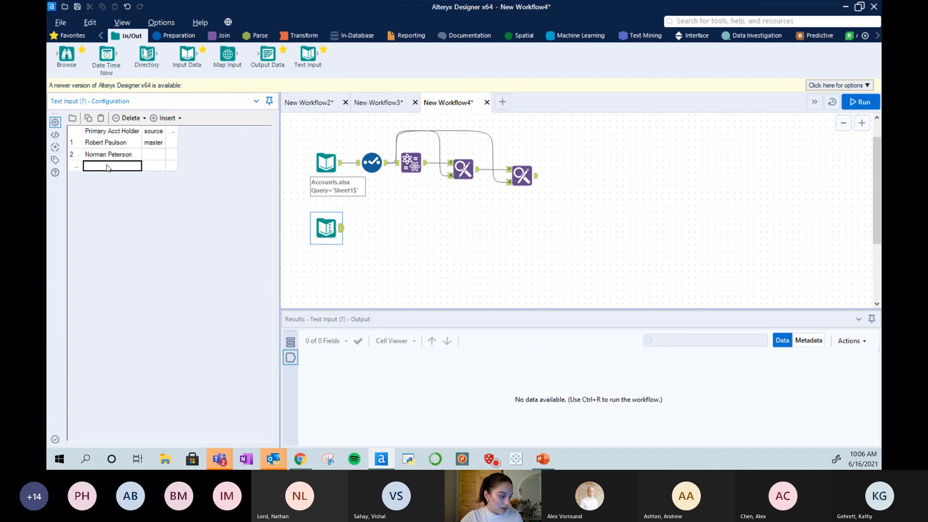
type("Carla Tortelli")
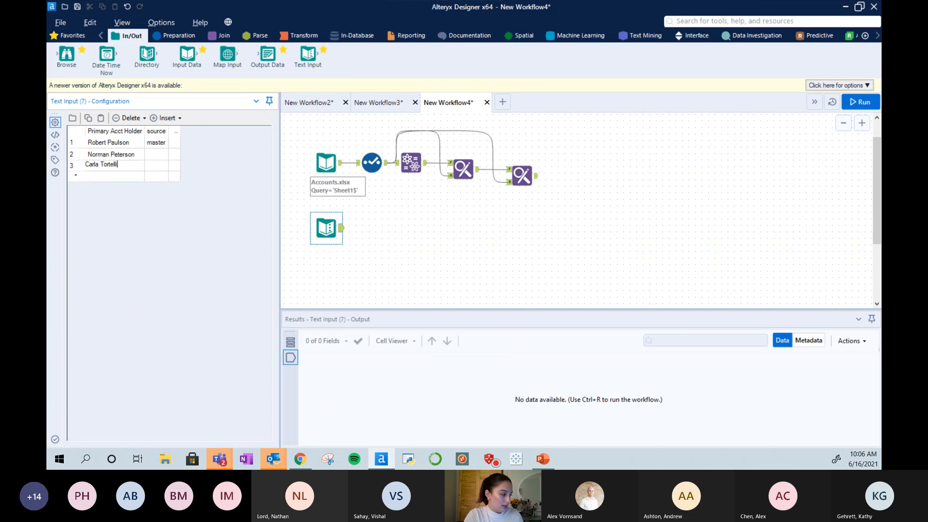
Set the source value to master for the second and third rows of the Text Input.
left_click(155, 154)
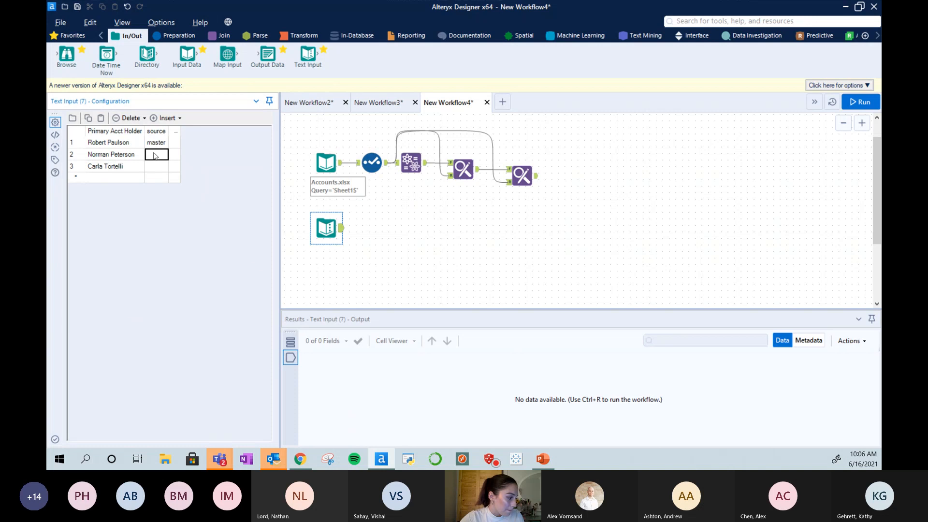
type("master")
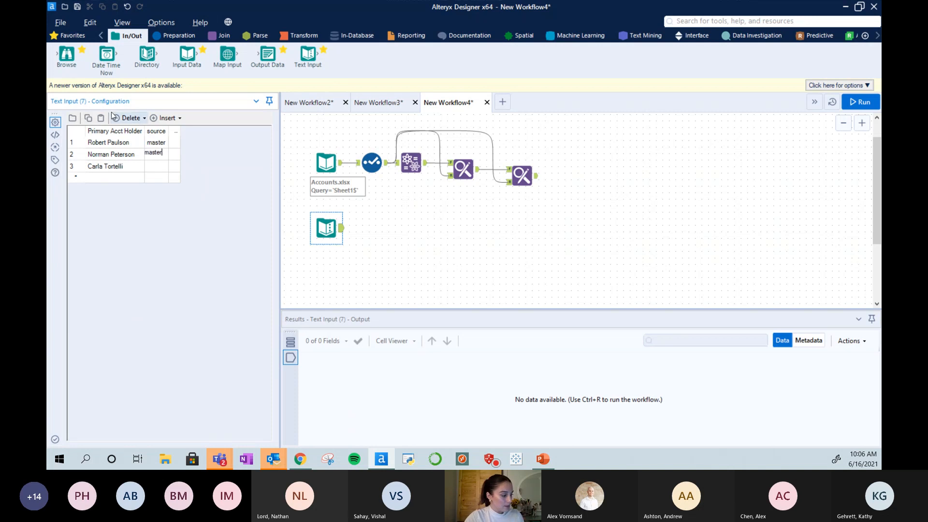
left_click(161, 170)
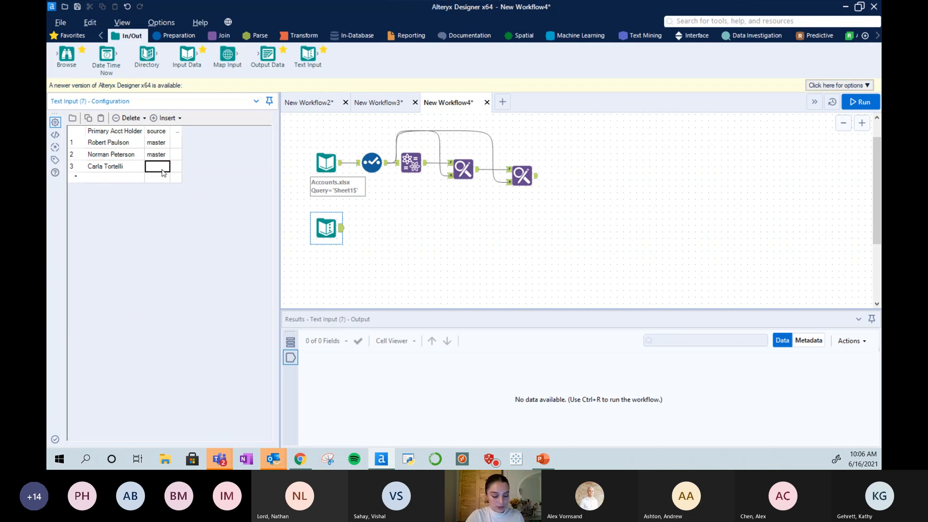
type("master")
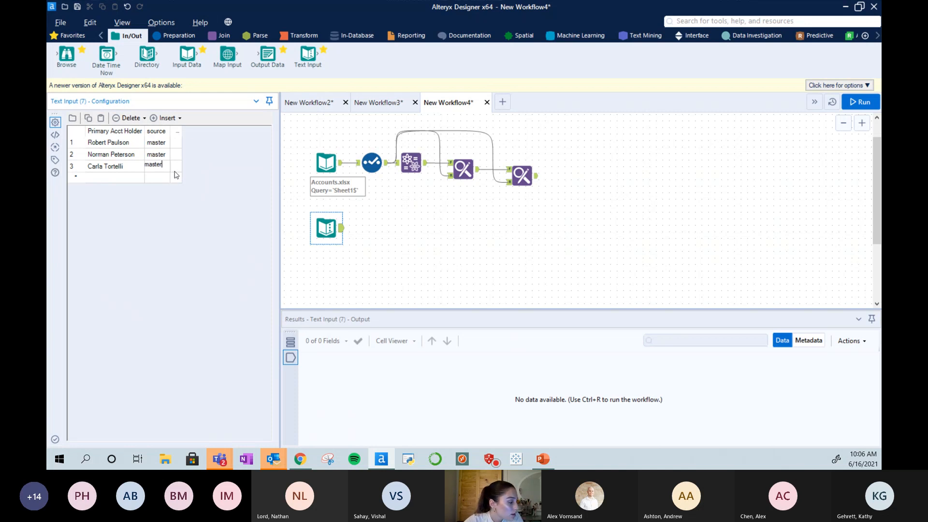
left_click(177, 170)
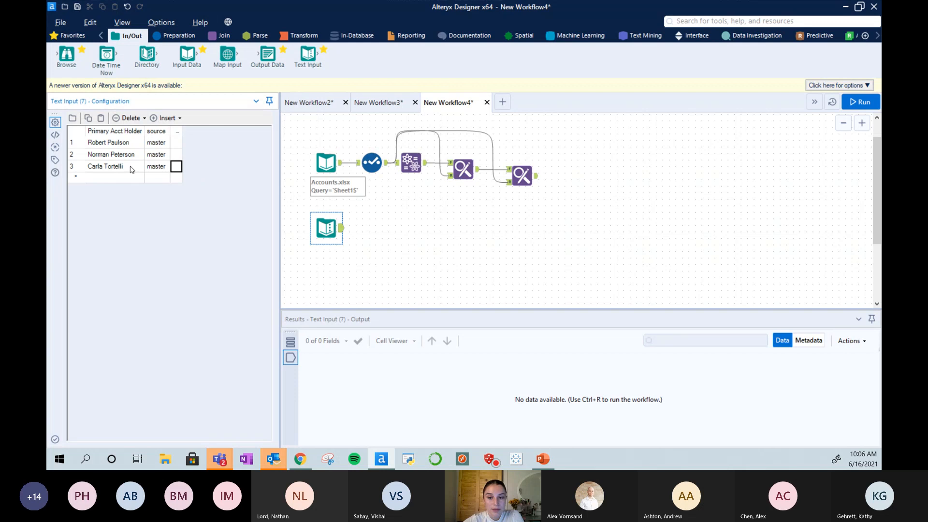
left_click(123, 176)
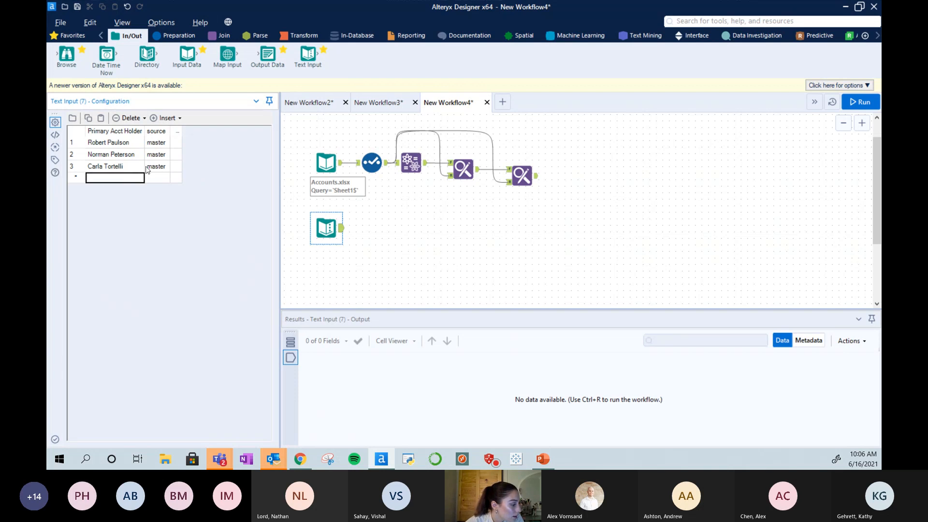
left_click(177, 132)
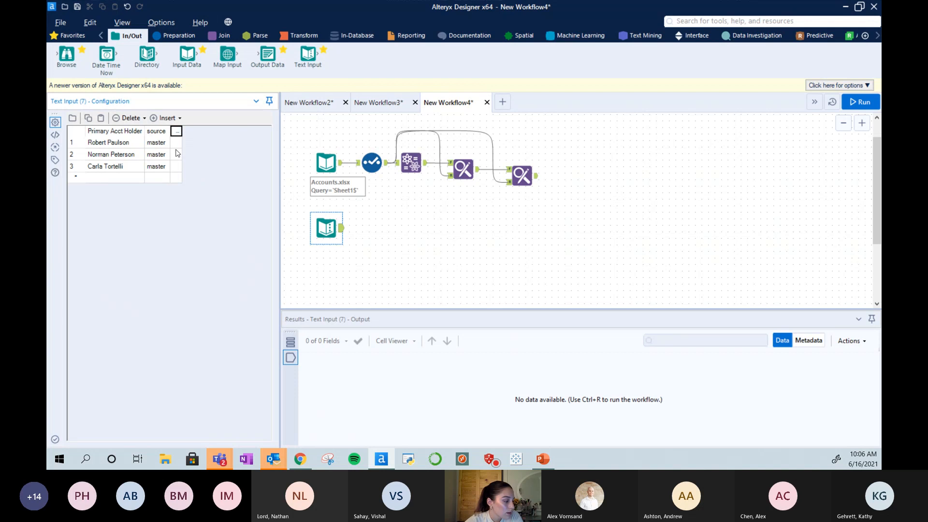
Run the workflow and check the outputs of the Text Input and the Accounts.xlsx input.
left_click(854, 102)
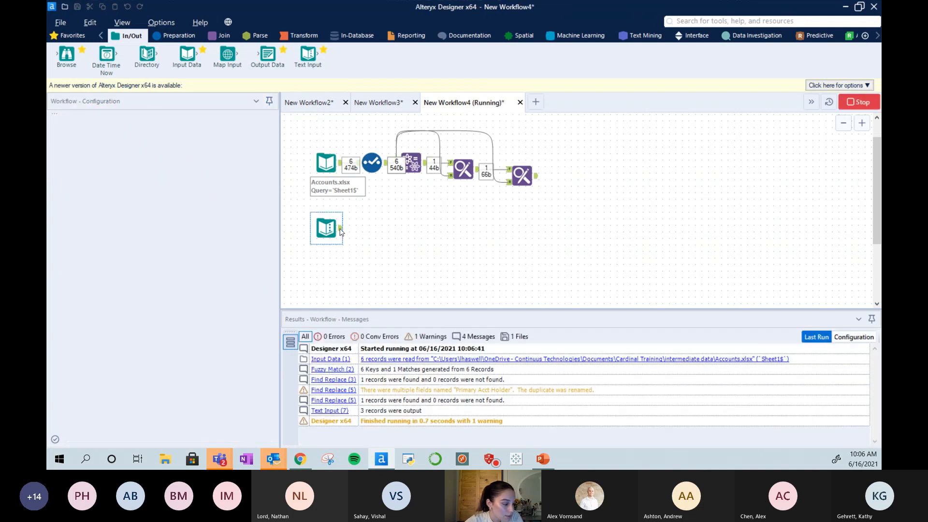
left_click(339, 230)
left_click(323, 164)
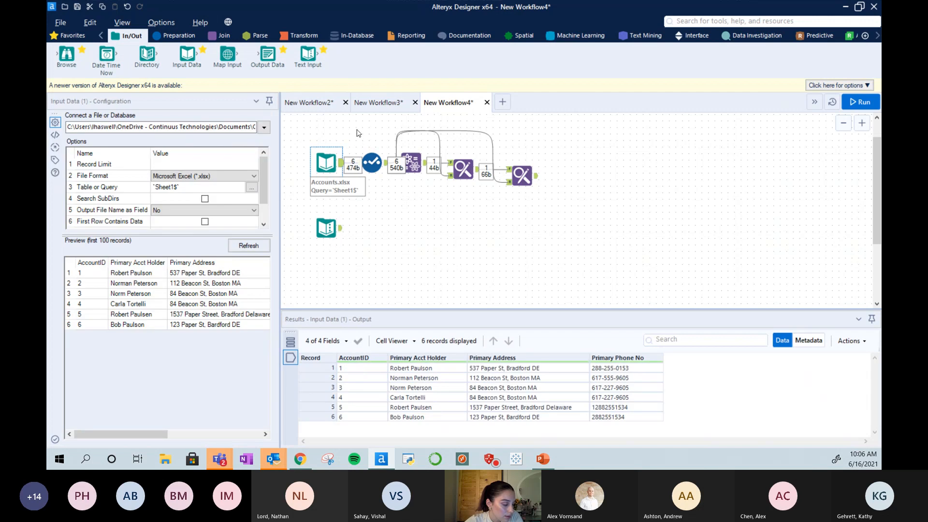
left_click_drag(357, 129, 589, 205)
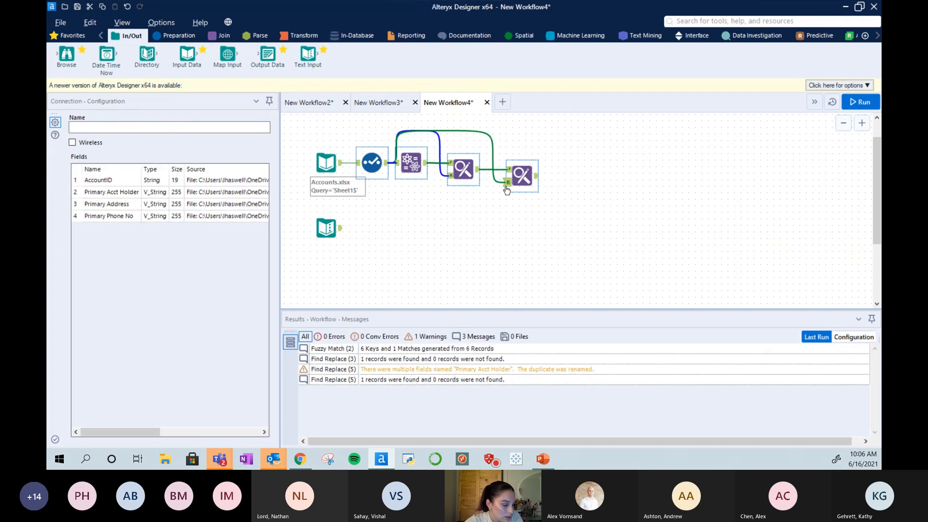
scroll(341, 211, "up", 1)
left_click(403, 239)
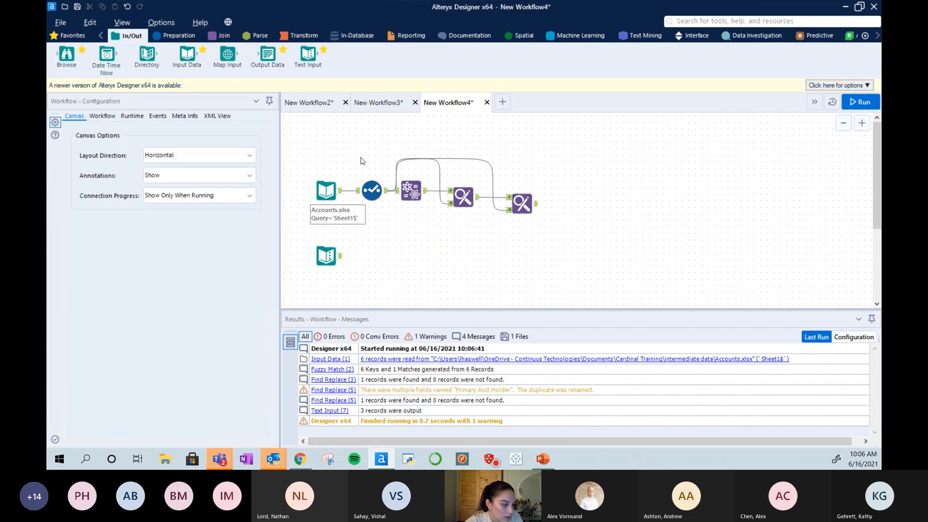
Move the Select, Fuzzy Match and two Find Replace tools together above the Accounts.xlsx input.
left_click_drag(357, 153, 560, 238)
left_click_drag(525, 203, 531, 150)
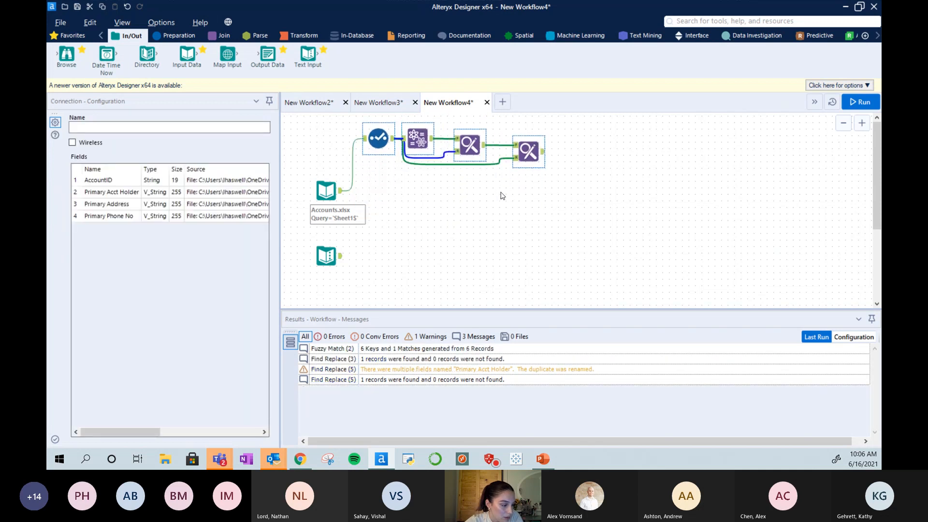
left_click(309, 199)
Connect a Formula tool directly to the Accounts.xlsx input as a second branch.
left_click(329, 211)
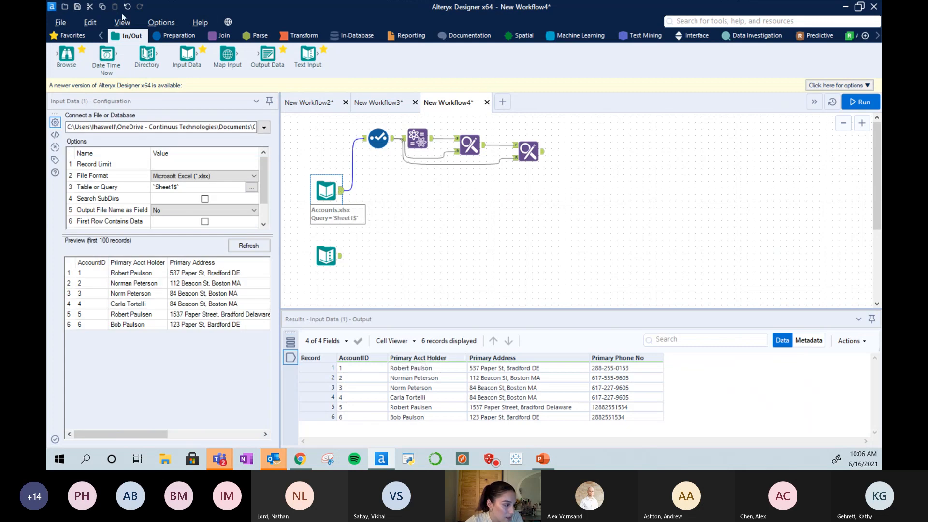
left_click(172, 32)
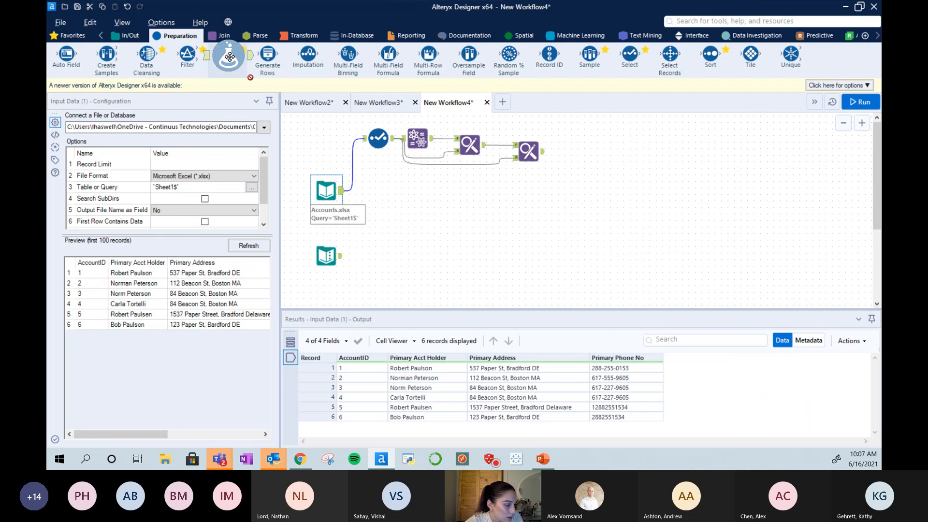
left_click_drag(227, 54, 378, 190)
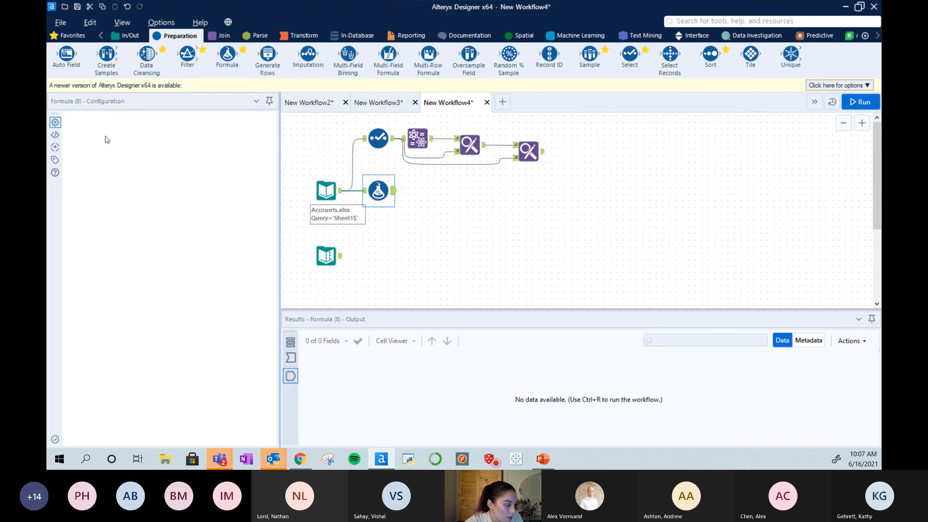
Add a new column named source with the expression 'Guess' in the Formula tool and run the workflow.
left_click(124, 129)
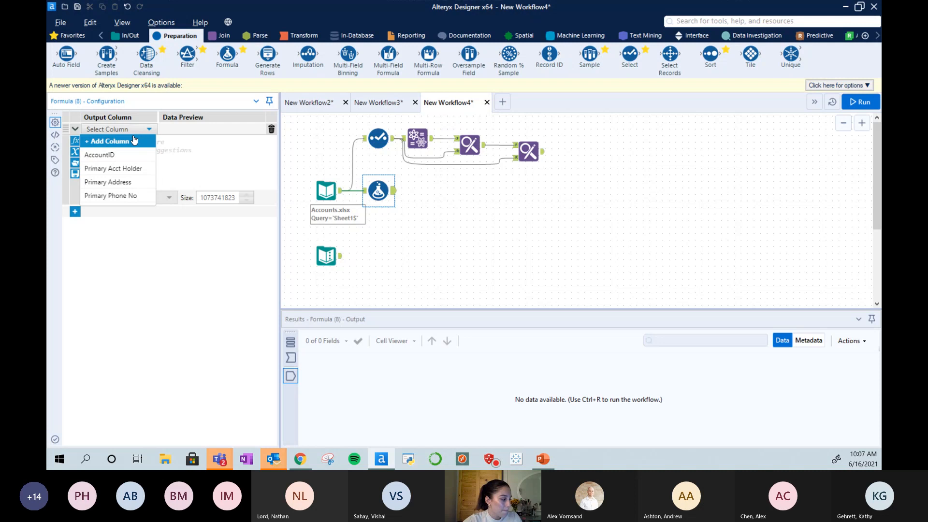
left_click(134, 140)
type("source")
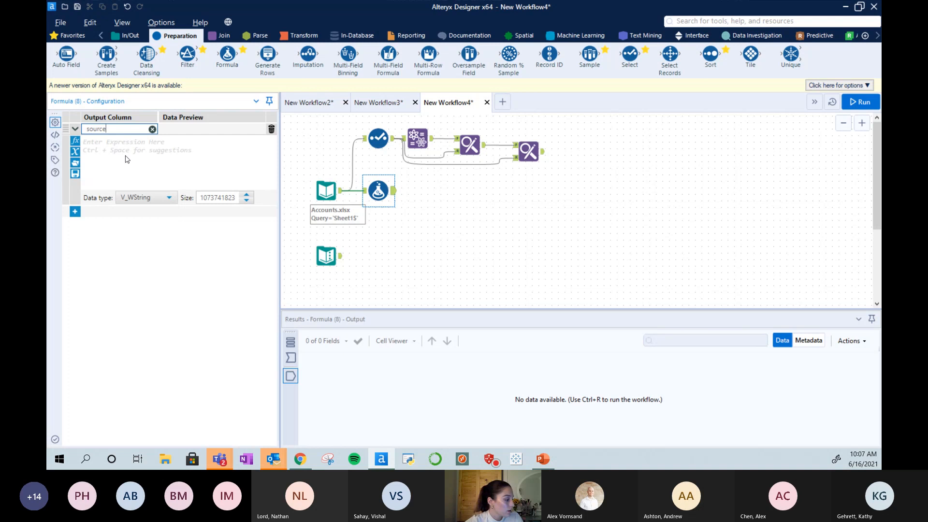
left_click(130, 145)
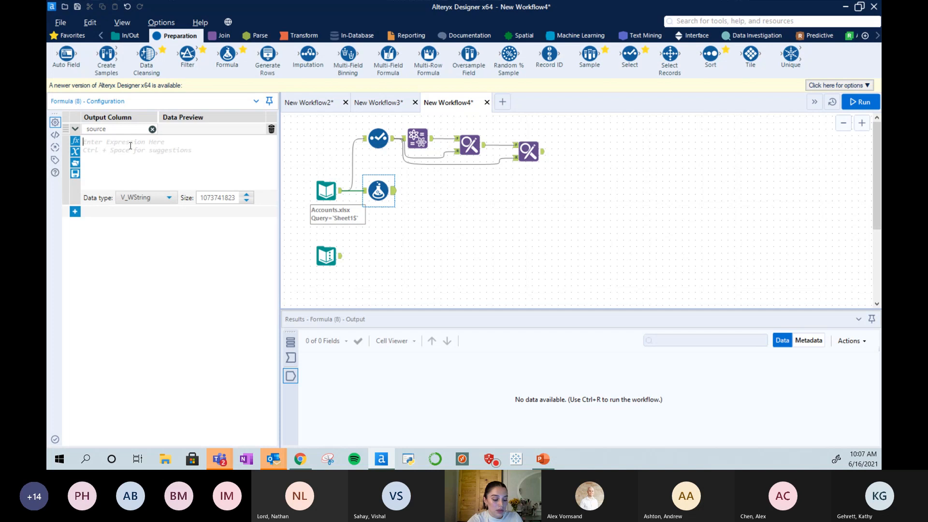
type("Guess")
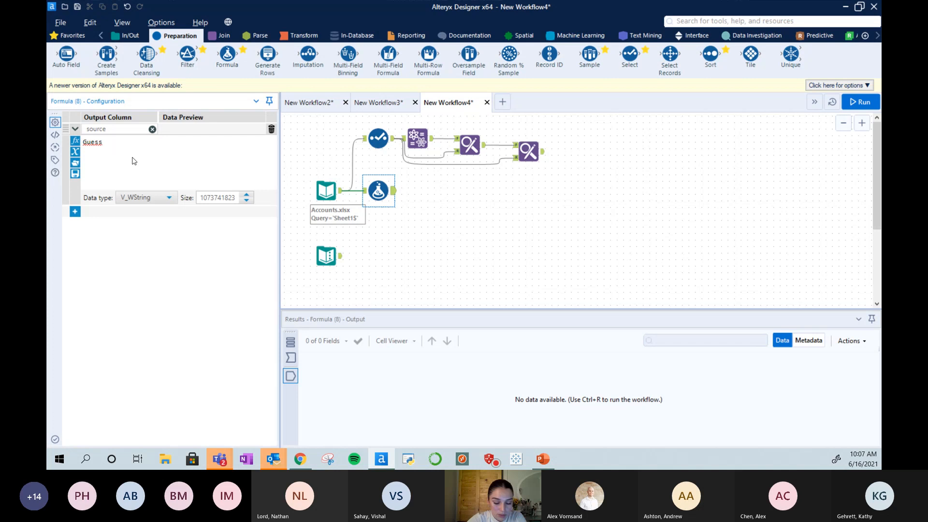
key("Home")
type("'")
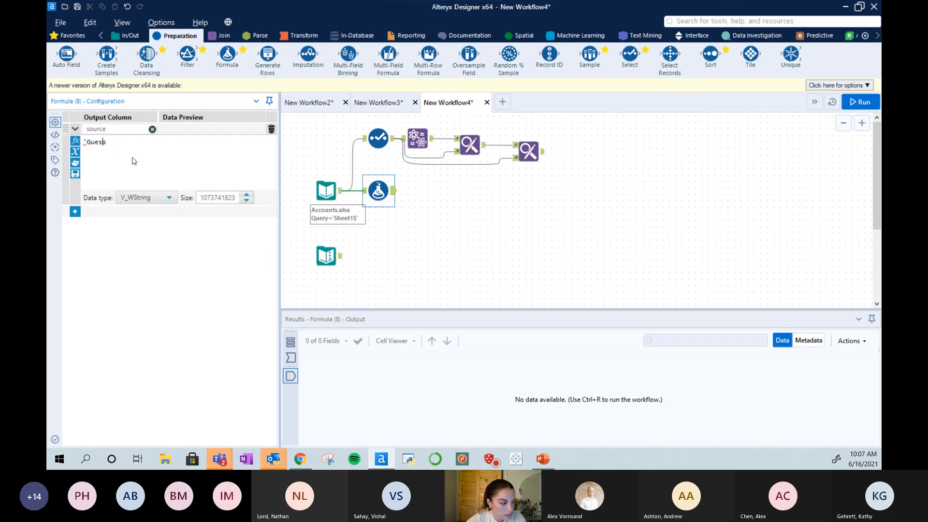
key("End")
type("'")
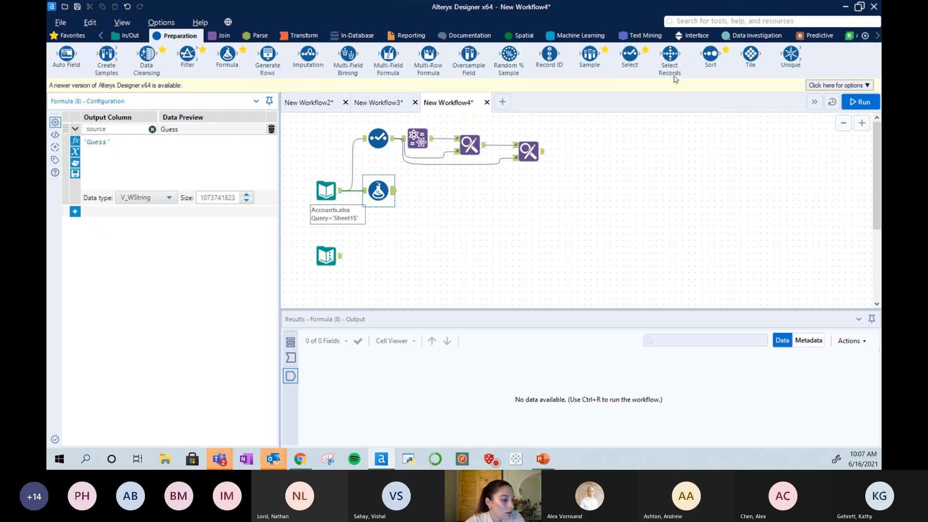
left_click(848, 106)
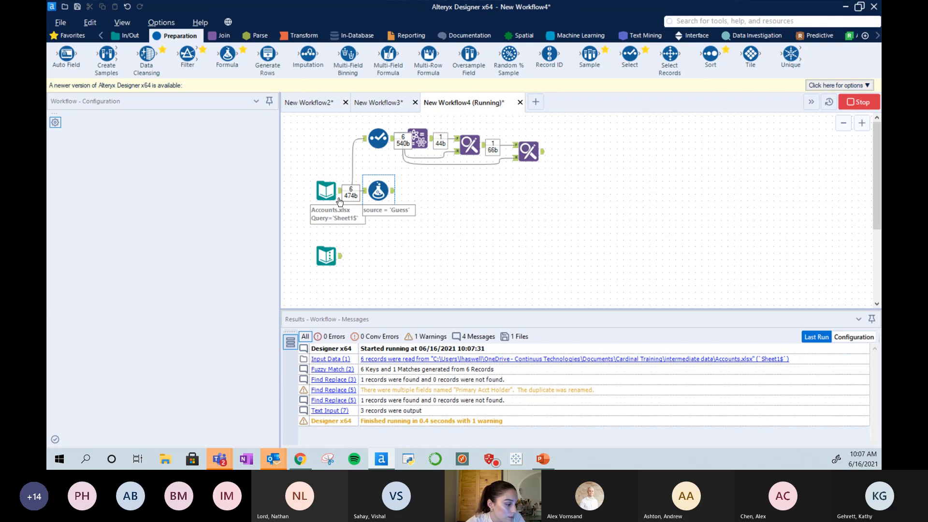
left_click(323, 192)
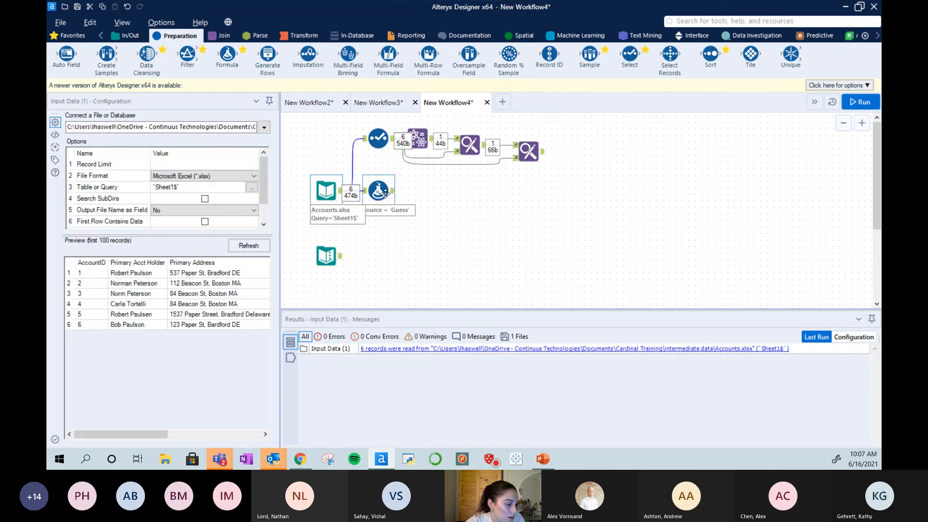
Connect a Select tool after the Formula tool and deselect all of its fields.
left_click_drag(630, 54, 431, 194)
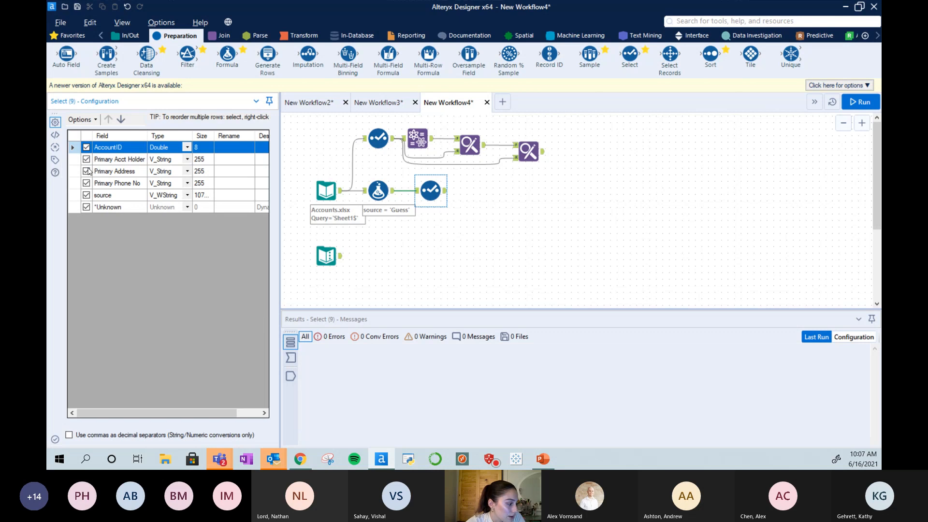
left_click(82, 119)
mouse_move(104, 148)
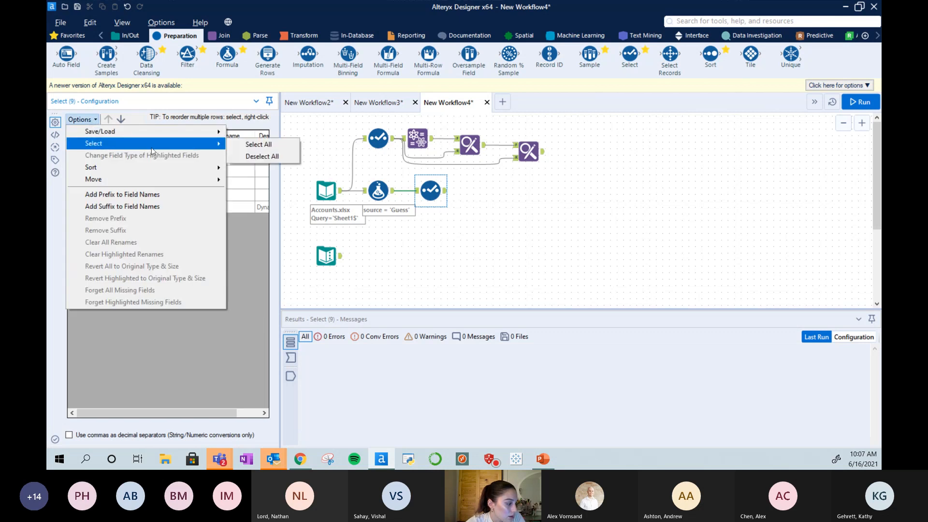
left_click(250, 156)
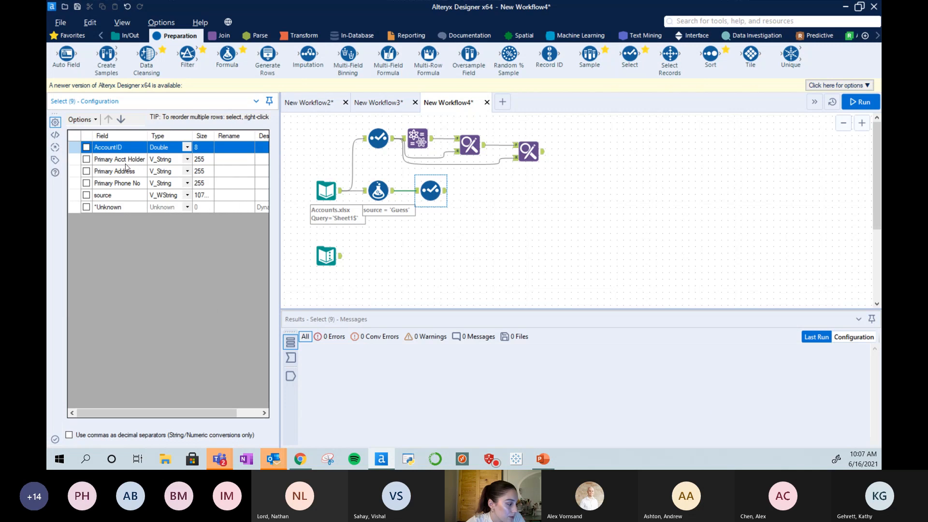
Review the Select tool's incoming data and keep only the Primary Acct Holder and source fields.
left_click(290, 358)
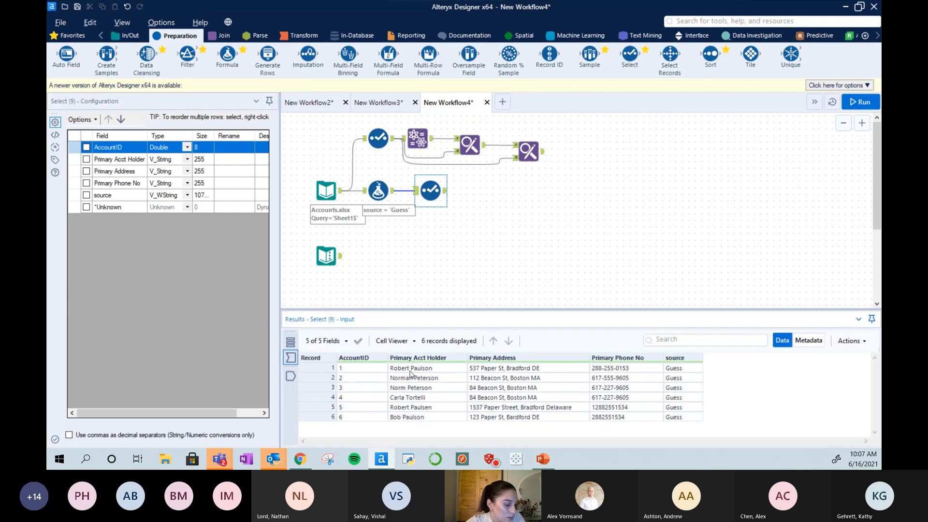
left_click_drag(406, 370, 407, 409)
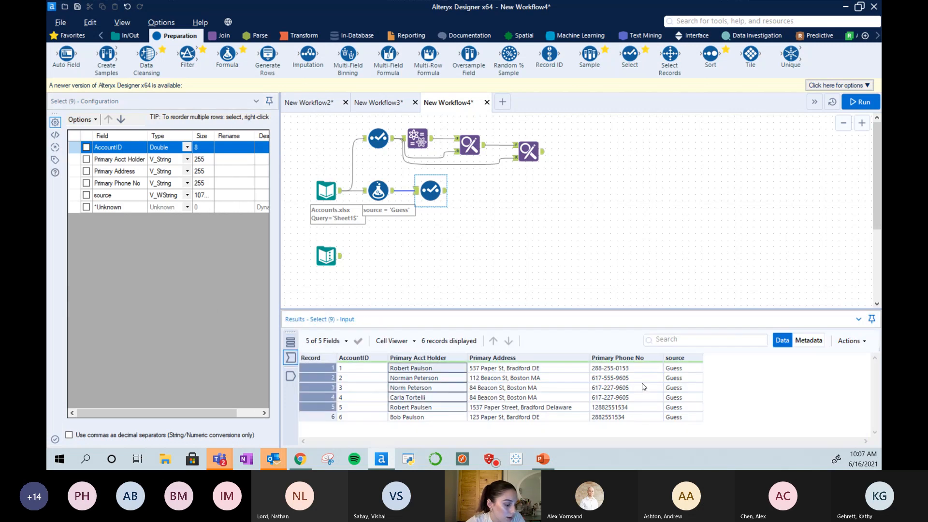
left_click_drag(672, 369, 671, 404)
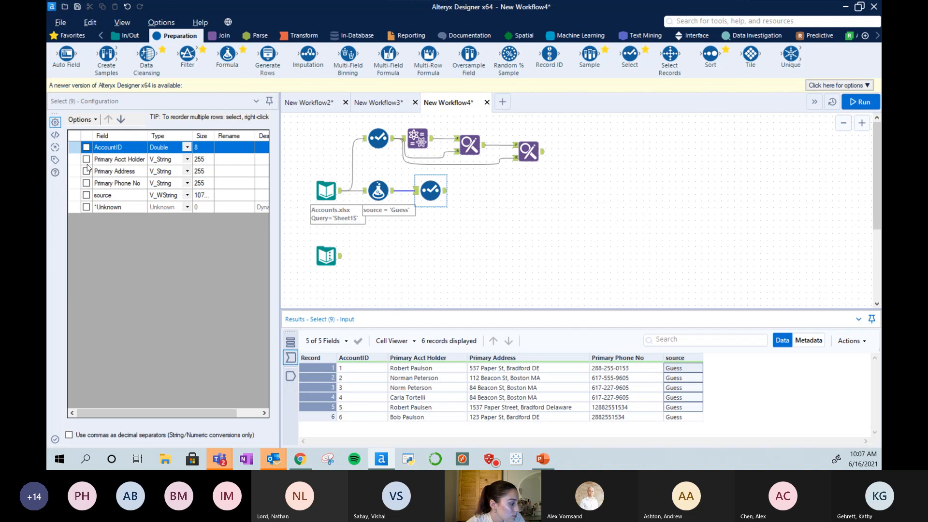
left_click(86, 159)
left_click(86, 195)
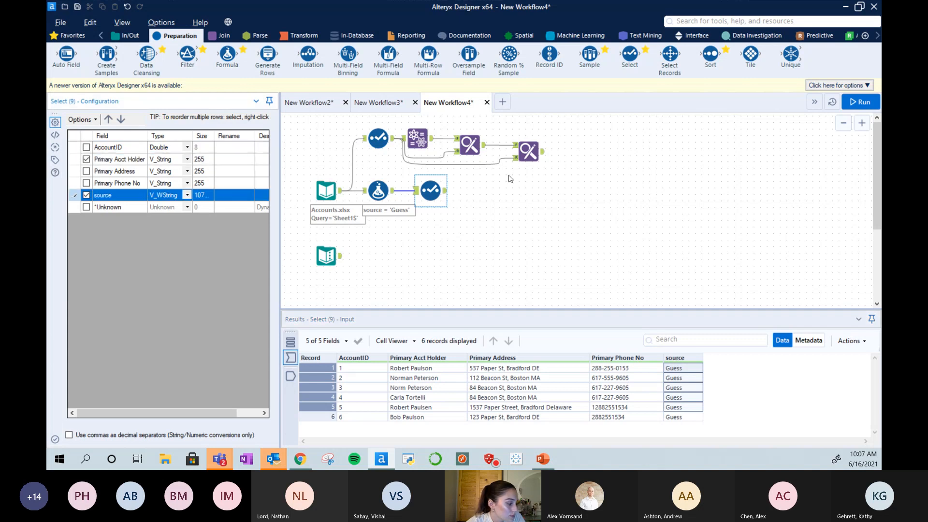
Run the workflow and compare the outputs of the Text Input and the new Select tool.
left_click(866, 103)
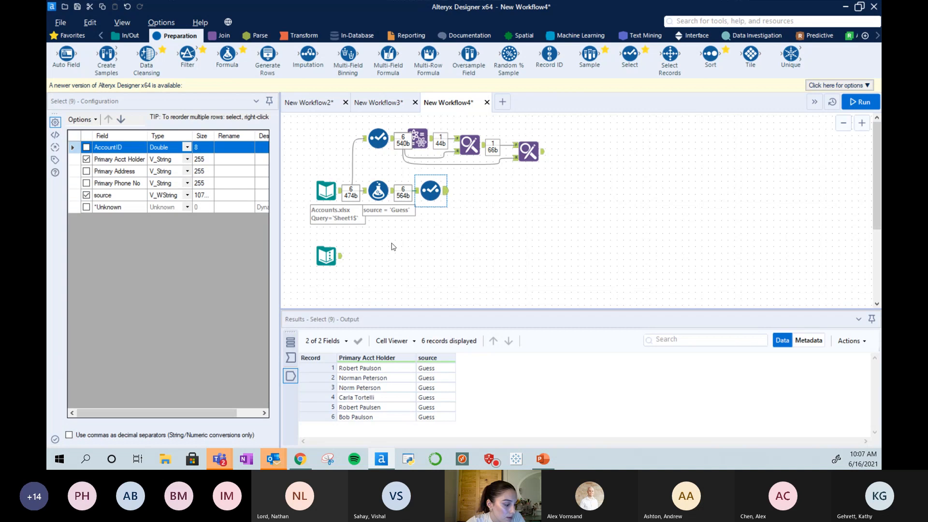
left_click(339, 258)
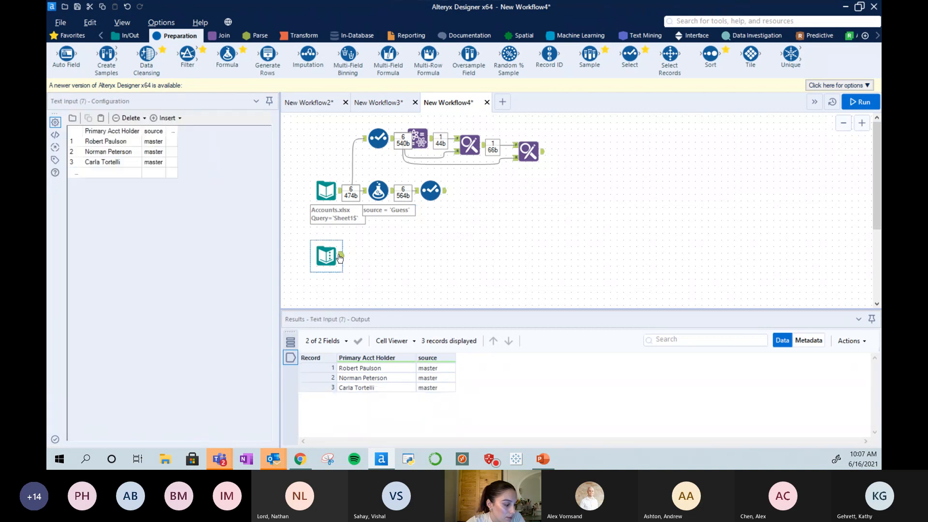
left_click(444, 194)
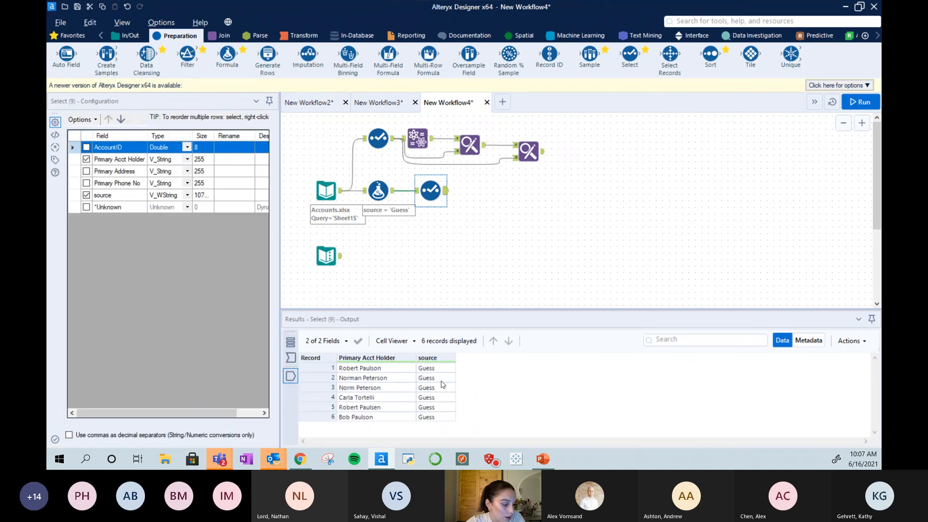
Add a Union tool that combines the new Select tool's output with the Text Input.
left_click(222, 35)
left_click_drag(307, 54, 503, 230)
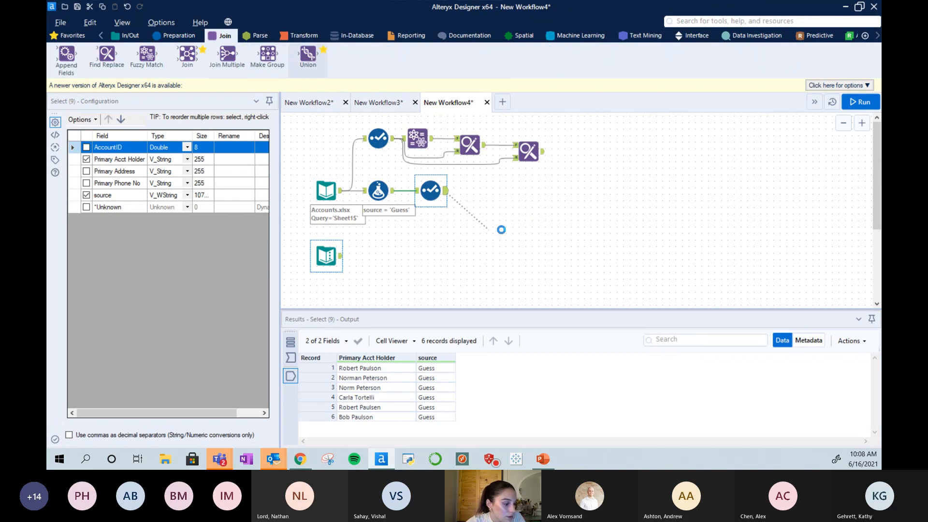
left_click_drag(341, 255, 490, 231)
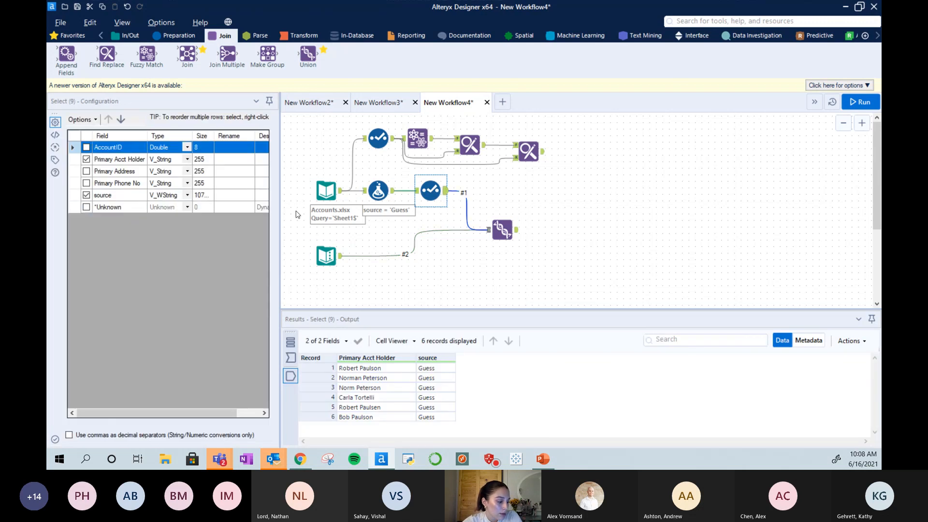
Run the workflow and examine the Union output's Primary Acct Holder and source values.
left_click(326, 255)
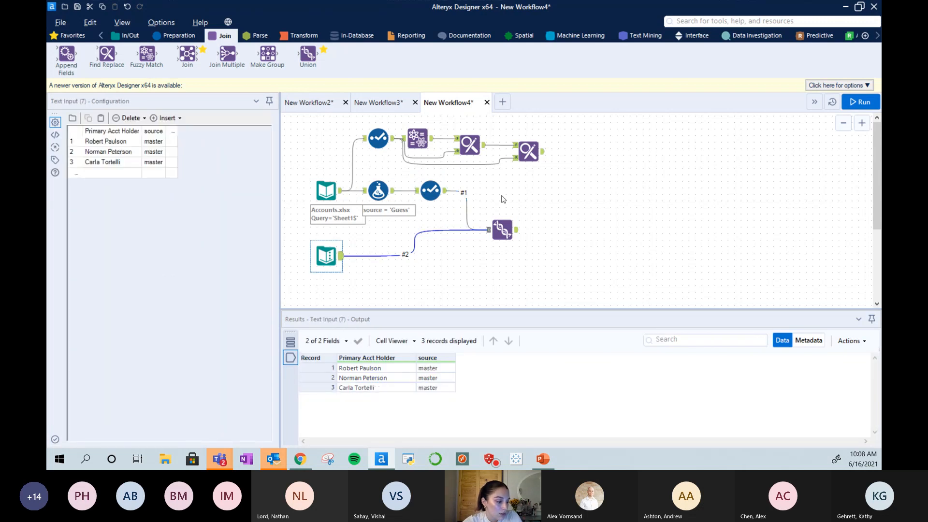
left_click(860, 102)
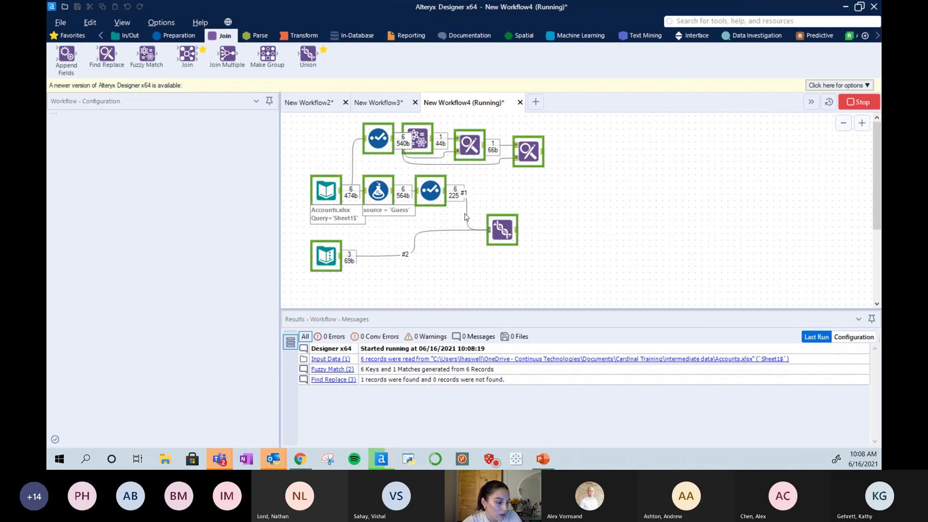
left_click(505, 232)
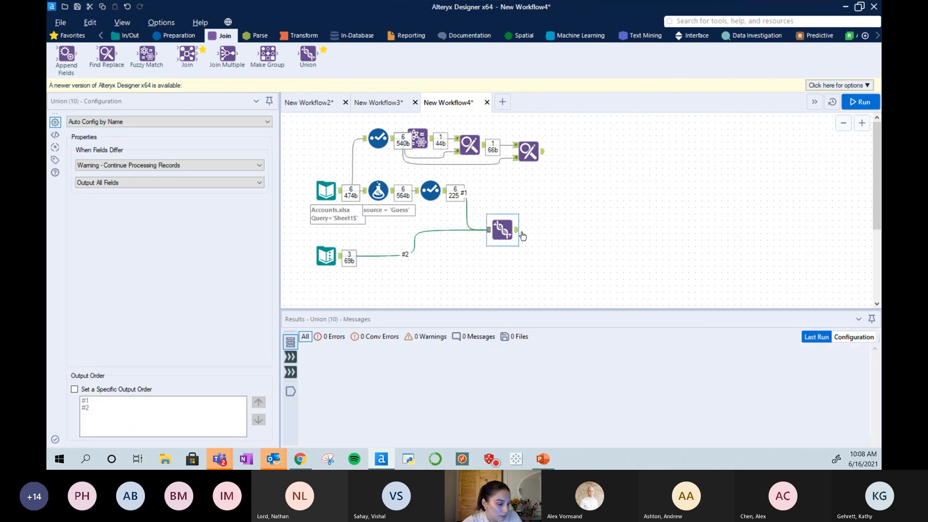
left_click(517, 230)
left_click(385, 370)
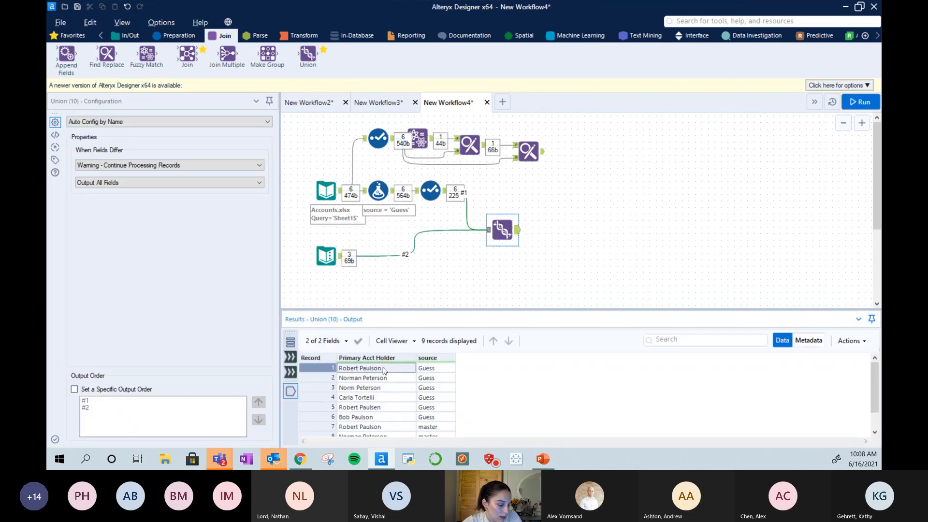
left_click_drag(384, 370, 452, 428)
scroll(440, 416, "down", 2)
left_click(453, 428)
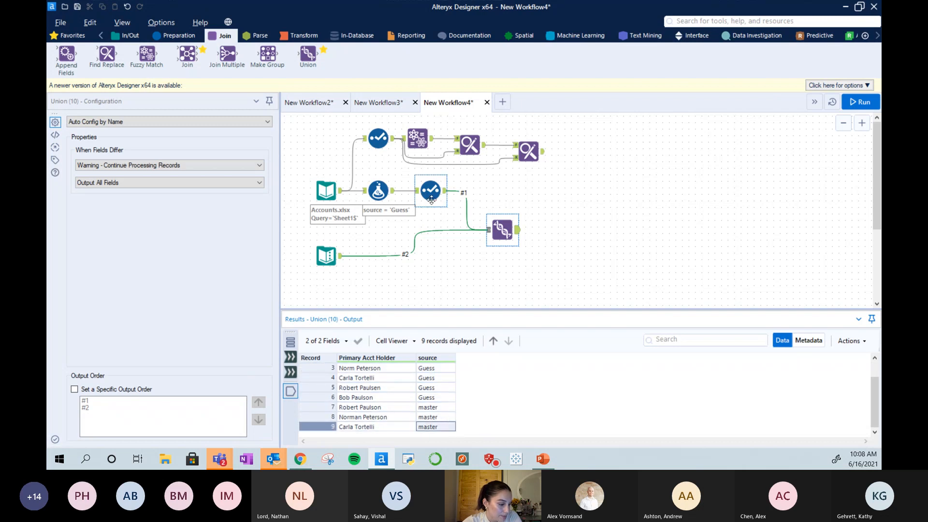
Connect a Fuzzy Match tool after the Union, in Merge mode with source as the Source ID Field, and check its input's source values.
left_click_drag(147, 54, 555, 231)
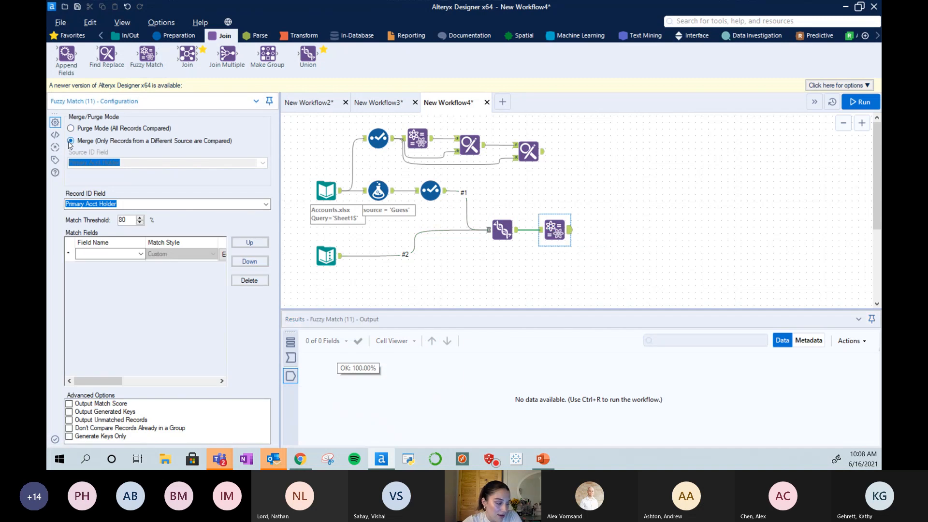
left_click(71, 140)
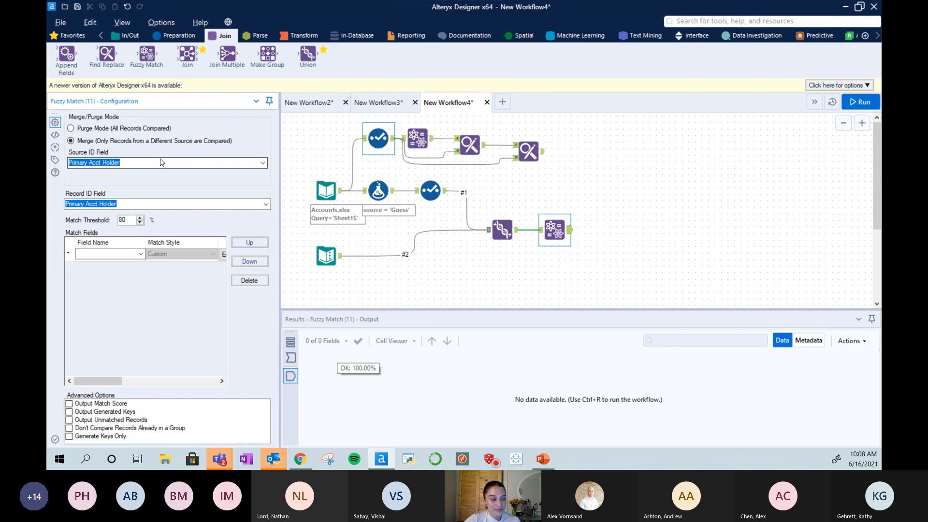
left_click(290, 358)
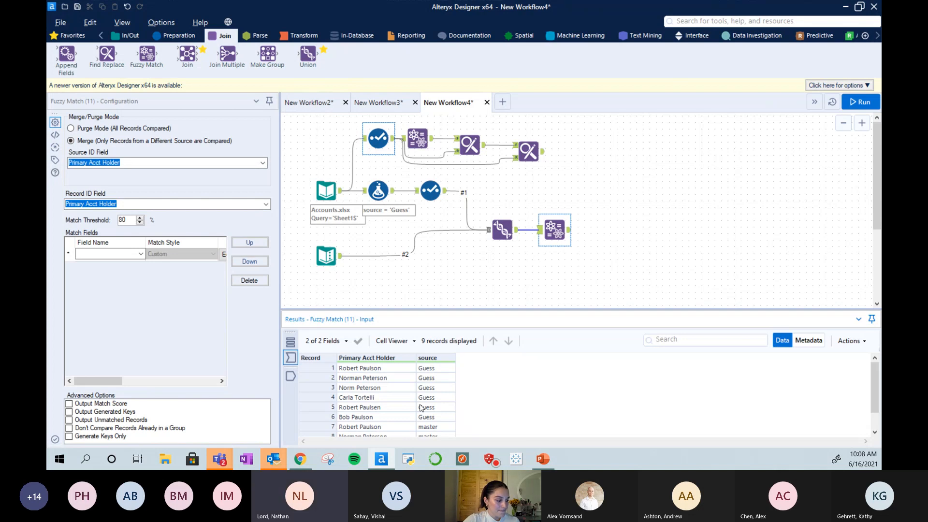
left_click(262, 163)
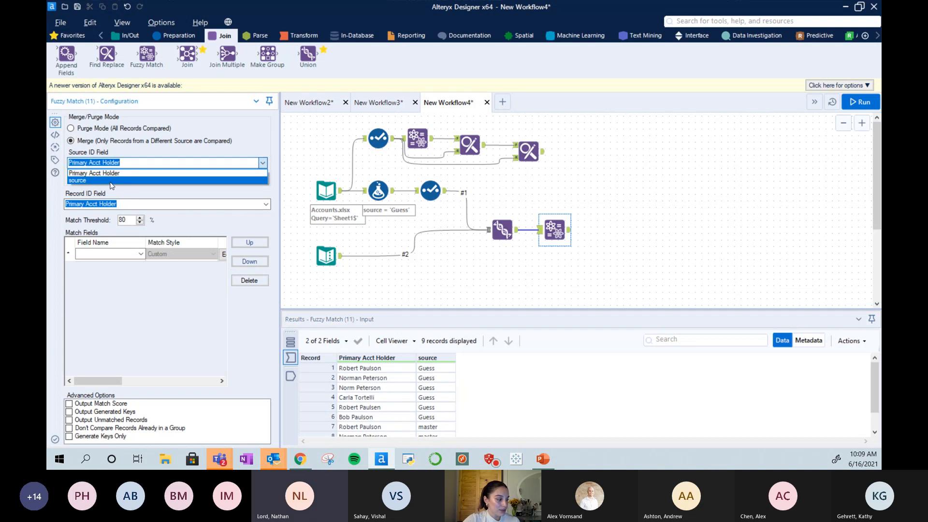
left_click(110, 181)
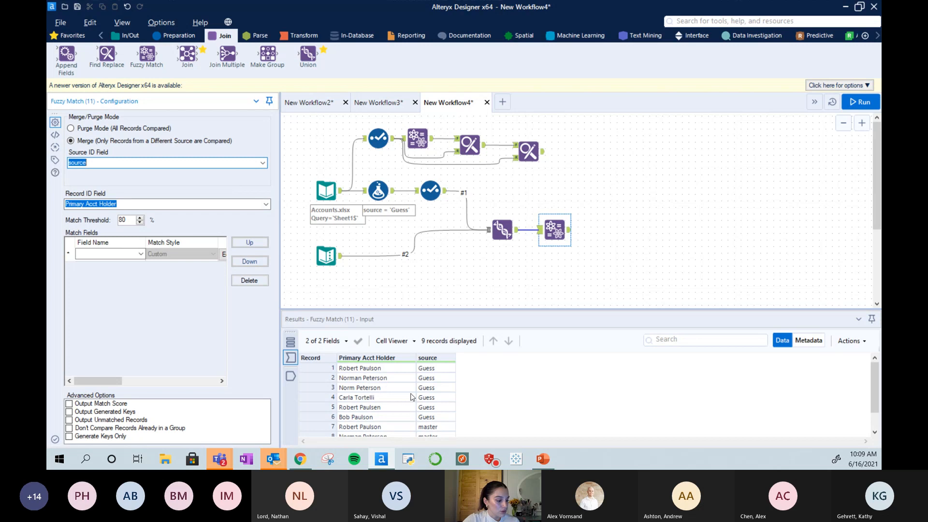
left_click_drag(440, 376, 439, 434)
left_click(440, 385)
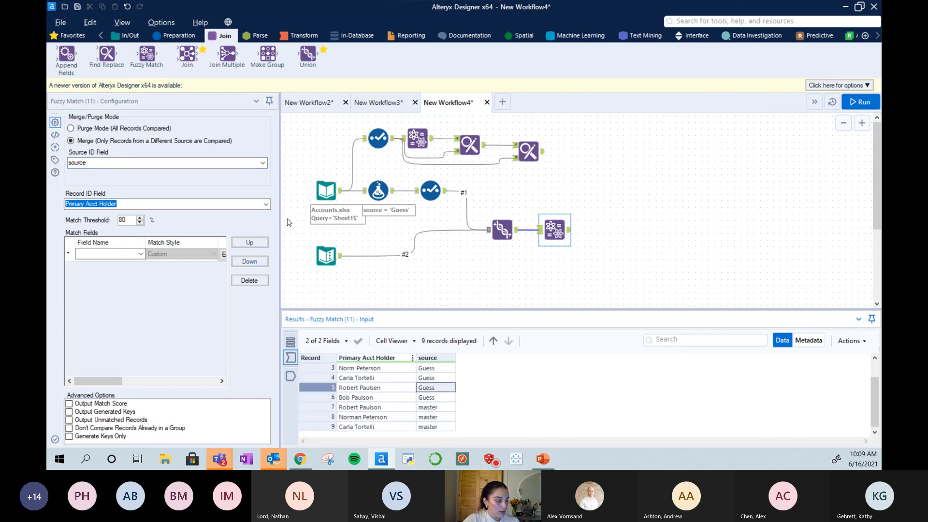
Check the input's source values and select Primary Acct Holder as the Fuzzy Match tool's Record ID Field.
scroll(434, 382, "up", 2)
left_click(434, 378)
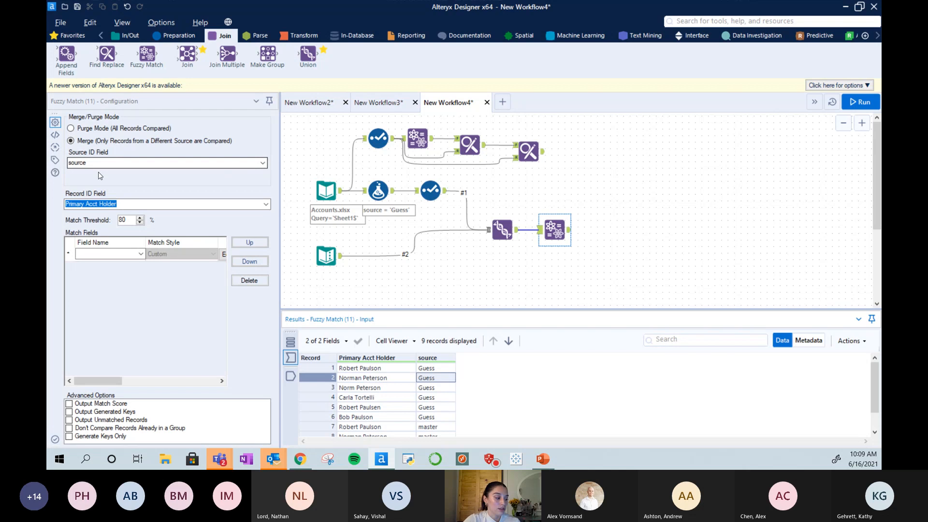
left_click(137, 204)
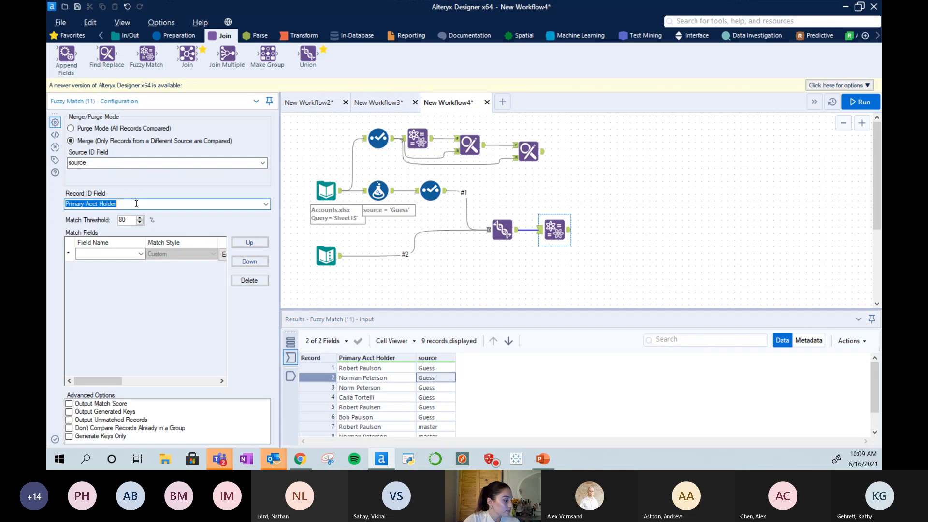
left_click(266, 205)
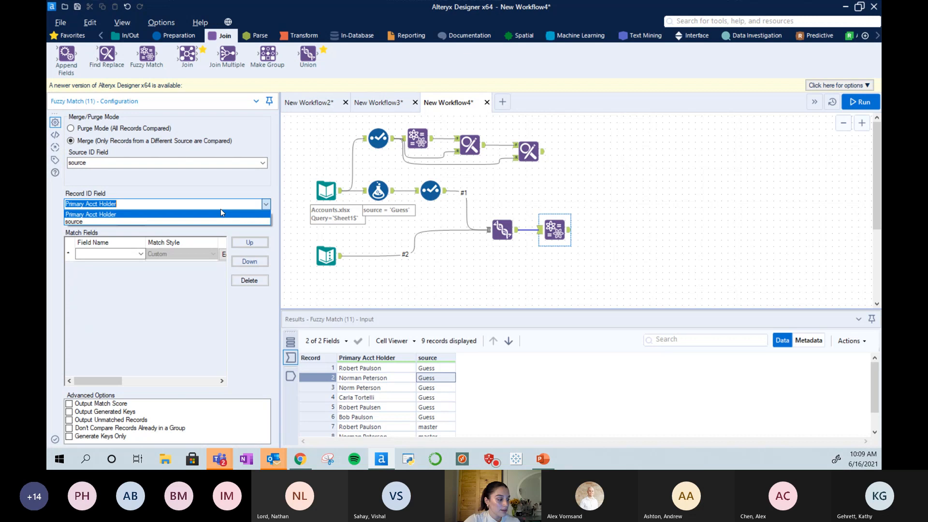
left_click(130, 215)
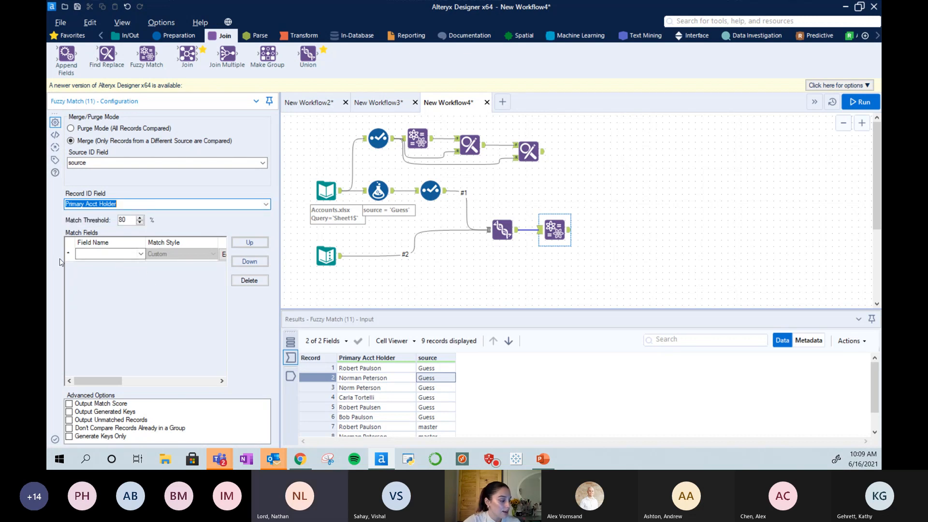
Add Primary Acct Holder as a match field with the Name w/ Nicknames style and enable Output Match Score.
left_click(141, 255)
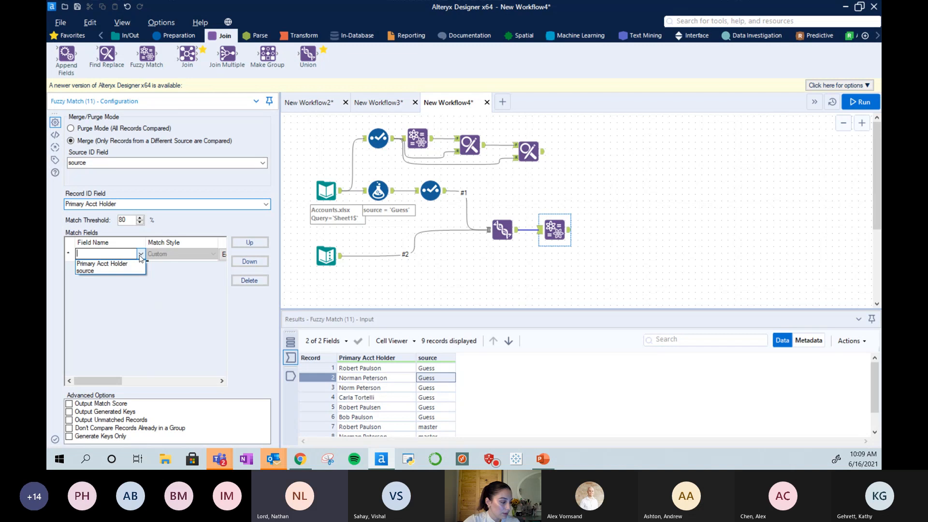
left_click(115, 264)
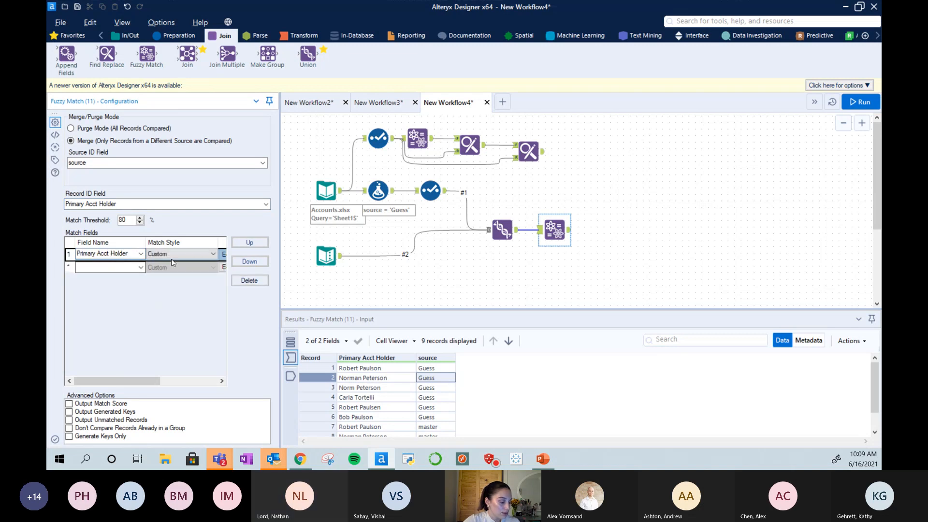
left_click(214, 256)
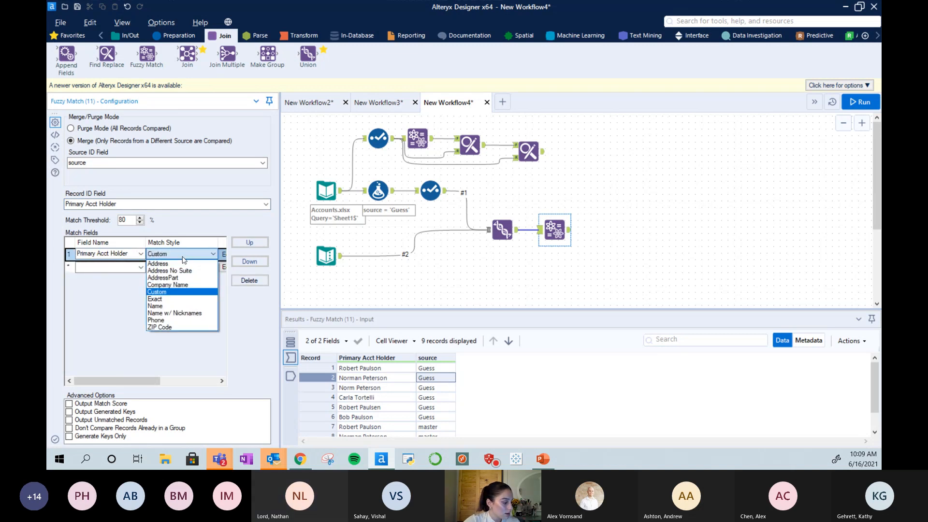
left_click(159, 313)
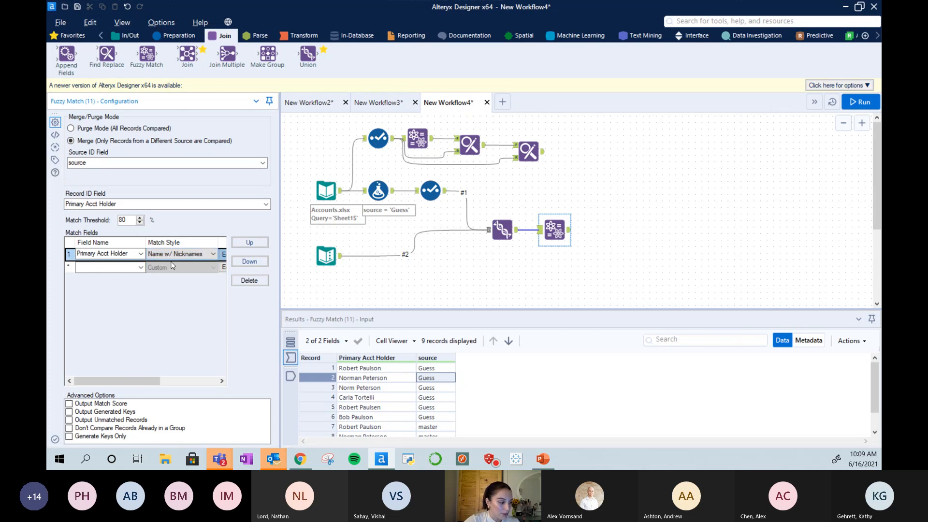
left_click(69, 405)
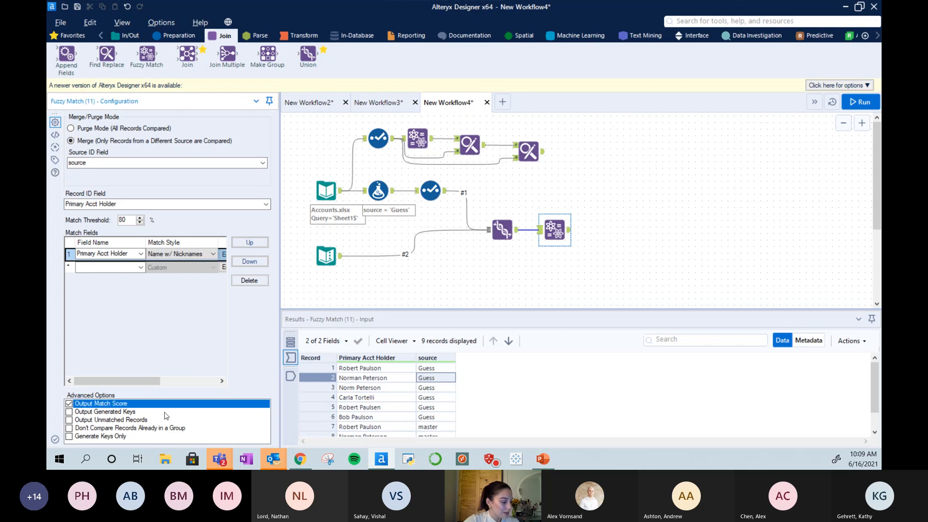
Run the workflow and examine the matched name pairs and their match scores in the Fuzzy Match output.
left_click(864, 100)
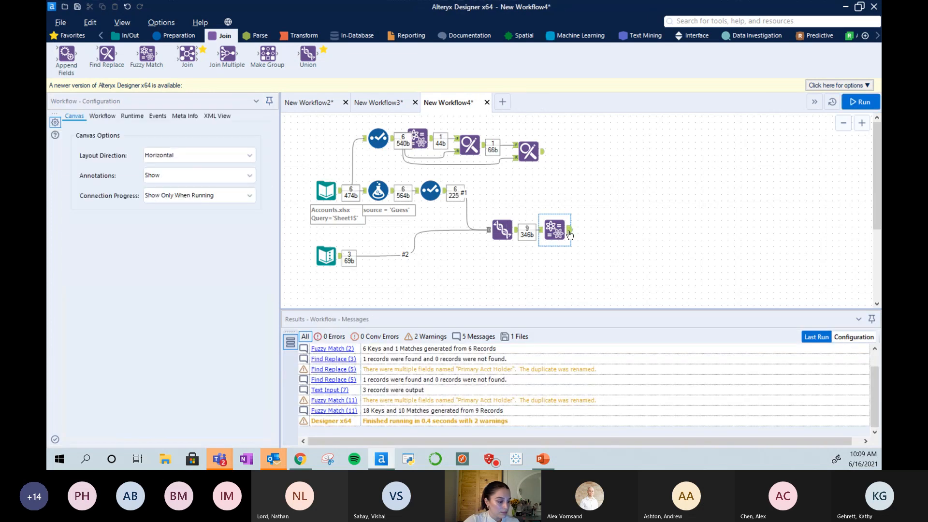
left_click(569, 235)
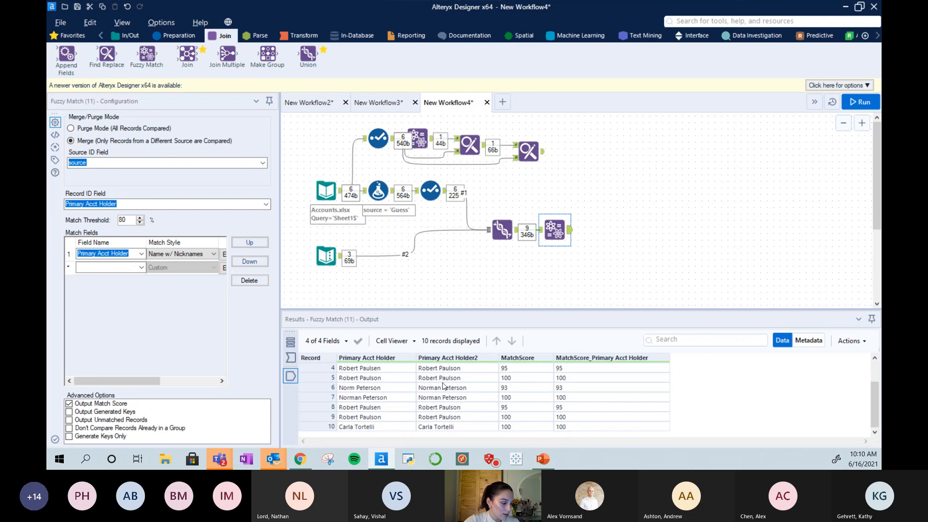
left_click(378, 367)
left_click_drag(378, 367, 585, 372)
left_click(358, 380)
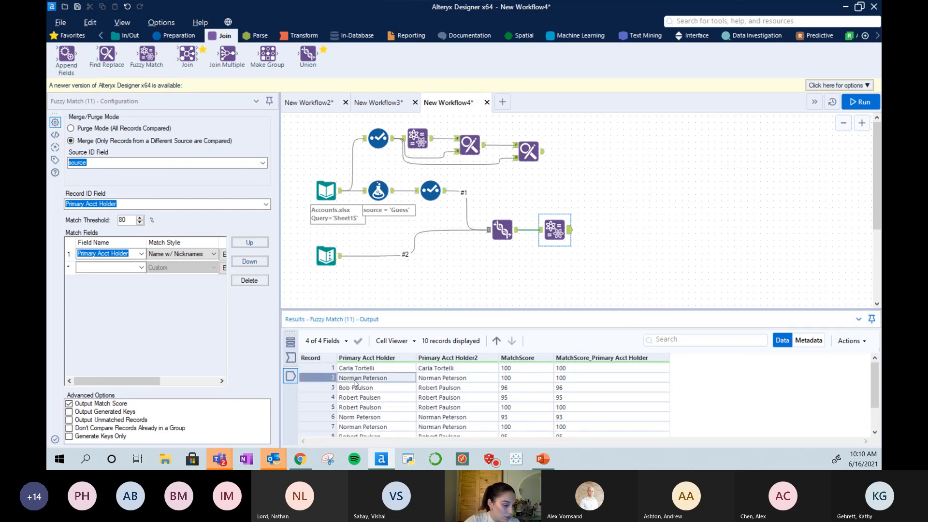
left_click_drag(447, 380, 546, 382)
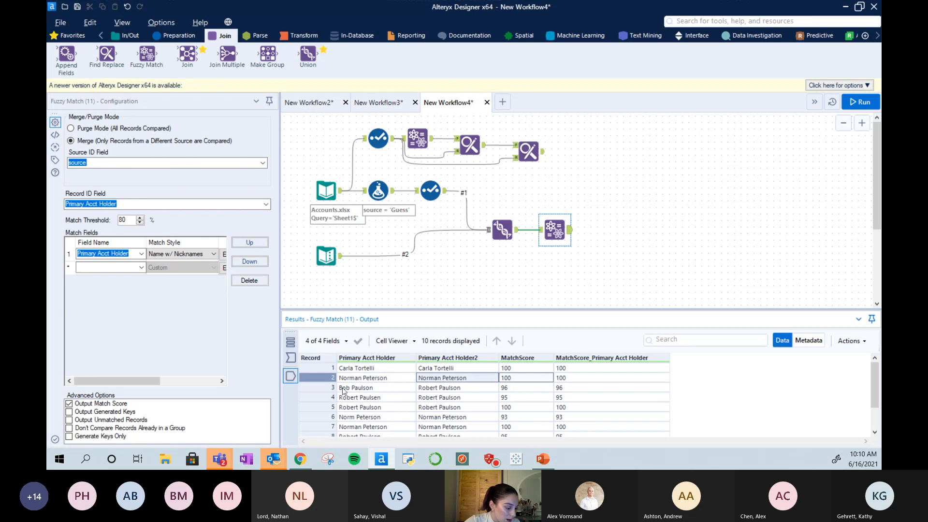
left_click(449, 387)
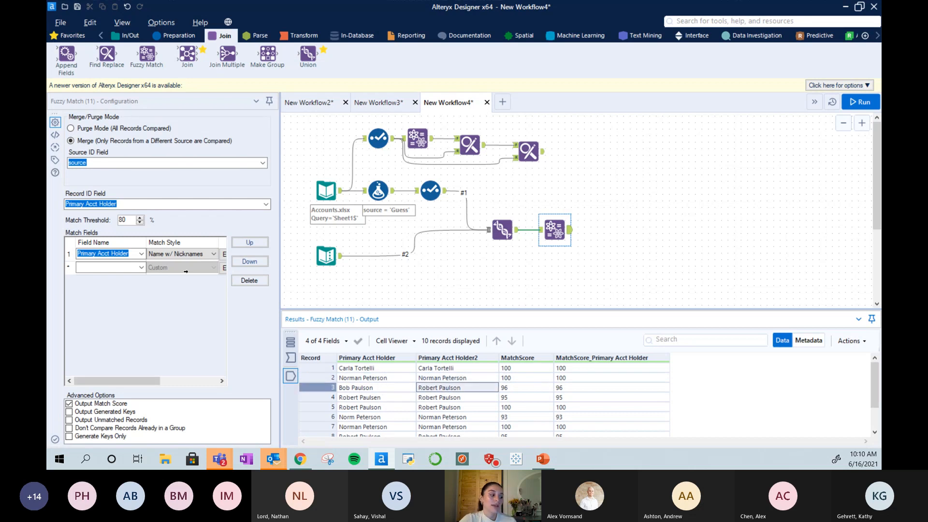
left_click(380, 399)
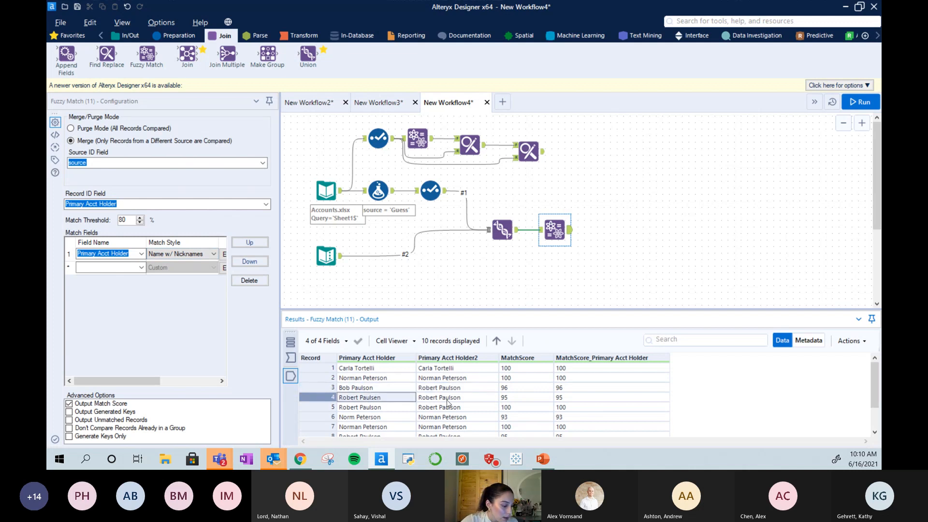
left_click(449, 407)
scroll(449, 407, "down", 1)
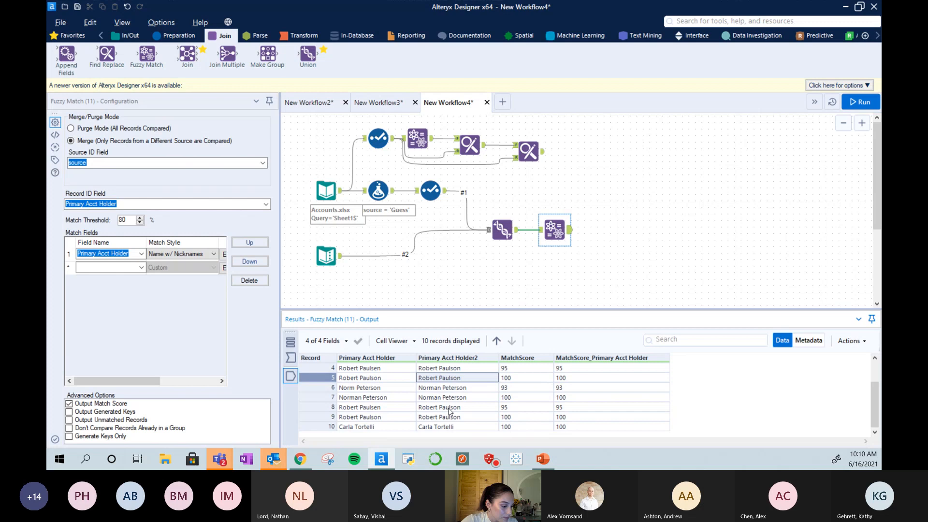
left_click(365, 398)
left_click_drag(387, 430, 425, 428)
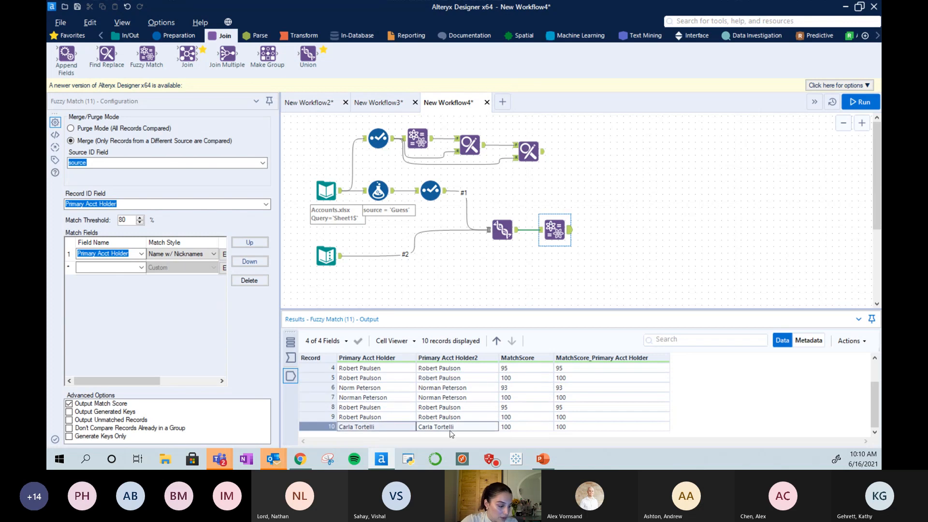
Enable Output Unmatched Records on the Fuzzy Match tool and run the workflow.
left_click(70, 421)
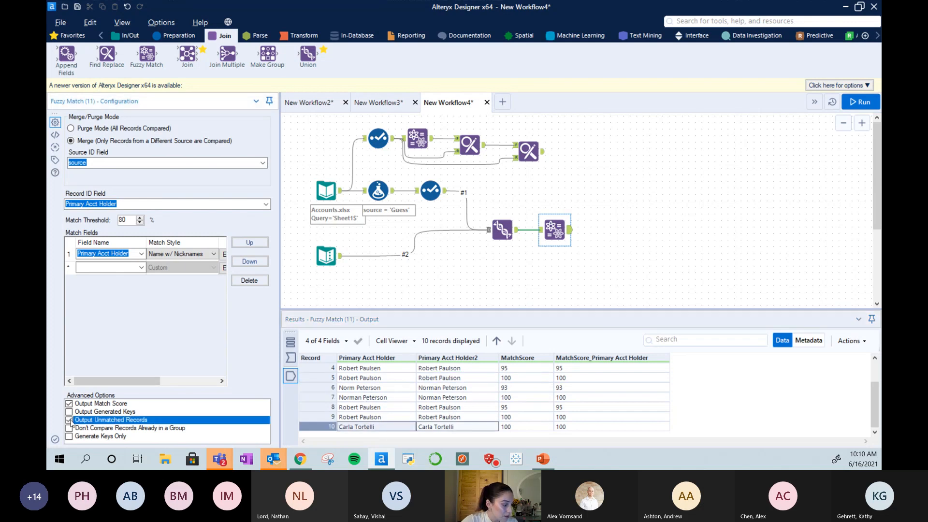
left_click(856, 102)
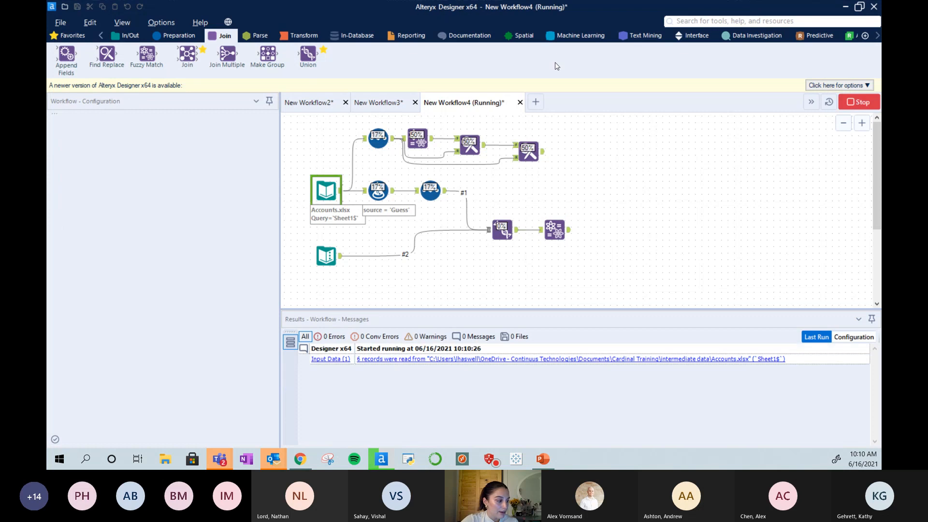
Connect a Filter tool after the Fuzzy Match with the custom expression isnull([MatchScore]).
left_click(174, 35)
left_click_drag(187, 54, 607, 230)
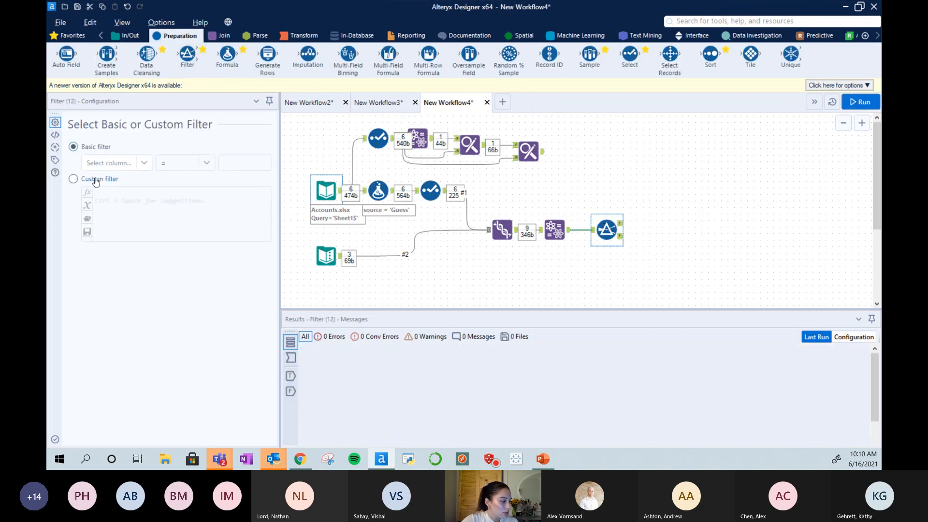
left_click(72, 179)
type("isnull(")
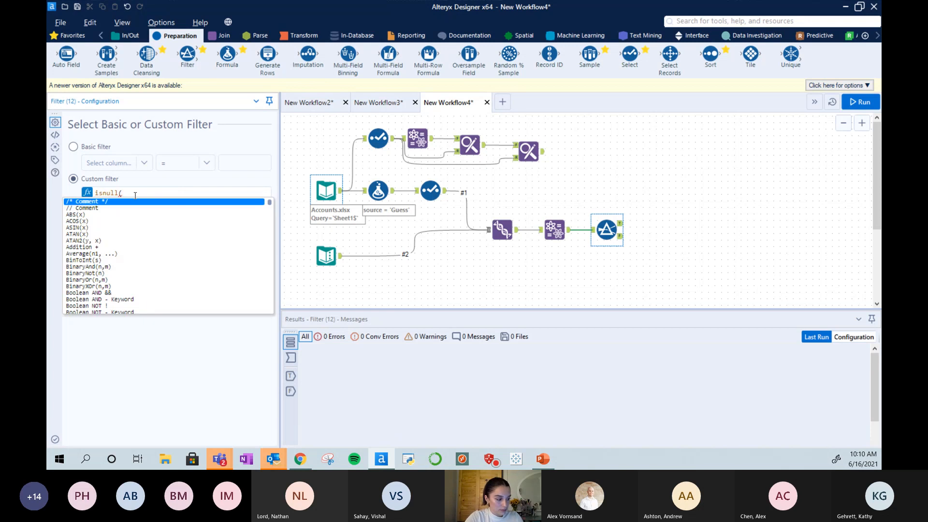
type("[")
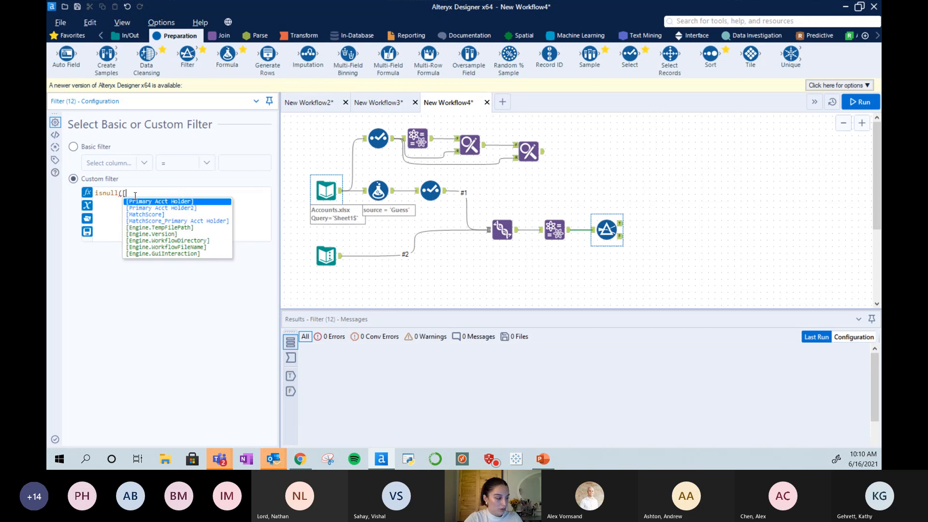
double_click(156, 219)
type(")")
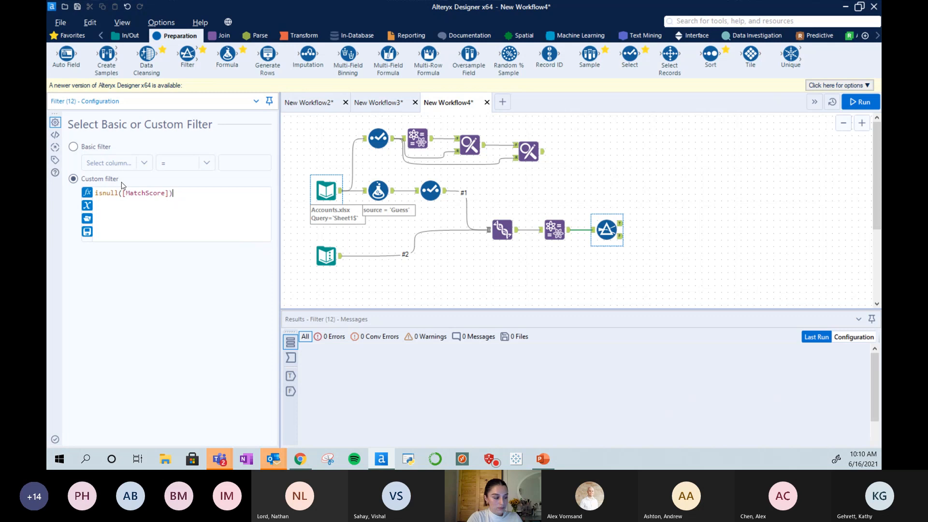
Run the workflow and compare the Filter's True output with the null-score records in the Fuzzy Match output.
left_click(859, 102)
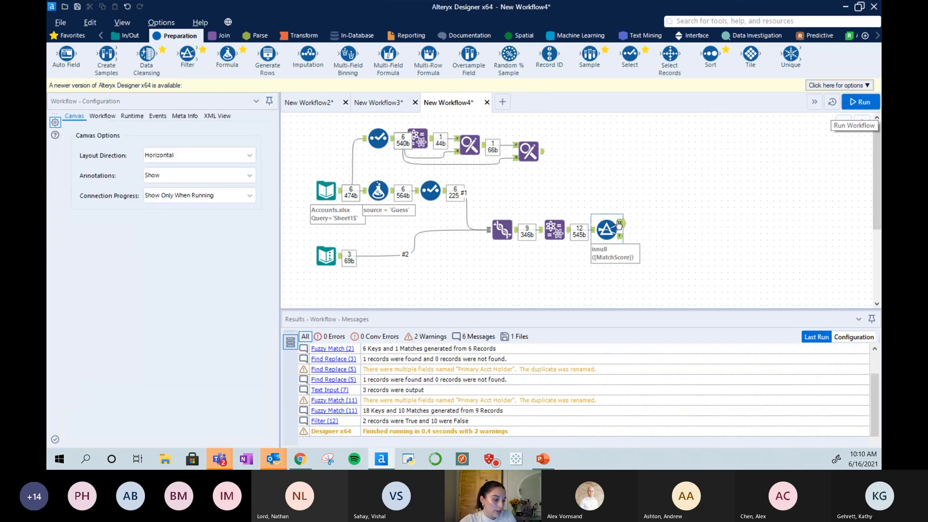
left_click(607, 230)
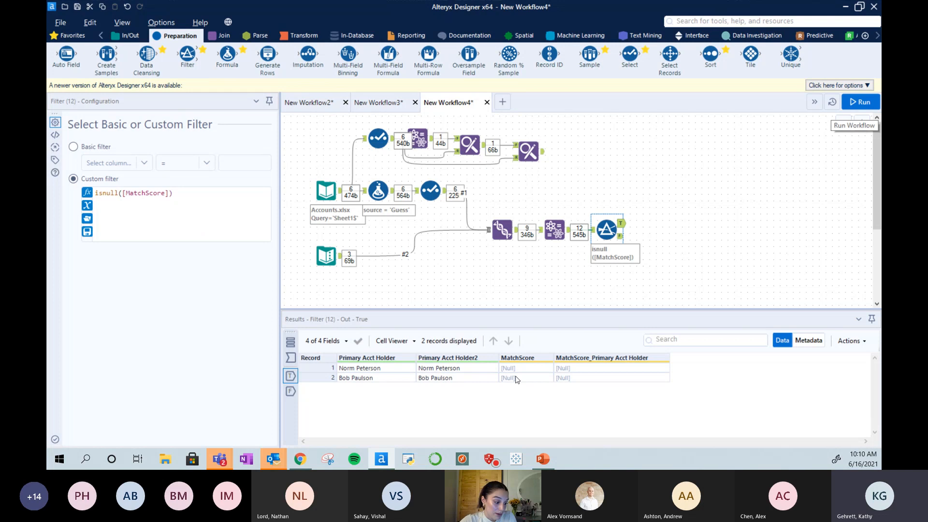
left_click(387, 370)
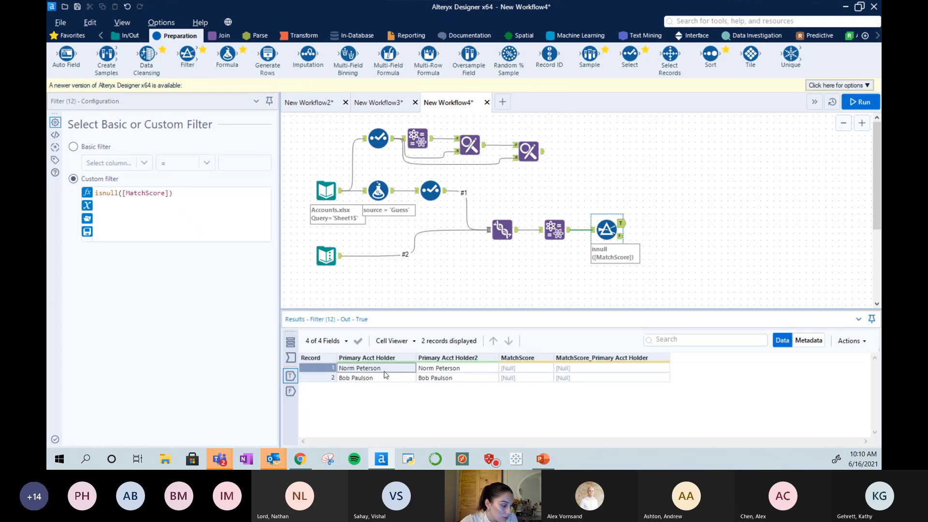
left_click(516, 234)
left_click(554, 229)
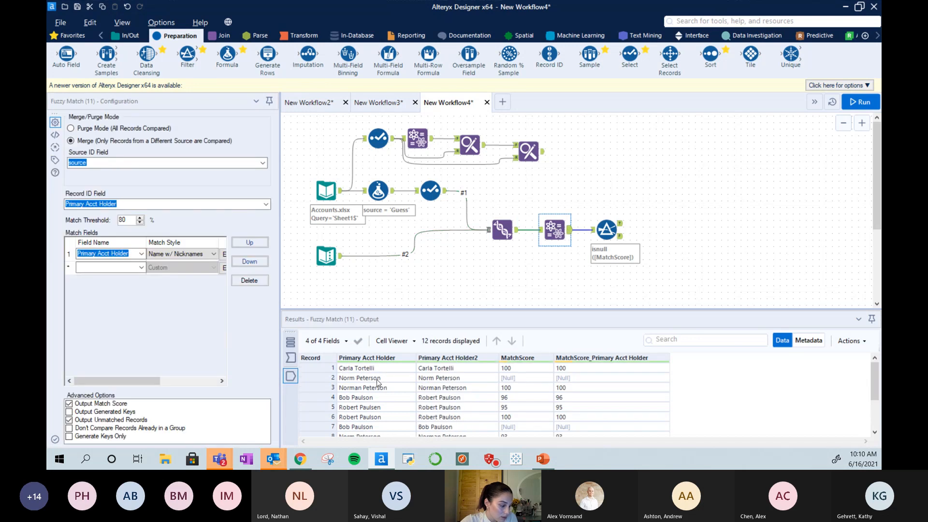
left_click(378, 379)
left_click(442, 381)
scroll(440, 397, "down", 2)
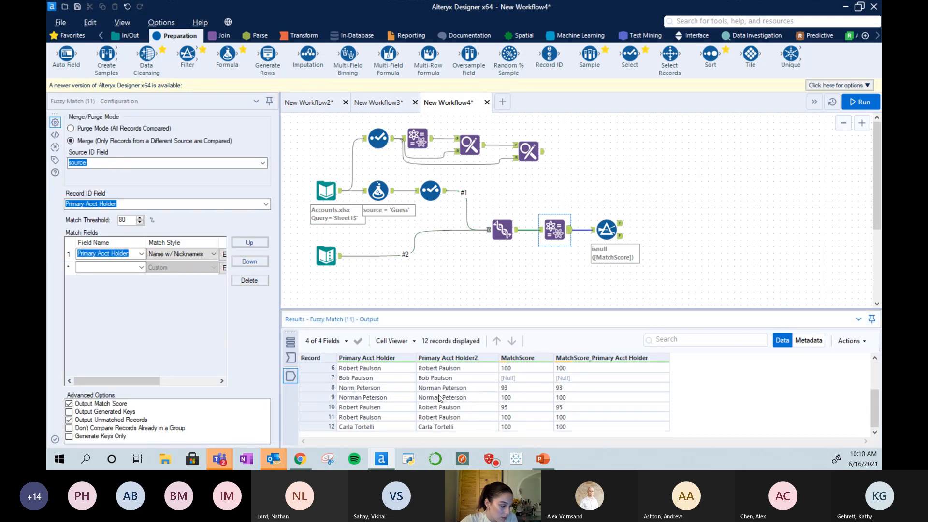
scroll(408, 422, "up", 2)
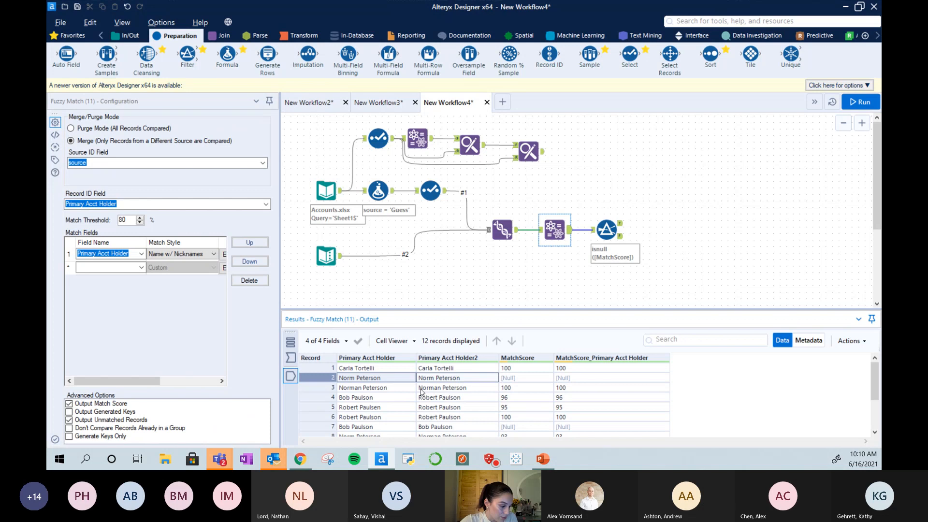
Edit the Primary Acct Holder match options and lower the Match Threshold to 74%.
left_click(224, 253)
left_click(392, 365)
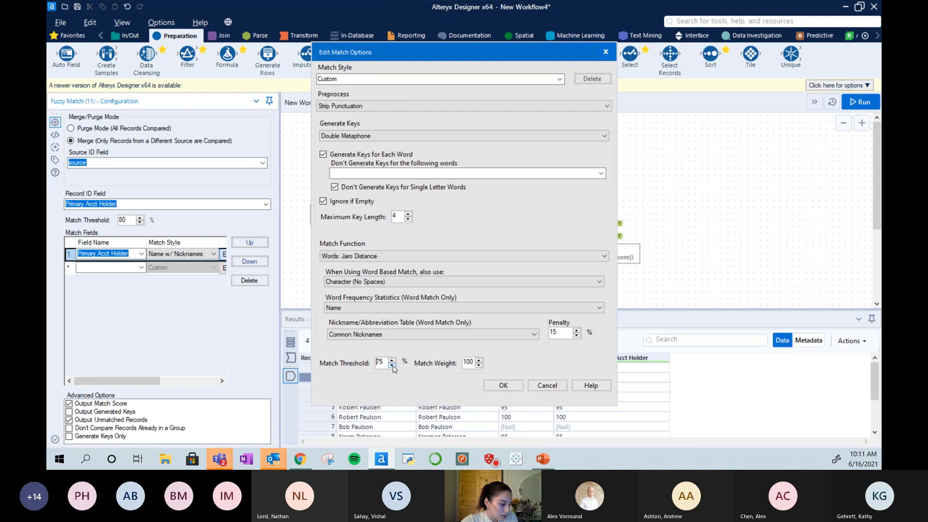
left_click(391, 366)
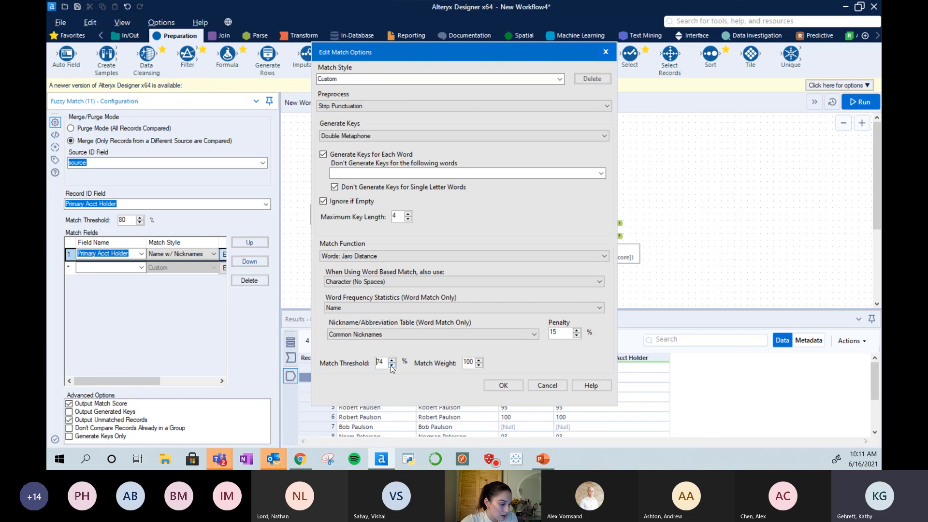
left_click(503, 385)
Rerun the workflow and recheck the unmatched records in the Filter's True output and the Fuzzy Match output.
key("ctrl+r")
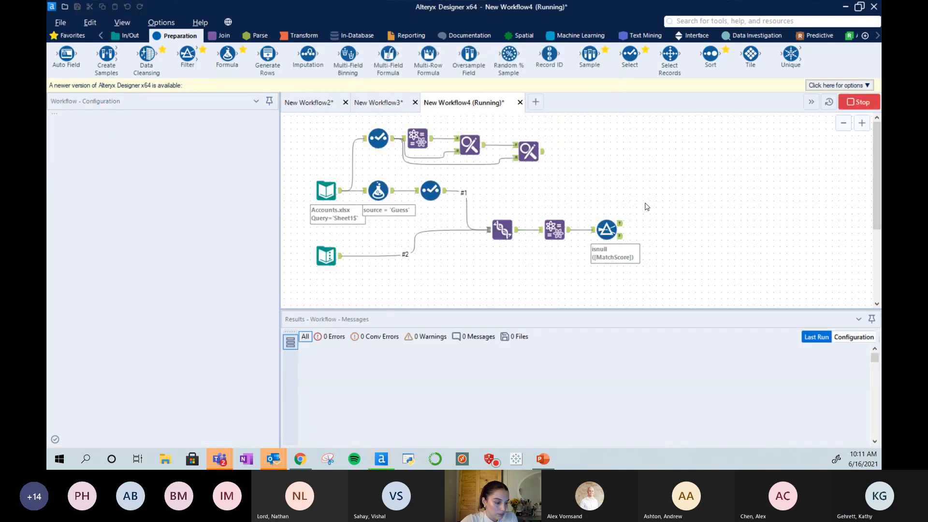
left_click(621, 222)
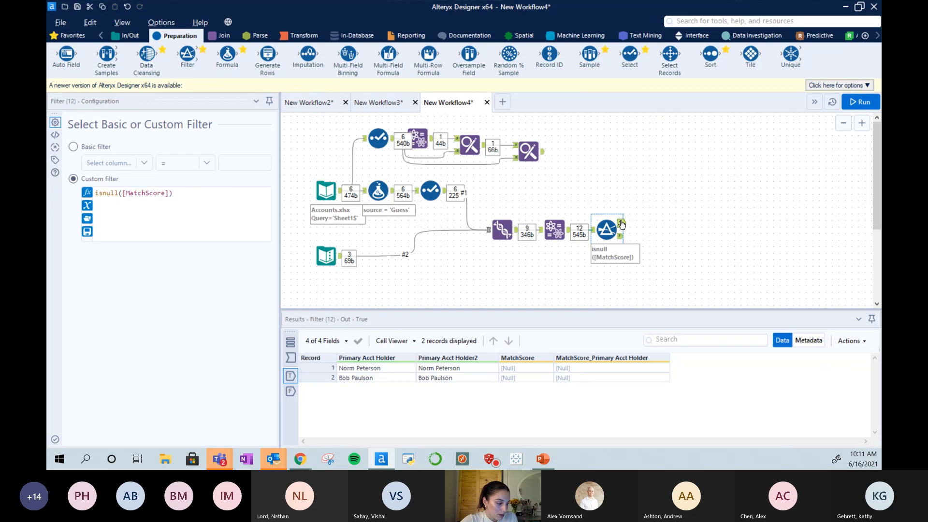
left_click(552, 230)
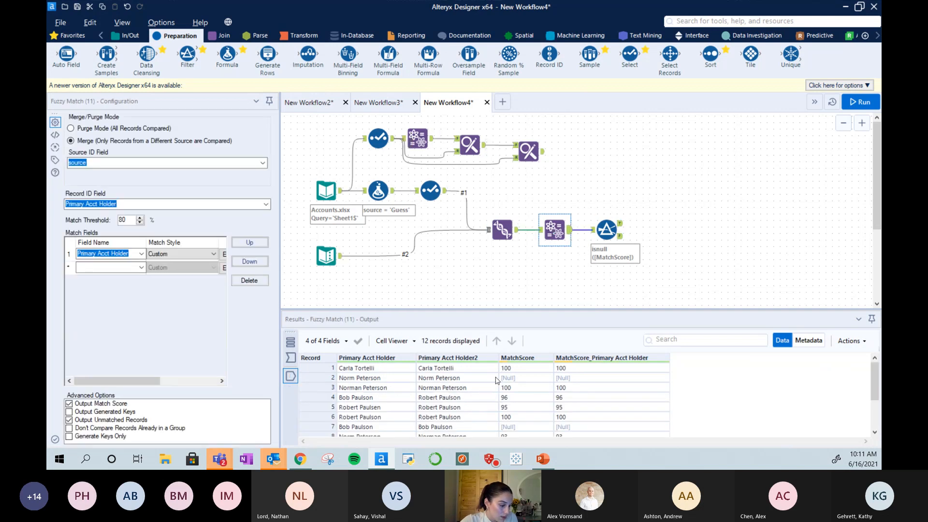
left_click(372, 379)
left_click(453, 379)
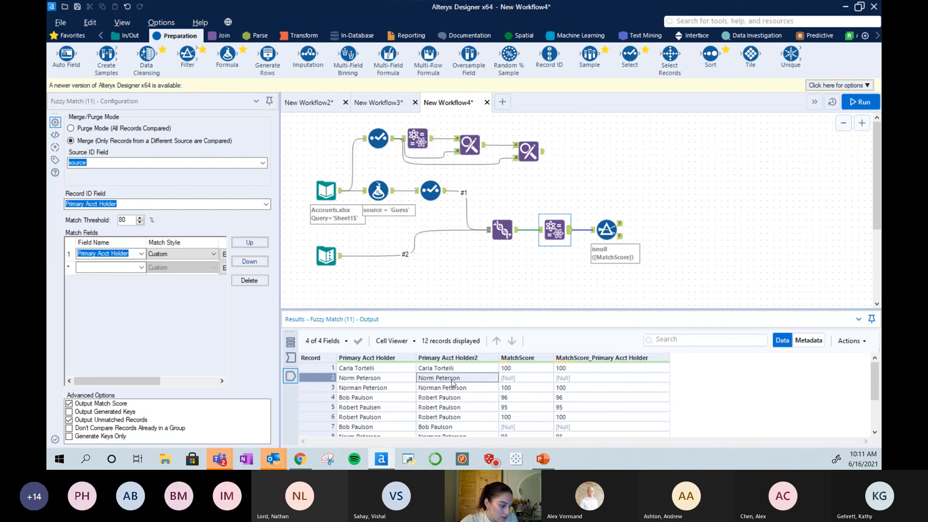
Examine the null-score records in the Fuzzy Match output against the scored records for similar account holder names.
right_click(390, 400)
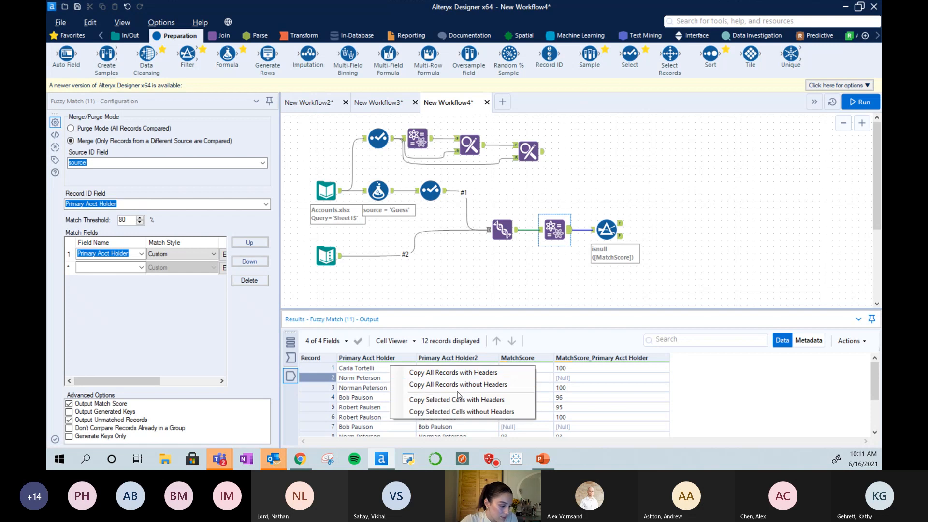
right_click(322, 395)
left_click(581, 397)
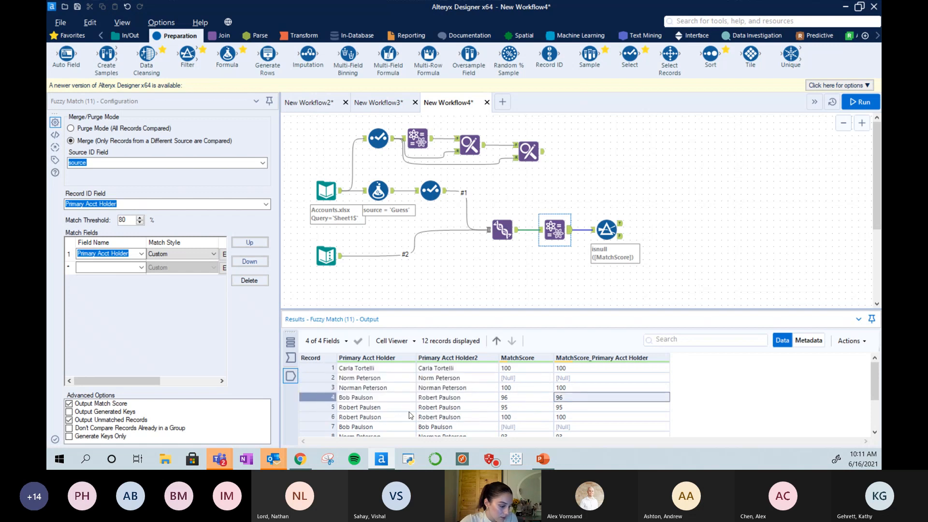
left_click(385, 379)
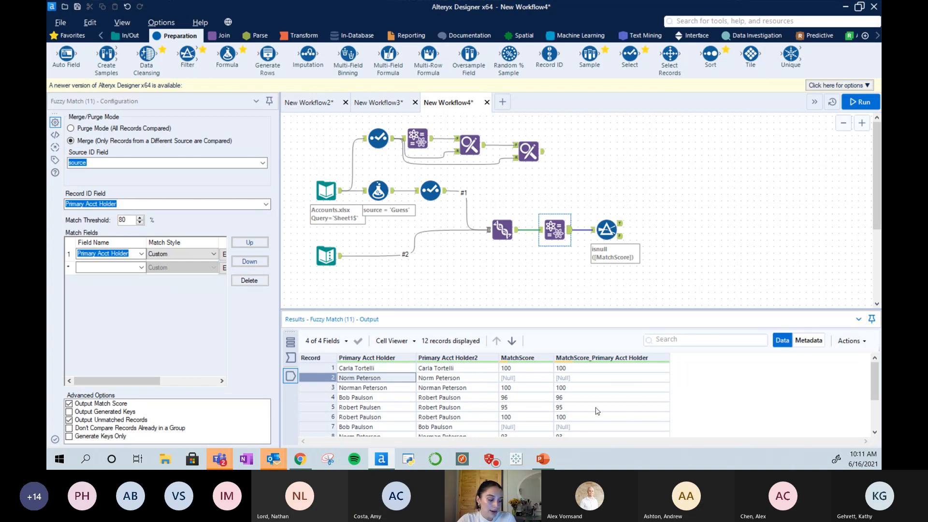
left_click(454, 379)
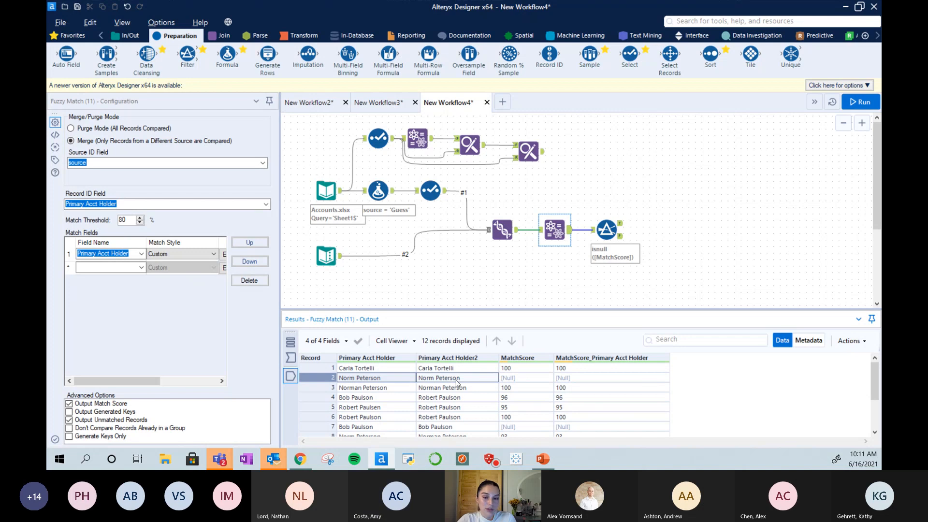
left_click(385, 382)
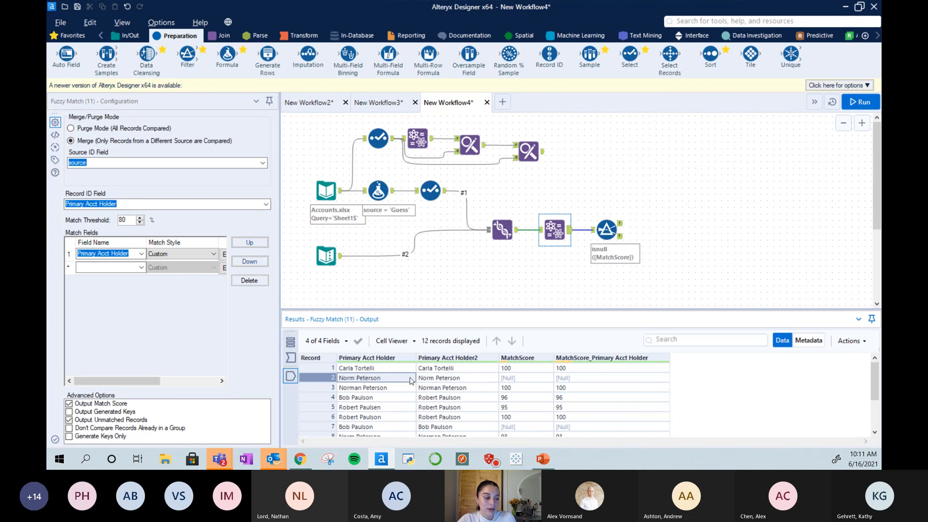
left_click(448, 382)
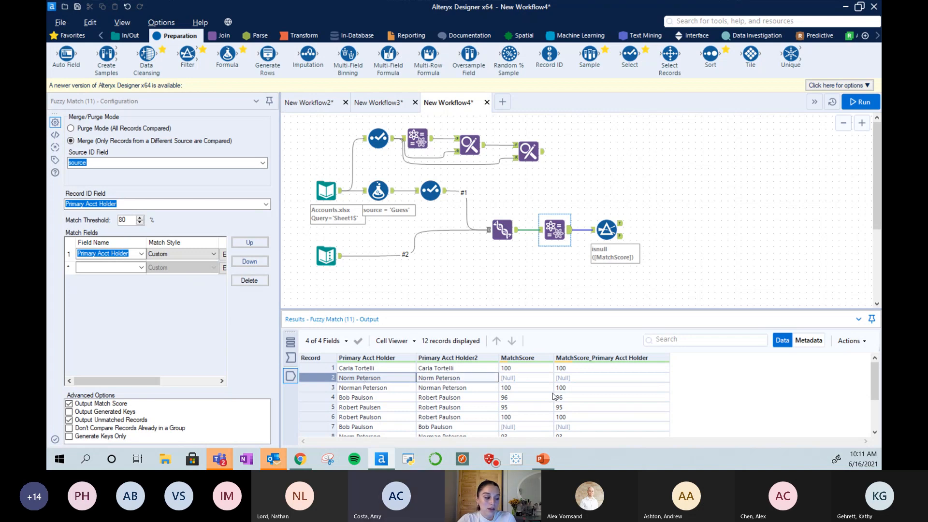
left_click(542, 379)
left_click(562, 377)
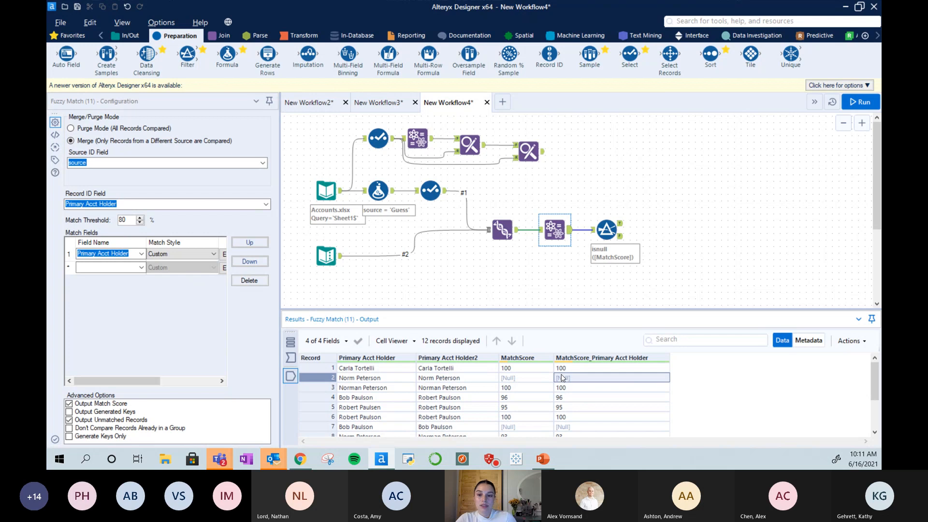
left_click(395, 369)
left_click(432, 369)
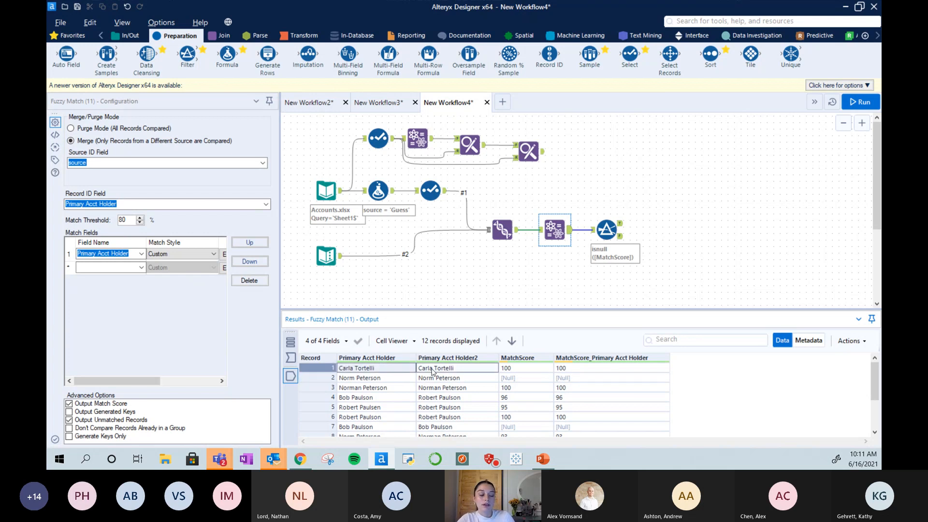
left_click(383, 379)
left_click(433, 380)
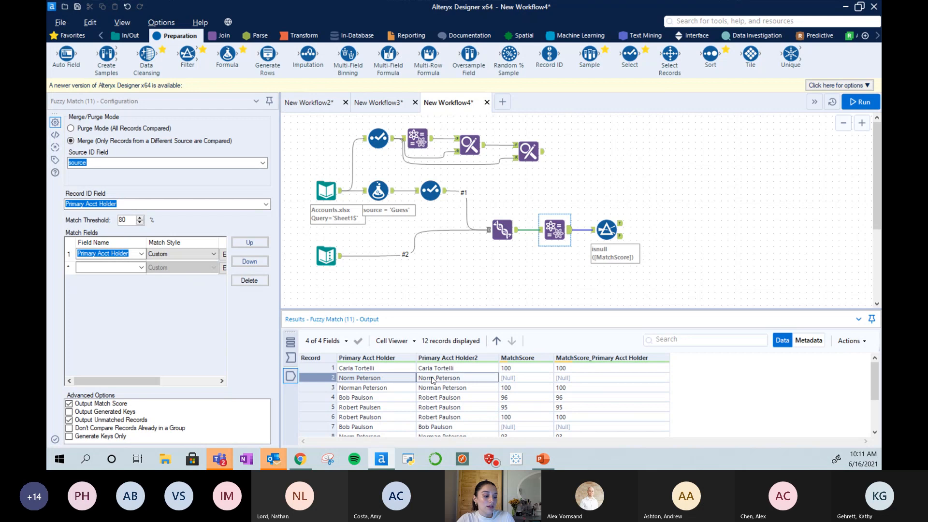
left_click(517, 379)
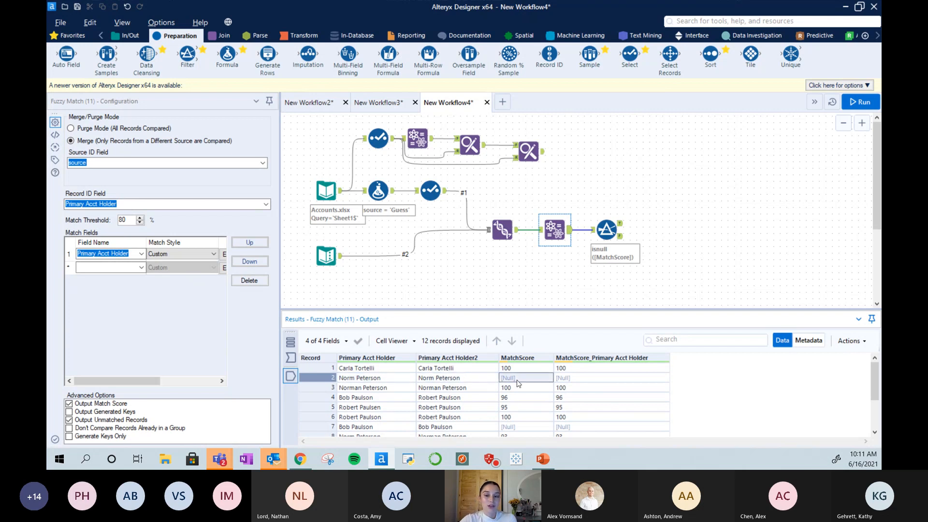
left_click(479, 430)
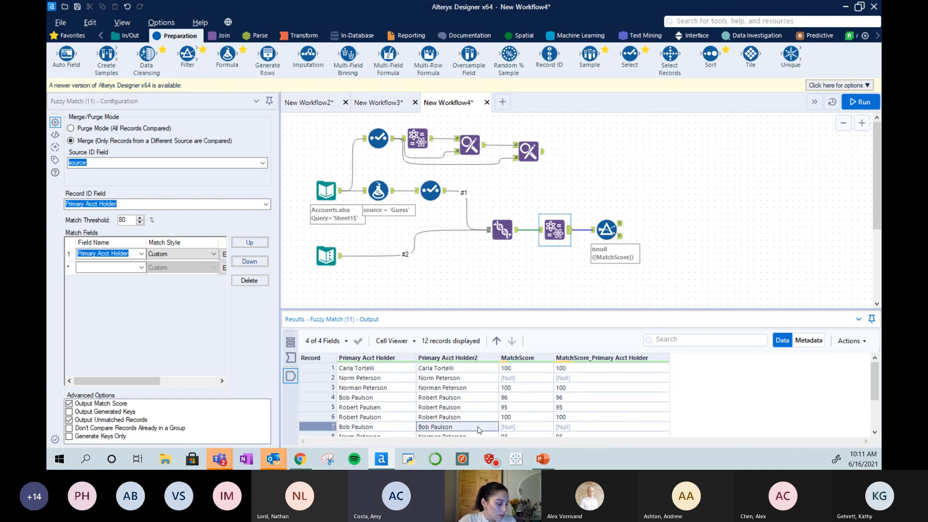
left_click(504, 429)
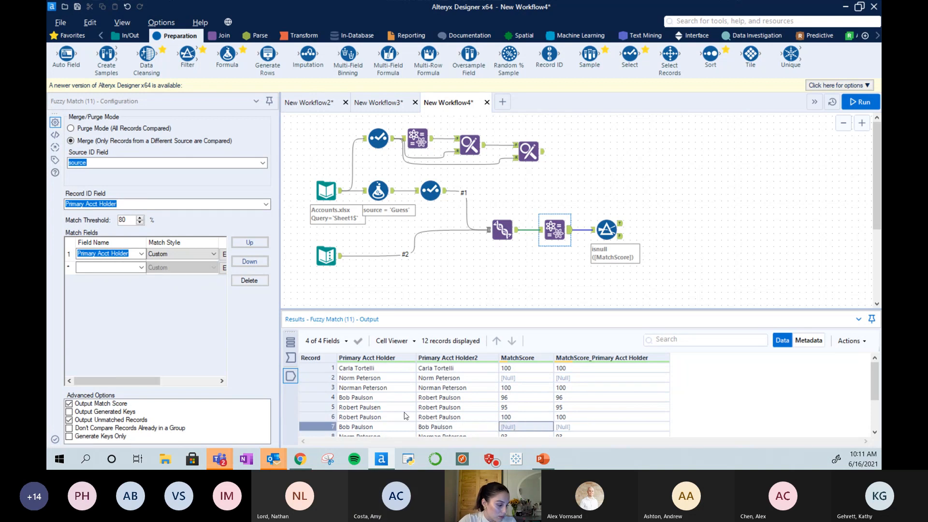
left_click(444, 397)
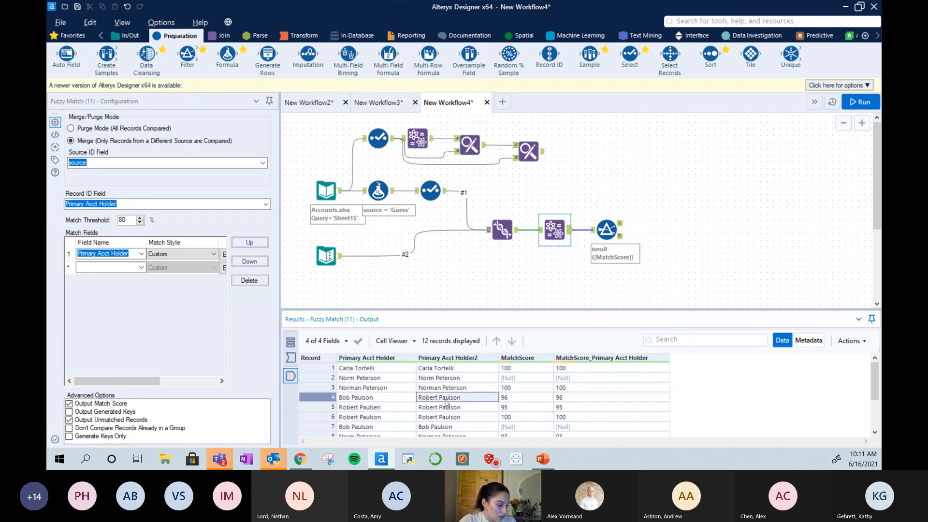
Review the full Fuzzy Match output, including its last records, and check the unmatched records in the Filter's True output.
left_click(568, 231)
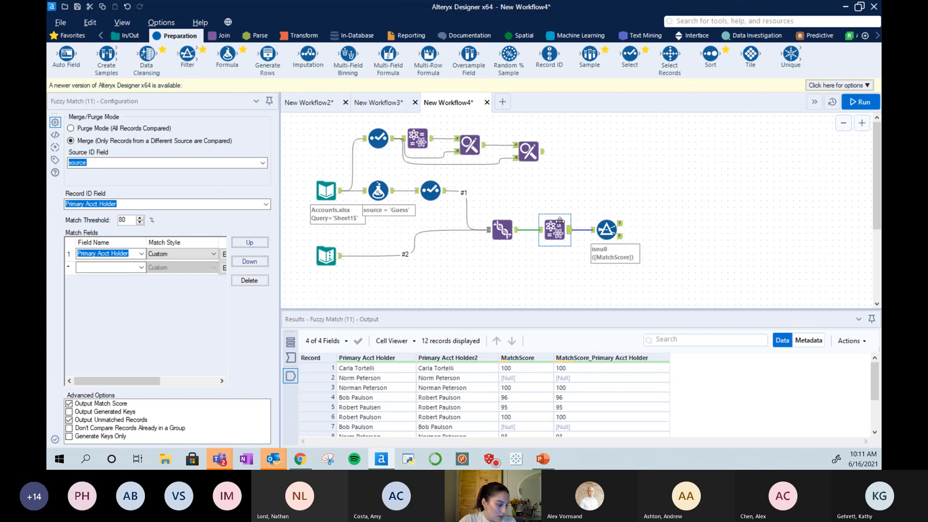
scroll(571, 410, "down", 2)
scroll(572, 410, "up", 2)
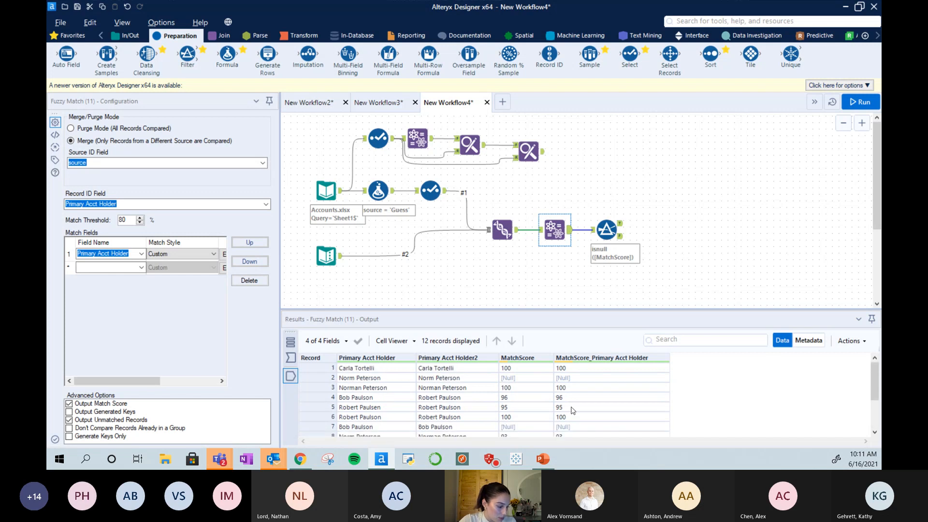
scroll(573, 410, "down", 2)
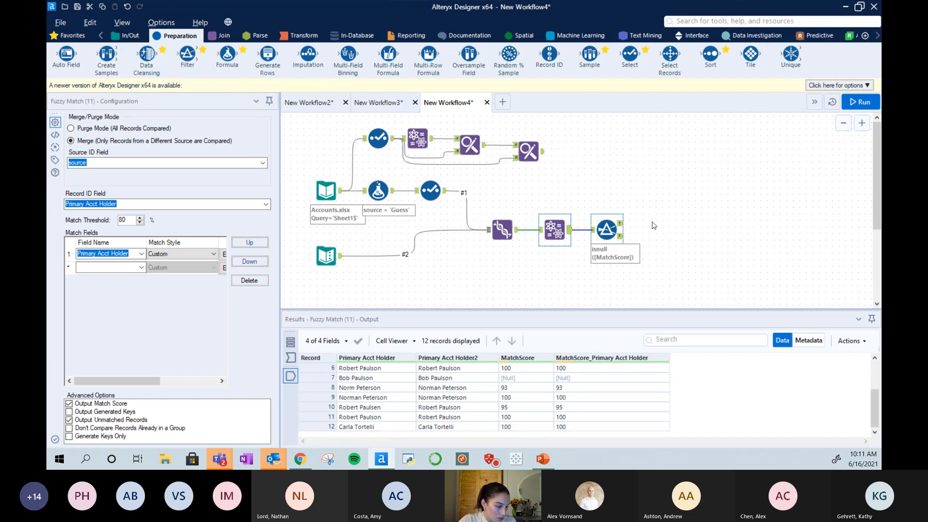
left_click(620, 224)
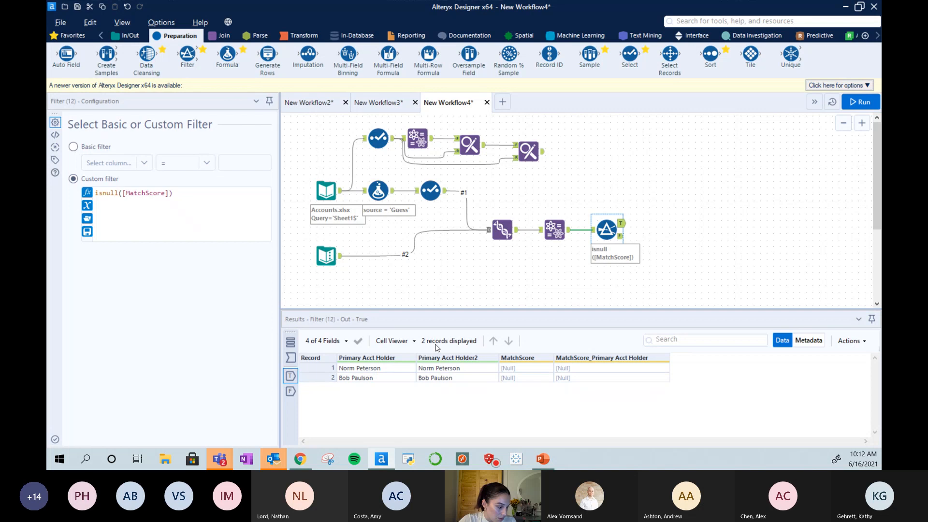
Check in the Fuzzy Match output whether the names with null scores also have a scored match to a master name.
left_click(554, 229)
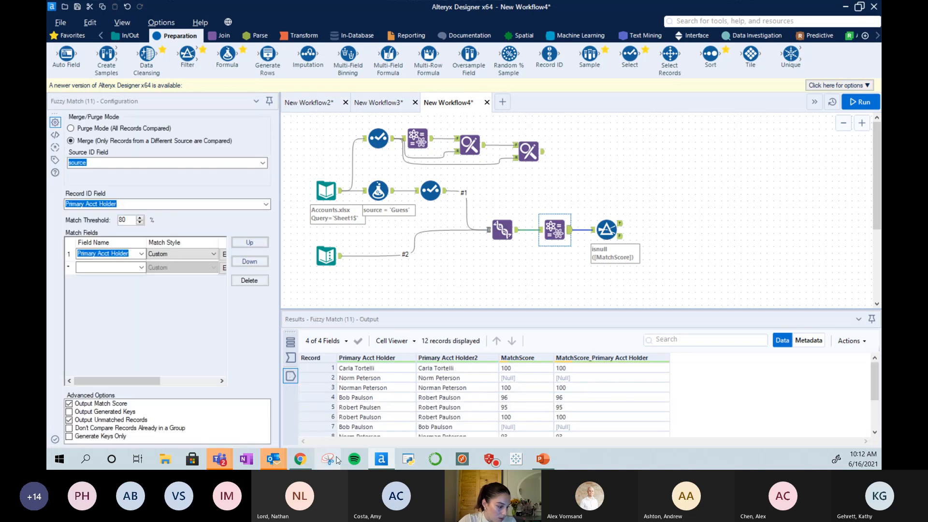
left_click(401, 399)
left_click(427, 400)
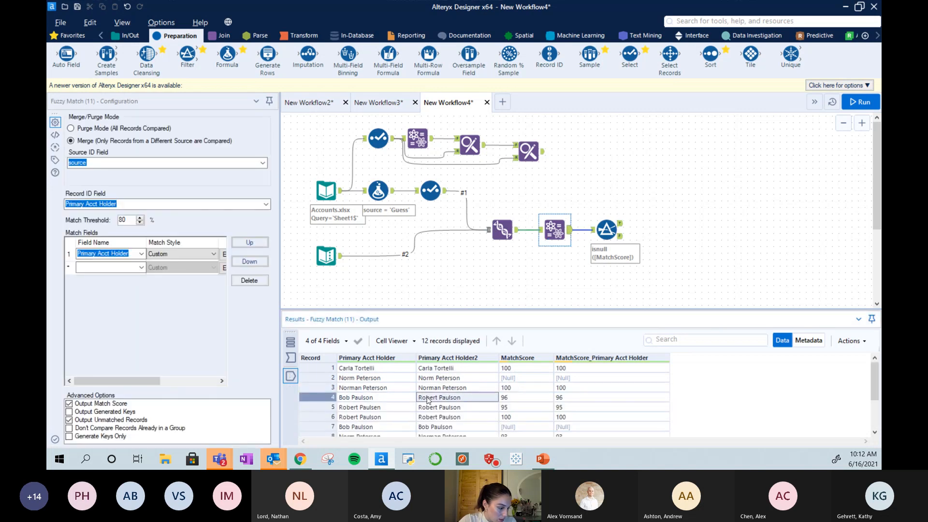
left_click(371, 399)
left_click(370, 386)
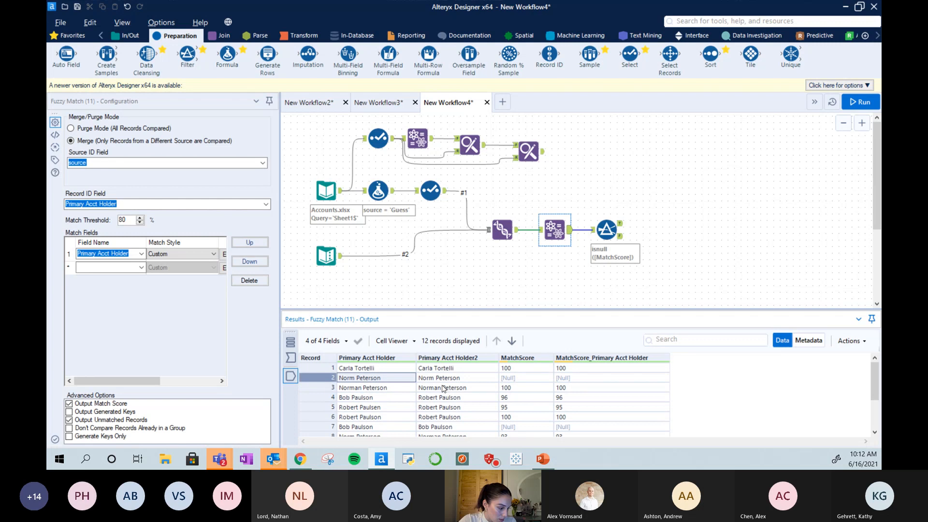
scroll(431, 400, "down", 2)
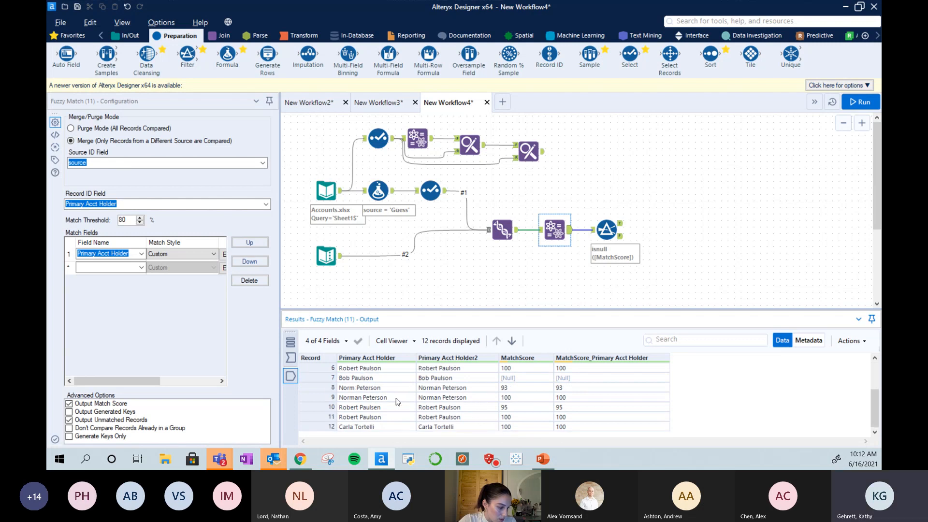
left_click_drag(396, 386, 577, 387)
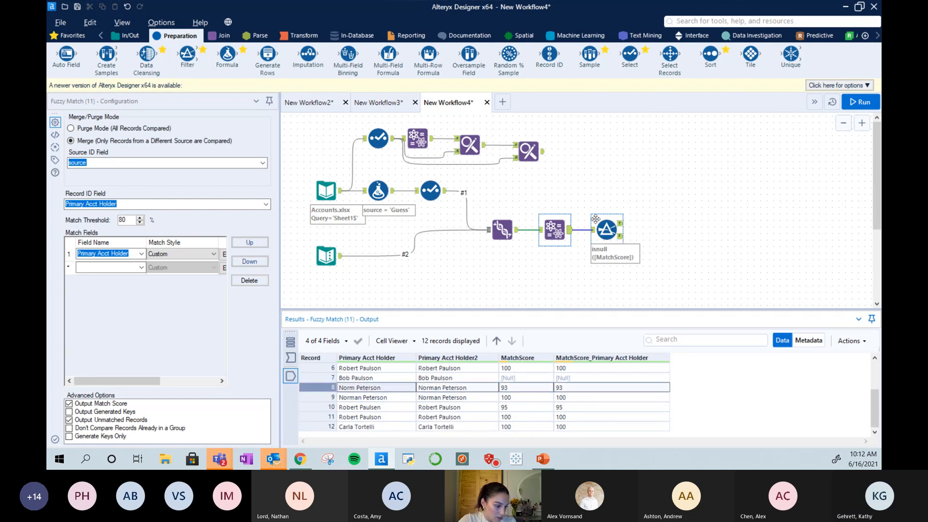
Inspect the Union output to review the Guess and master records feeding the Fuzzy Match.
left_click(621, 223)
left_click(517, 229)
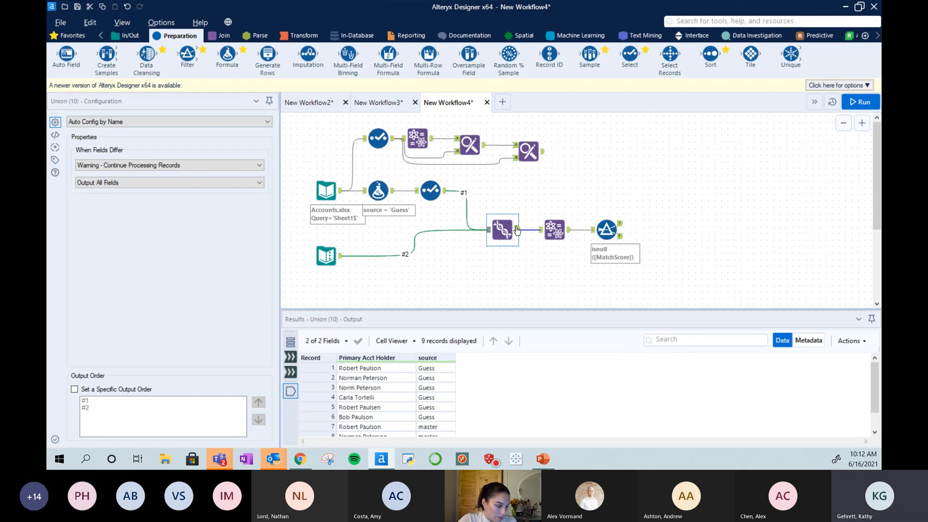
scroll(409, 401, "down", 1)
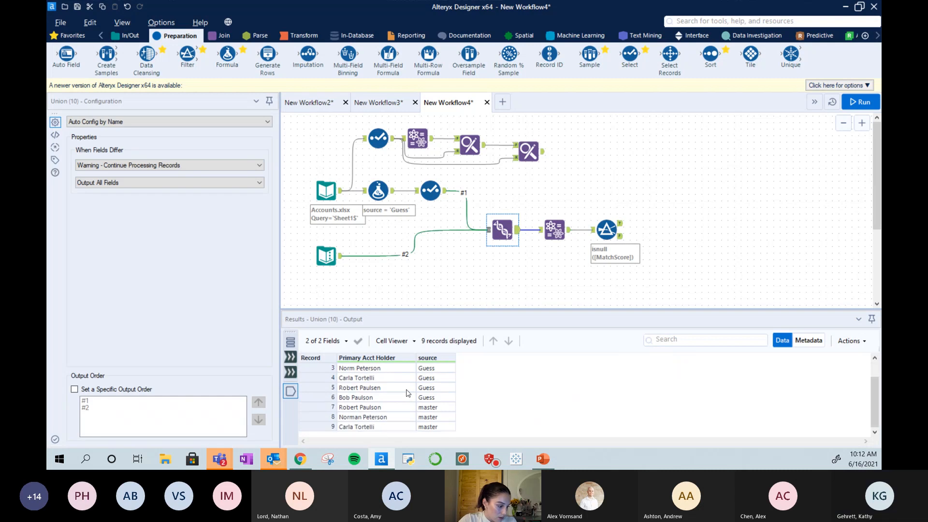
scroll(409, 393, "up", 1)
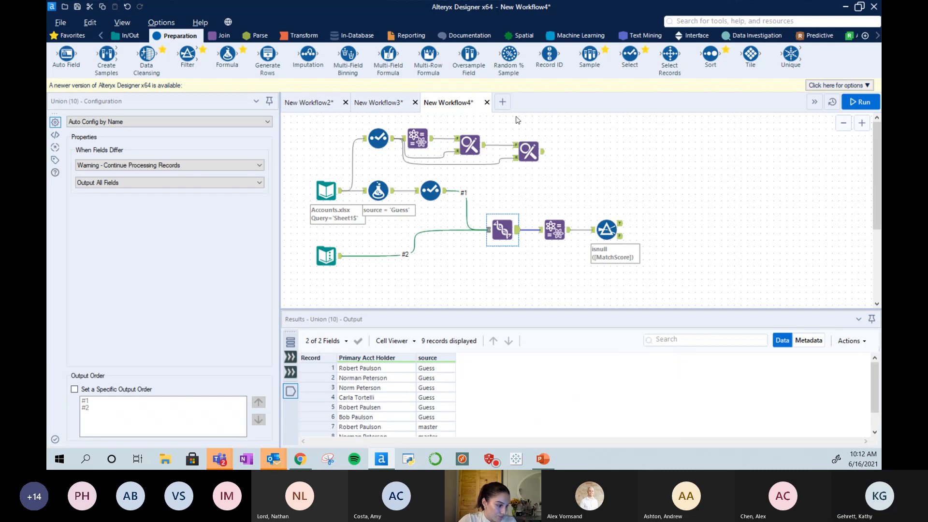
Set the Fuzzy Match's overall Match Threshold to 70% and the Primary Acct Holder match style to Name.
left_click(555, 229)
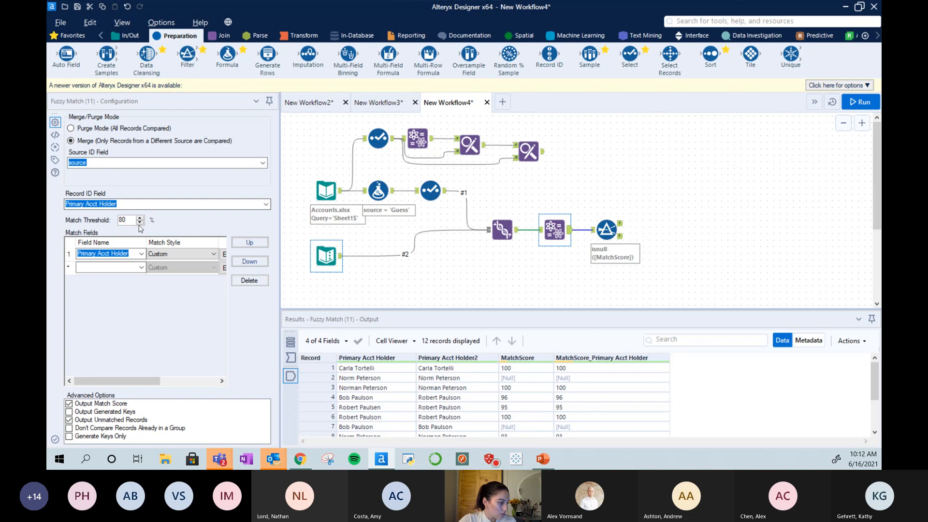
left_click_drag(134, 220, 122, 221)
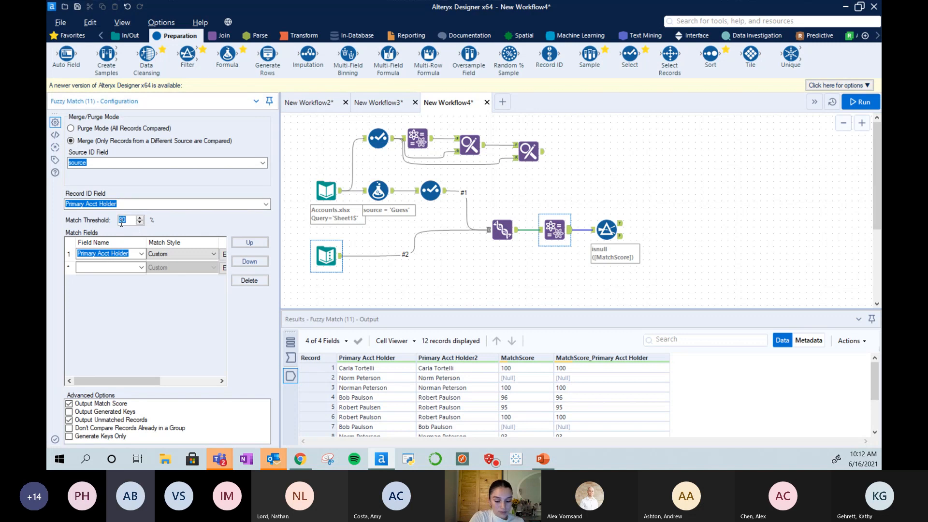
type("70")
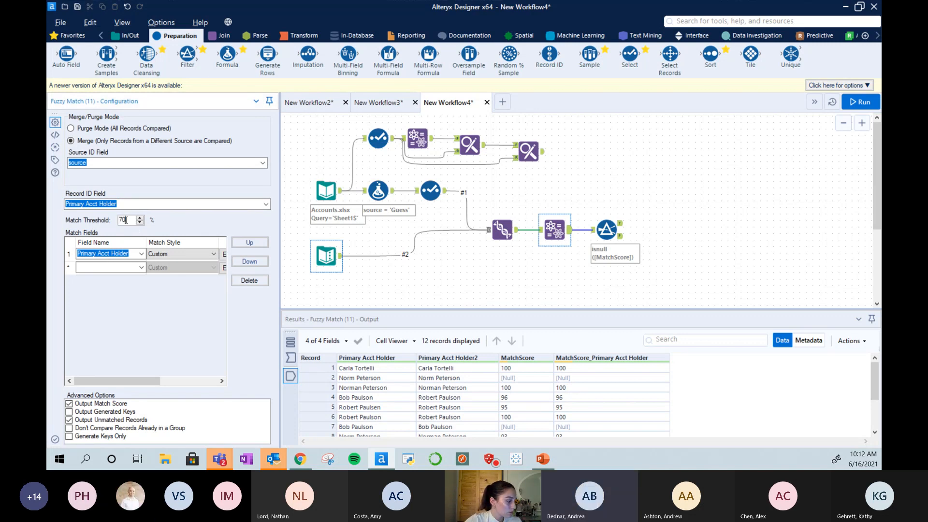
left_click(178, 254)
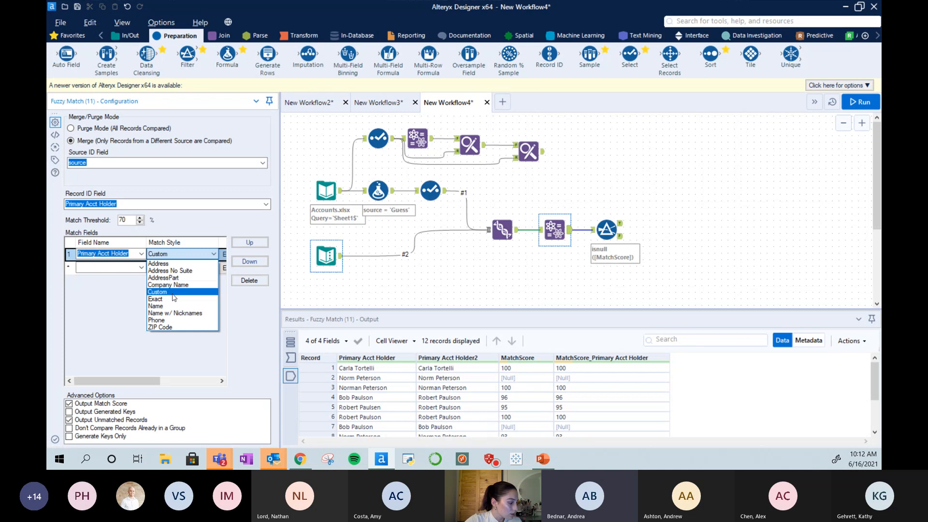
left_click(158, 306)
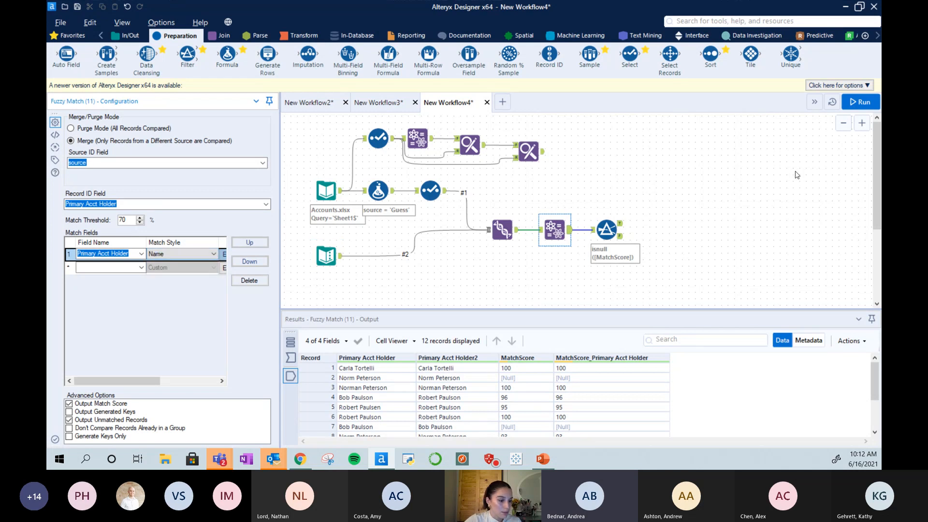
Run the workflow and check the unmatched records in the Filter's True output.
left_click(860, 102)
left_click(620, 225)
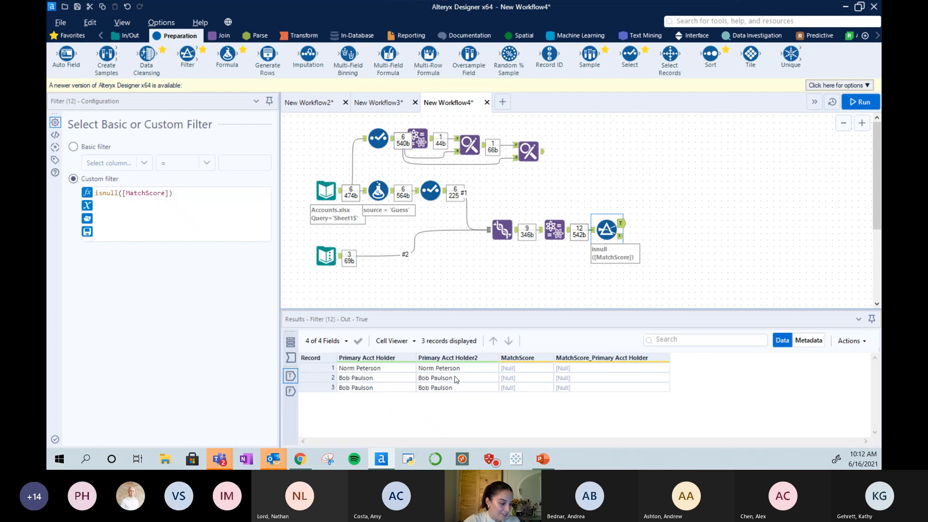
Set the match threshold in the Fuzzy Match's Primary Acct Holder match options to 79%.
left_click(563, 242)
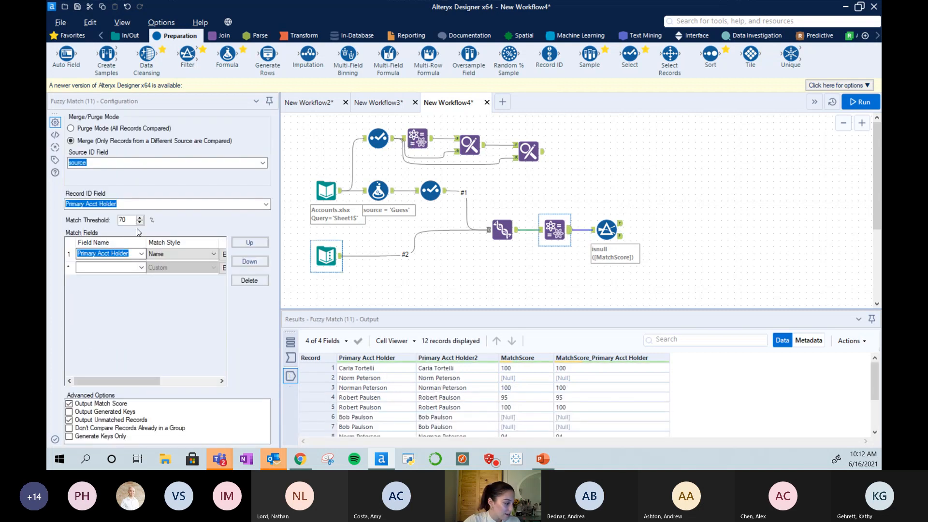
left_click(162, 255)
left_click(190, 257)
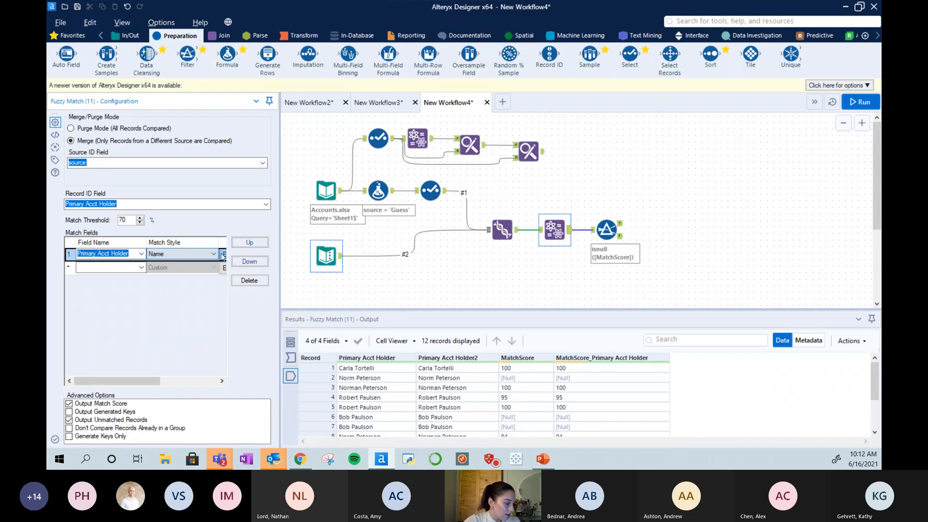
left_click(223, 255)
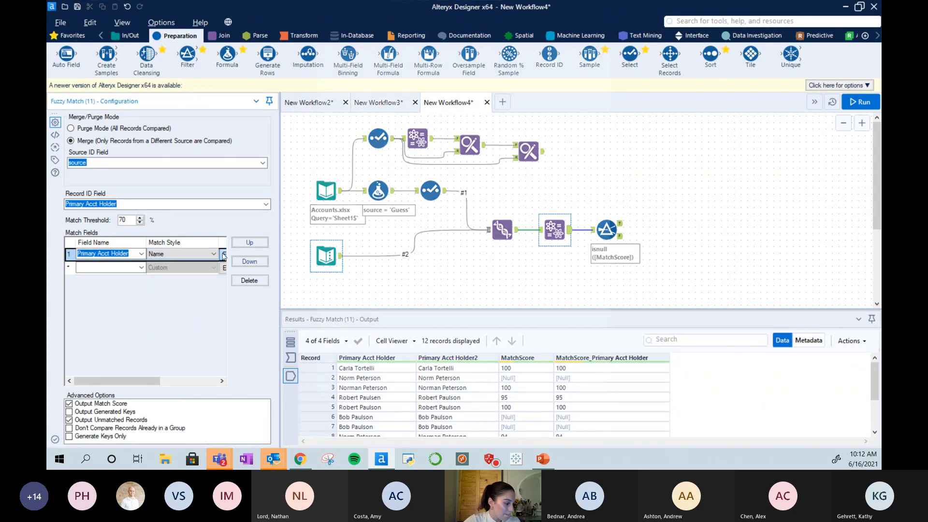
left_click(391, 366)
left_click(391, 367)
left_click(392, 367)
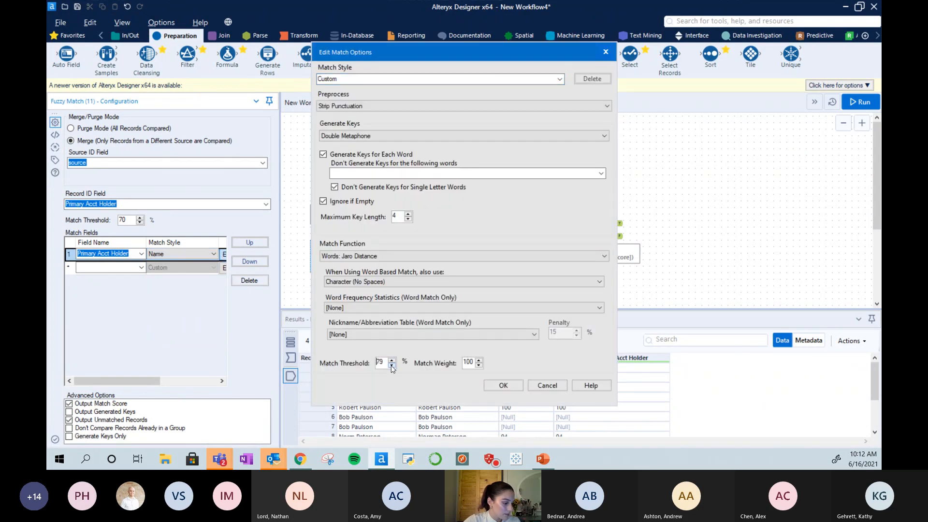
left_click(503, 385)
Run the workflow and check the Filter's True output and the Fuzzy Match scores.
key("ctrl+r")
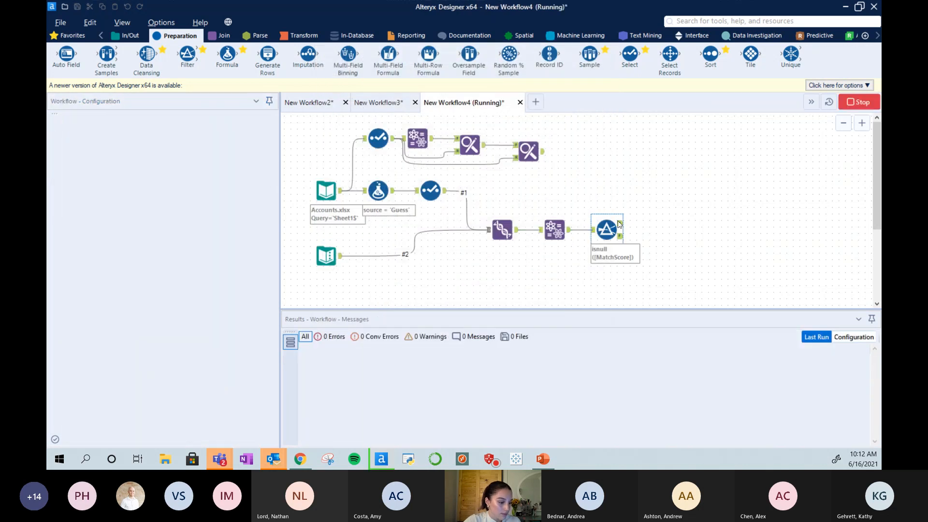
left_click(620, 224)
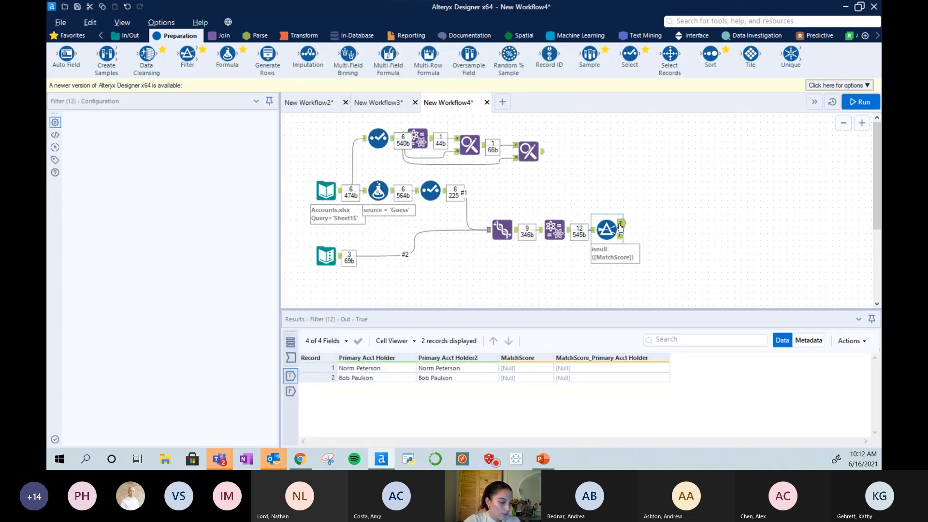
left_click(568, 231)
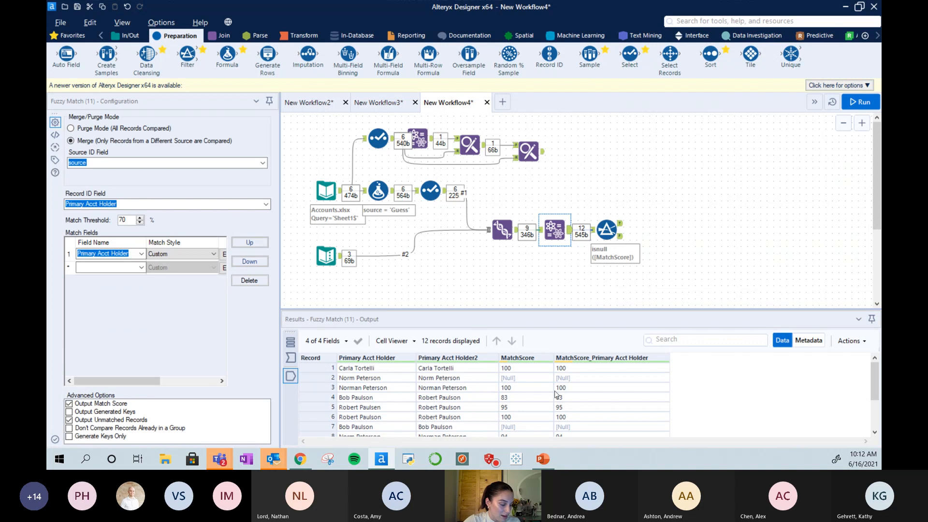
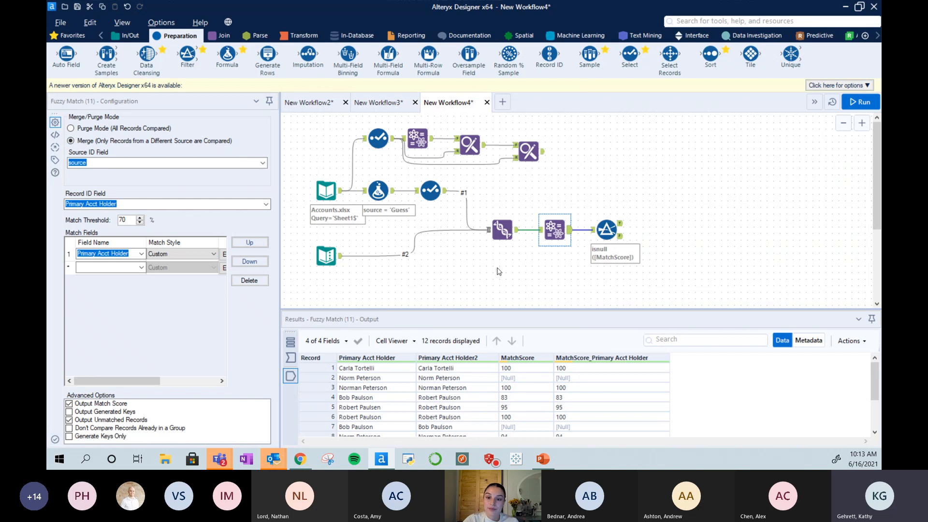
Compare the Accounts.xlsx input and its Formula output with the names in the master Text Input.
left_click(378, 190)
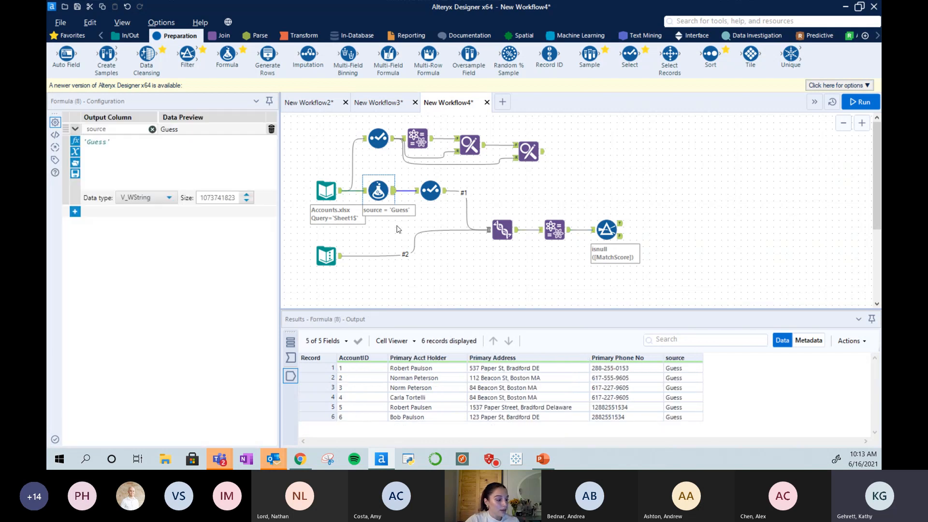
left_click(326, 189)
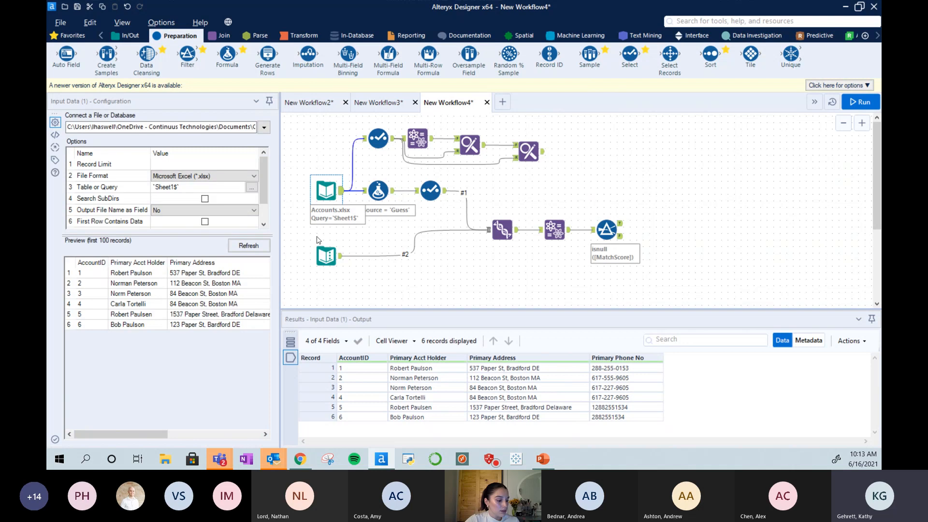
left_click(375, 204)
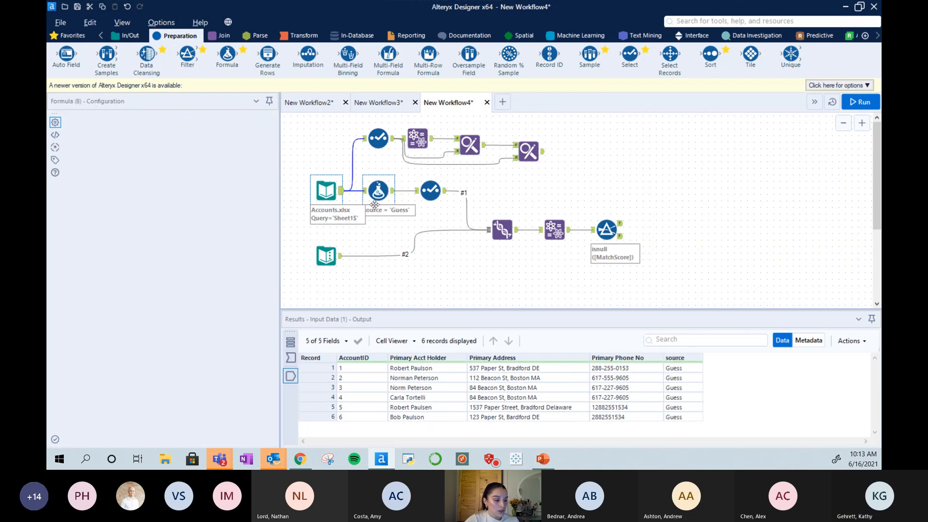
left_click(327, 256)
left_click_drag(427, 370, 431, 389)
left_click(327, 191)
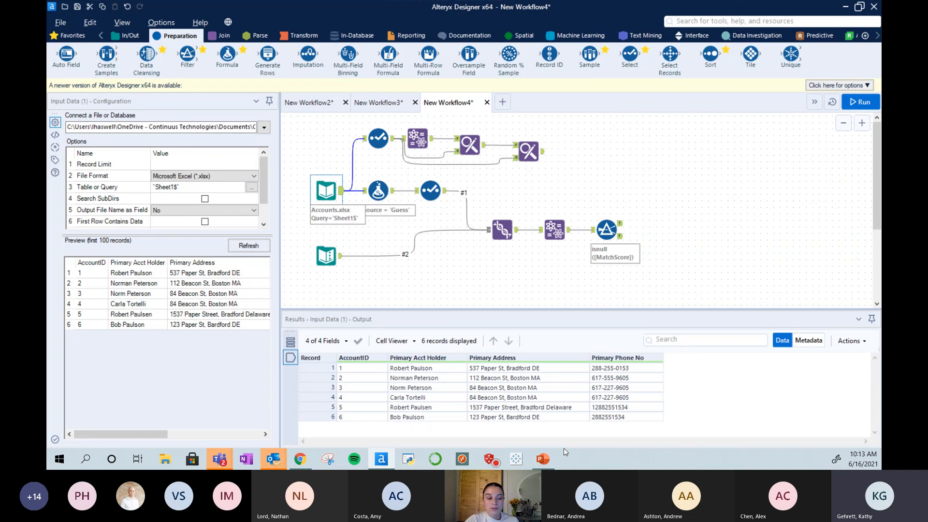
Examine the Formula expression that labels every Accounts.xlsx record as 'Guess' and the resulting source column.
left_click(382, 191)
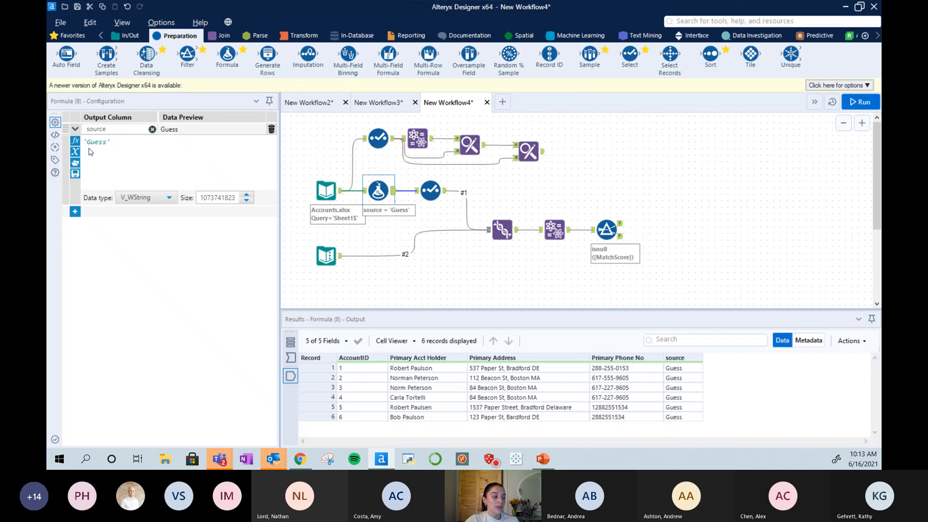
left_click_drag(109, 146, 80, 145)
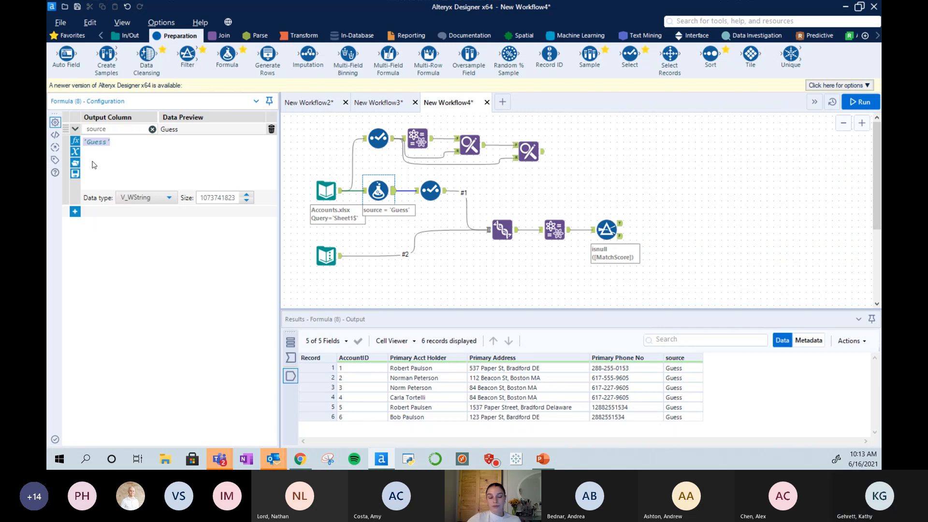
left_click(124, 153)
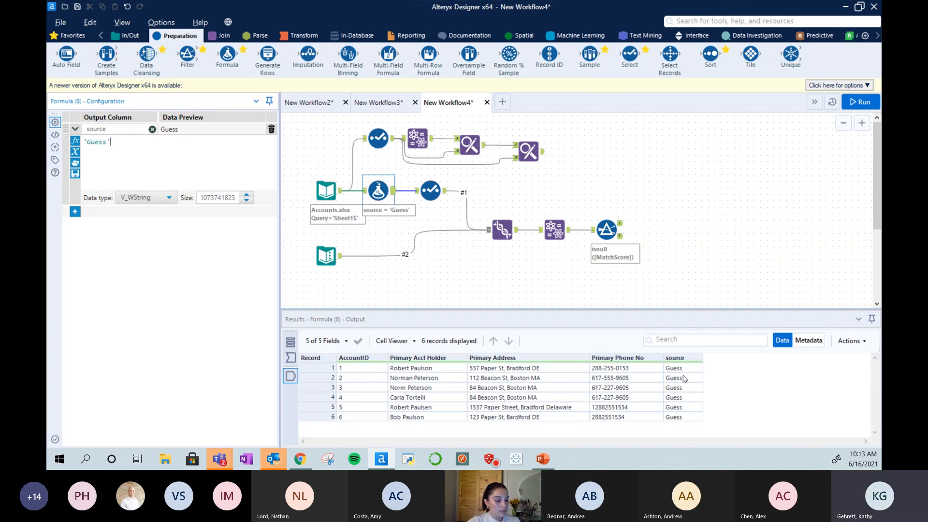
left_click_drag(683, 370, 682, 417)
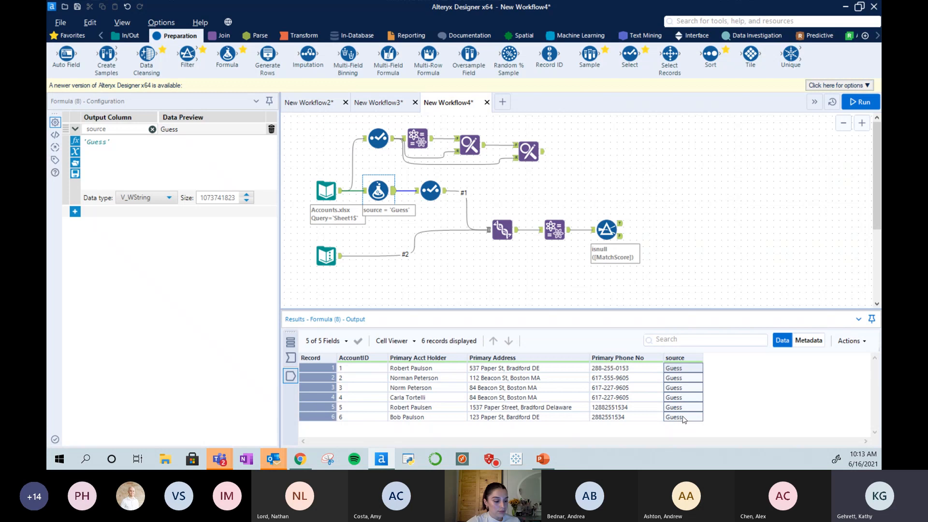
left_click(691, 414)
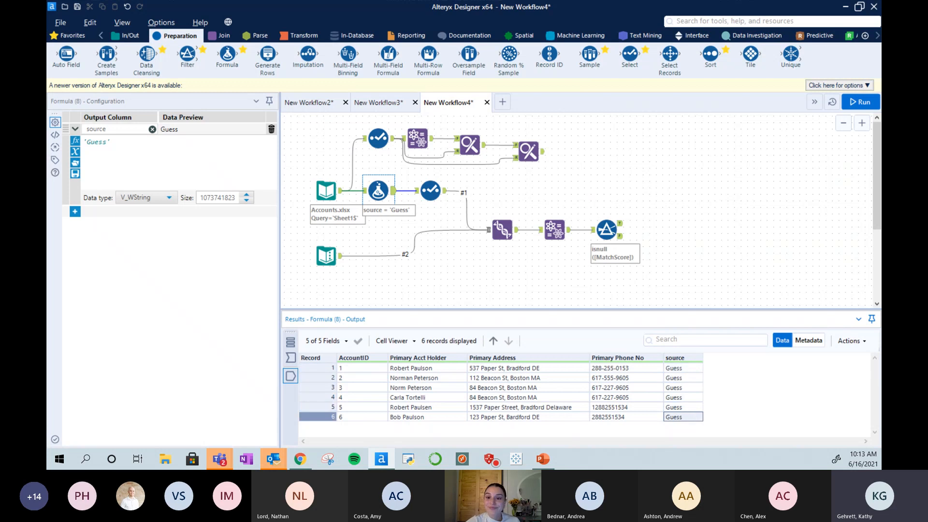
left_click(320, 186)
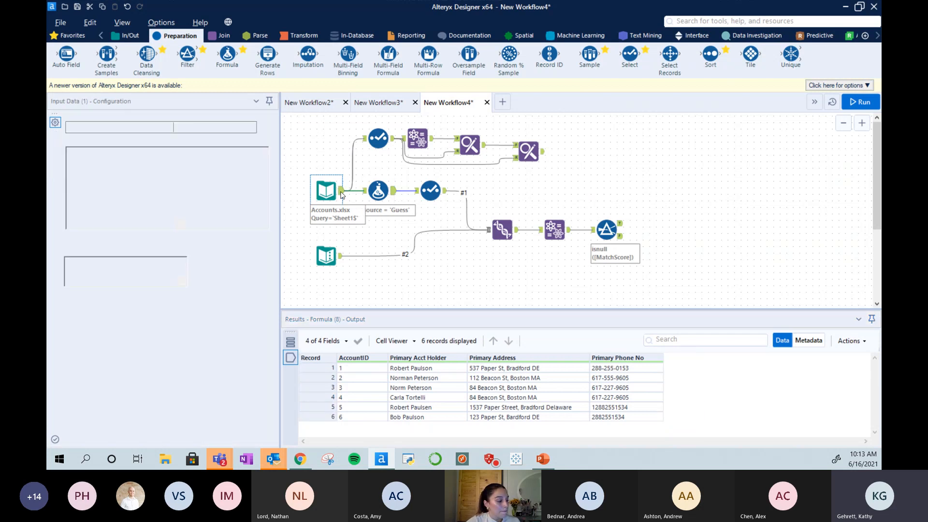
Delete the source column from the master Text Input.
left_click(321, 264)
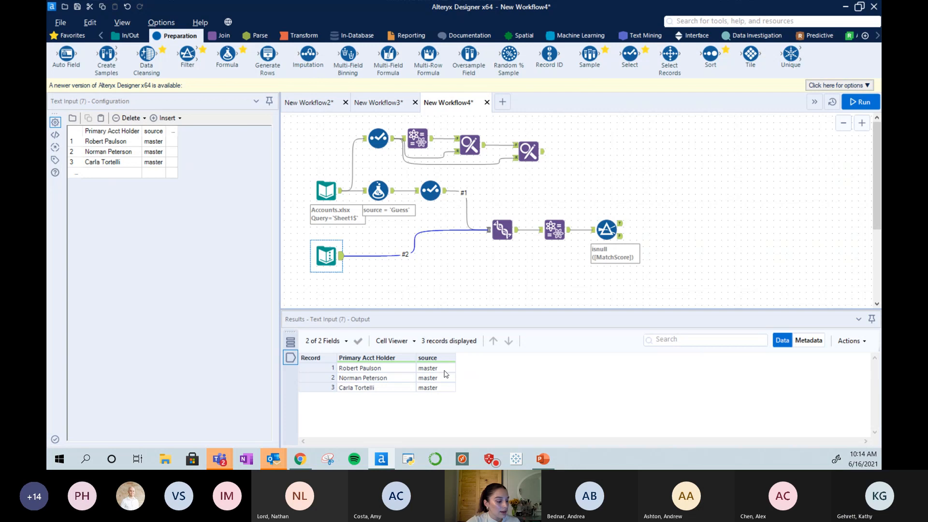
left_click(153, 132)
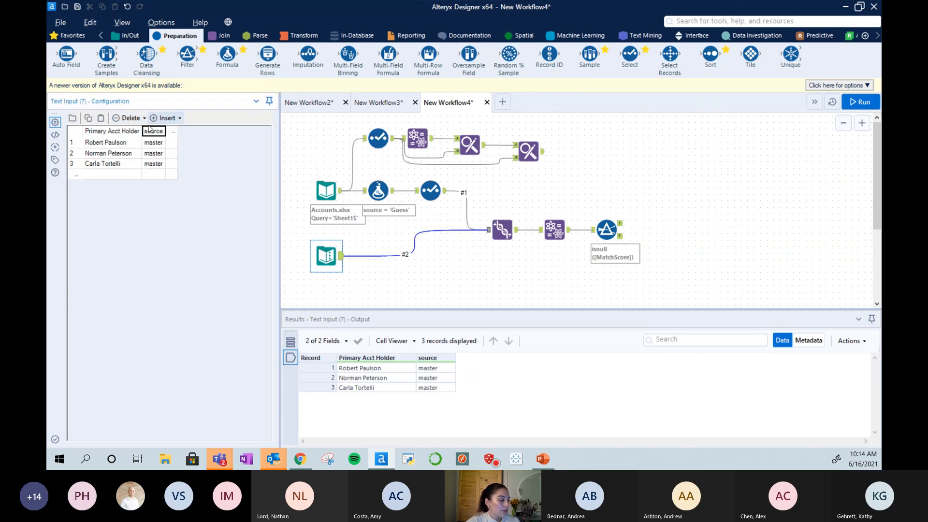
left_click(124, 118)
left_click(144, 154)
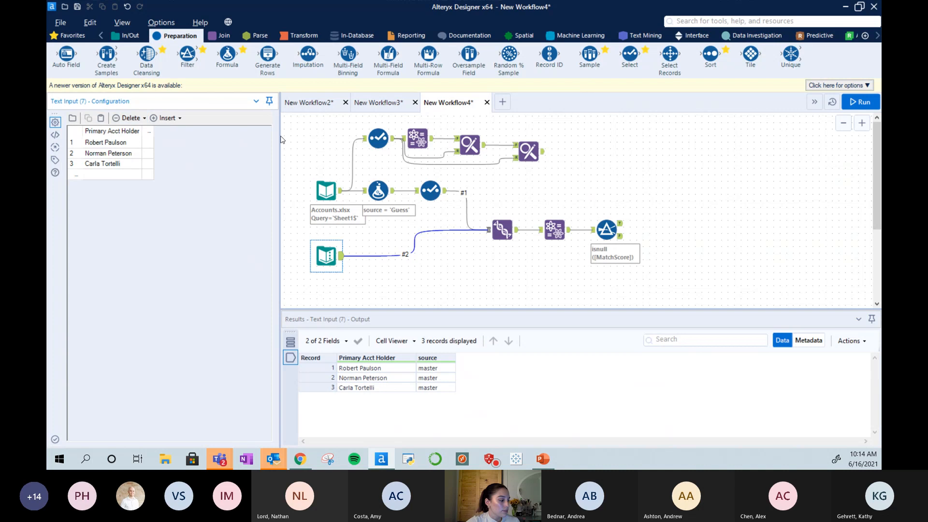
Add a Formula tool after the master Text Input with a new source column set to 'guess', and run the workflow.
left_click_drag(227, 54, 384, 256)
left_click(123, 128)
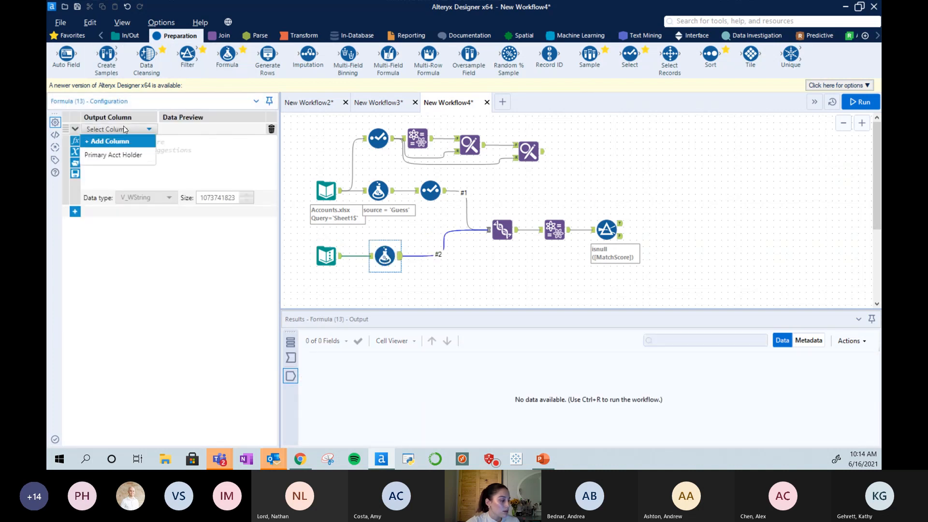
left_click(128, 139)
type("source")
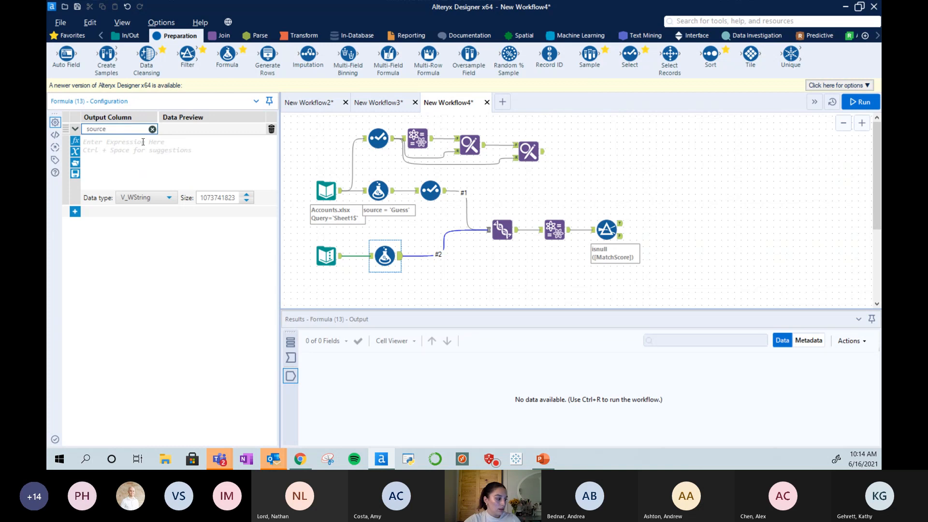
right_click(143, 142)
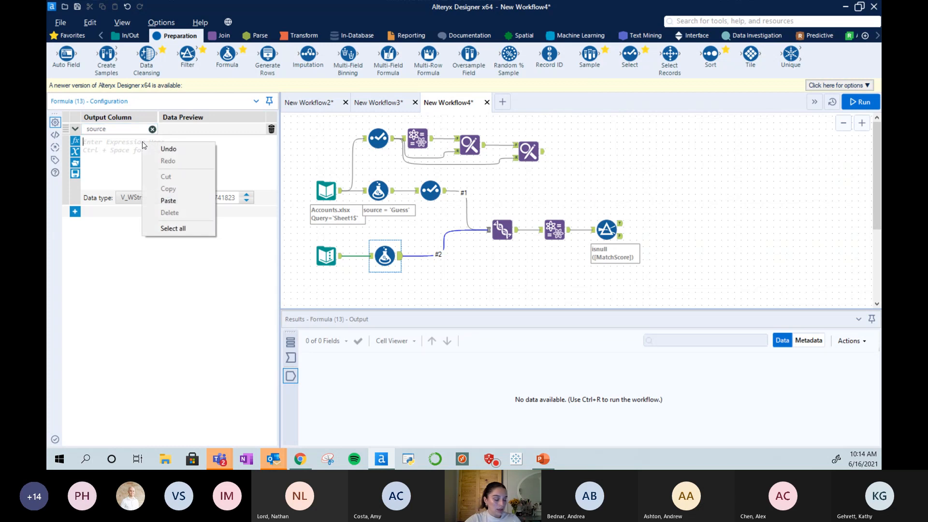
left_click(106, 148)
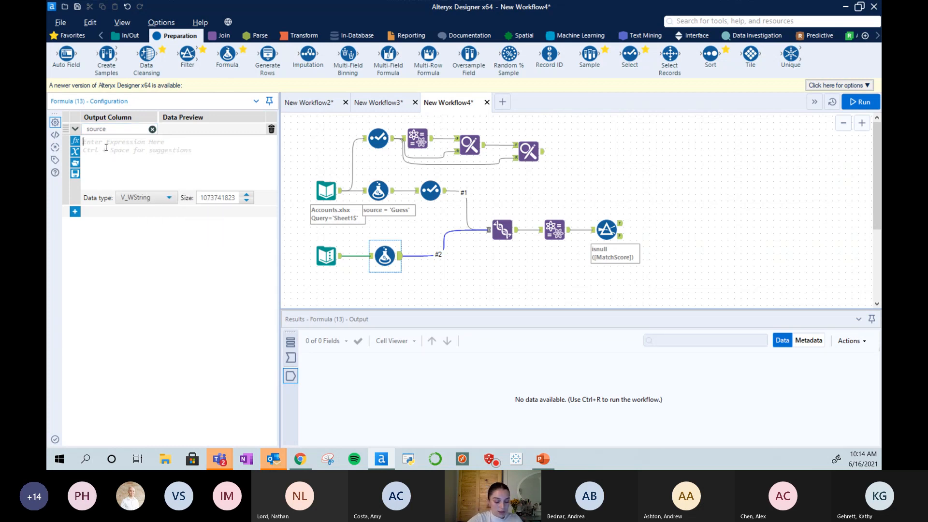
type("'guess'")
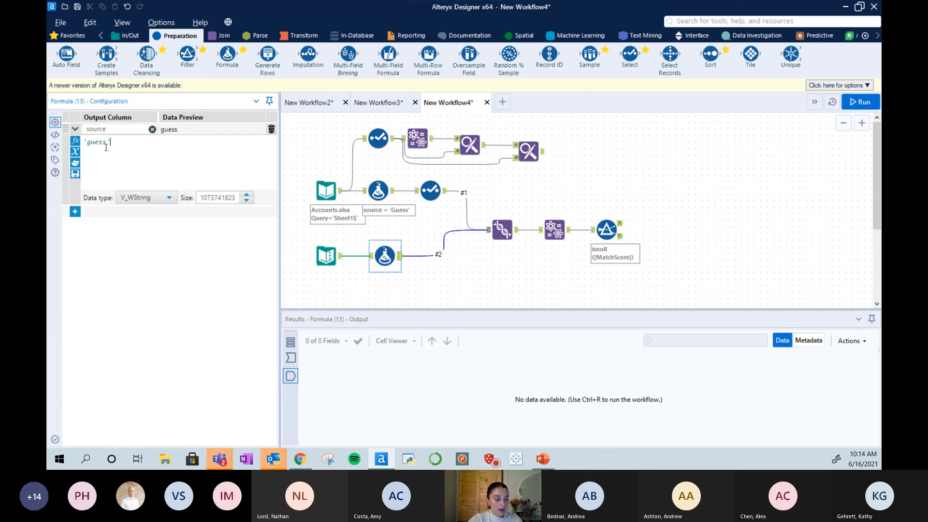
left_click(862, 103)
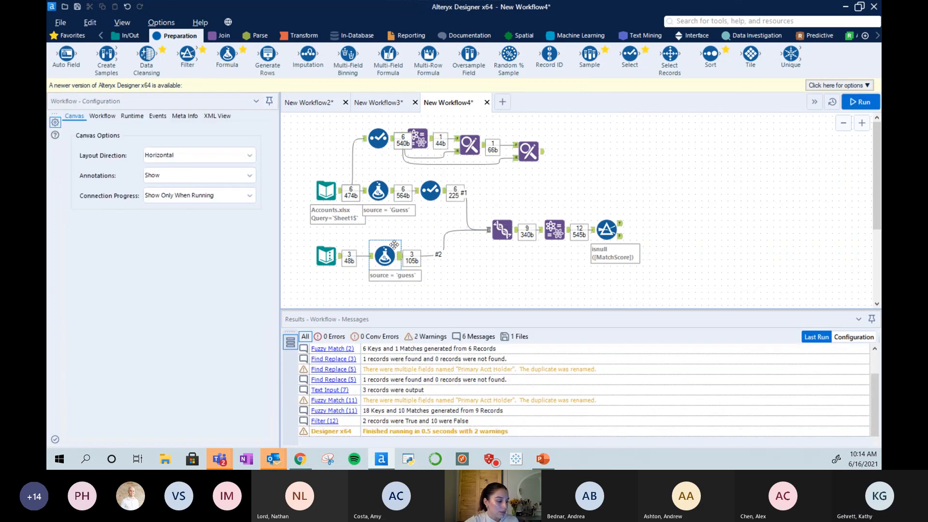
Change the source expression in the master list's Formula tool to 'master' and rerun the workflow.
left_click(379, 257)
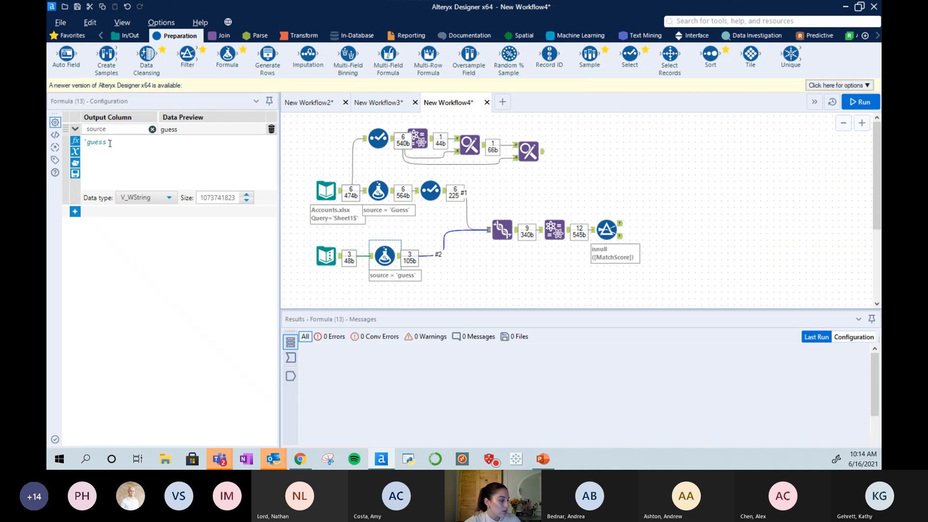
double_click(103, 142)
key("BackSpace")
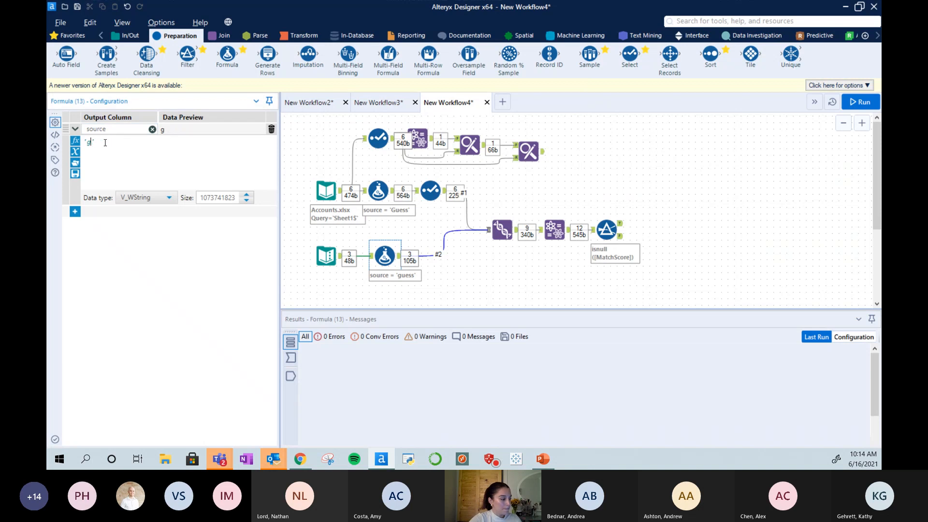
type("master")
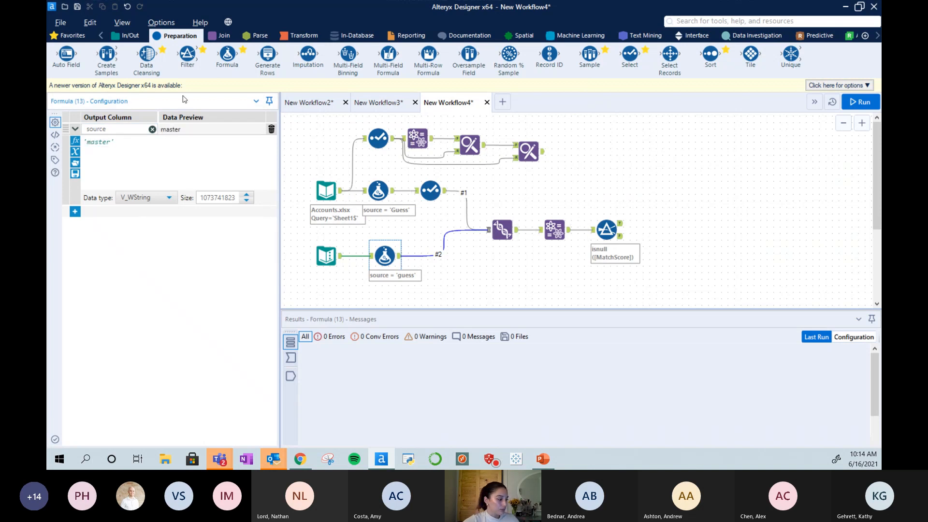
left_click(863, 102)
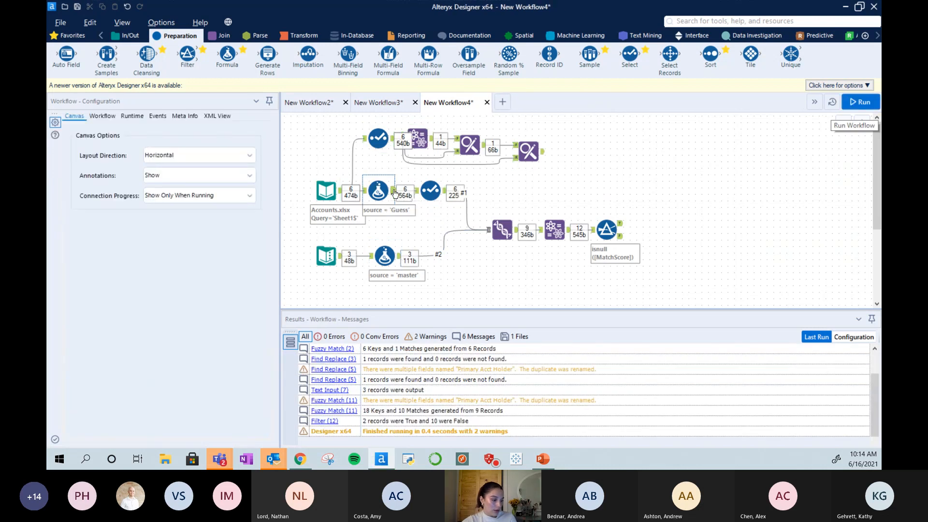
Compare the source values output by the two Formula tools.
left_click(377, 191)
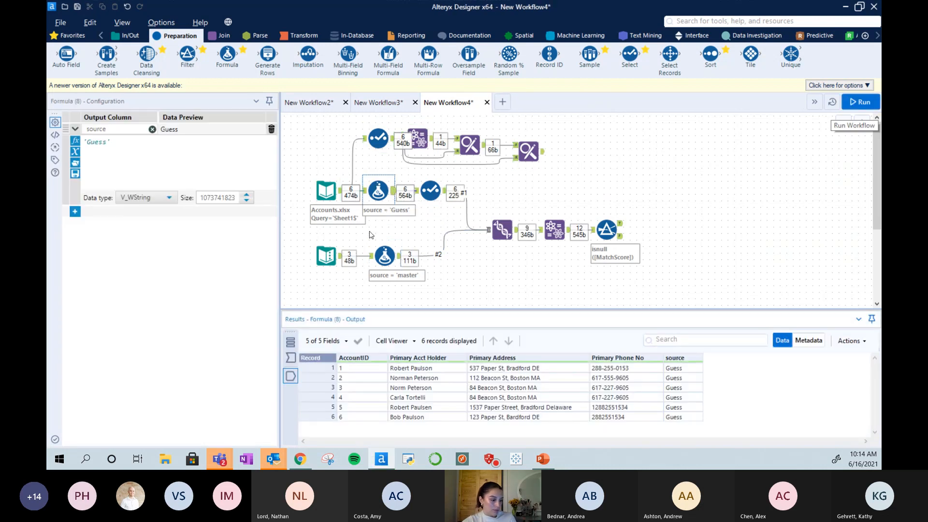
left_click(384, 255)
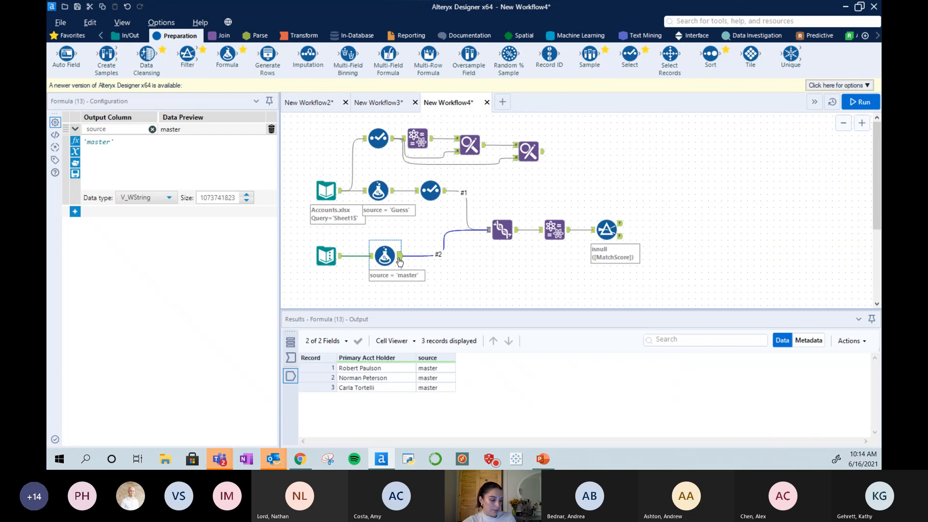
left_click(378, 191)
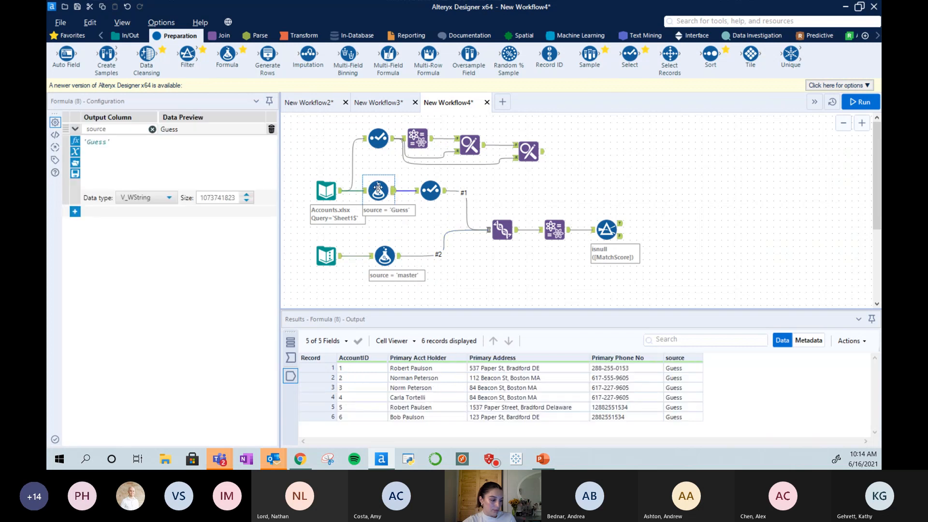
Review the Guess and master labels in the Union output and the Fuzzy Match's Source ID Field that uses them.
left_click(514, 231)
scroll(437, 392, "down", 1)
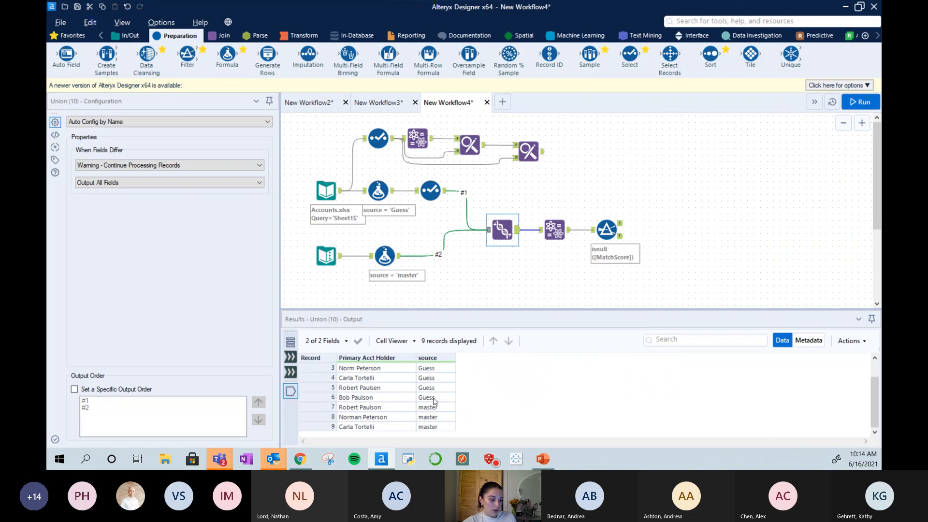
left_click_drag(439, 424, 444, 361)
scroll(445, 391, "down", 1)
left_click(436, 418)
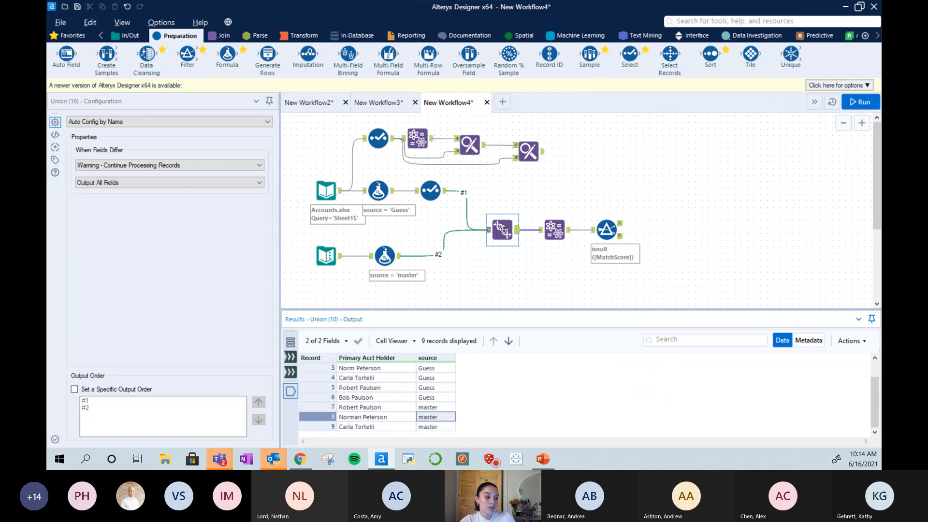
left_click(554, 230)
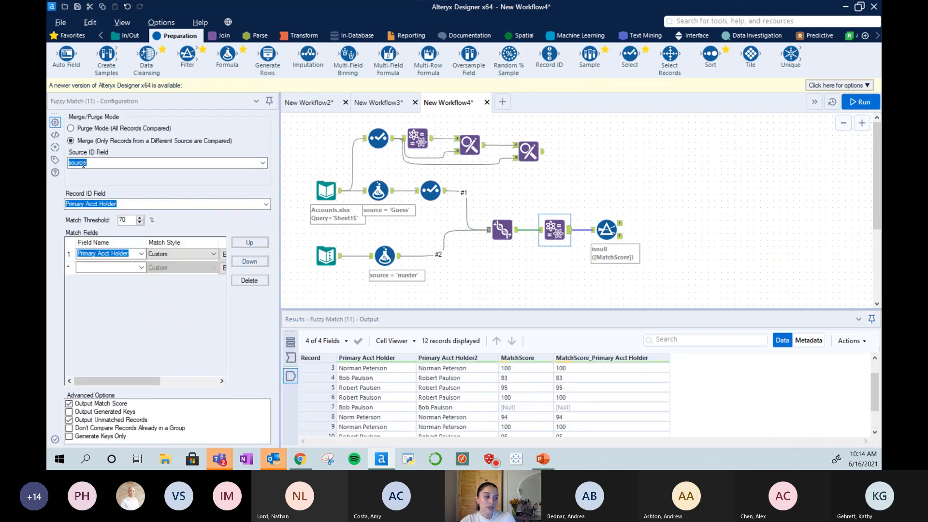
left_click(91, 164)
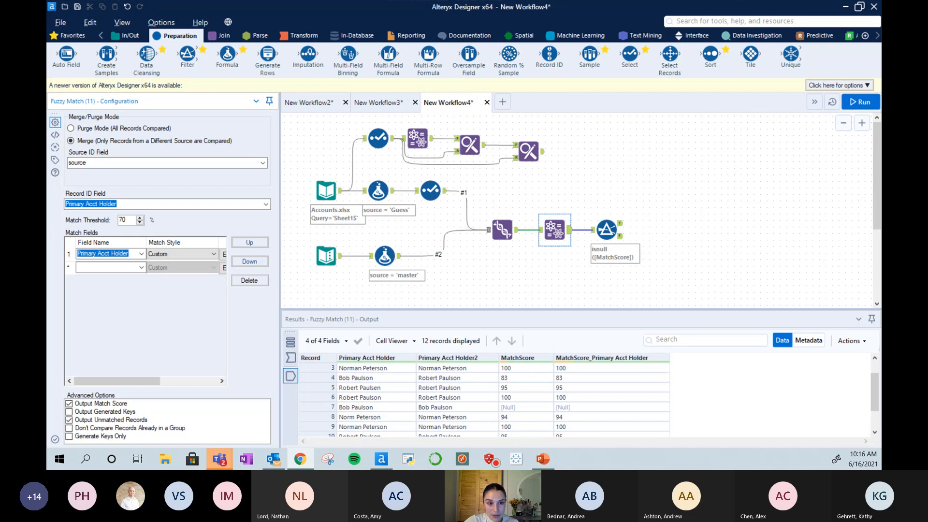
Switch to PowerPoint and start the slide show on the Day 3 agenda slide.
key("alt+Tab")
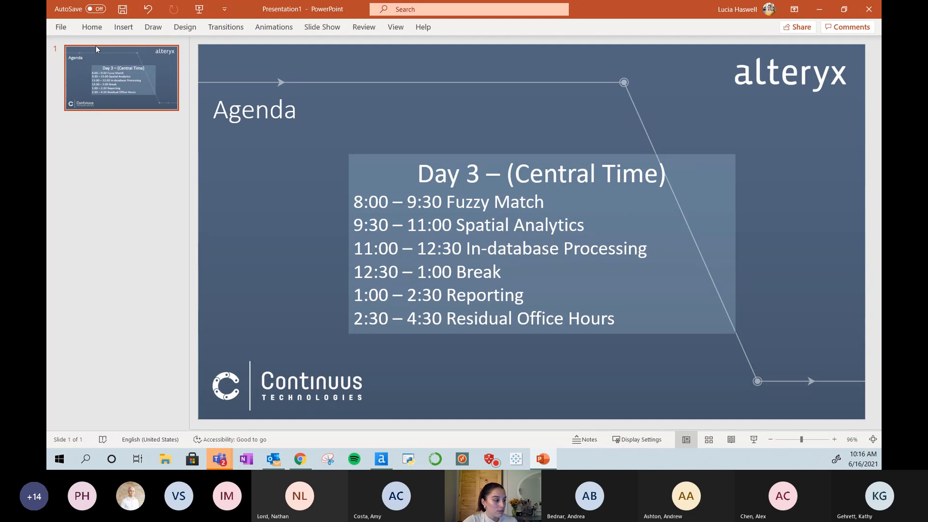
key("F5")
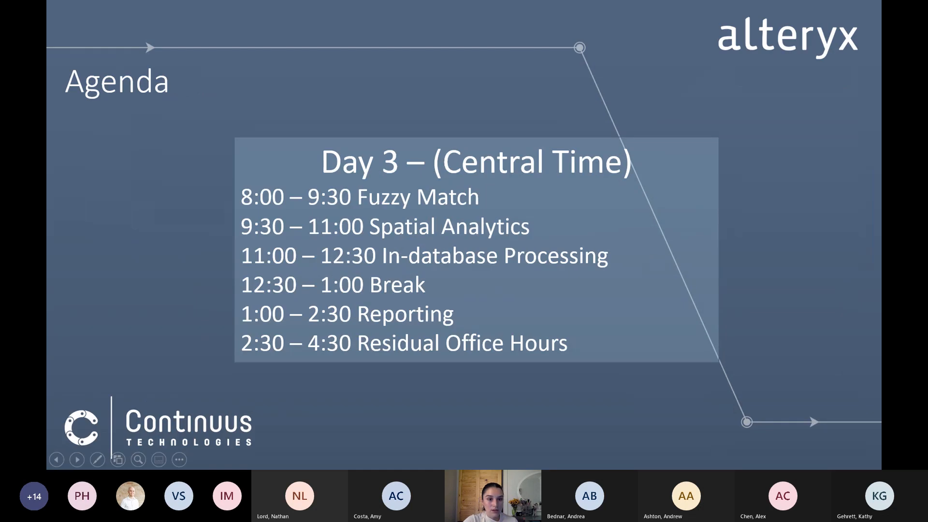